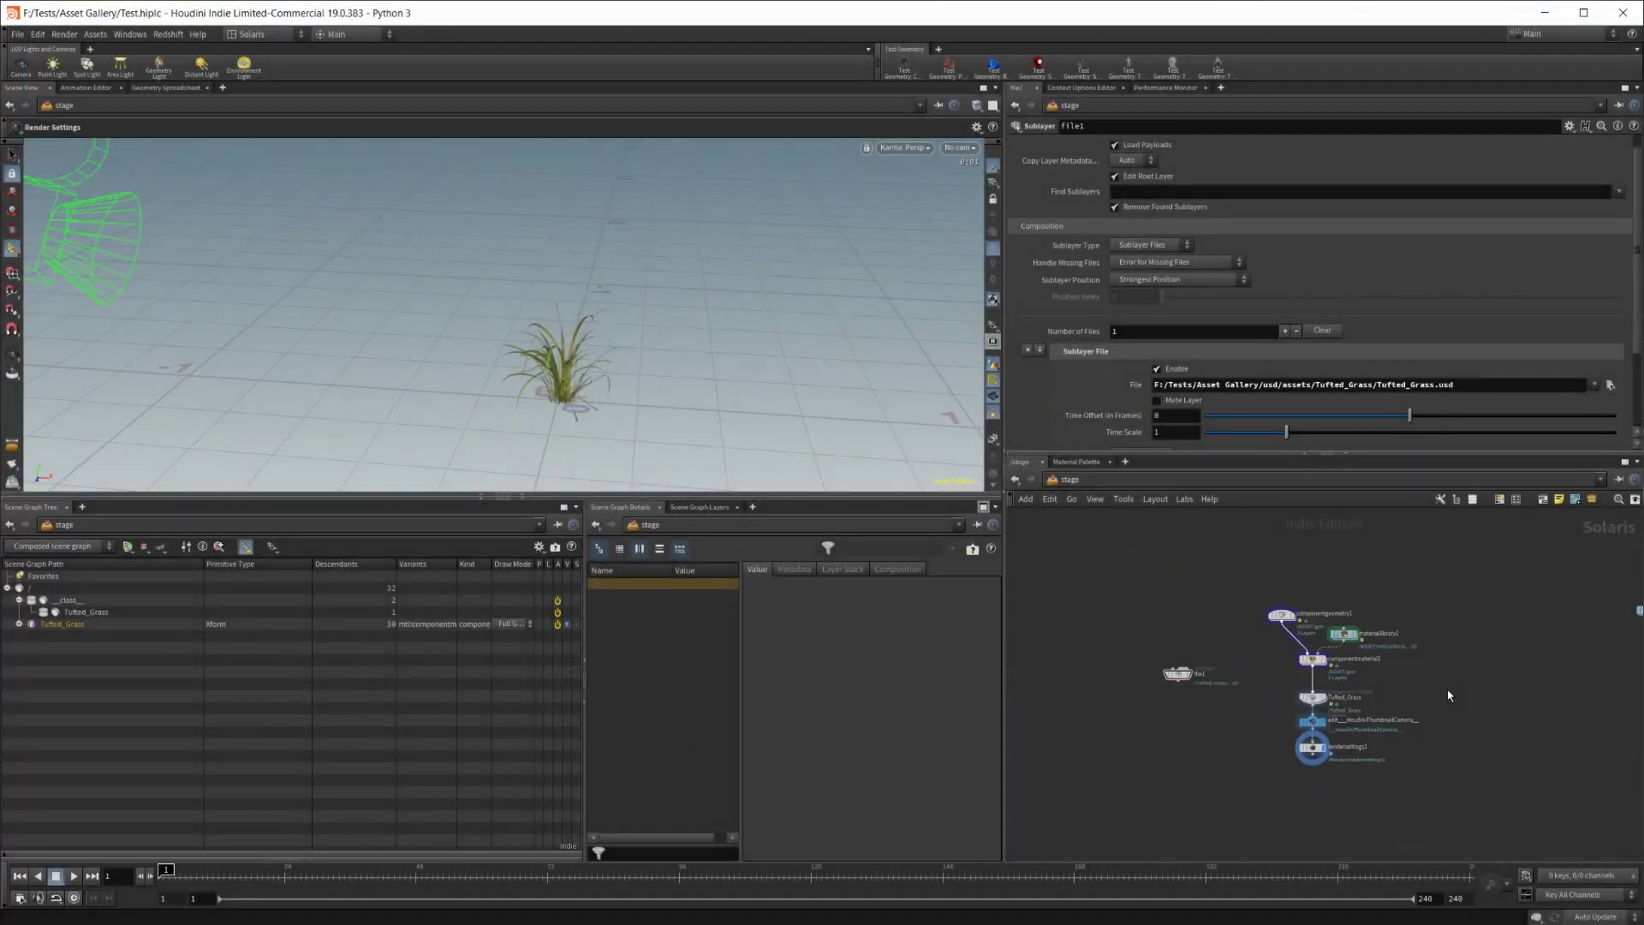
Examine the tufted grass in the viewport and the component node network that builds it
alt+drag(545, 435, 690, 404)
scroll(690, 404, up, 5)
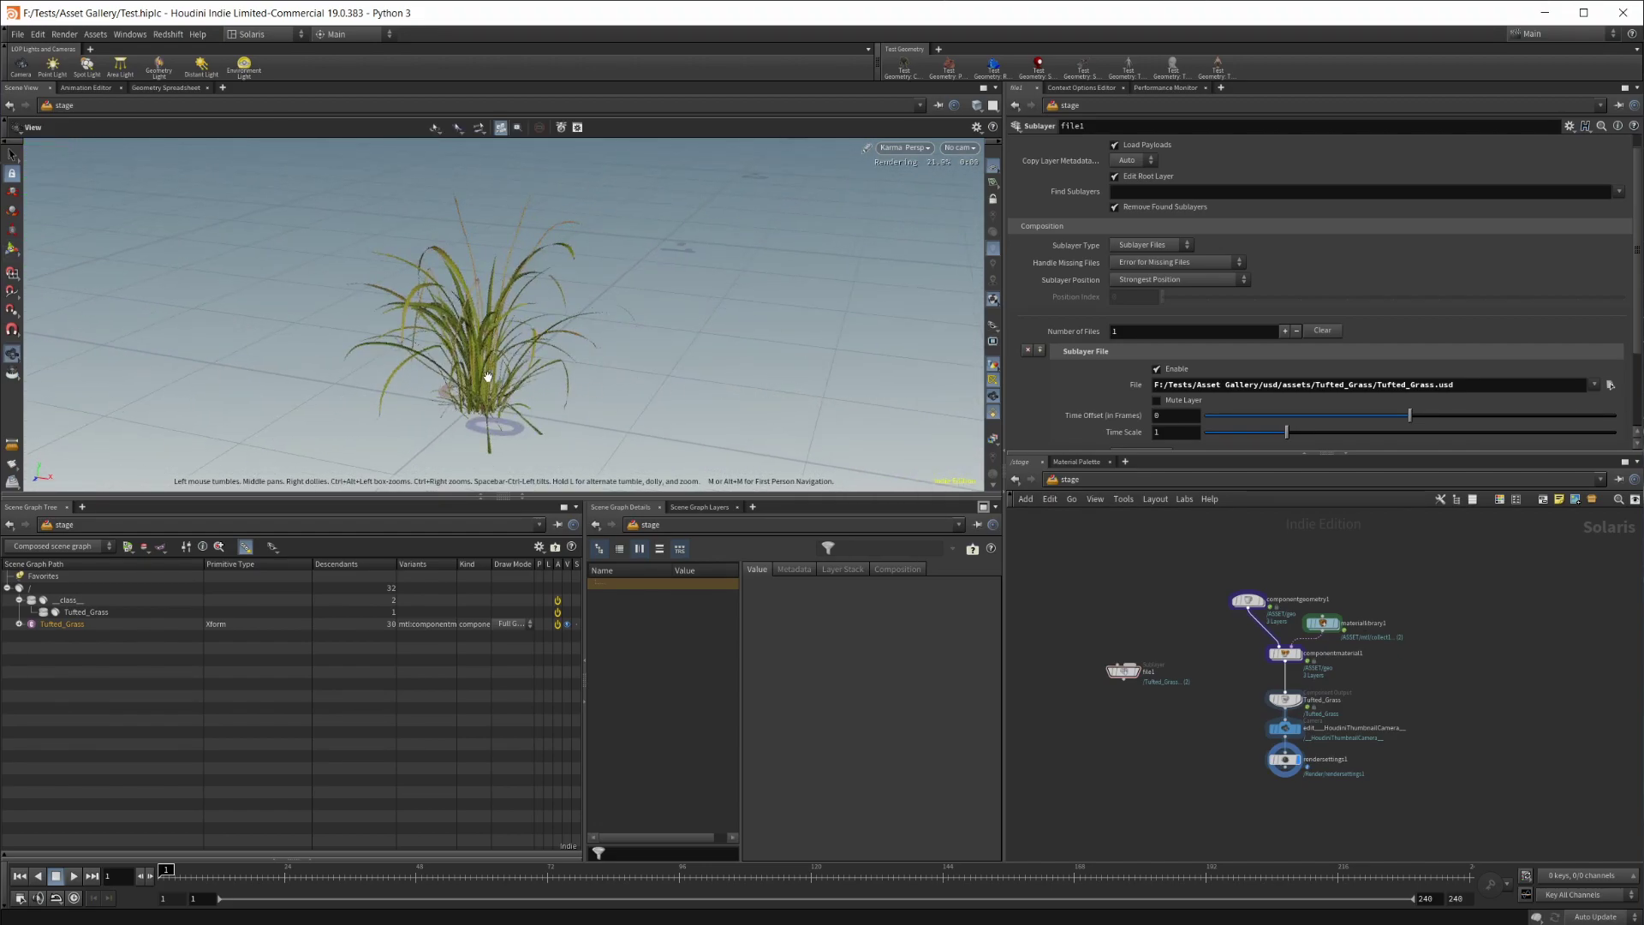
alt+drag(521, 379, 548, 395)
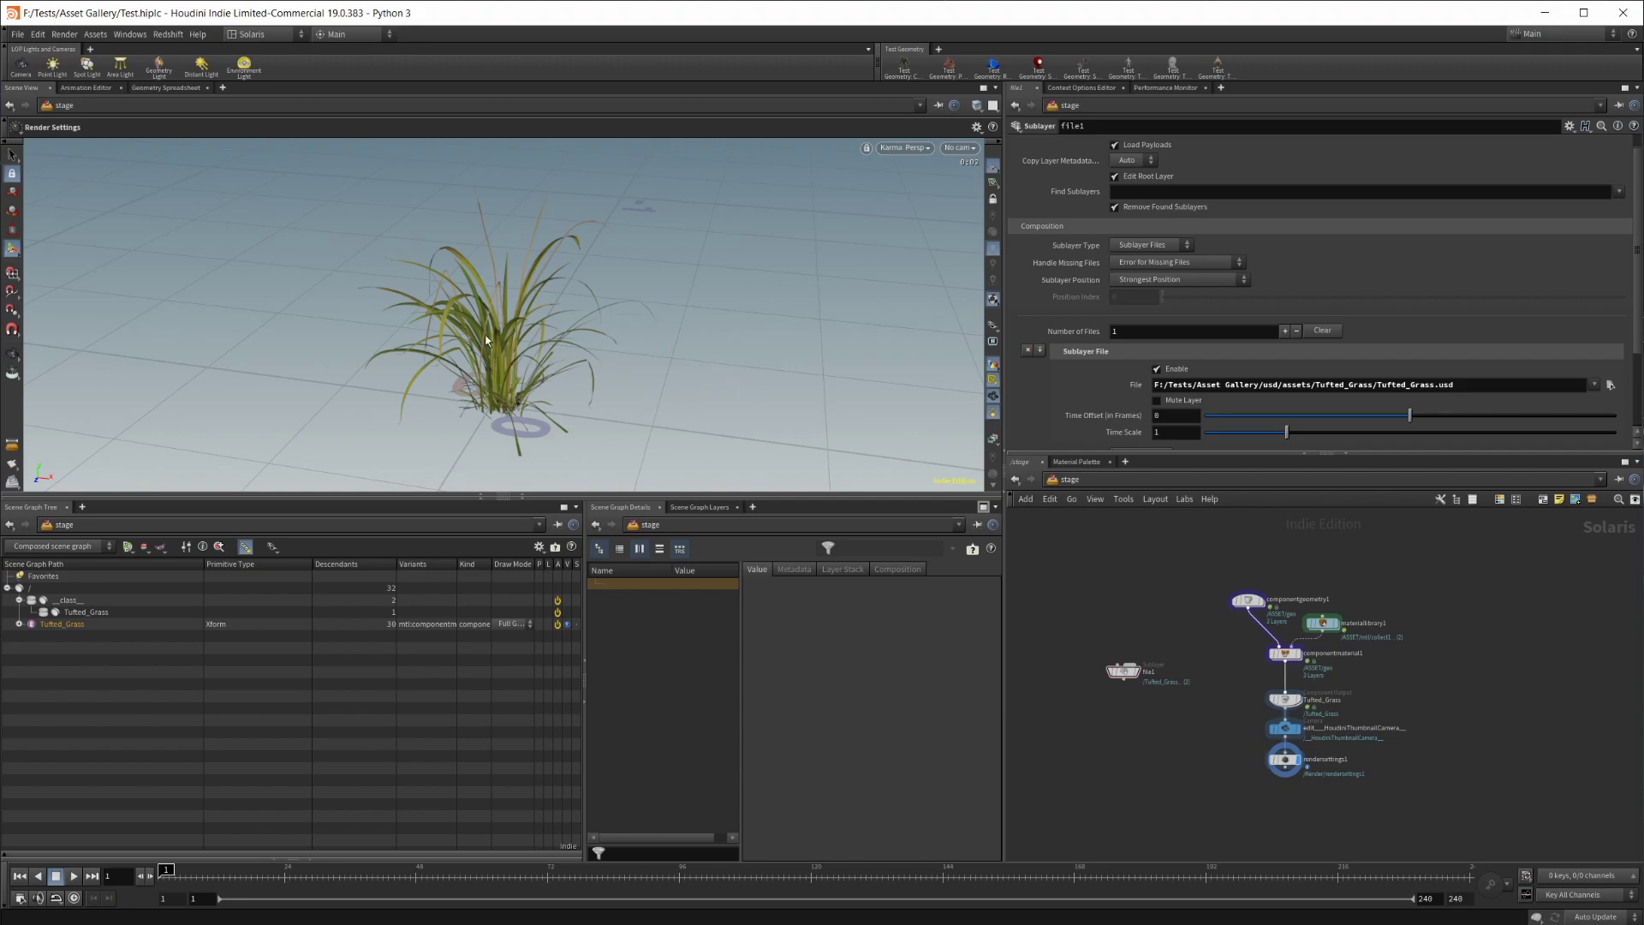
key(Escape)
key(Return)
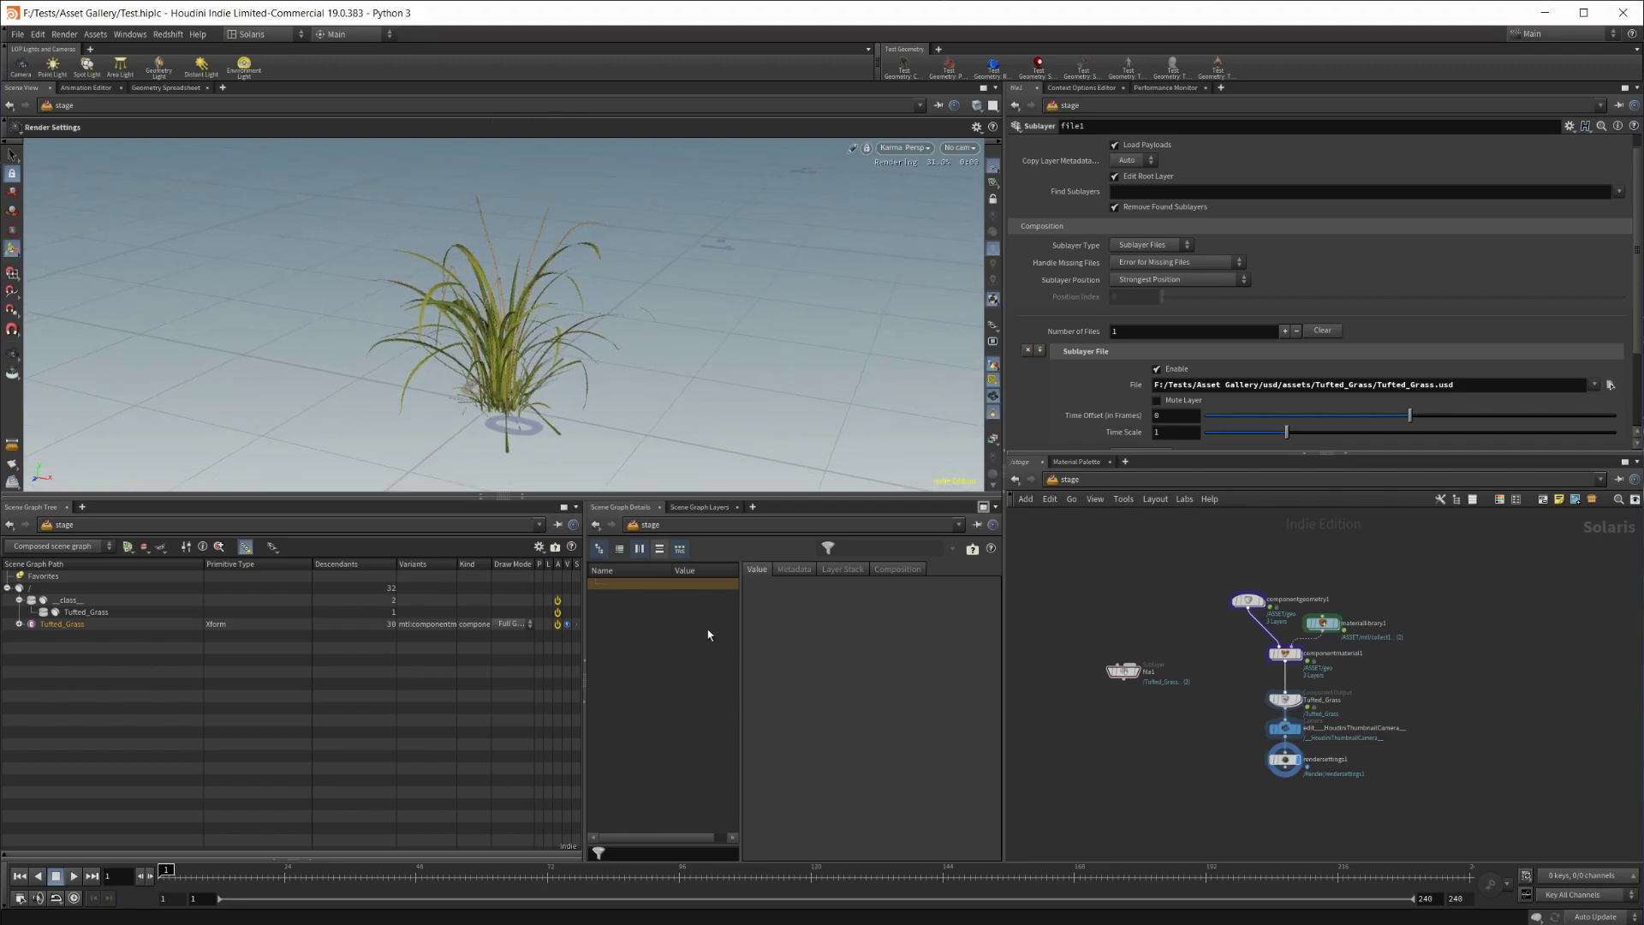
scroll(1390, 665, up, 3)
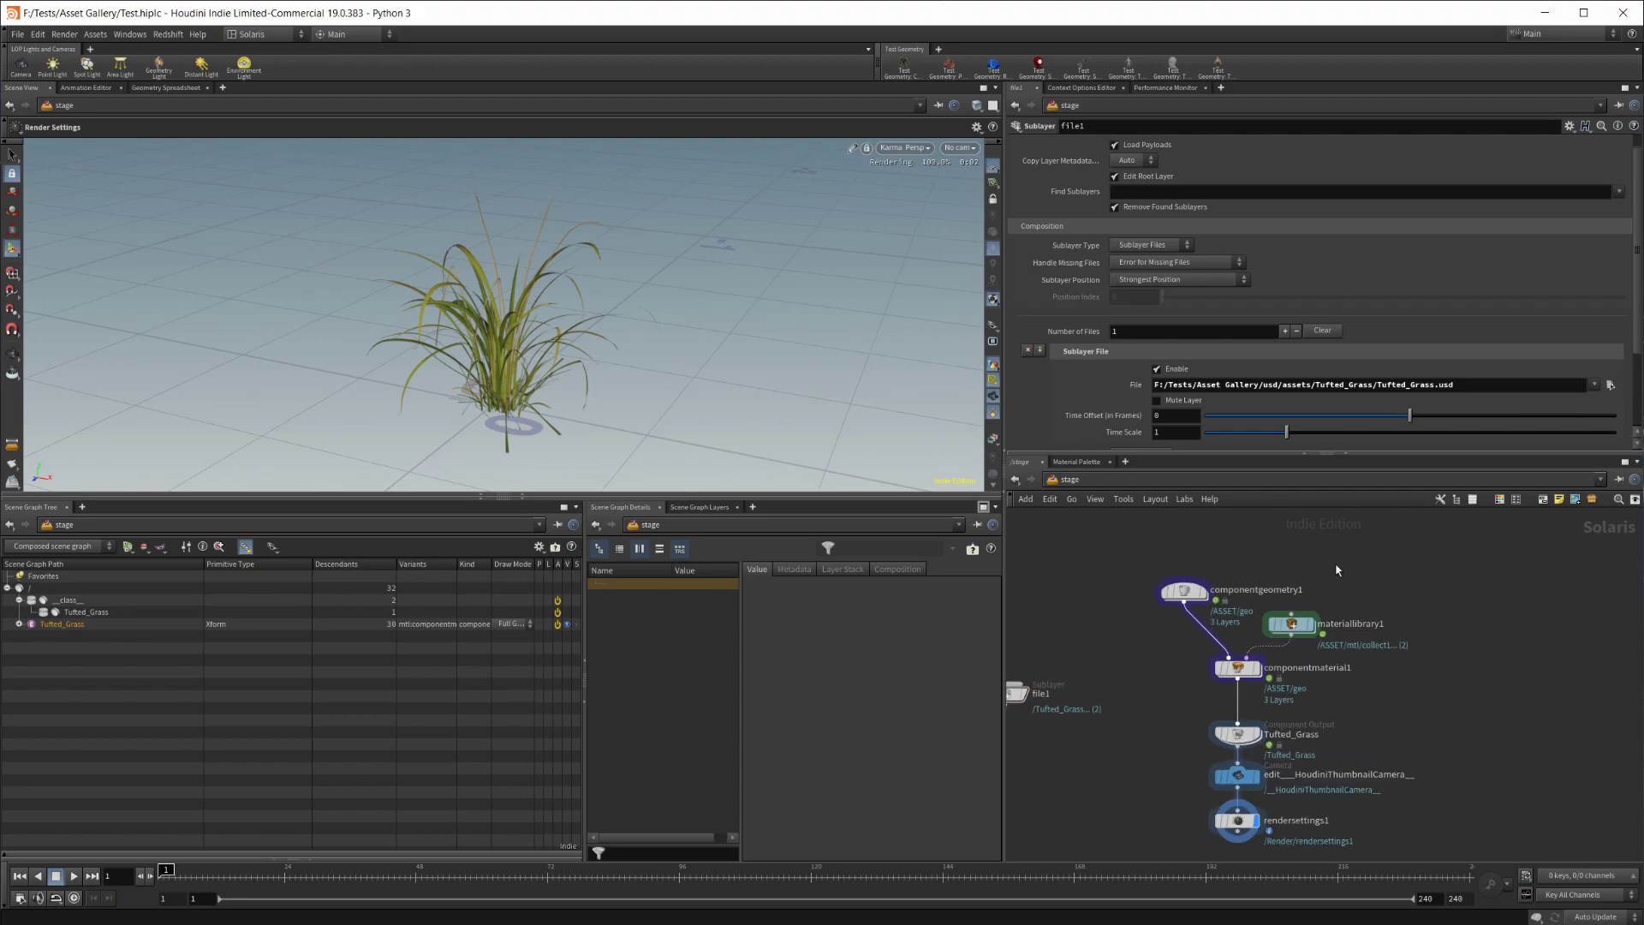
scroll(1438, 599, down, 2)
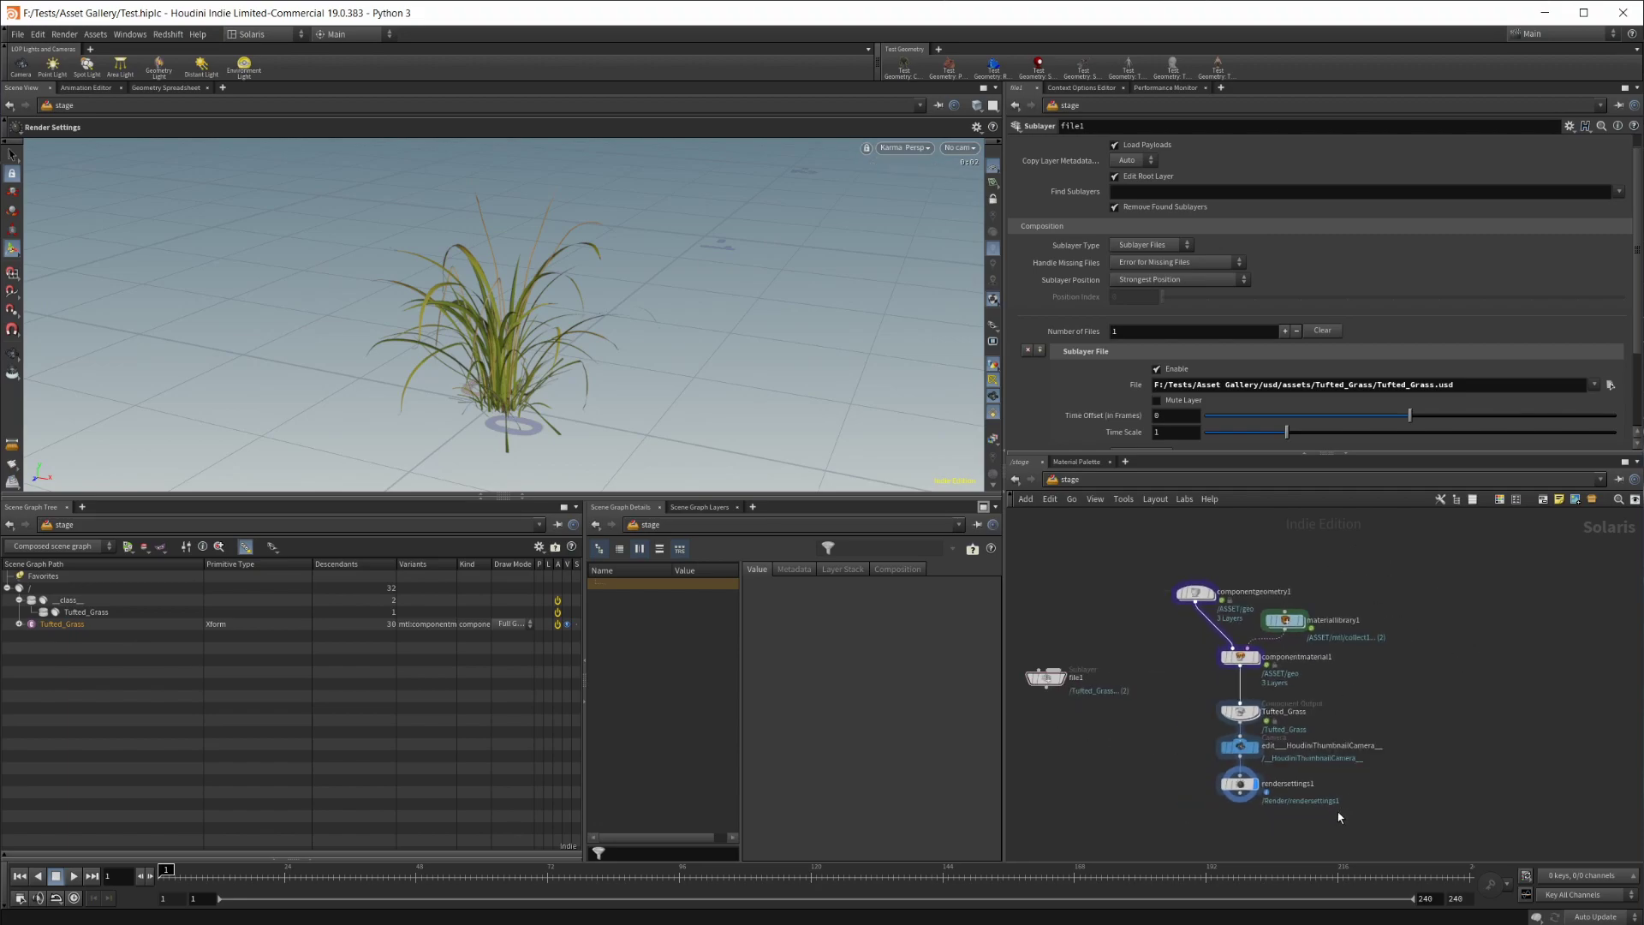
drag(1143, 528, 1356, 866)
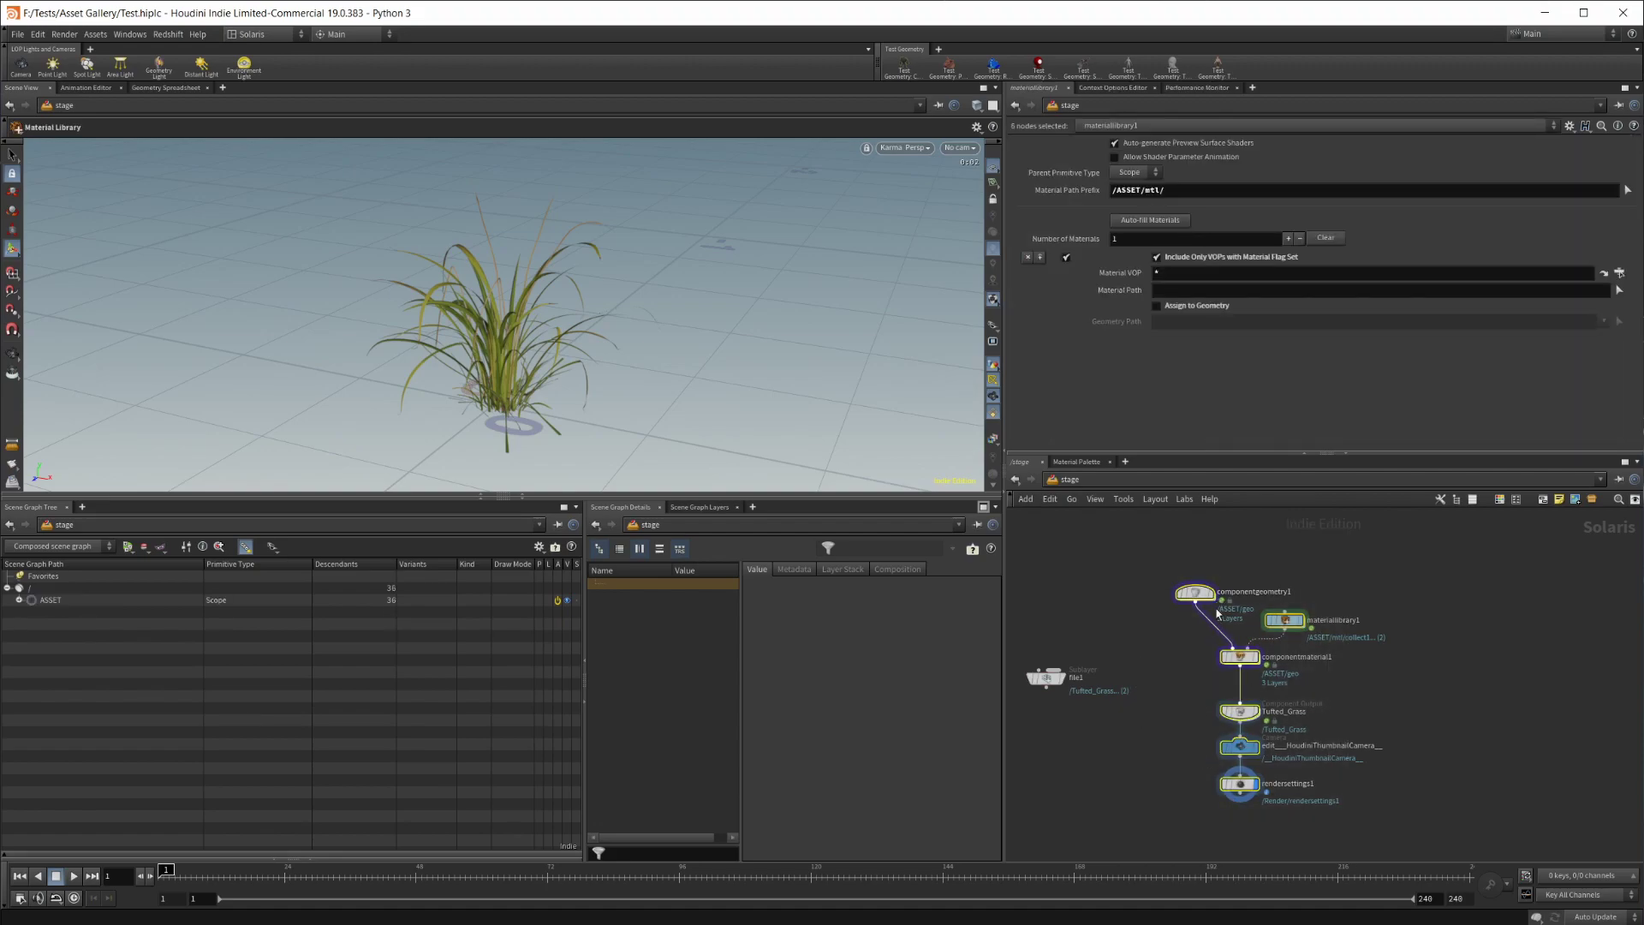
scroll(1147, 652, up, 3)
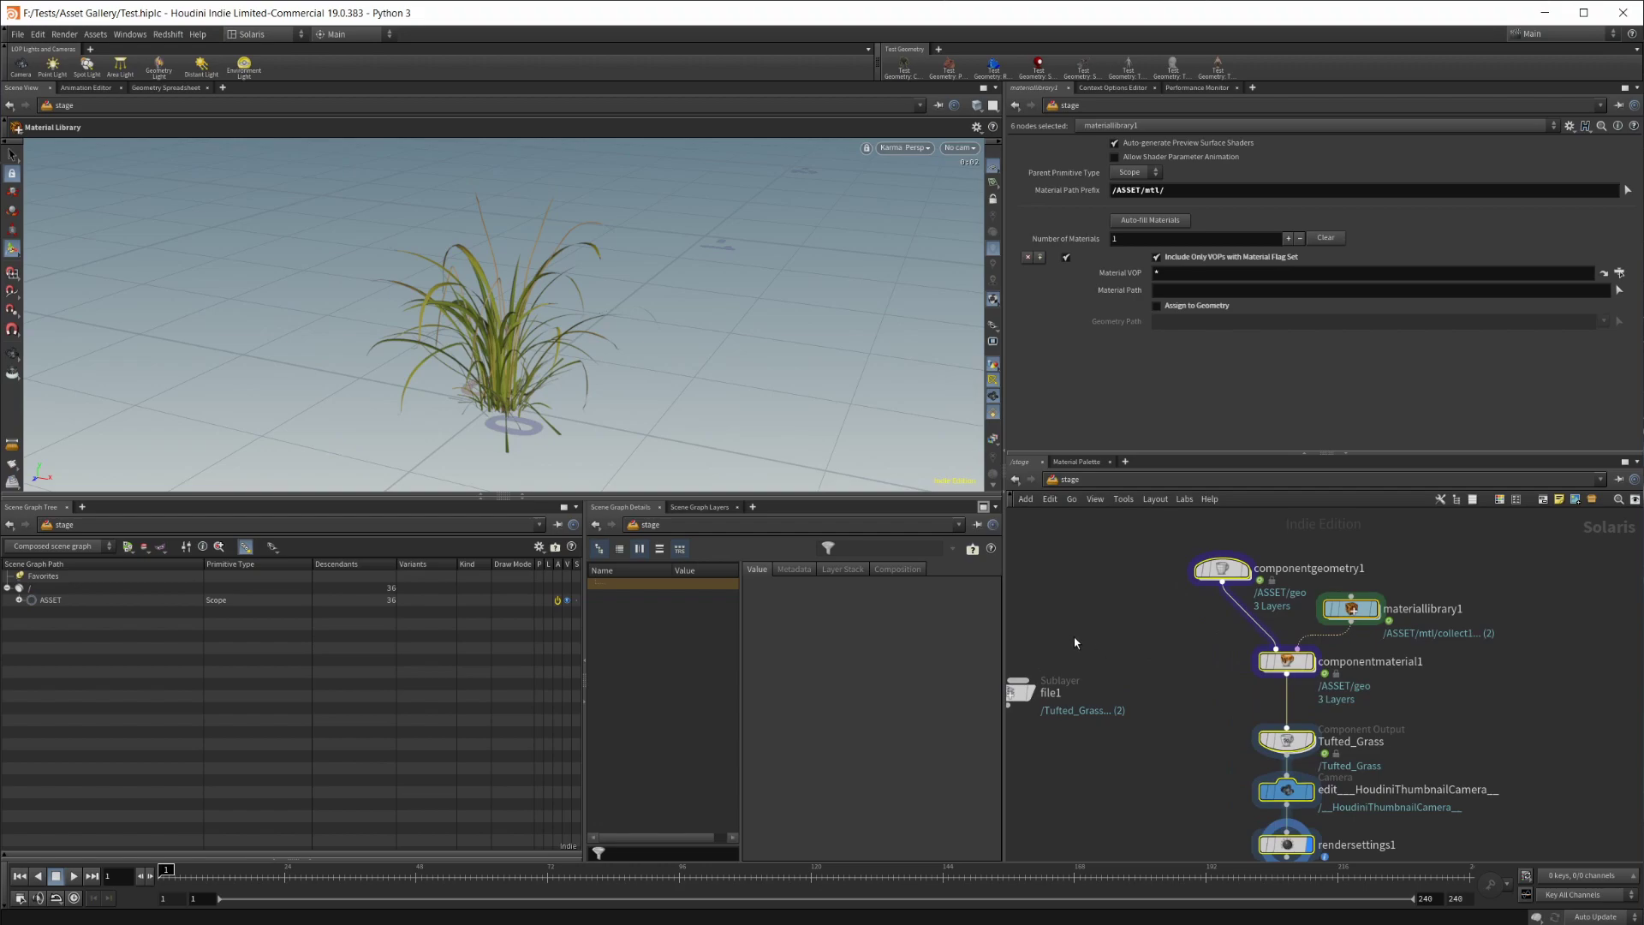
Display the file1 sublayer node and switch the viewport renderer to Redshift
click(1218, 658)
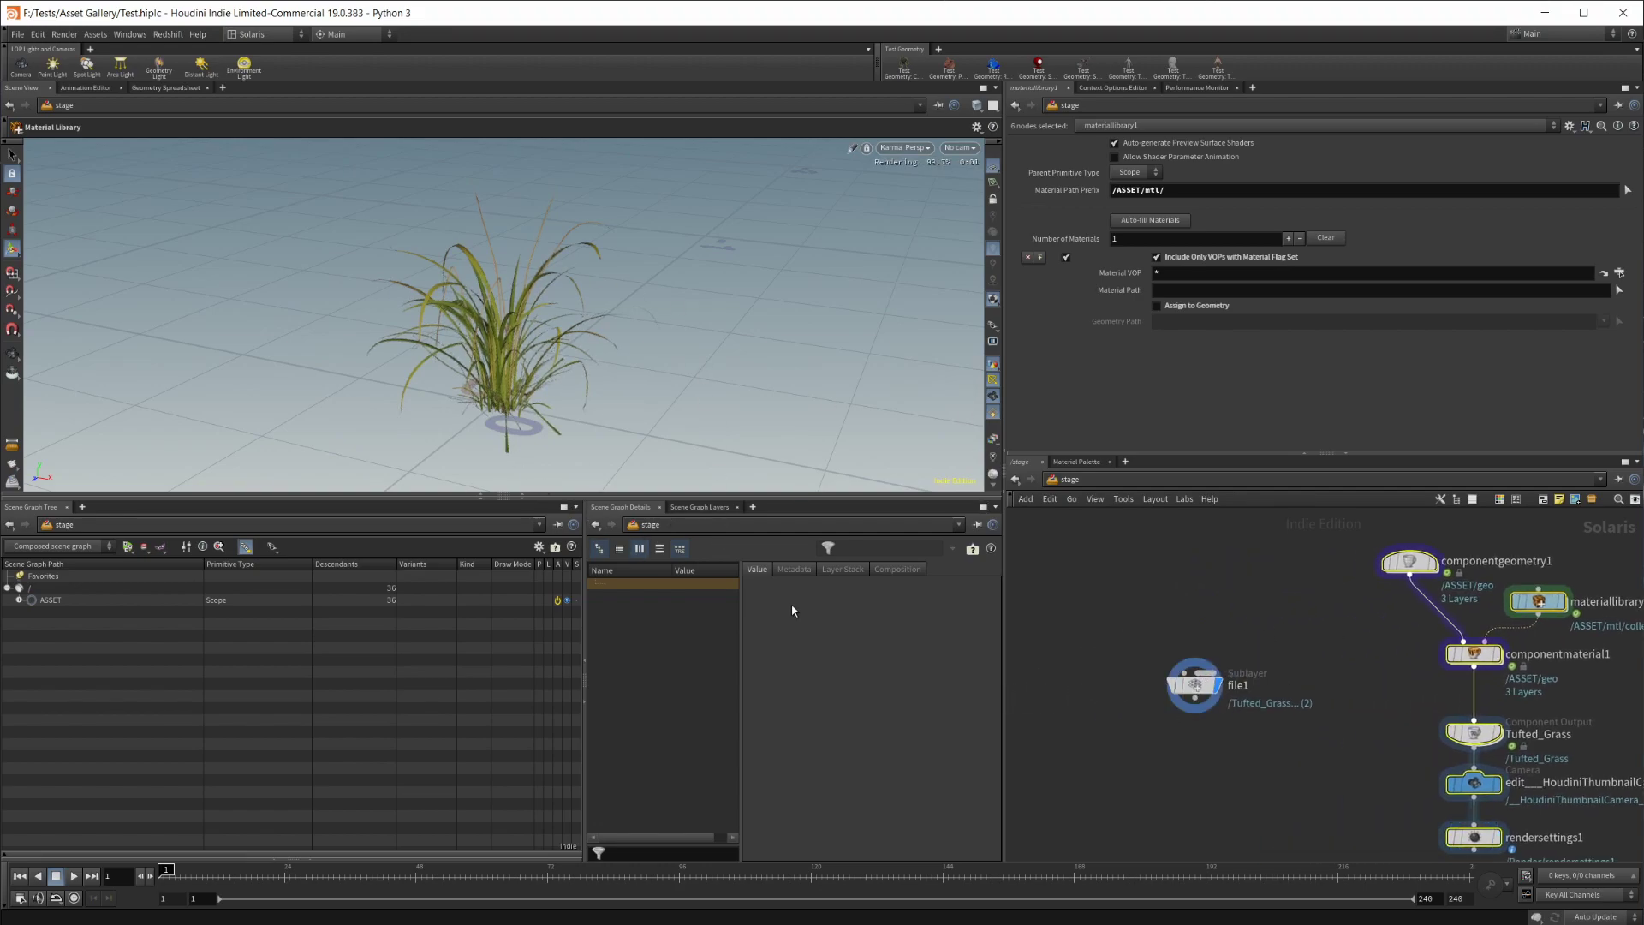
click(896, 154)
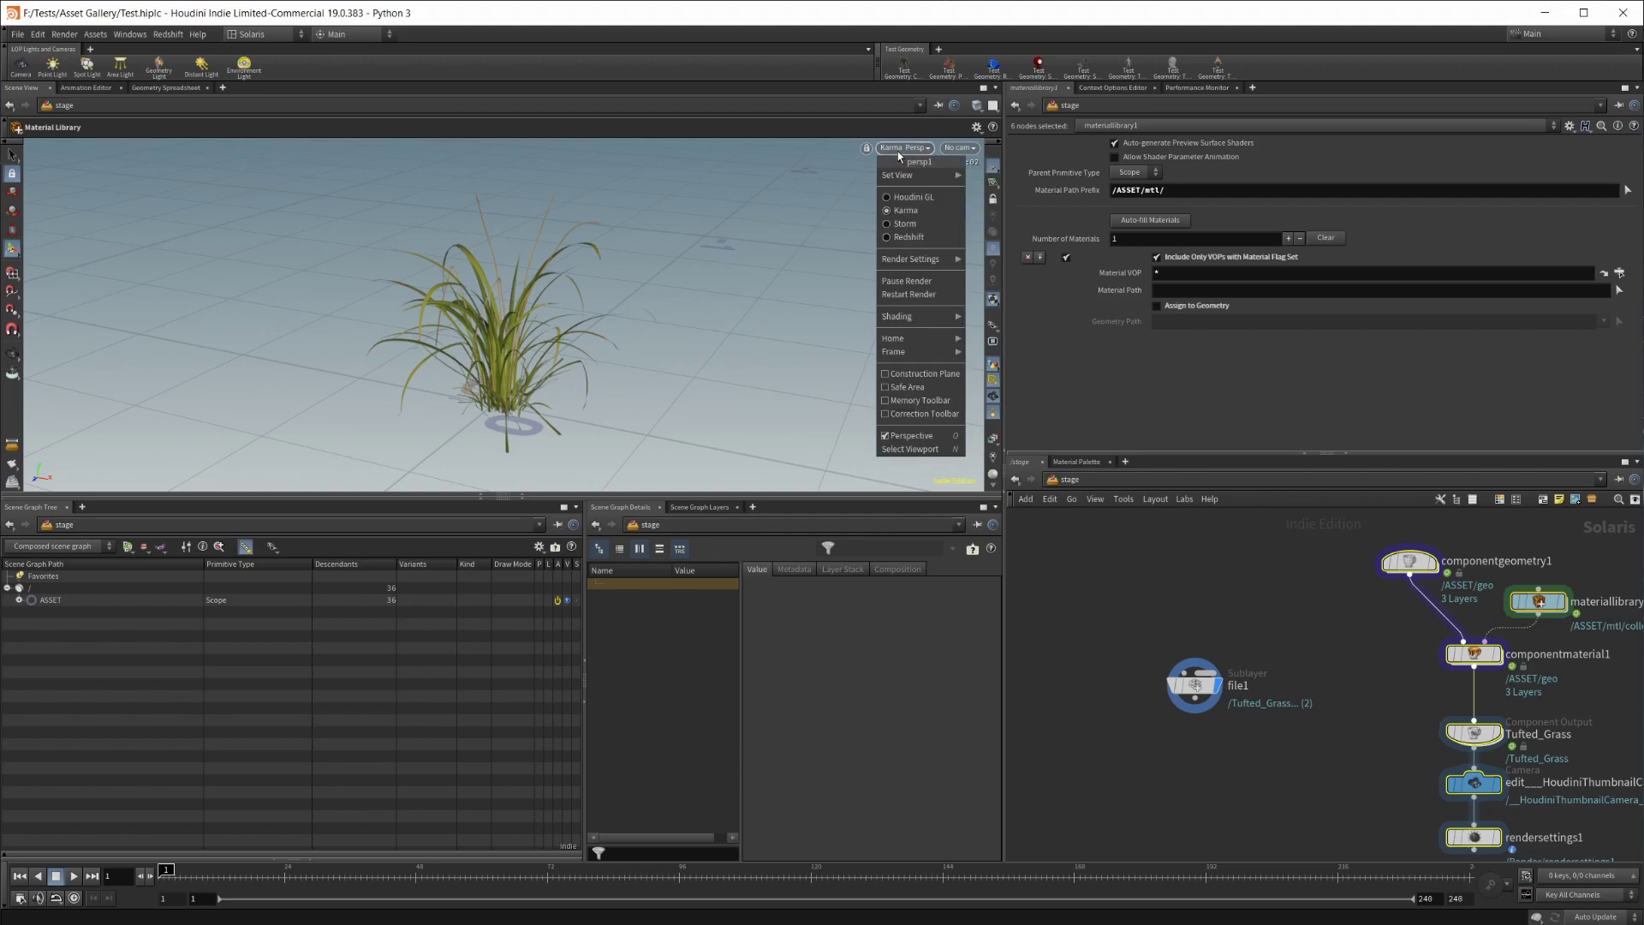
click(917, 238)
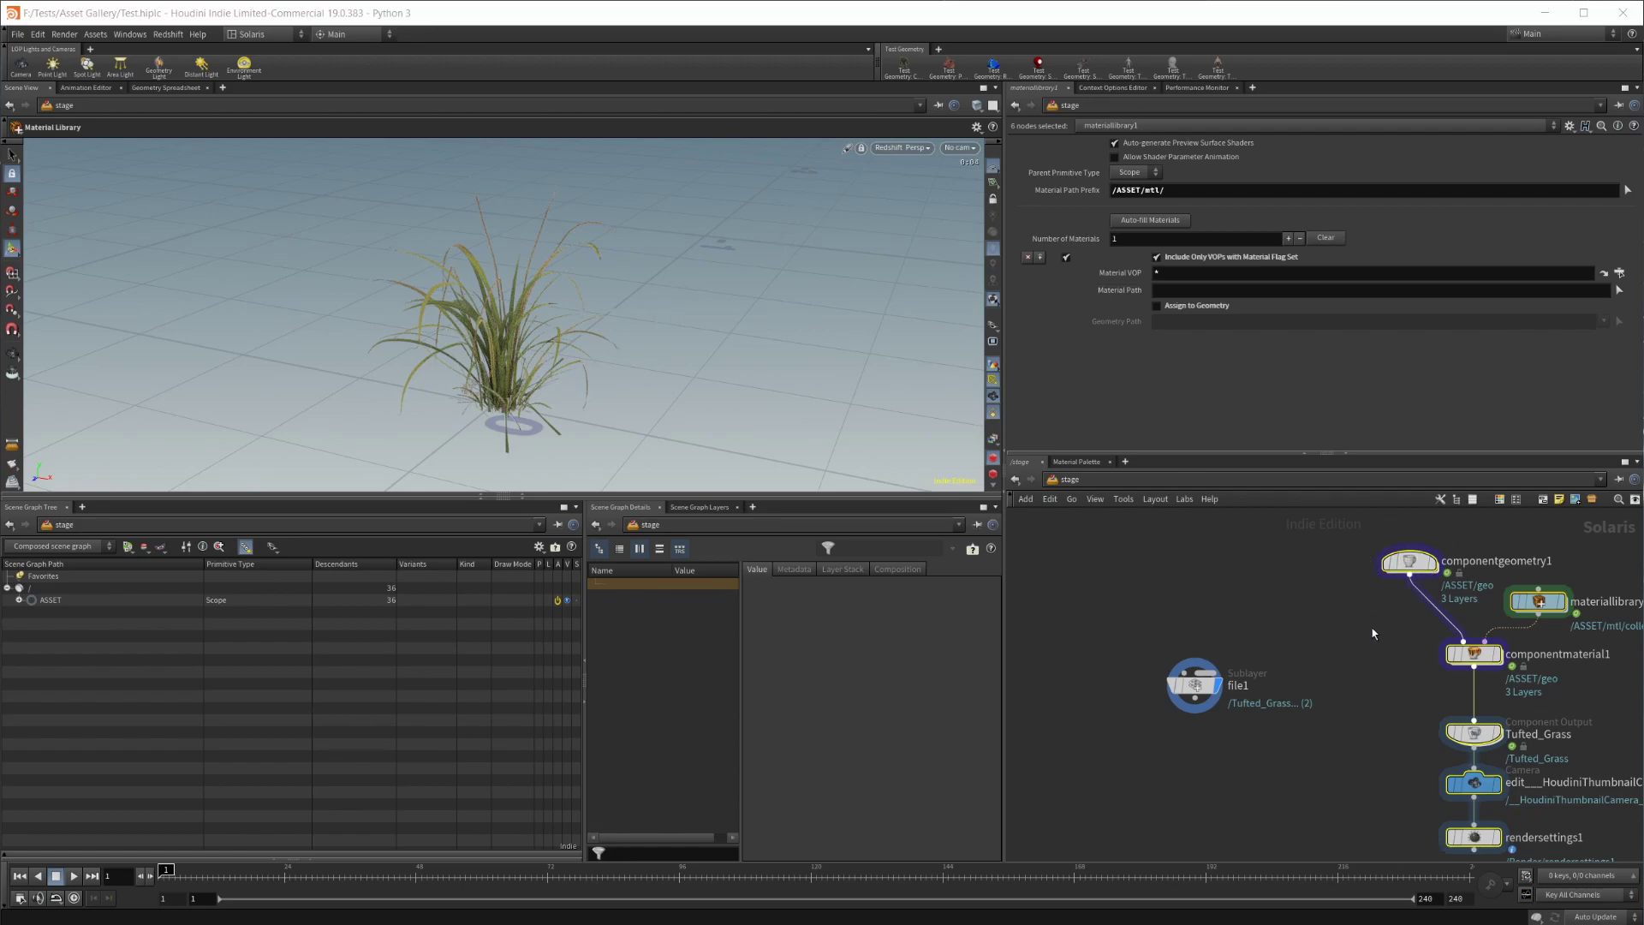
Add a Component Builder node setup in the empty area between the existing grass network and materiallibrary2
scroll(1283, 692, down, 4)
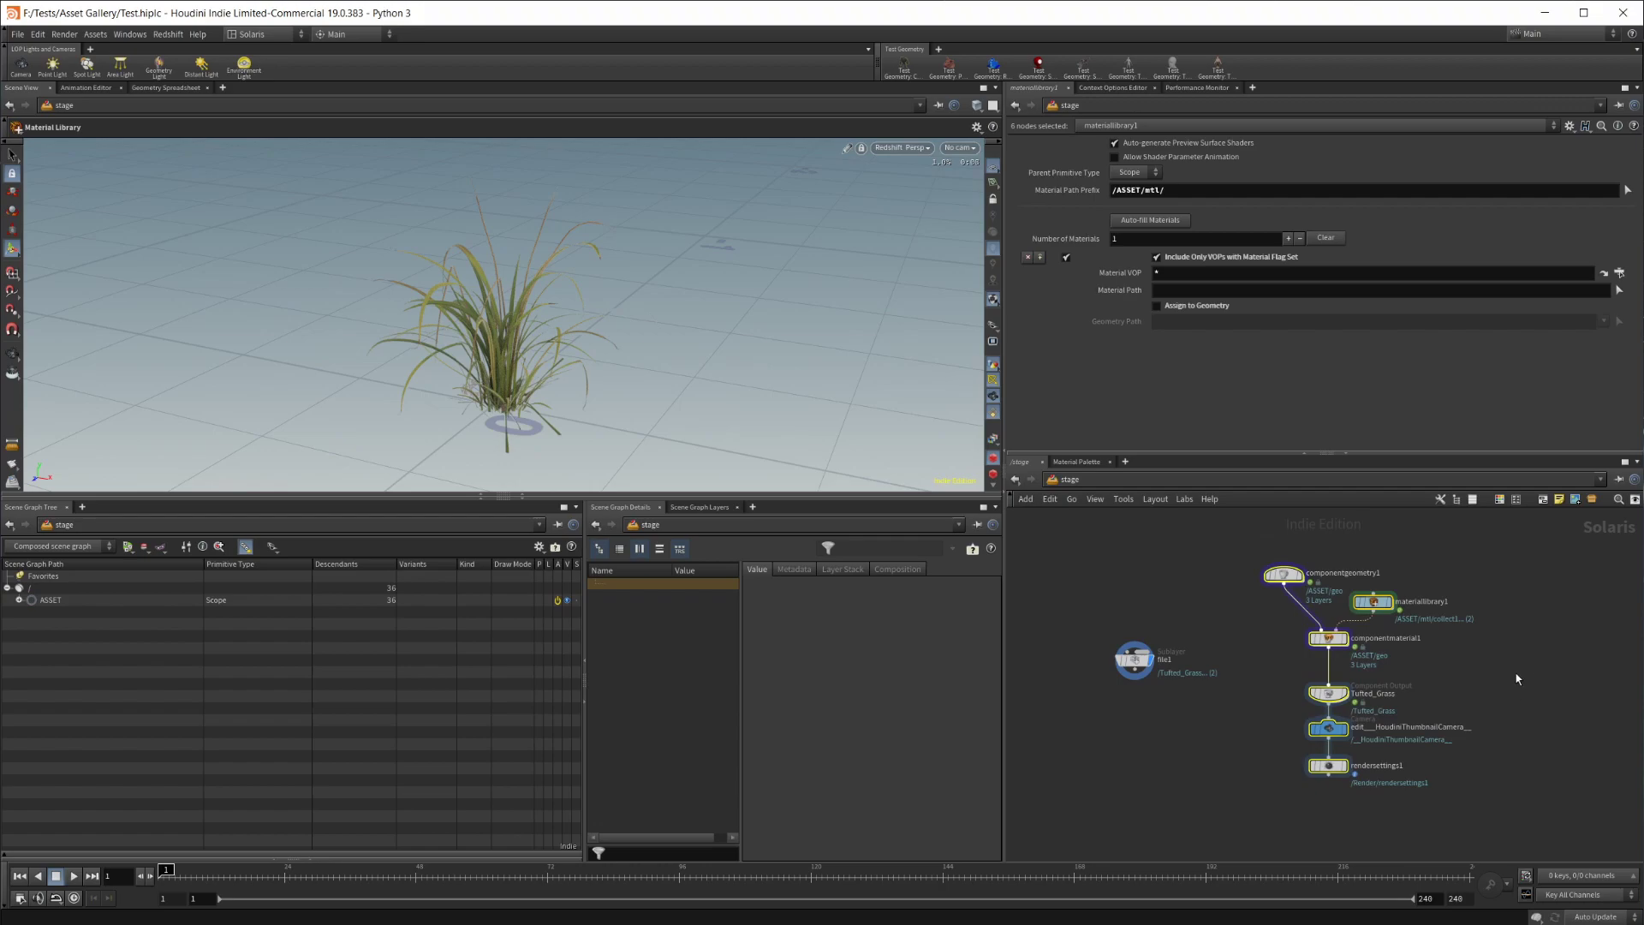
middle_drag(1486, 689, 1326, 657)
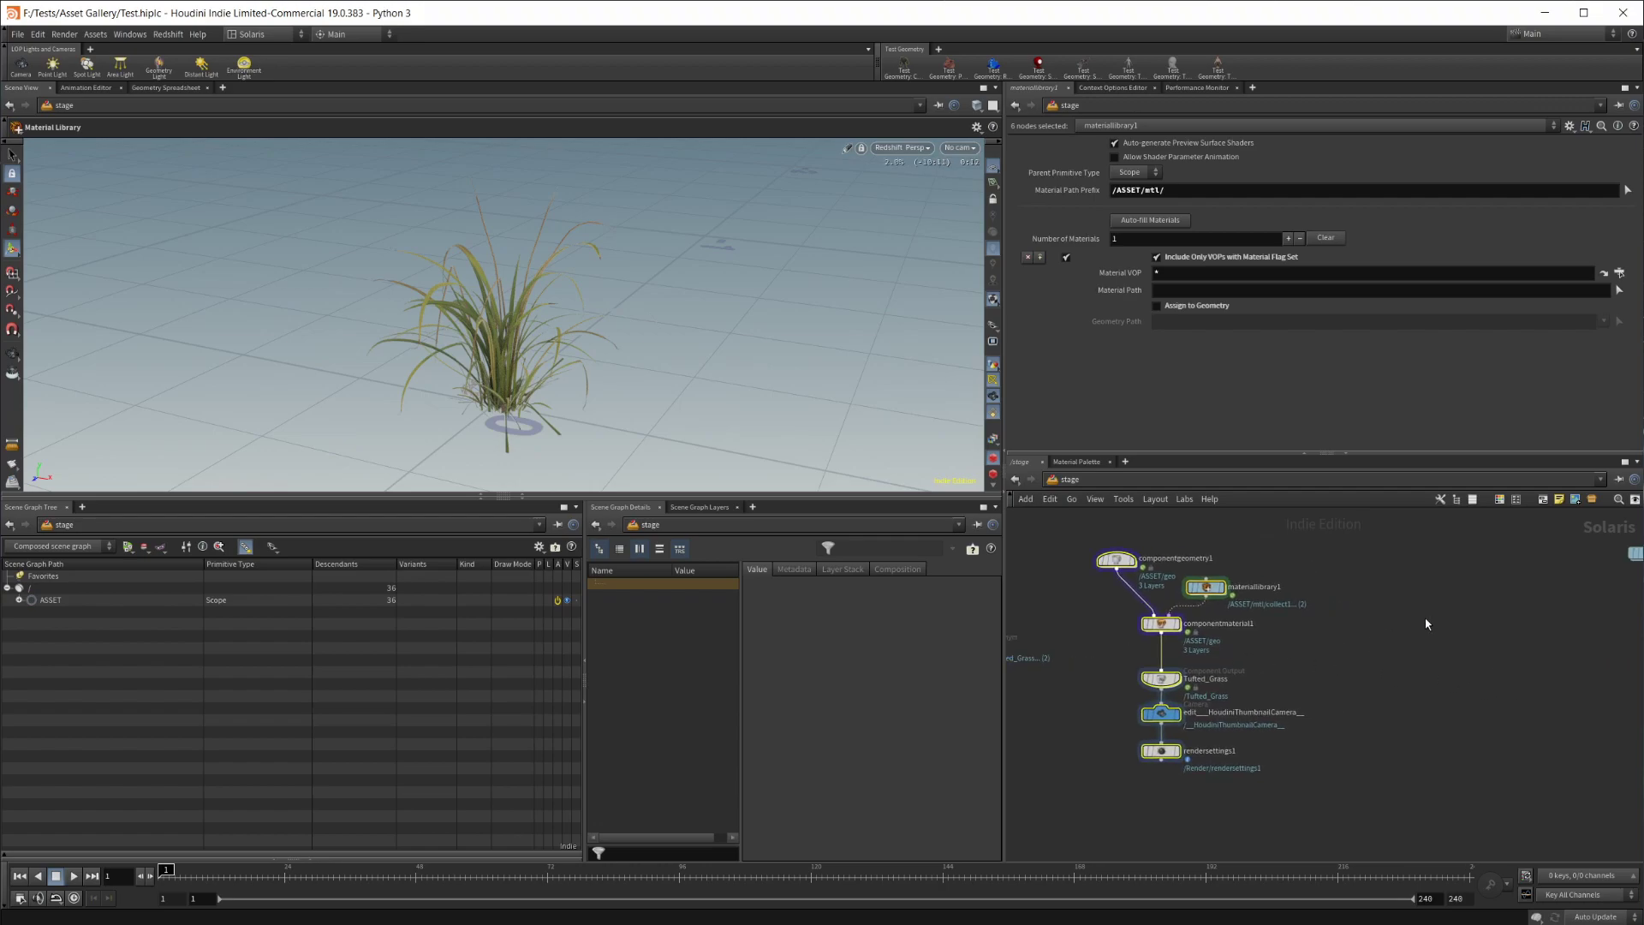
scroll(1424, 620, up, 2)
middle_drag(1355, 664, 1252, 680)
scroll(1253, 680, down, 2)
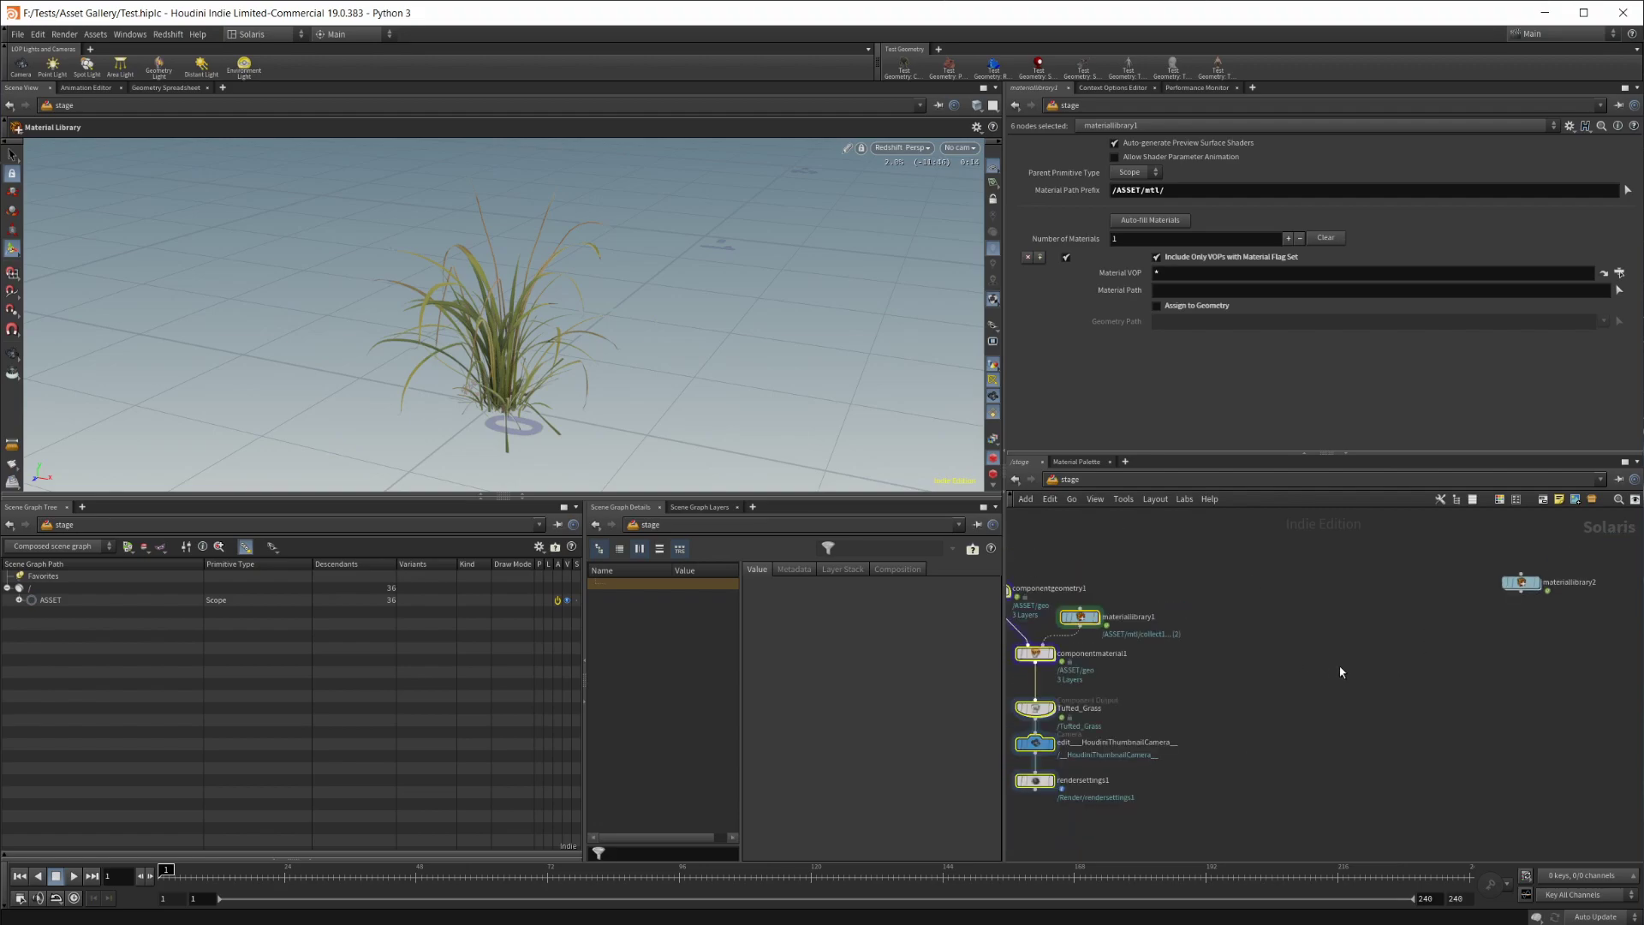
key(Tab)
text(com)
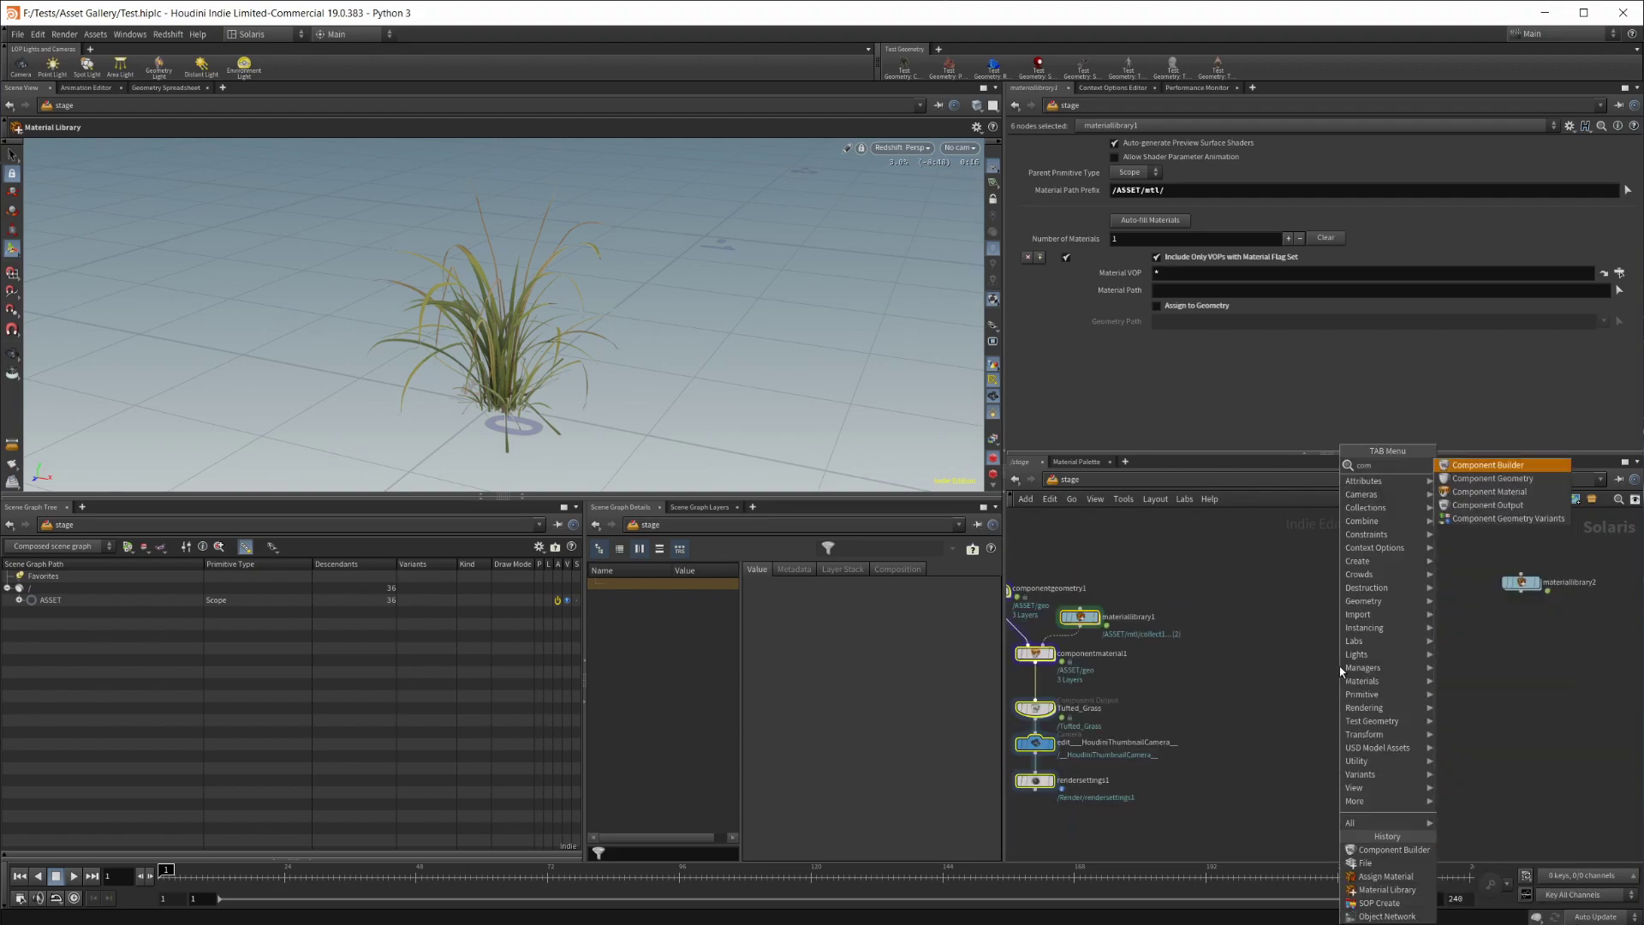
key(Return)
click(1339, 665)
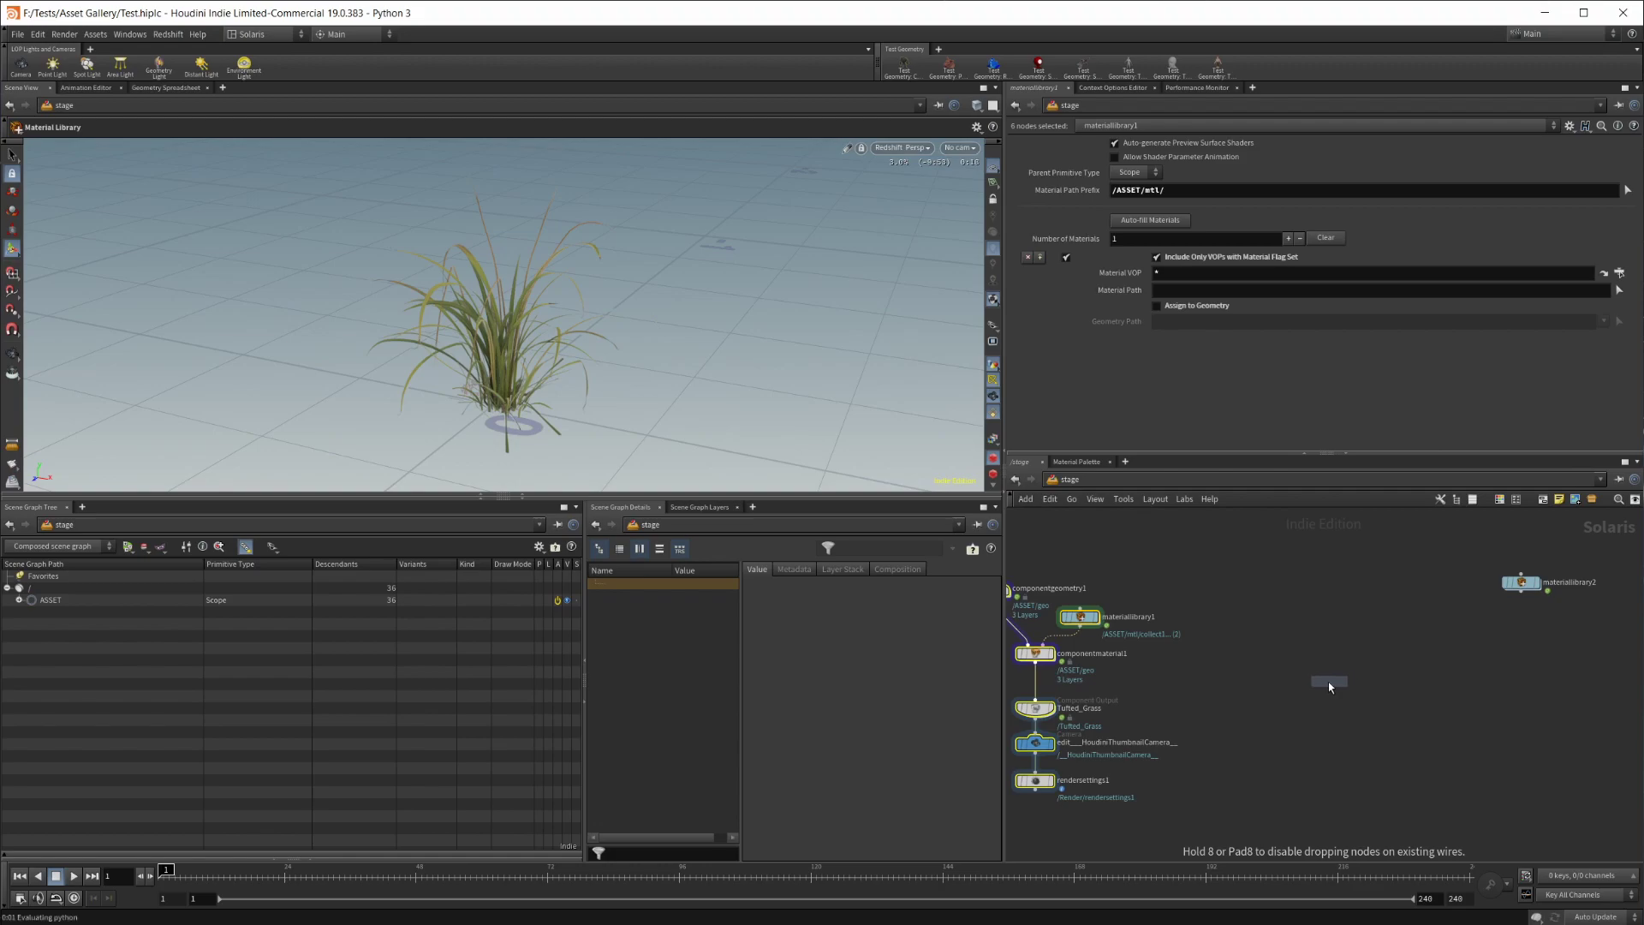
drag(1382, 533, 1308, 733)
click(1478, 669)
scroll(1413, 701, up, 3)
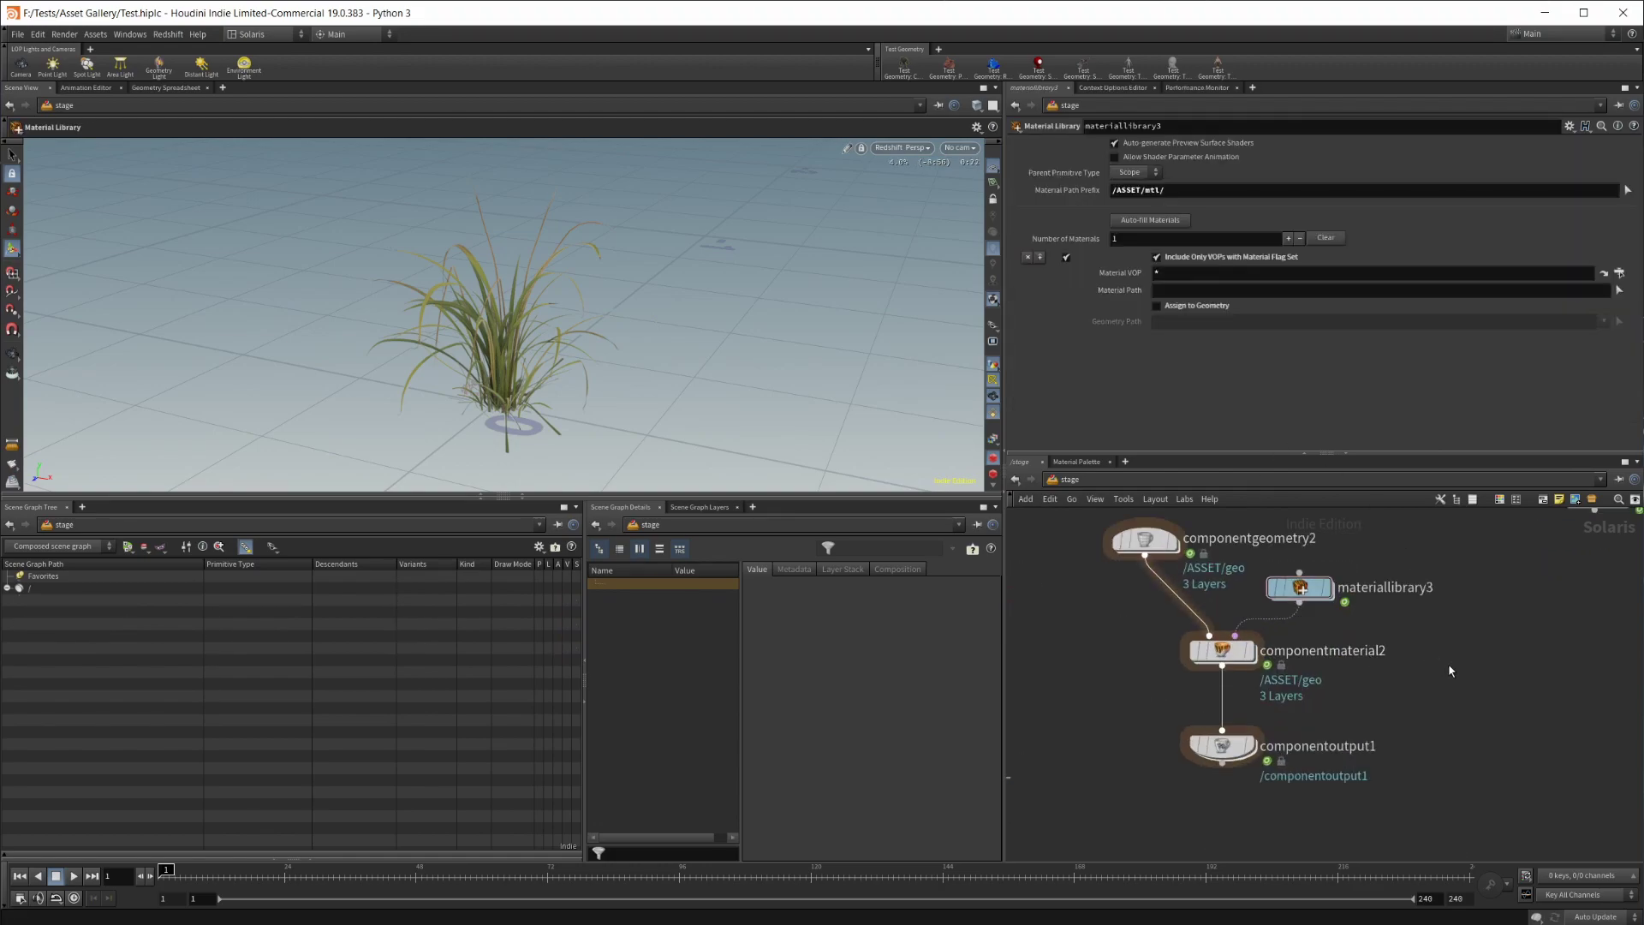
middle_drag(1443, 668, 1482, 716)
scroll(1482, 715, down, 1)
Replace materiallibrary3 with materiallibrary2 as the materials input of componentmaterial2, and display componentoutput1
click(1367, 648)
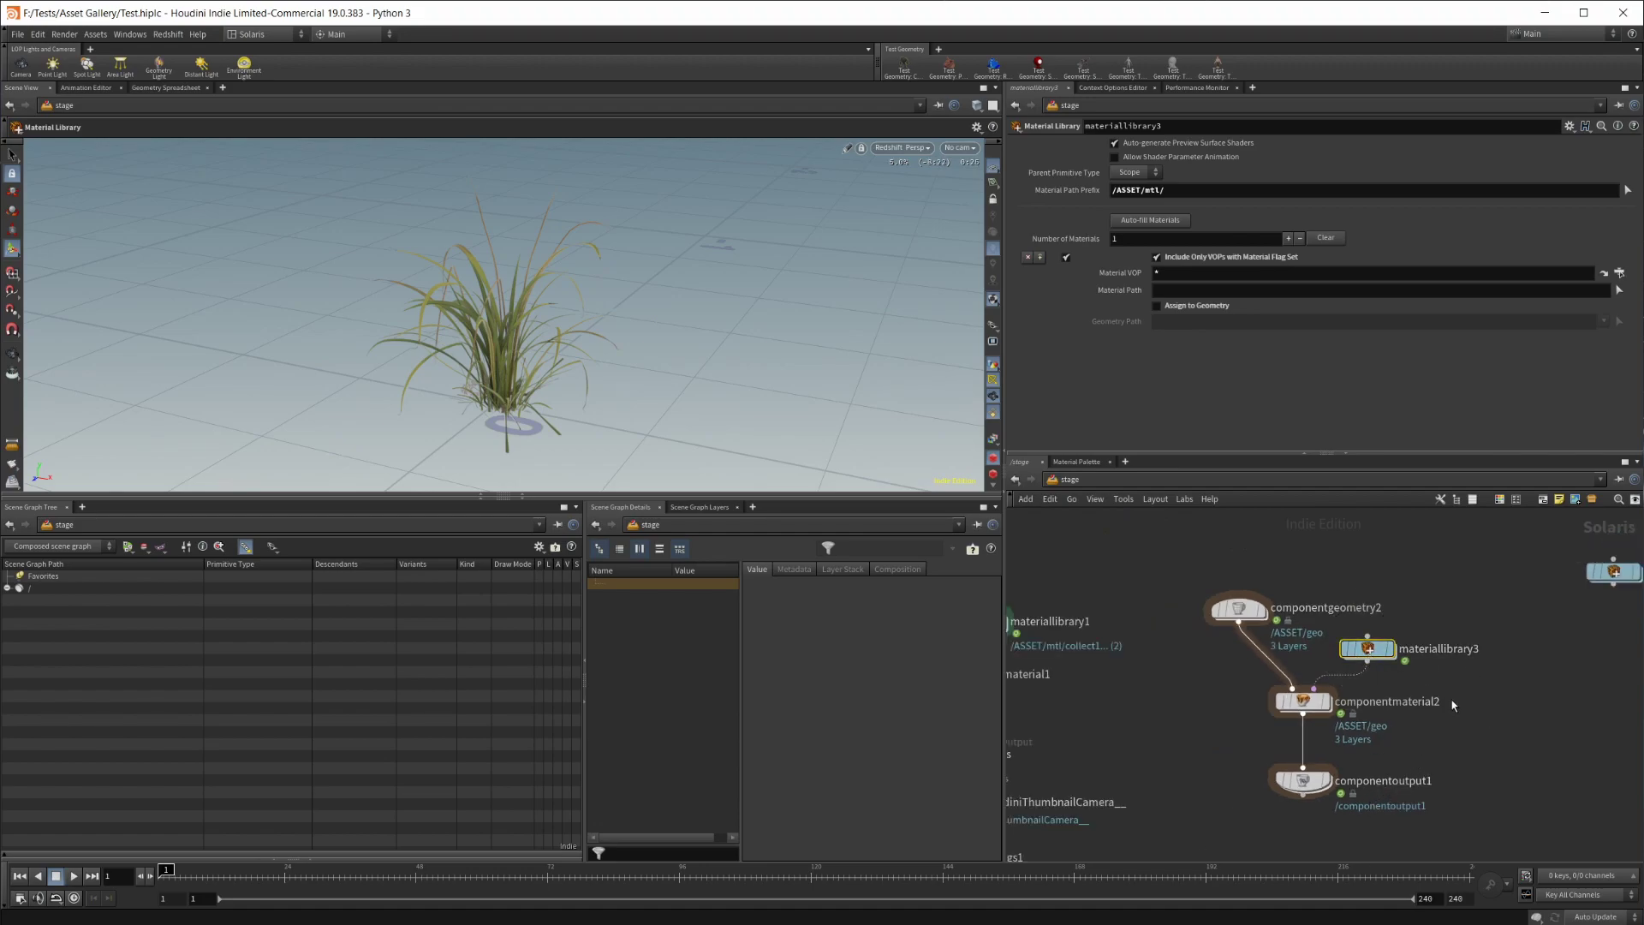
key(Delete)
middle_drag(1508, 657, 1419, 683)
drag(1533, 605, 1317, 659)
middle_drag(1110, 728, 1221, 730)
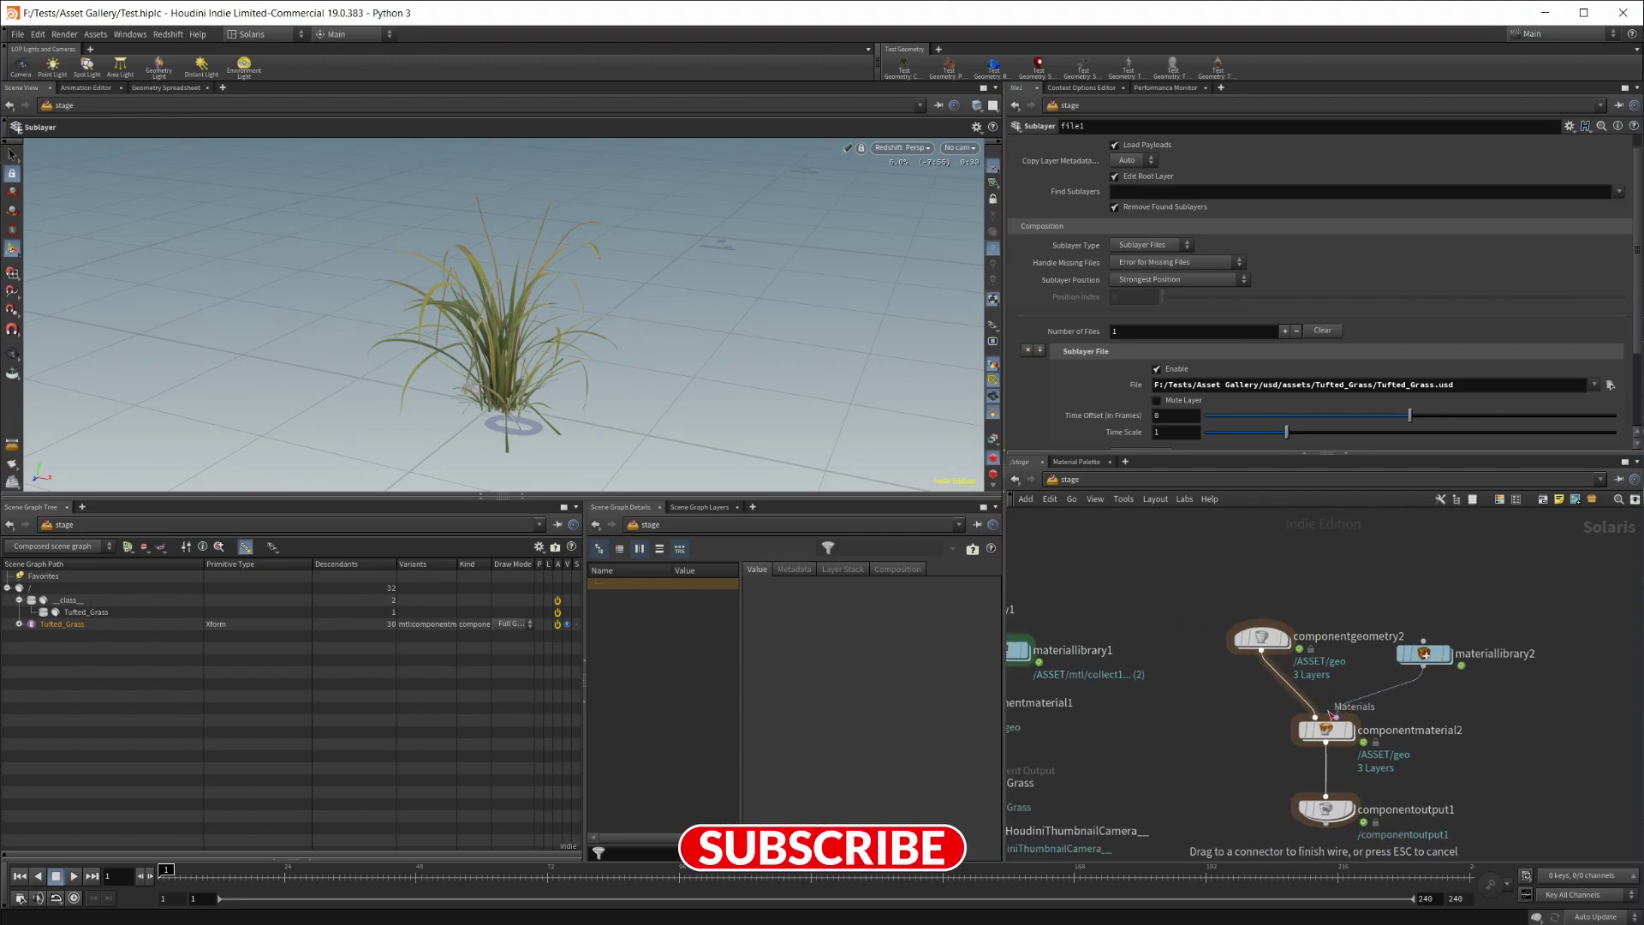
drag(1429, 662, 1397, 660)
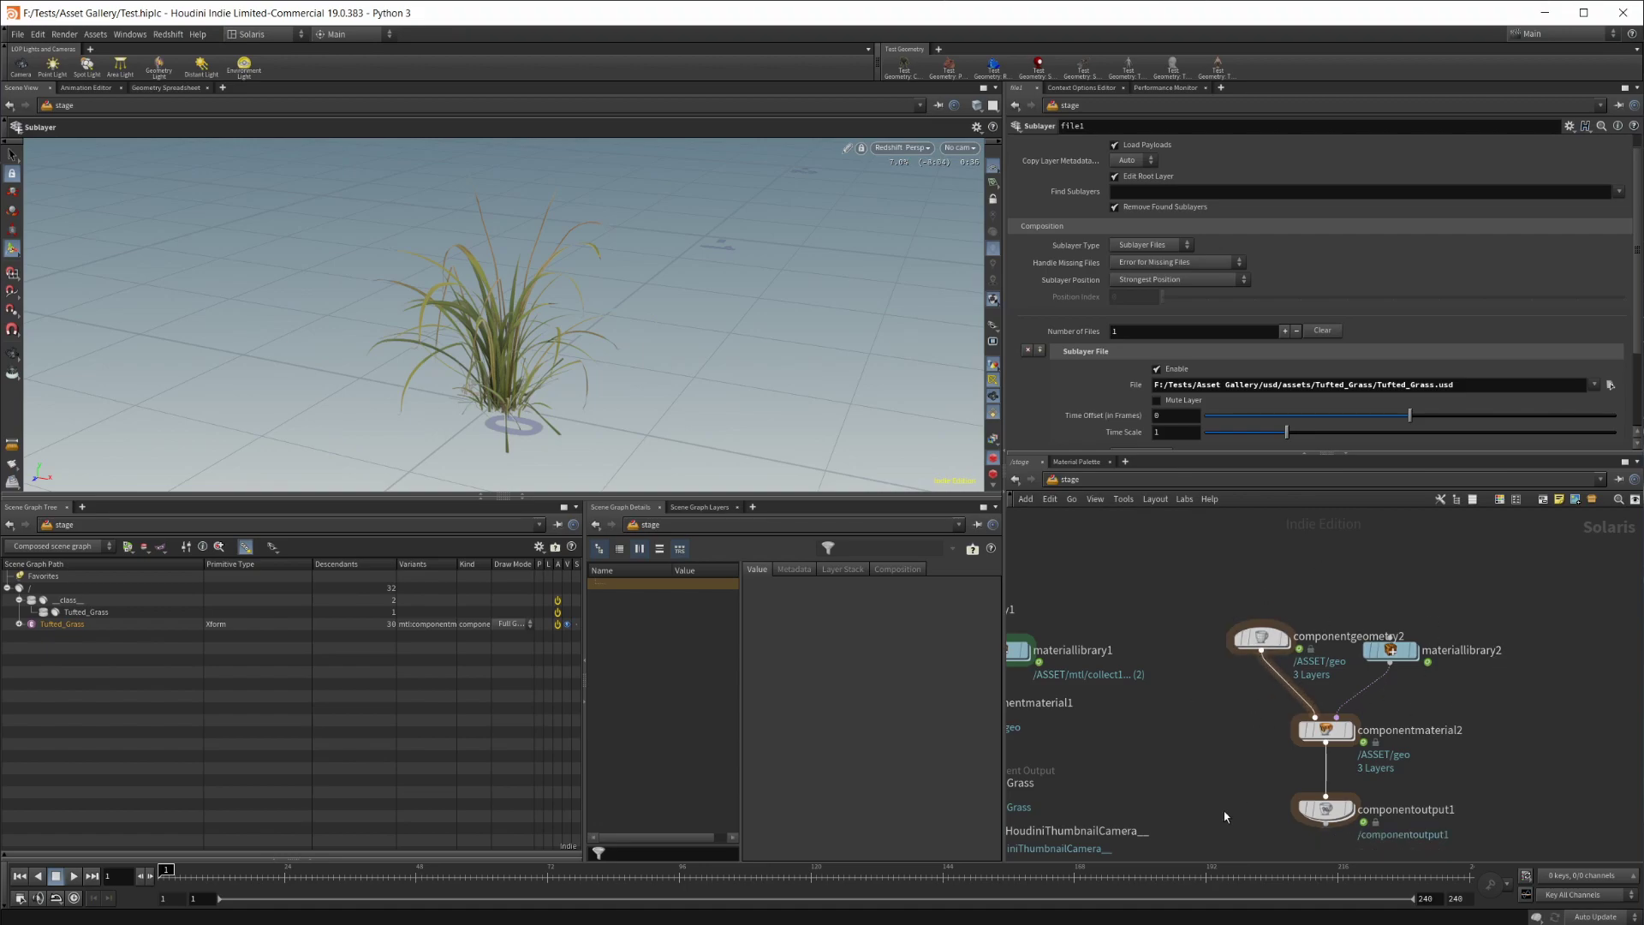
middle_drag(1230, 812, 1201, 709)
click(1319, 705)
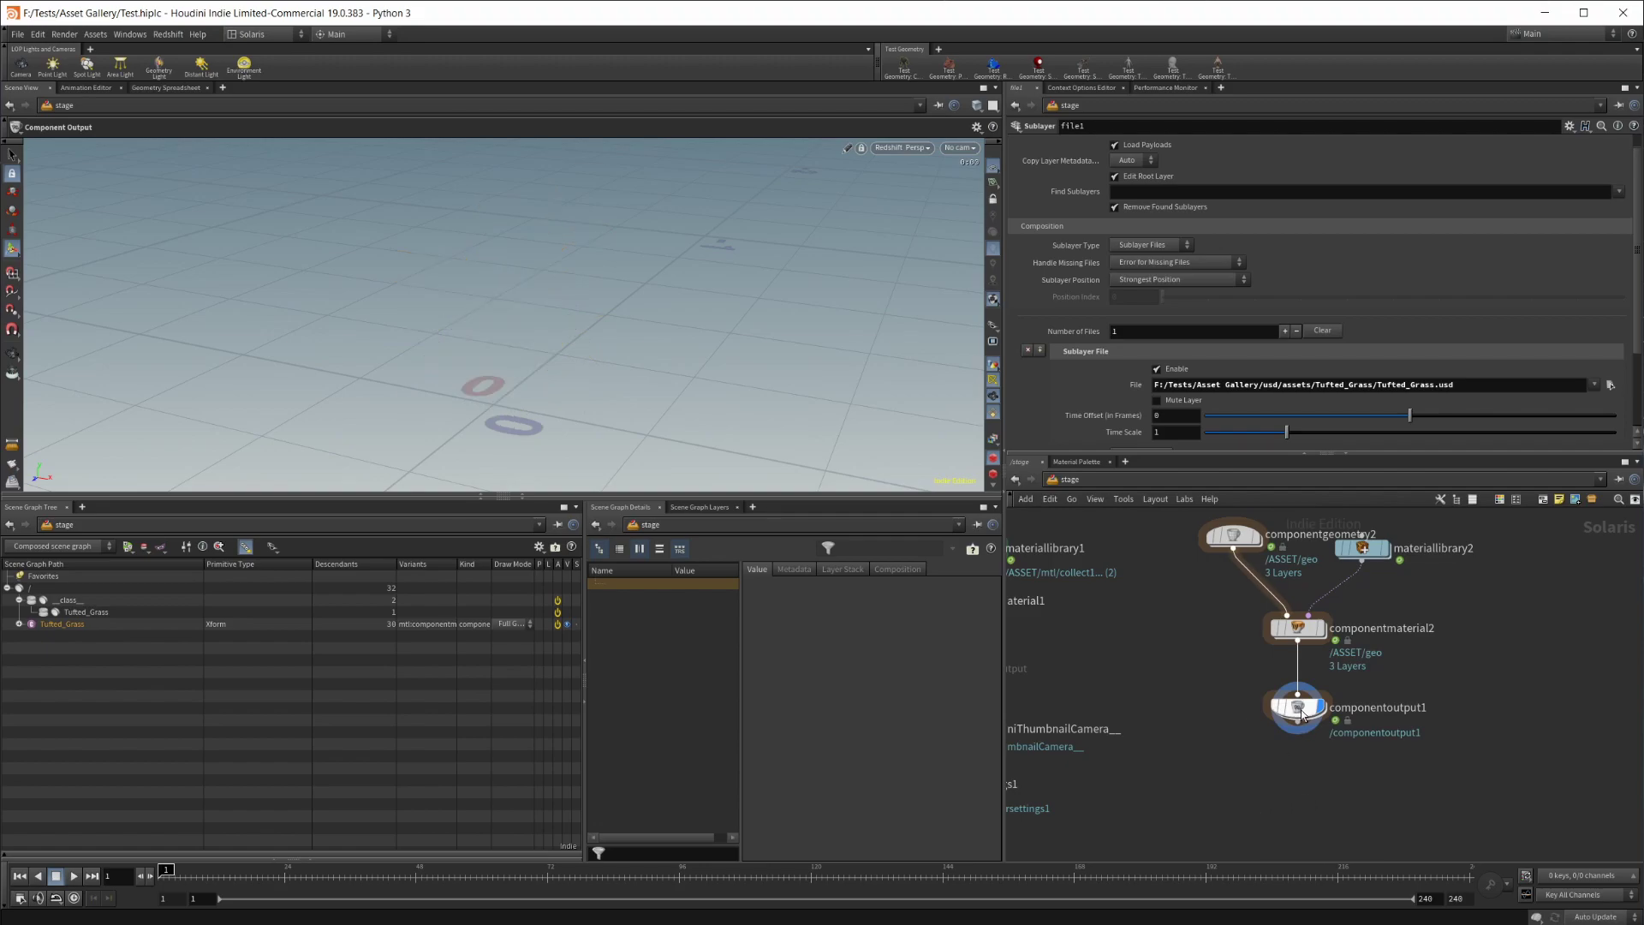
Copy the file1 node from componentgeometry1's geometry network into componentgeometry2's geometry network
middle_drag(1237, 551, 1524, 629)
double_click(1131, 590)
middle_drag(1196, 630, 1196, 783)
drag(1252, 648, 1154, 607)
key(ctrl+c)
click(1154, 699)
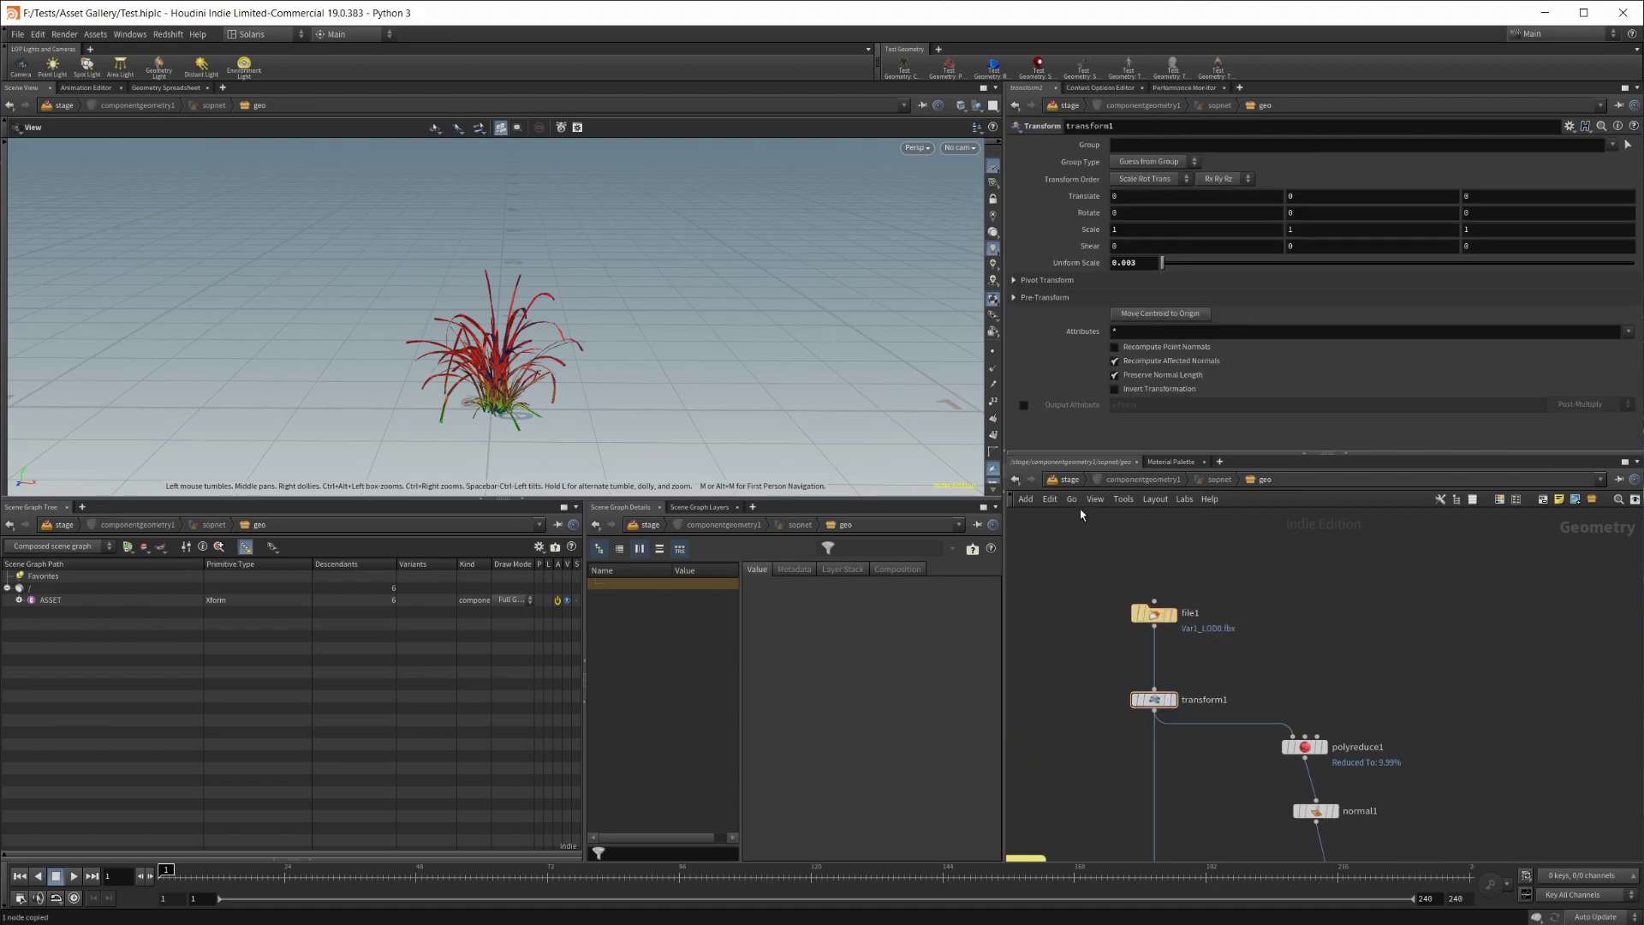
key(u)
key(u)
double_click(1199, 615)
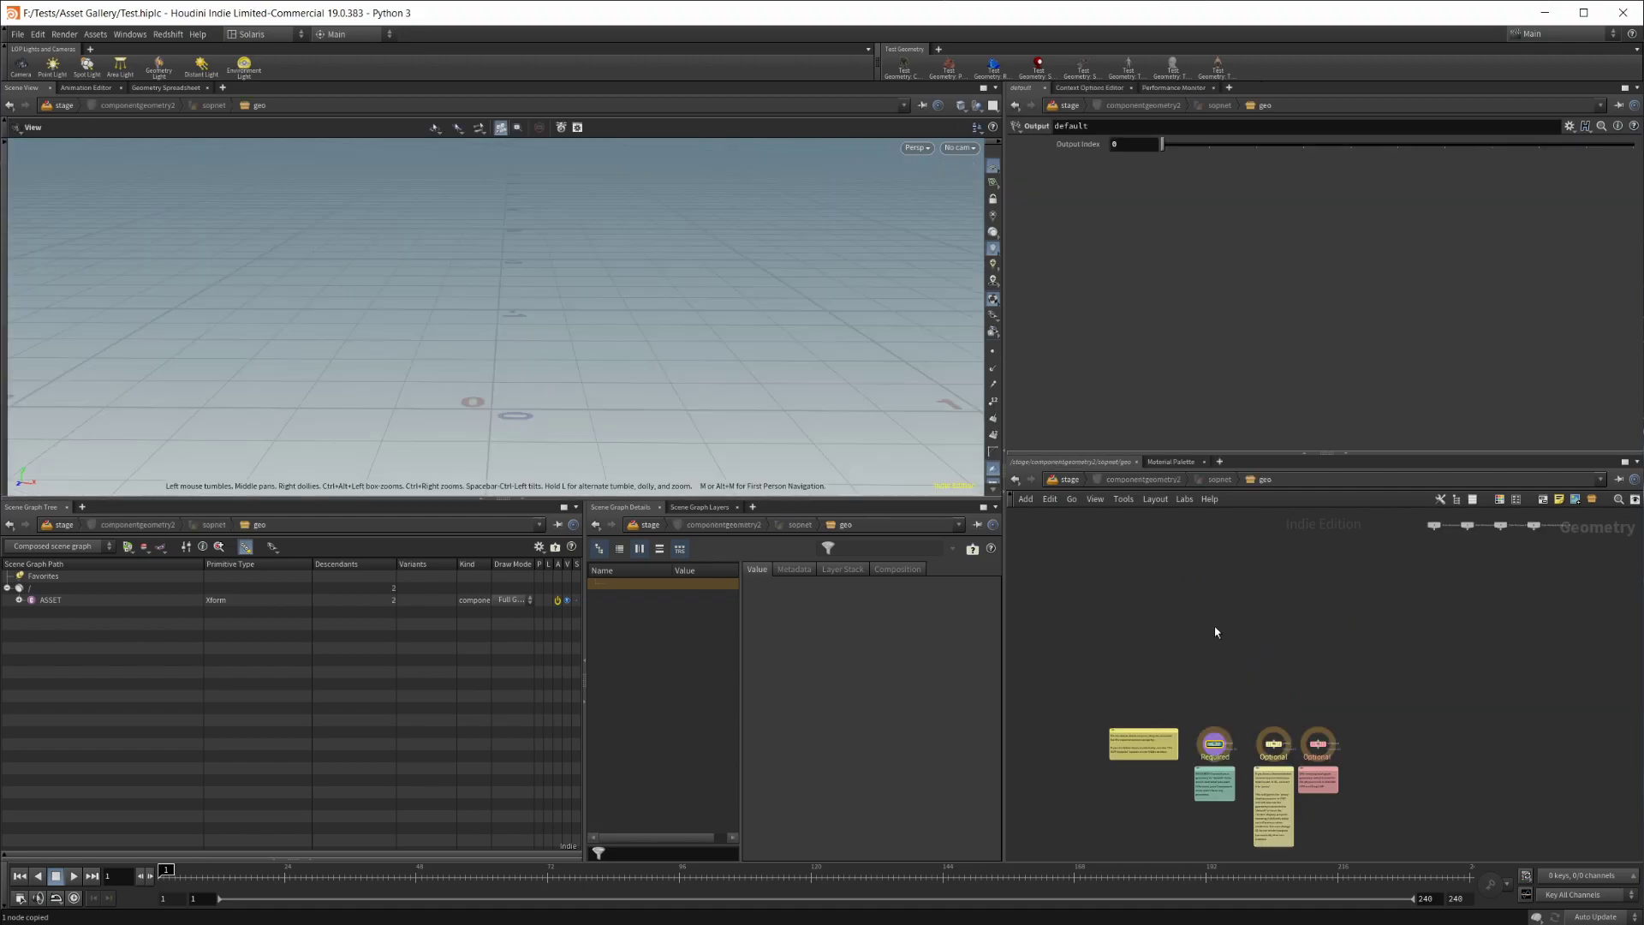
key(ctrl+v)
scroll(1316, 663, up, 5)
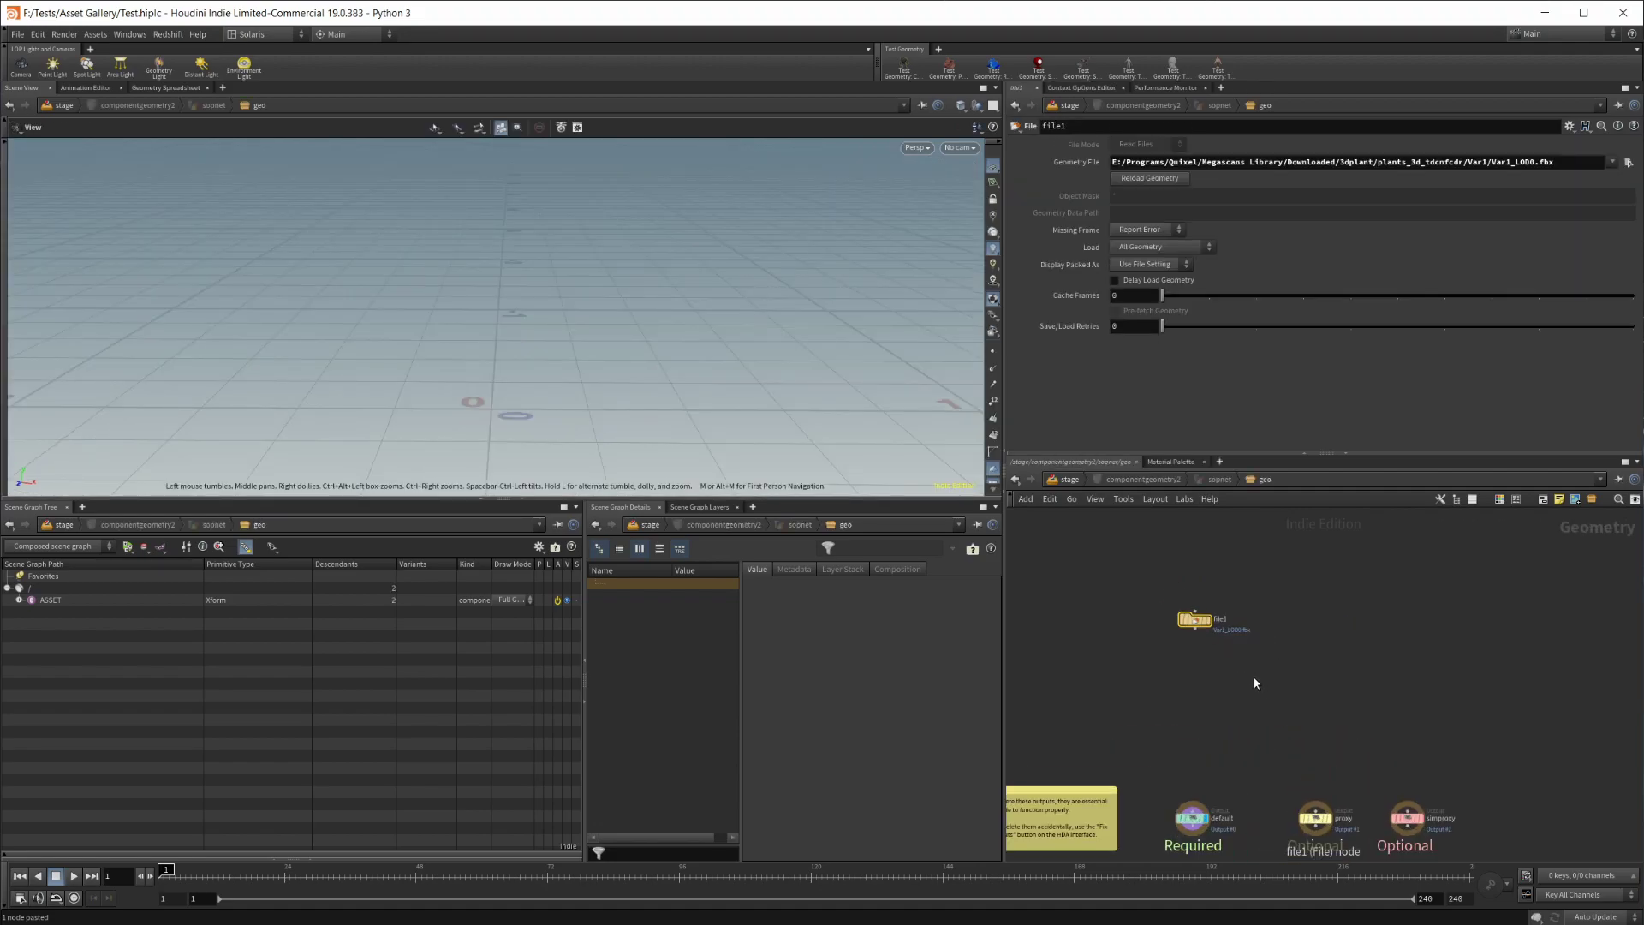
Display the pasted file1 node and frame its grass geometry in the viewport
click(1258, 584)
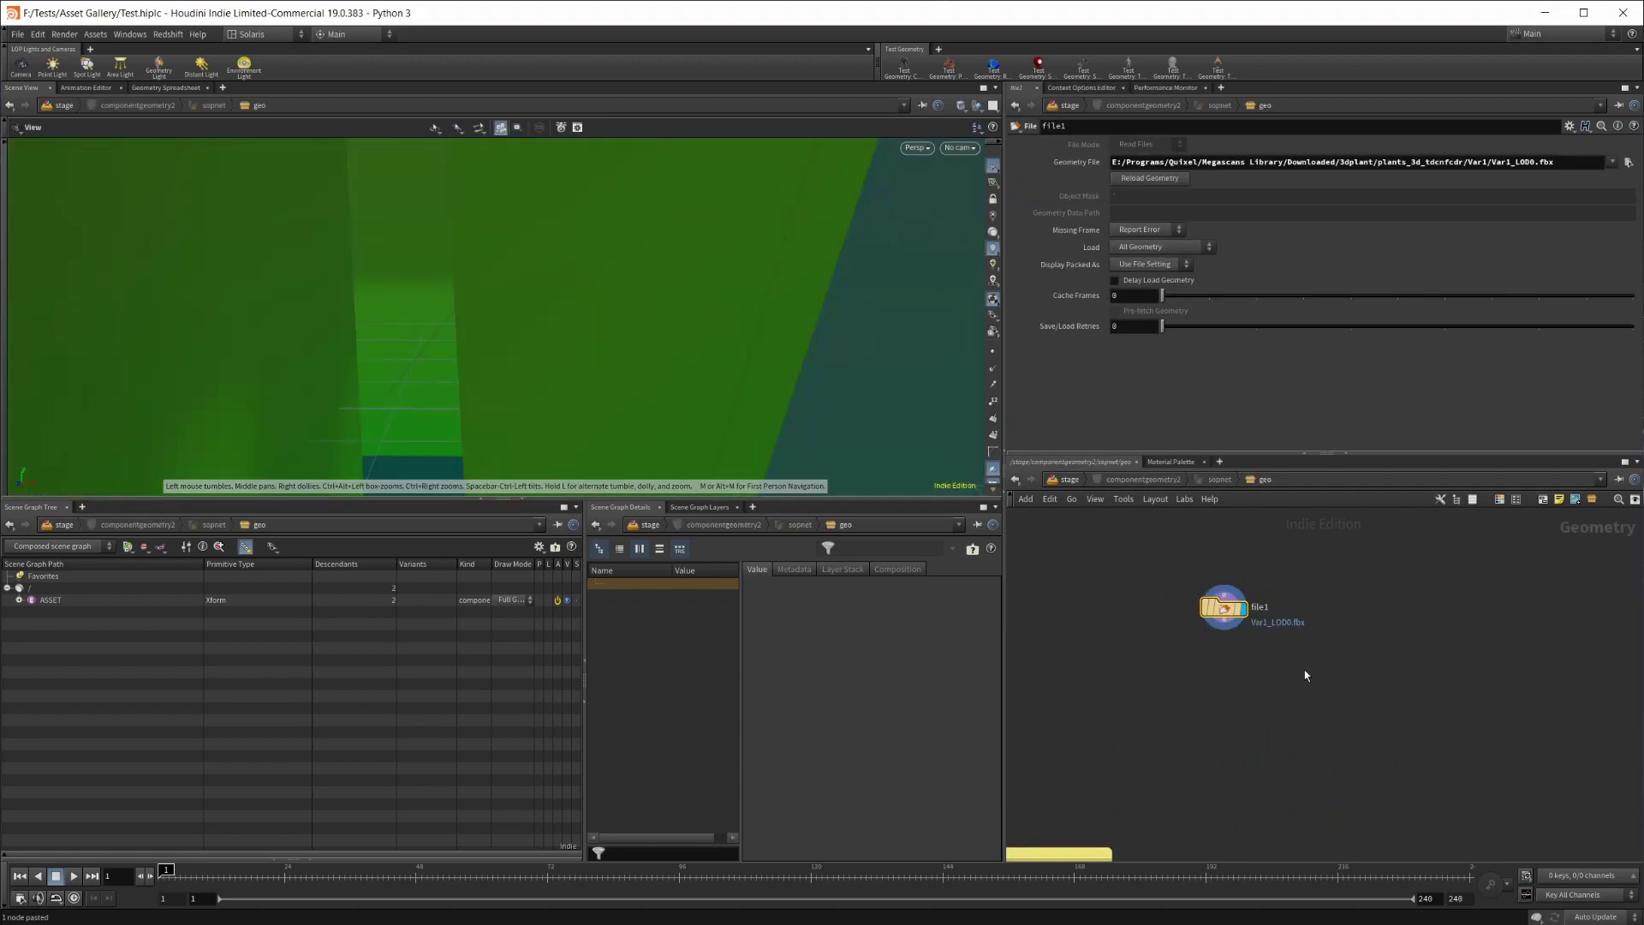
key(space+f)
scroll(613, 364, down, 3)
drag(590, 386, 528, 423)
scroll(600, 406, up, 2)
scroll(587, 403, up, 2)
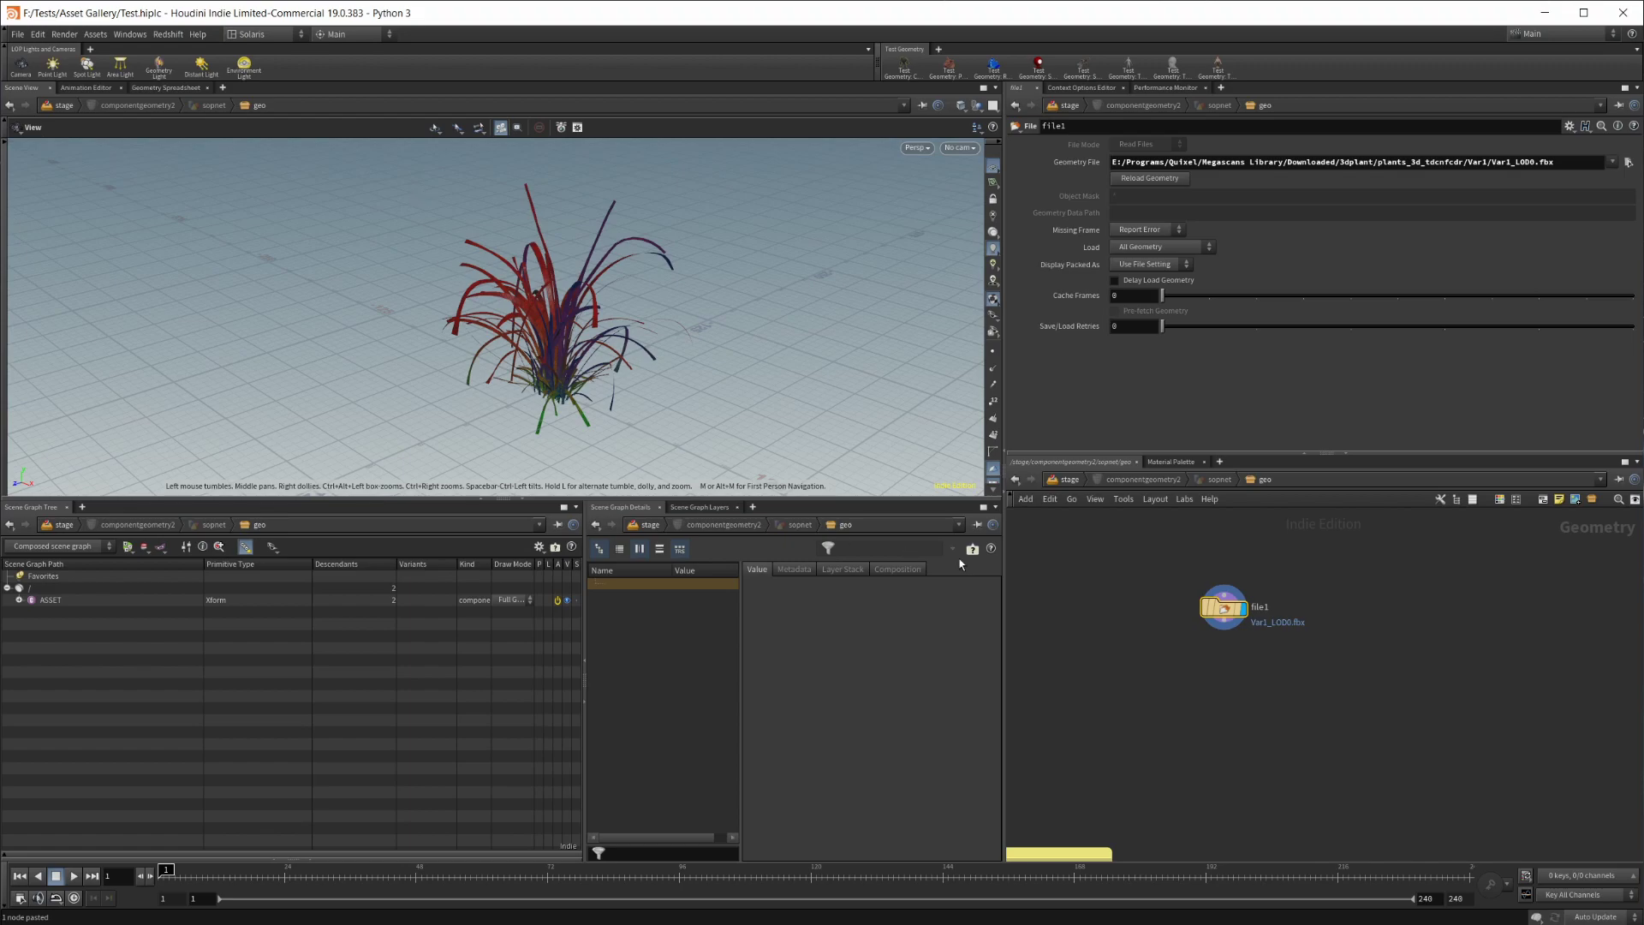
mouse_move(475, 248)
mouse_down()
mouse_move(625, 265)
mouse_move(462, 257)
mouse_up()
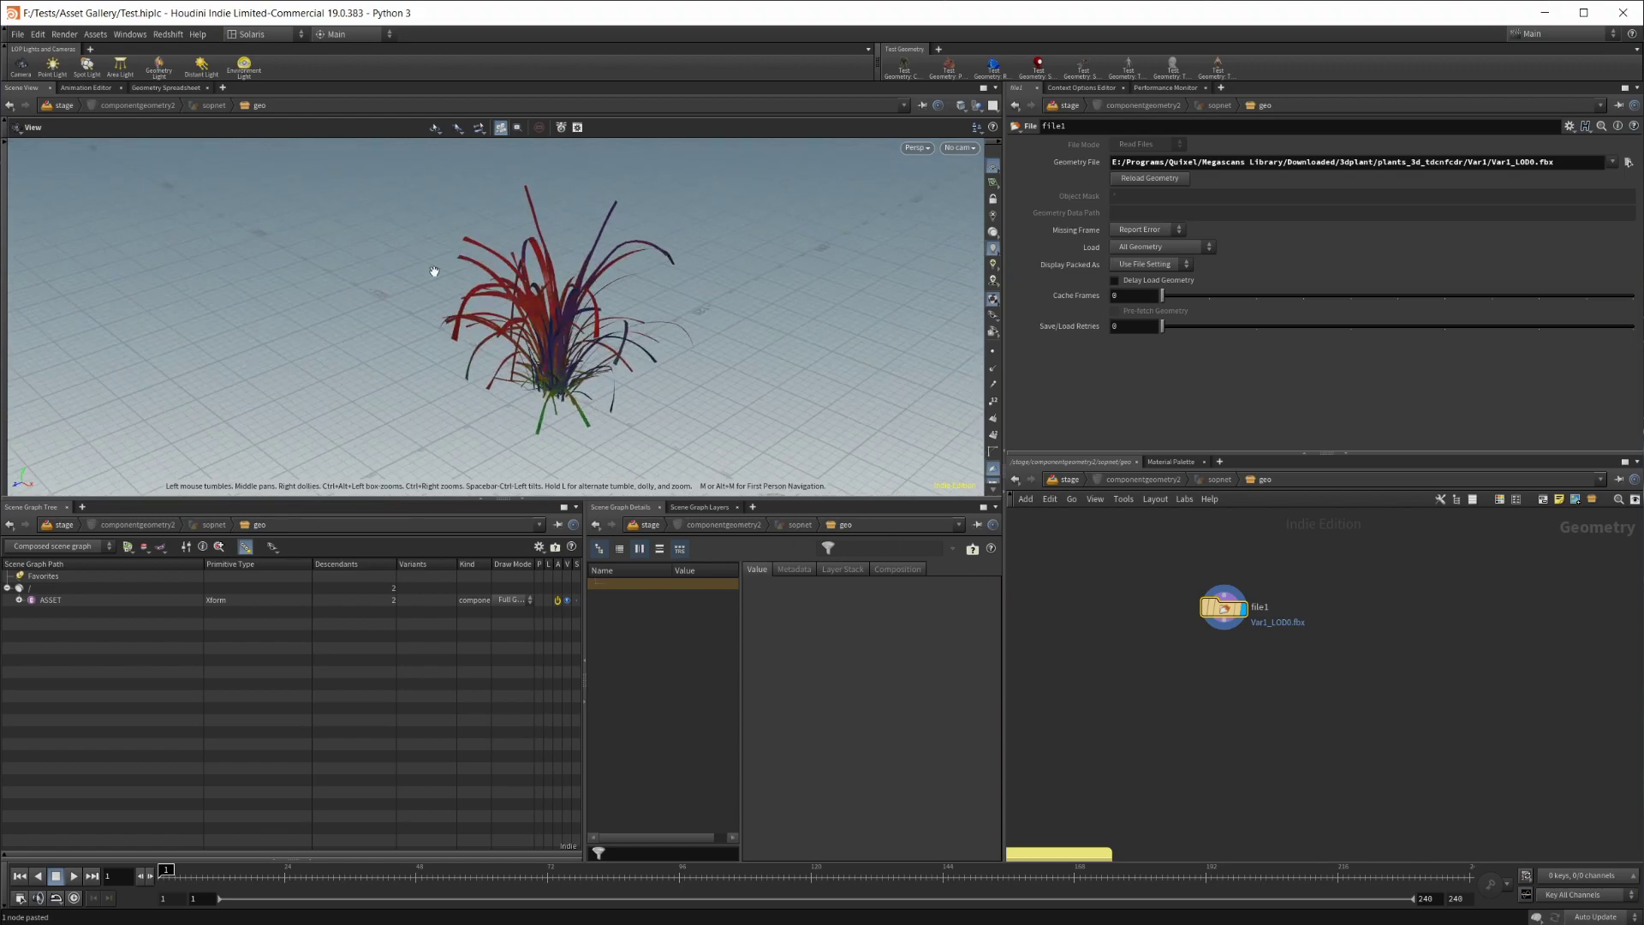
Add a Transform node below file1, connected to its output and displayed
key(Tab)
mouse_move(1248, 681)
text(tran)
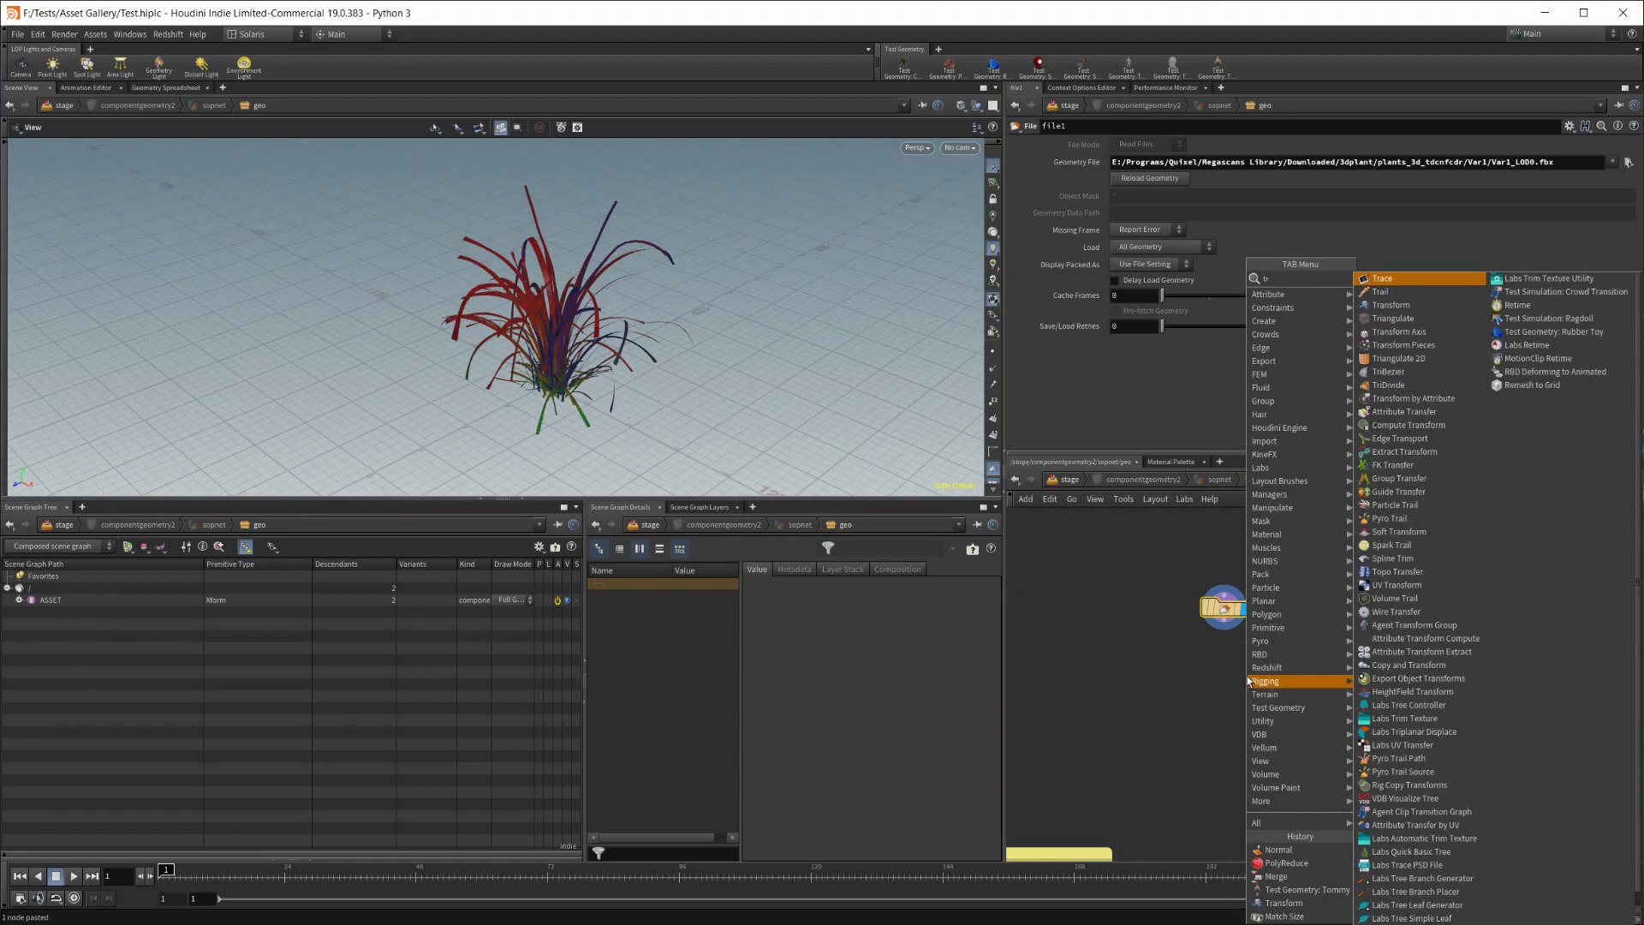
key(Return)
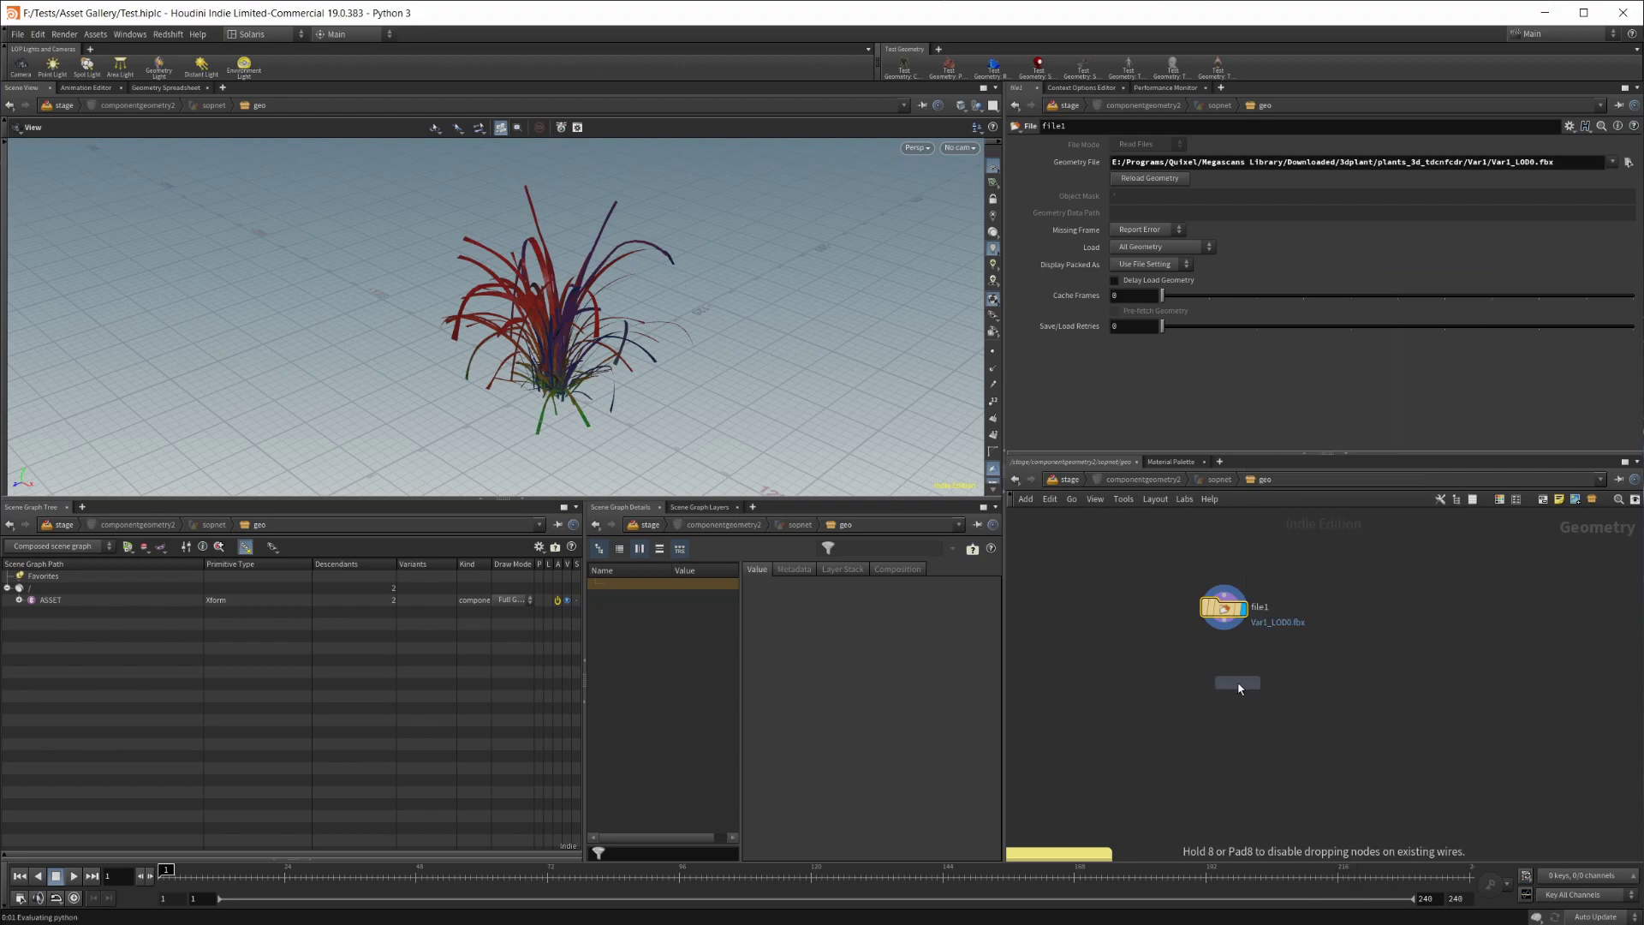
click(1228, 681)
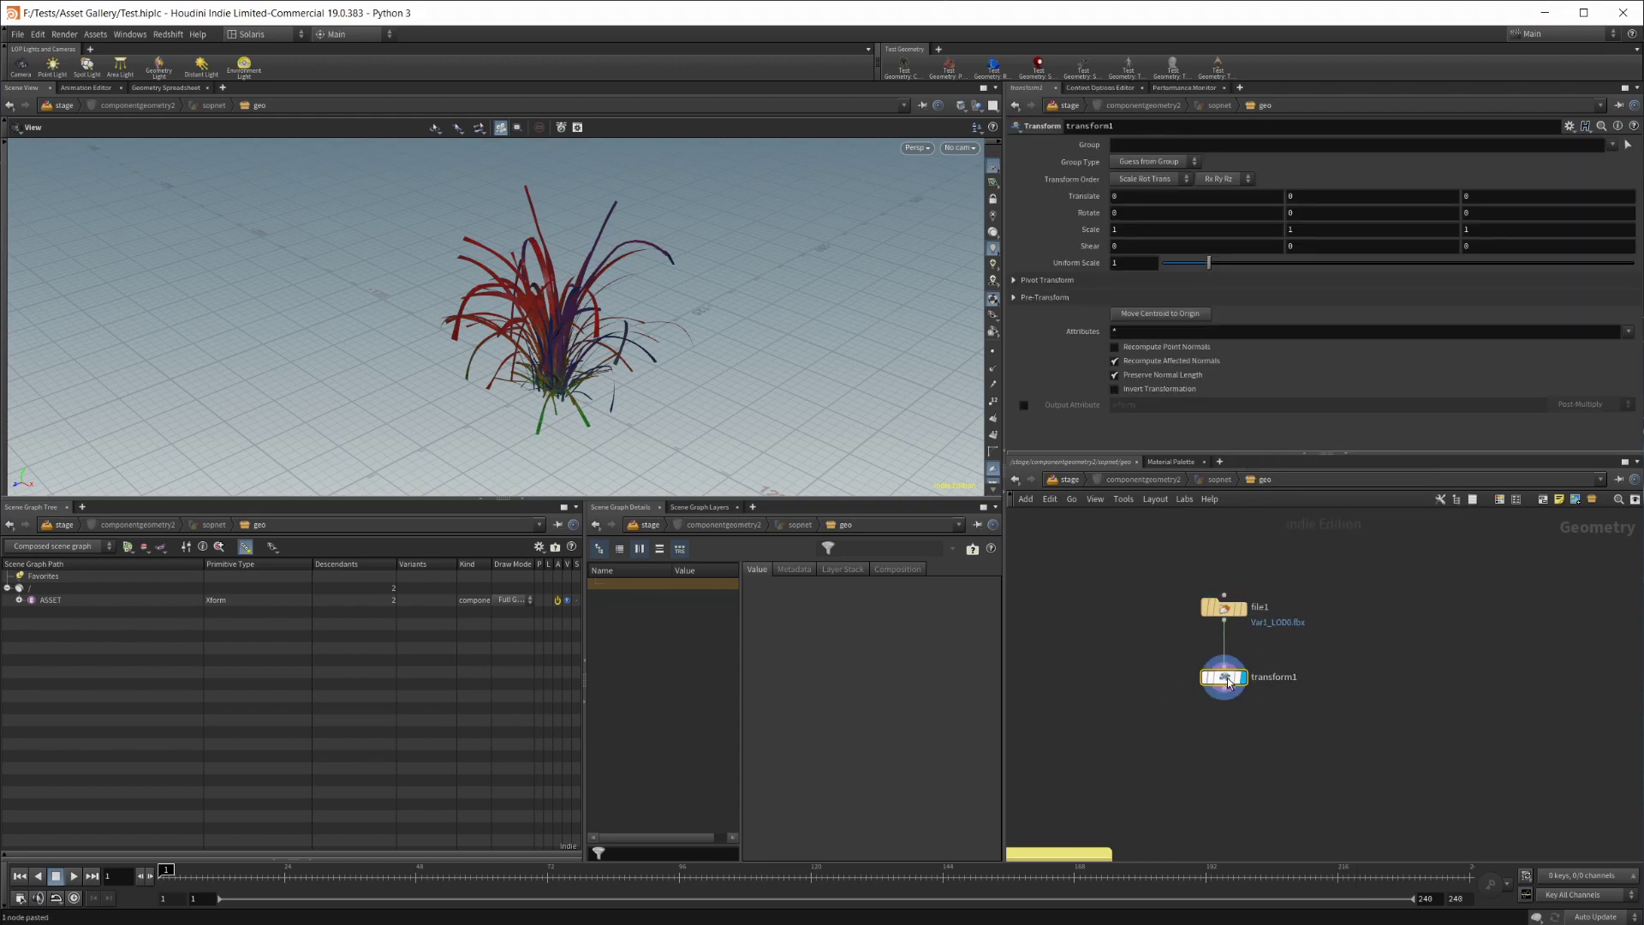
Add a Test Geometry: Tommy node beside transform1
middle_drag(1331, 715, 1301, 673)
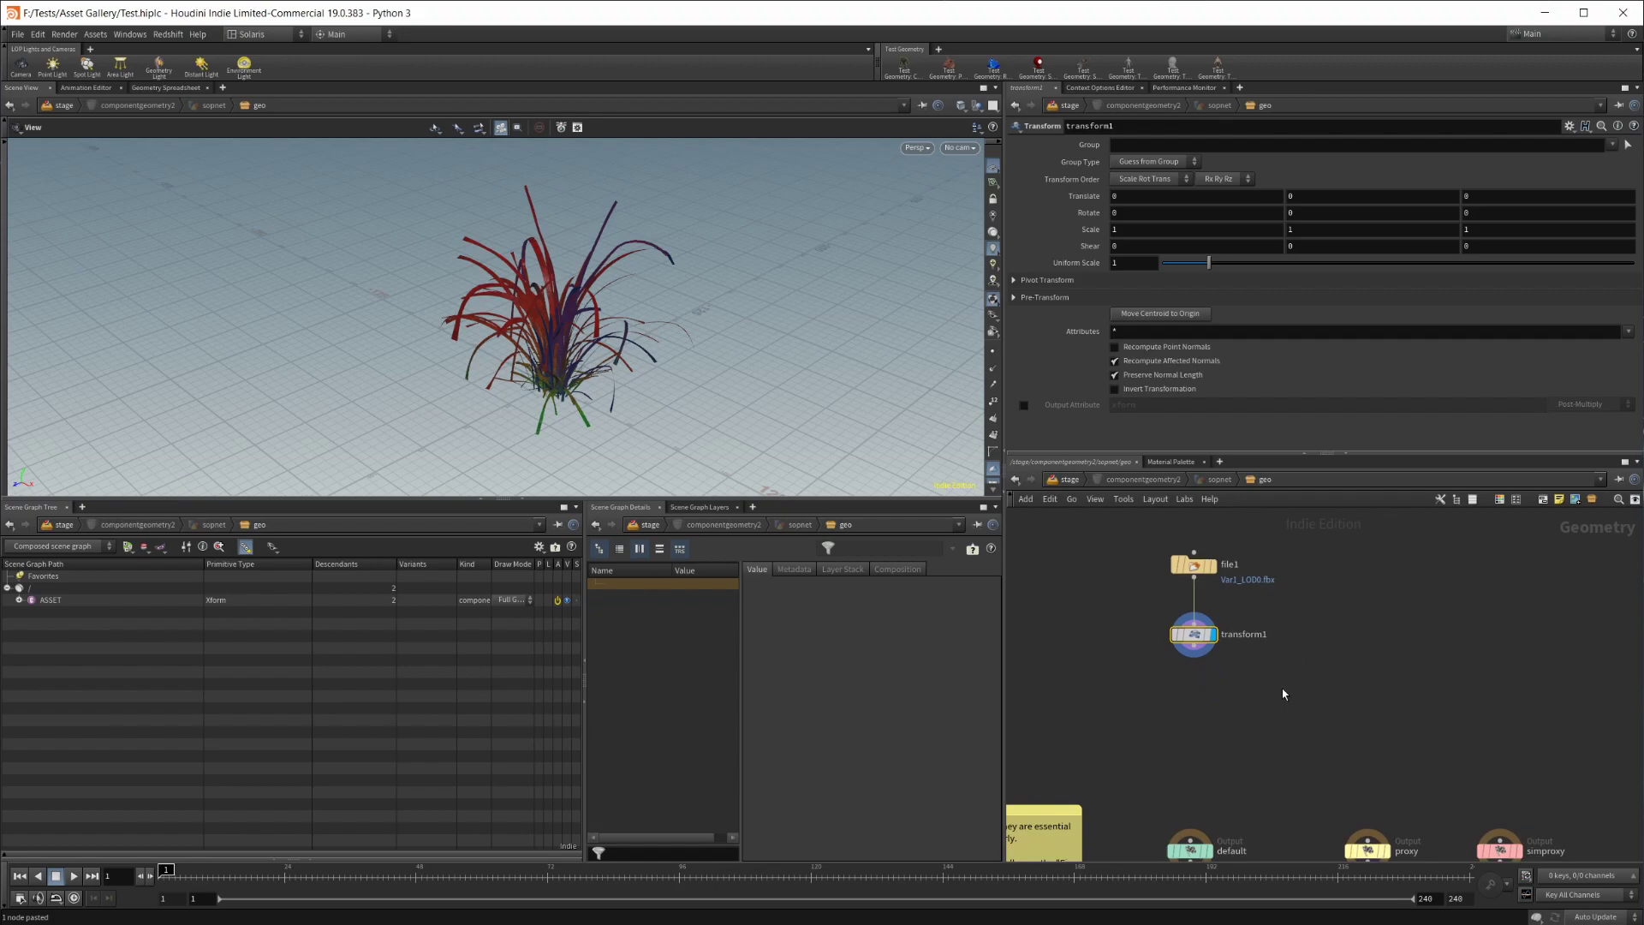
key(Tab)
mouse_move(1307, 685)
text(test)
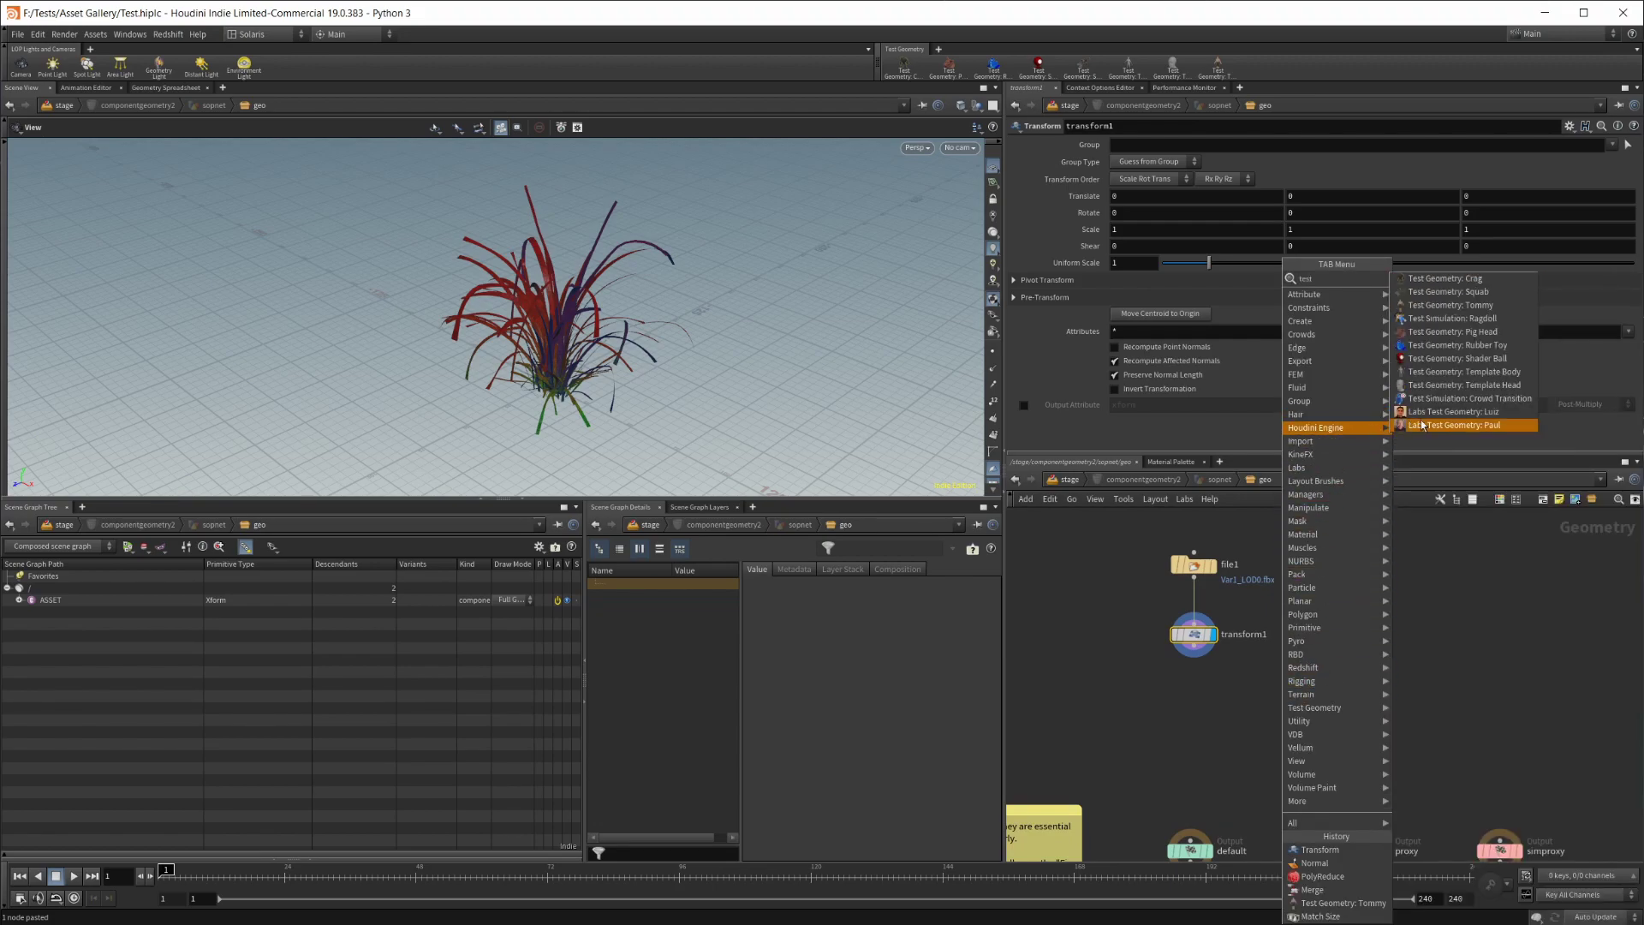
click(1490, 310)
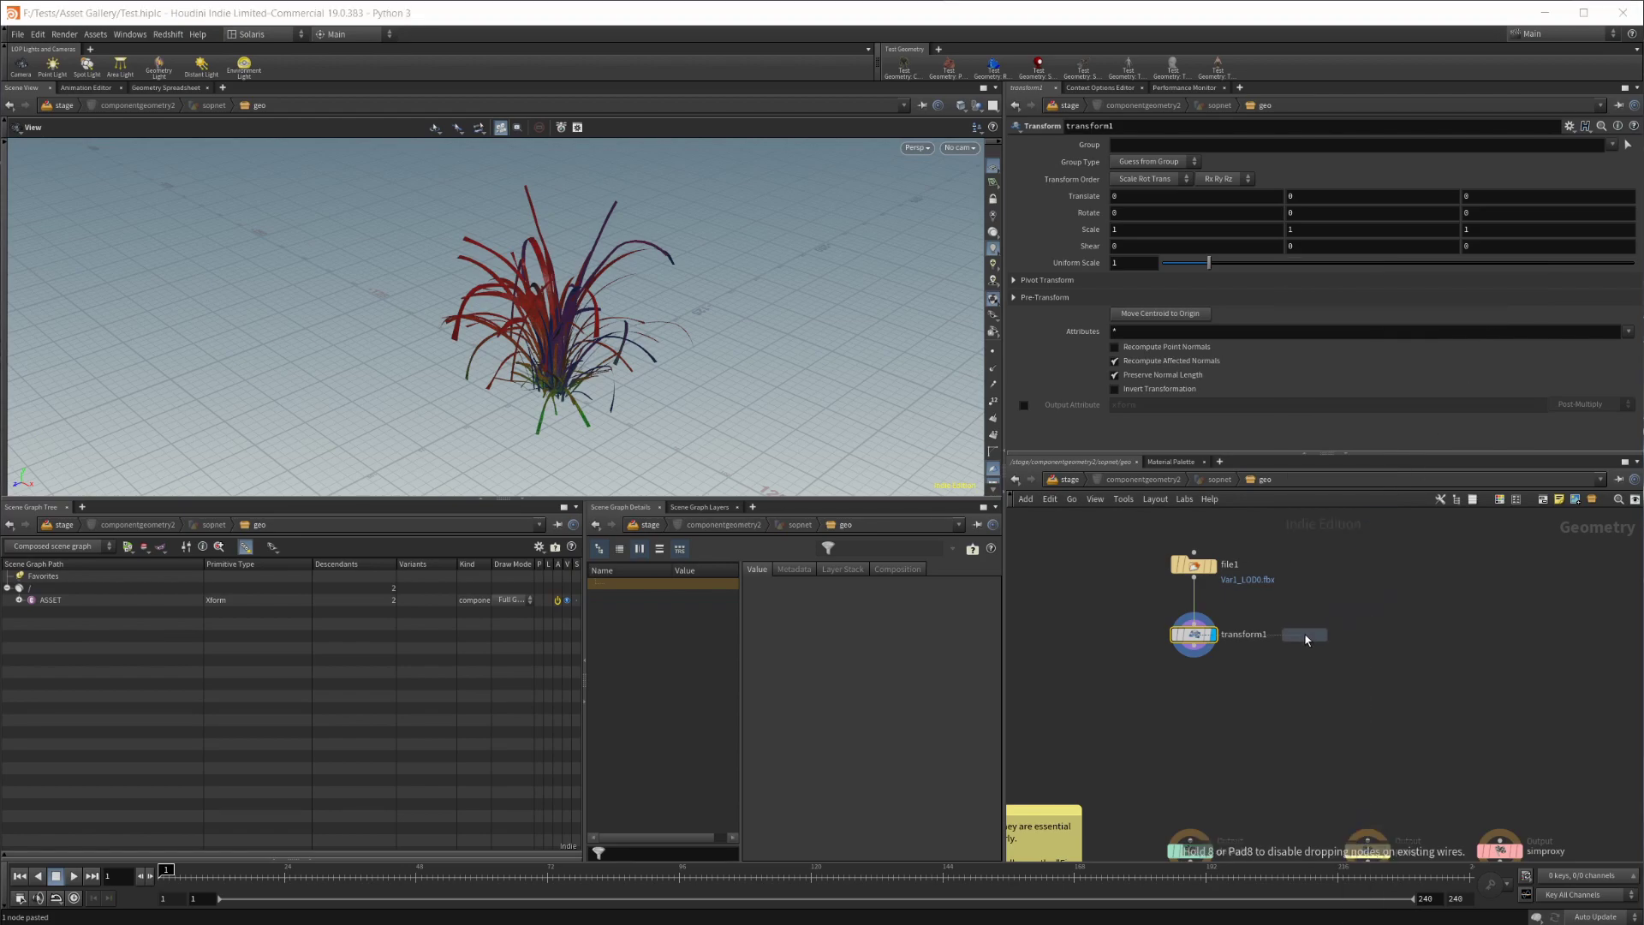
click(1304, 635)
scroll(1258, 735, up, 1)
Add a Merge node that combines transform1 and testgeometry_tommy1
key(Tab)
text(merge)
key(Return)
click(1266, 731)
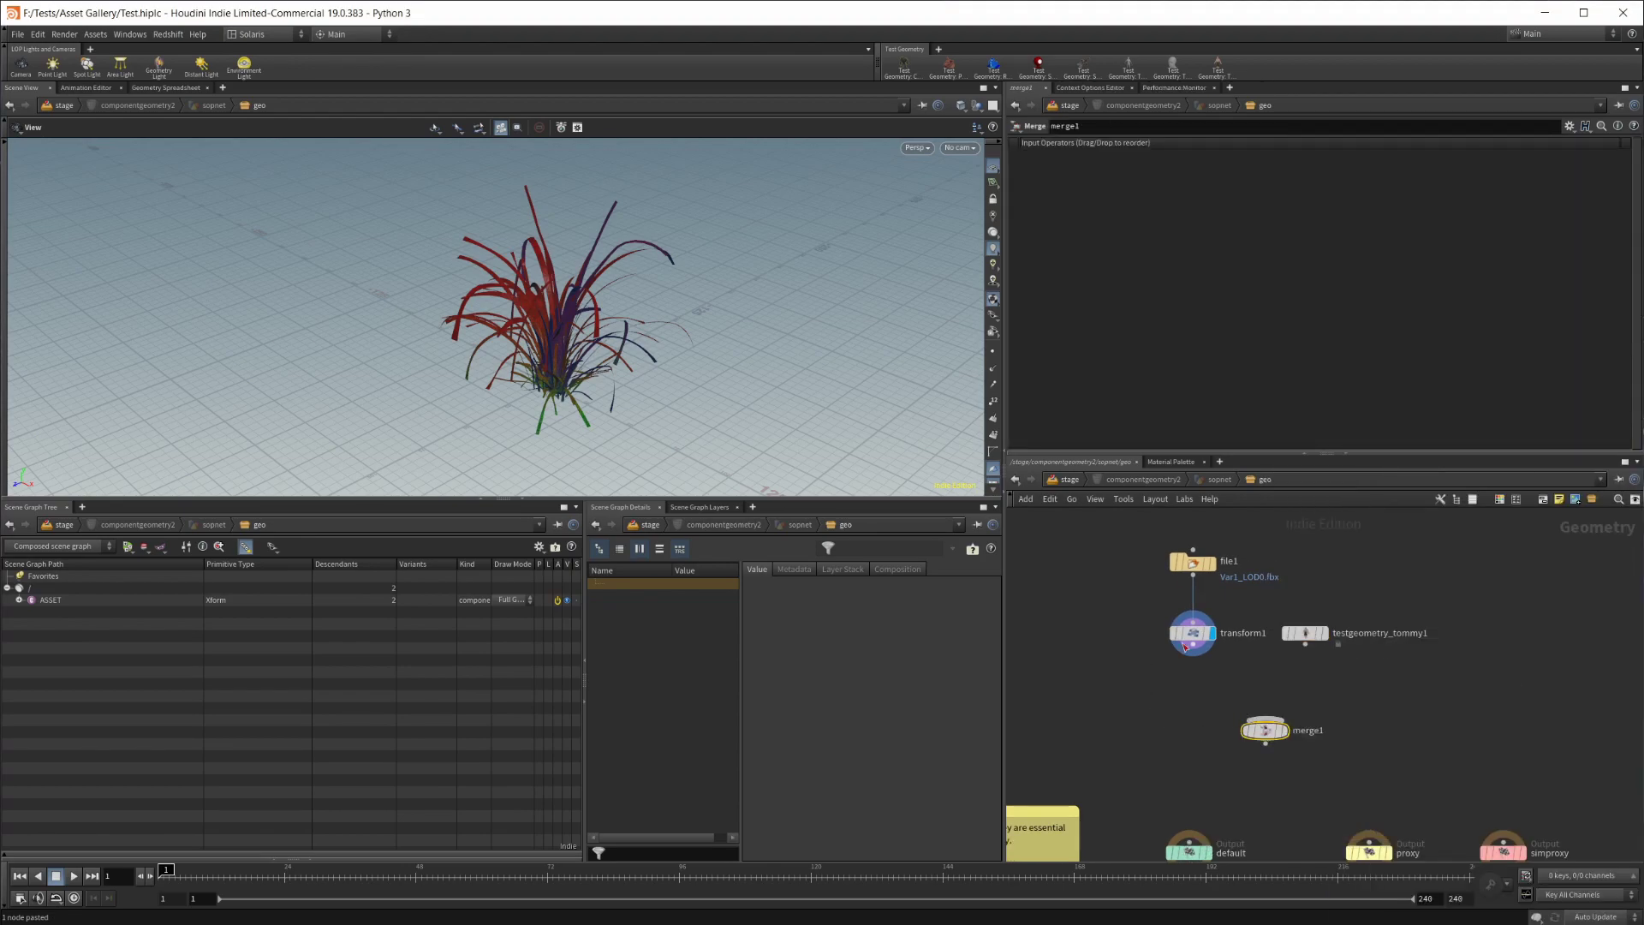
drag(1197, 702, 1265, 719)
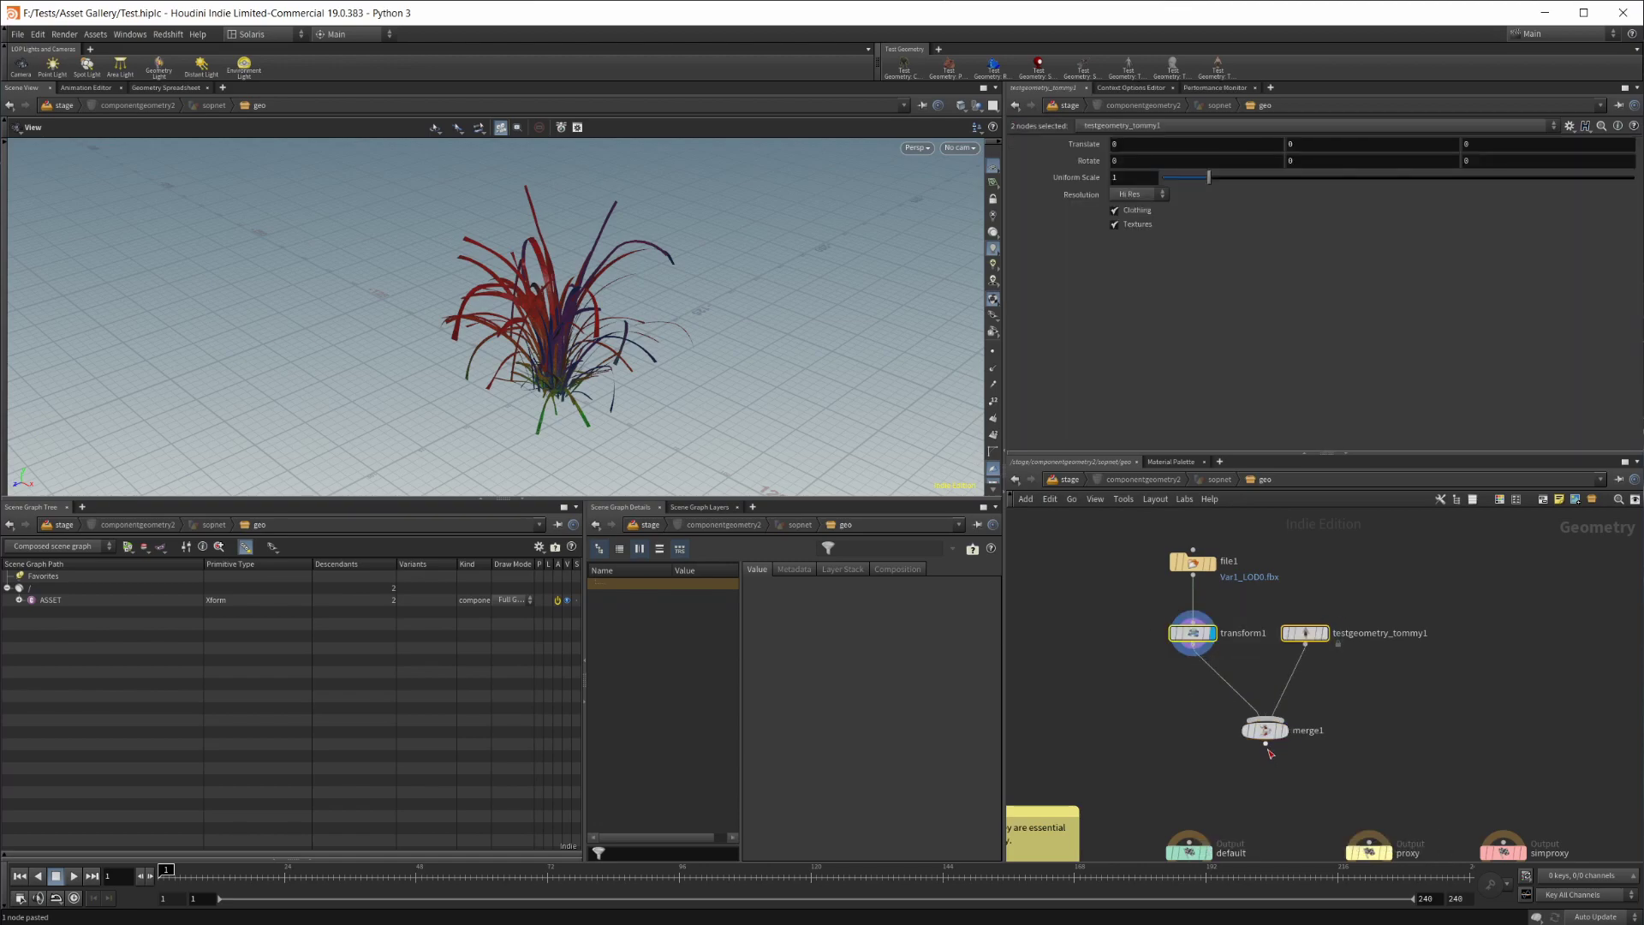
click(1265, 730)
Connect merge1 to the default output node and display that output
middle_drag(1286, 794, 1320, 698)
drag(1299, 647, 1223, 745)
click(1241, 756)
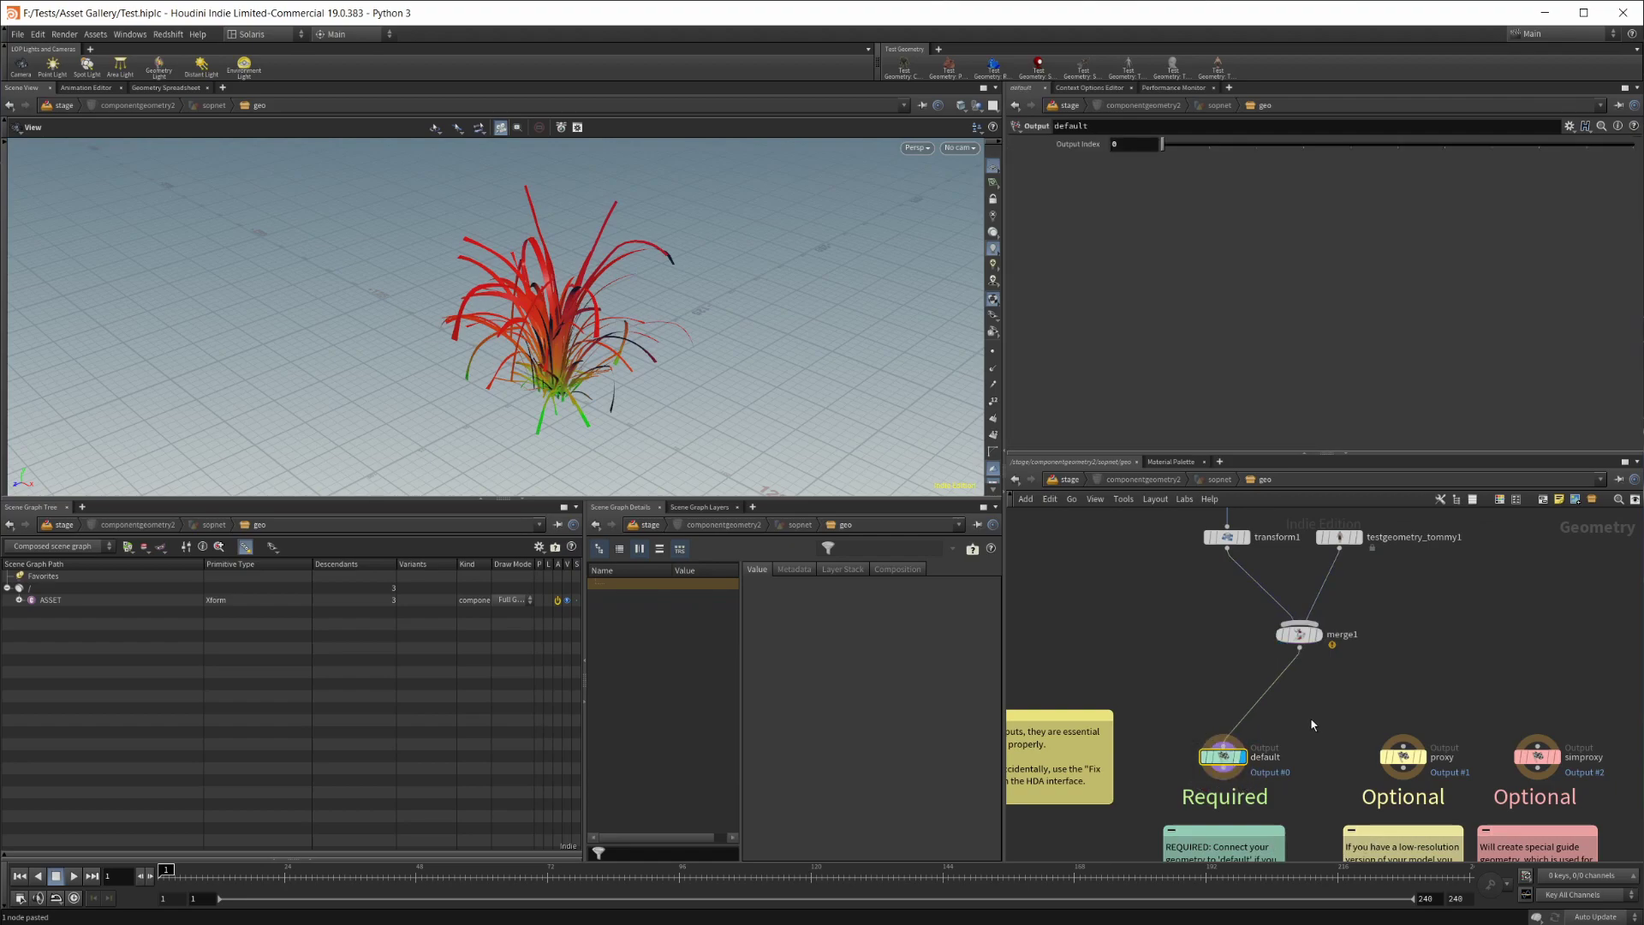
Set the Uniform Scale of transform1 to 0.01 and compare the grass with the Tommy figure
middle_drag(1193, 630, 1204, 674)
drag(1309, 679, 1271, 664)
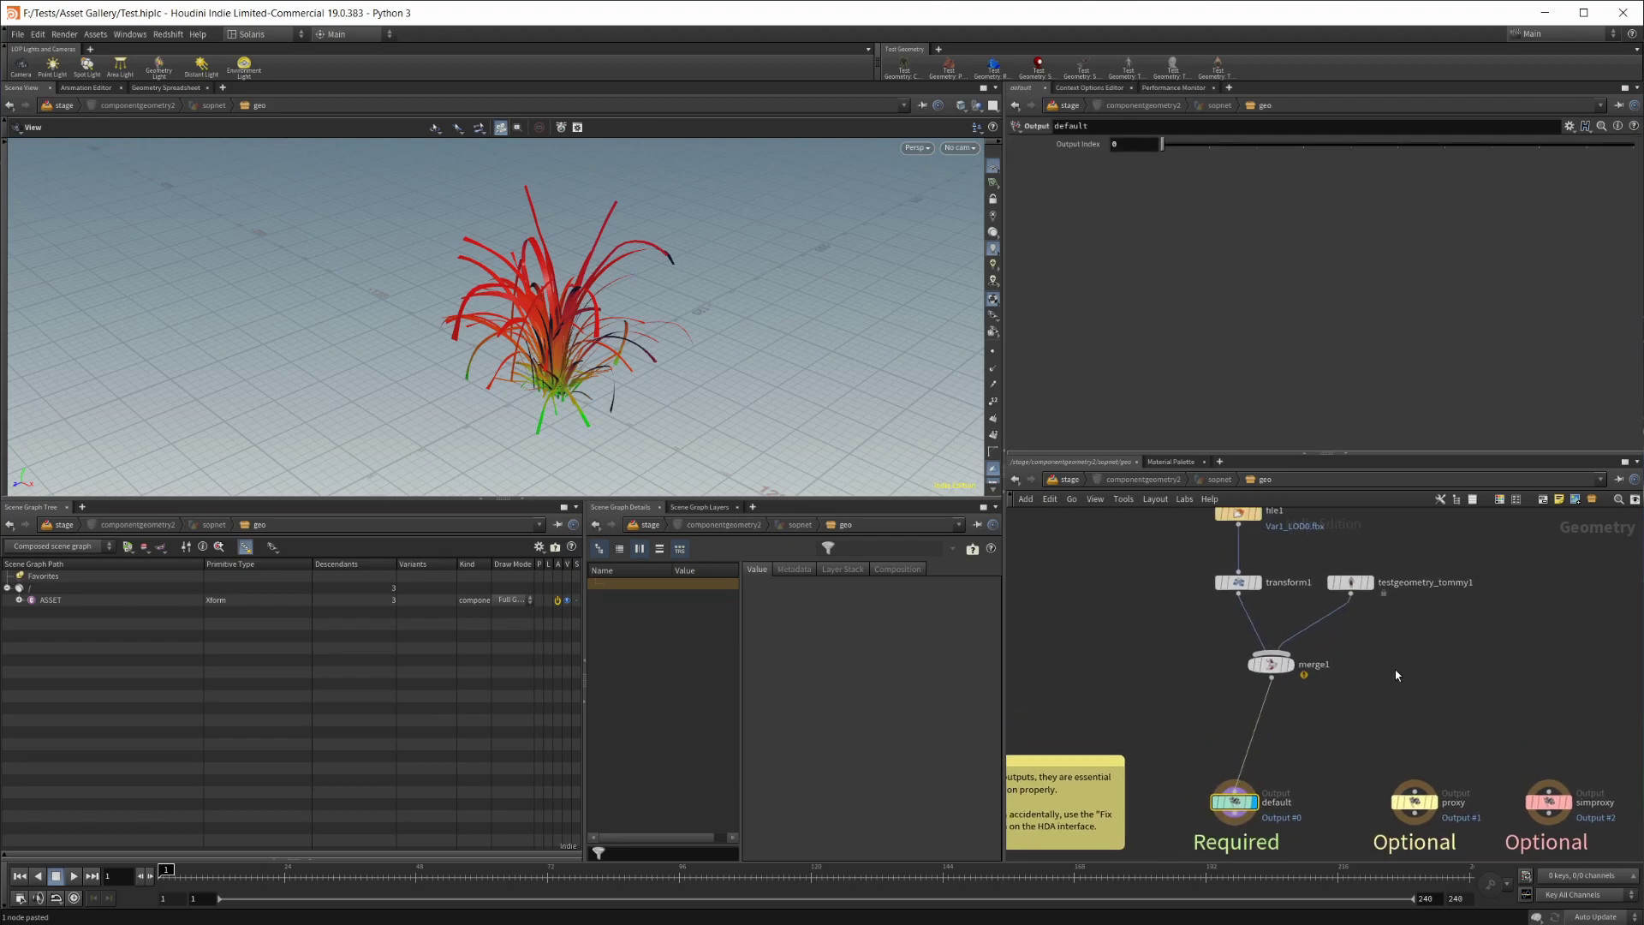
click(1239, 583)
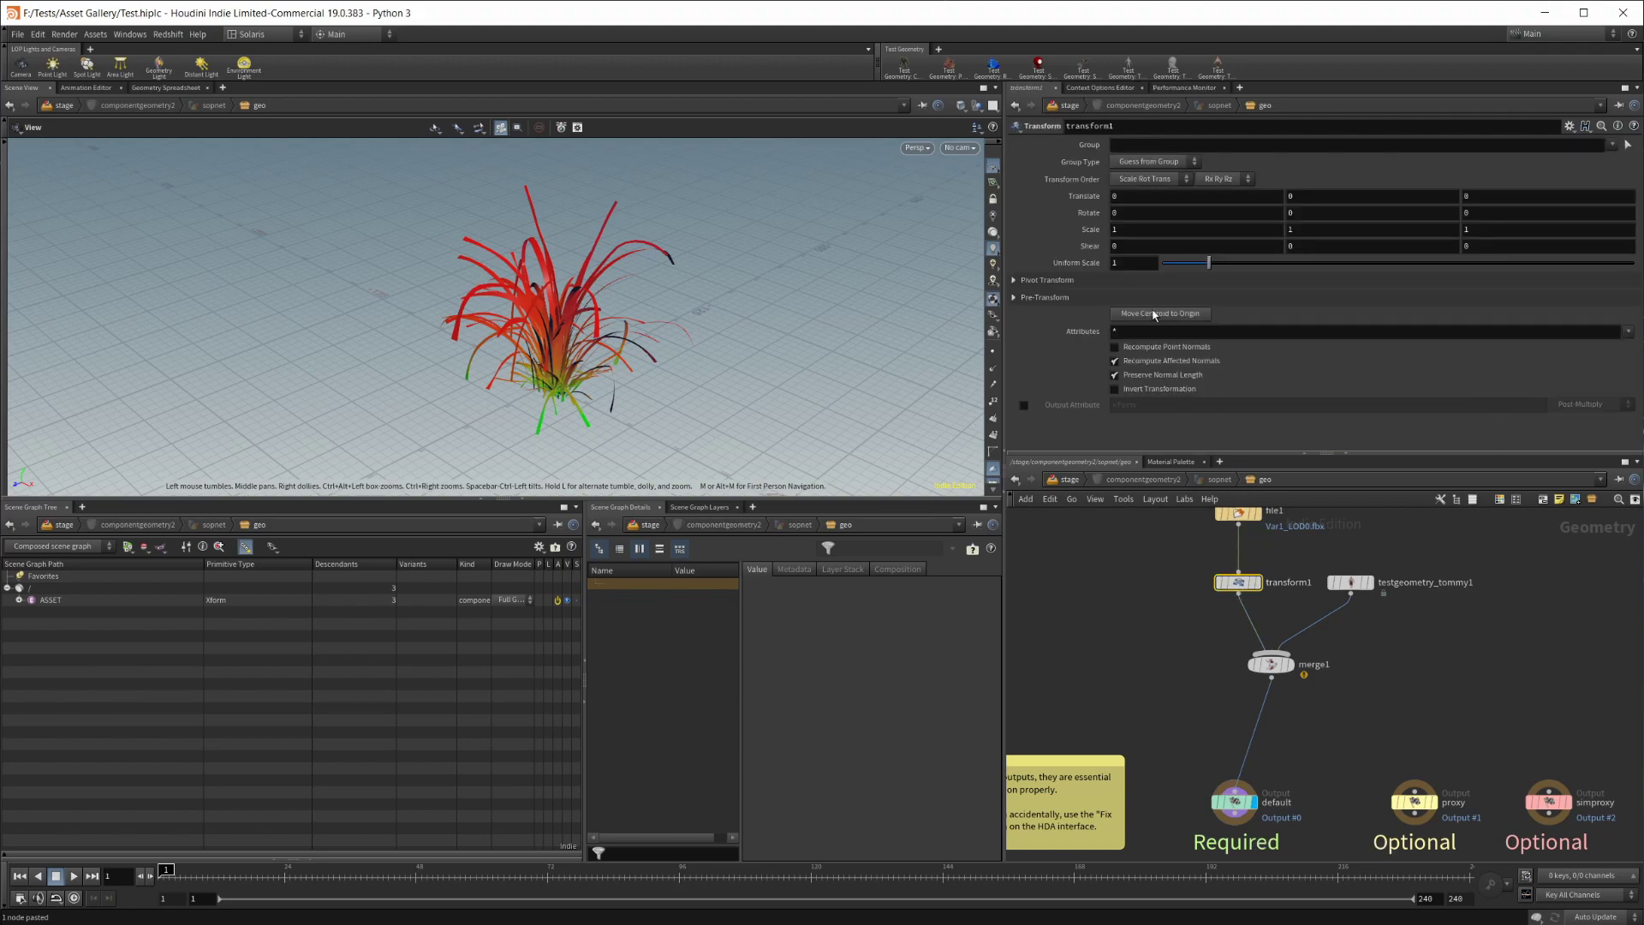
click(1133, 265)
key(Return)
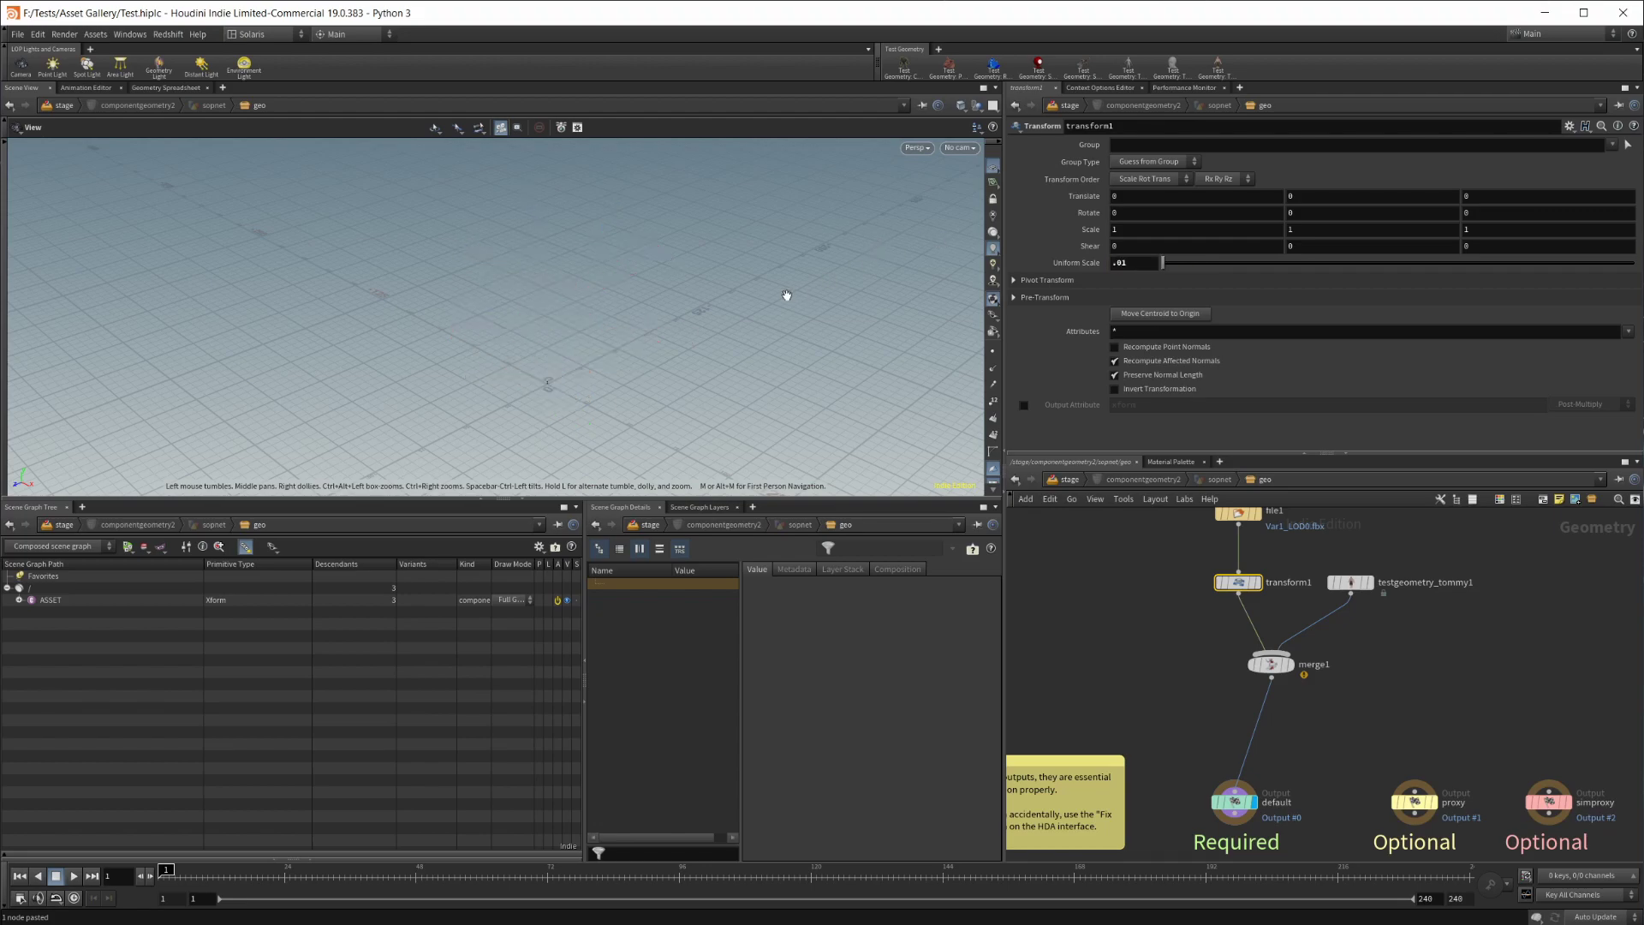
key(f)
key(f)
drag(548, 368, 594, 372)
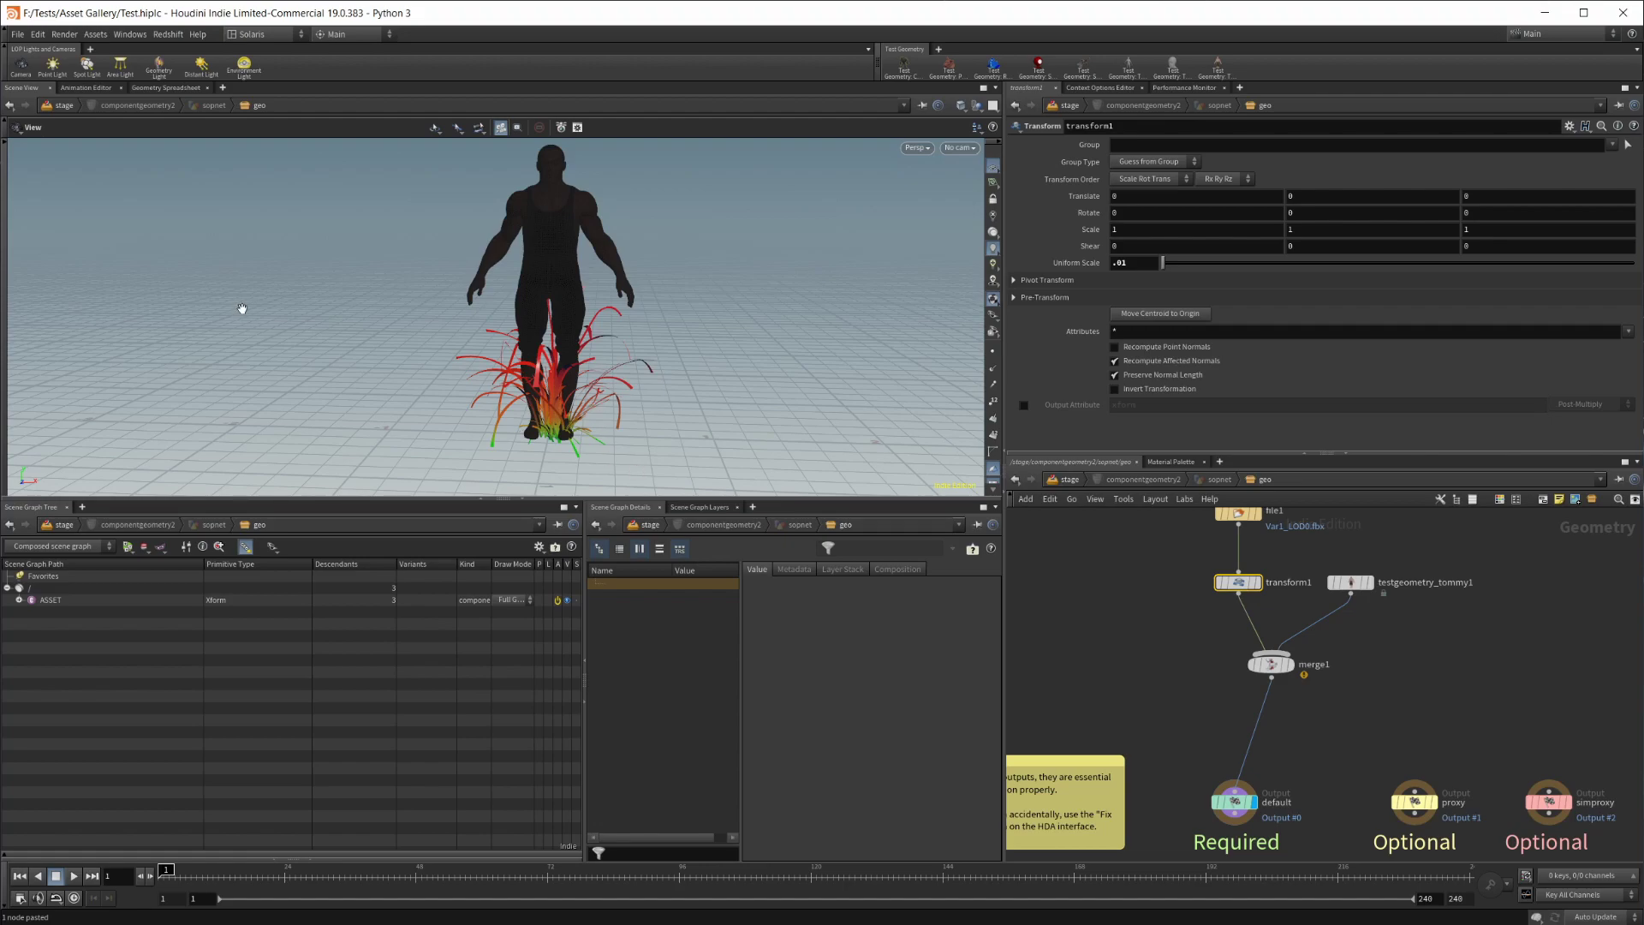
drag(563, 398, 540, 422)
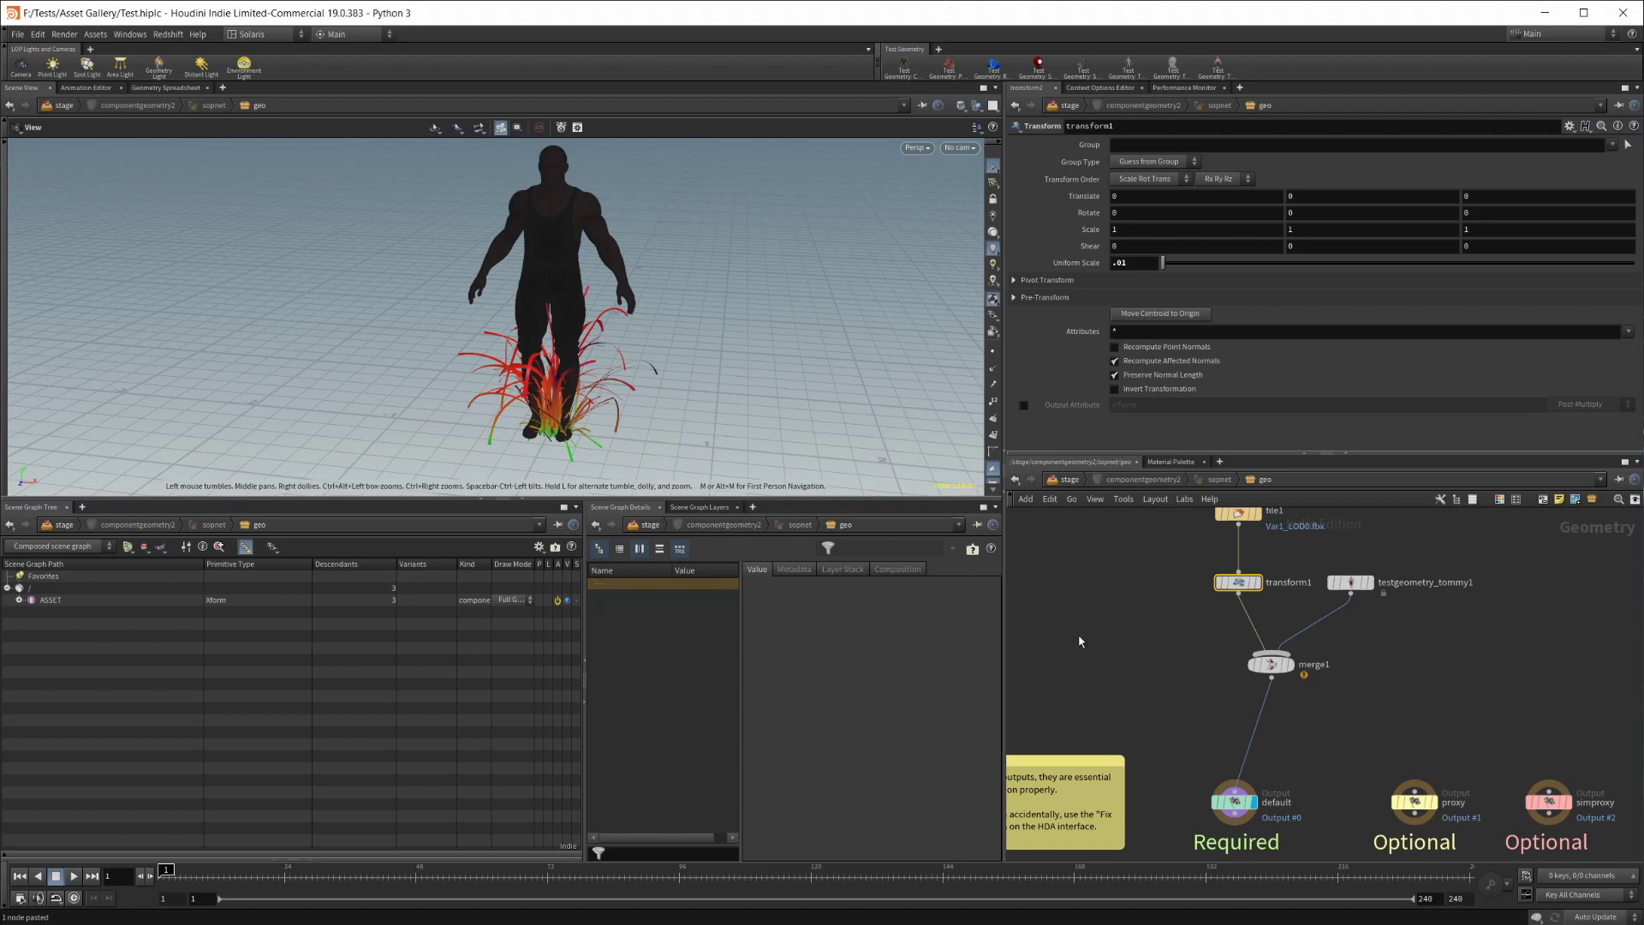
Set the Uniform Scale of transform1 to 0.003 and check the grass size against the Tommy figure
scroll(1155, 650, up, 2)
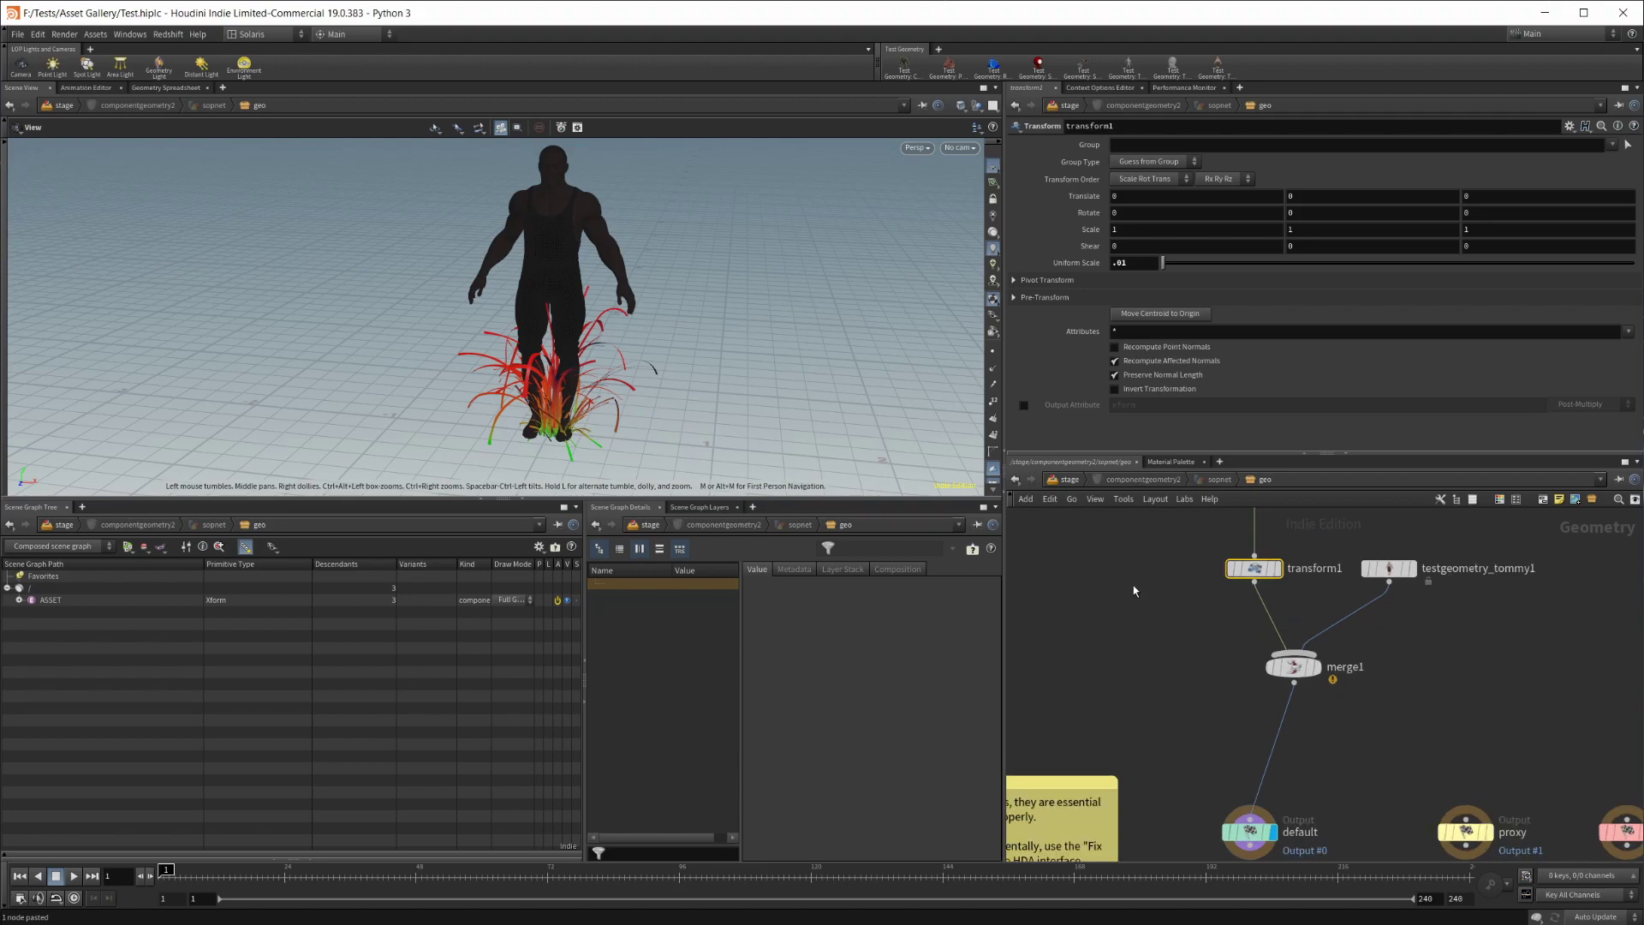
middle_drag(1203, 584, 1167, 591)
click(1142, 266)
click(1141, 266)
text(.01)
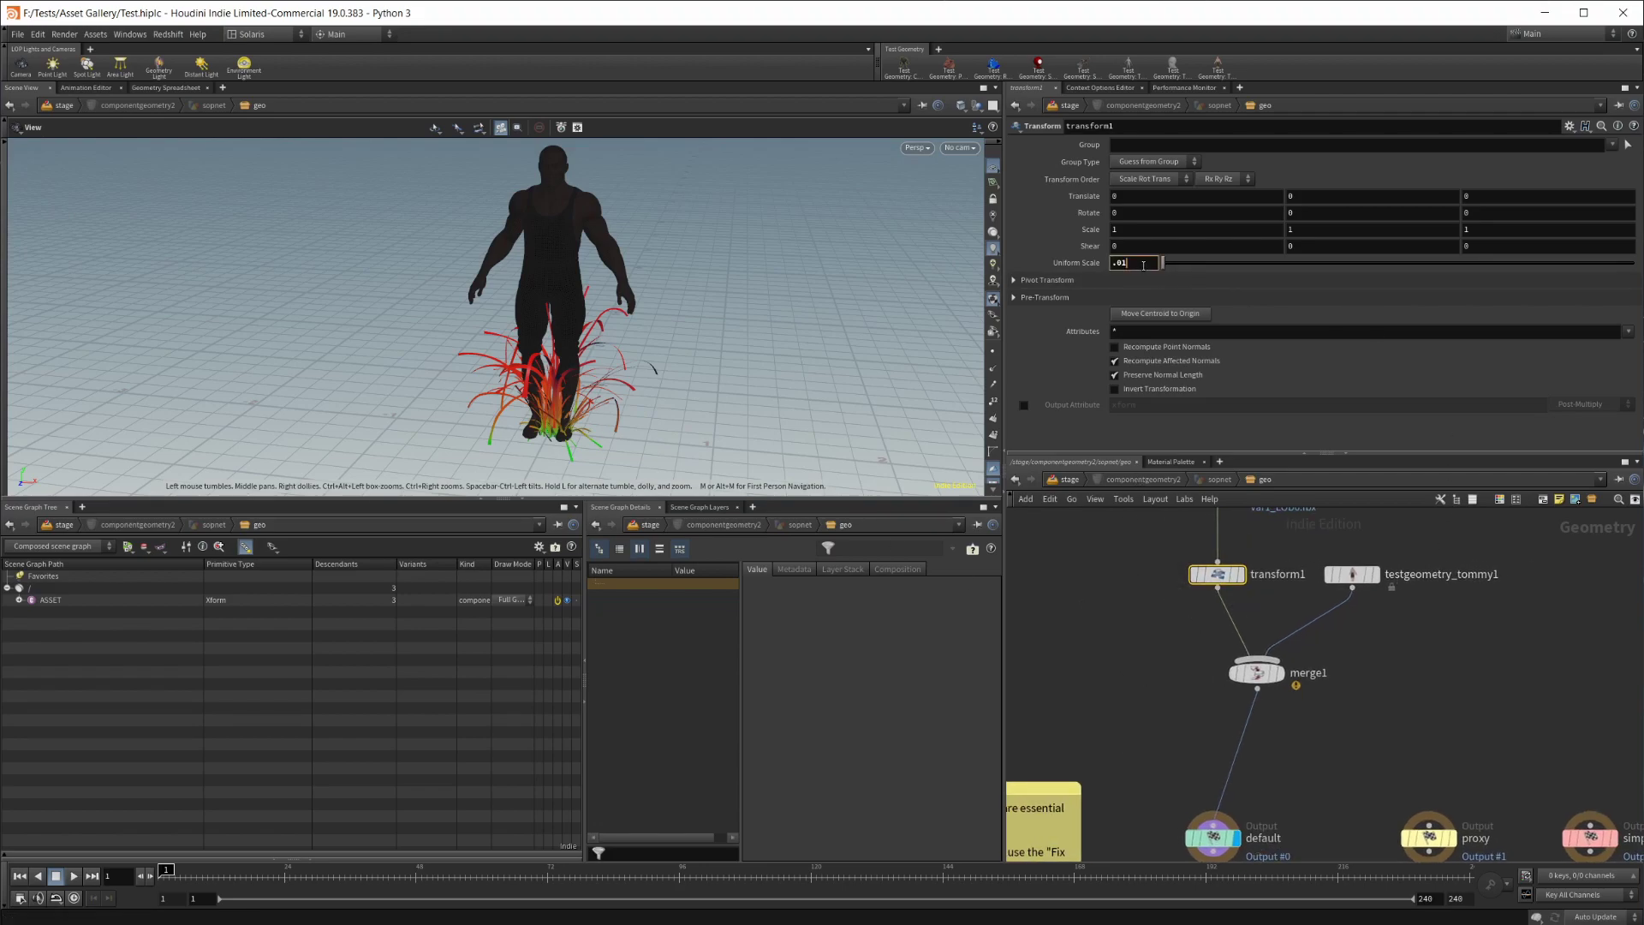
key(BackSpace)
text(03)
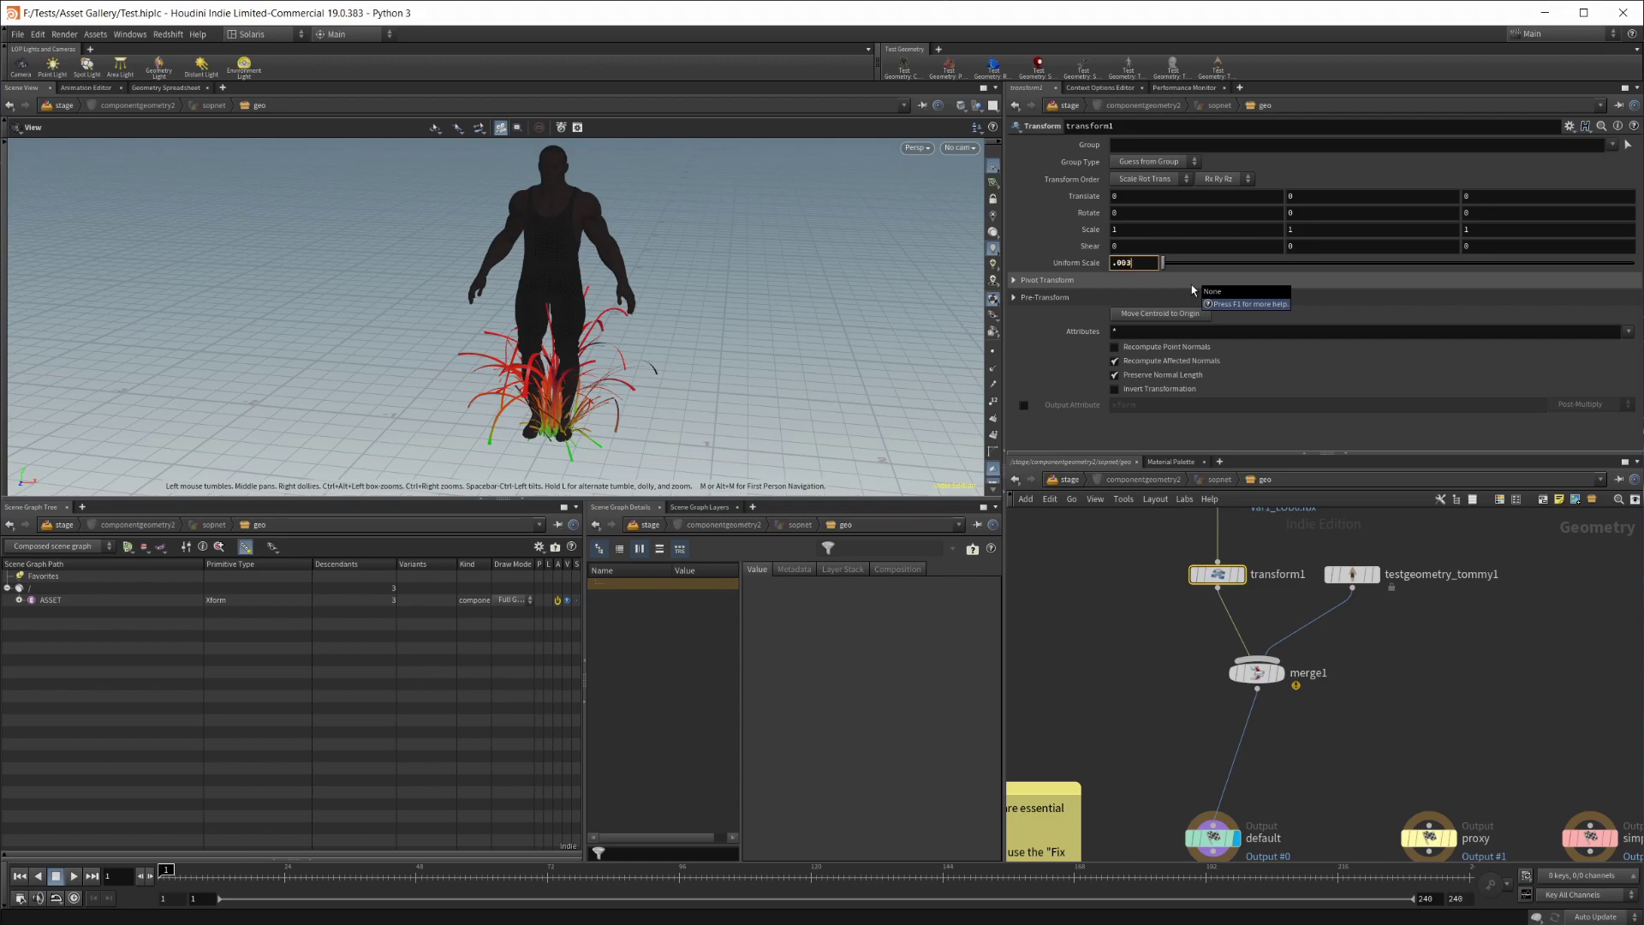
key(Return)
drag(589, 385, 558, 418)
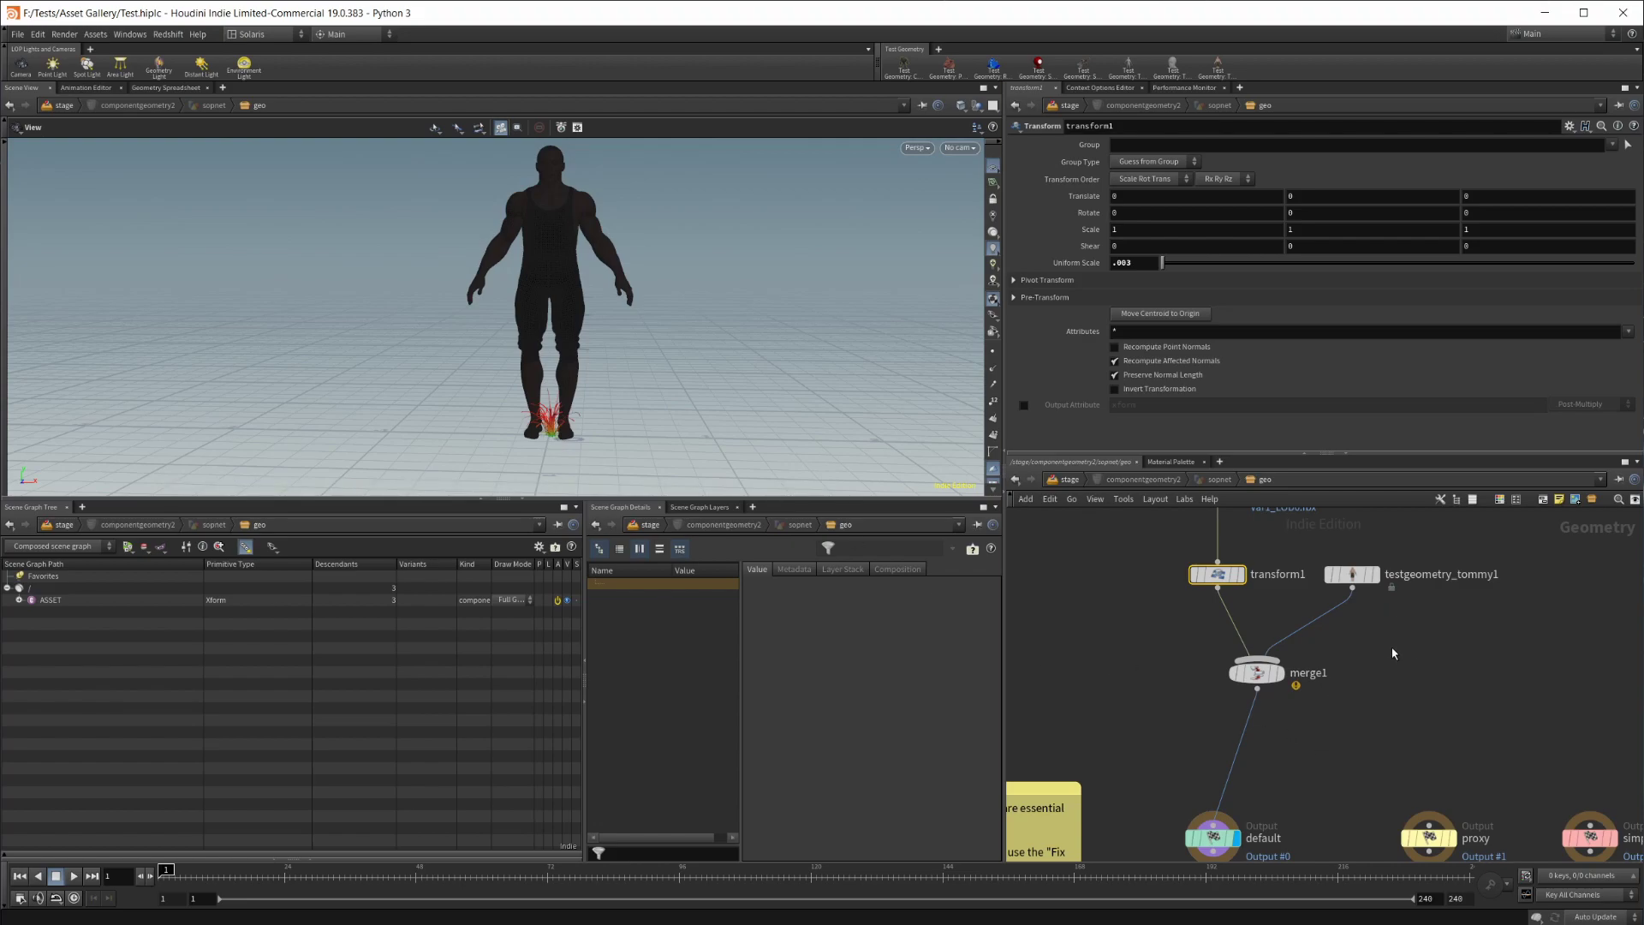
Delete testgeometry_tommy1 and merge1 so that transform1 feeds the default output directly
key(Right)
key(Delete)
click(1255, 672)
key(Delete)
scroll(1320, 790, down, 4)
middle_drag(1345, 707, 1317, 598)
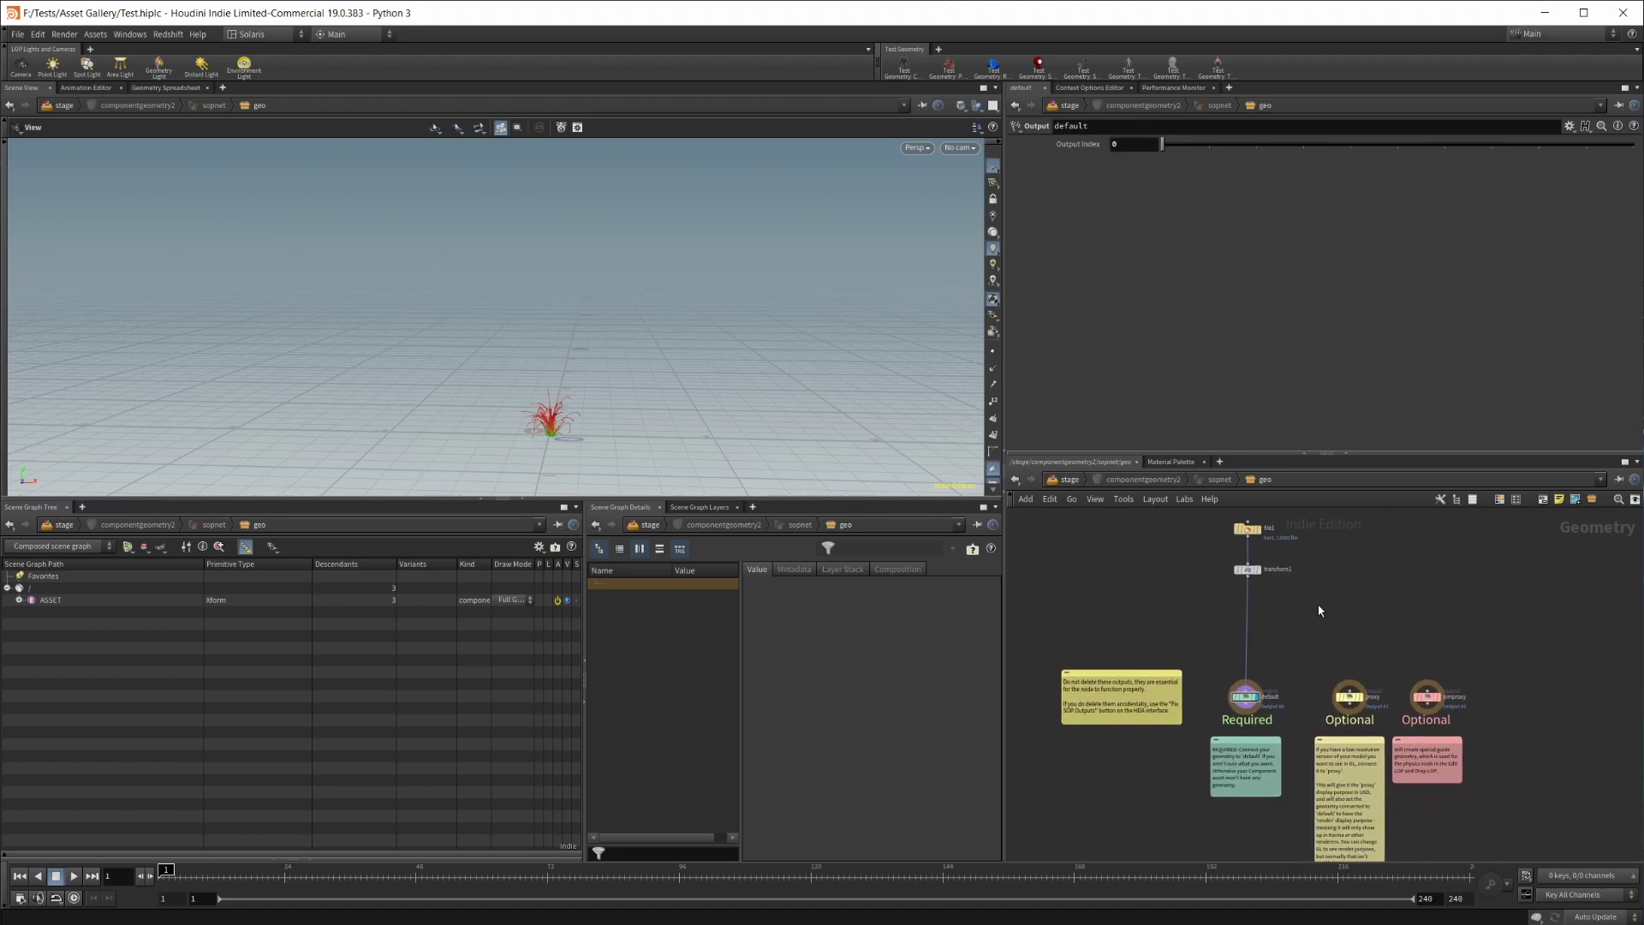
Examine the scaled grass in the viewport and the notes for the default, proxy and simproxy outputs
scroll(1526, 744, up, 2)
drag(1101, 627, 1460, 712)
click(1122, 681)
scroll(1109, 680, up, 4)
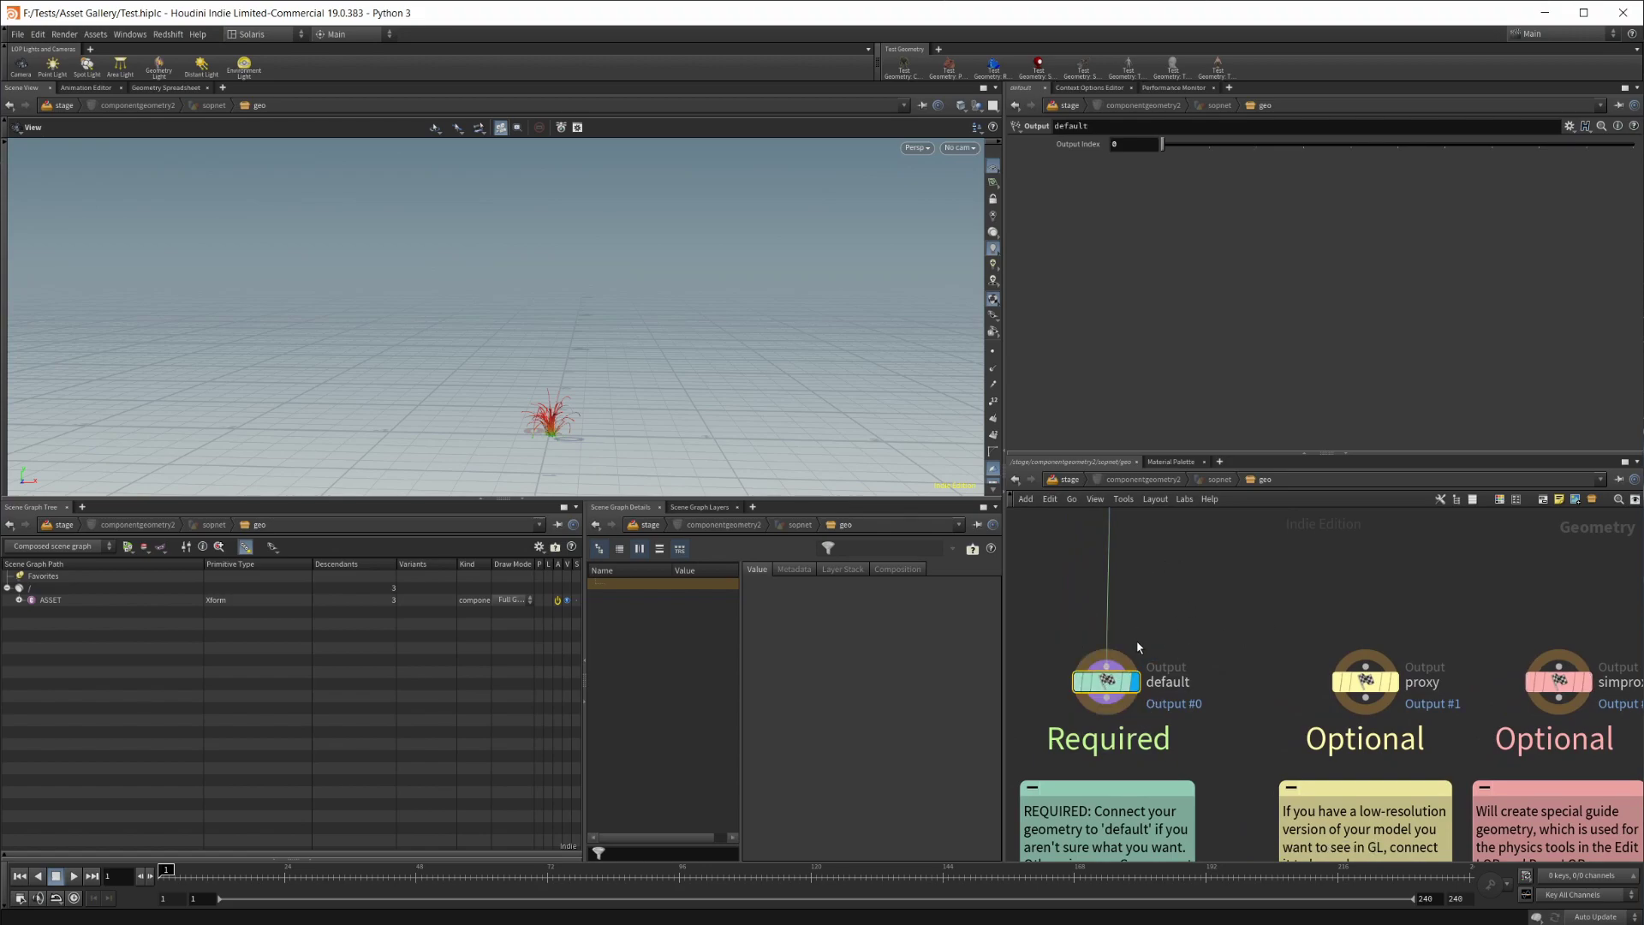
scroll(609, 441, up, 5)
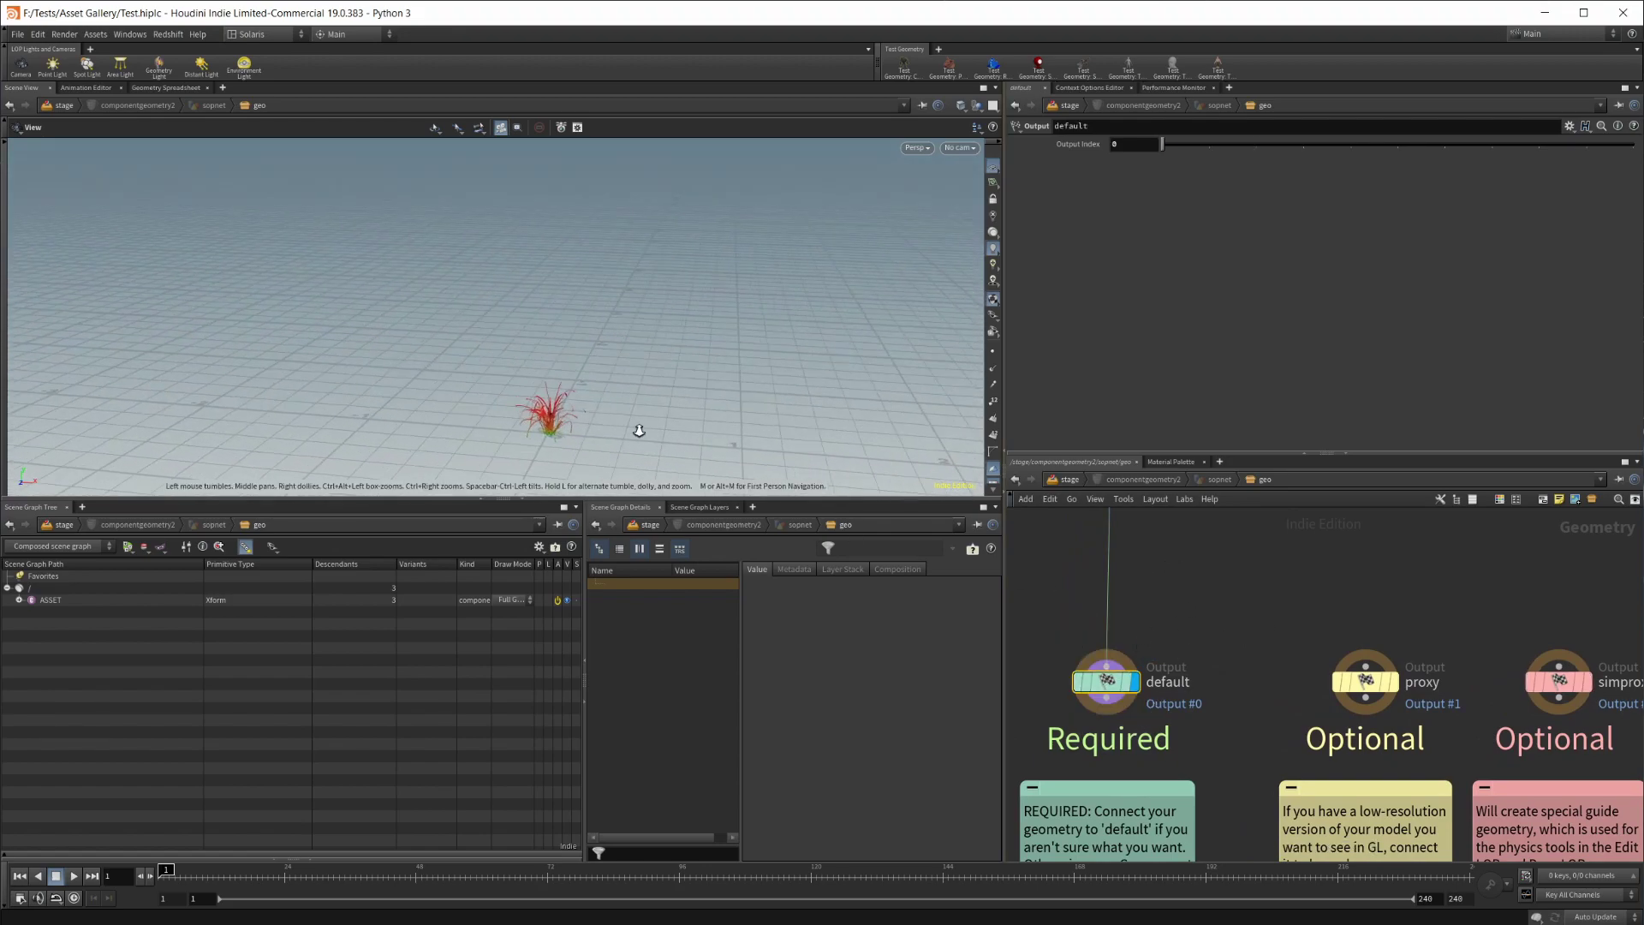
scroll(626, 425, up, 1)
scroll(494, 404, up, 3)
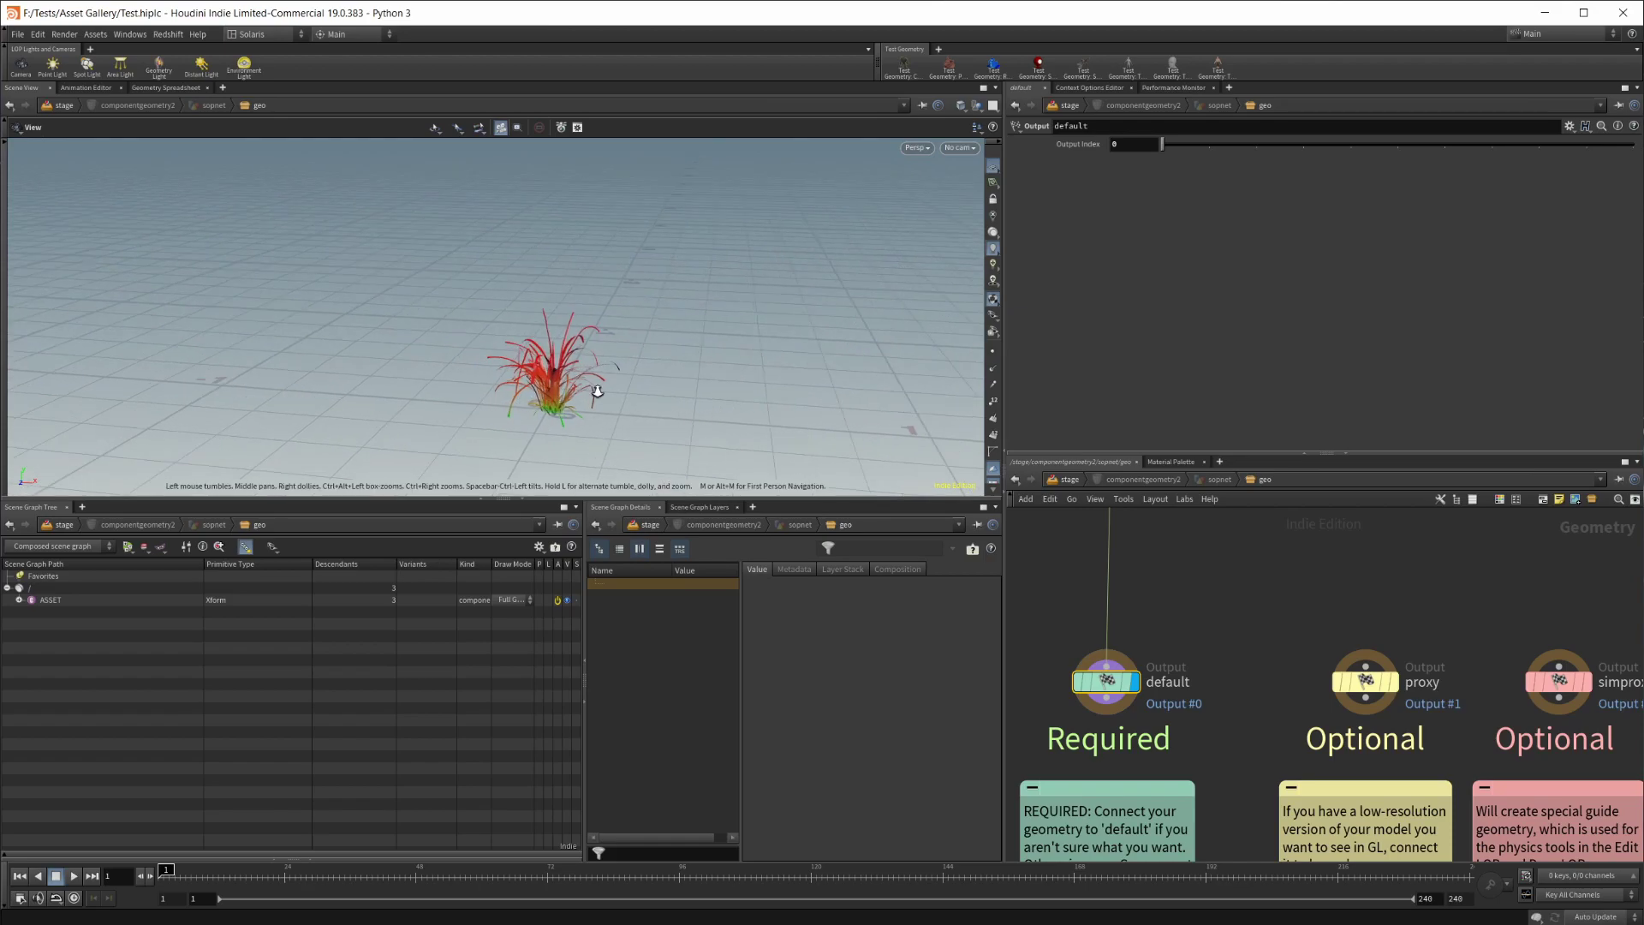
click(1310, 687)
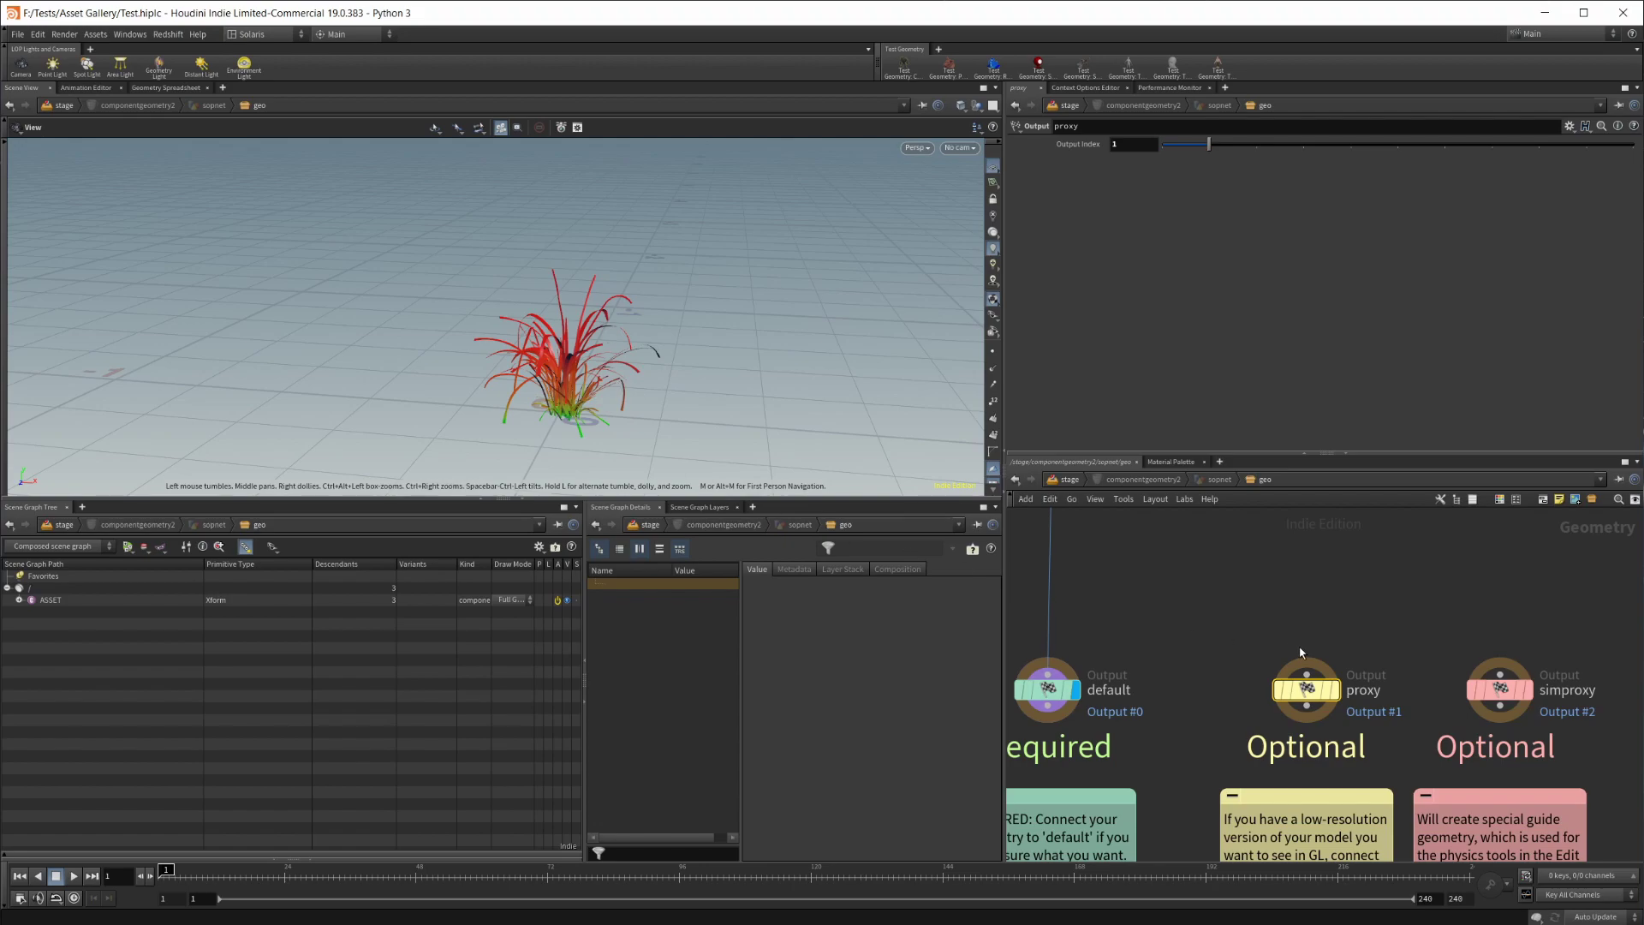
middle_drag(1356, 600, 1213, 574)
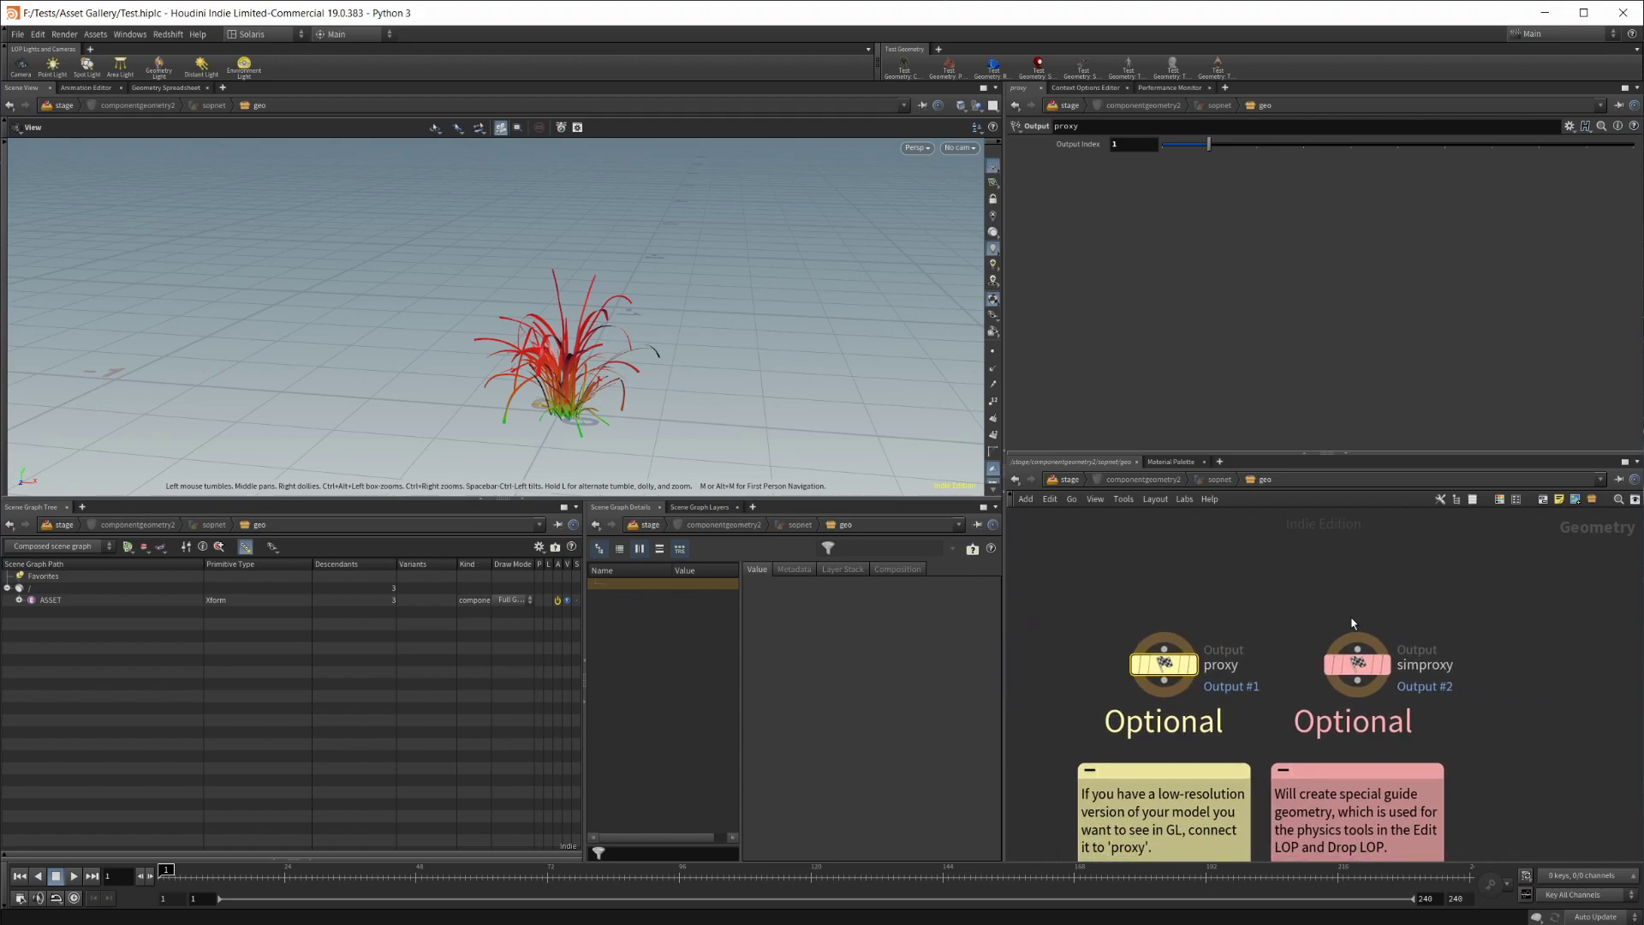
scroll(1398, 686, down, 3)
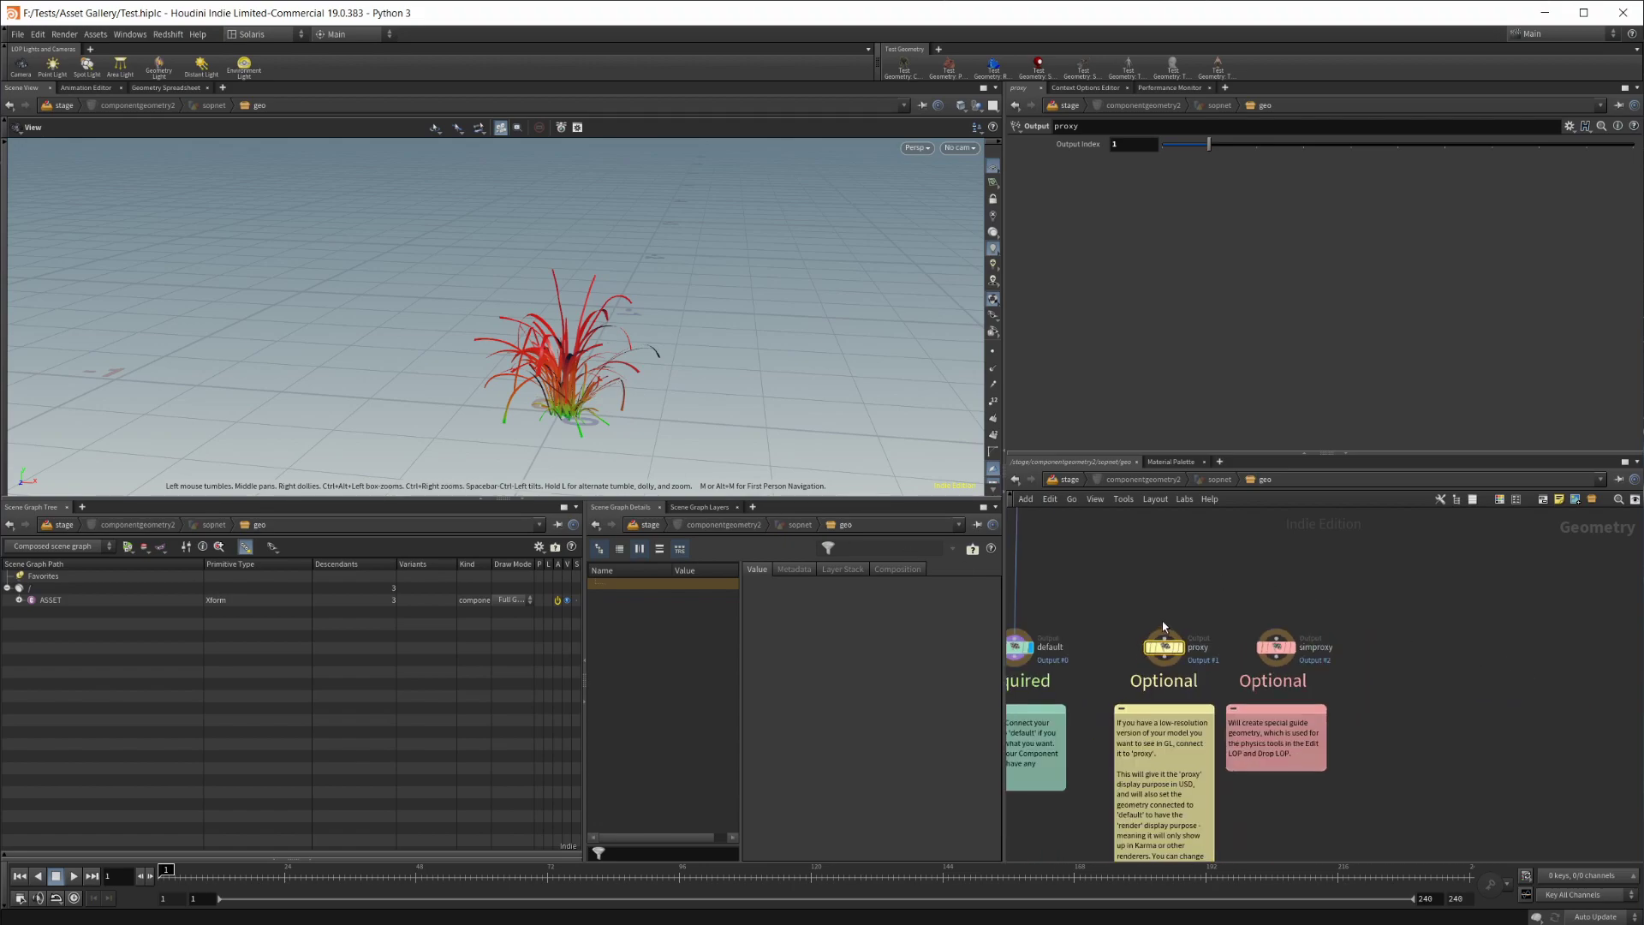
scroll(1396, 692, up, 2)
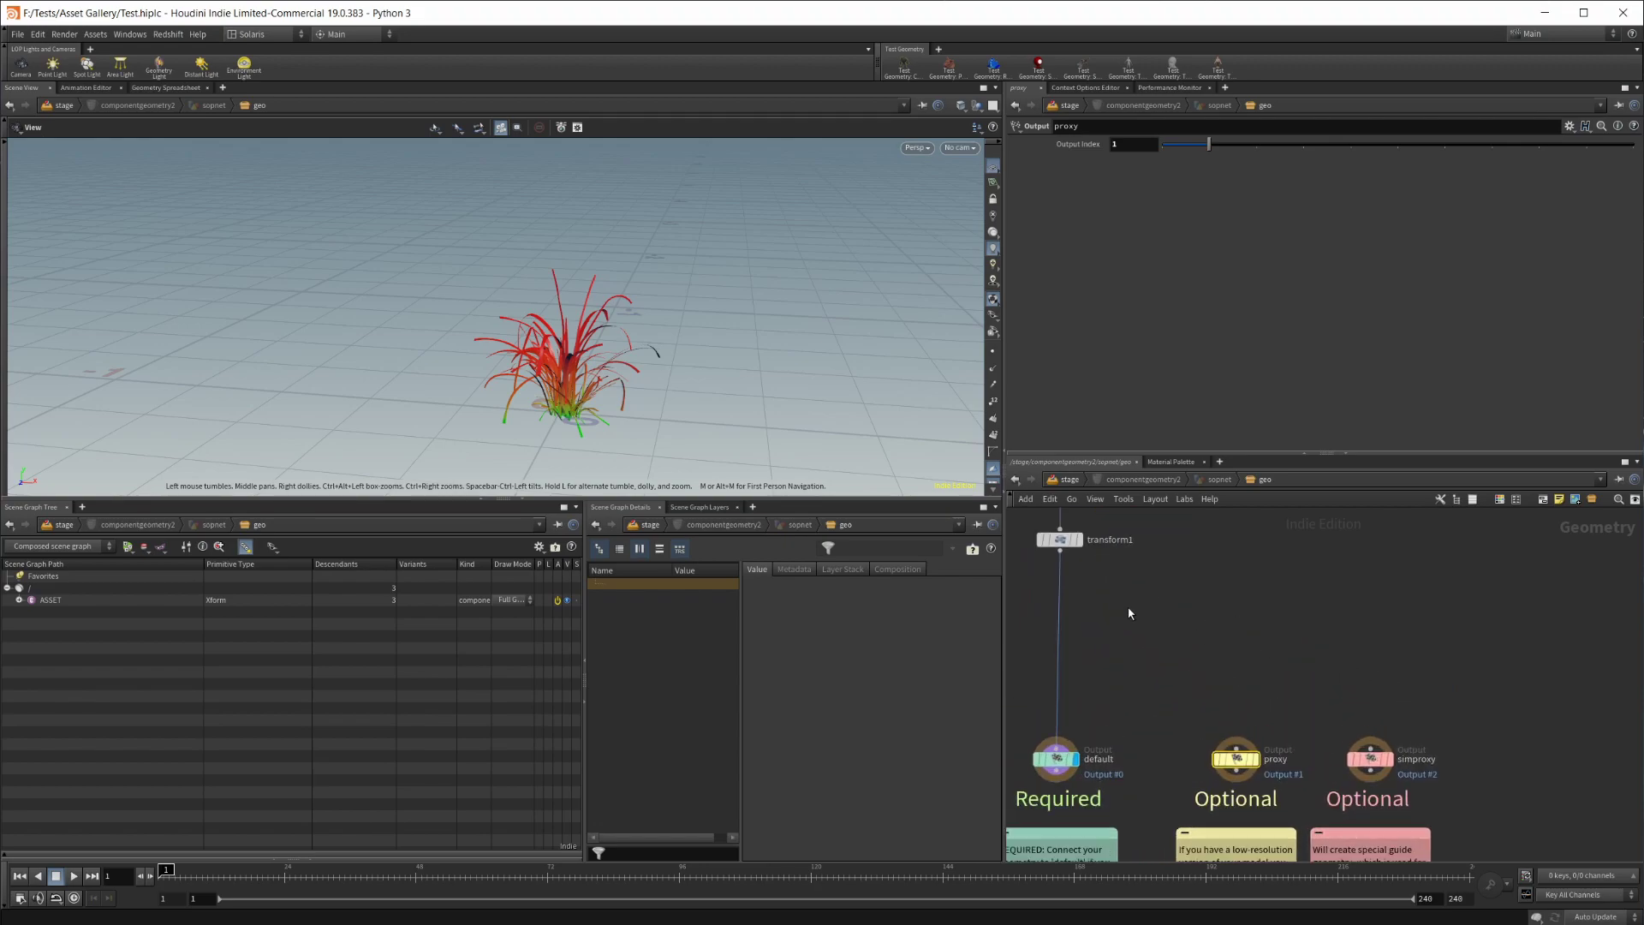
middle_drag(1133, 609, 1214, 614)
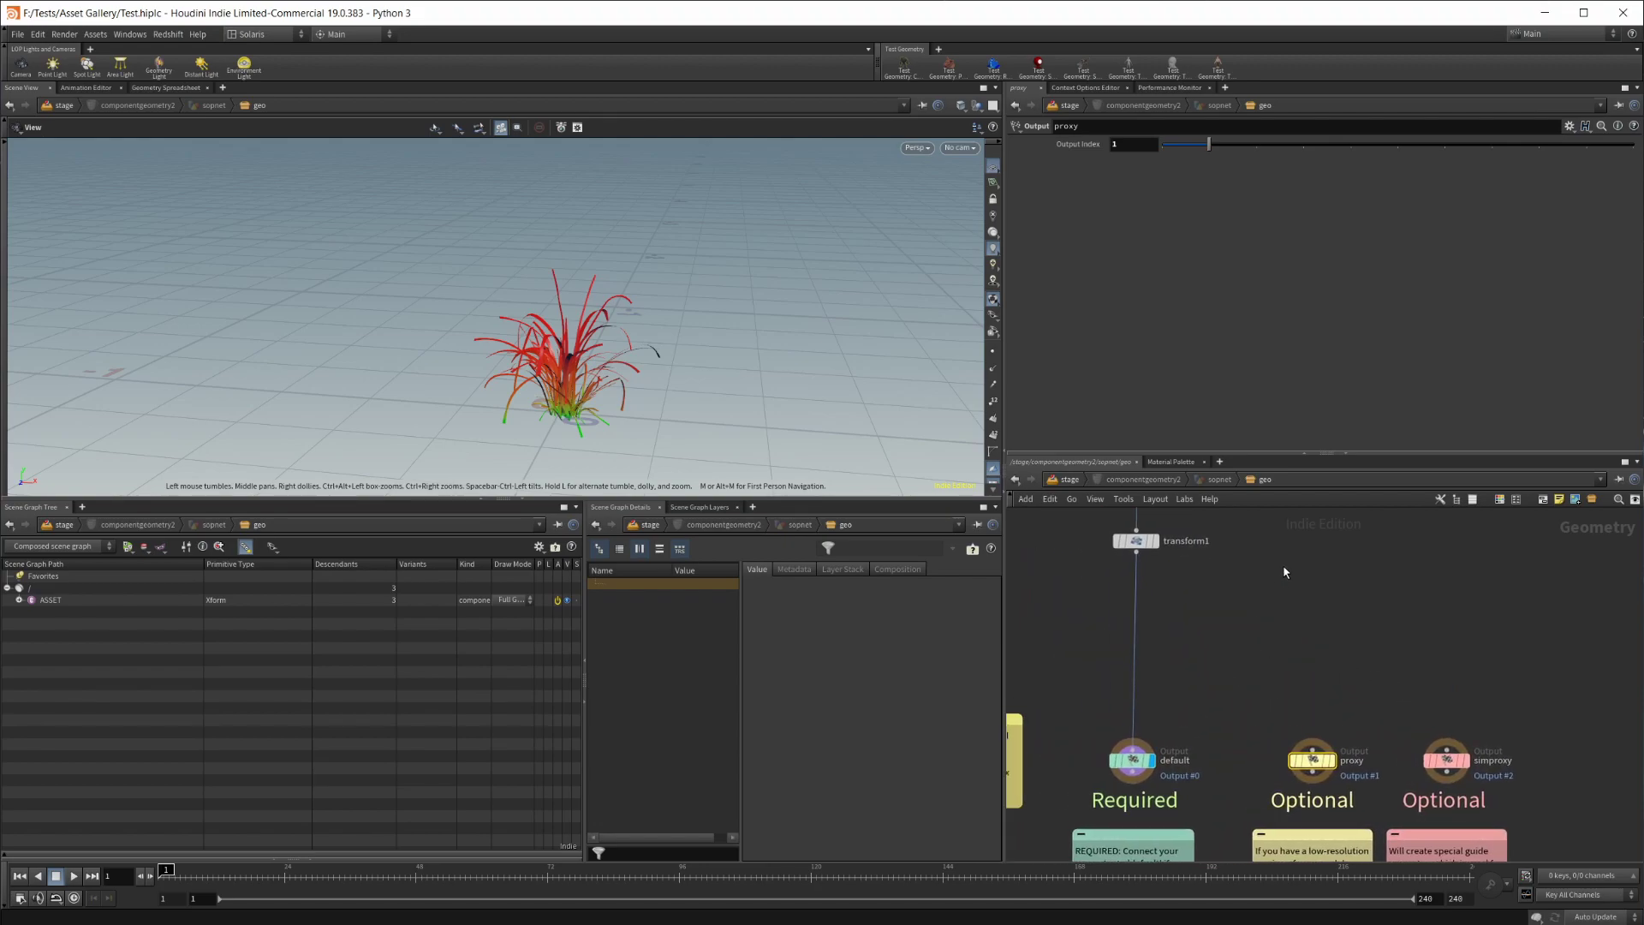
Add a PolyReduce node above the proxy output and feed it from transform1
scroll(1265, 606, up, 3)
key(Tab)
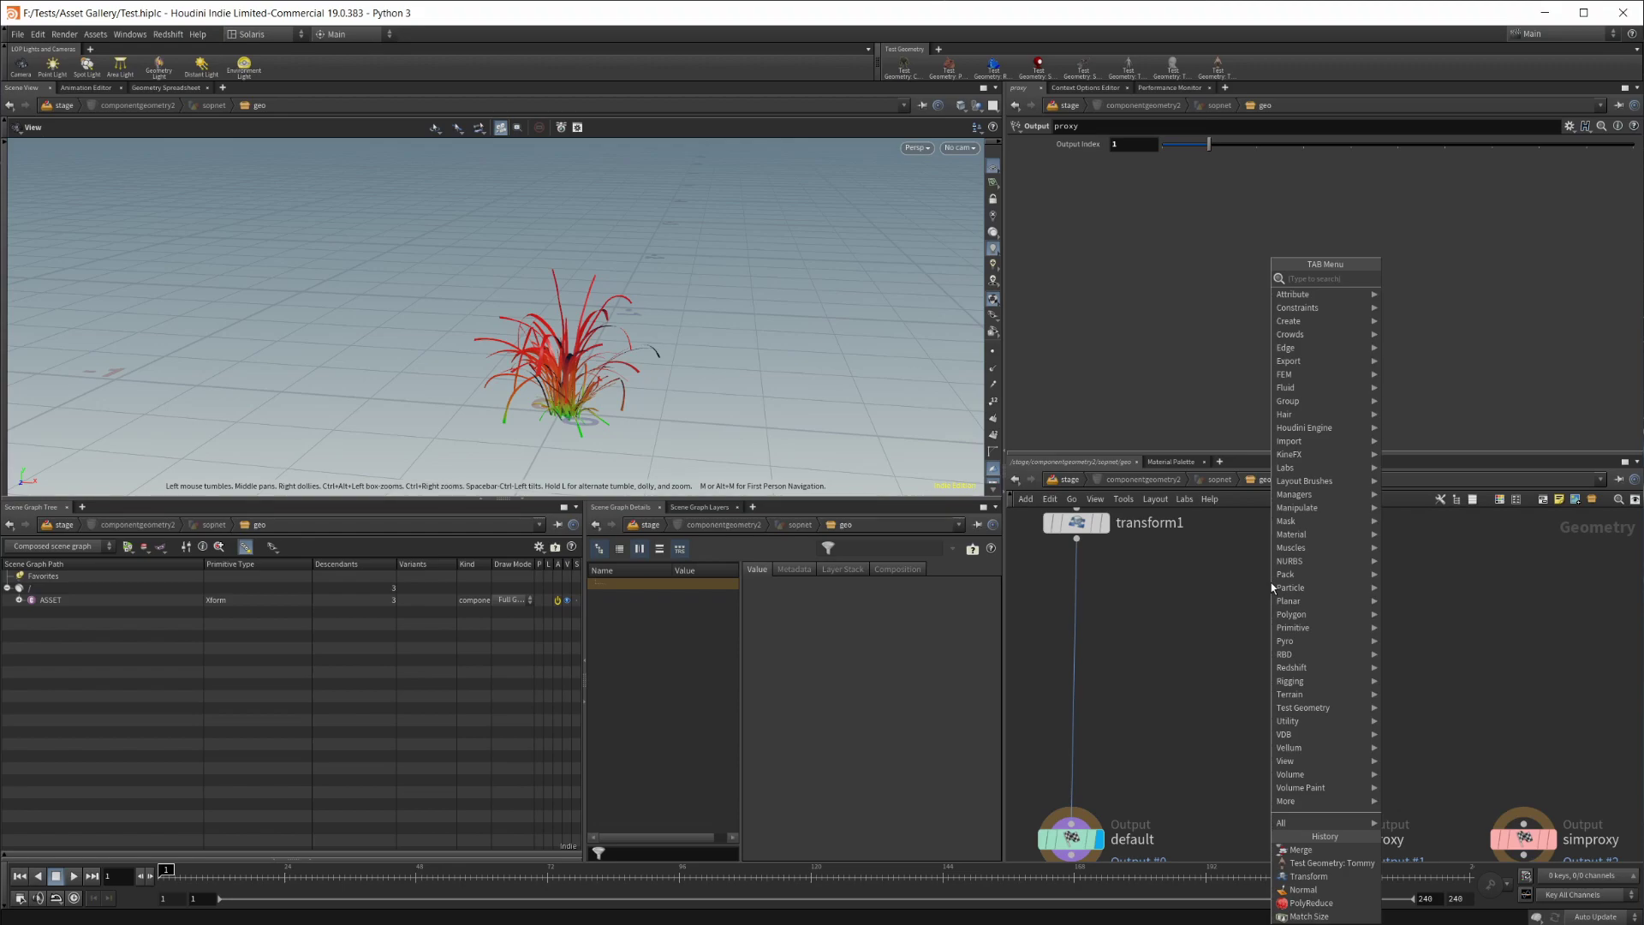
text(polyr)
key(Return)
click(1296, 606)
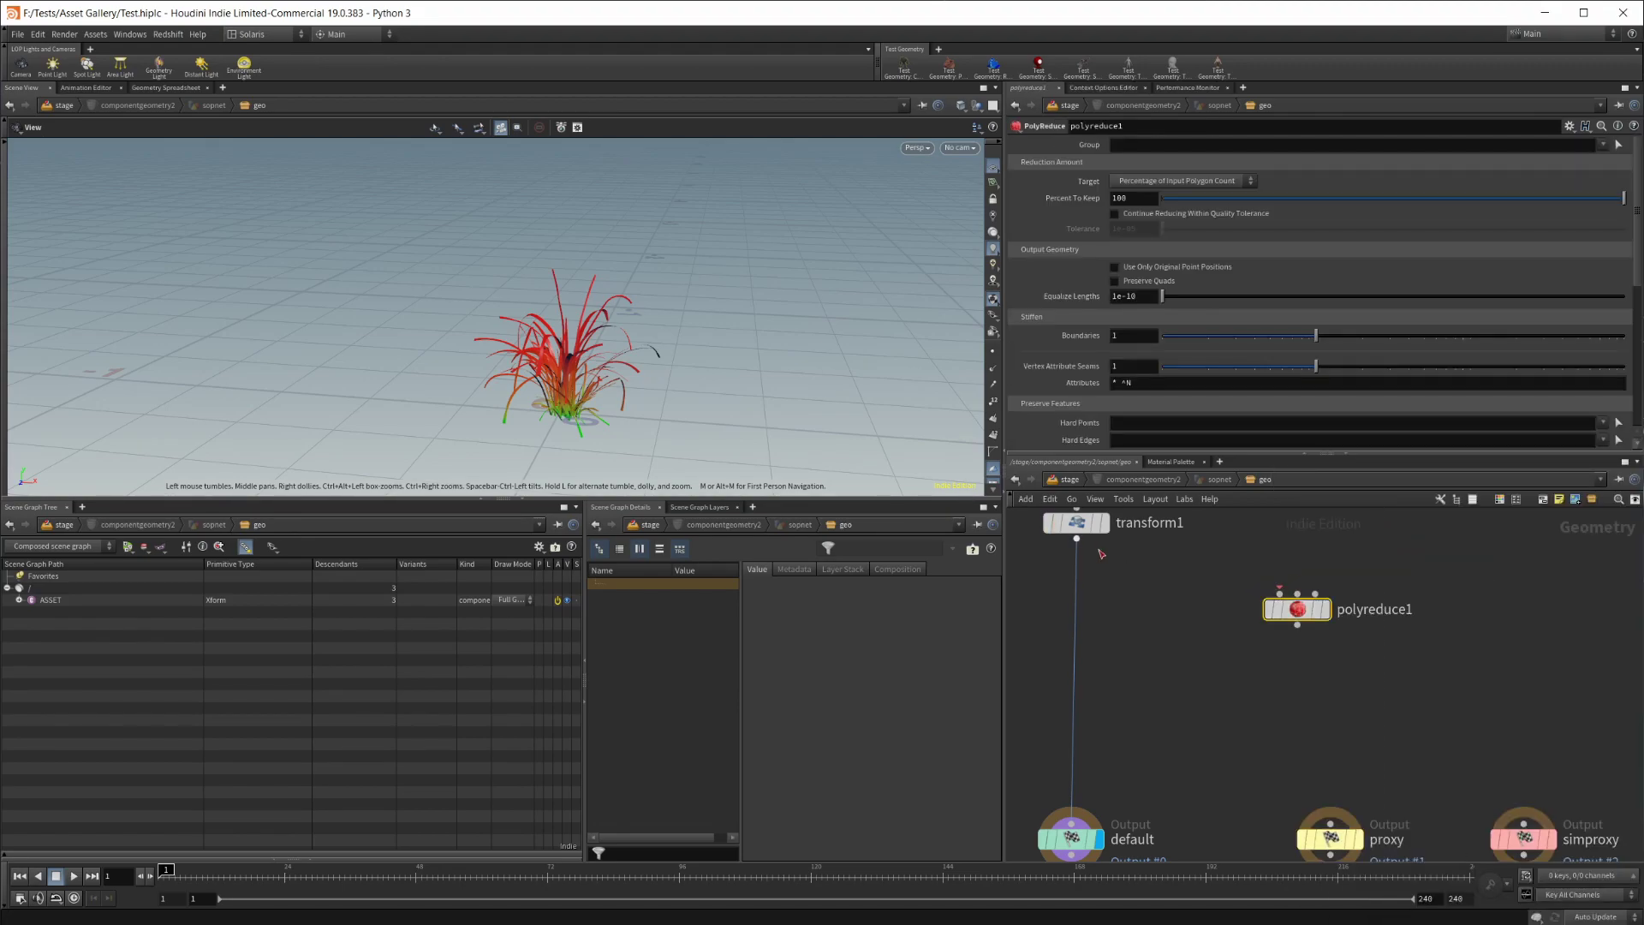
drag(1296, 606, 1305, 606)
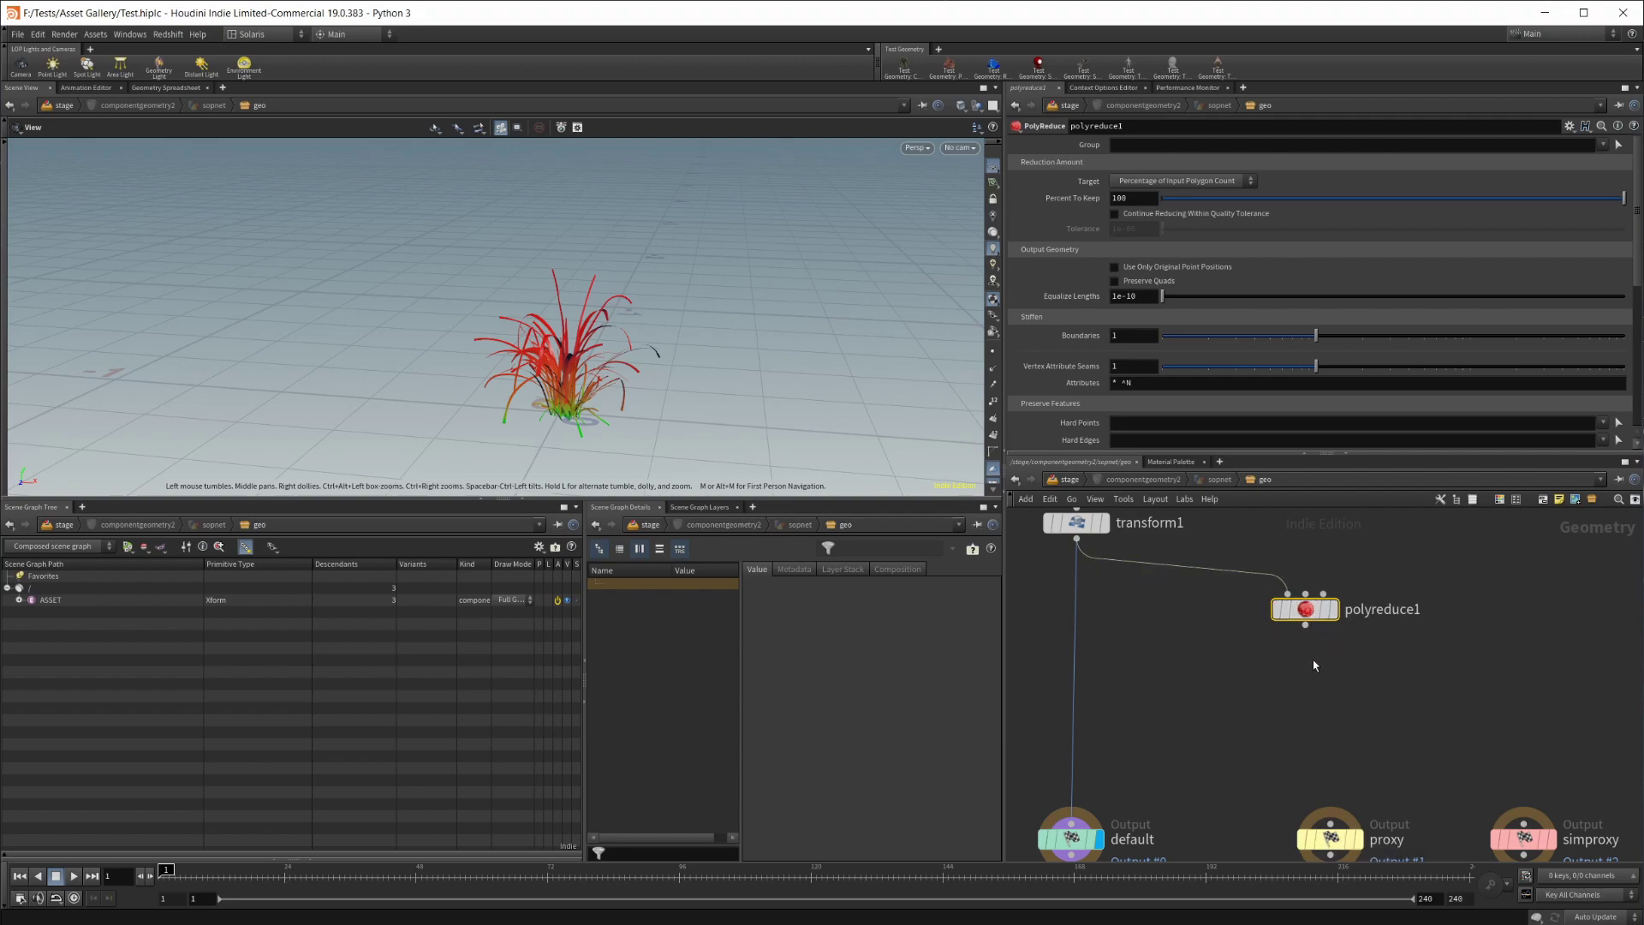
Add a Normal node below polyreduce1, wire it in, and connect its output to the proxy output
key(Tab)
text(nro)
key(BackSpace)
key(BackSpace)
text(or)
key(Return)
click(1307, 662)
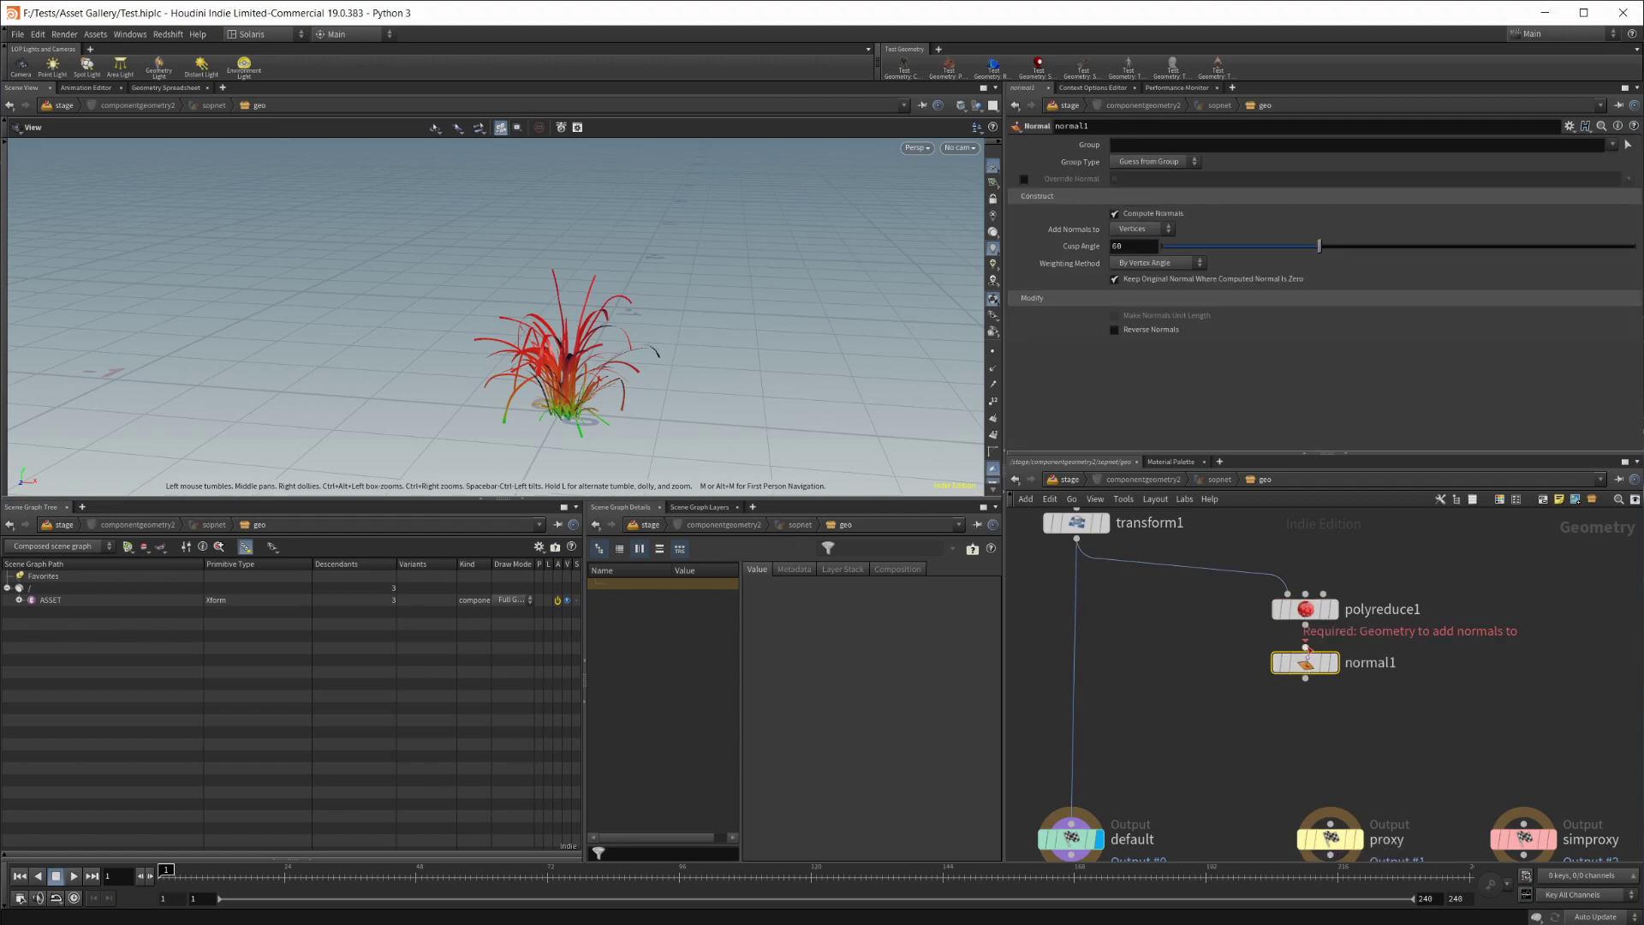
drag(1305, 609, 1329, 813)
Set Percent To Keep on polyreduce1 to 10
click(1317, 609)
drag(1139, 197, 993, 195)
text(10)
key(Return)
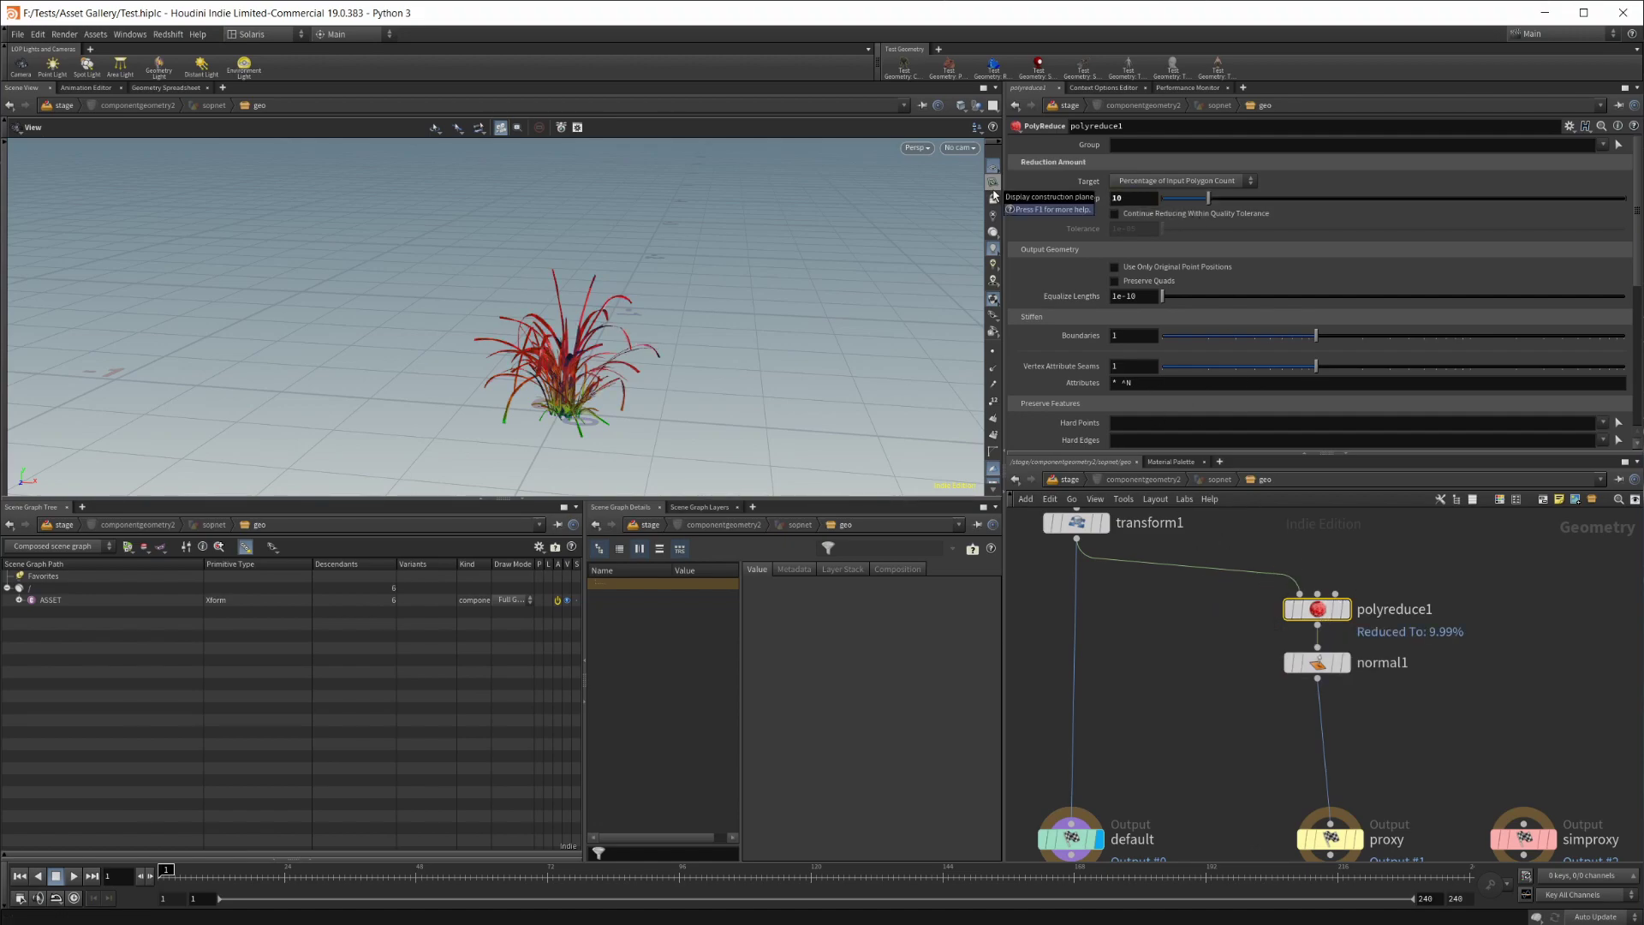
Compare the polygon counts in the node info of transform1 and normal1
middle_drag(1148, 615, 1229, 671)
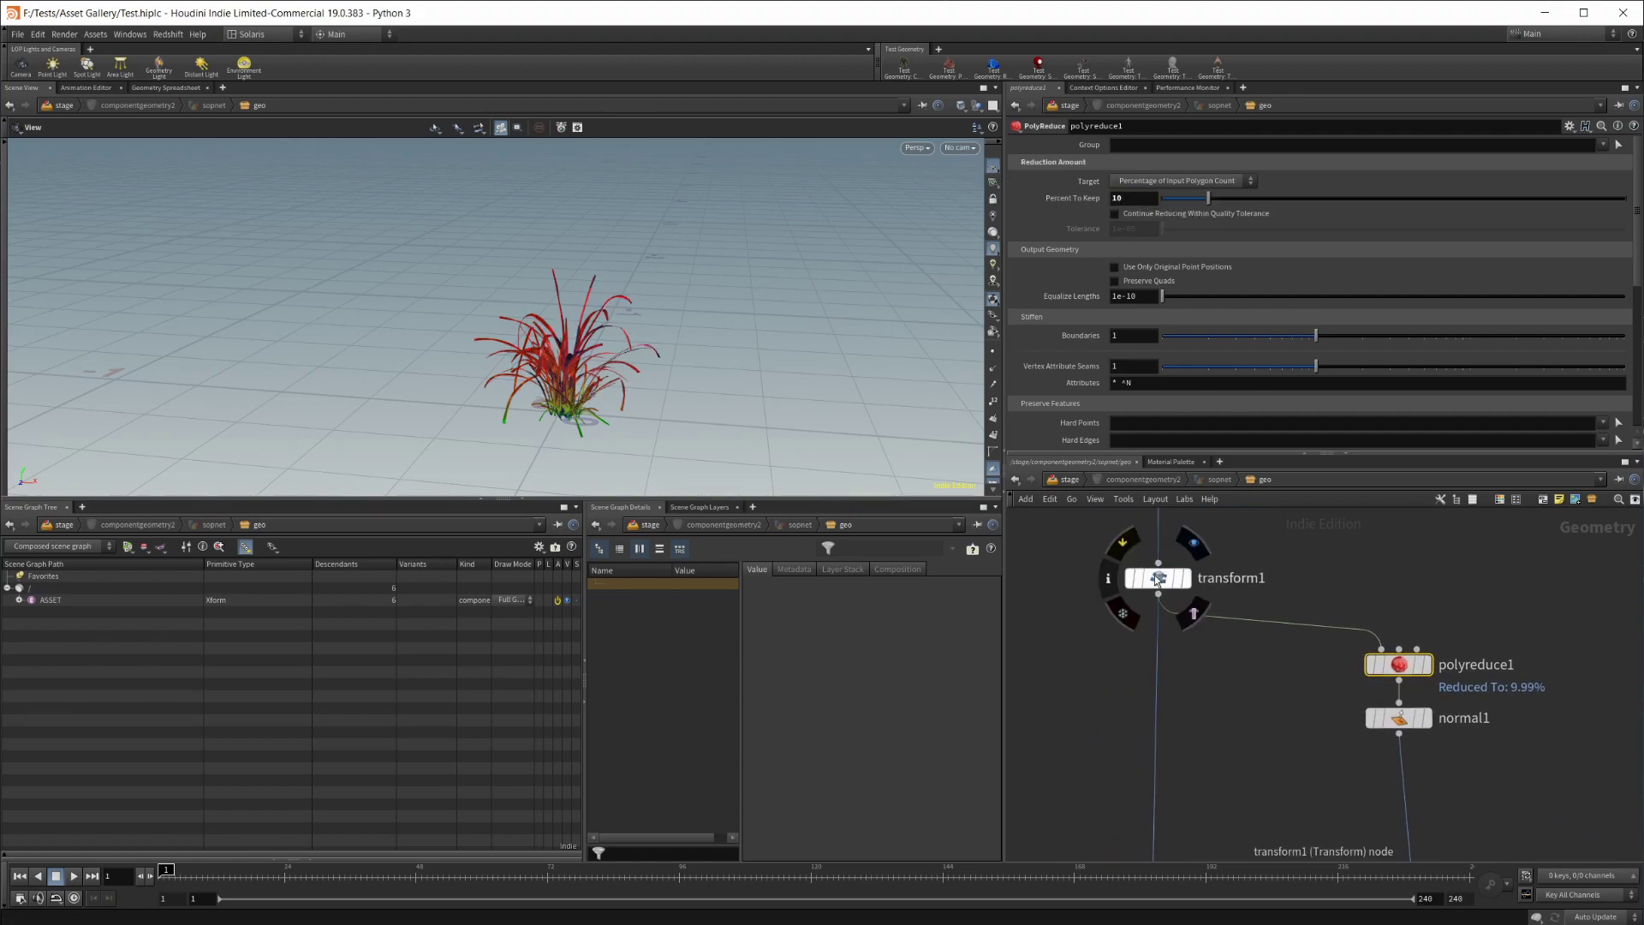
click(1108, 577)
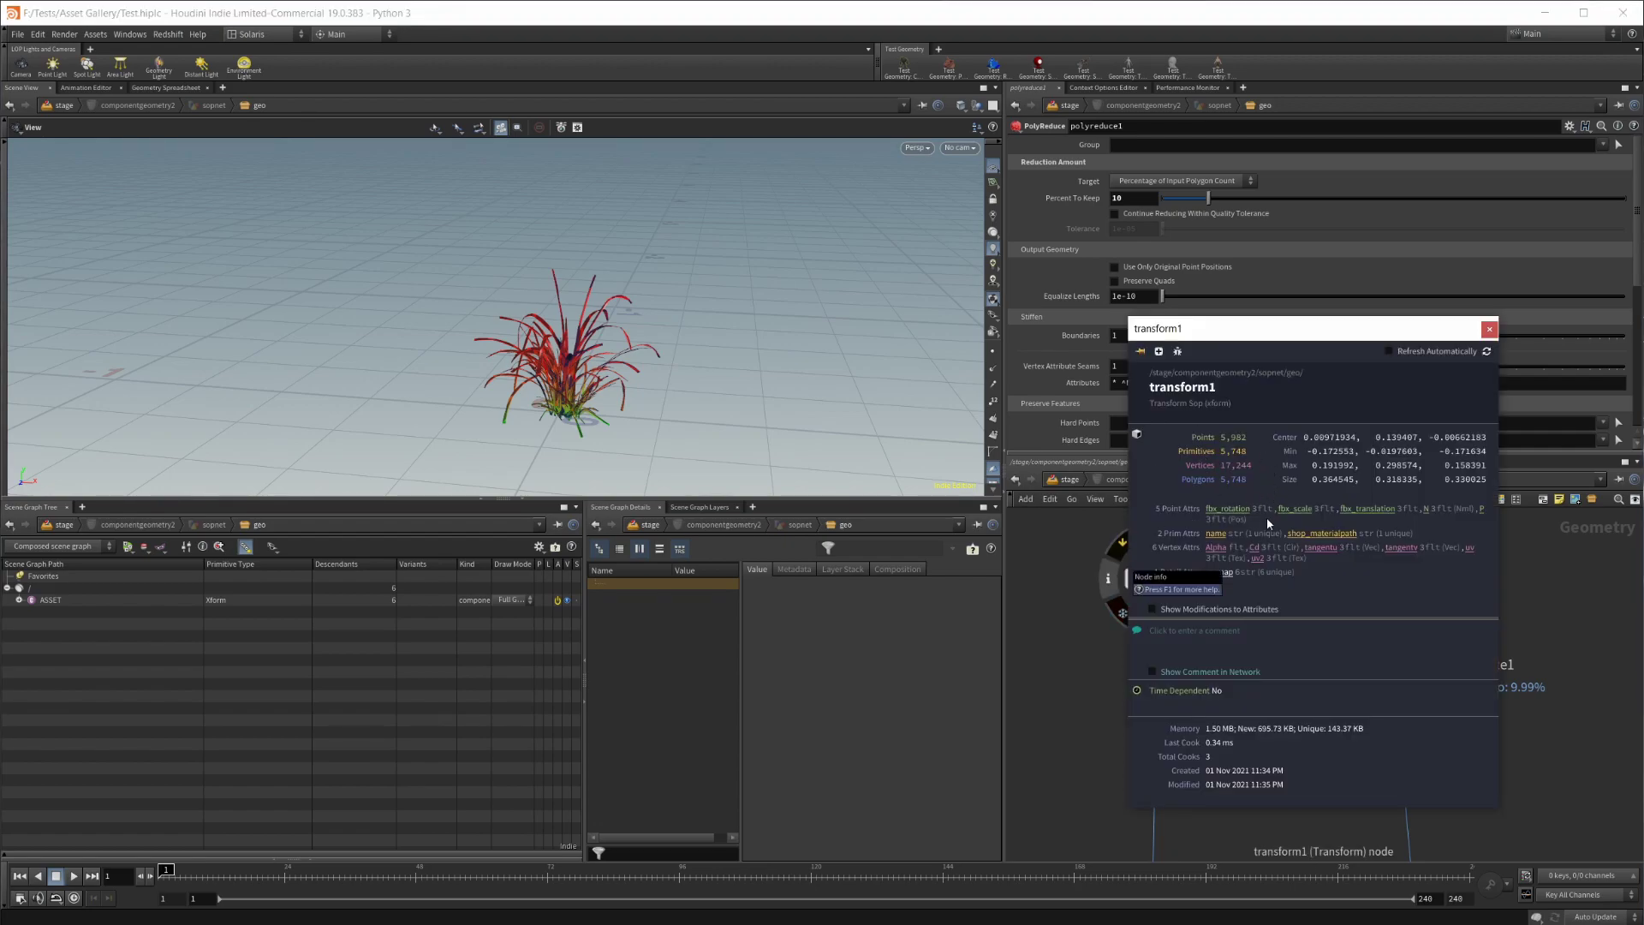
click(1489, 329)
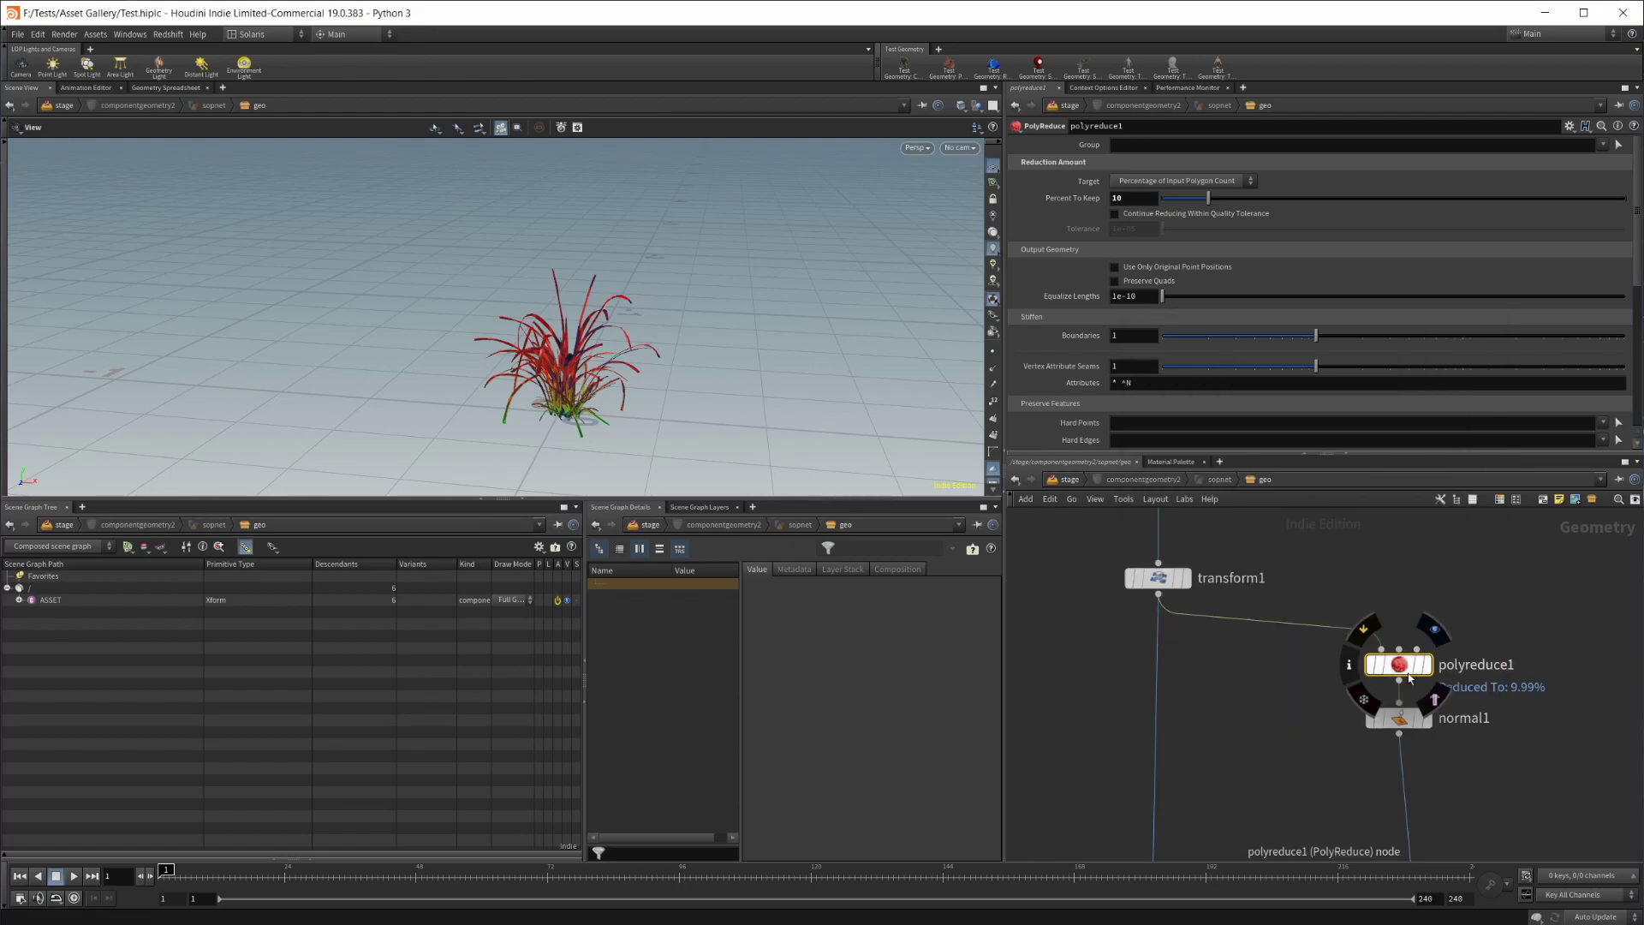
middle_drag(1247, 835, 1222, 776)
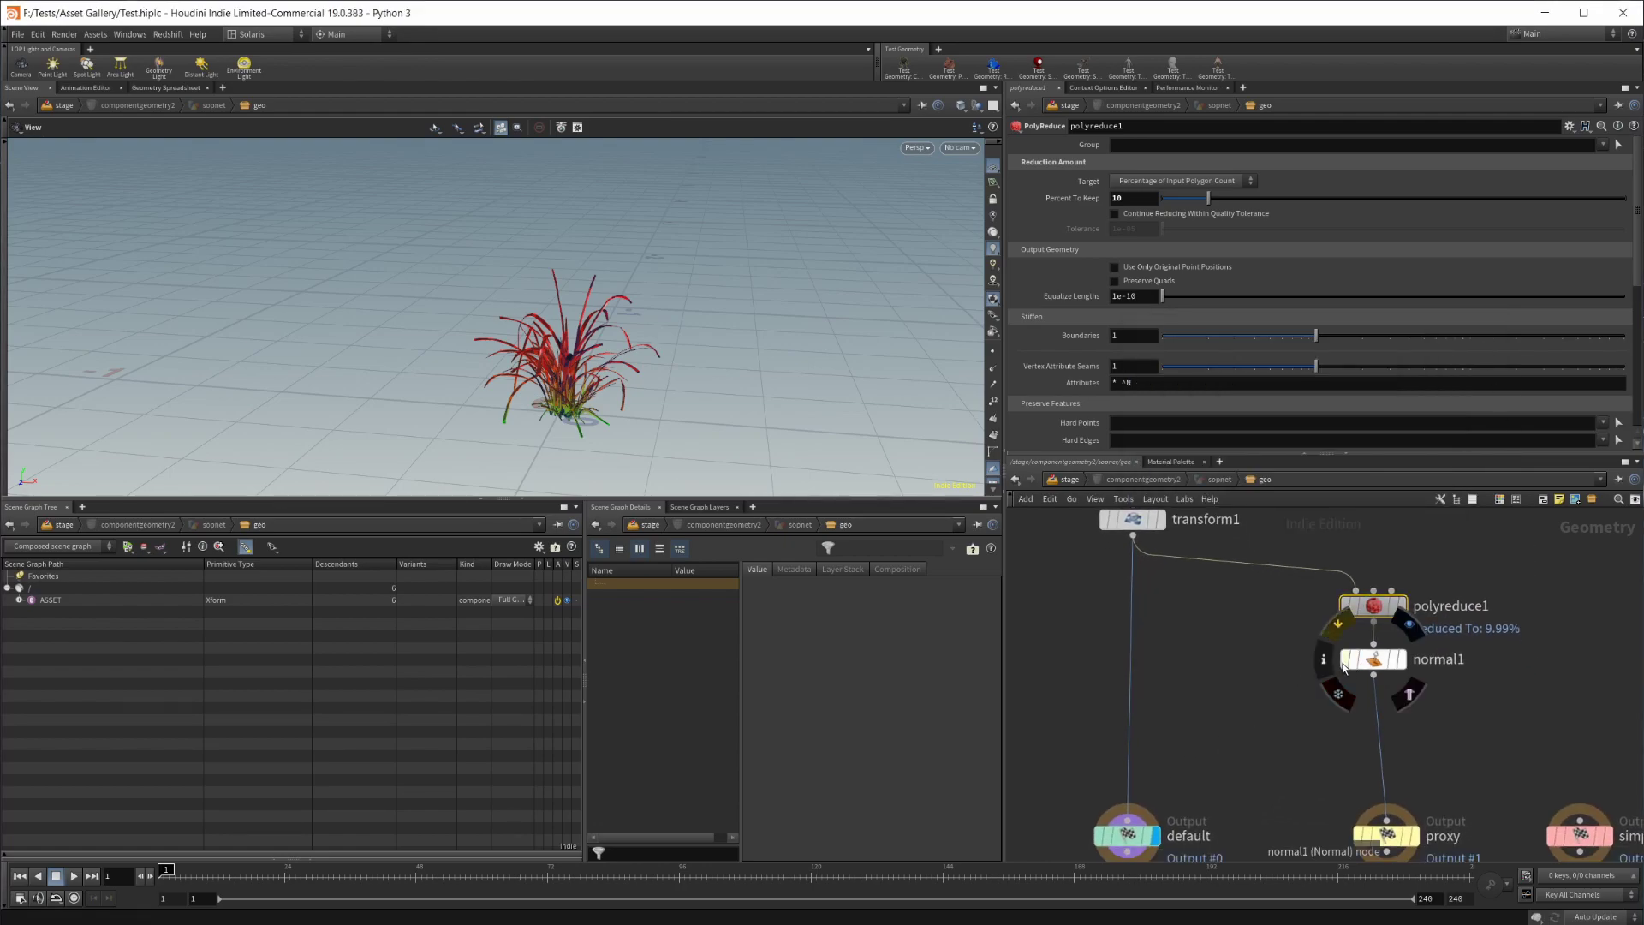
click(1329, 662)
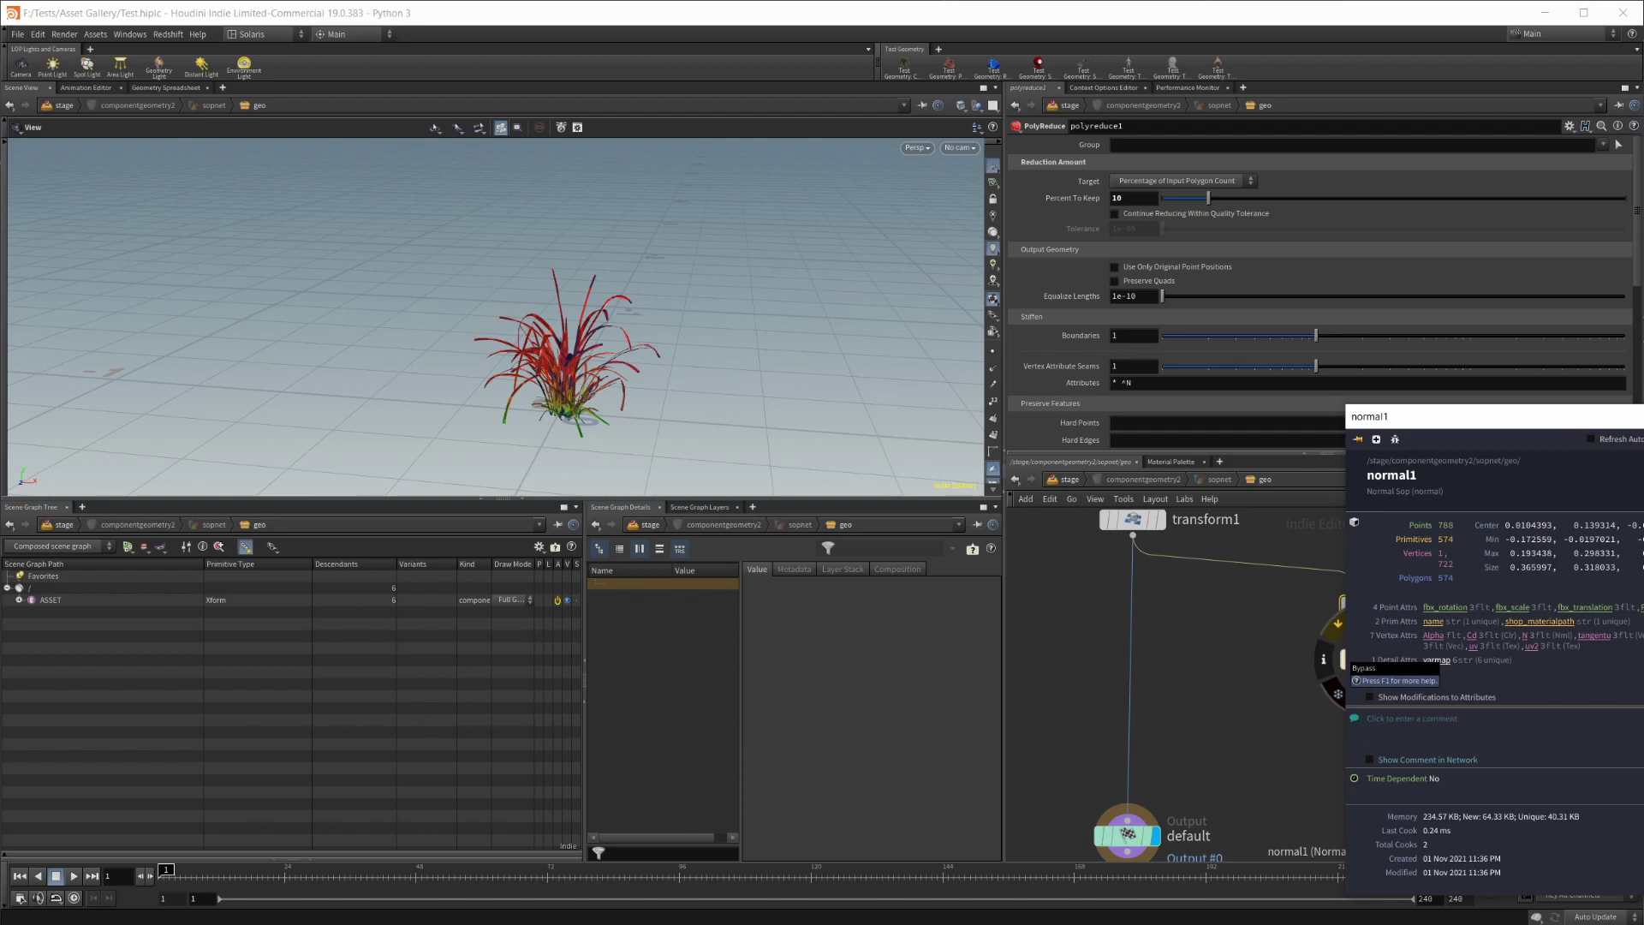
Toggle the bypass of polyreduce1 on and off to compare the original and reduced grass, leaving the node active
drag(599, 384, 653, 380)
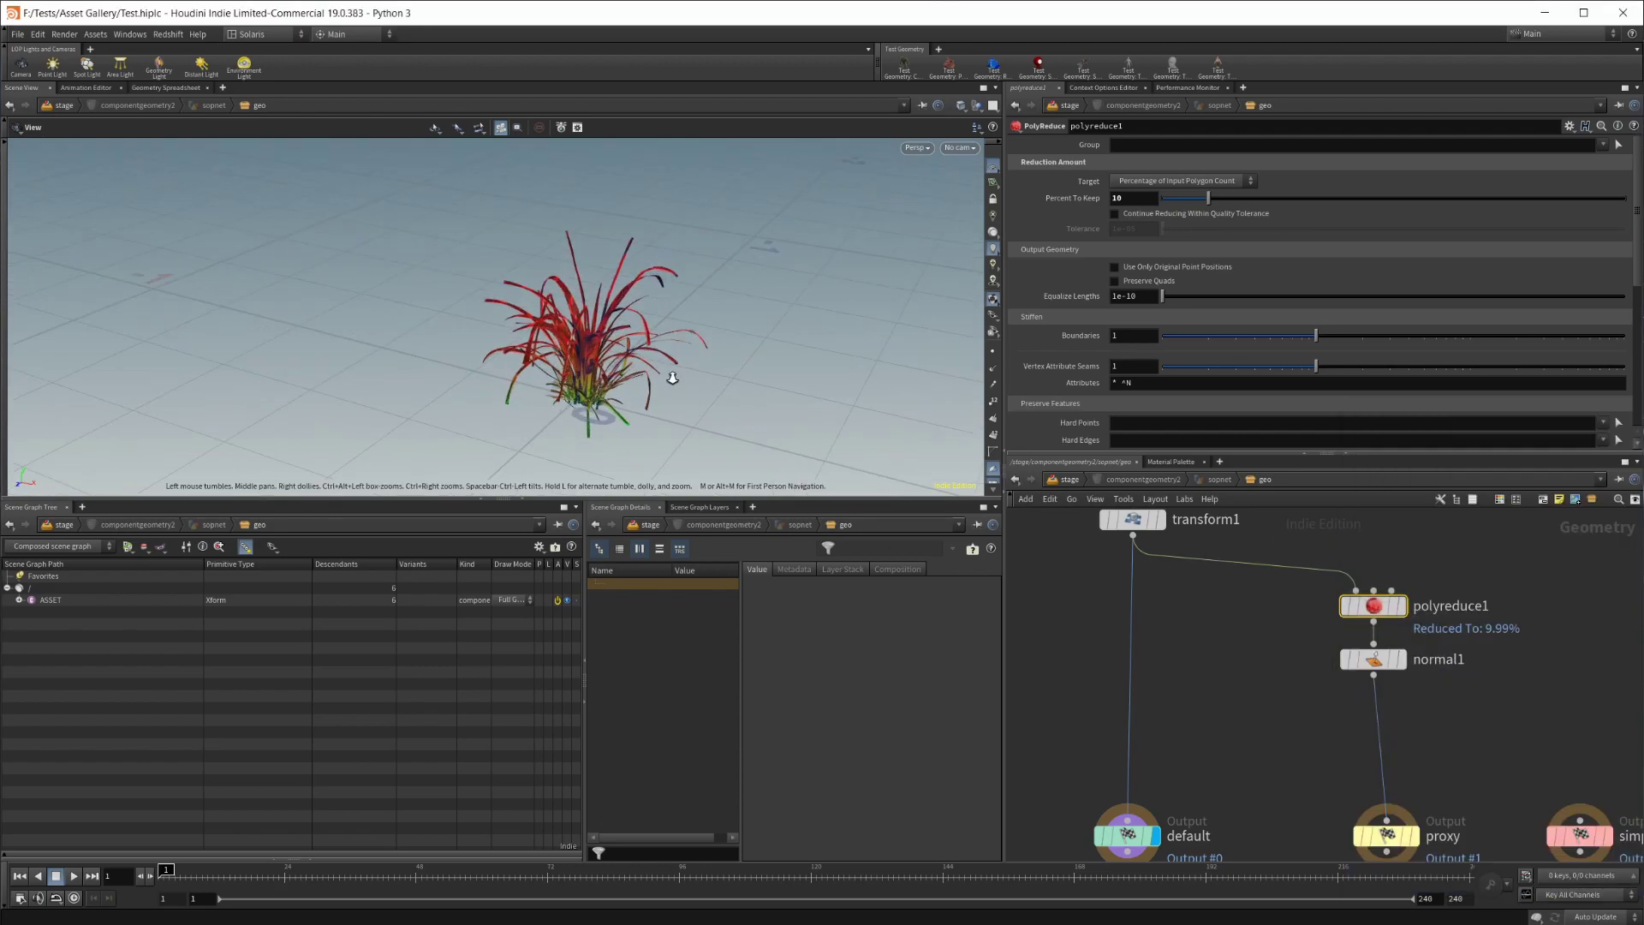
right_drag(654, 380, 672, 401)
drag(672, 401, 637, 378)
middle_drag(1269, 695, 1215, 744)
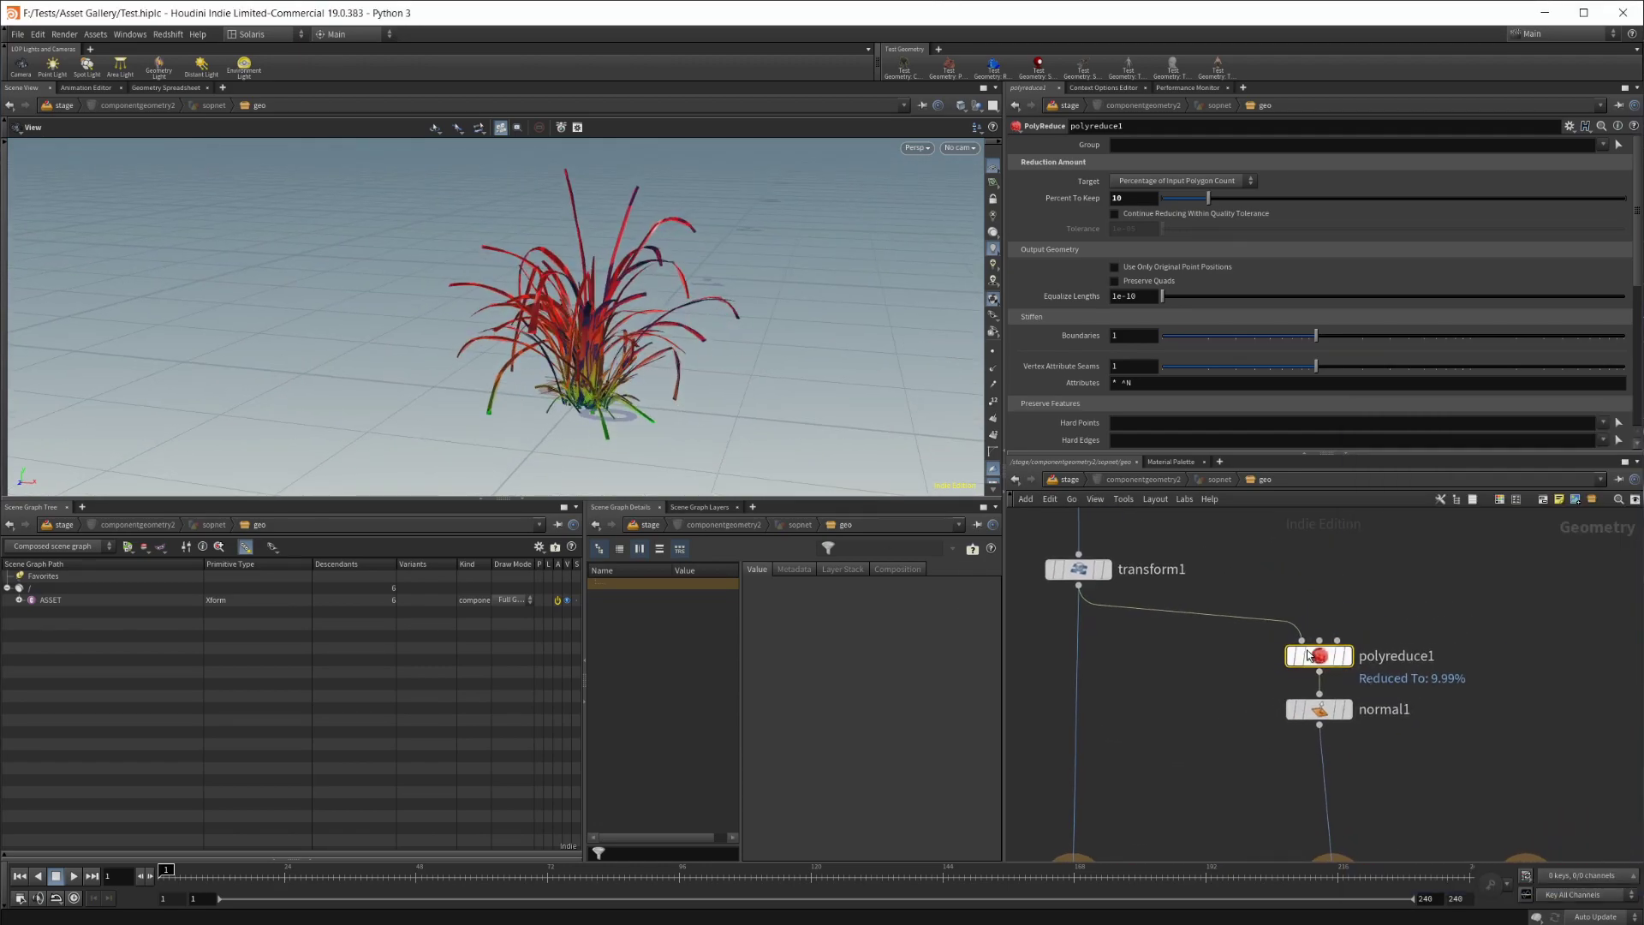
mouse_move(1307, 656)
click(1293, 620)
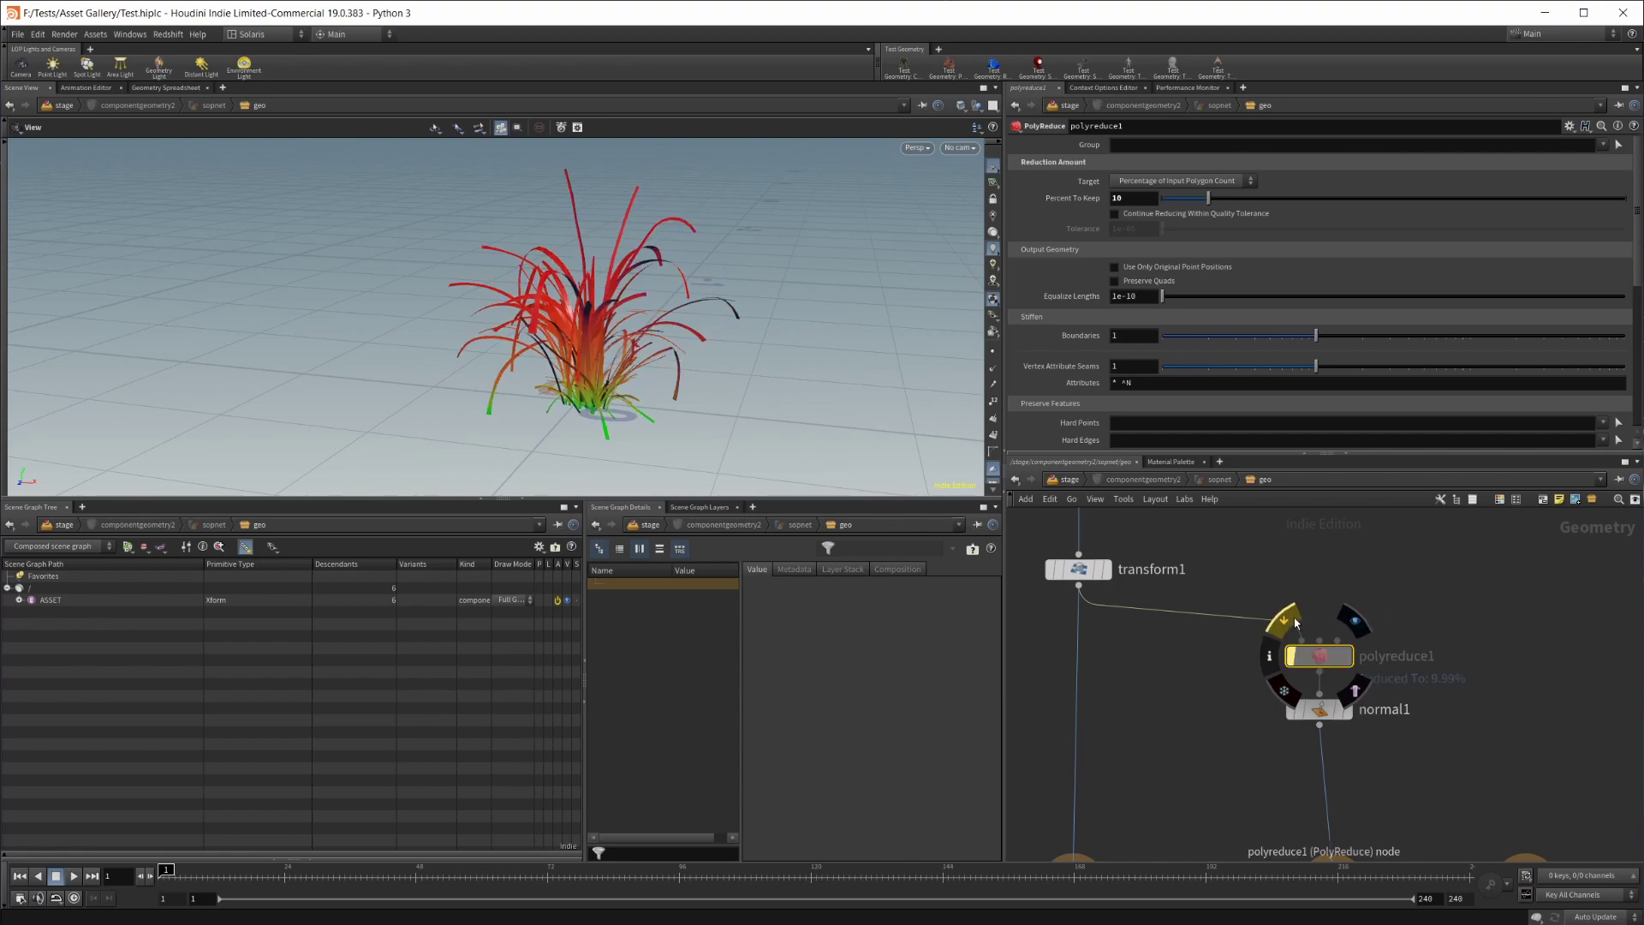
click(1295, 621)
click(1295, 620)
click(1294, 621)
click(1295, 621)
click(1294, 620)
click(1295, 621)
click(1295, 621)
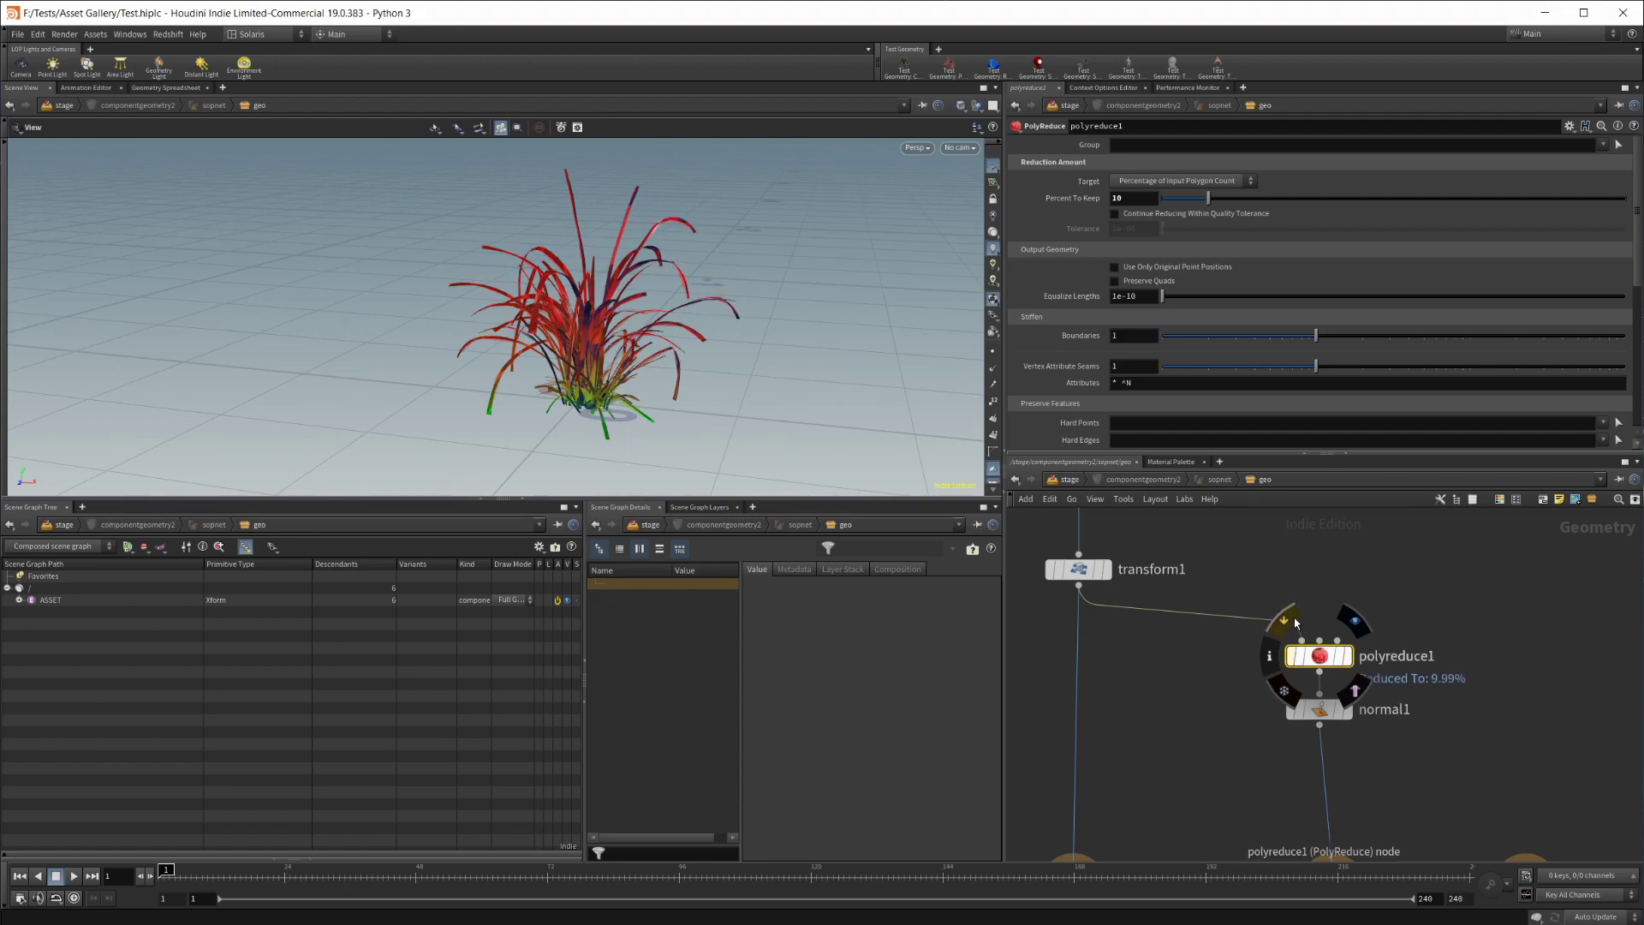
Inspect the reduced grass once more and return to the stage-level network
middle_drag(1249, 759, 1228, 684)
drag(758, 270, 611, 390)
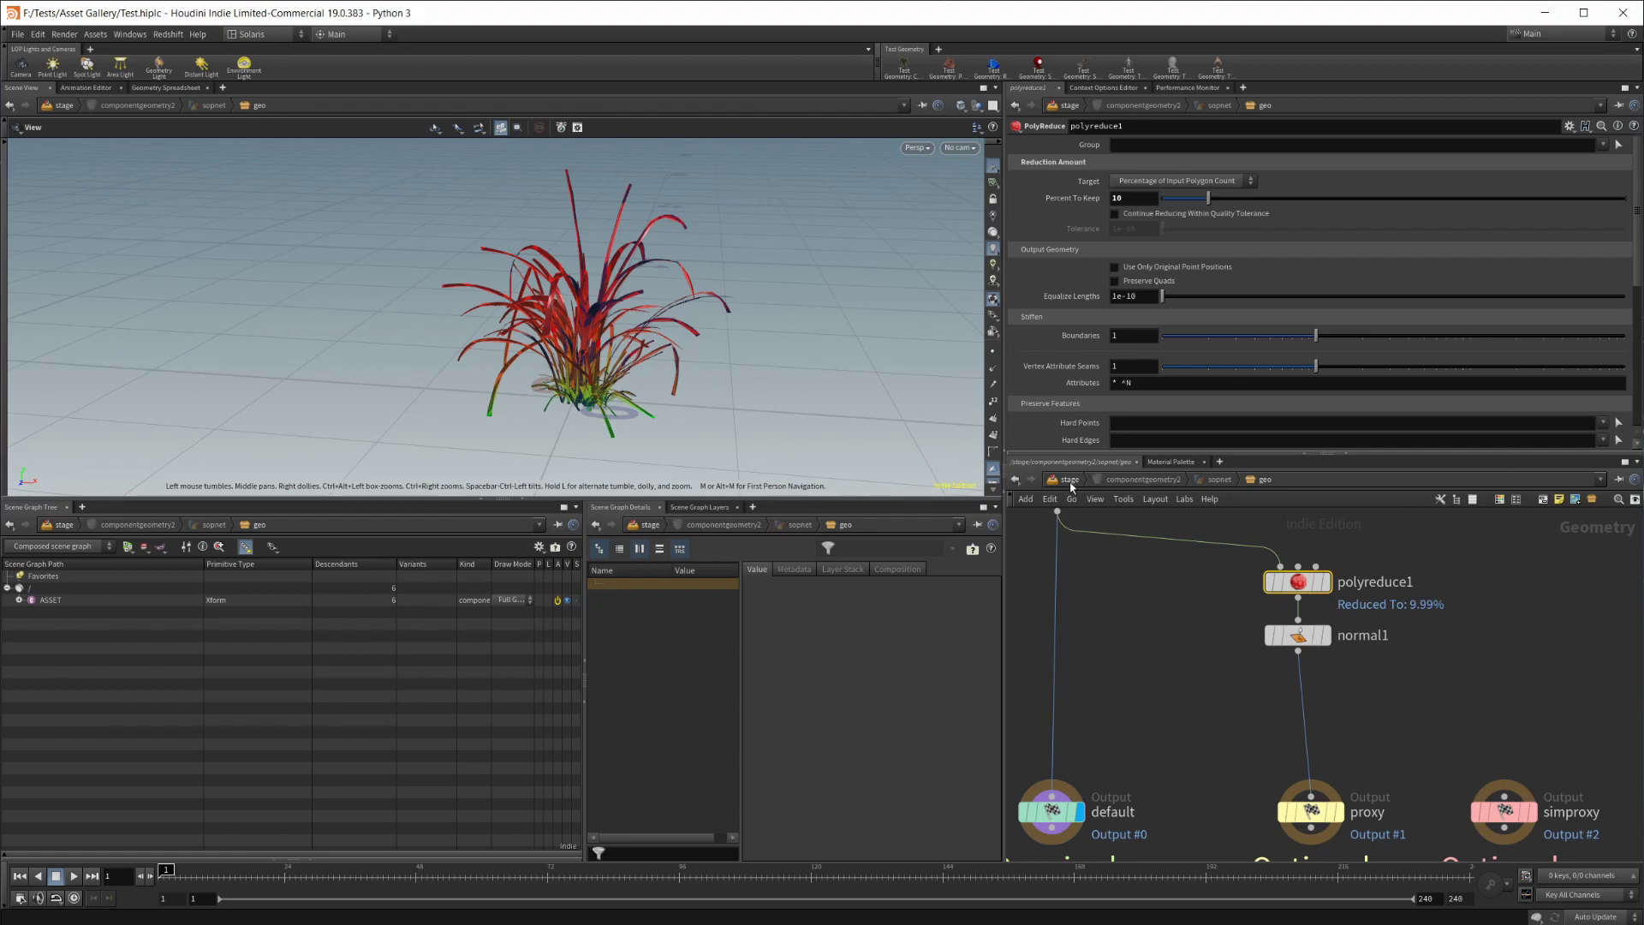
scroll(662, 334, down, 3)
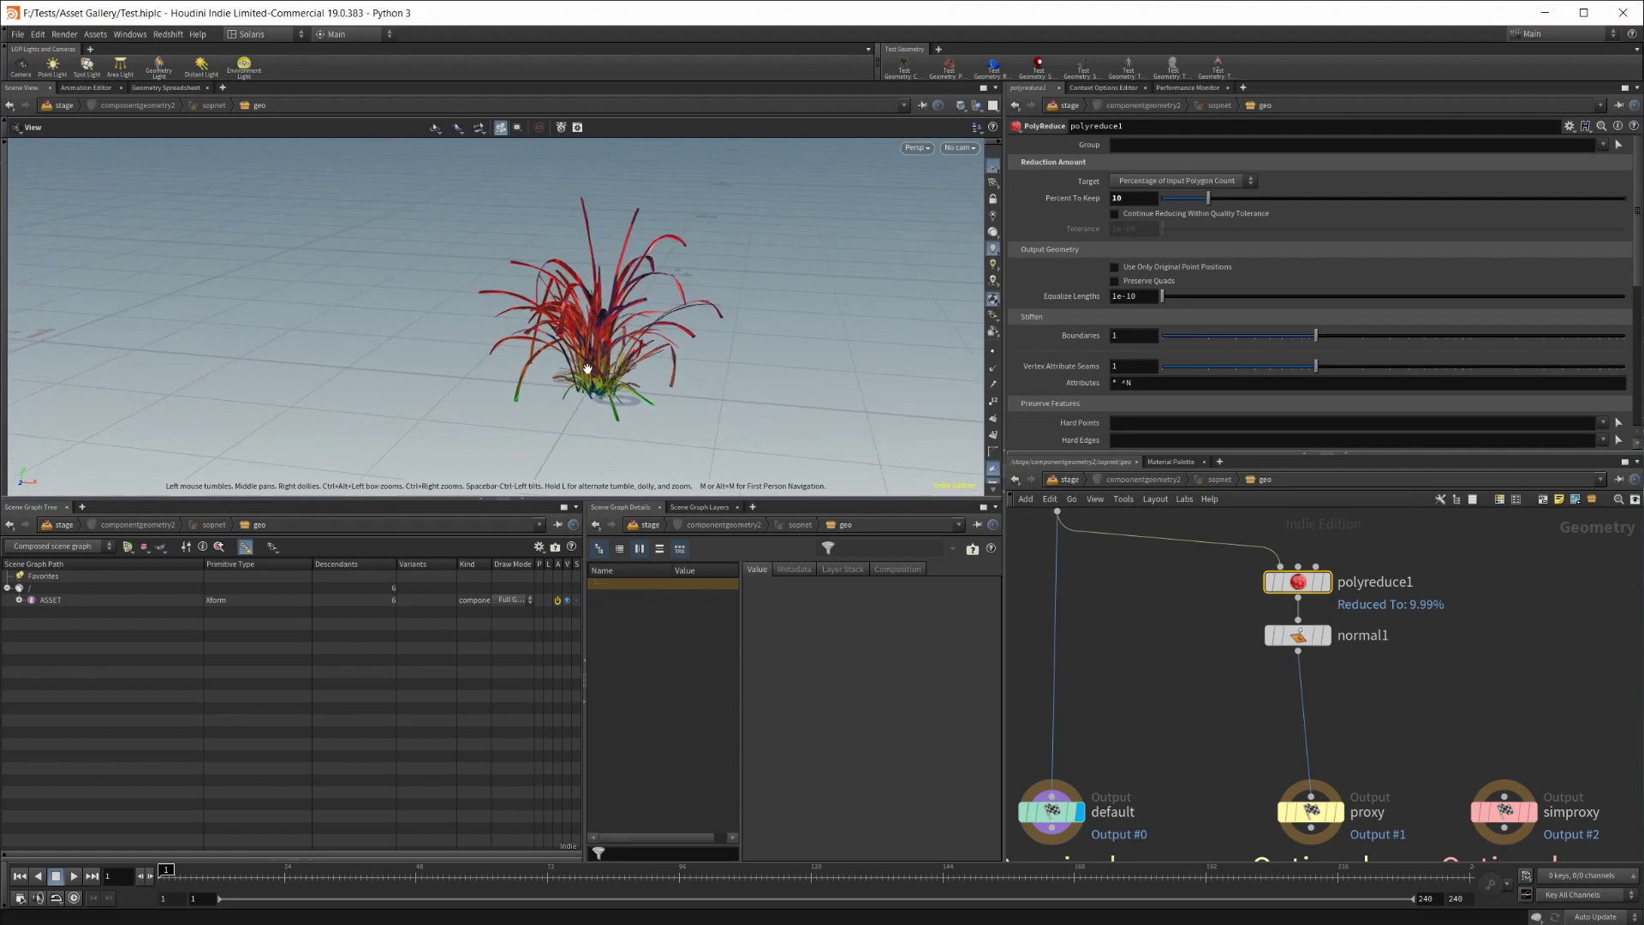
click(1067, 480)
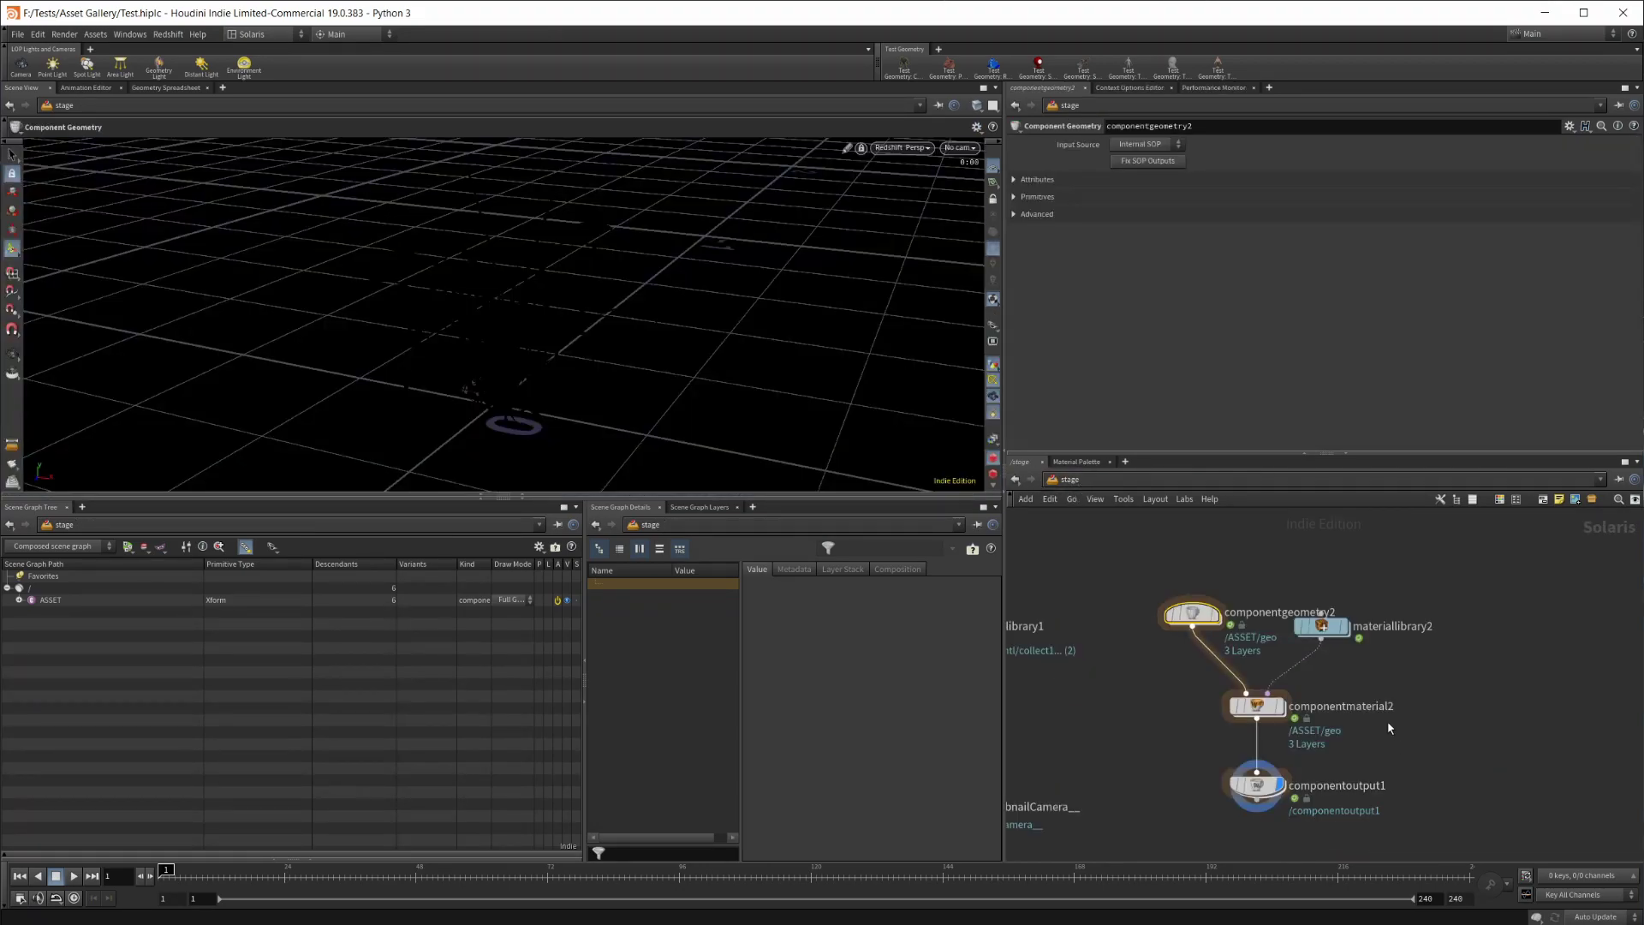
Review the parameters of materiallibrary2, componentmaterial2 and componentoutput1 in the stage network
middle_drag(1376, 683, 1328, 650)
click(1280, 593)
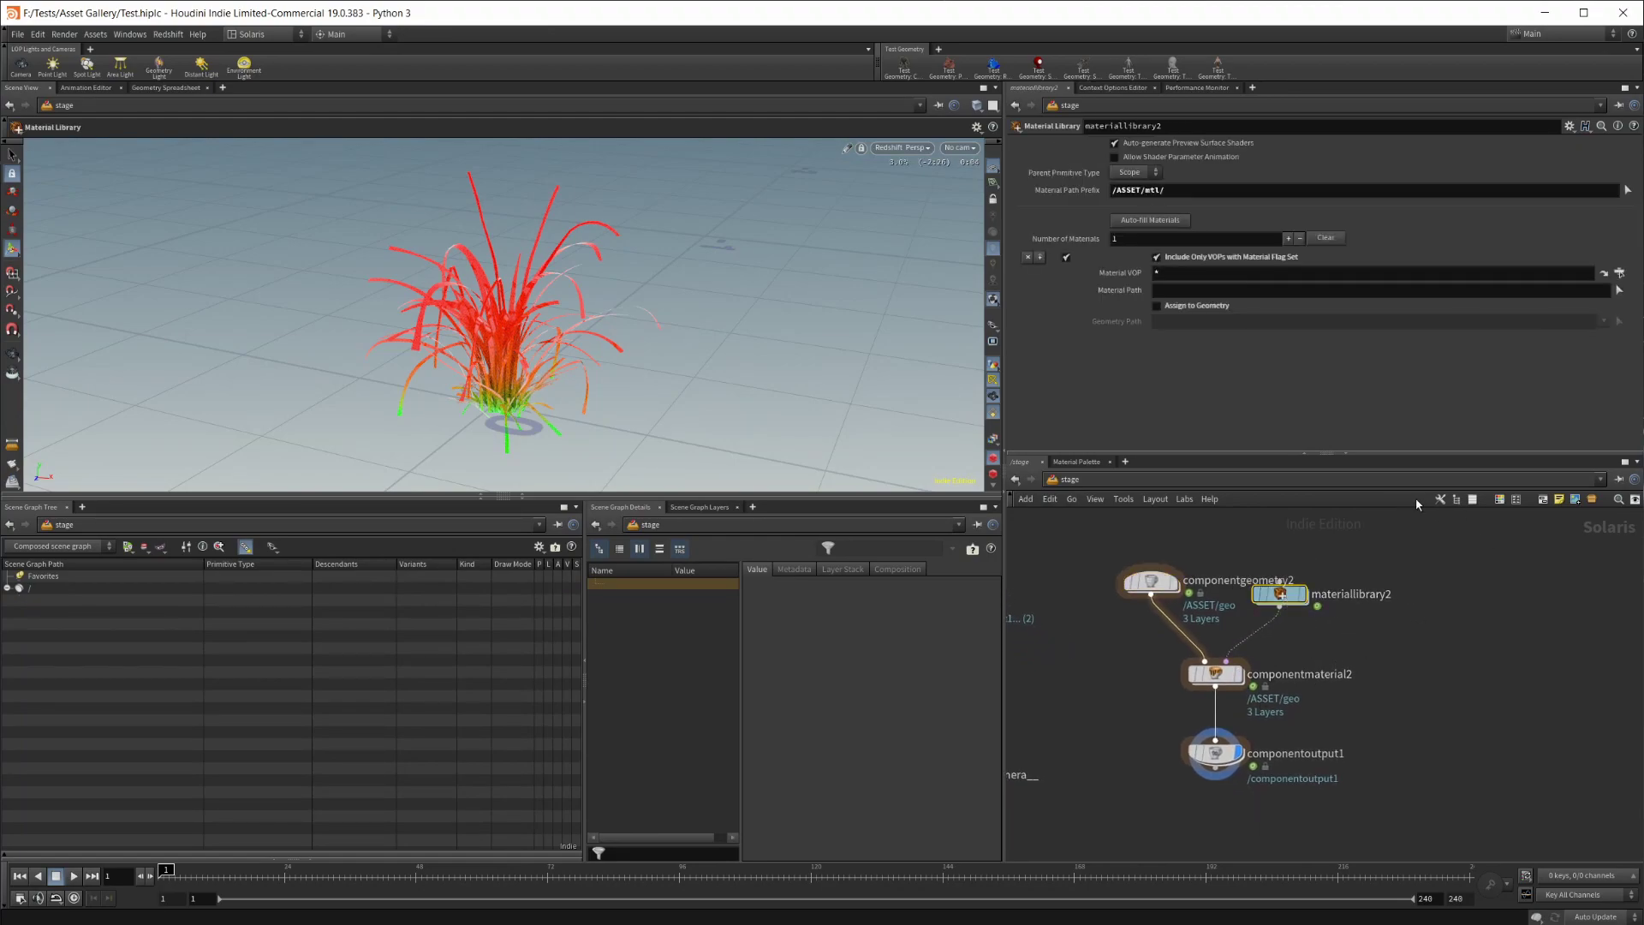
click(1215, 673)
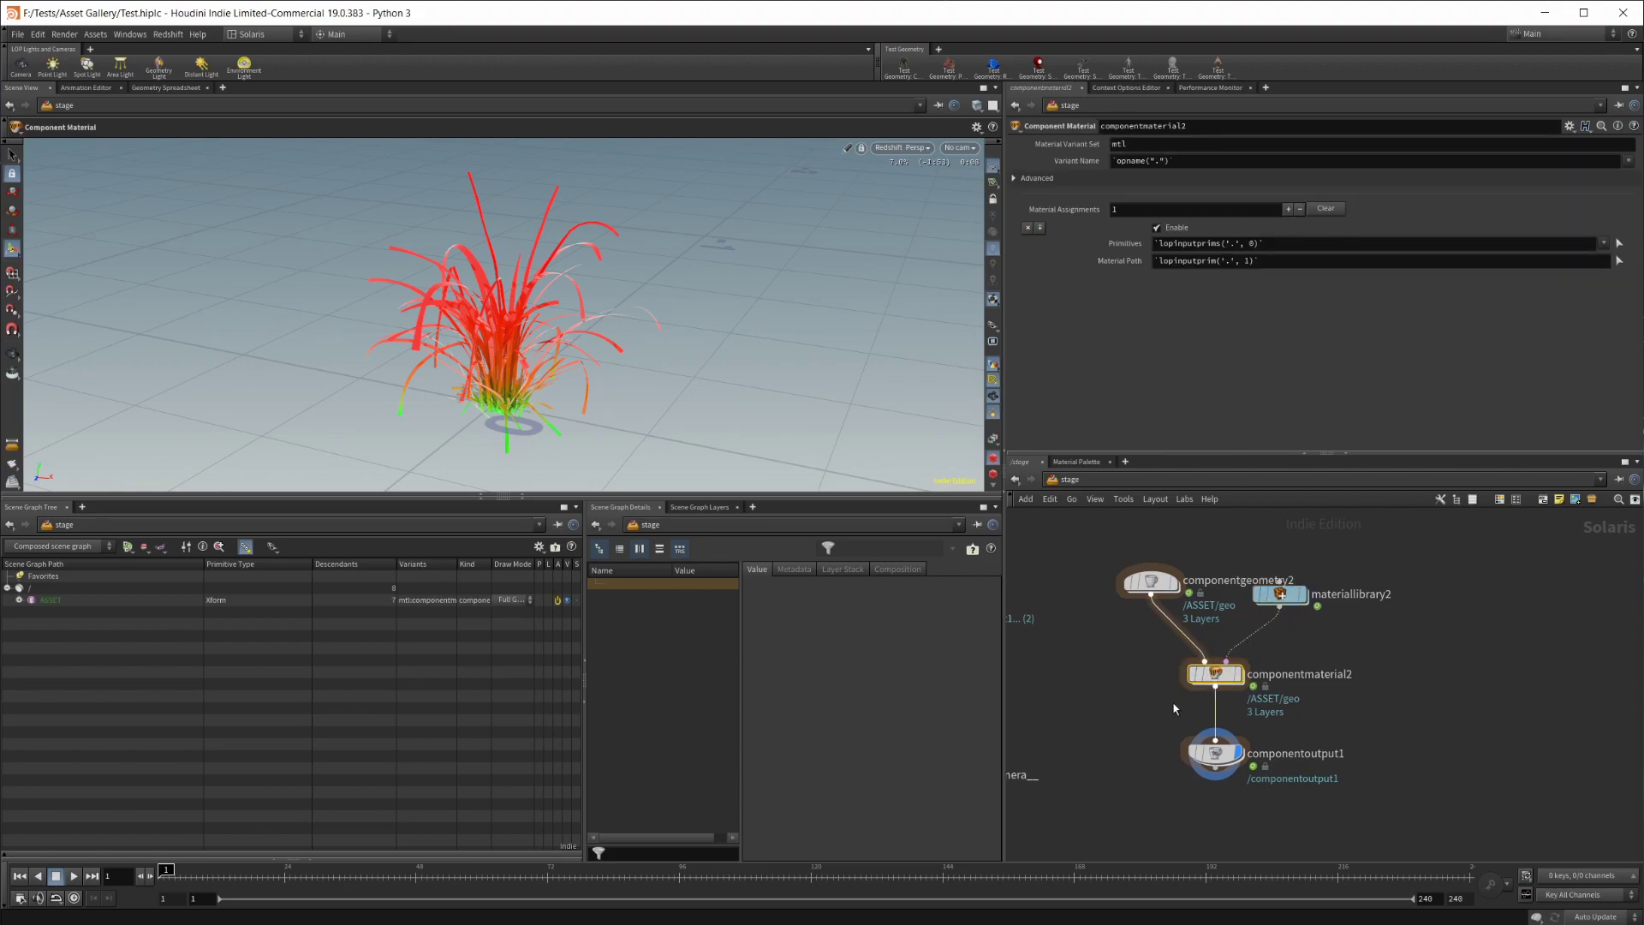
click(1220, 752)
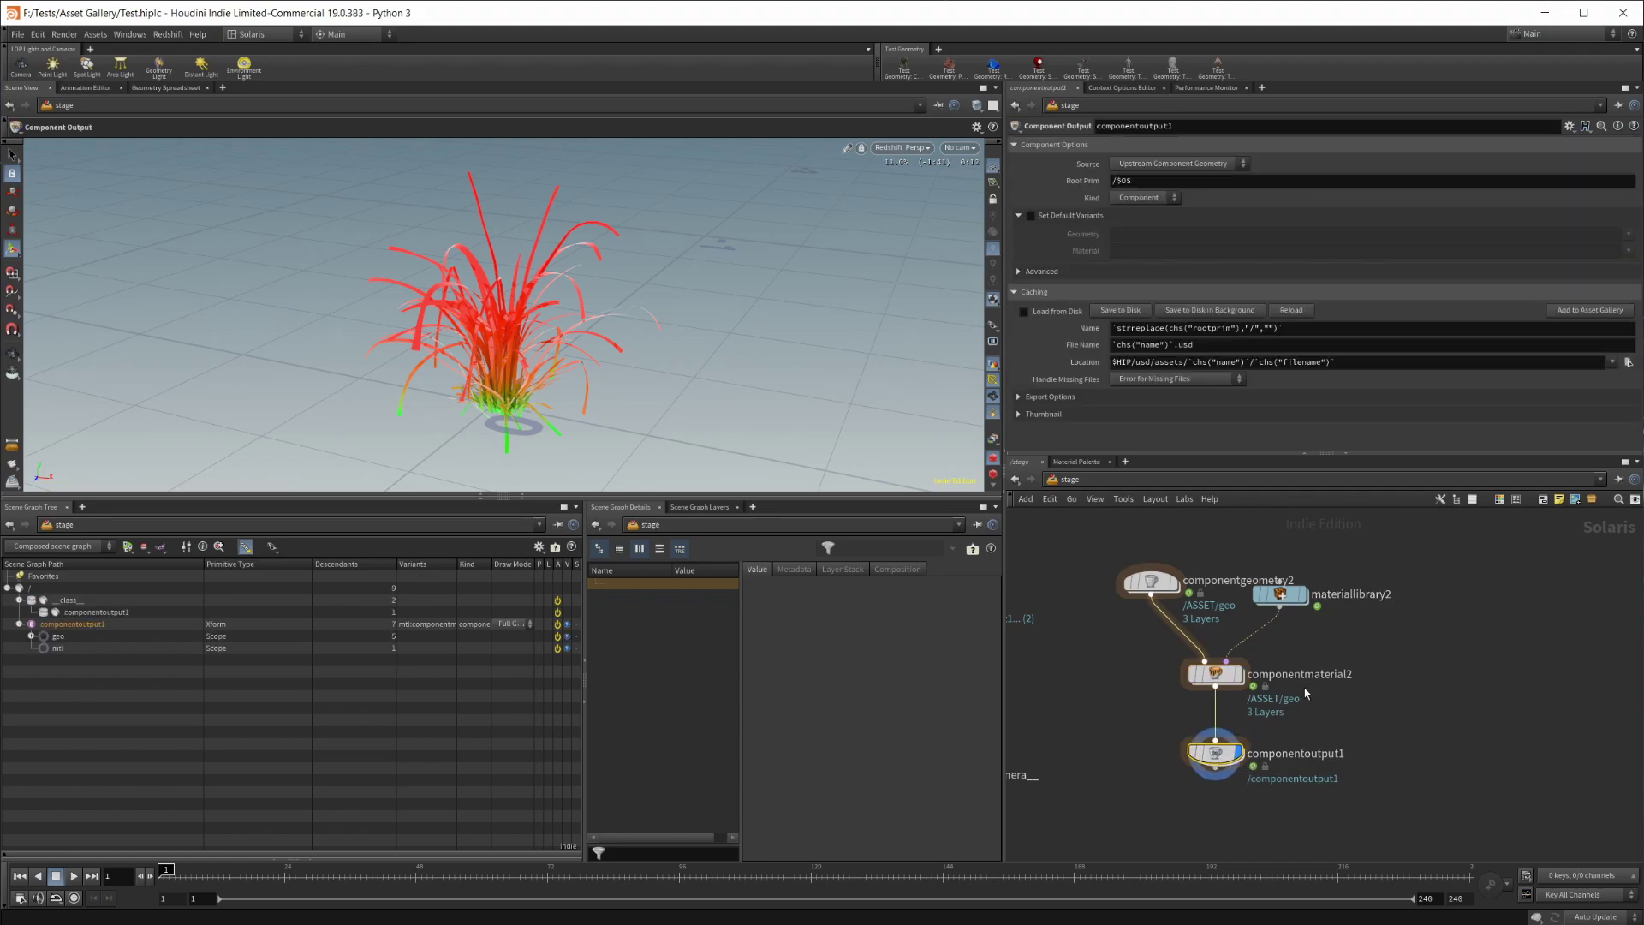
Switch the viewport from Redshift to the standard viewport display and open the contents of materiallibrary2
click(902, 148)
click(908, 198)
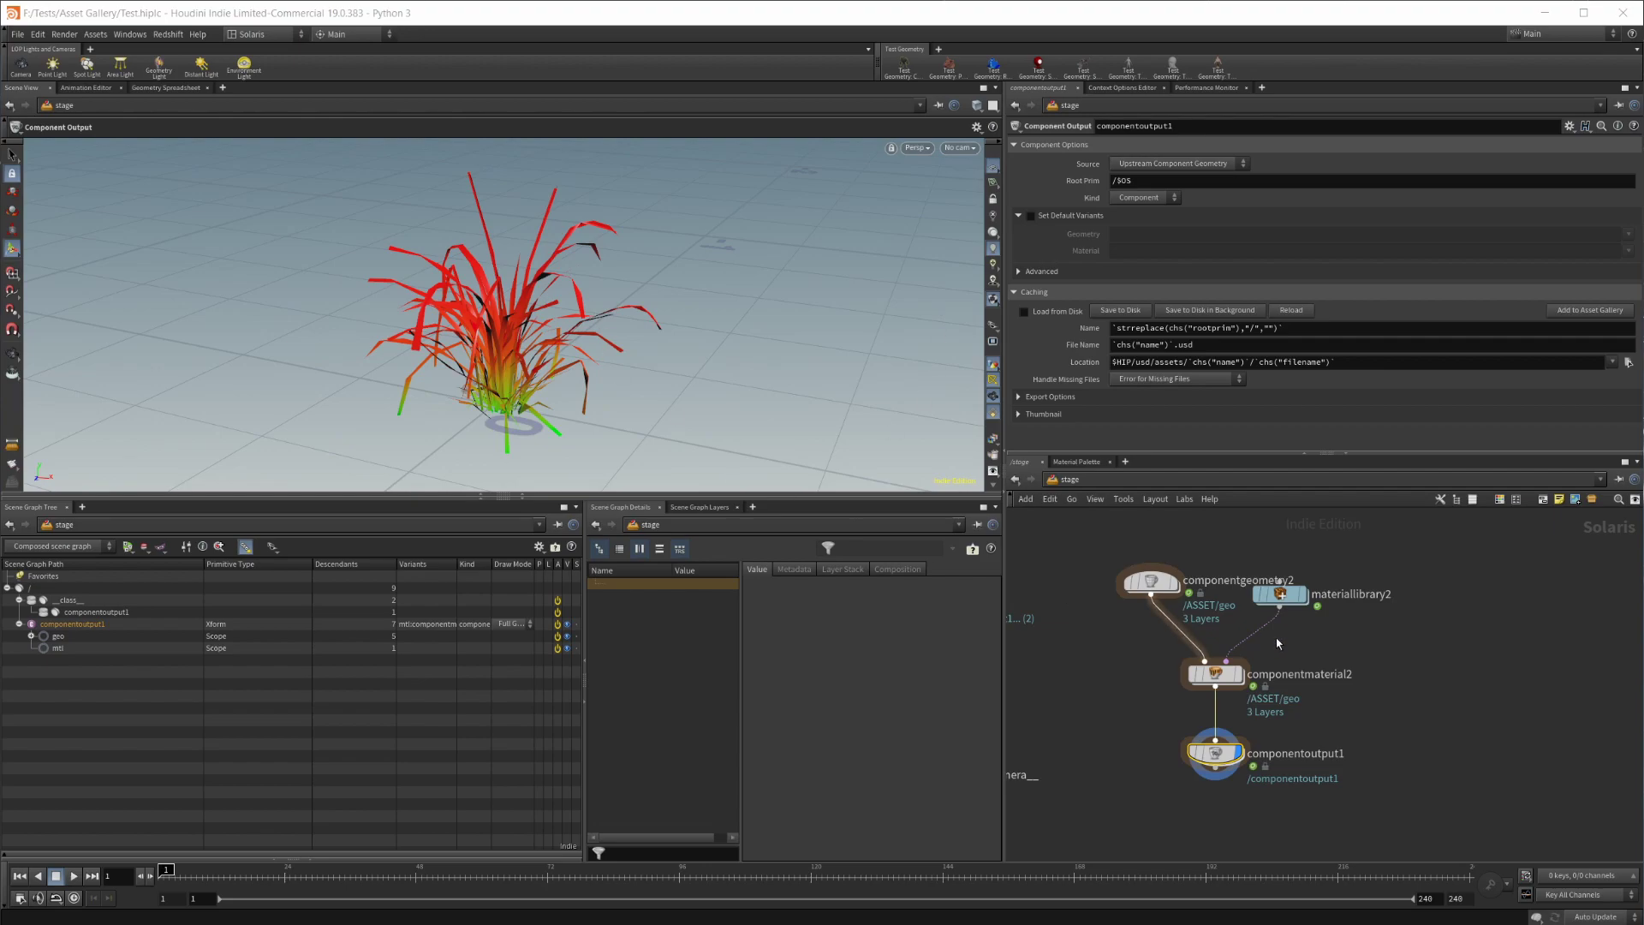
scroll(1390, 630, up, 3)
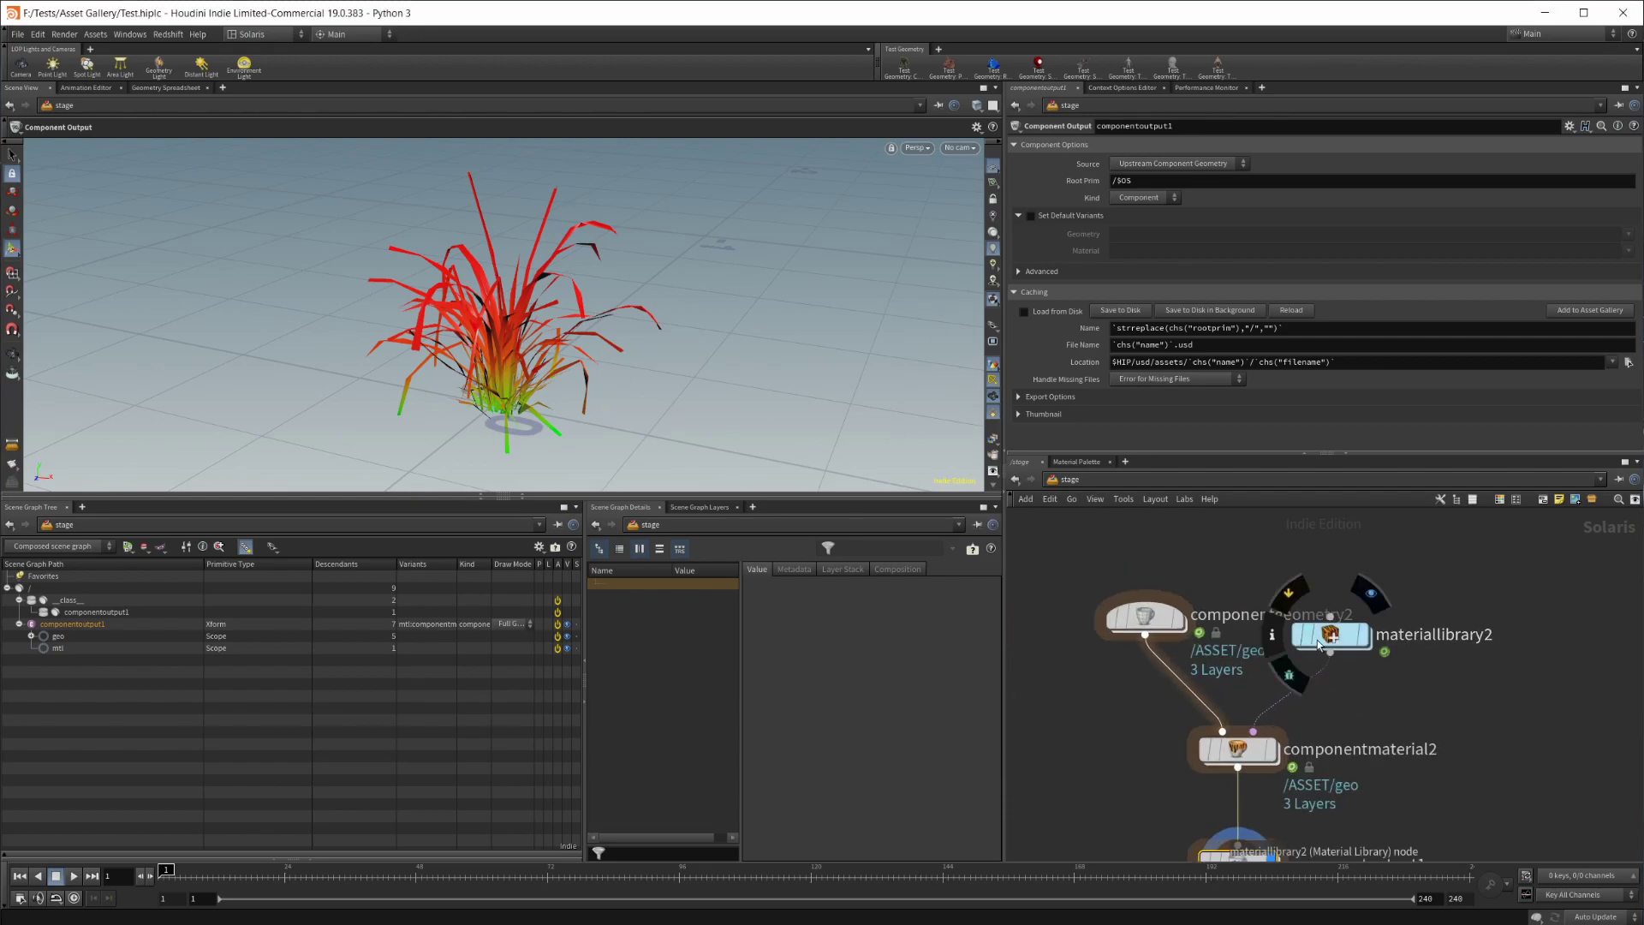
double_click(1328, 639)
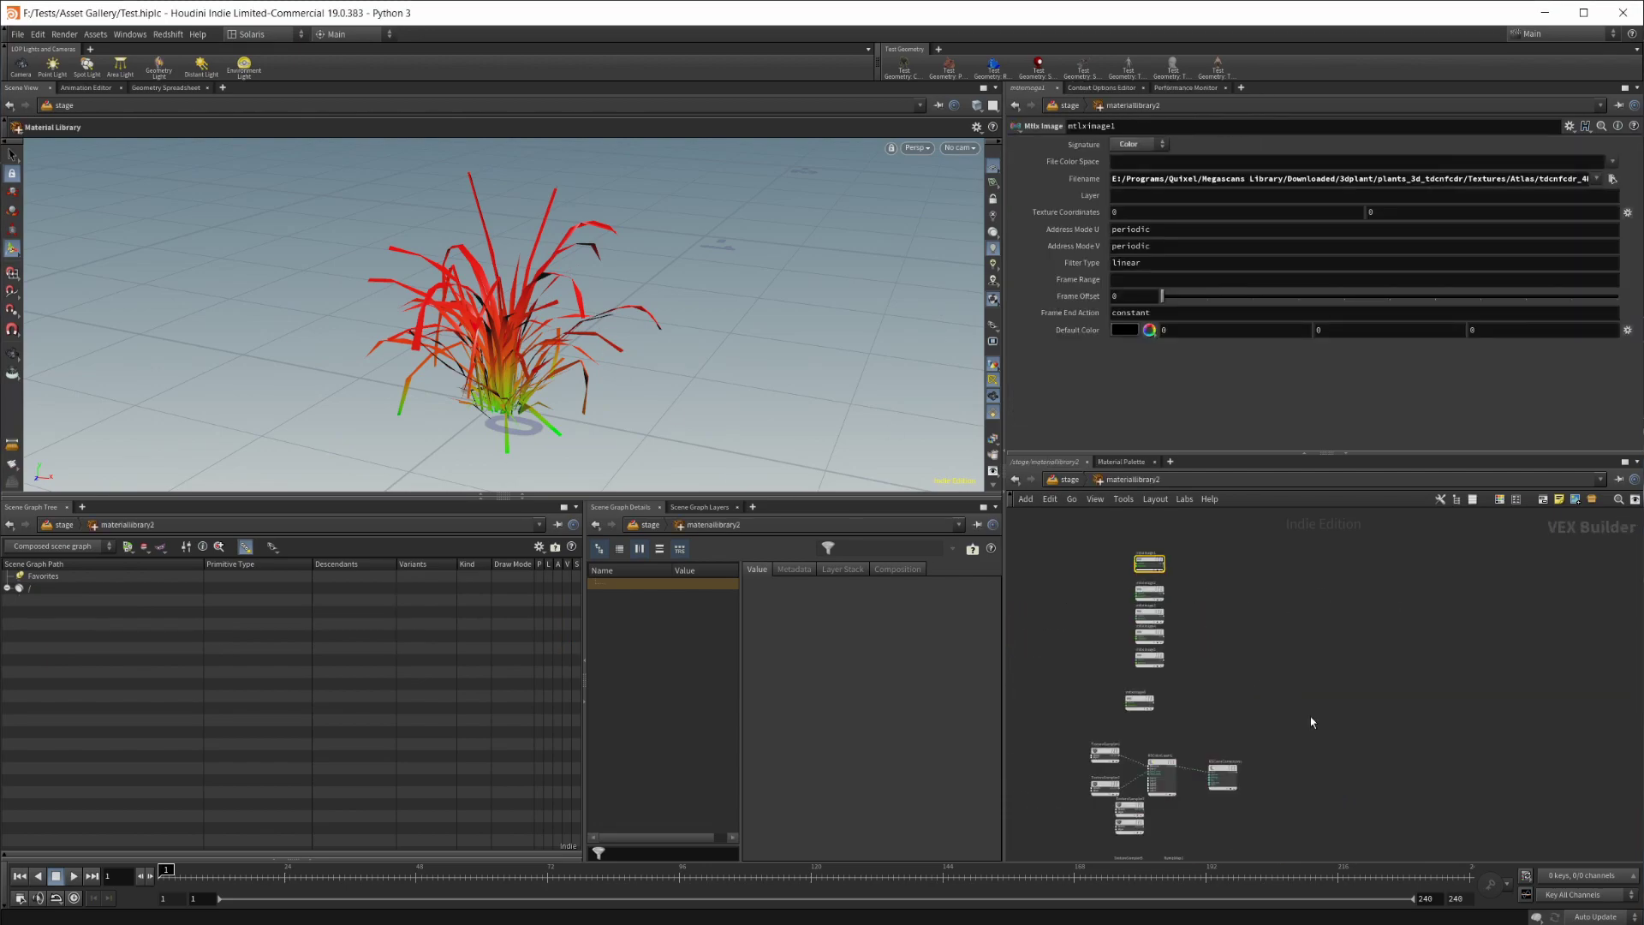
Examine the layout of the material network, including the six MtlX image nodes above the Redshift nodes
middle_drag(1341, 625, 1337, 746)
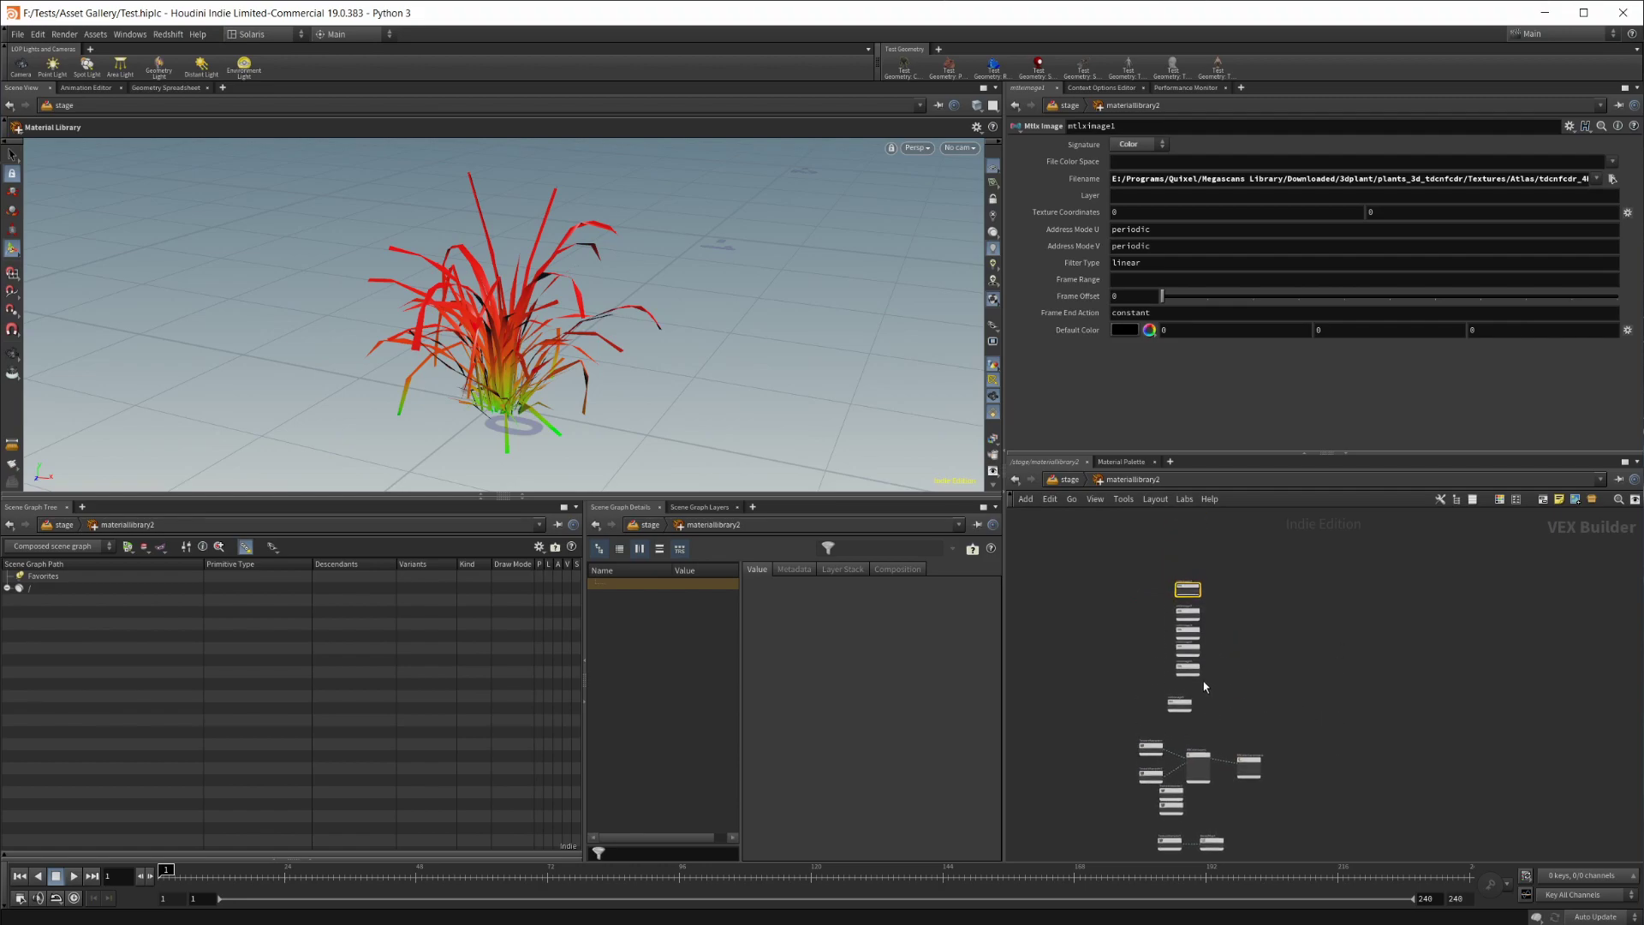
scroll(1203, 685, up, 3)
drag(1254, 757, 1104, 507)
middle_drag(1293, 648, 1157, 671)
scroll(1326, 708, down, 3)
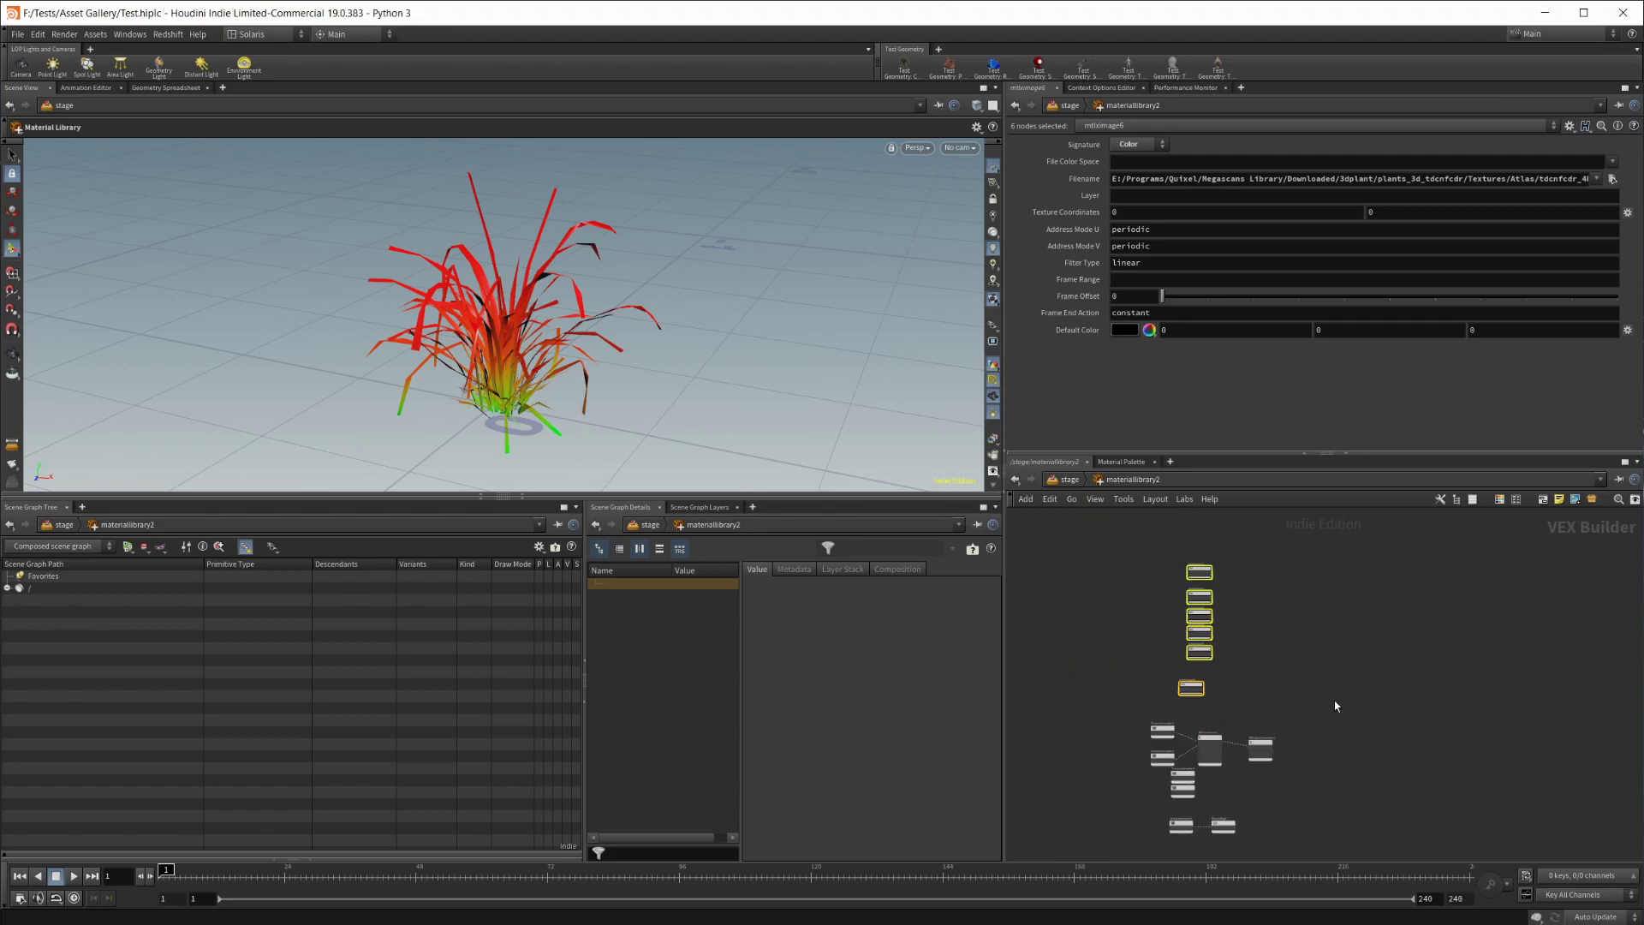
scroll(1241, 629, up, 5)
middle_drag(1264, 741, 1250, 783)
middle_drag(1266, 680, 1240, 666)
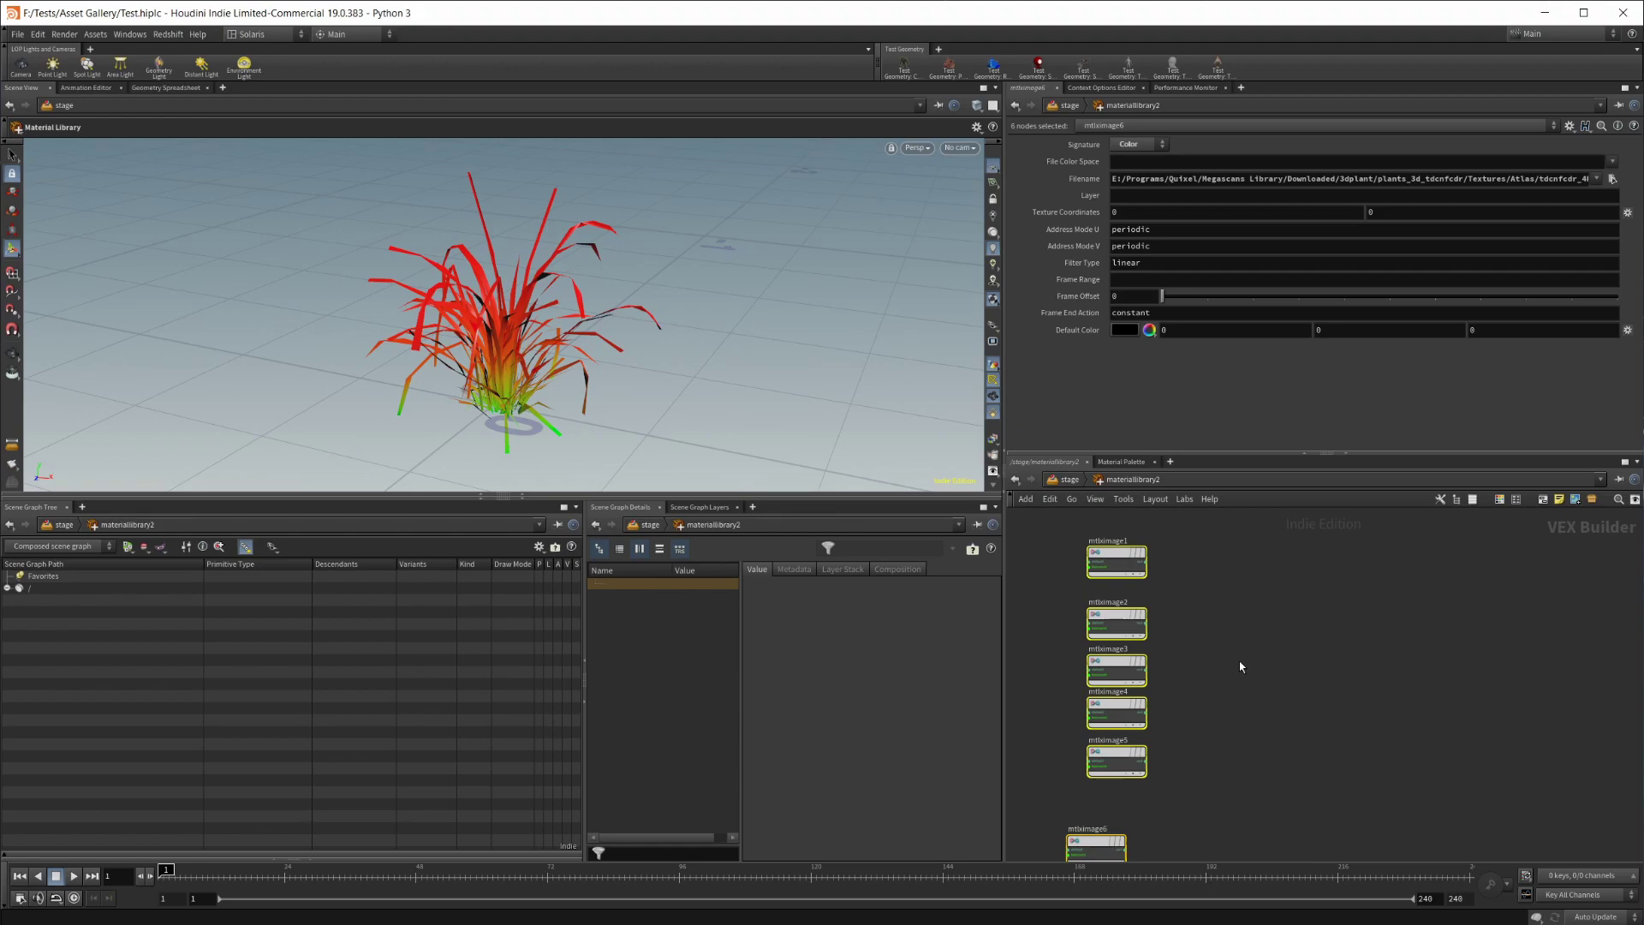
Add a Mtlx Multiply node beside the MtlX image nodes
key(Tab)
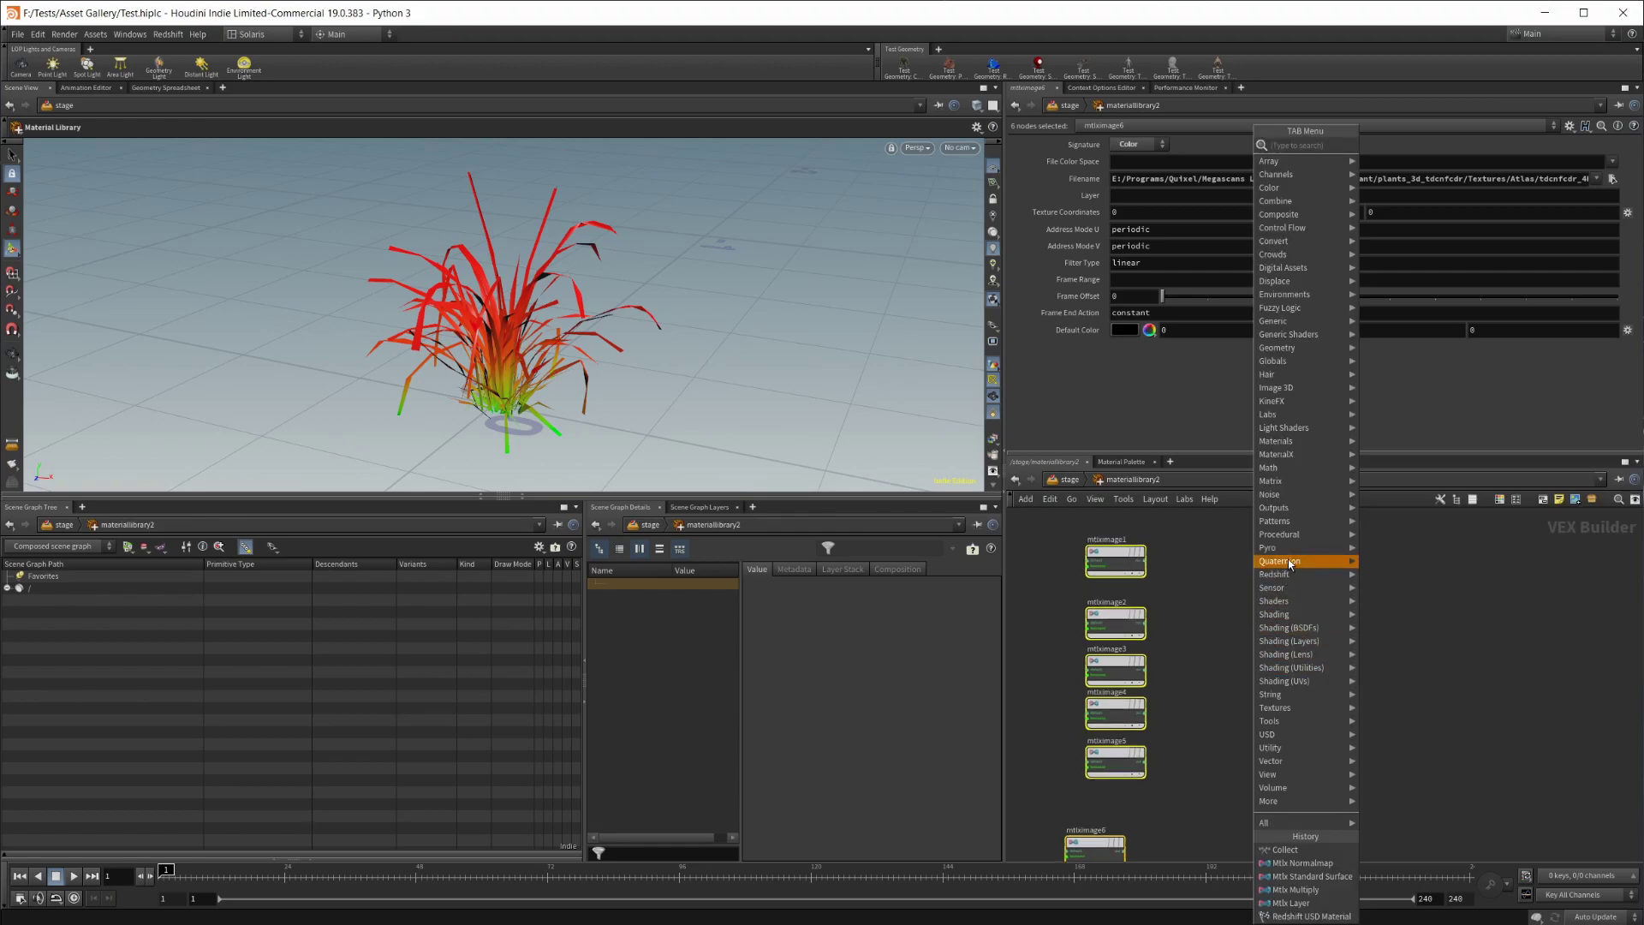
mouse_move(1296, 443)
mouse_move(1382, 482)
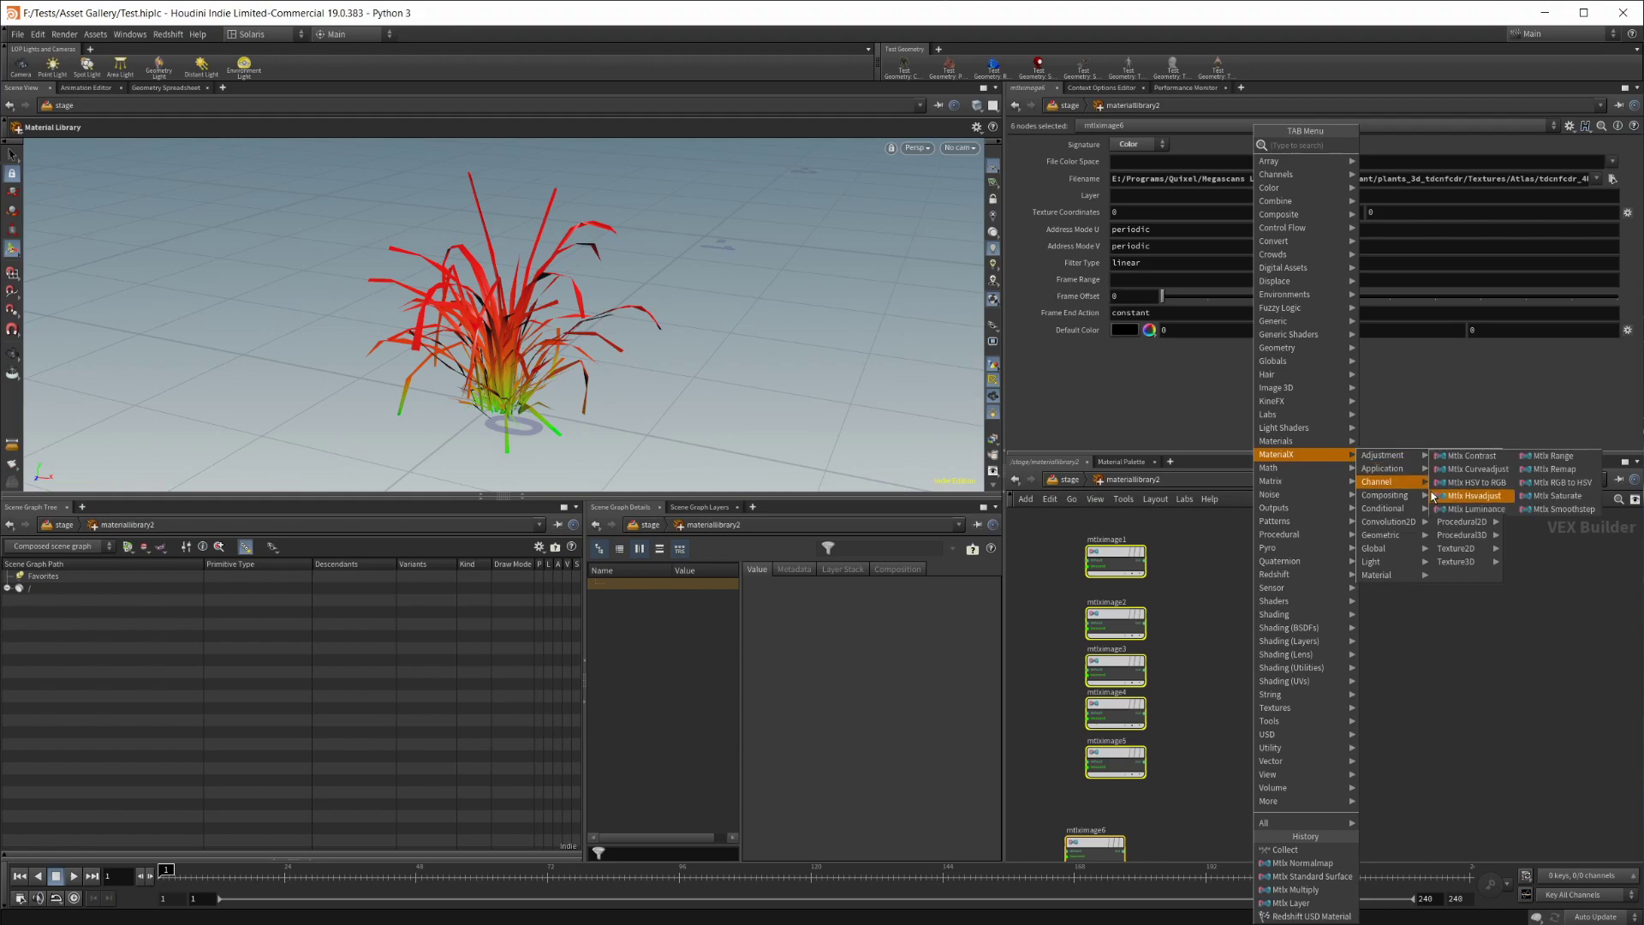
click(1169, 584)
key(Tab)
text(mult)
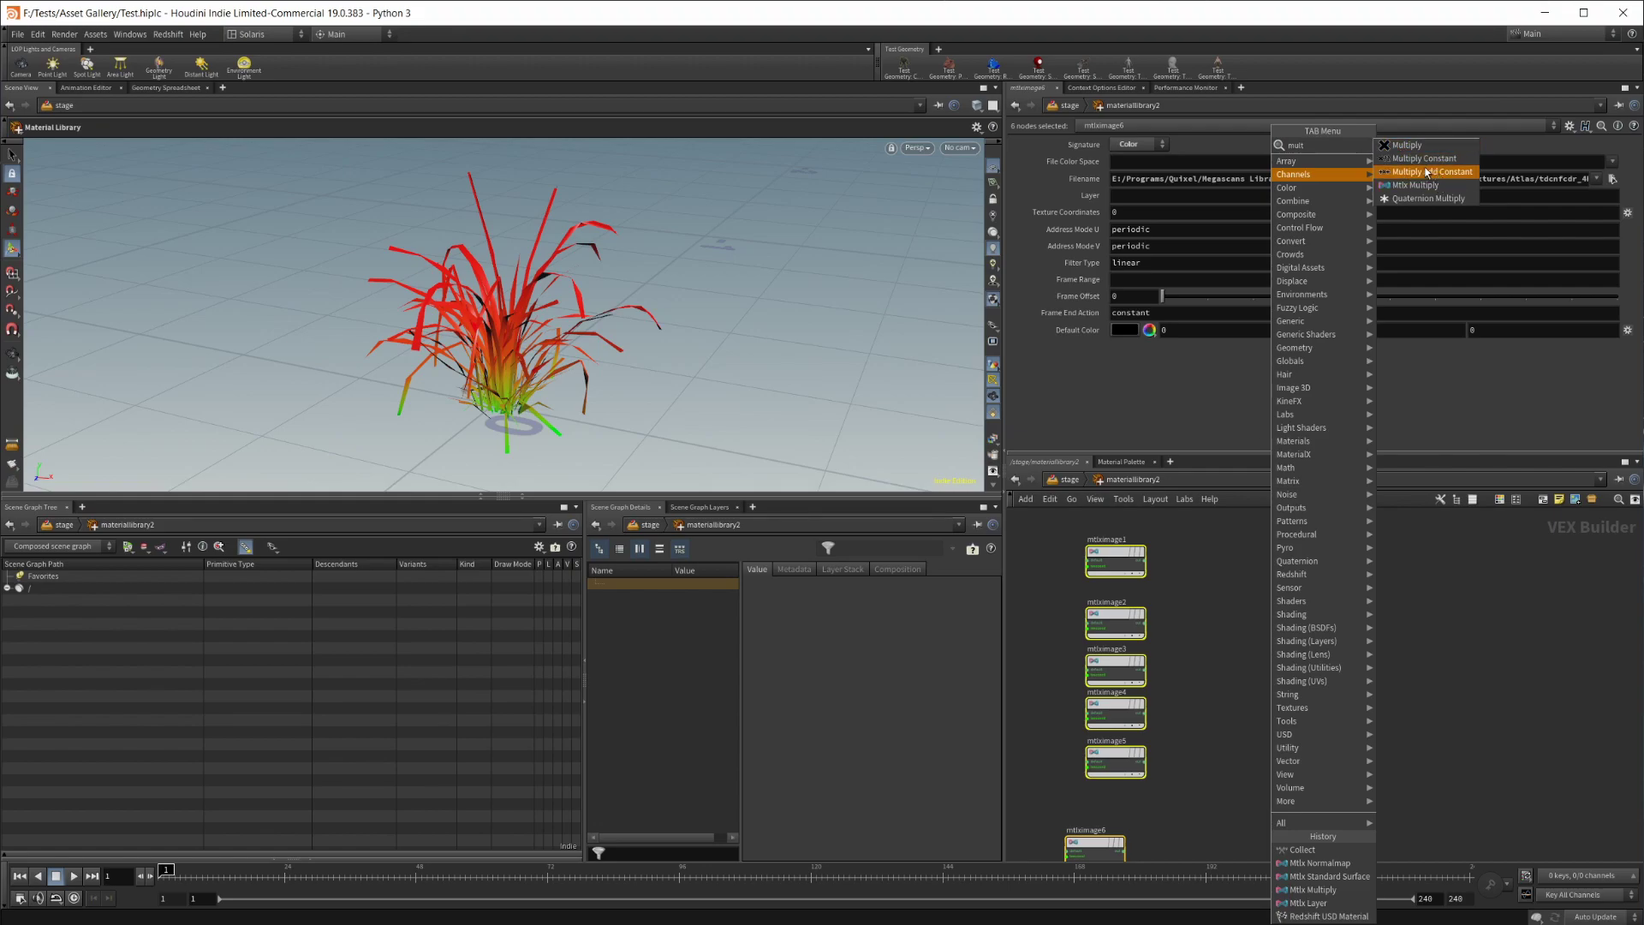
click(1418, 187)
click(1282, 638)
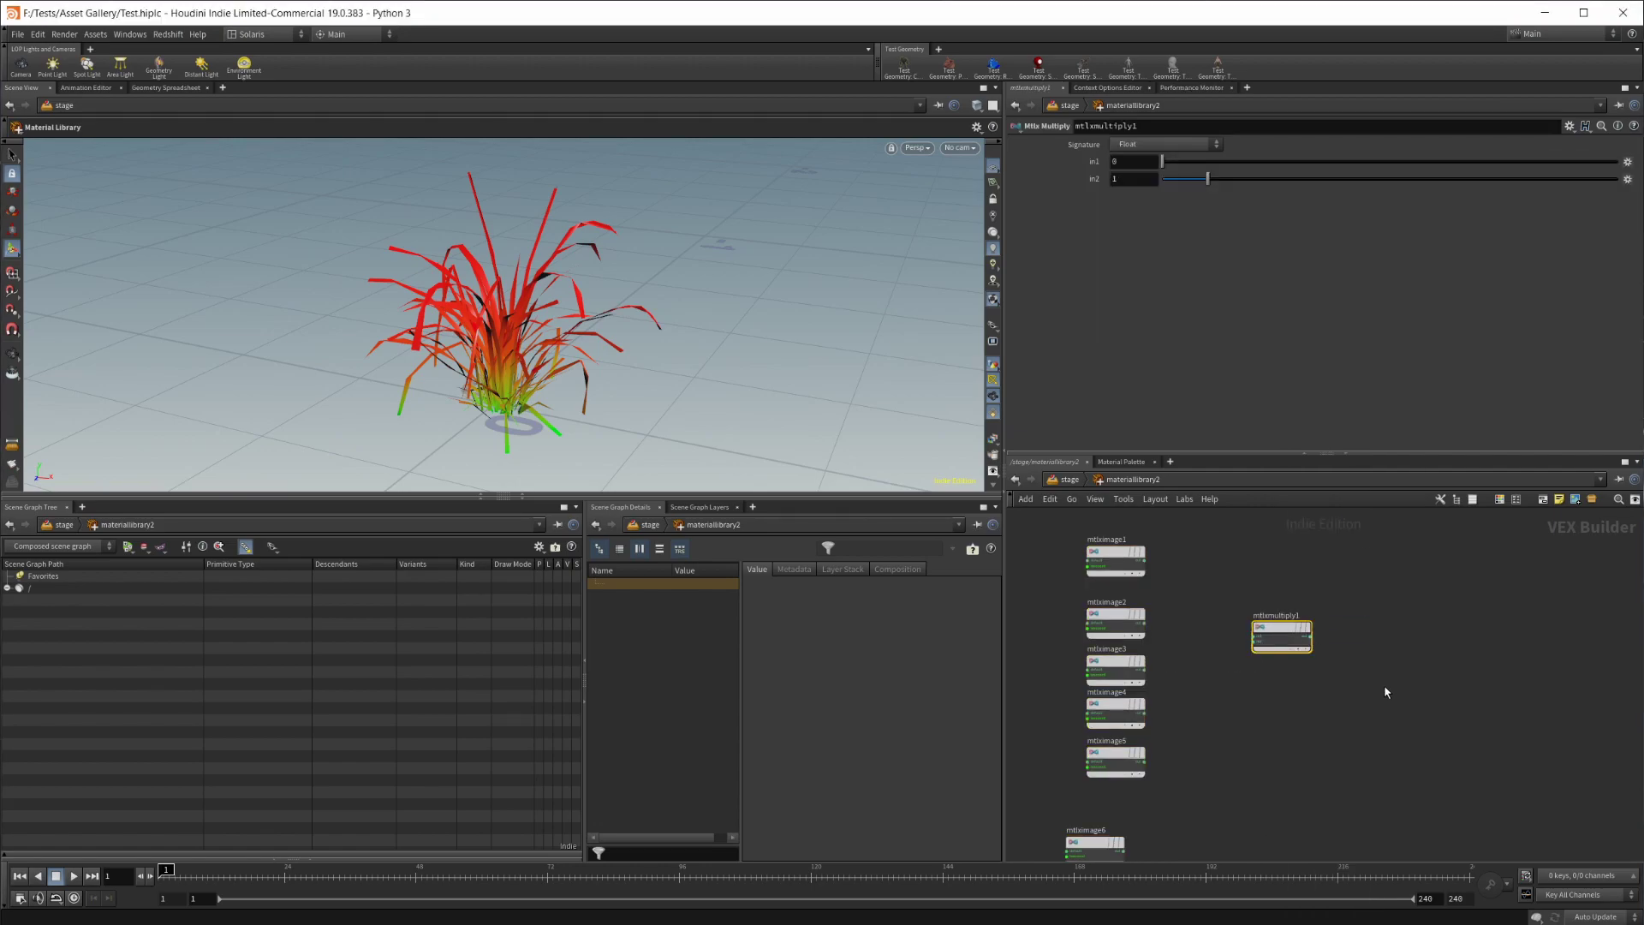
Examine the existing Redshift texture and shader nodes below the MtlX image nodes
scroll(1246, 781, down, 4)
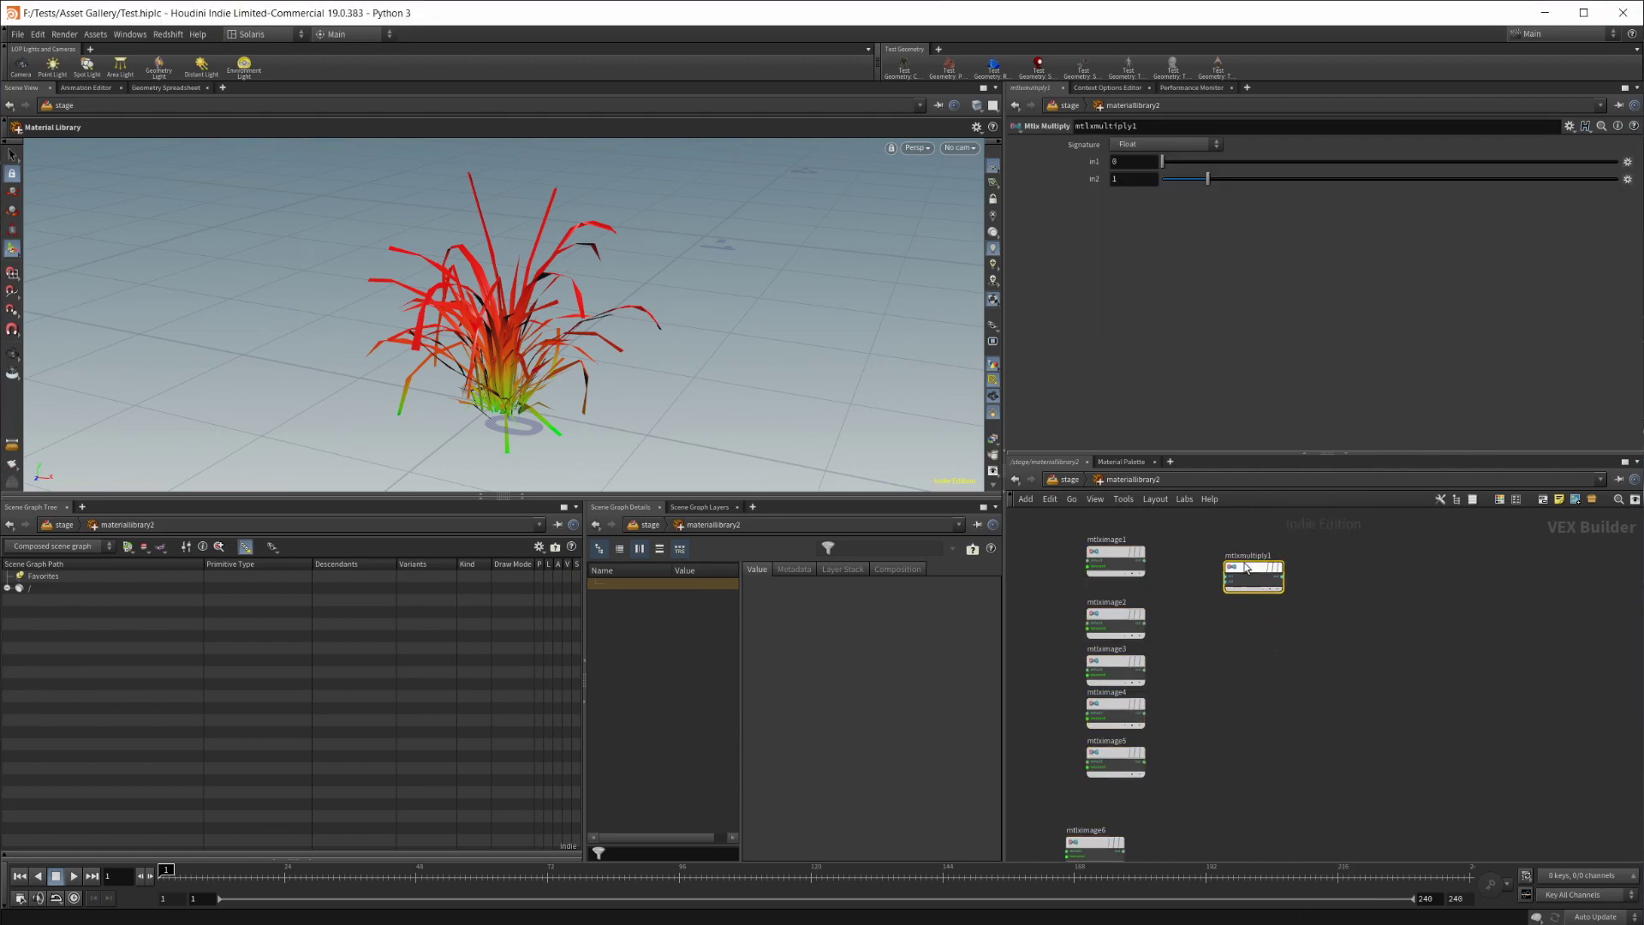
middle_drag(1307, 845, 1323, 587)
scroll(1318, 769, up, 3)
middle_drag(1255, 701, 1327, 794)
drag(1327, 788, 1118, 560)
click(1307, 728)
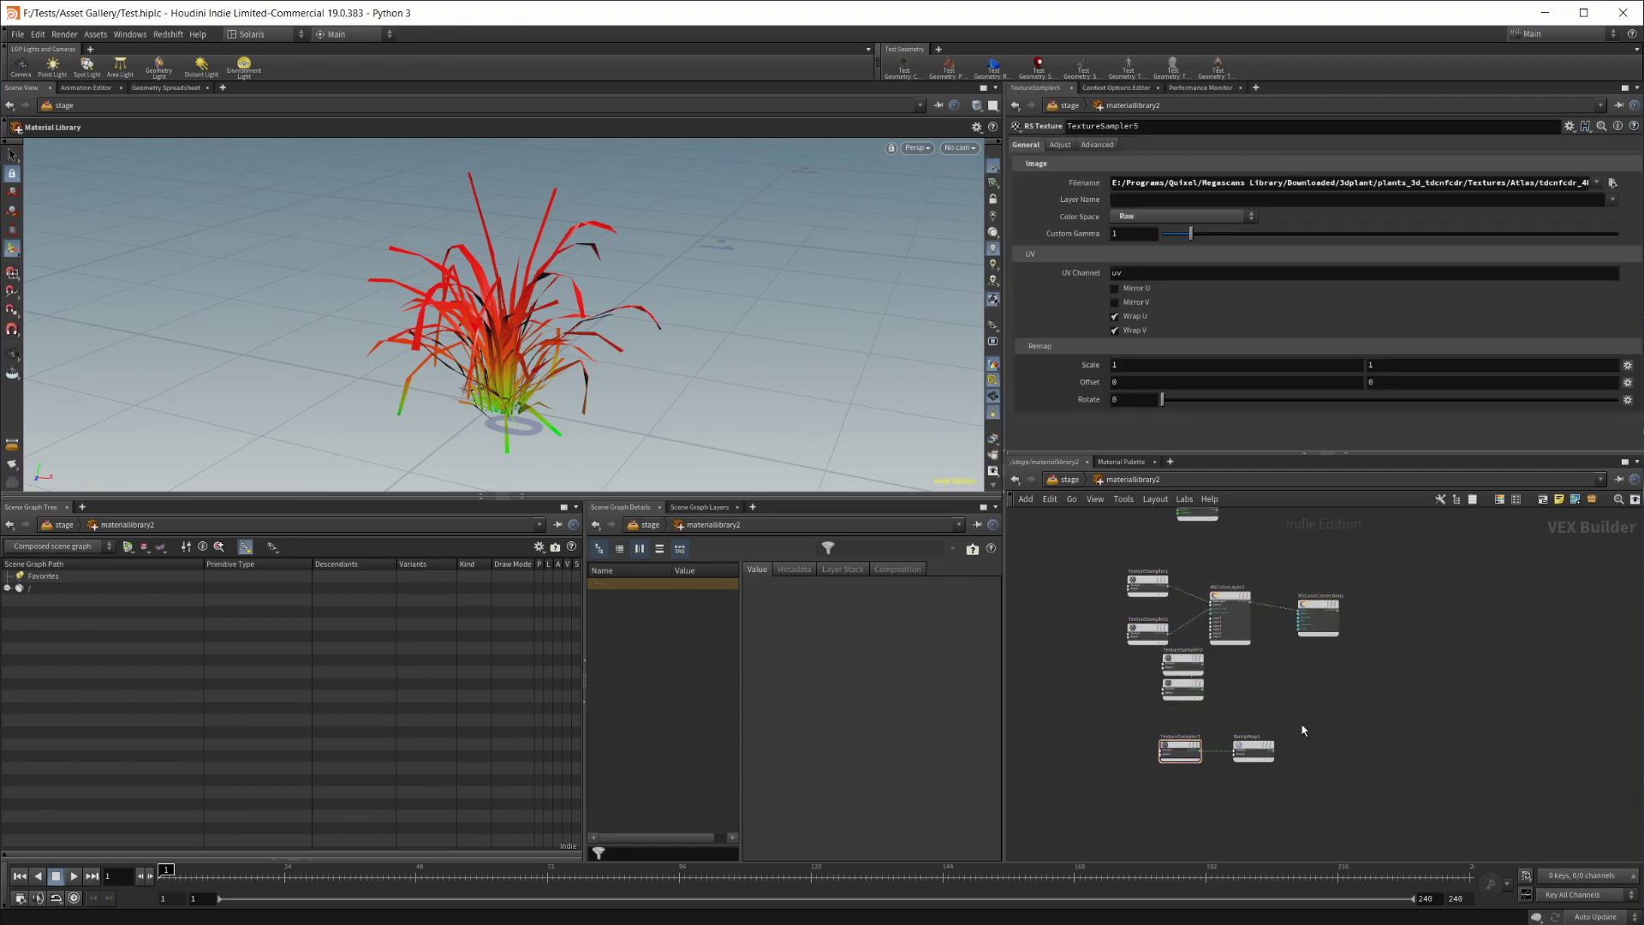
Add a Mtlx Standard Surface node beyond mtlxmultiply1
middle_drag(1358, 559, 1253, 789)
scroll(1164, 698, up, 3)
middle_drag(1232, 630, 1235, 776)
key(Tab)
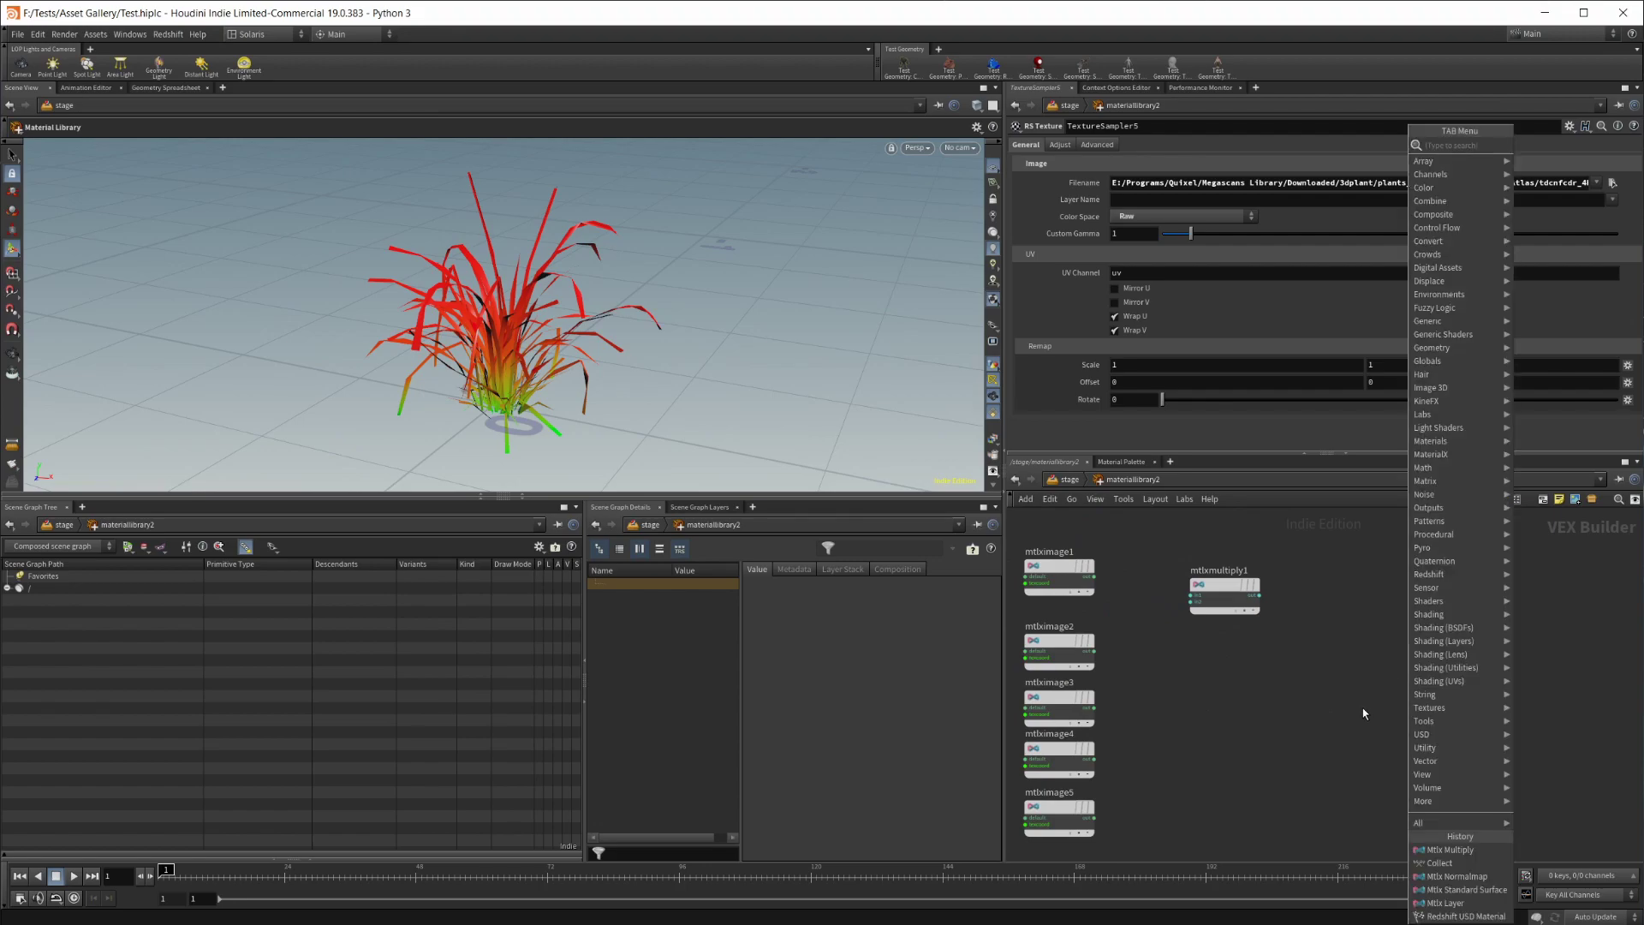
text(mtl)
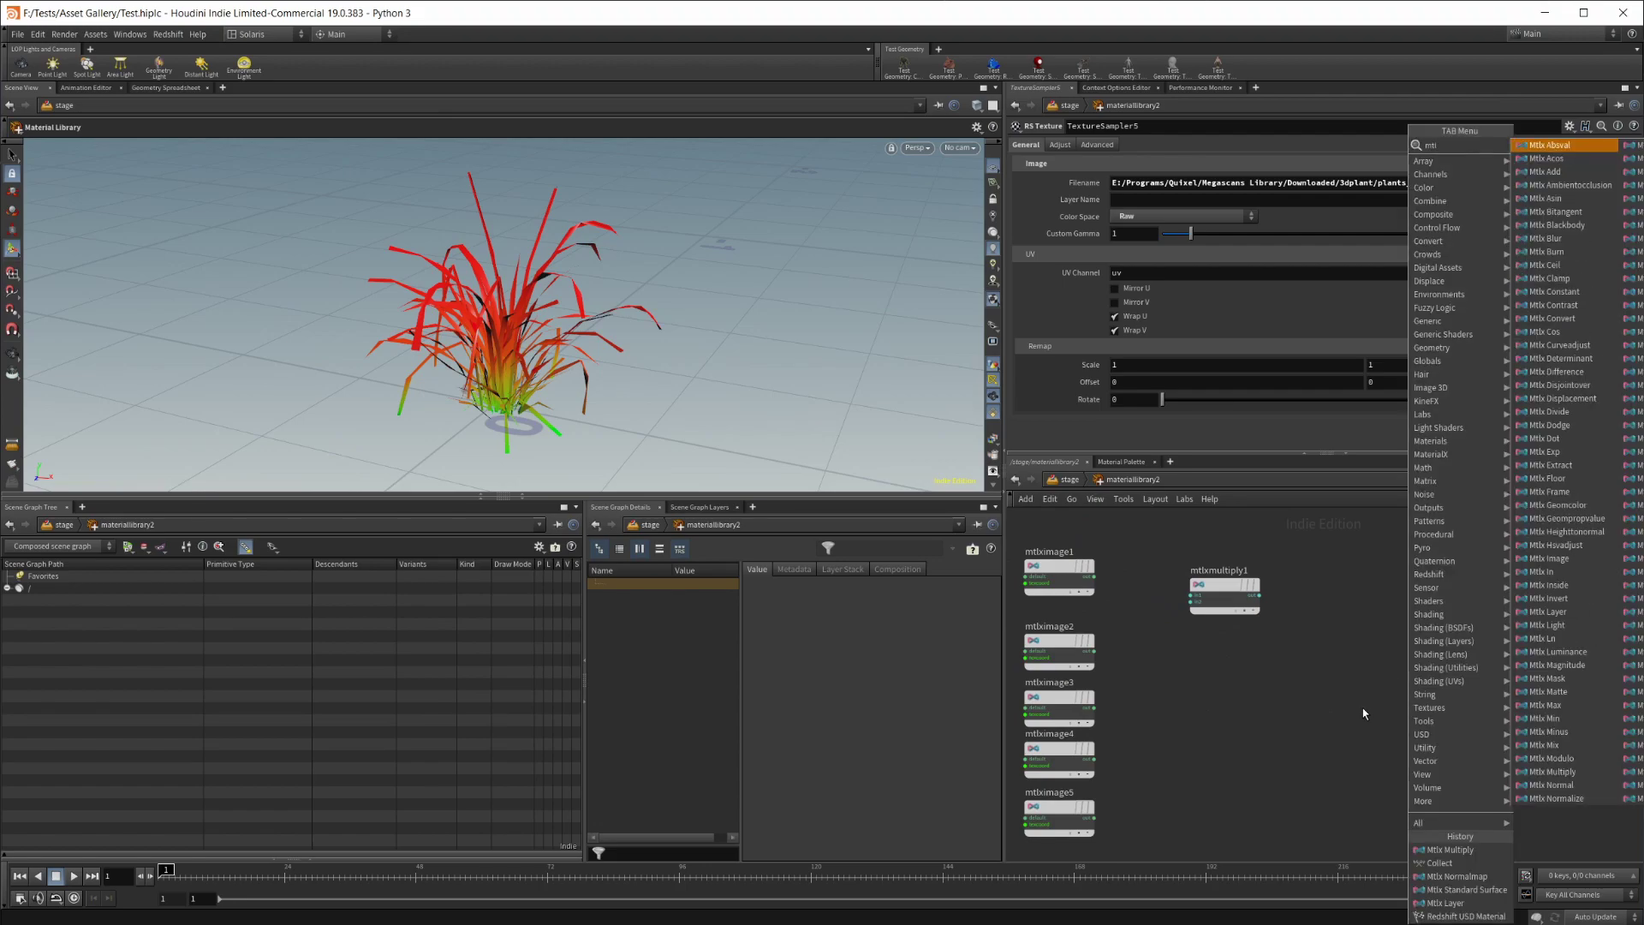
text( st)
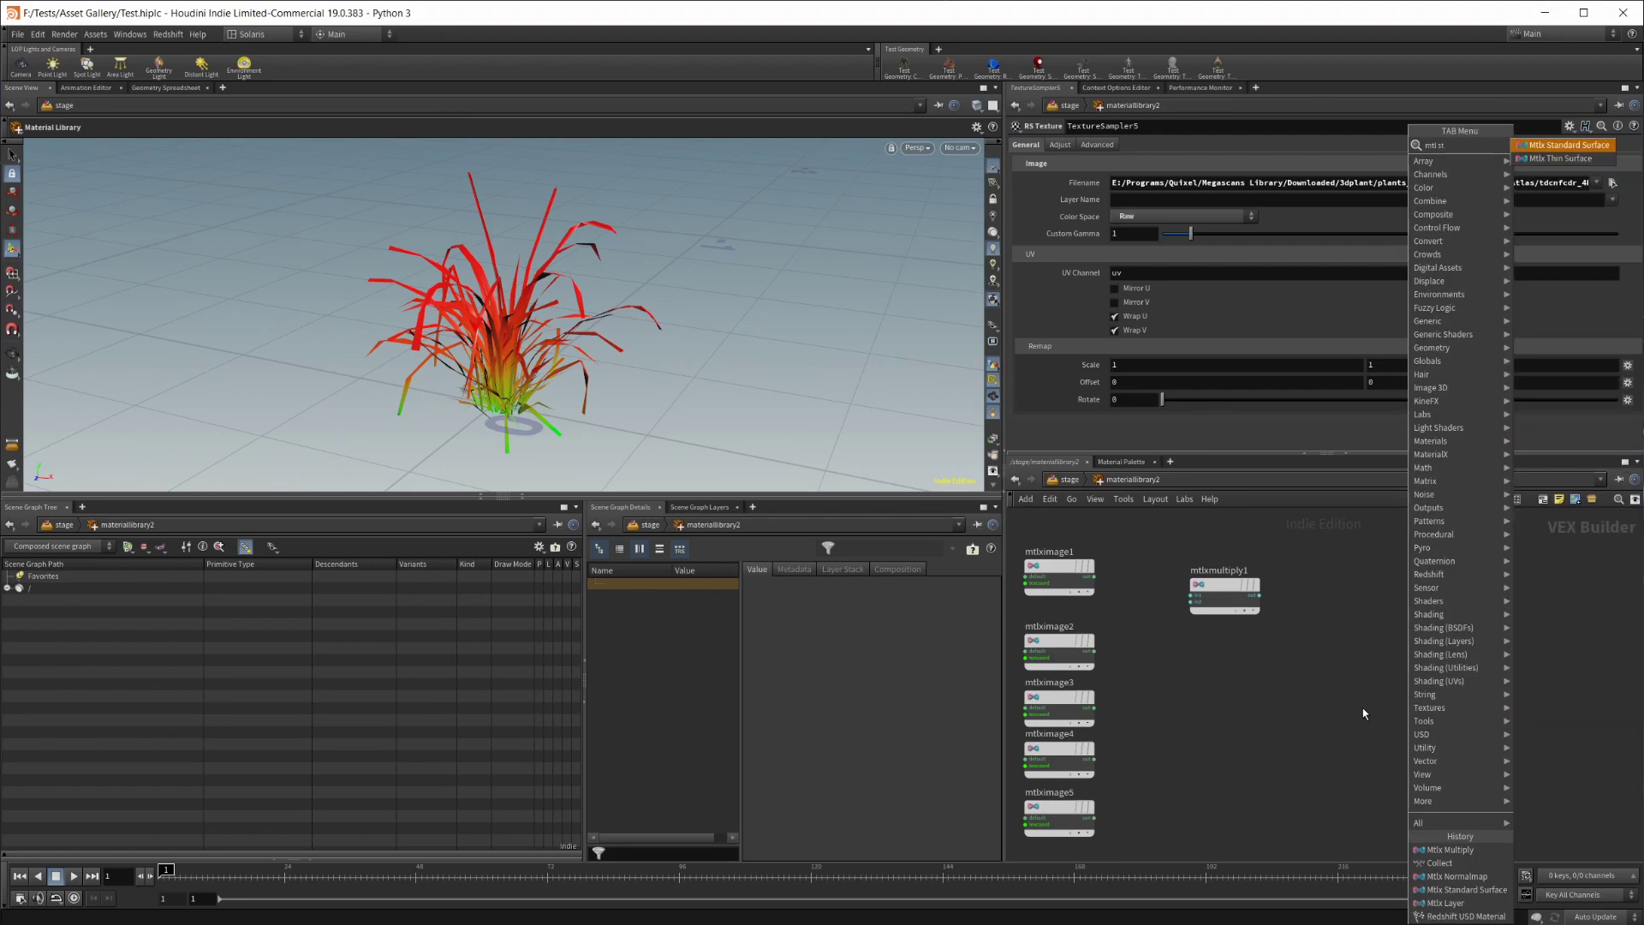
key(Return)
click(1449, 625)
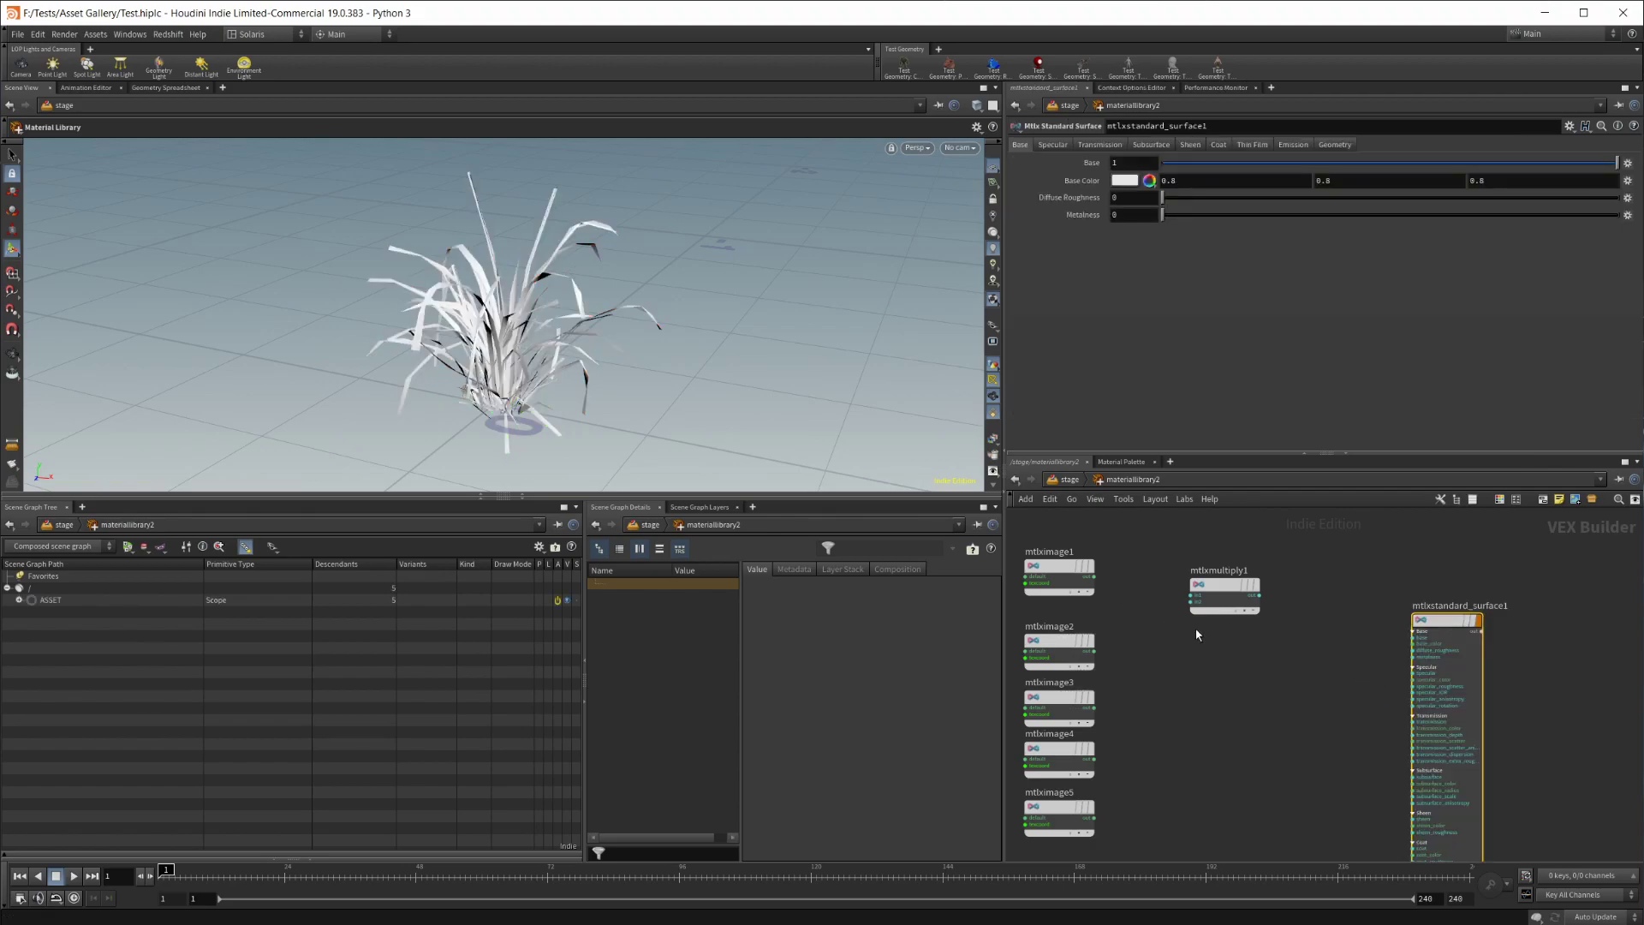
Connect mtlximage1 to in1 and mtlximage2 to in2 of mtlxmultiply1
scroll(1156, 591, up, 3)
drag(1117, 577, 1256, 603)
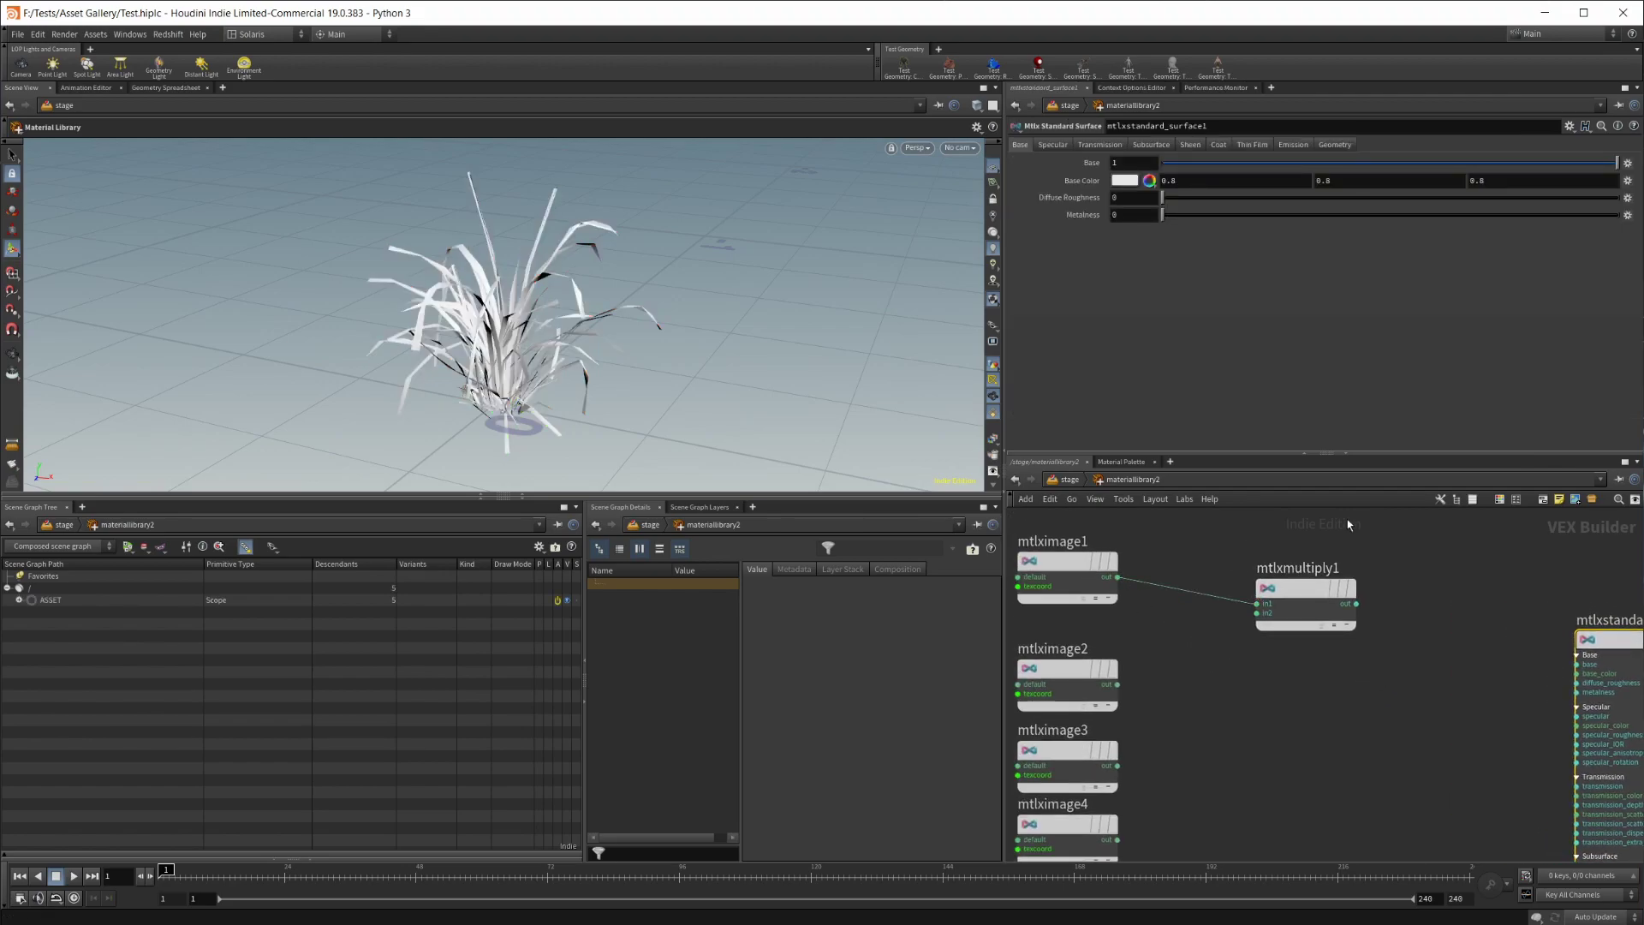
click(1053, 567)
mouse_move(1117, 684)
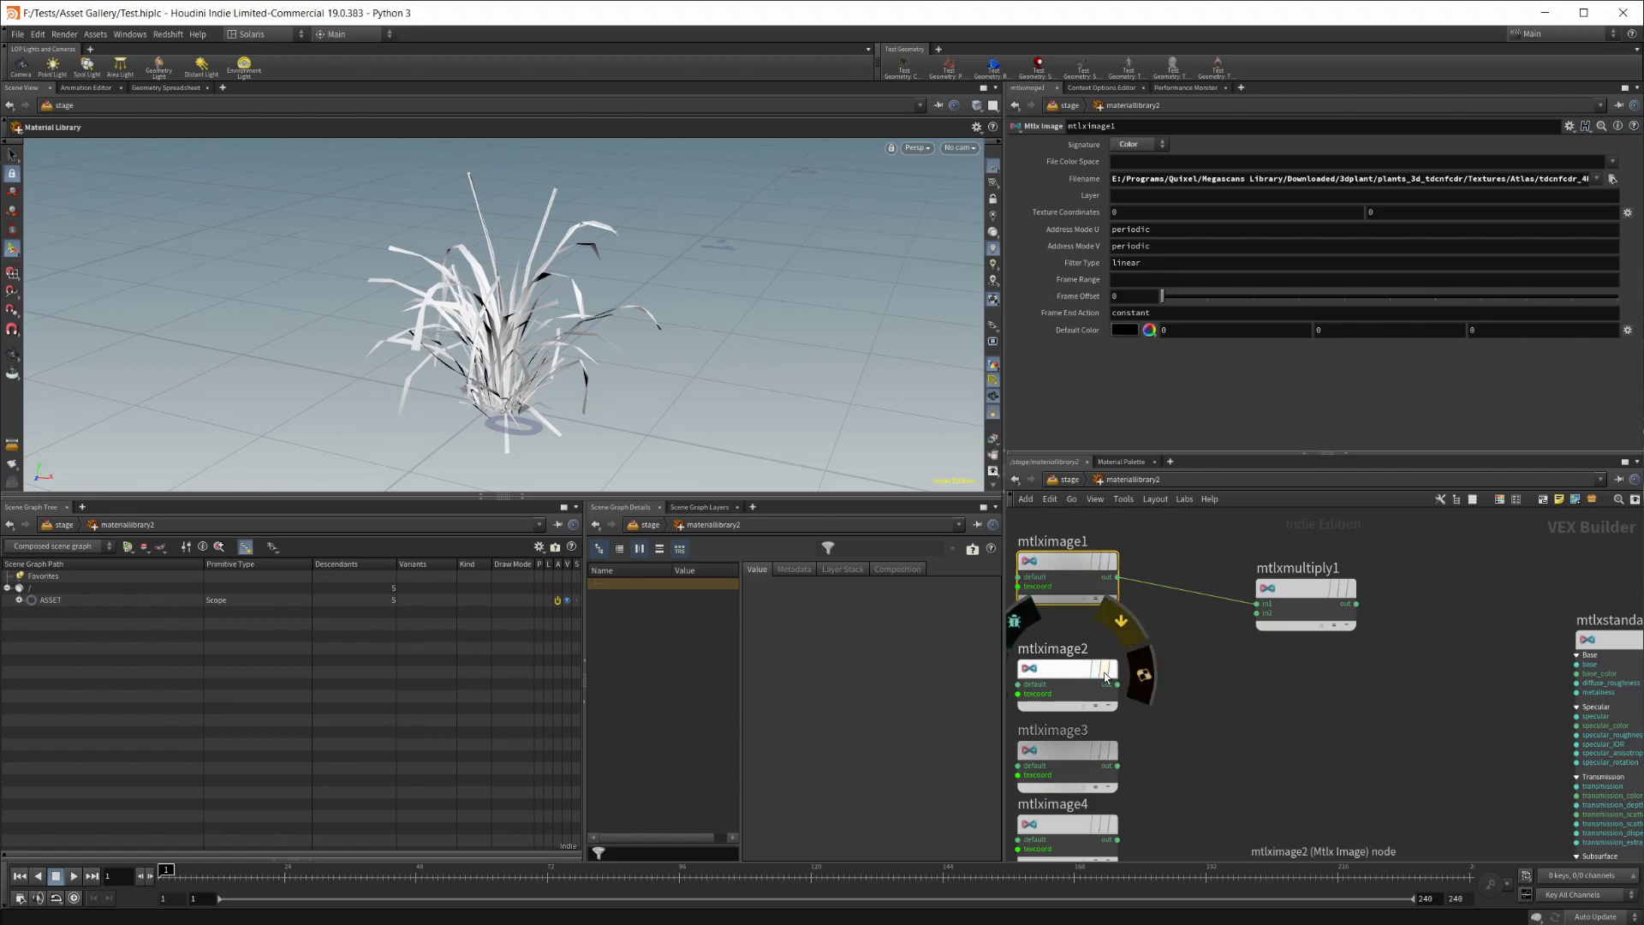
drag(1118, 685, 1256, 613)
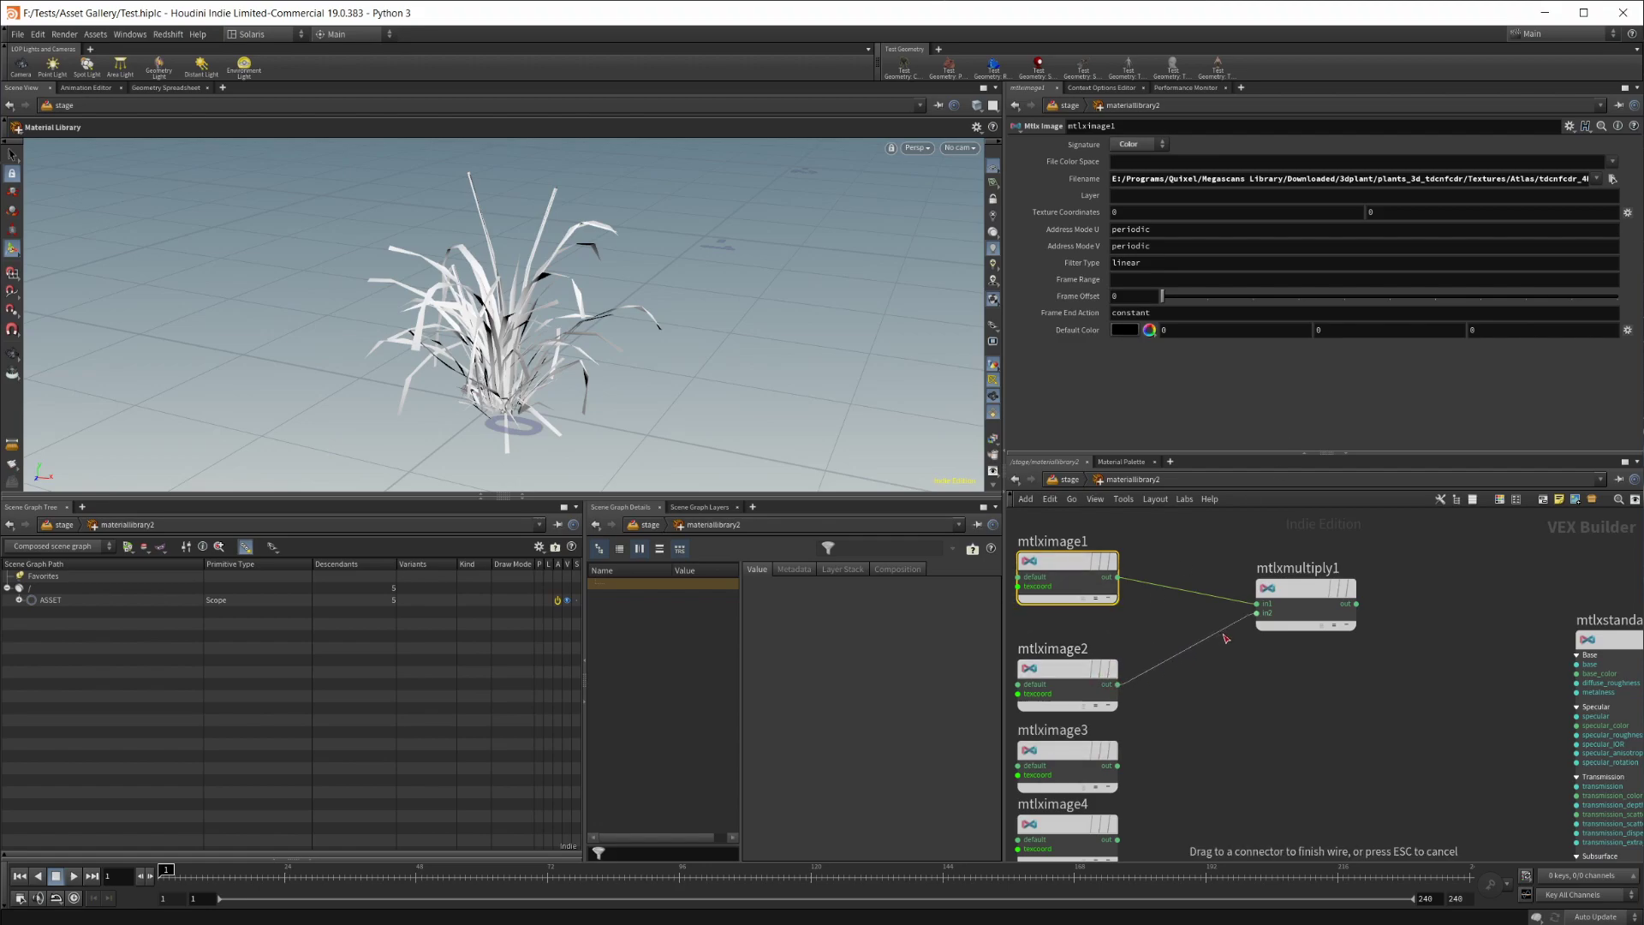
Connect the mtlxmultiply1 output to the base_color input of mtlxstandard_surface1
middle_drag(1261, 671, 1168, 675)
click(1254, 625)
drag(1267, 610, 1485, 678)
Check the texture file of mtlximage3 and connect its output to specular_roughness on mtlxstandard_surface1
middle_drag(1365, 784, 1457, 677)
click(1073, 649)
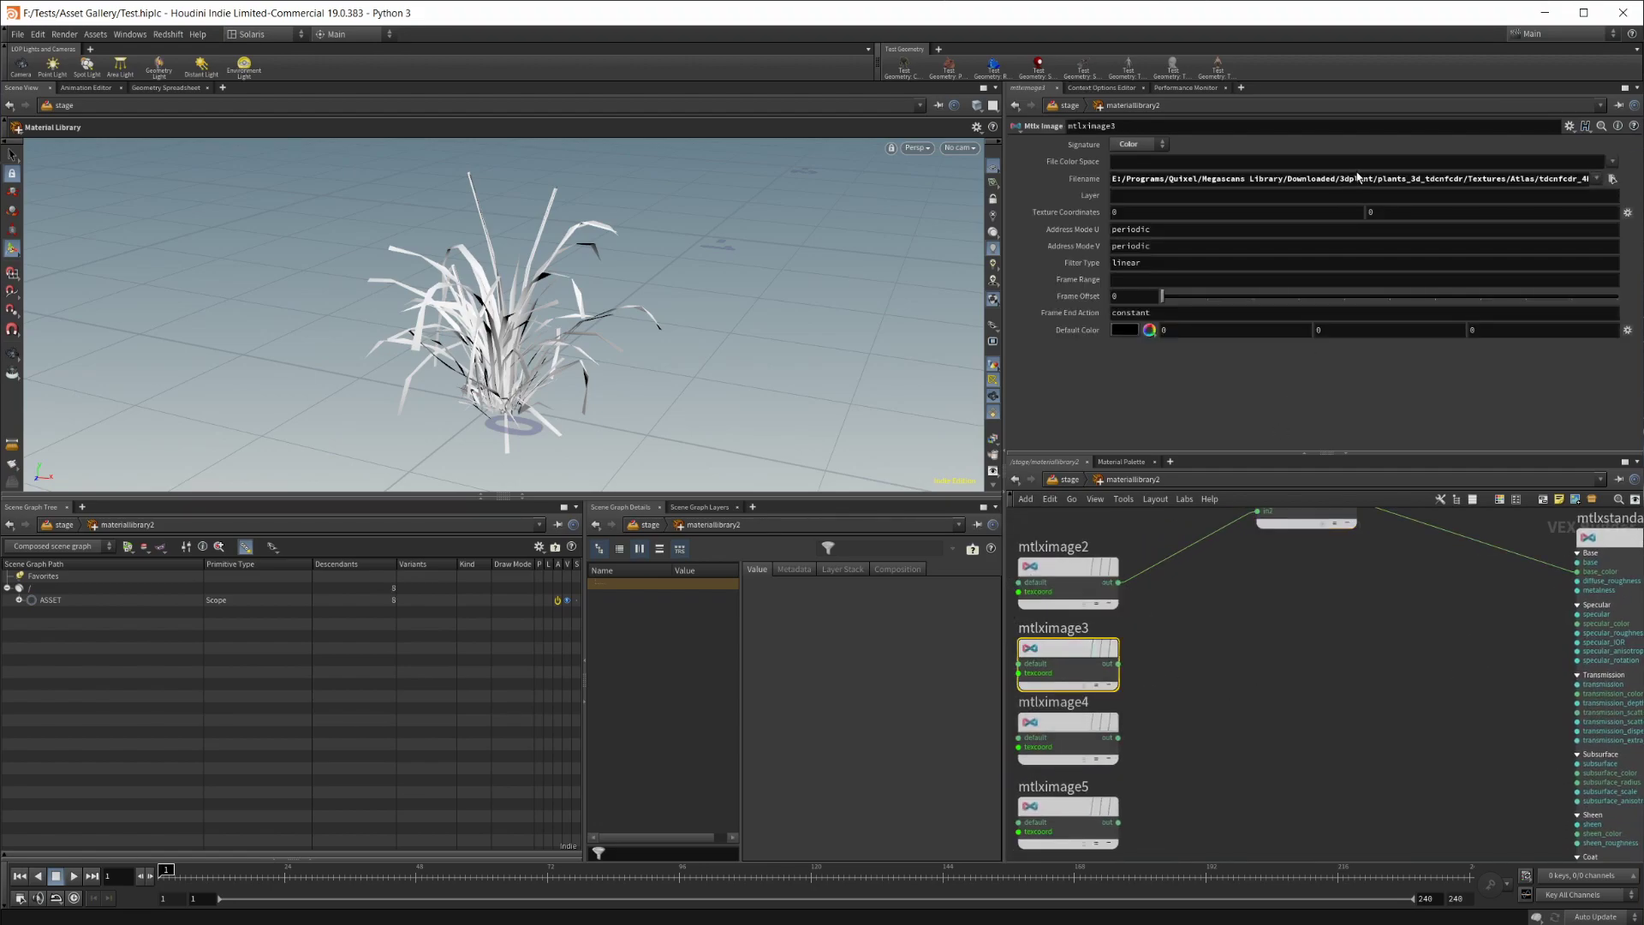
click(1386, 183)
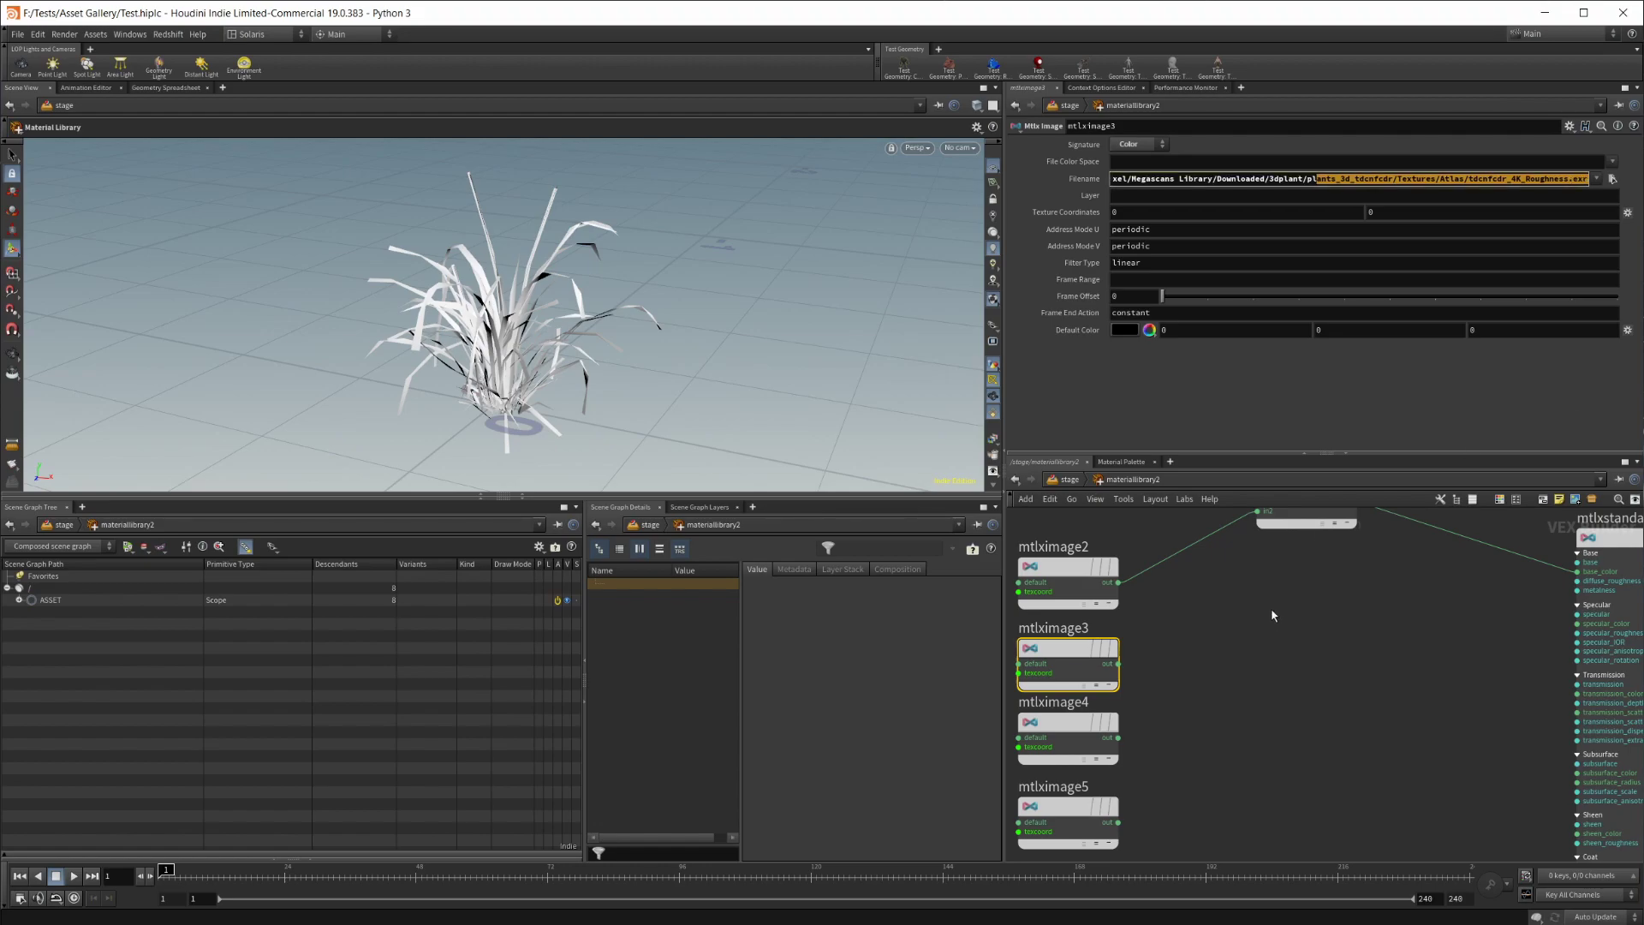
click(1118, 665)
middle_drag(1432, 642, 1293, 654)
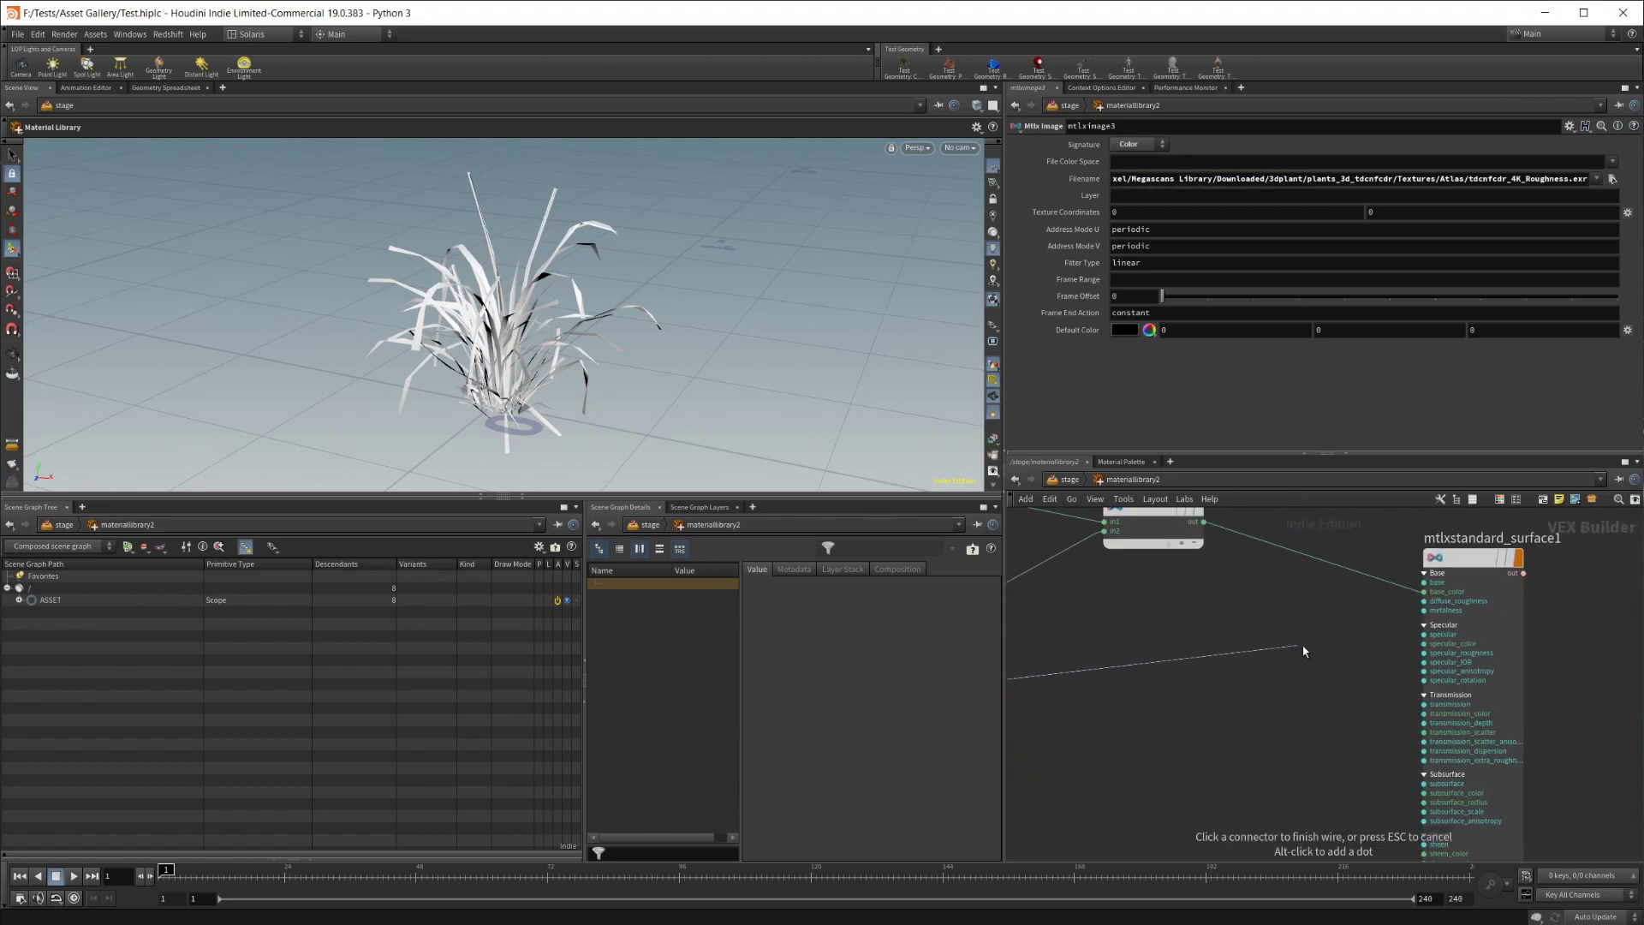
click(1423, 654)
Check the texture file of mtlximage4 and delete that translucency image node
middle_drag(1047, 794, 1305, 686)
click(1174, 642)
middle_drag(1402, 670, 1342, 678)
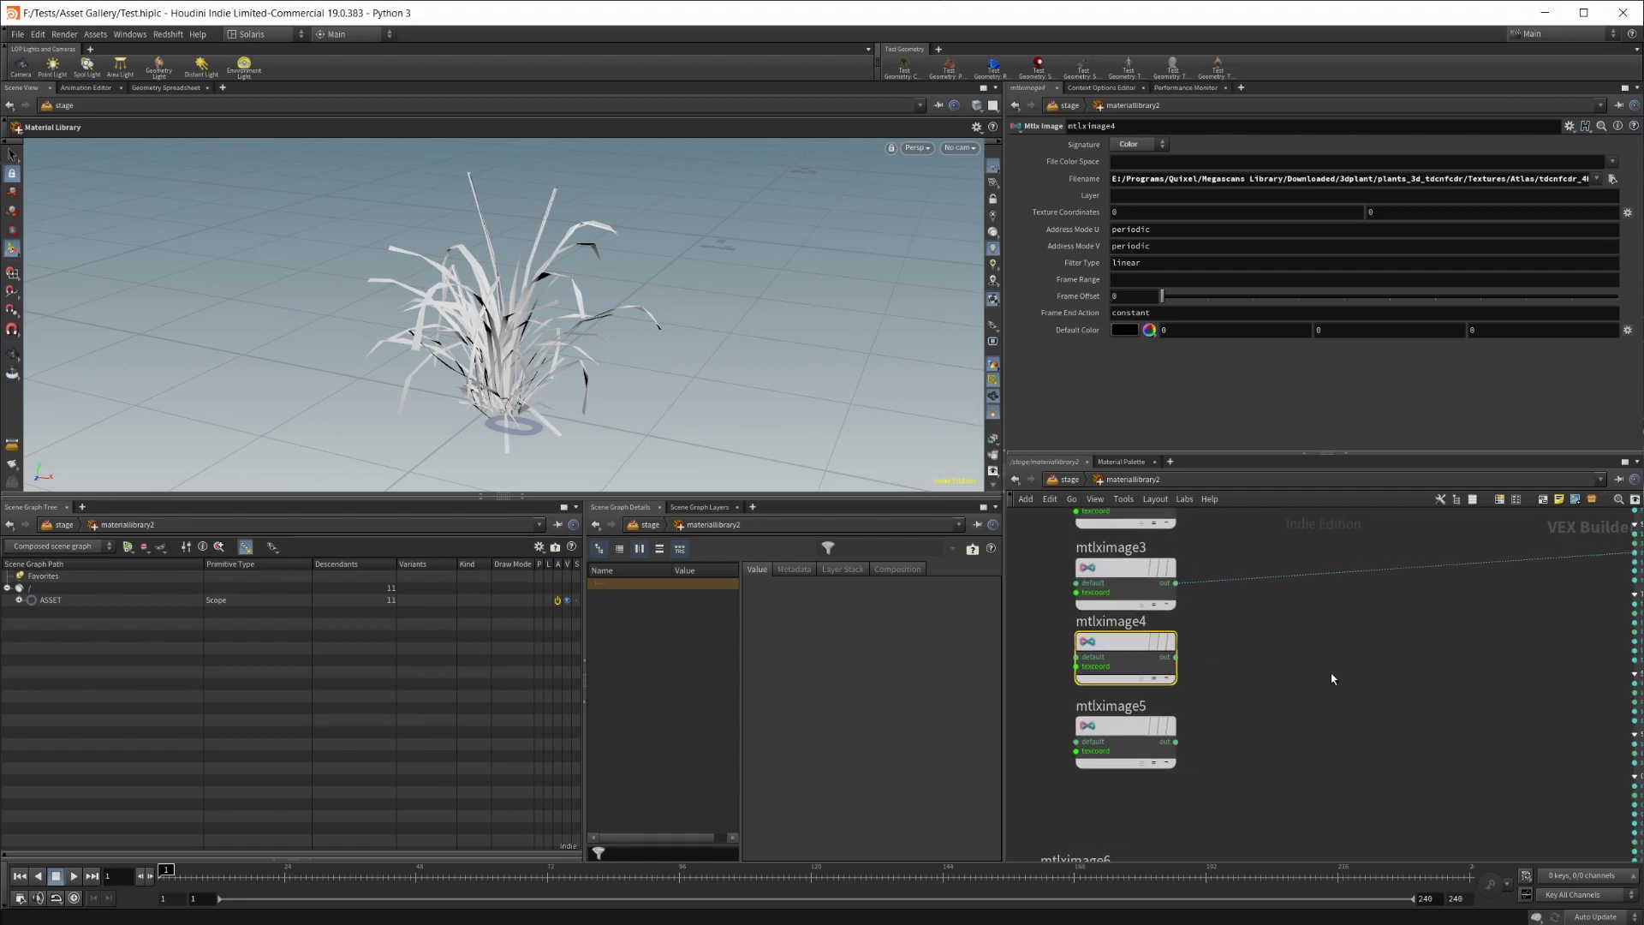
drag(1510, 178, 1603, 178)
click(1244, 690)
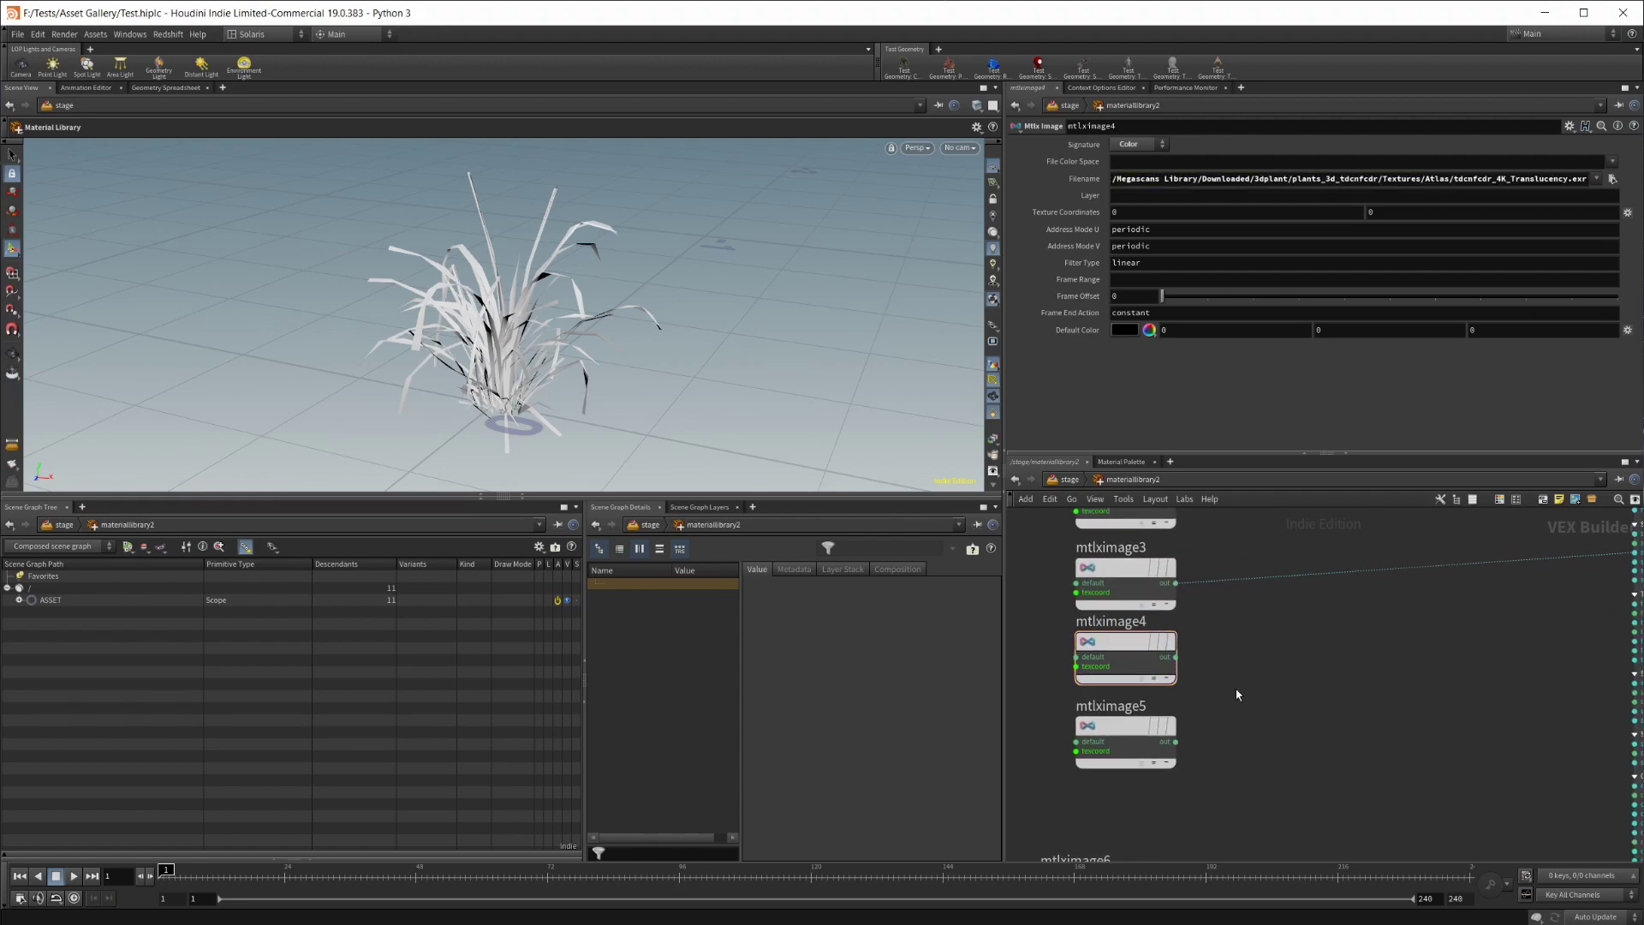
key(Delete)
Check the texture file of mtlximage5 and connect its output to the opacity input of mtlxstandard_surface1
middle_drag(1122, 661, 1068, 638)
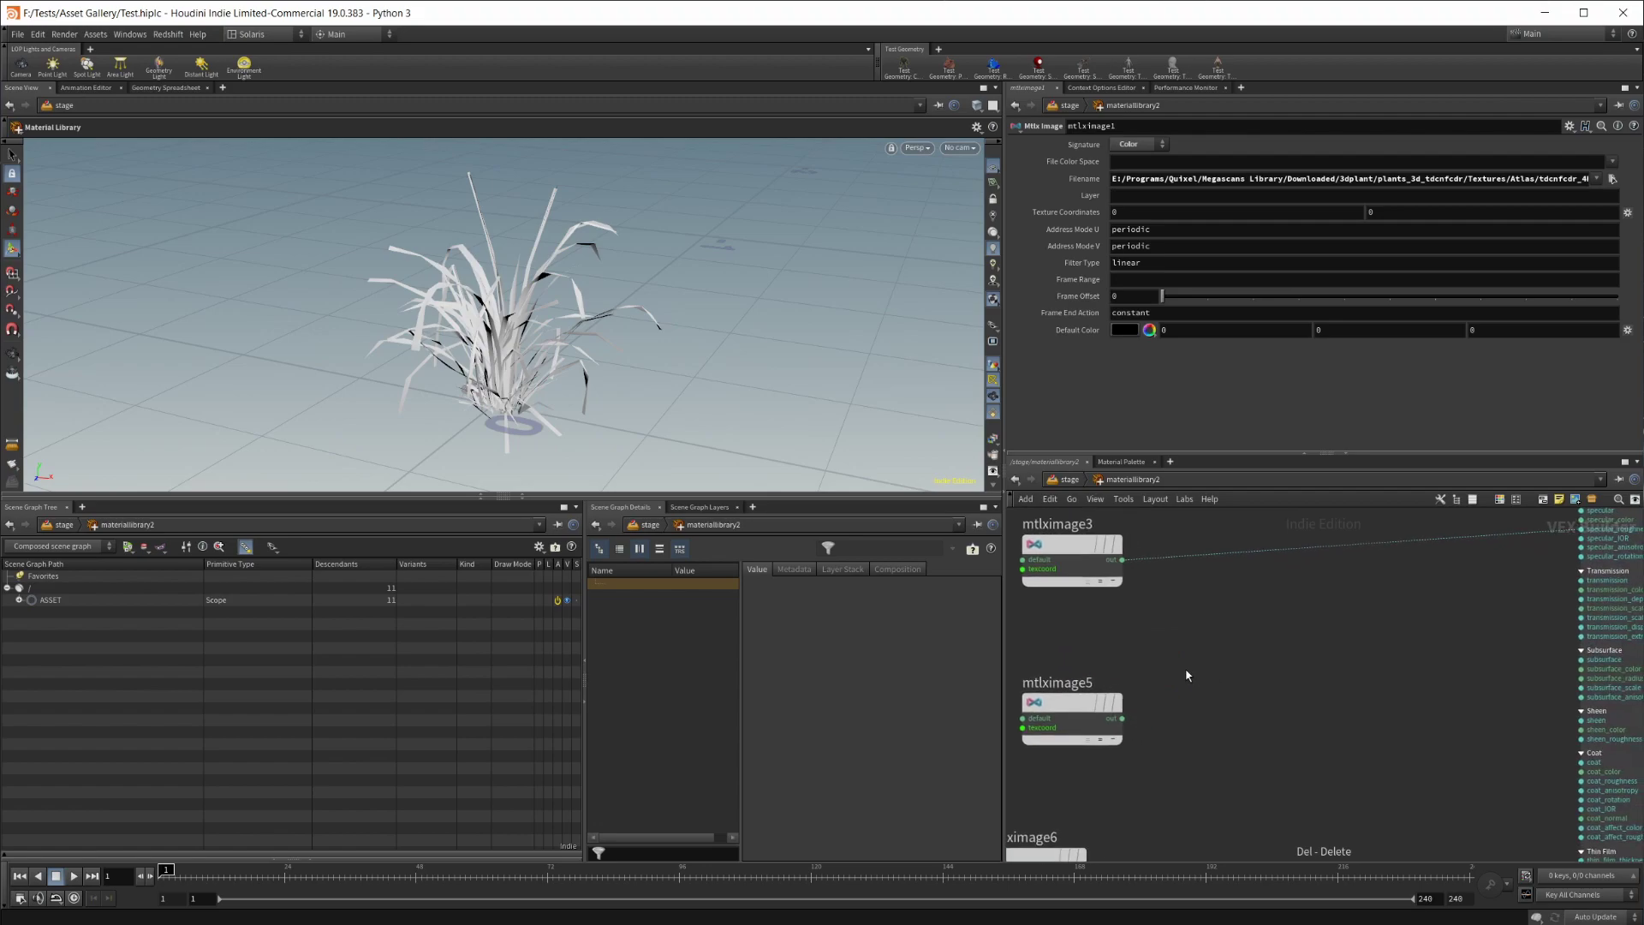
click(1080, 697)
drag(1562, 179, 1601, 178)
click(1279, 723)
middle_drag(1223, 731, 1227, 648)
click(1124, 635)
middle_drag(1370, 647, 1215, 490)
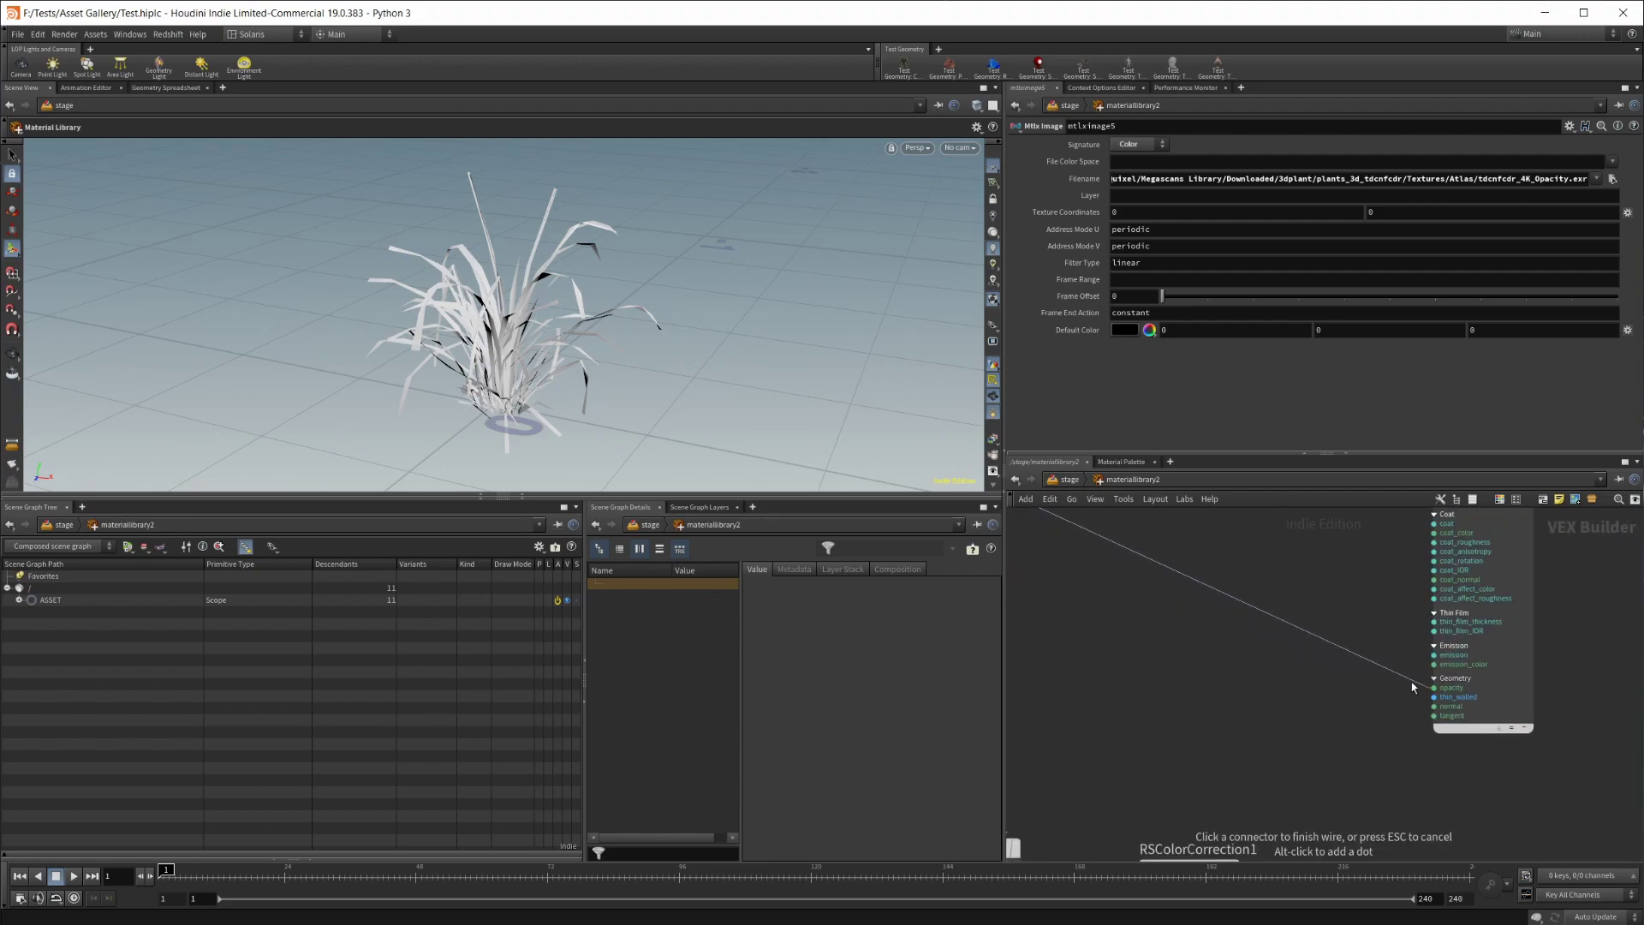
click(1432, 688)
Add a Mtlx Normalmap node beside mtlximage6
middle_drag(1266, 695, 1431, 707)
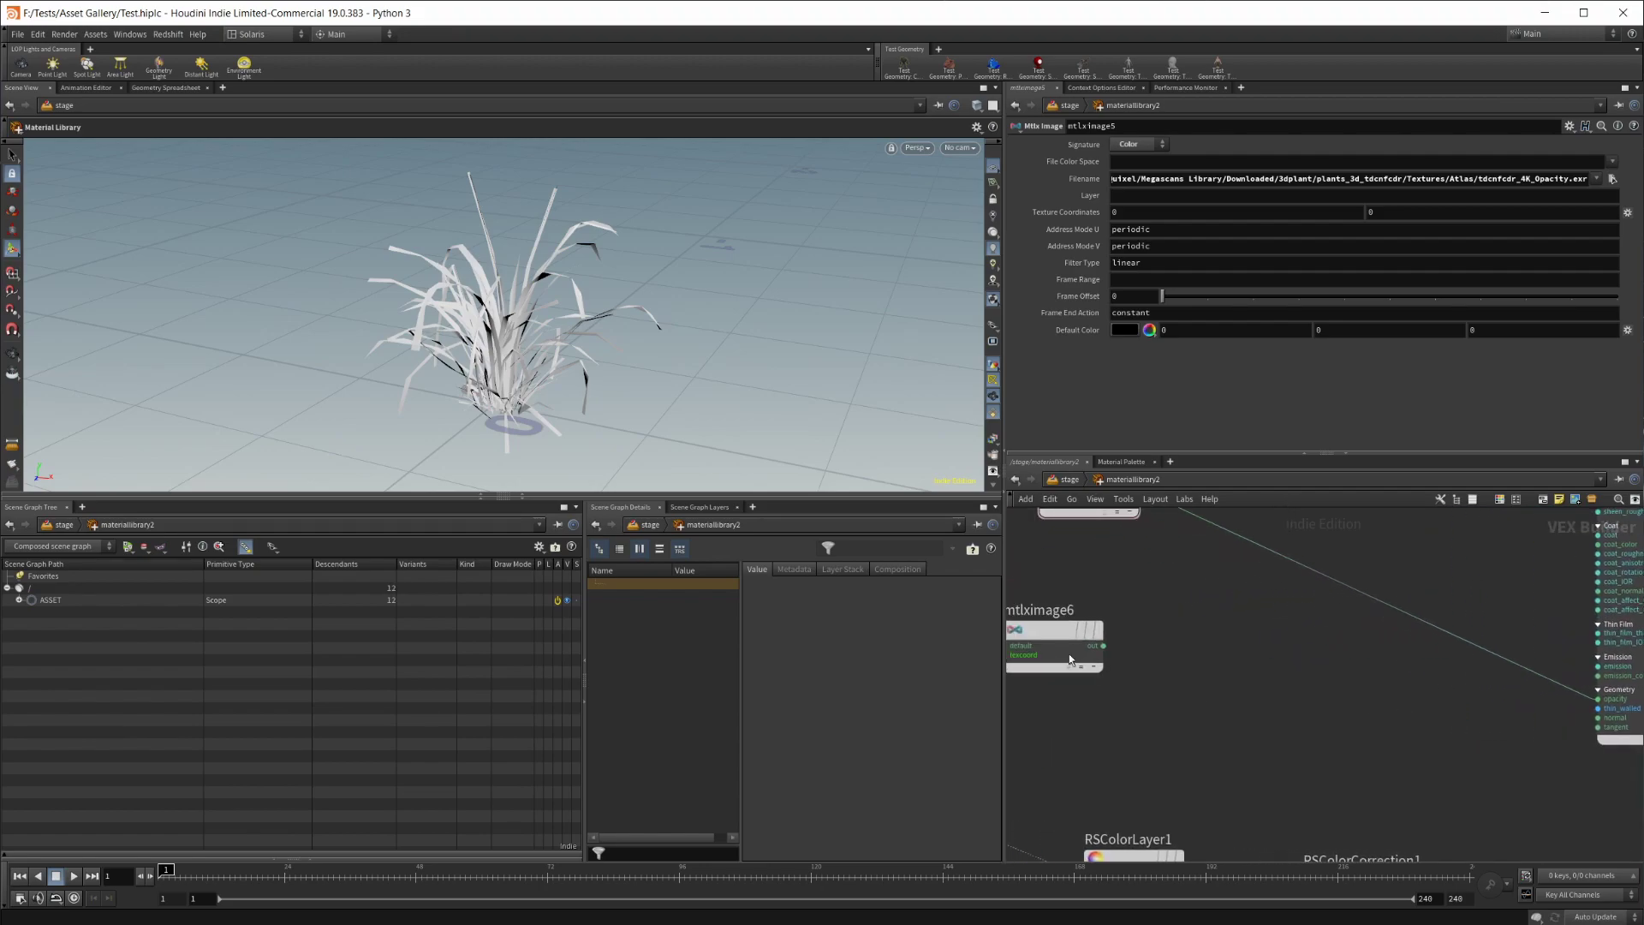
middle_drag(1162, 699, 1221, 708)
click(1111, 652)
key(Tab)
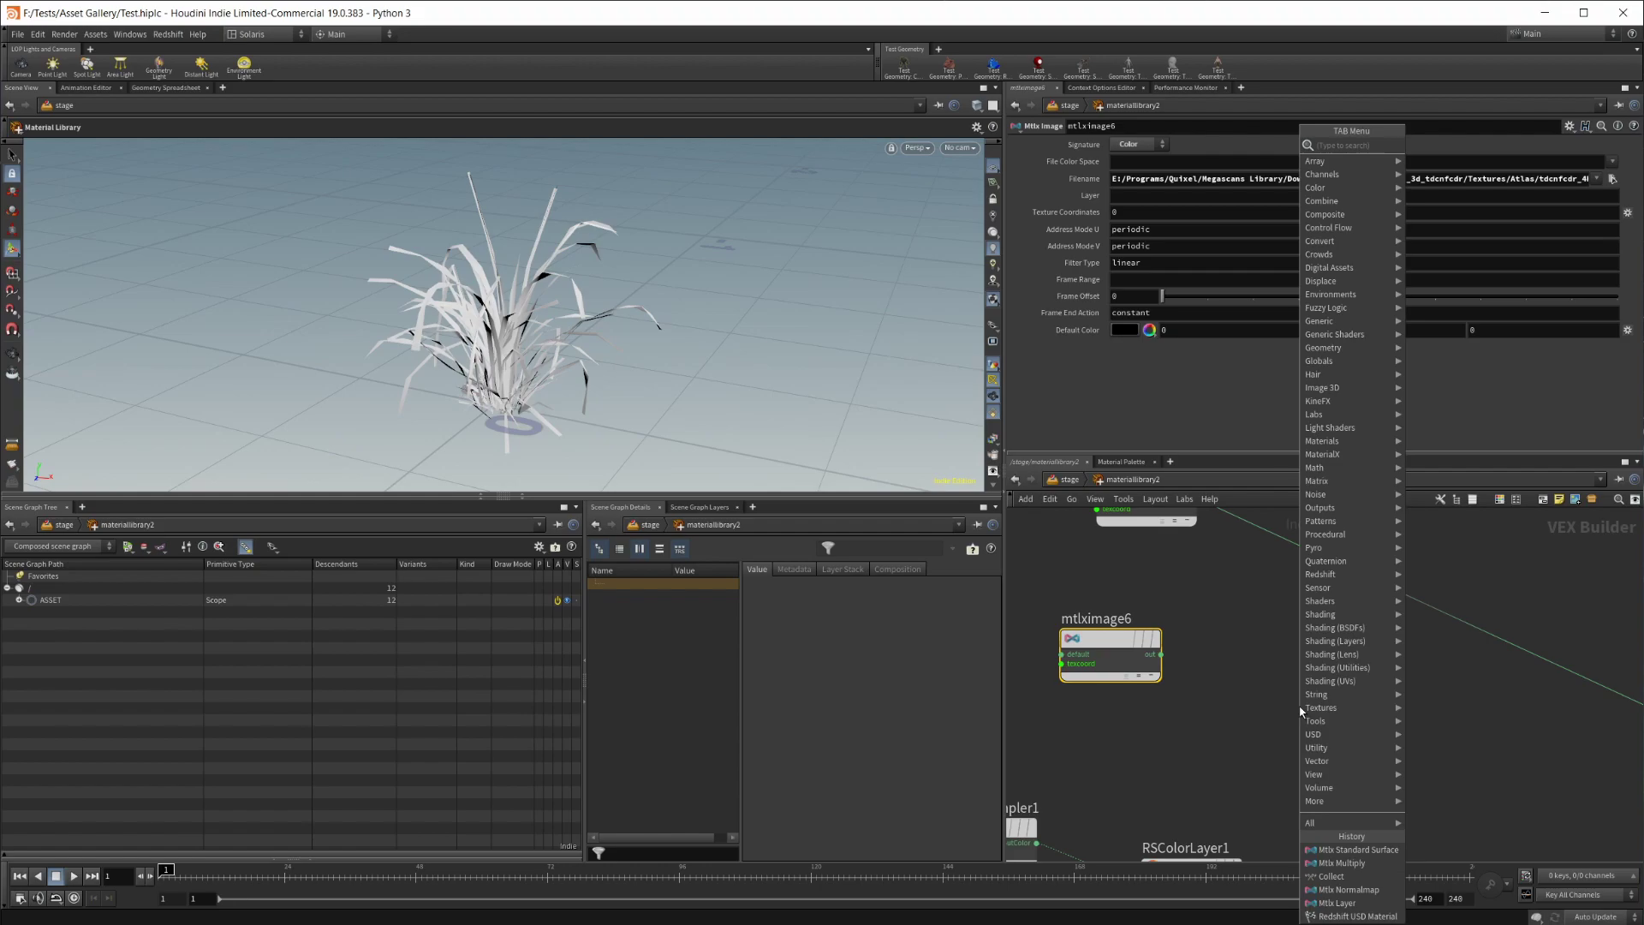
text(mtl no)
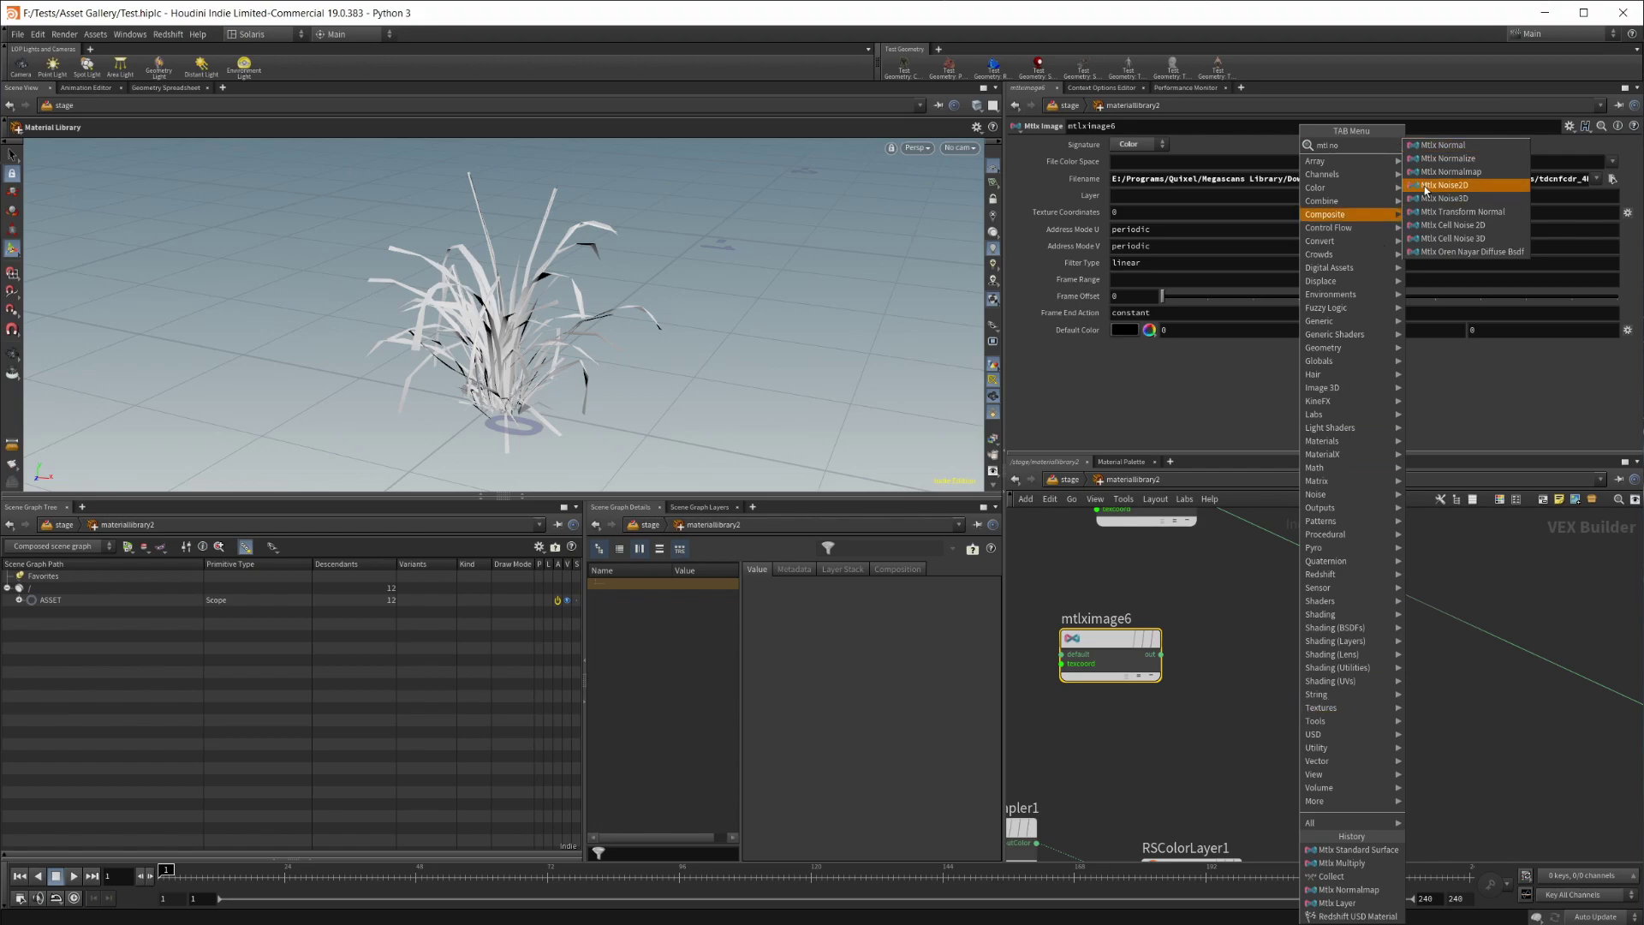
click(1454, 175)
click(1347, 694)
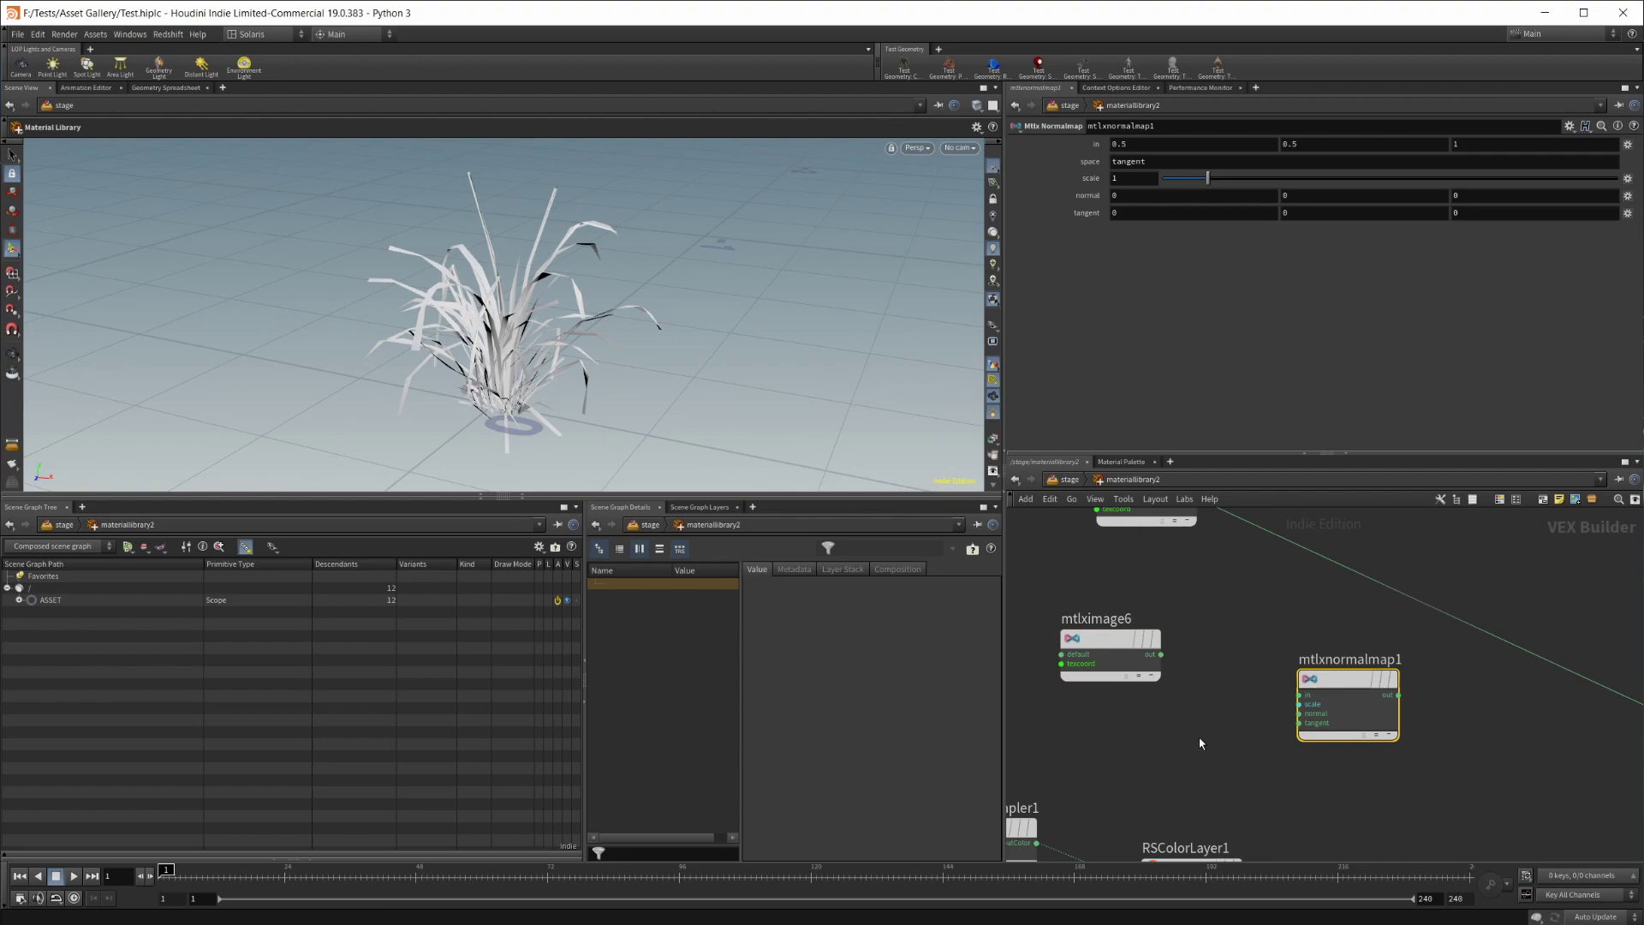
Connect mtlximage6 to the in input of mtlxnormalmap1 and its output to the normal input of mtlxstandard_surface1
drag(1161, 654, 1341, 704)
middle_drag(1377, 725, 1090, 675)
drag(1111, 647, 1368, 676)
scroll(1249, 747, down, 4)
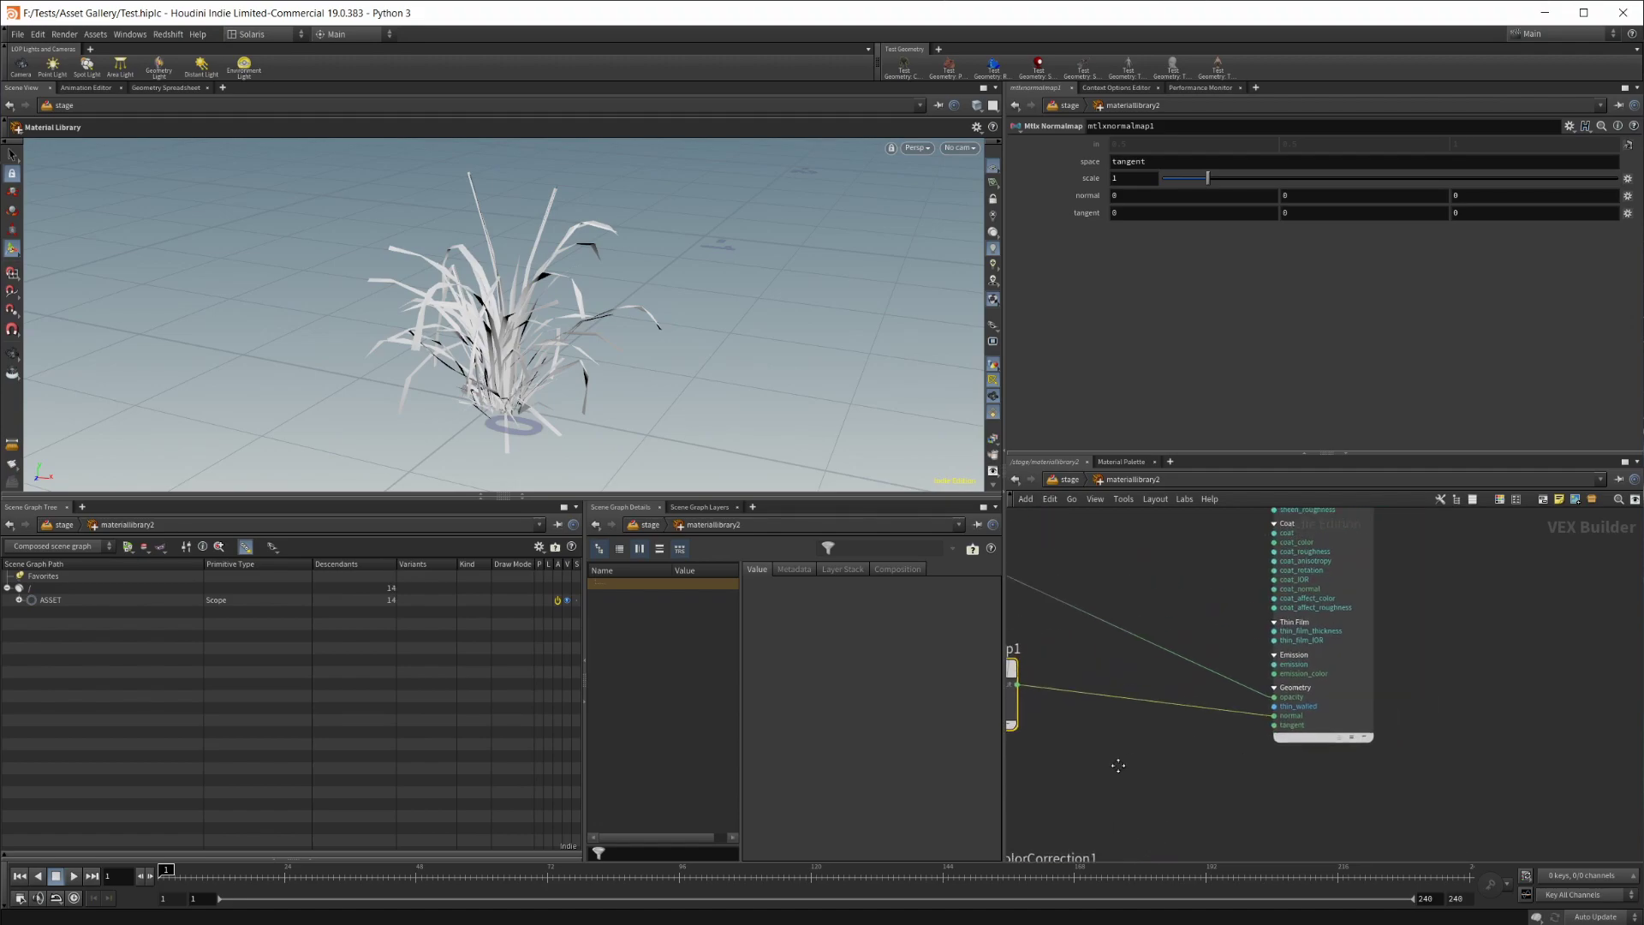
scroll(1338, 661, down, 5)
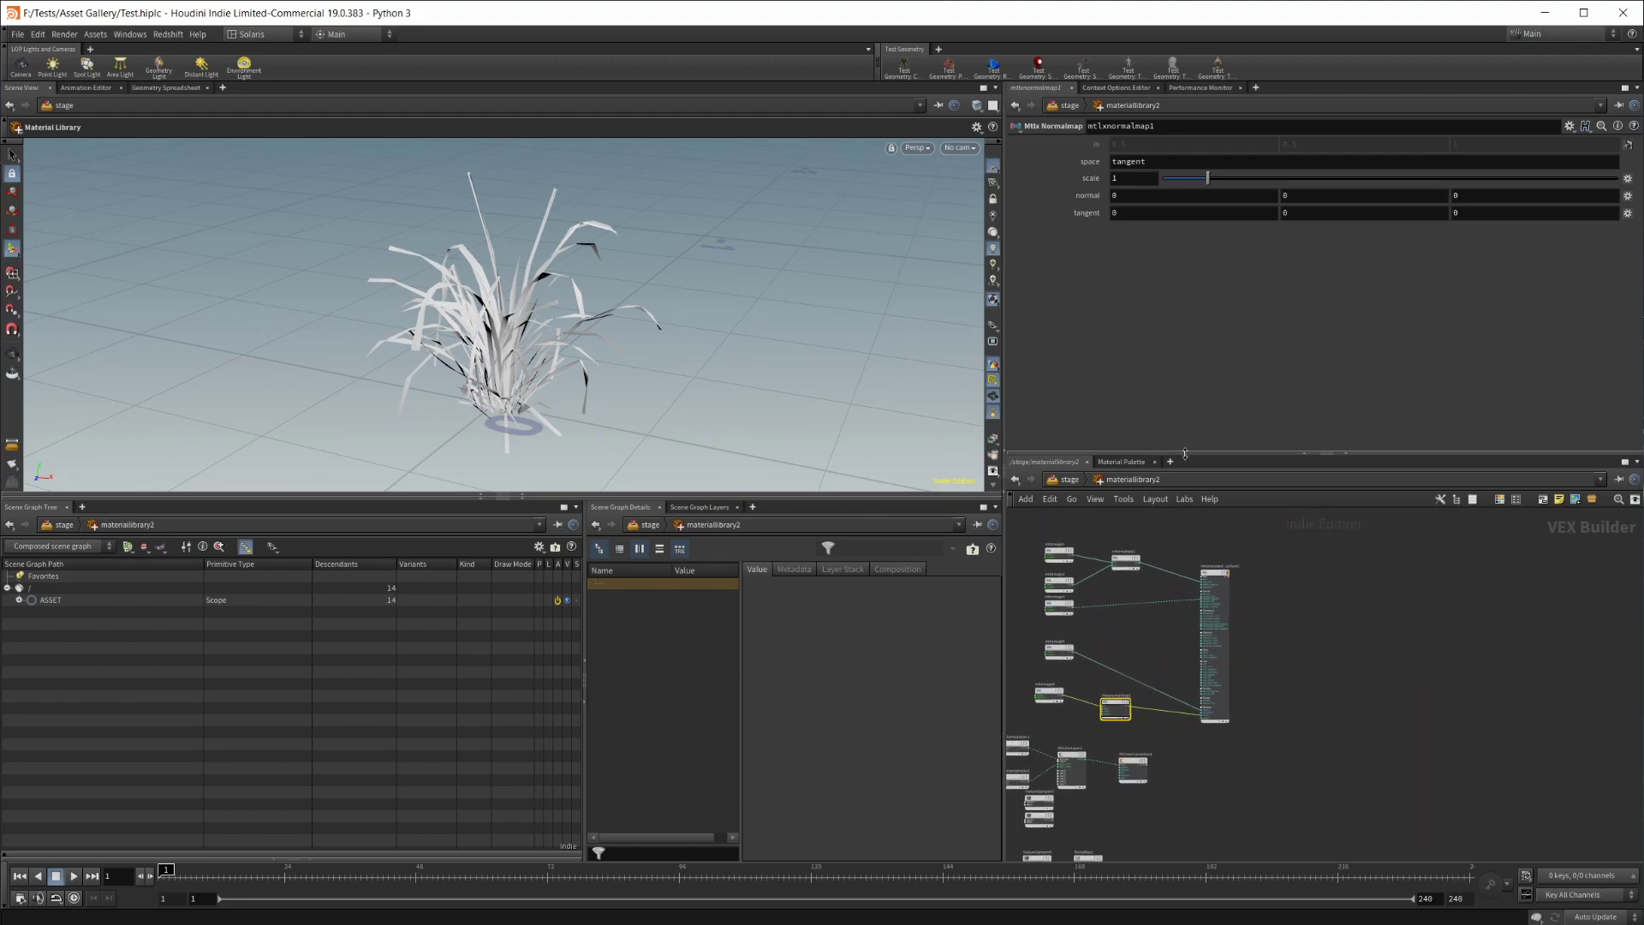
Add a Collect node beside mtlxstandard_surface1 and connect the shader's out output to its first input
key(Tab)
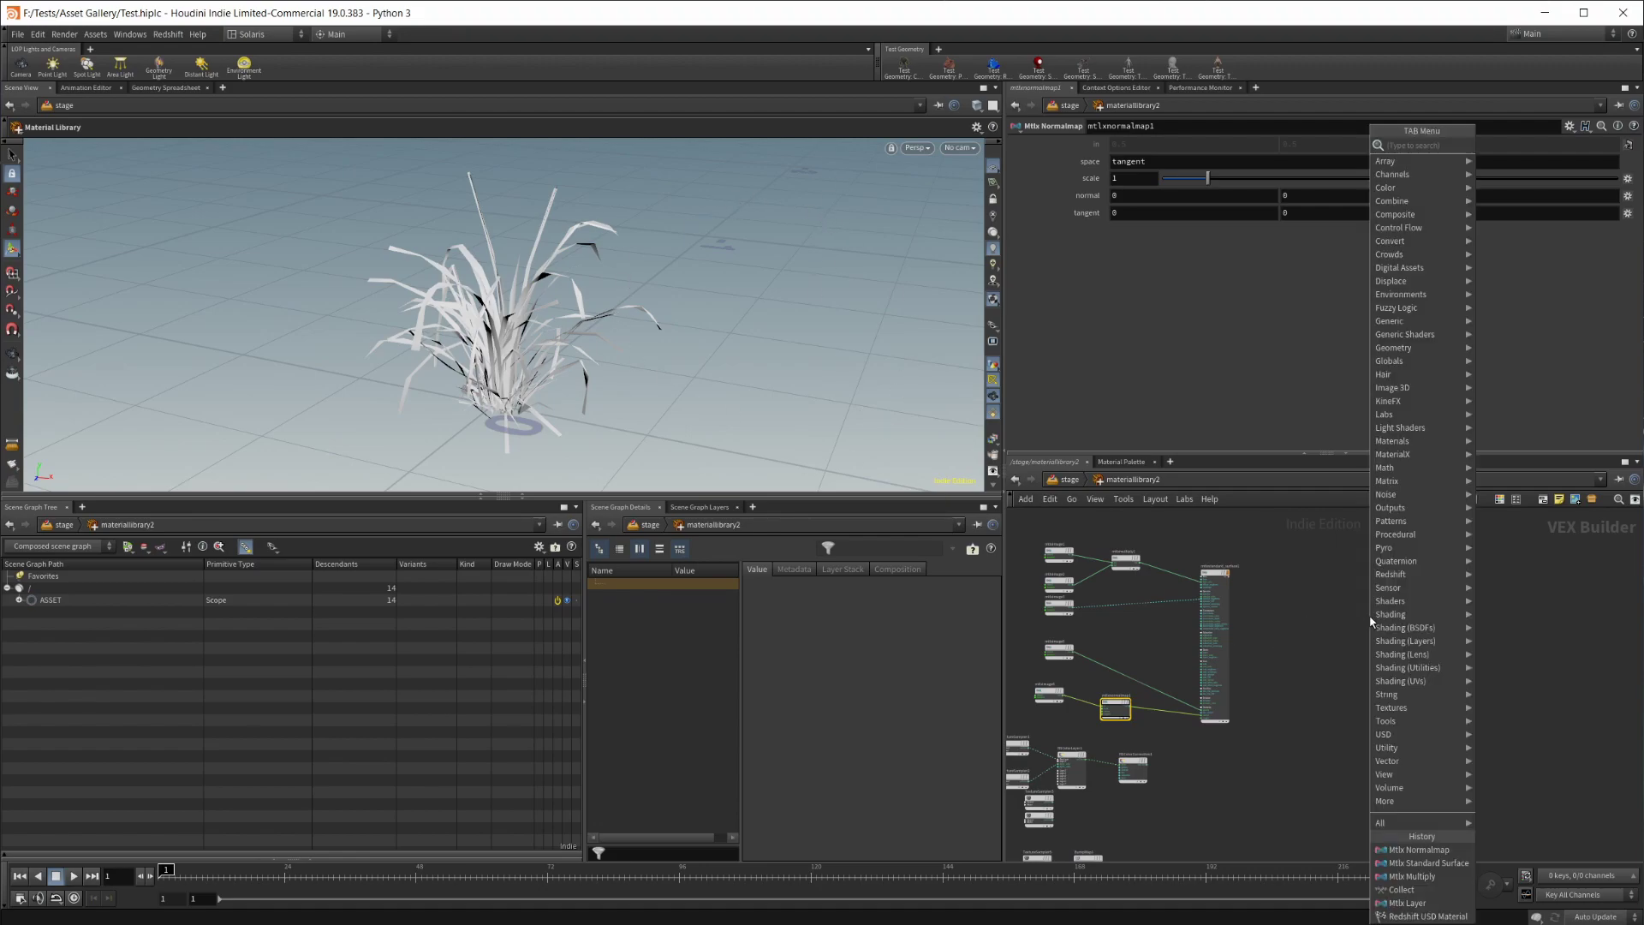
text(co)
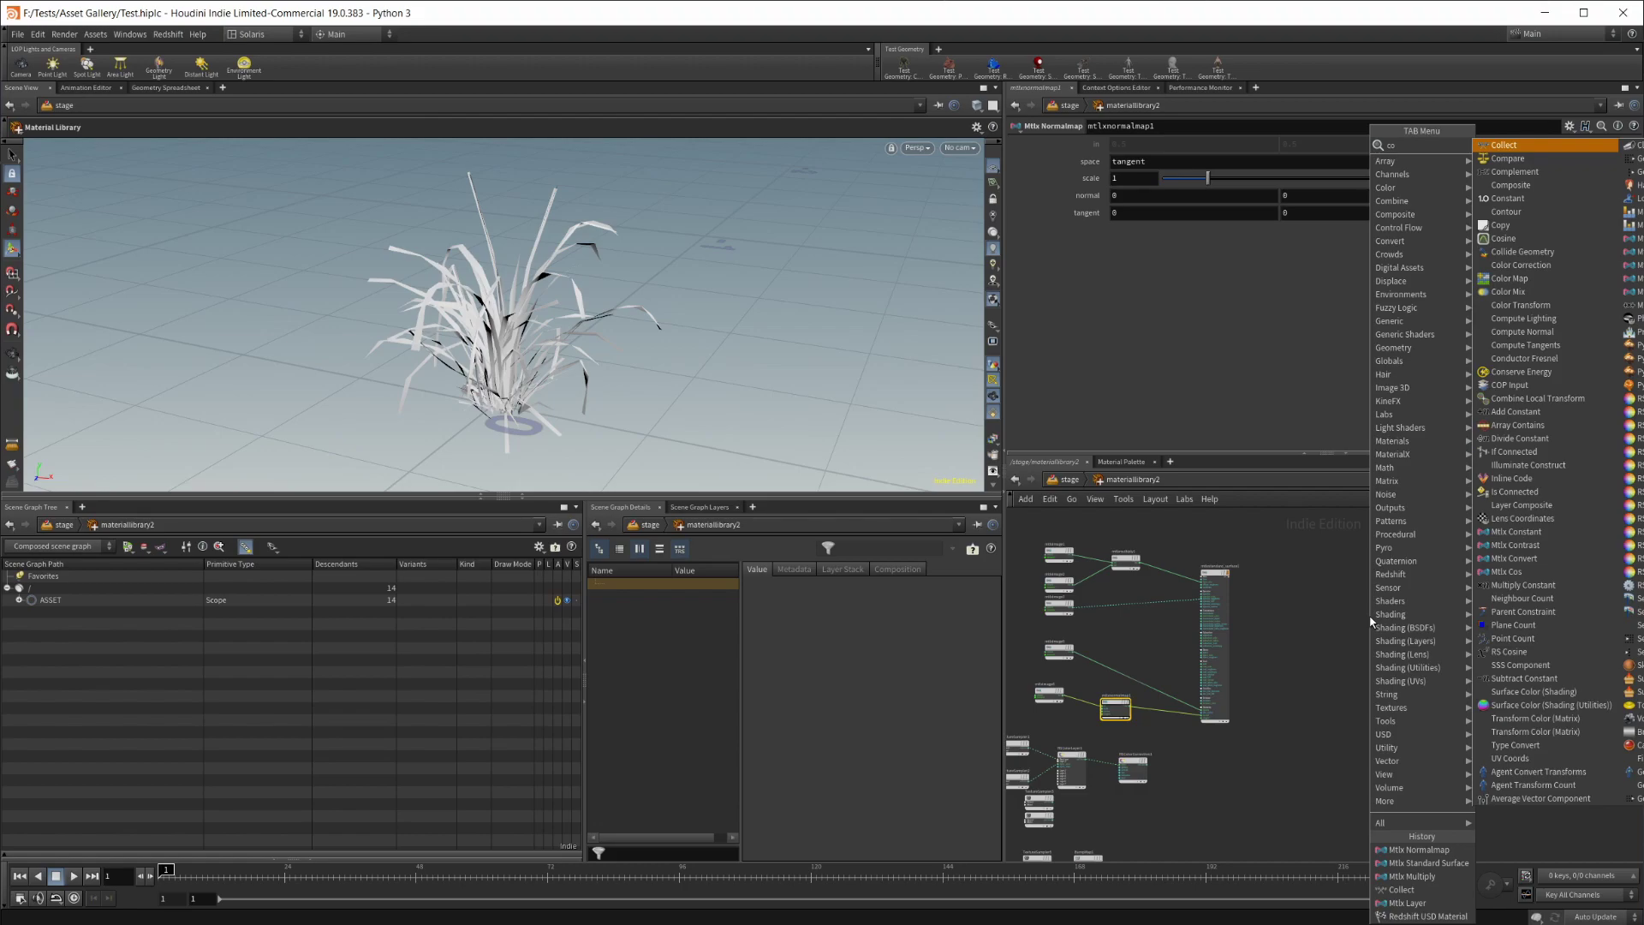
key(Return)
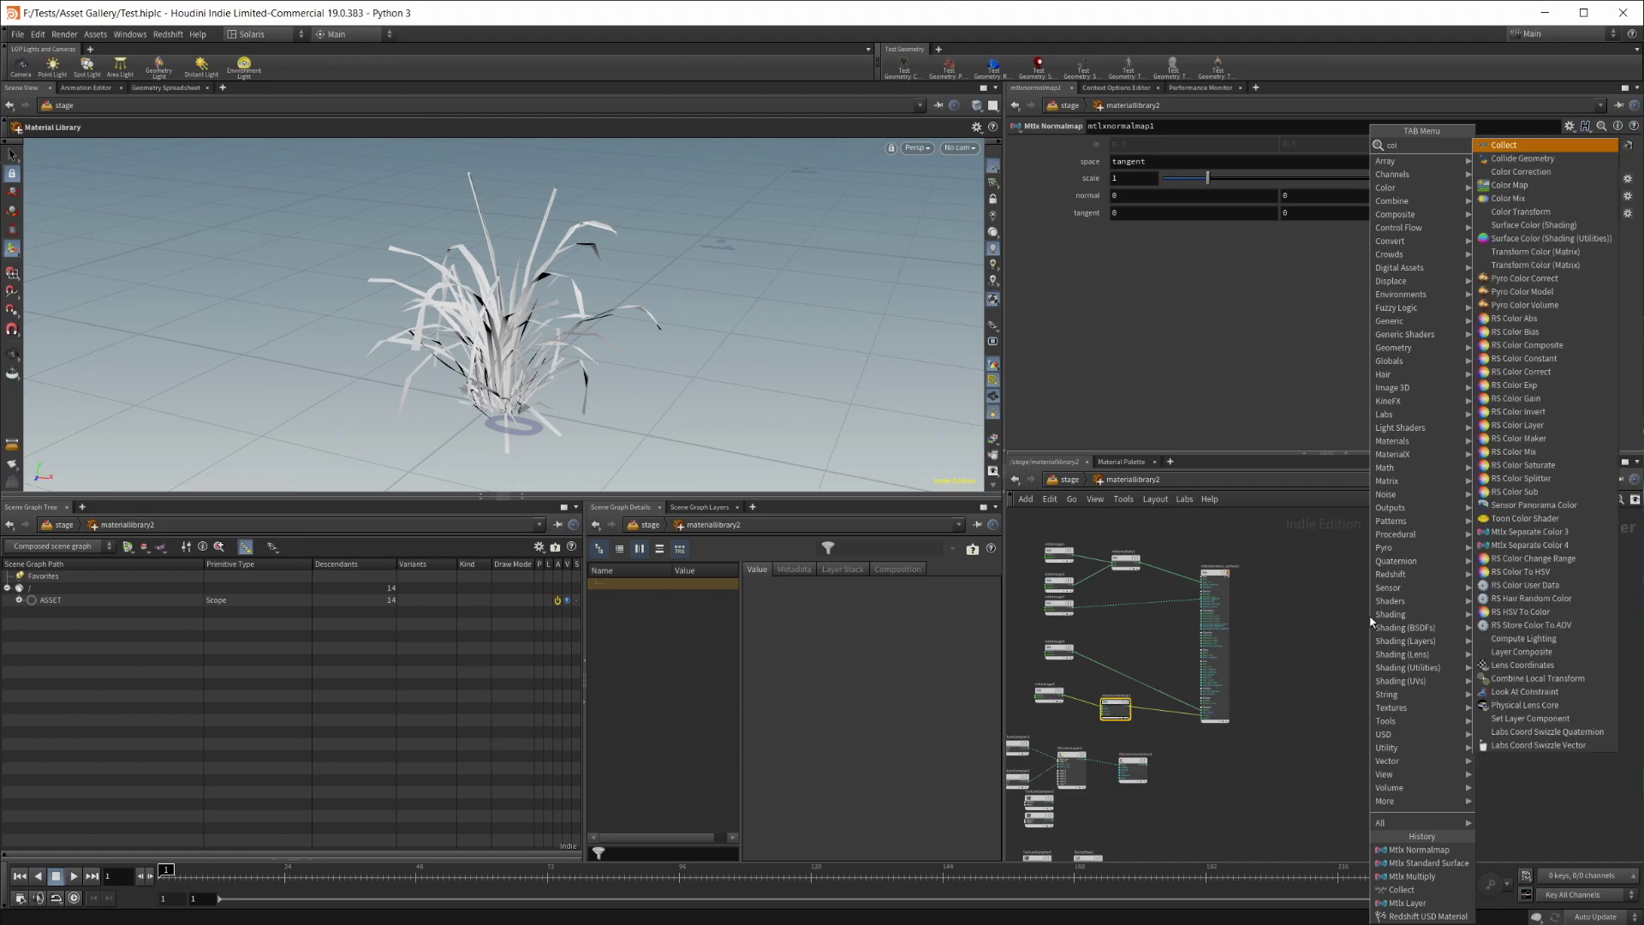
click(1369, 618)
scroll(1293, 613, up, 5)
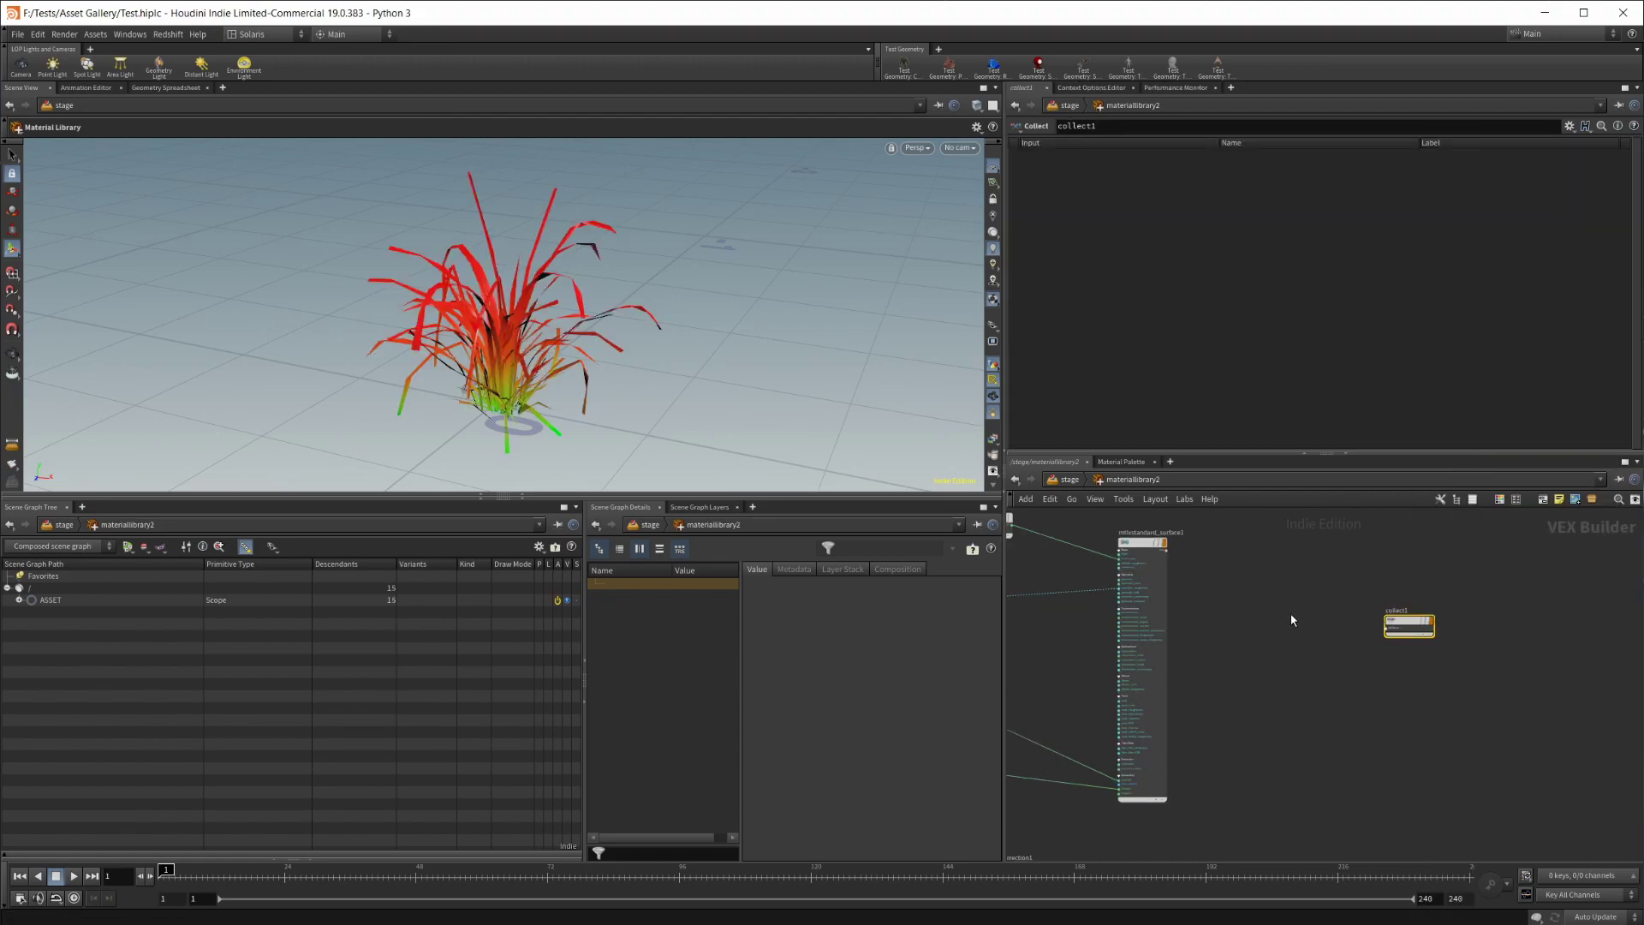
drag(1166, 558, 1387, 568)
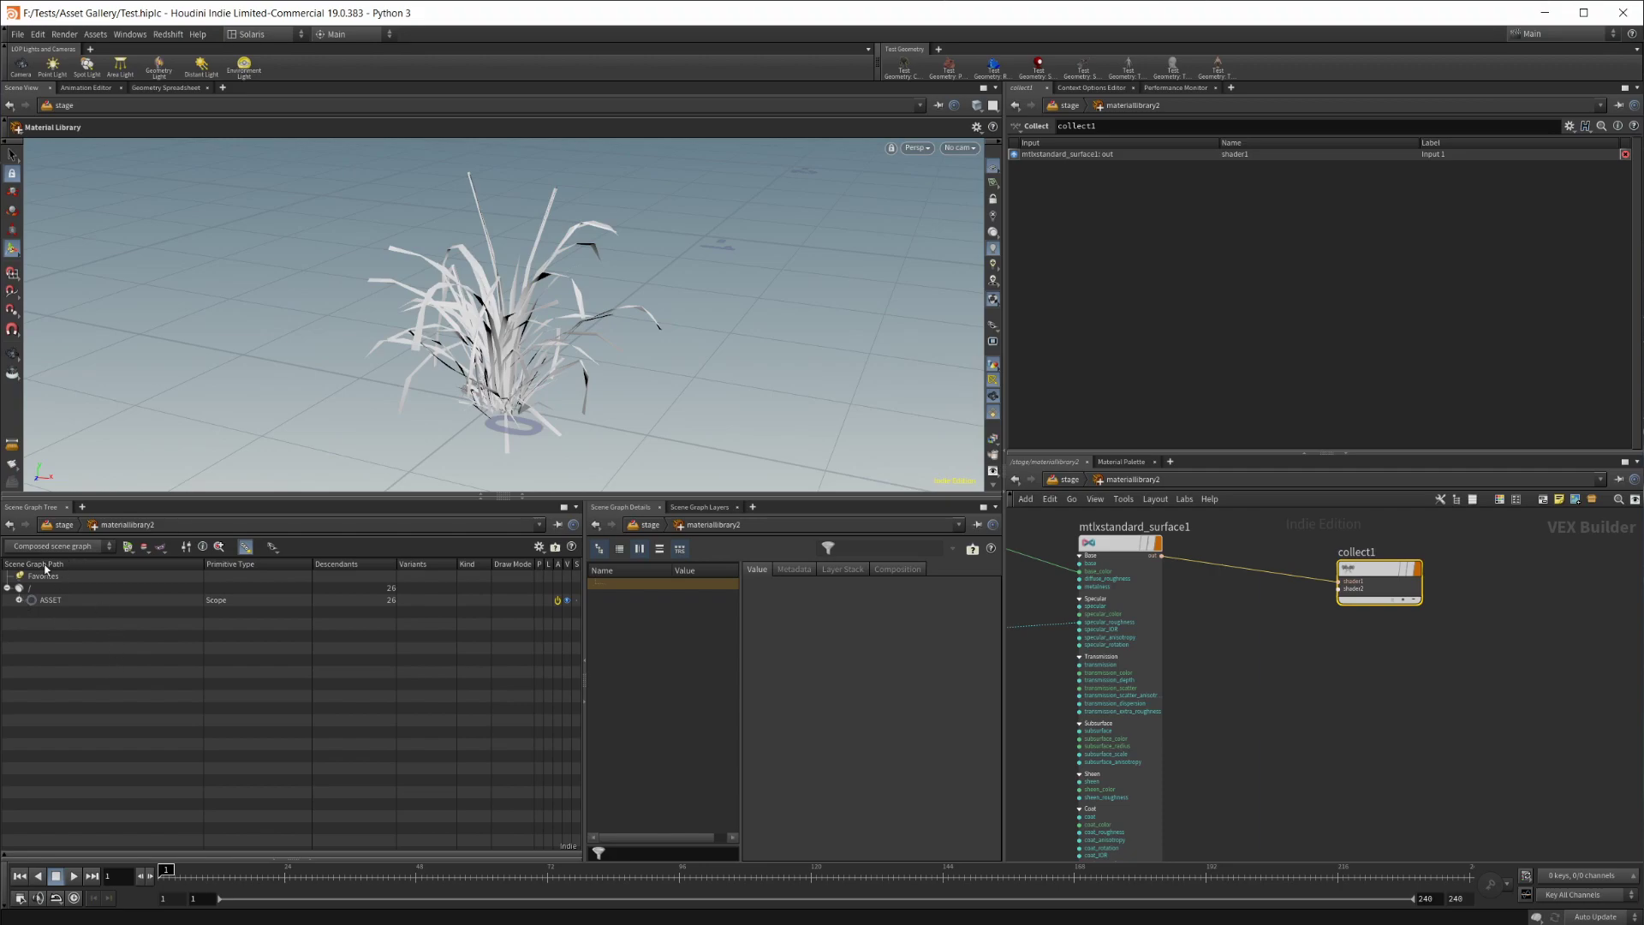
Expand ASSET down to its mtl materials in the scene graph and turn off the material flag on mtlxstandard_surface1
click(18, 600)
click(31, 612)
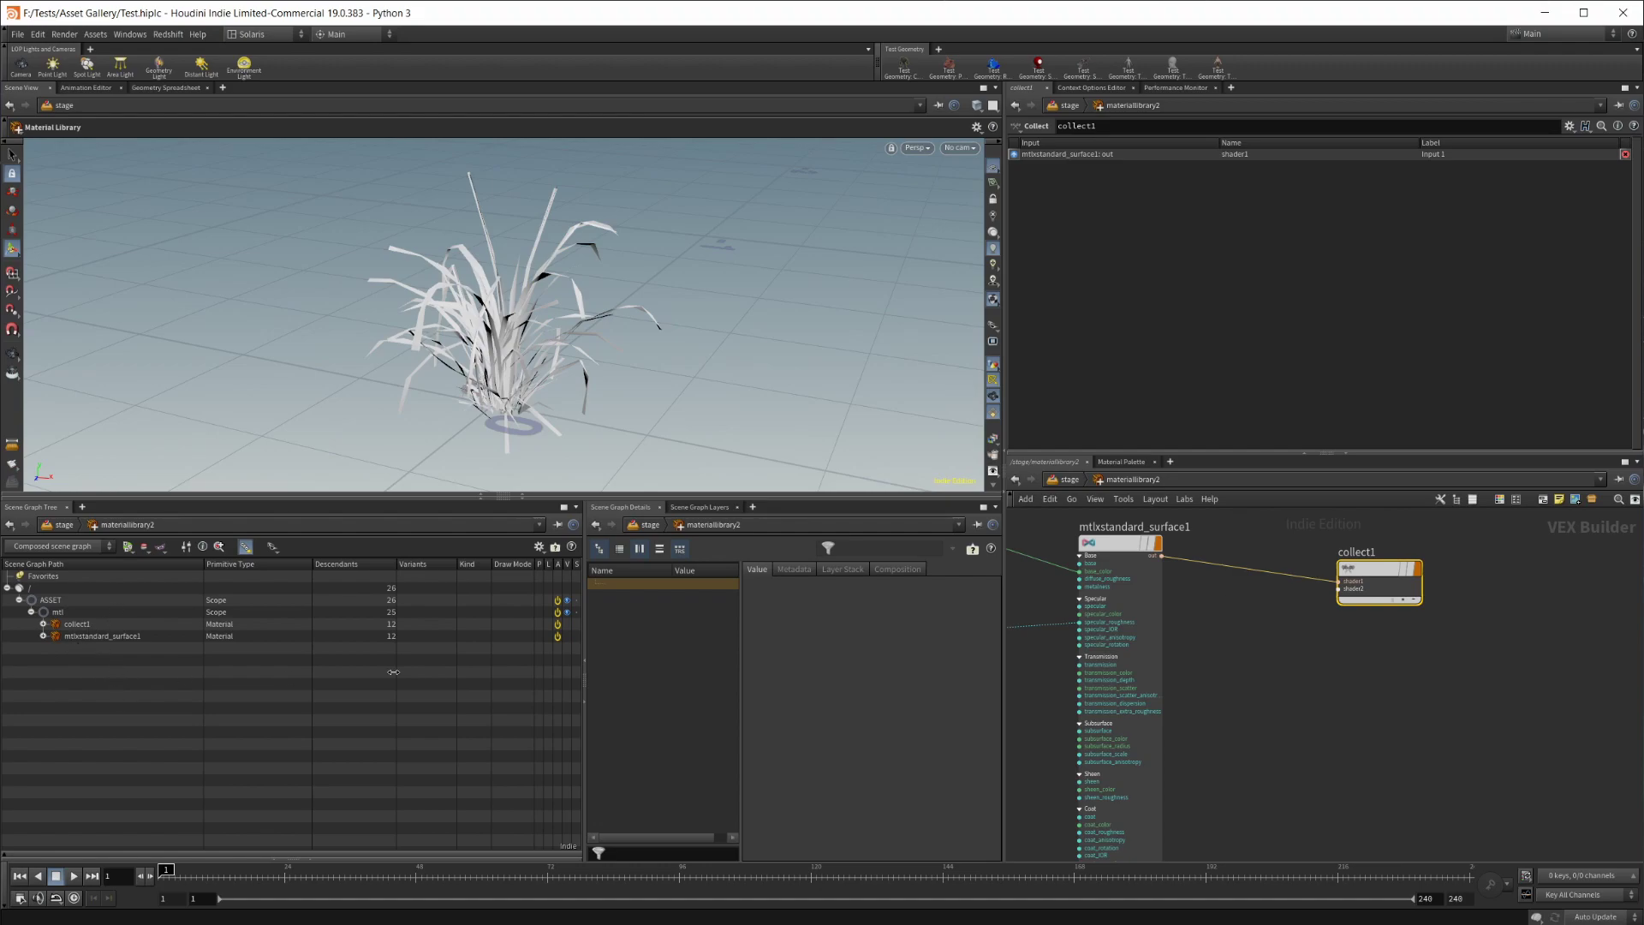
middle_drag(1199, 650, 1268, 687)
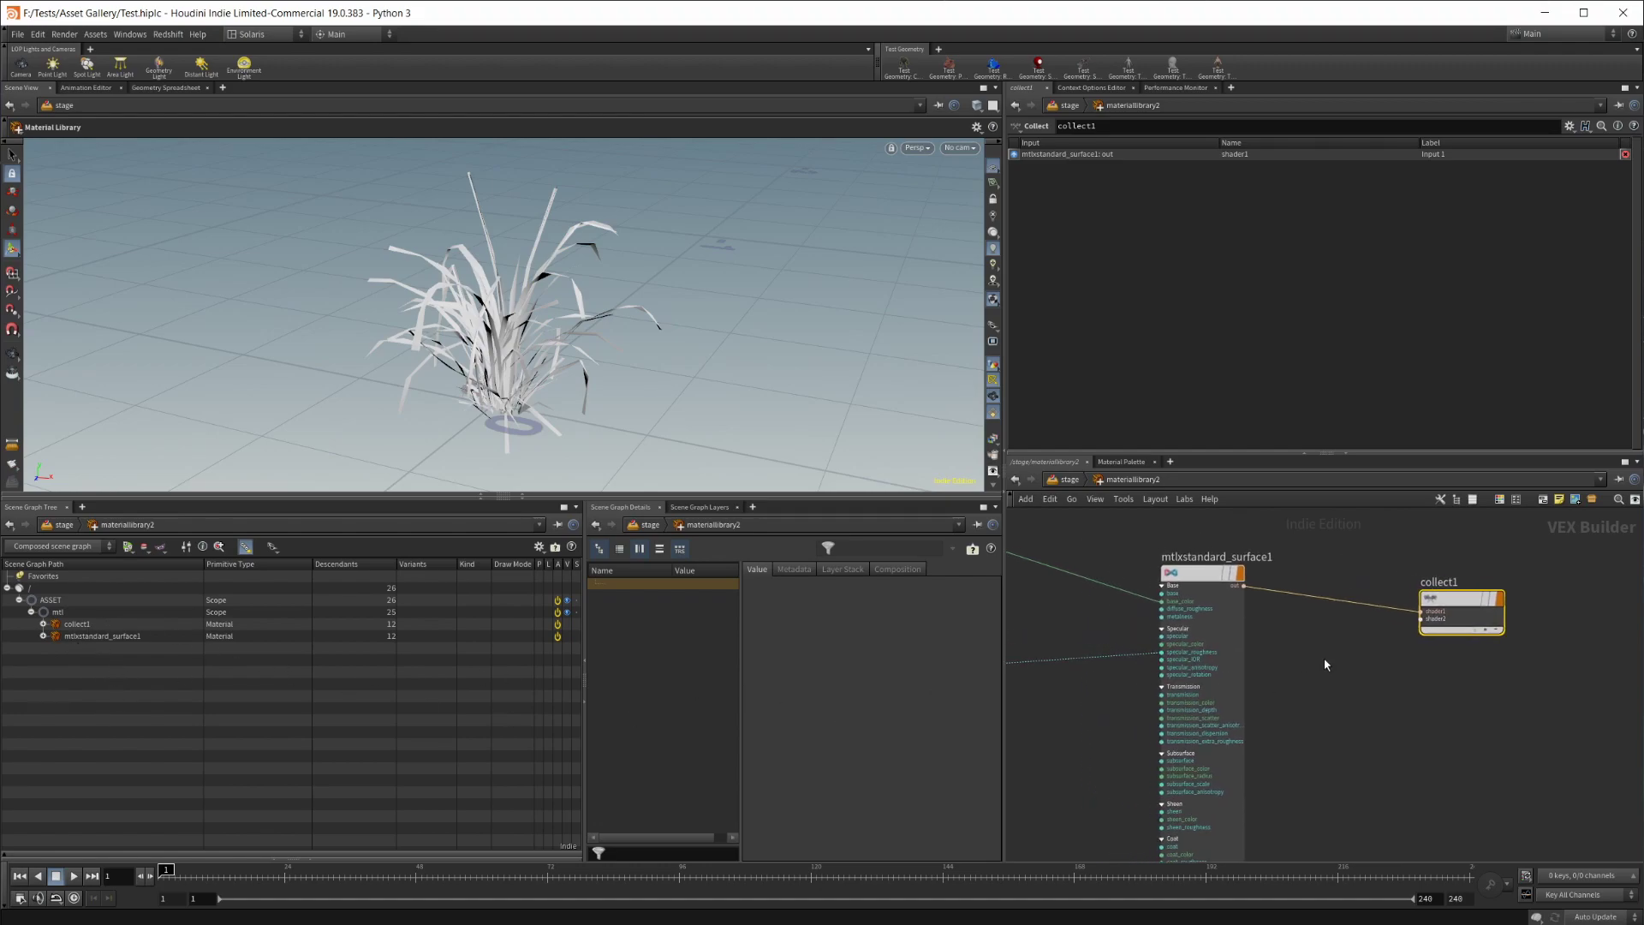
click(1241, 572)
mouse_move(1239, 579)
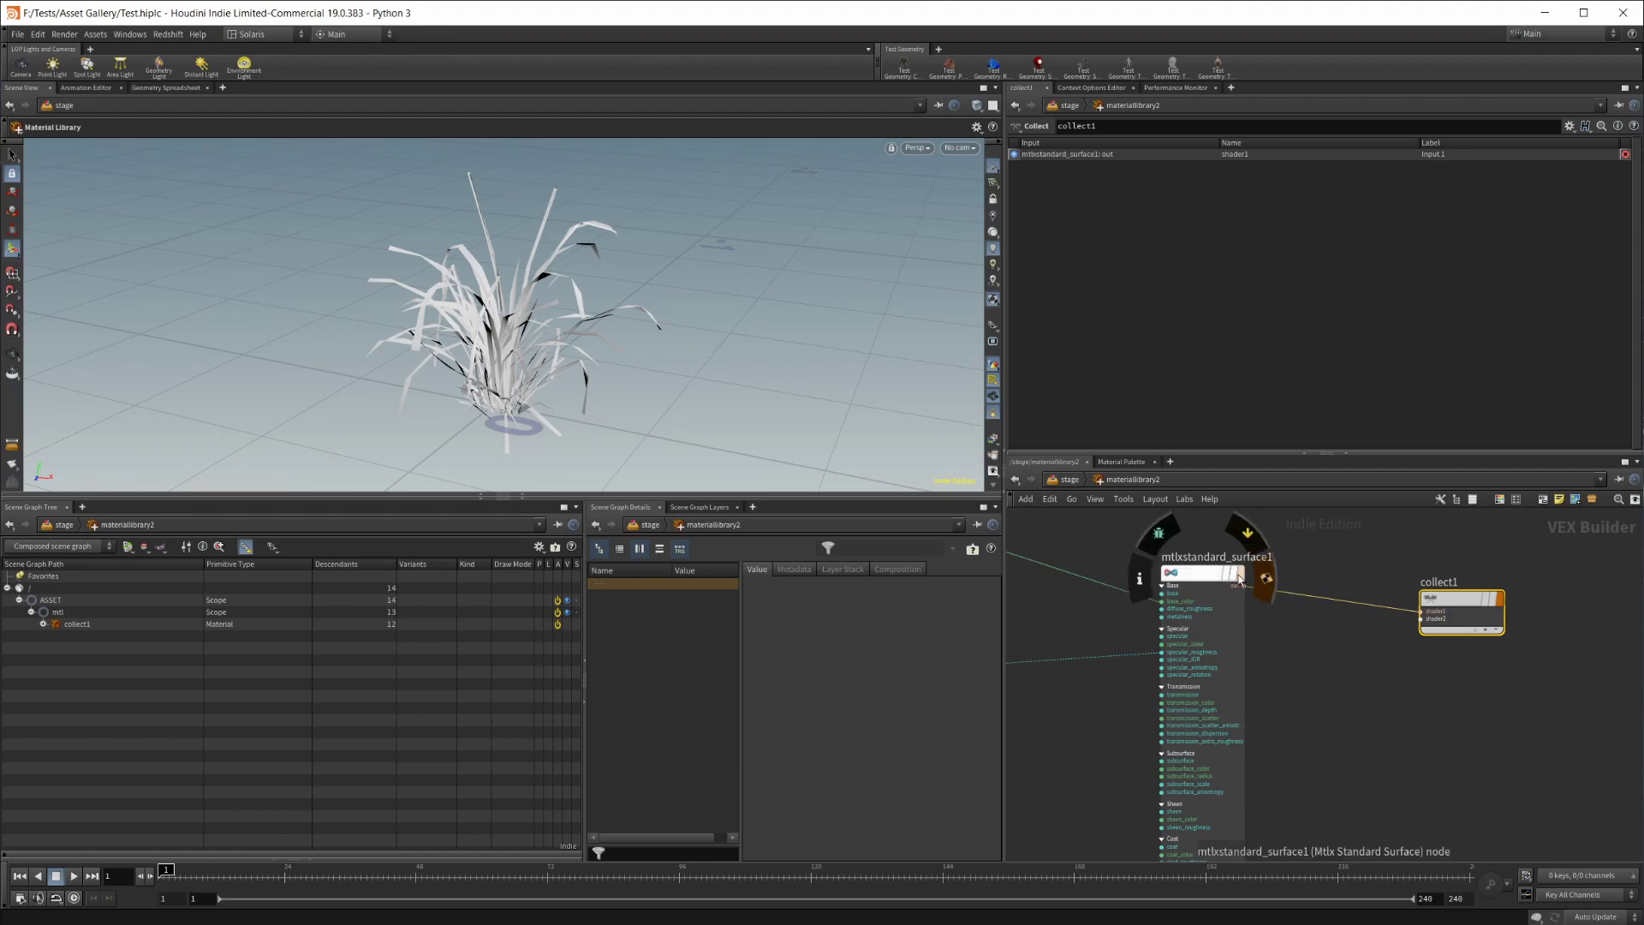
click(1370, 699)
middle_drag(1374, 702, 1245, 708)
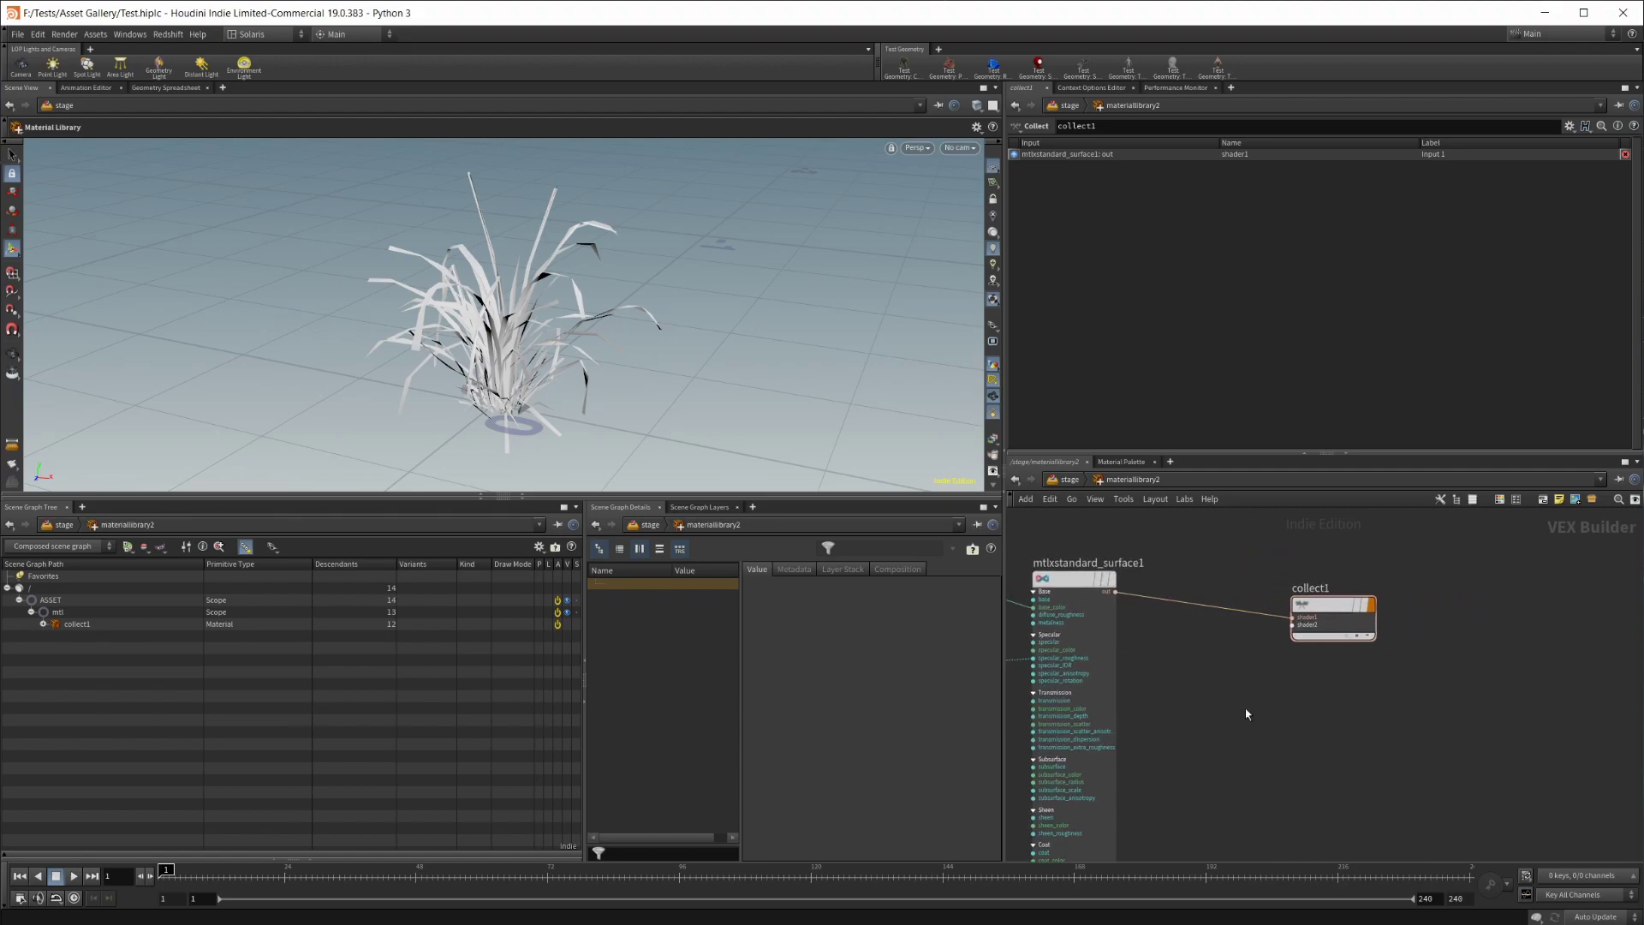
Align the collect1 node with mtlxstandard_surface1's output and rename it Turfted_Grass_Shader
drag(1333, 605, 1349, 580)
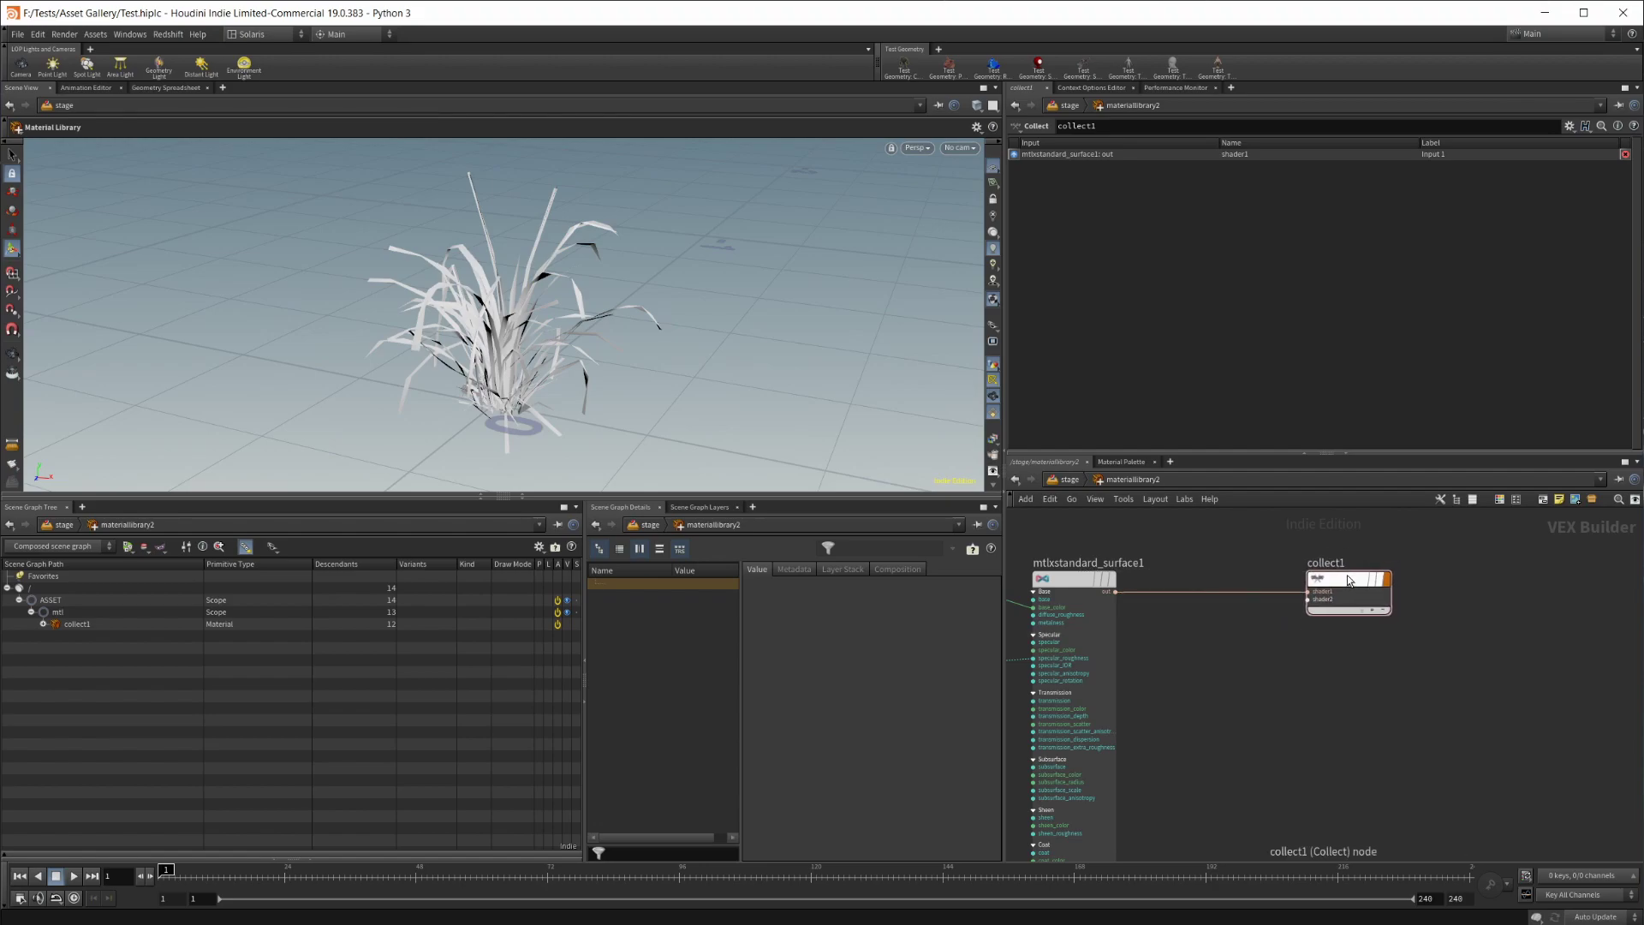
double_click(1351, 565)
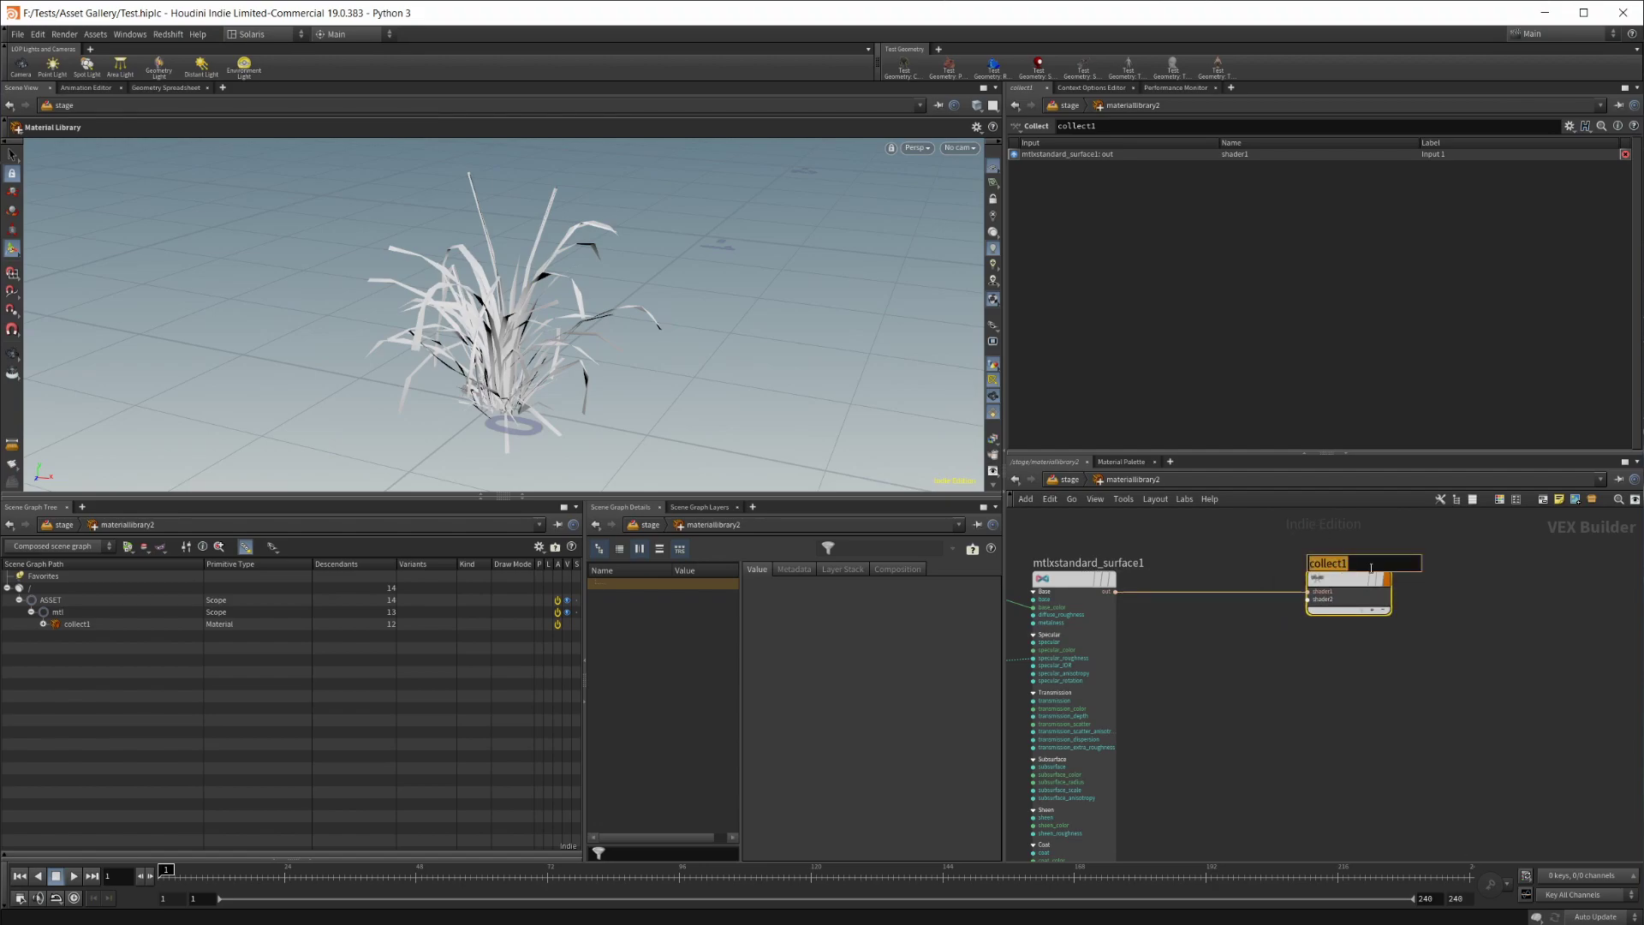
text(Turfted_Grass_Shader)
key(Return)
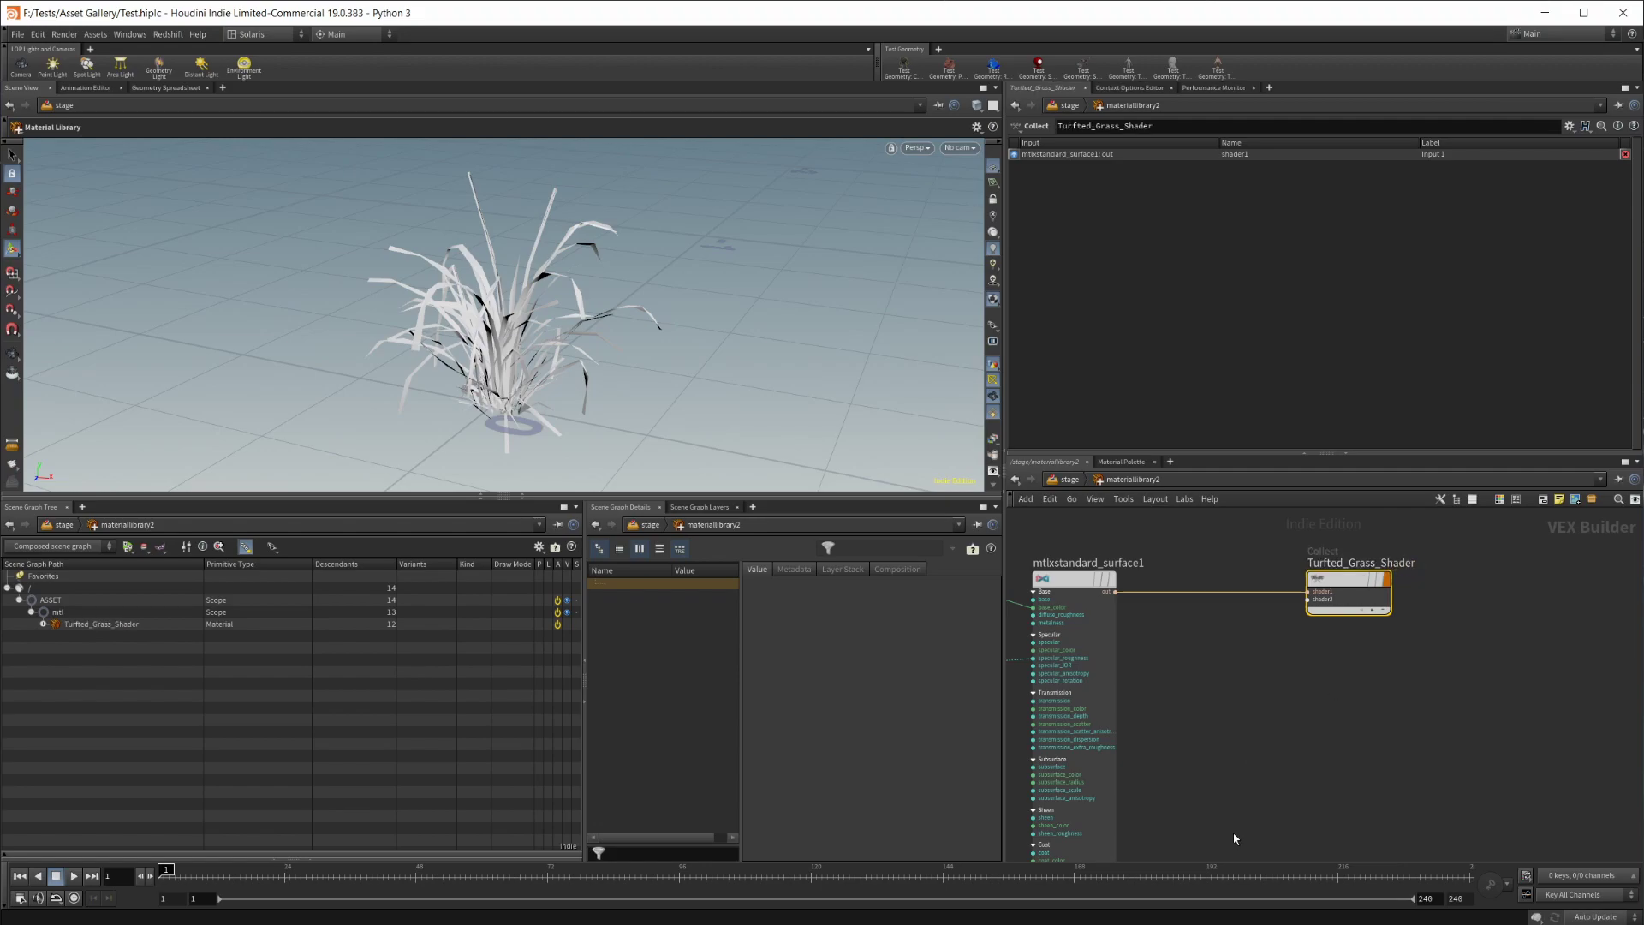
Preview the grass in the viewport with the Karma renderer and return the viewport to Houdini GL
middle_drag(1234, 835, 1292, 744)
scroll(1293, 745, down, 5)
middle_drag(1332, 812, 1323, 659)
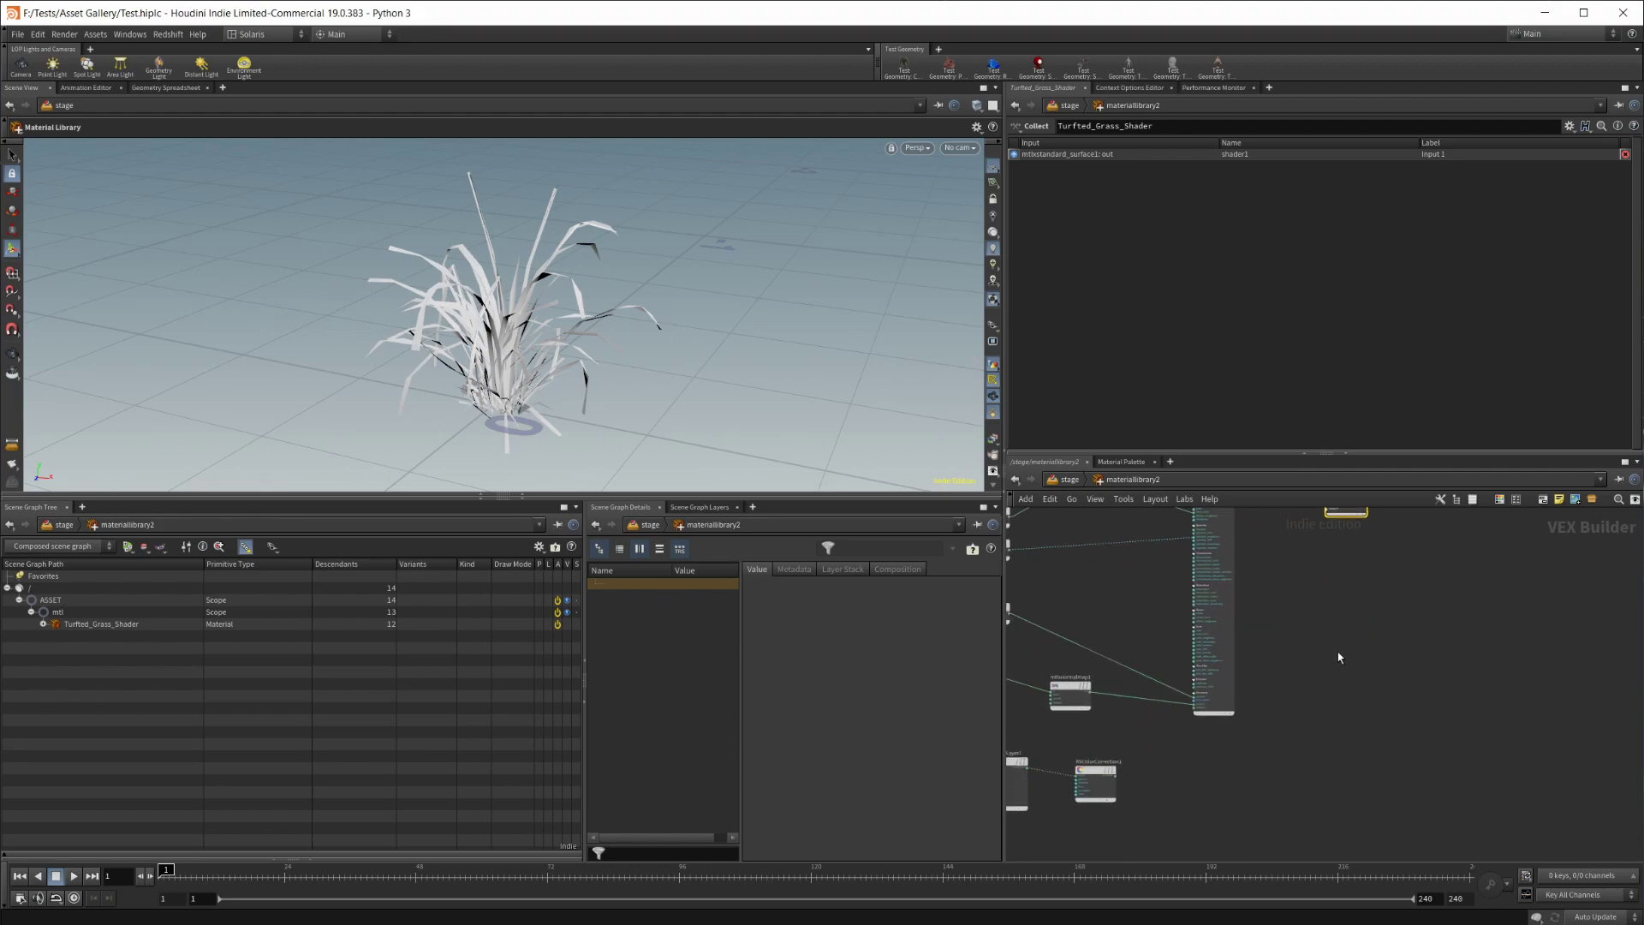
click(911, 147)
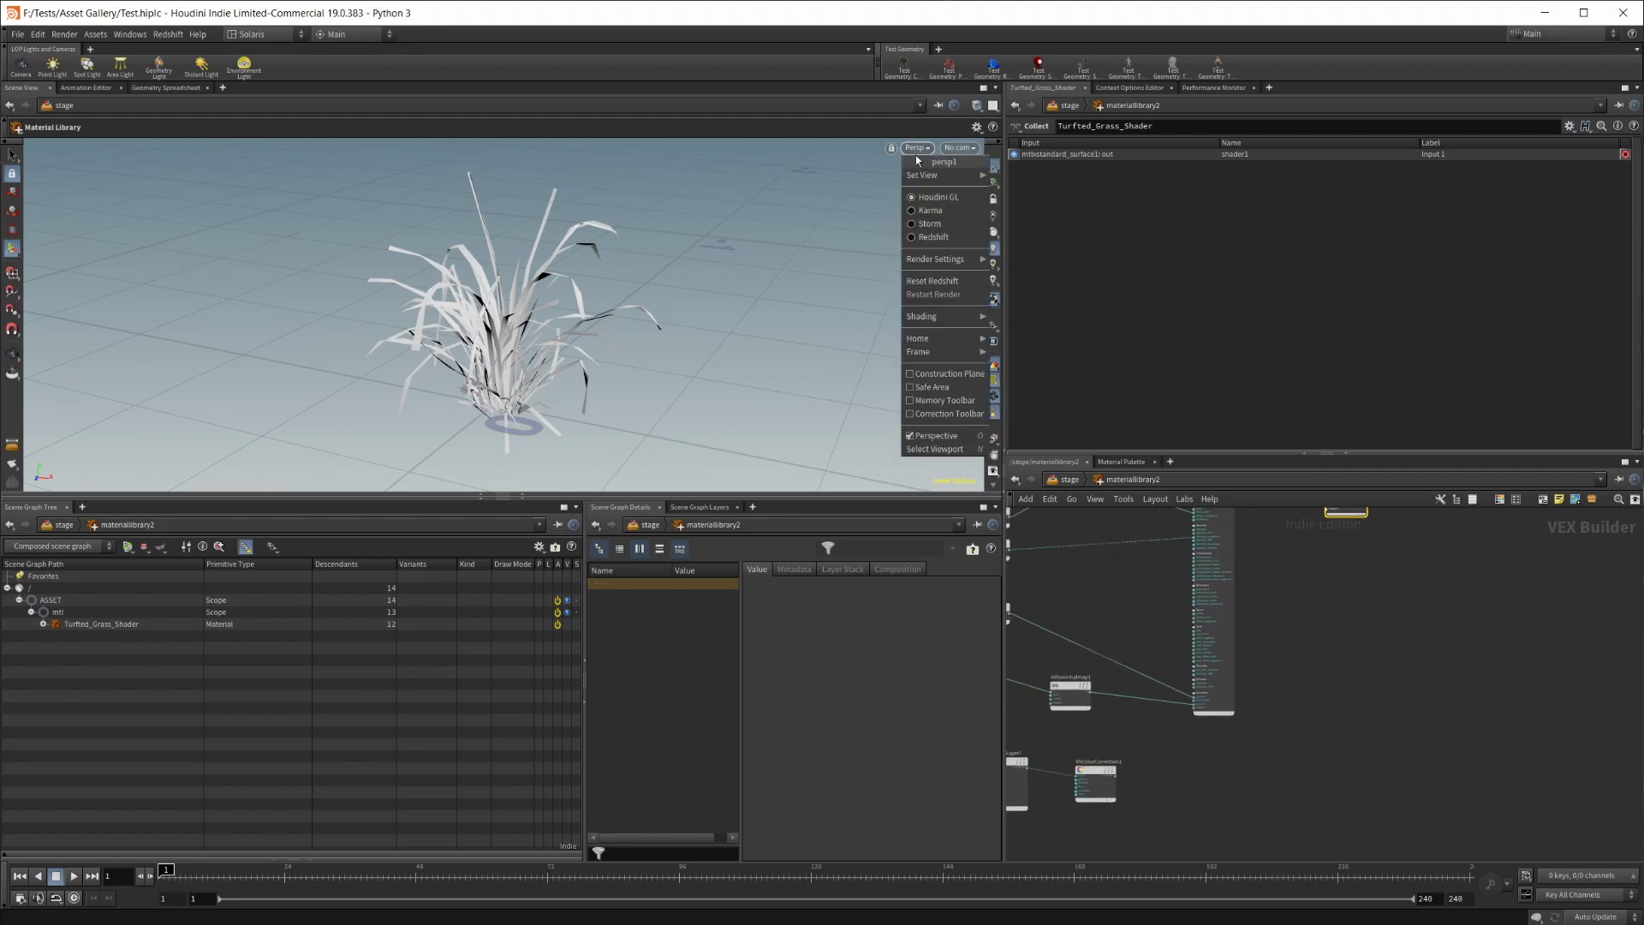
click(934, 204)
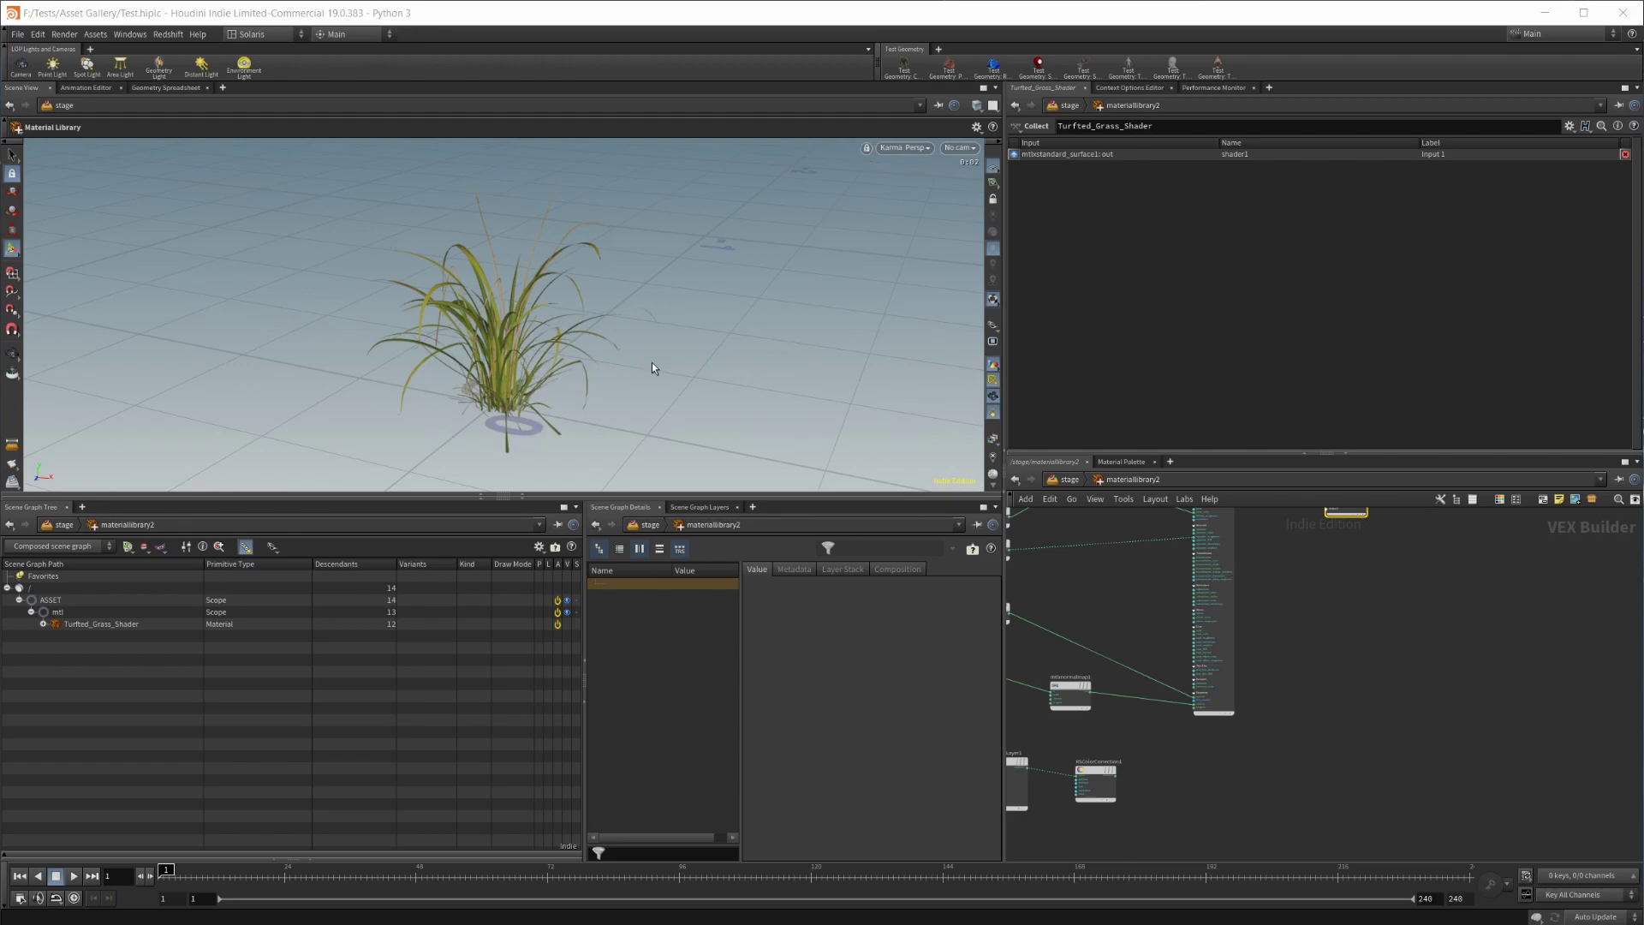
click(904, 150)
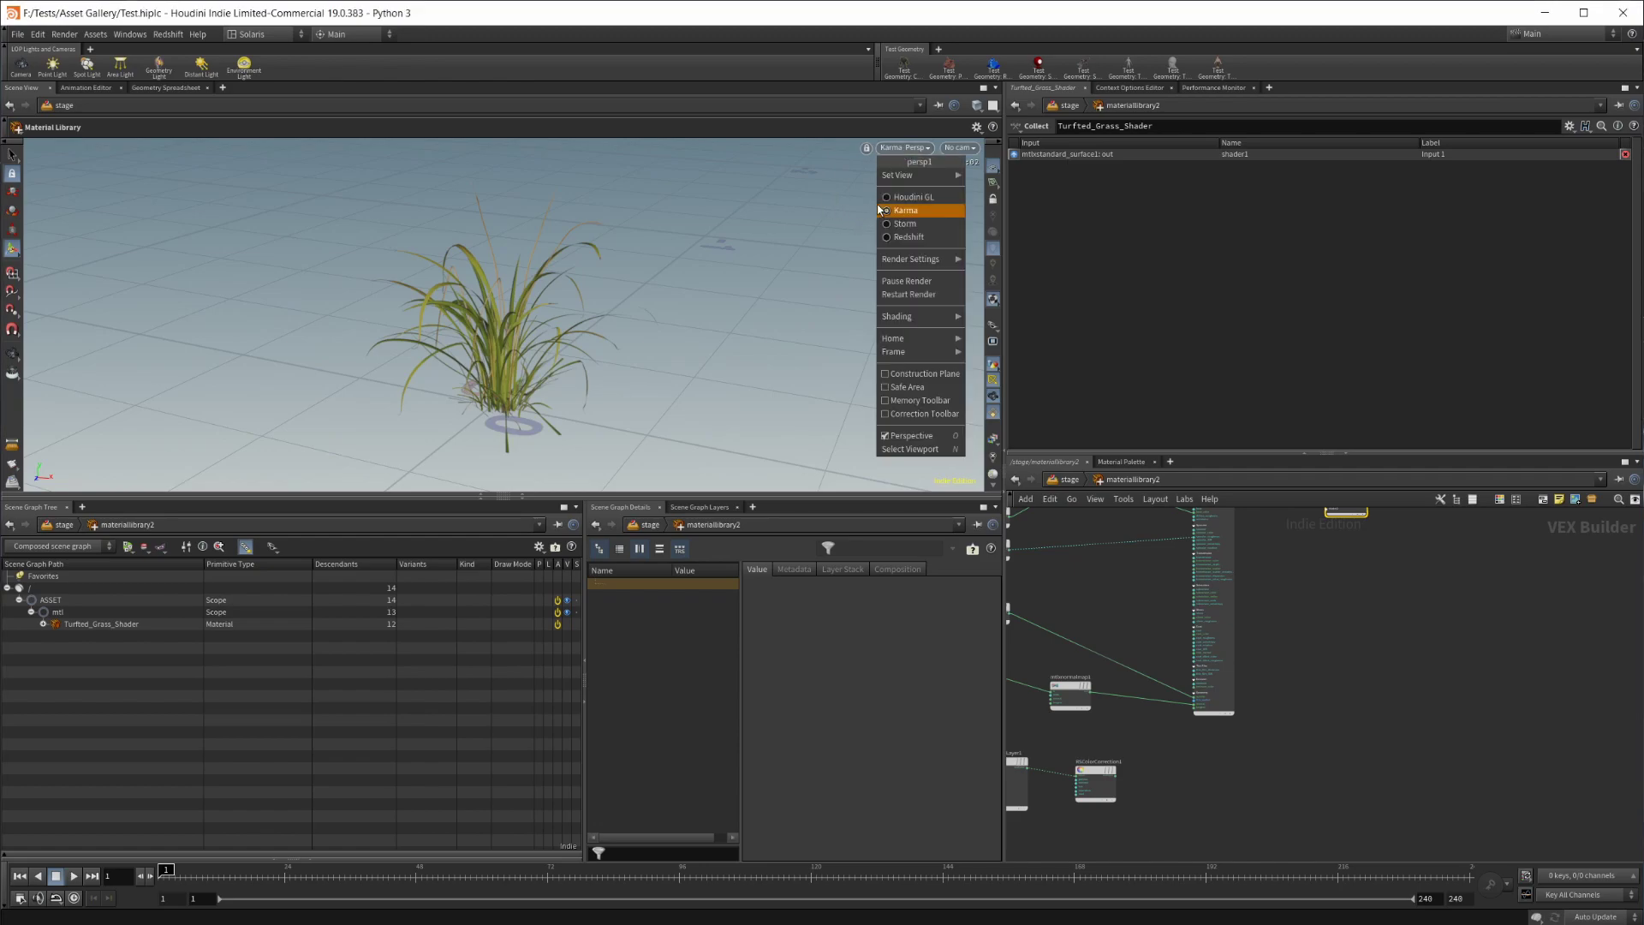
click(903, 197)
Examine the settings of the Redshift nodes TextureSampler1, TextureSampler2, RSColorLayer1 and RSColorCorrection1
scroll(1284, 752, down, 5)
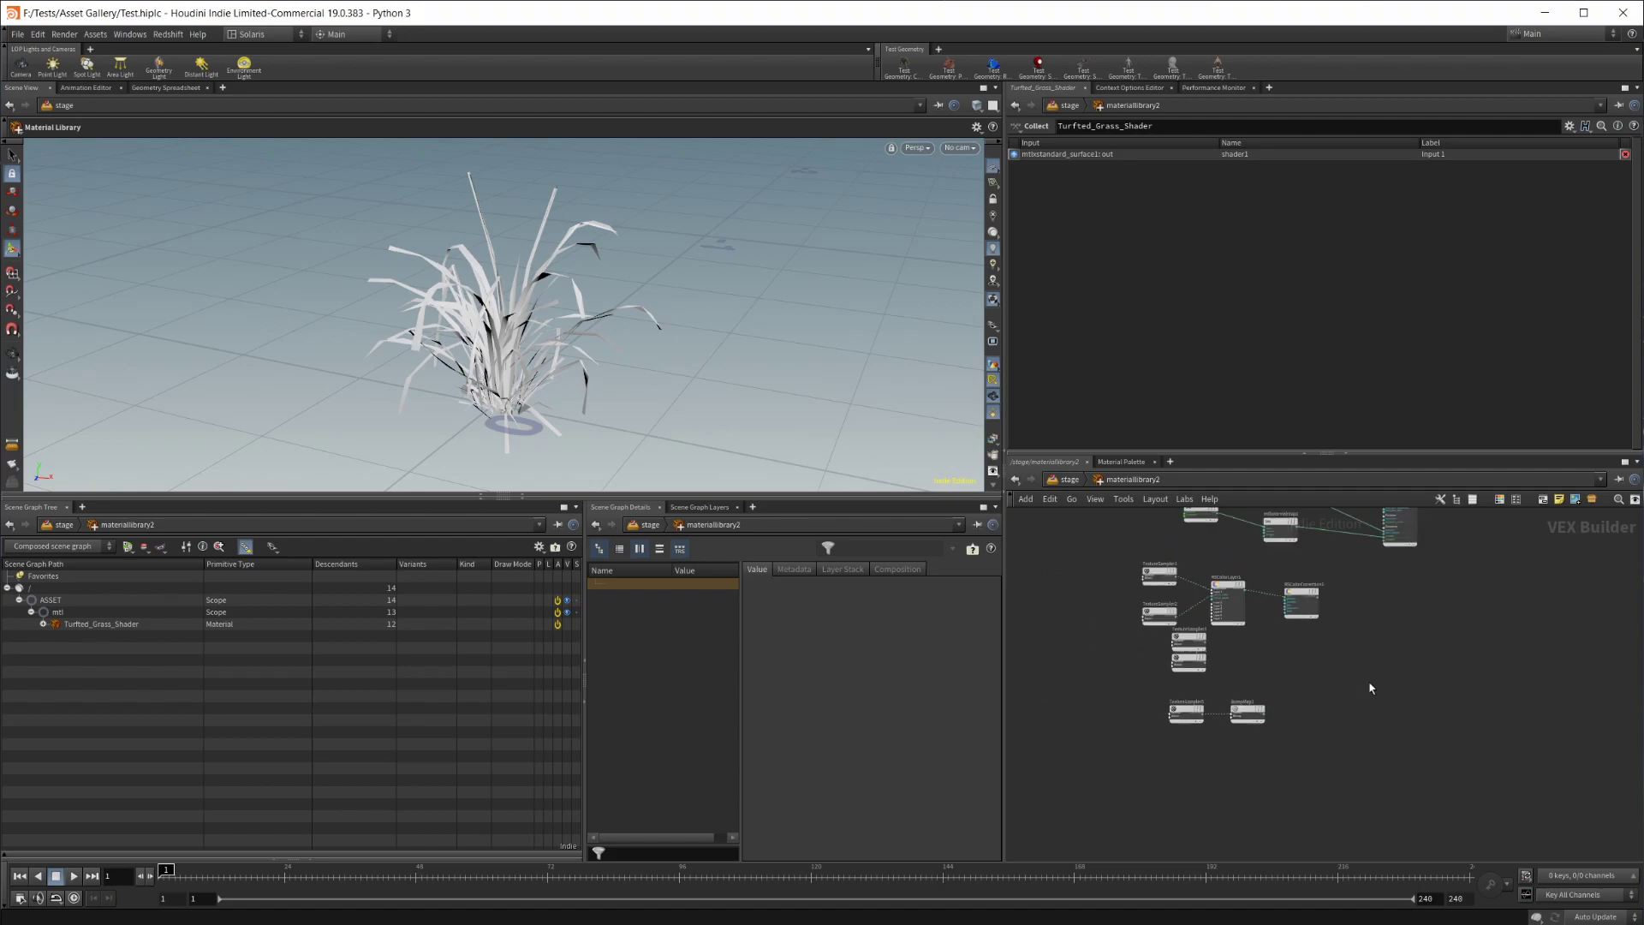
scroll(1181, 634, up, 5)
click(1124, 572)
click(1131, 657)
middle_drag(1174, 625, 1098, 625)
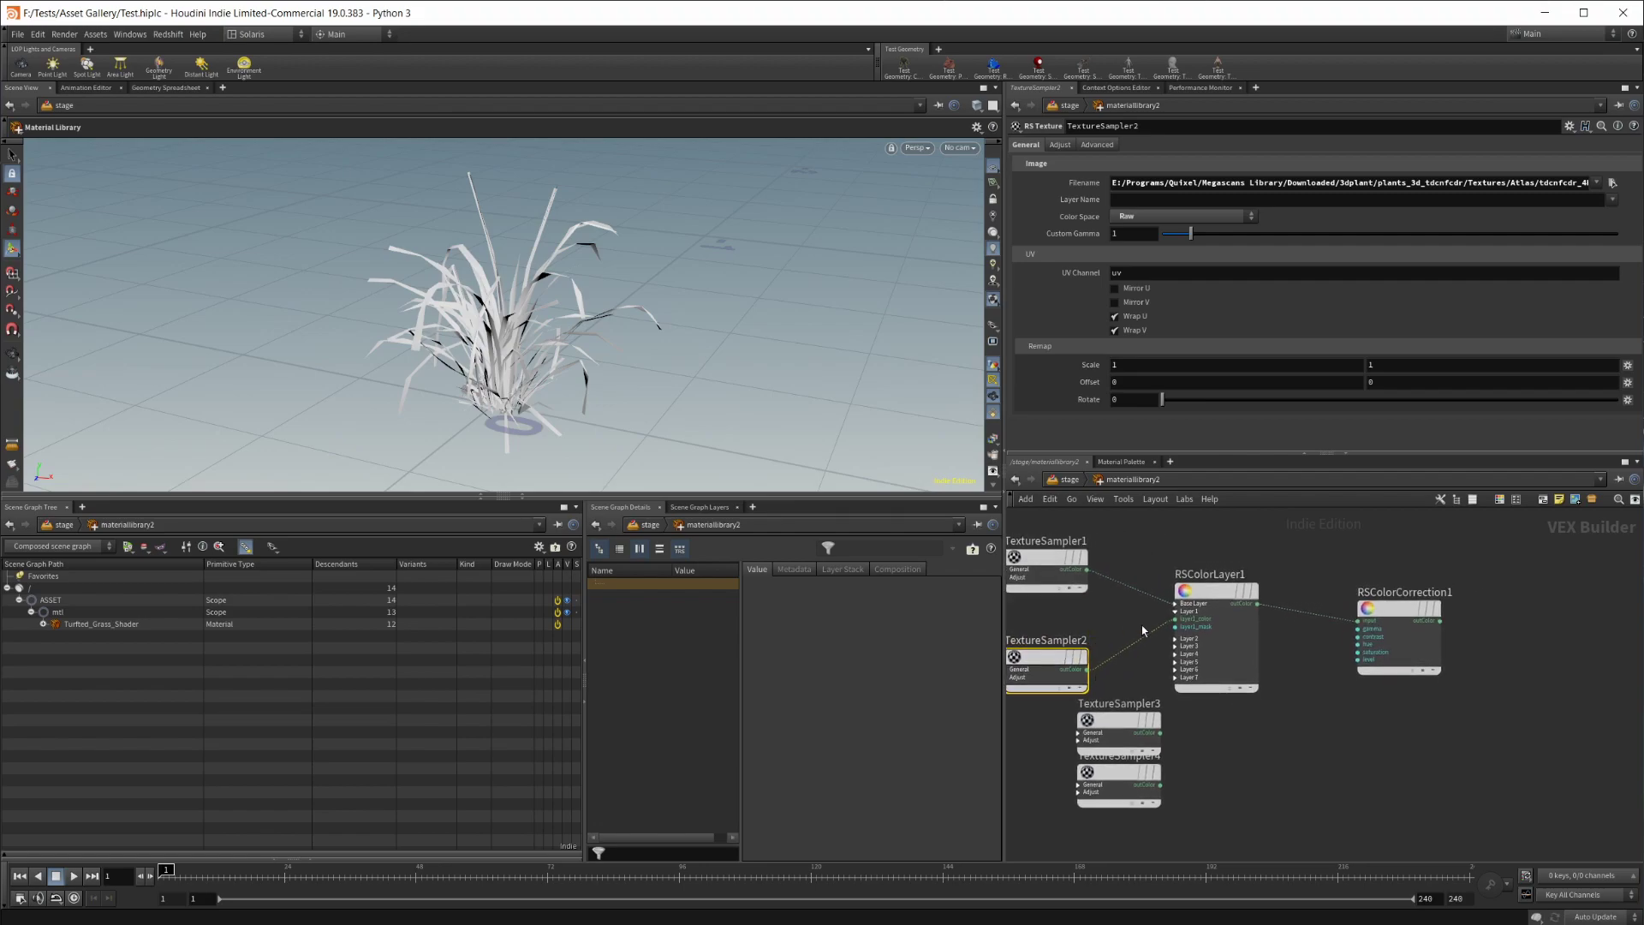
click(1221, 598)
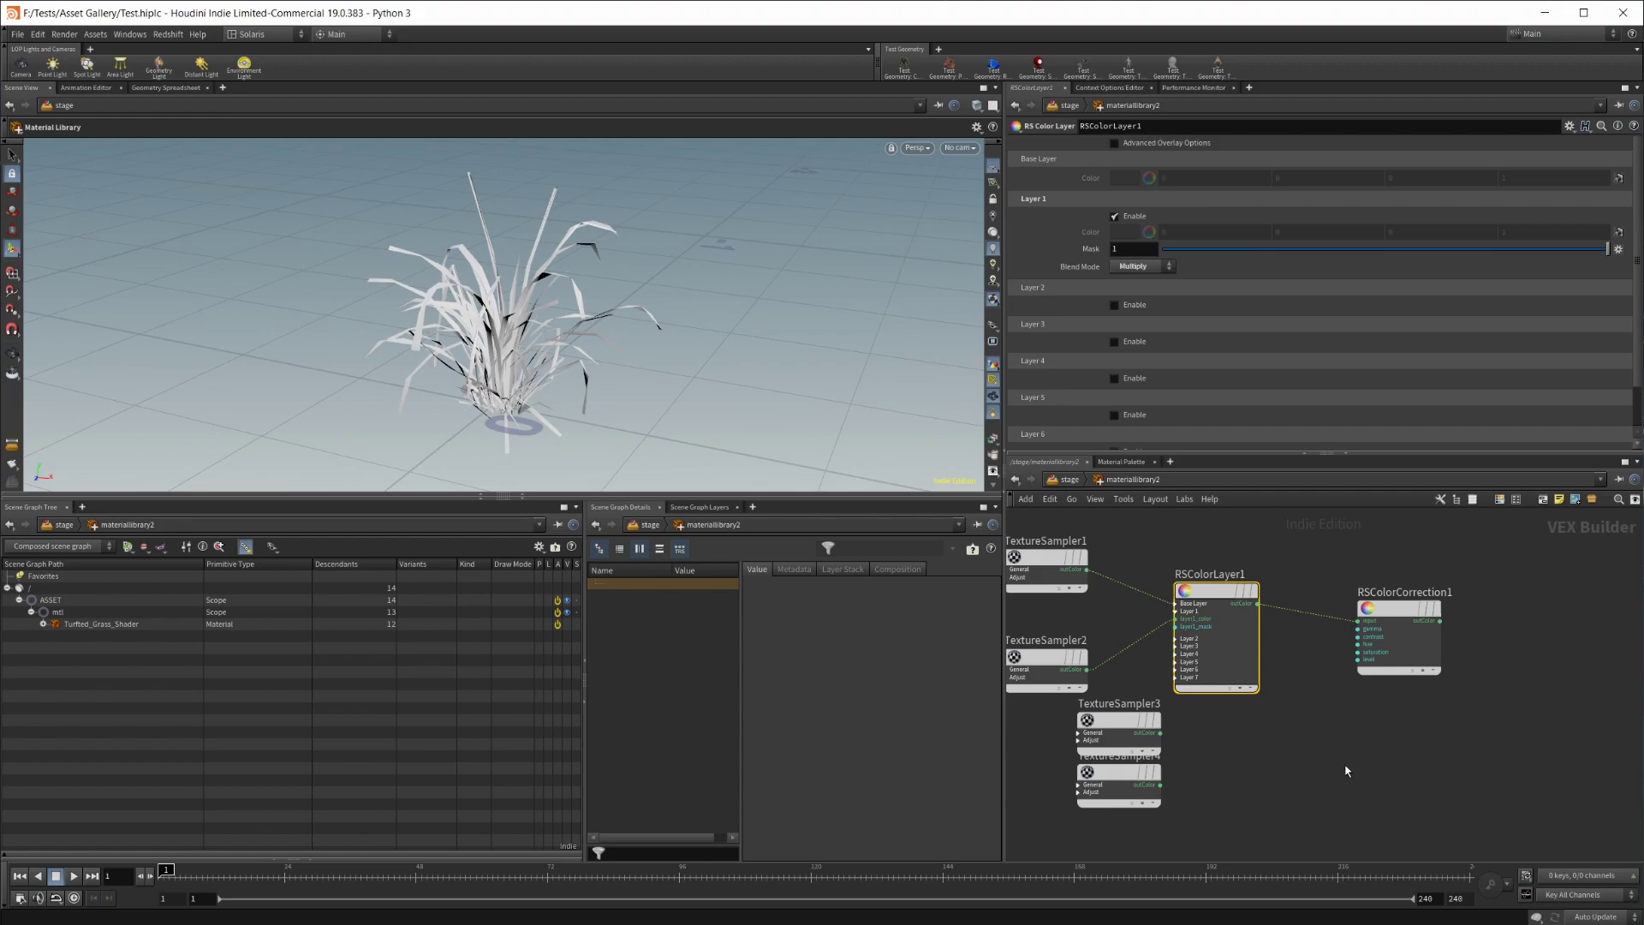
middle_drag(1358, 772, 1230, 756)
drag(1262, 599, 1235, 581)
click(1235, 581)
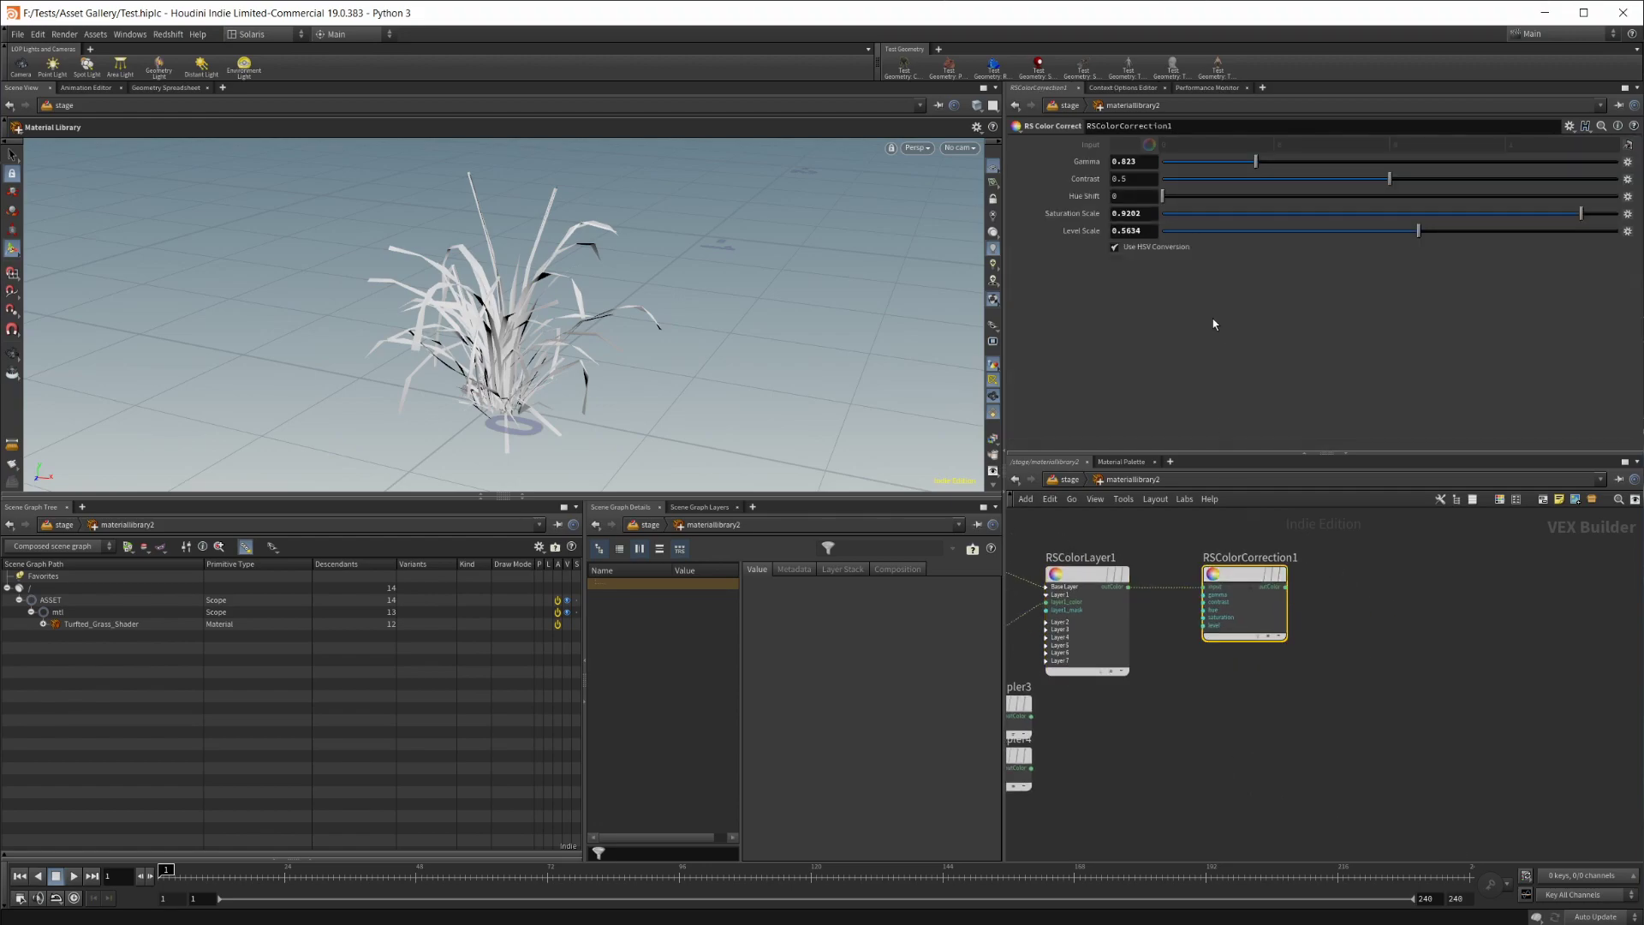
middle_drag(1331, 720, 1217, 715)
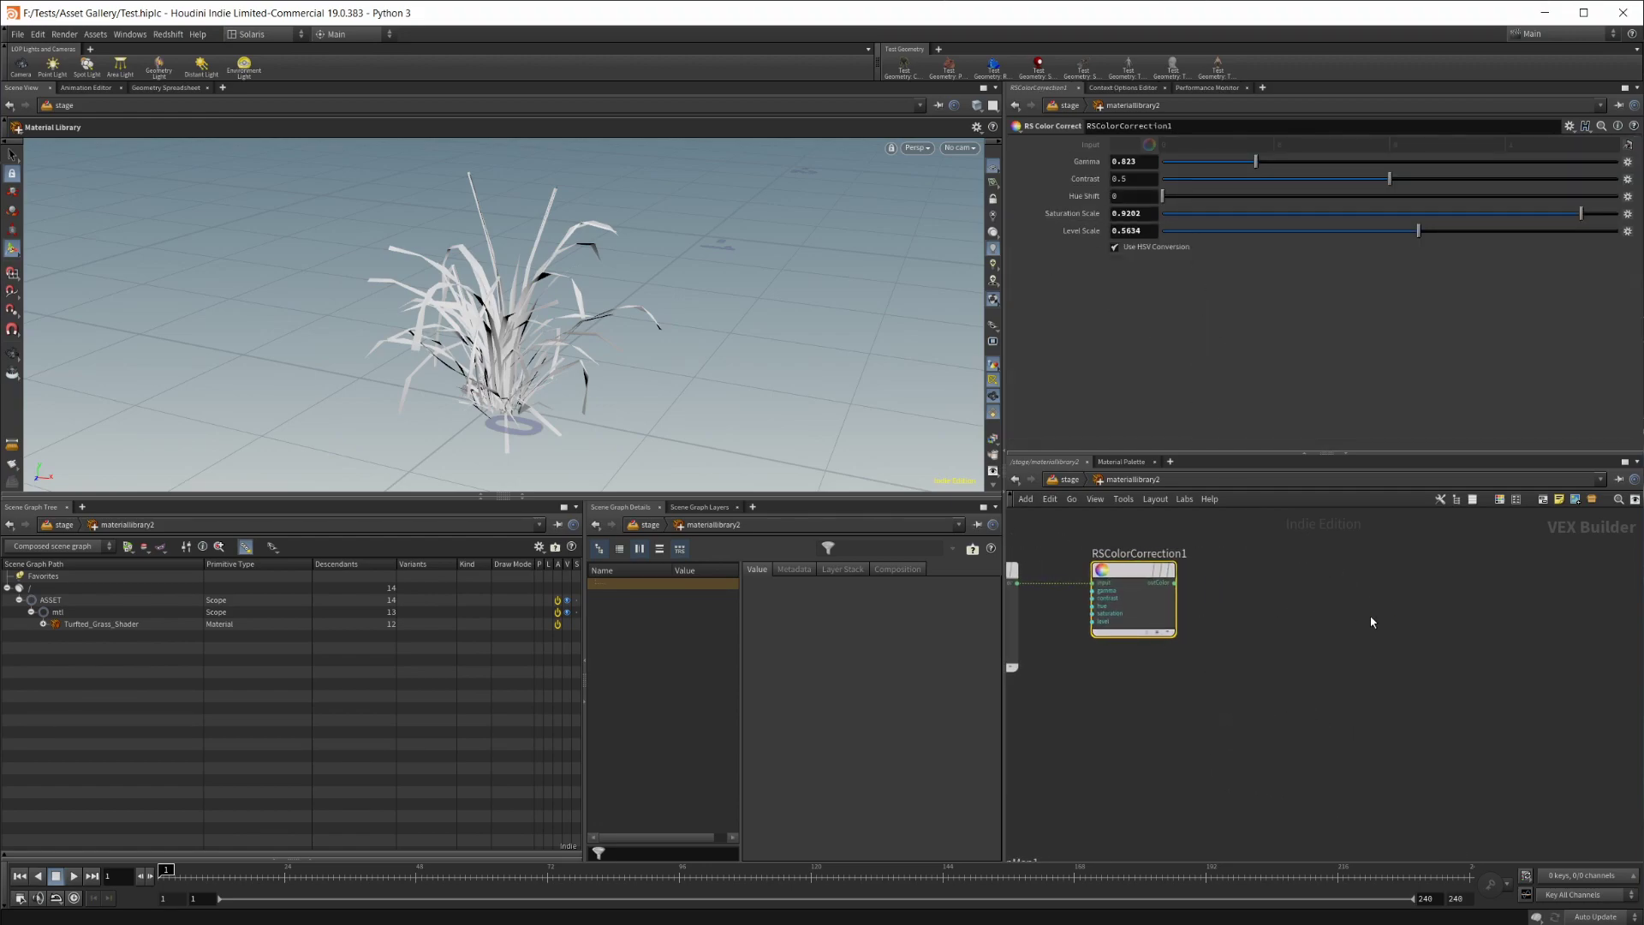
scroll(1391, 623, down, 3)
middle_drag(1348, 643, 1257, 667)
scroll(1257, 666, down, 1)
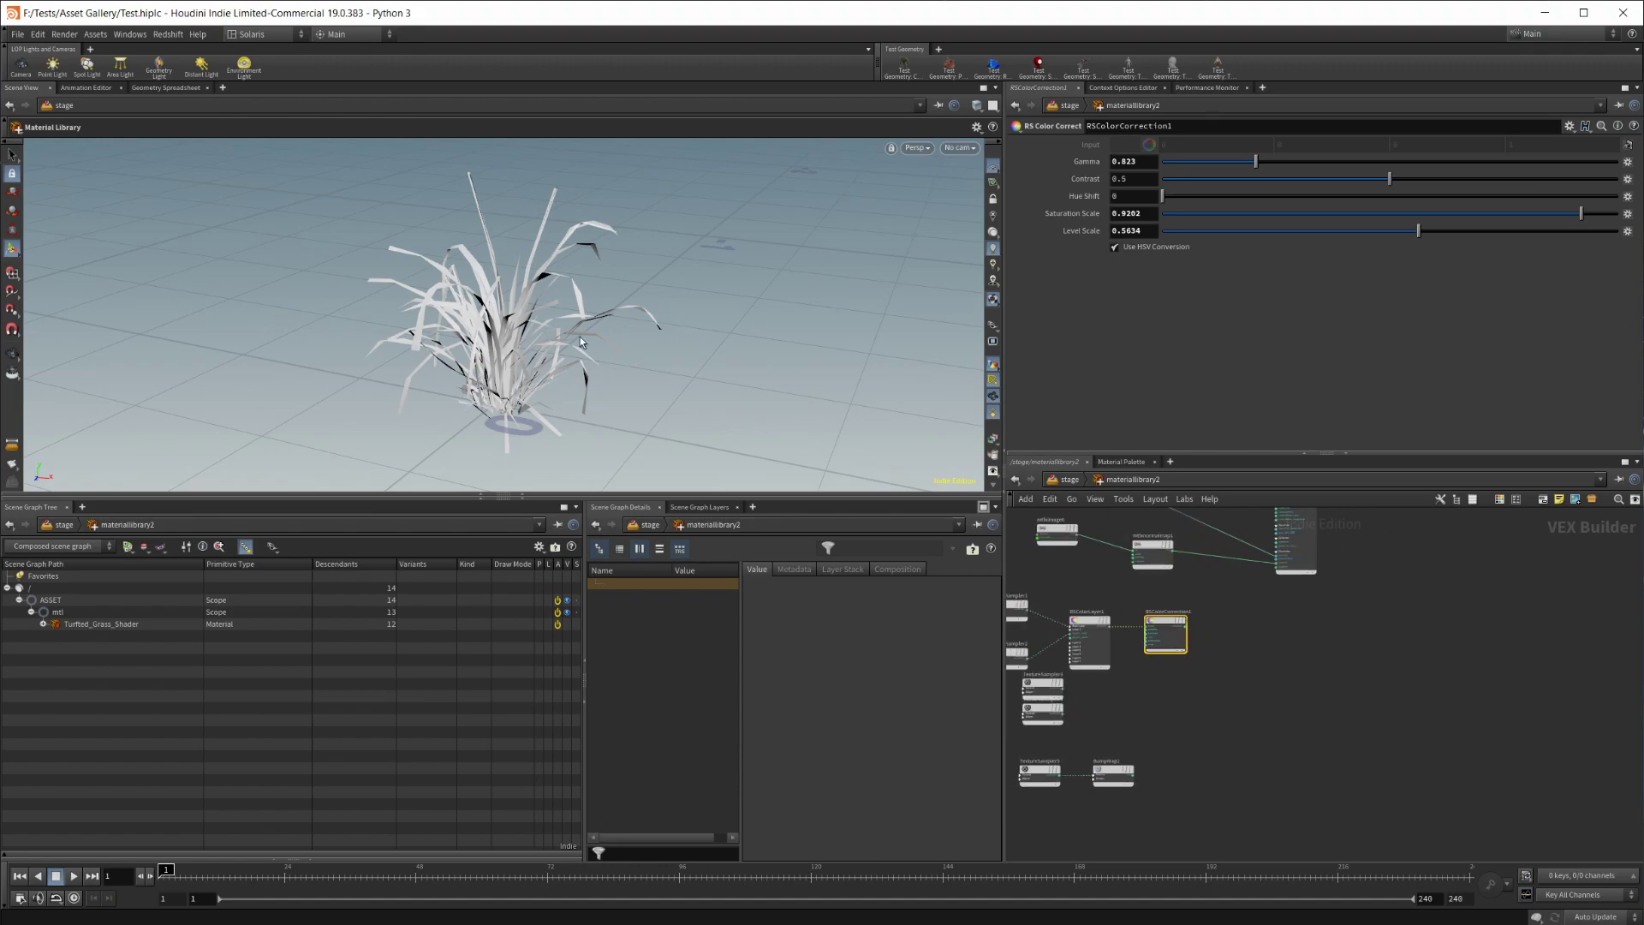
scroll(1274, 634, down, 1)
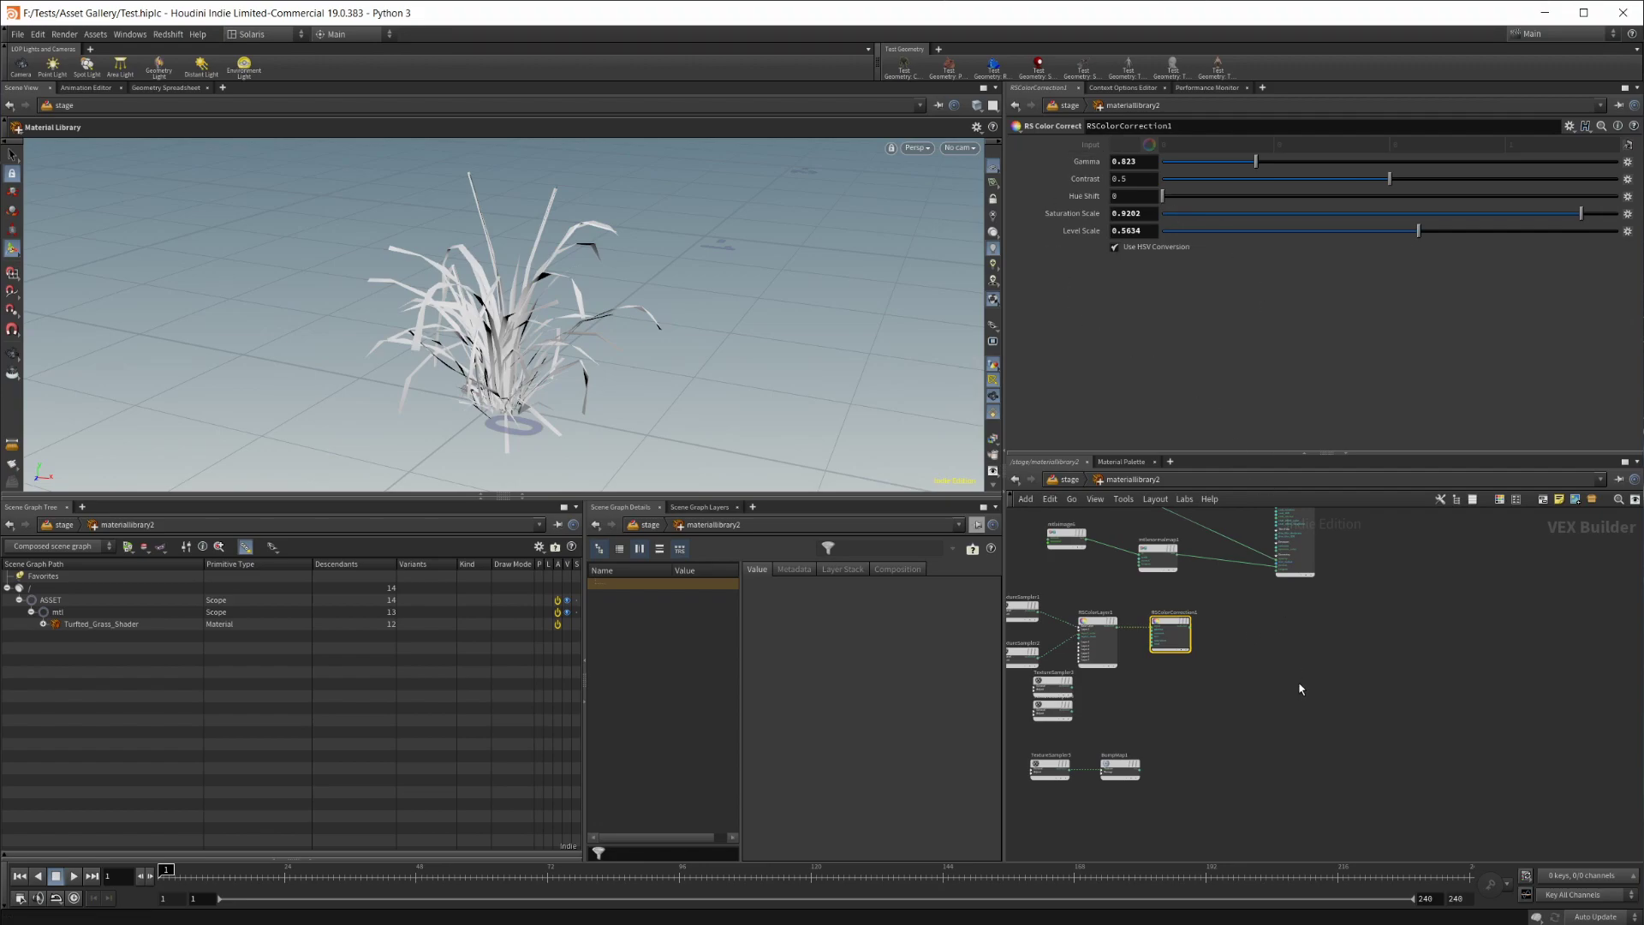
Add an RS Material Builder node beside RSColorCorrection1
scroll(1255, 625, up, 2)
key(Tab)
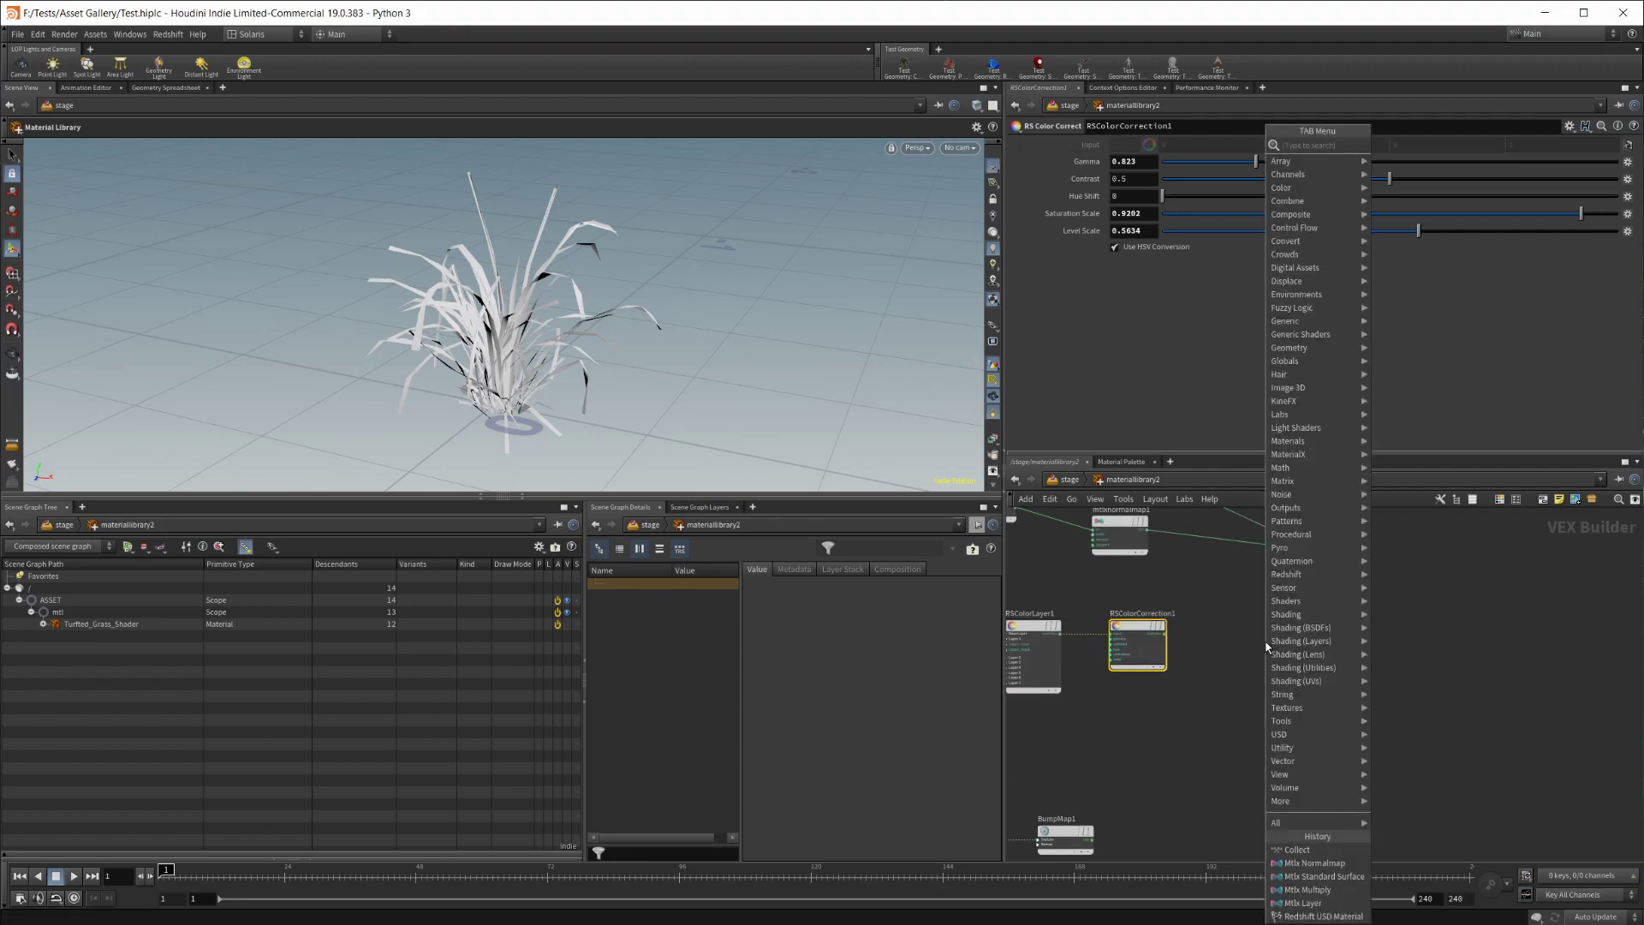
text(rs mat)
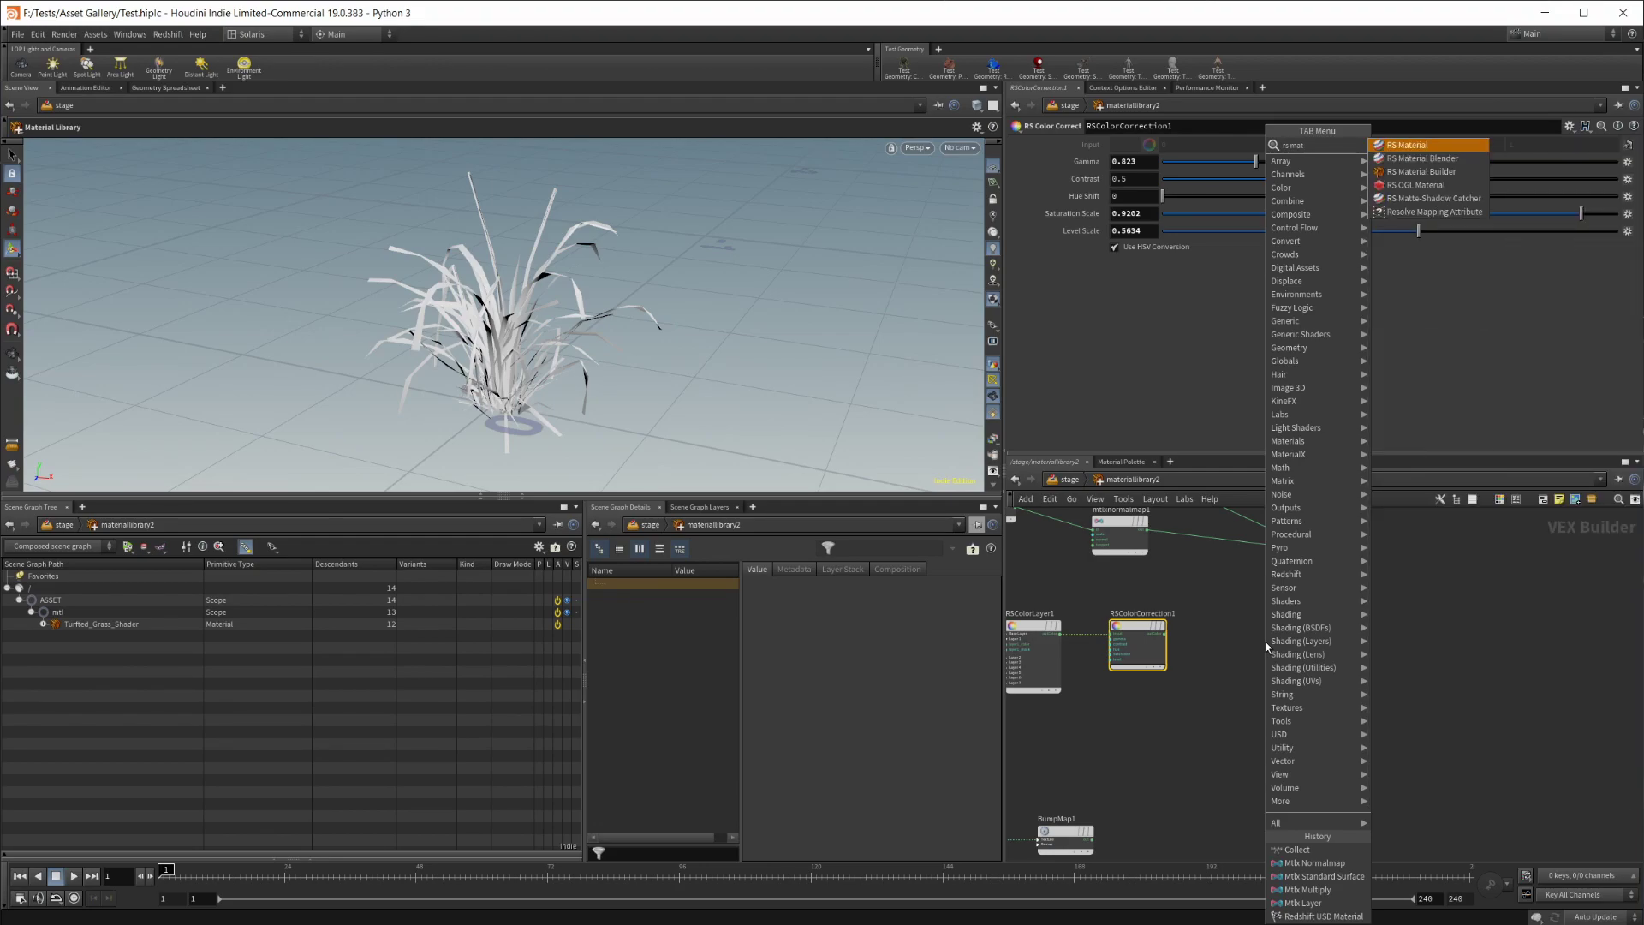
key(Down)
key(Down)
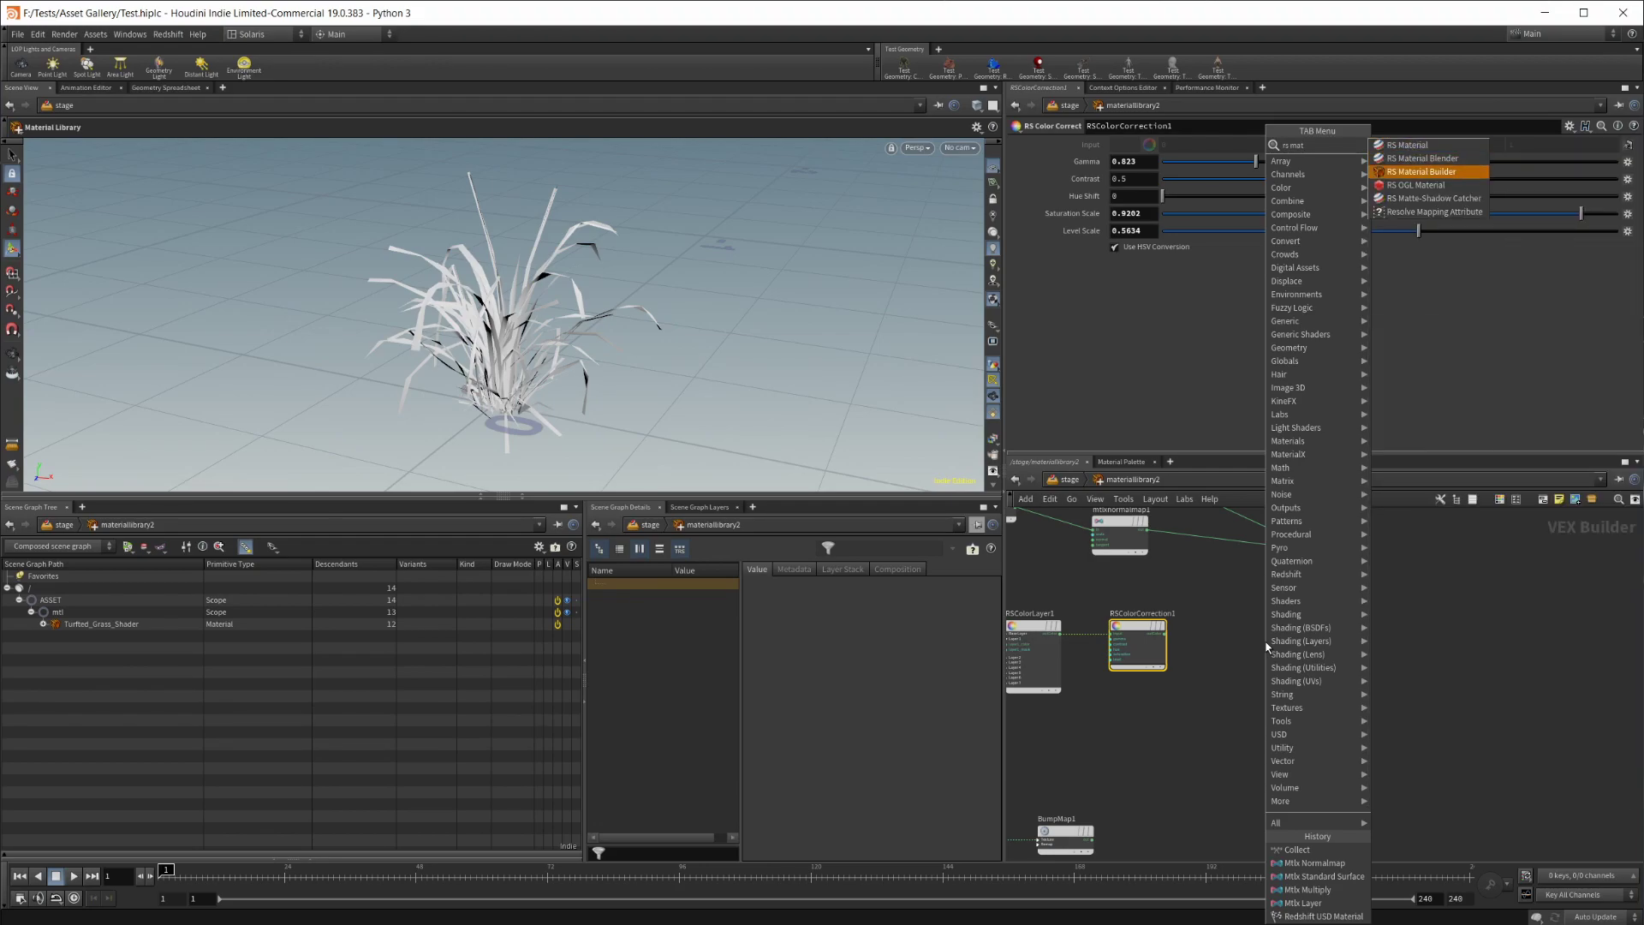
key(Return)
click(1265, 646)
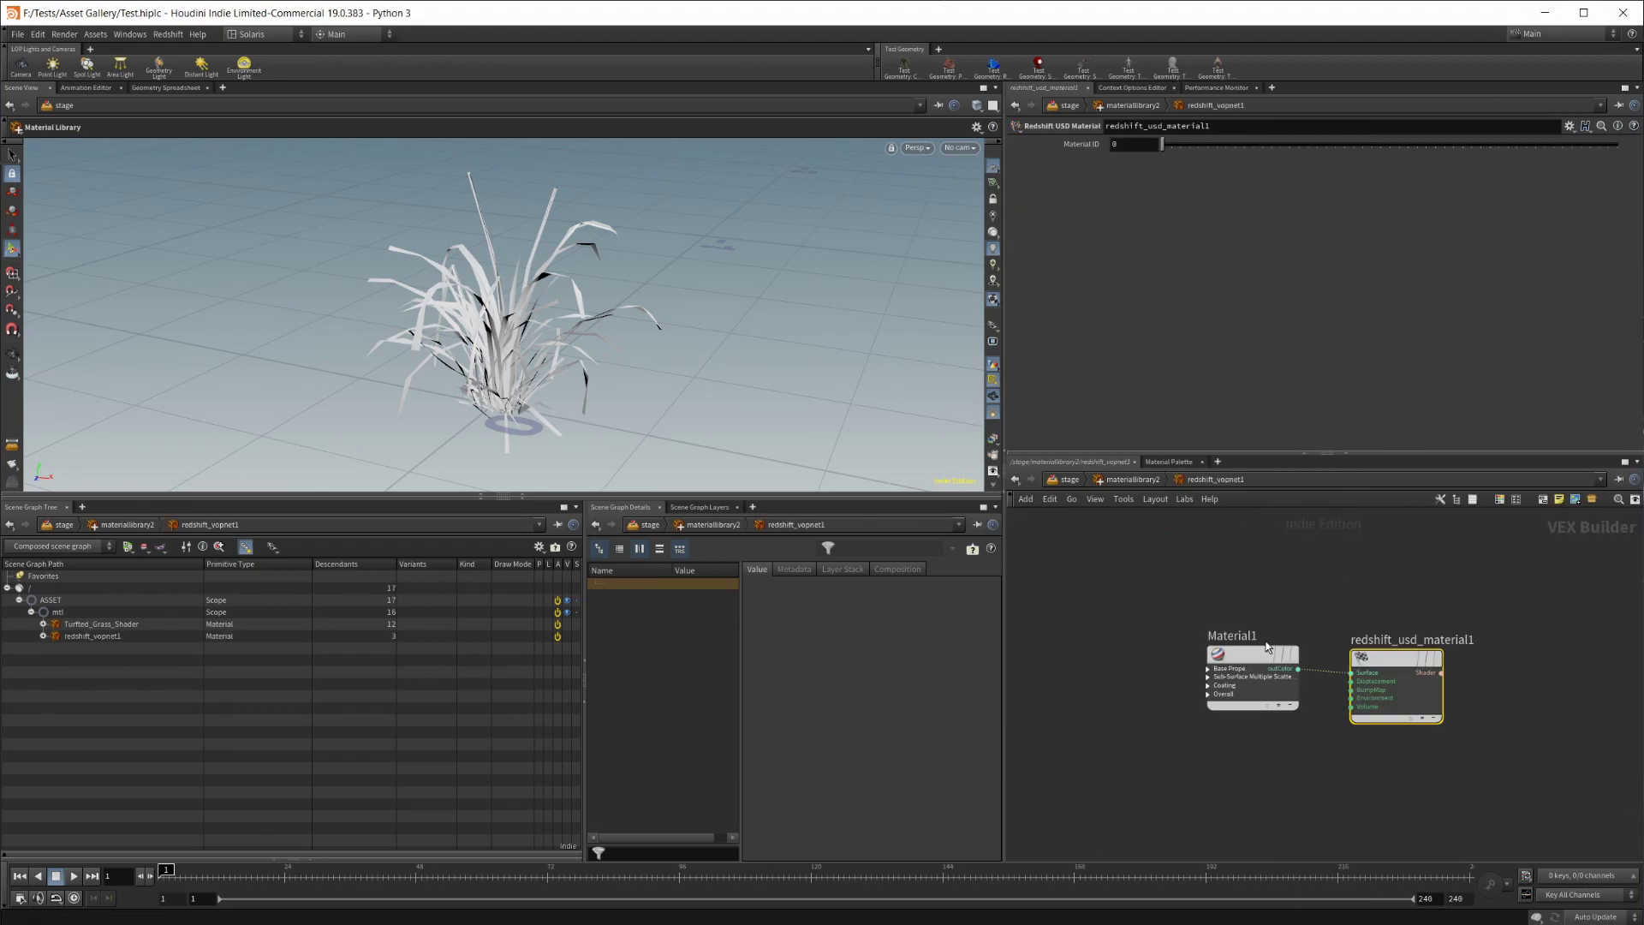
Inspect Material1 and redshift_usd_material1 inside the RS Material Builder and delete the builder from materiallibrary2
click(1289, 654)
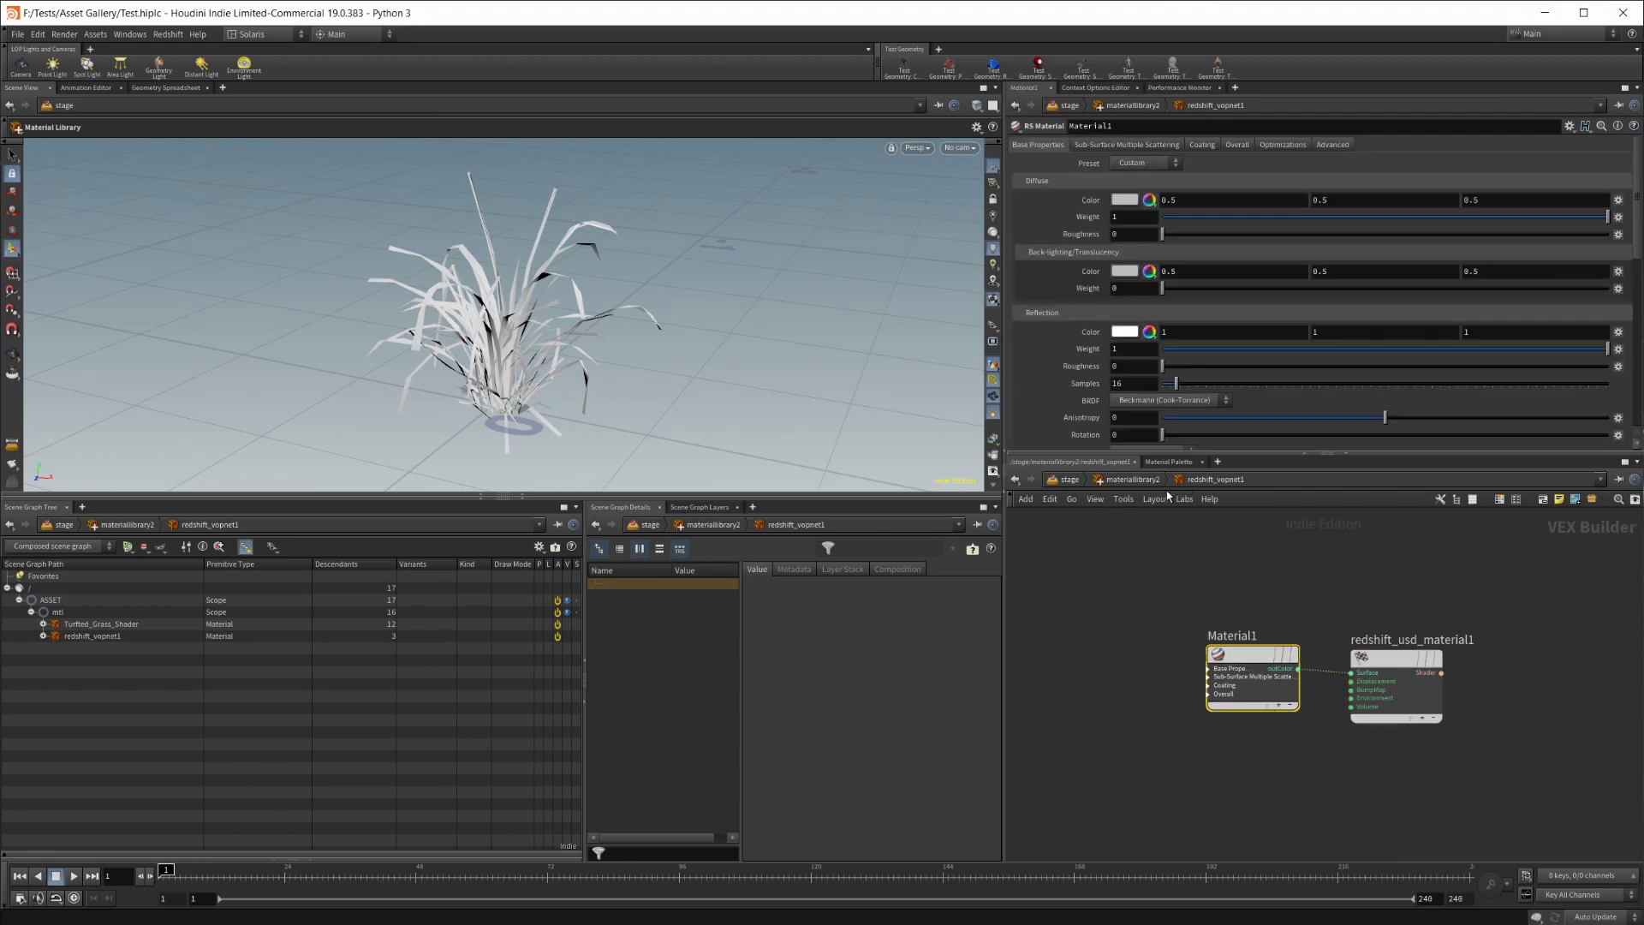
click(1379, 661)
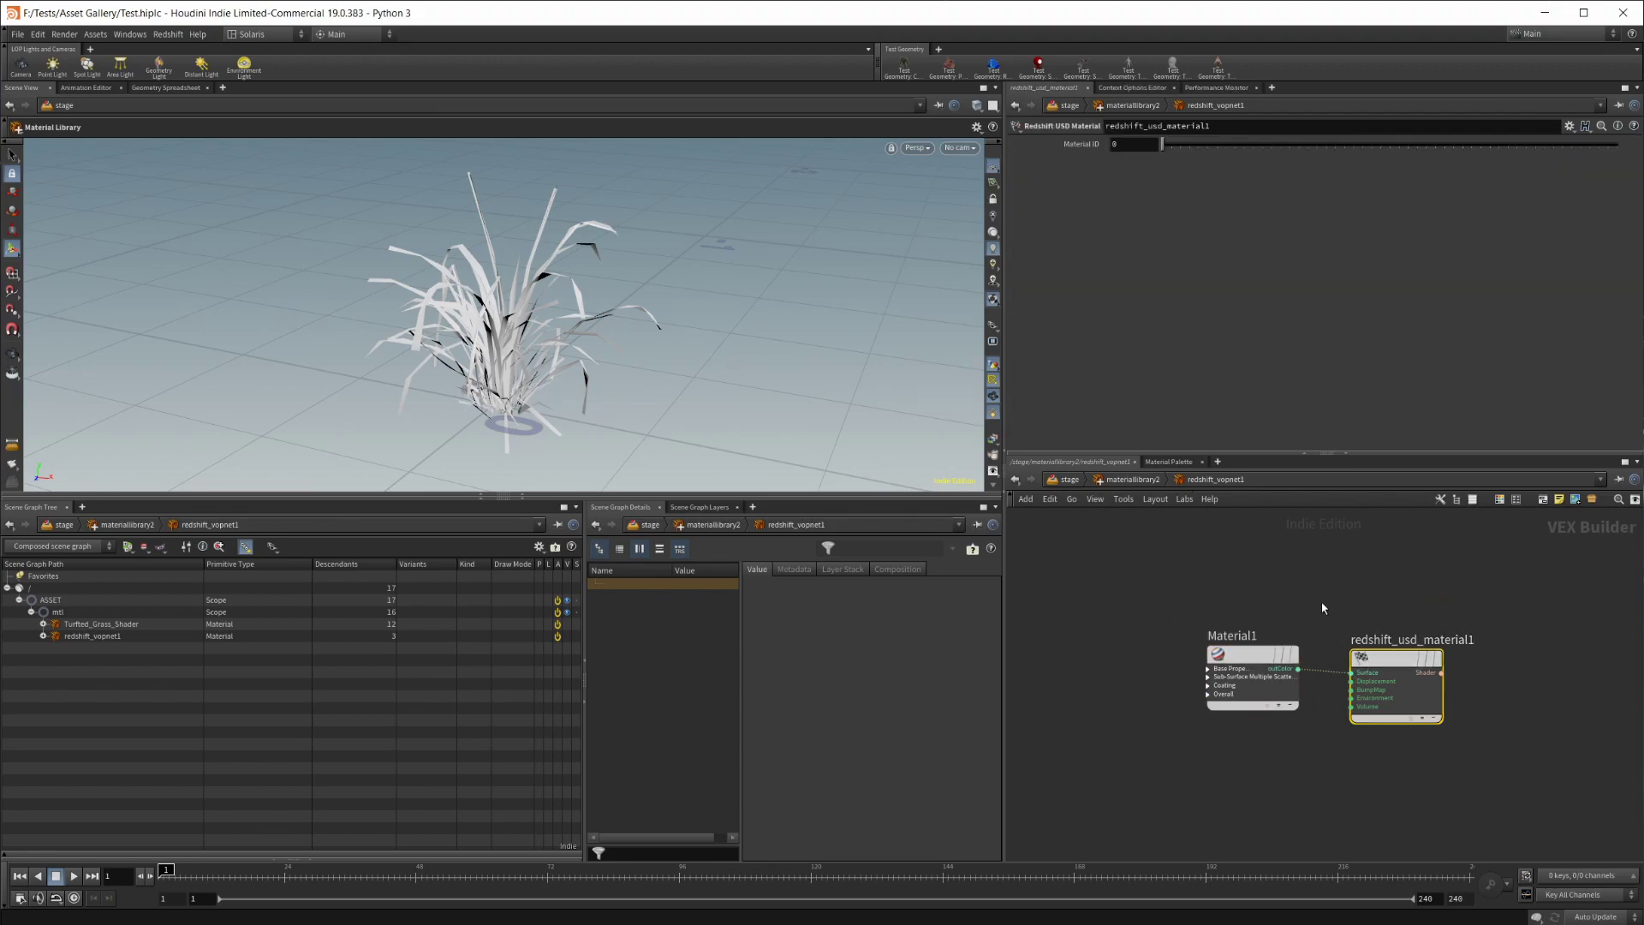
scroll(1499, 779, down, 3)
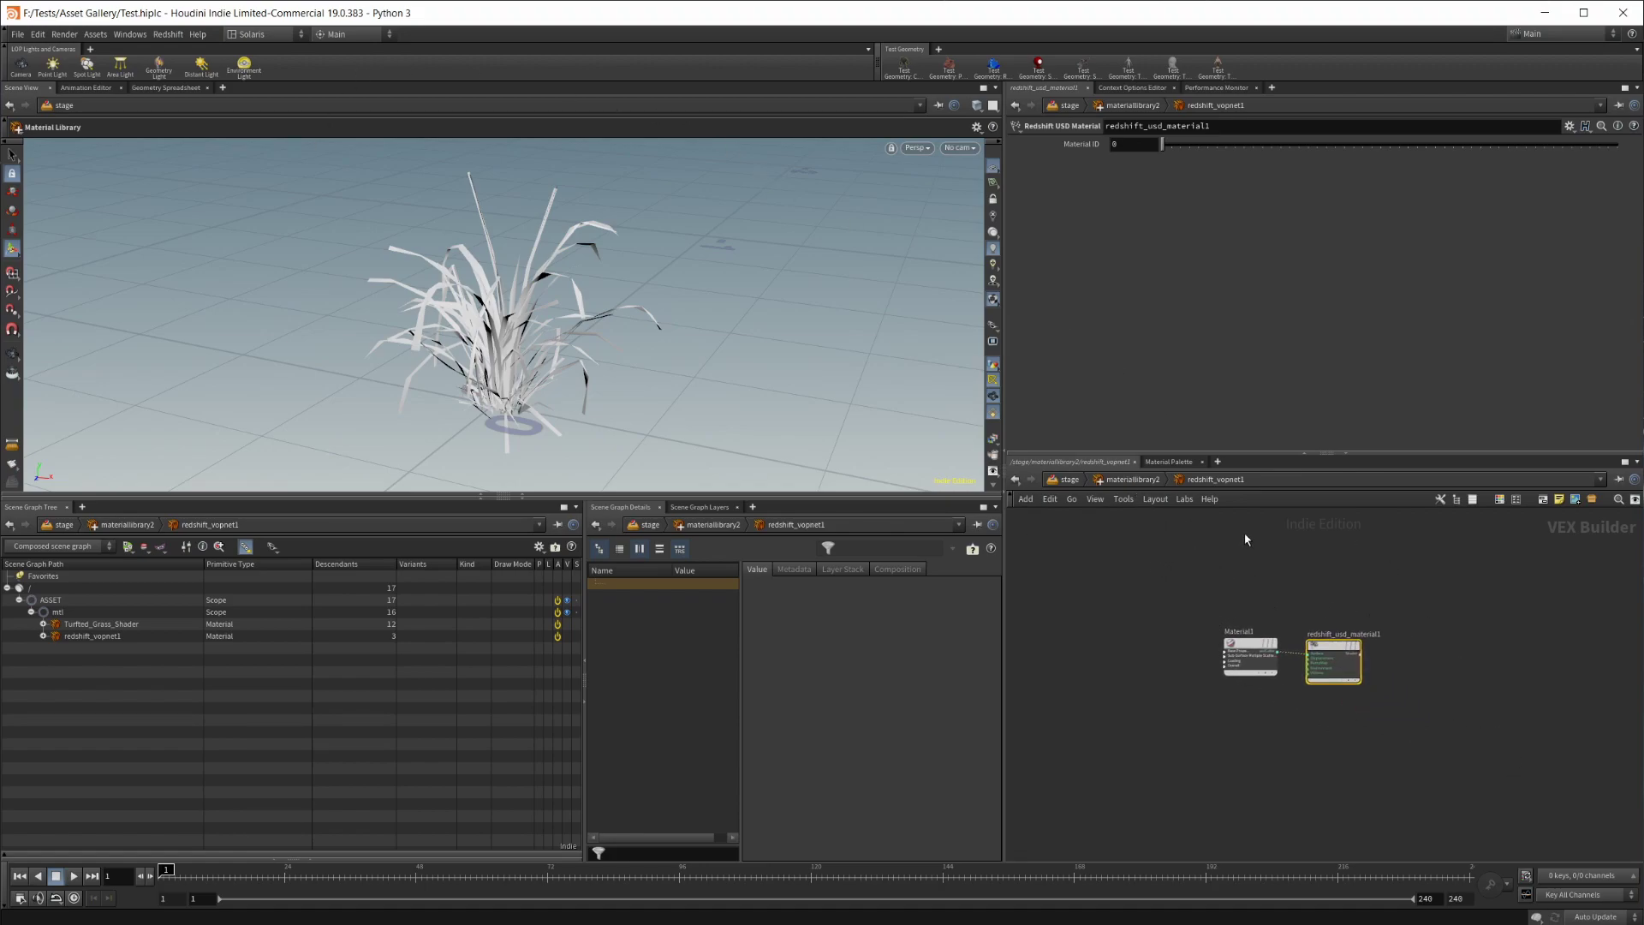
click(1125, 480)
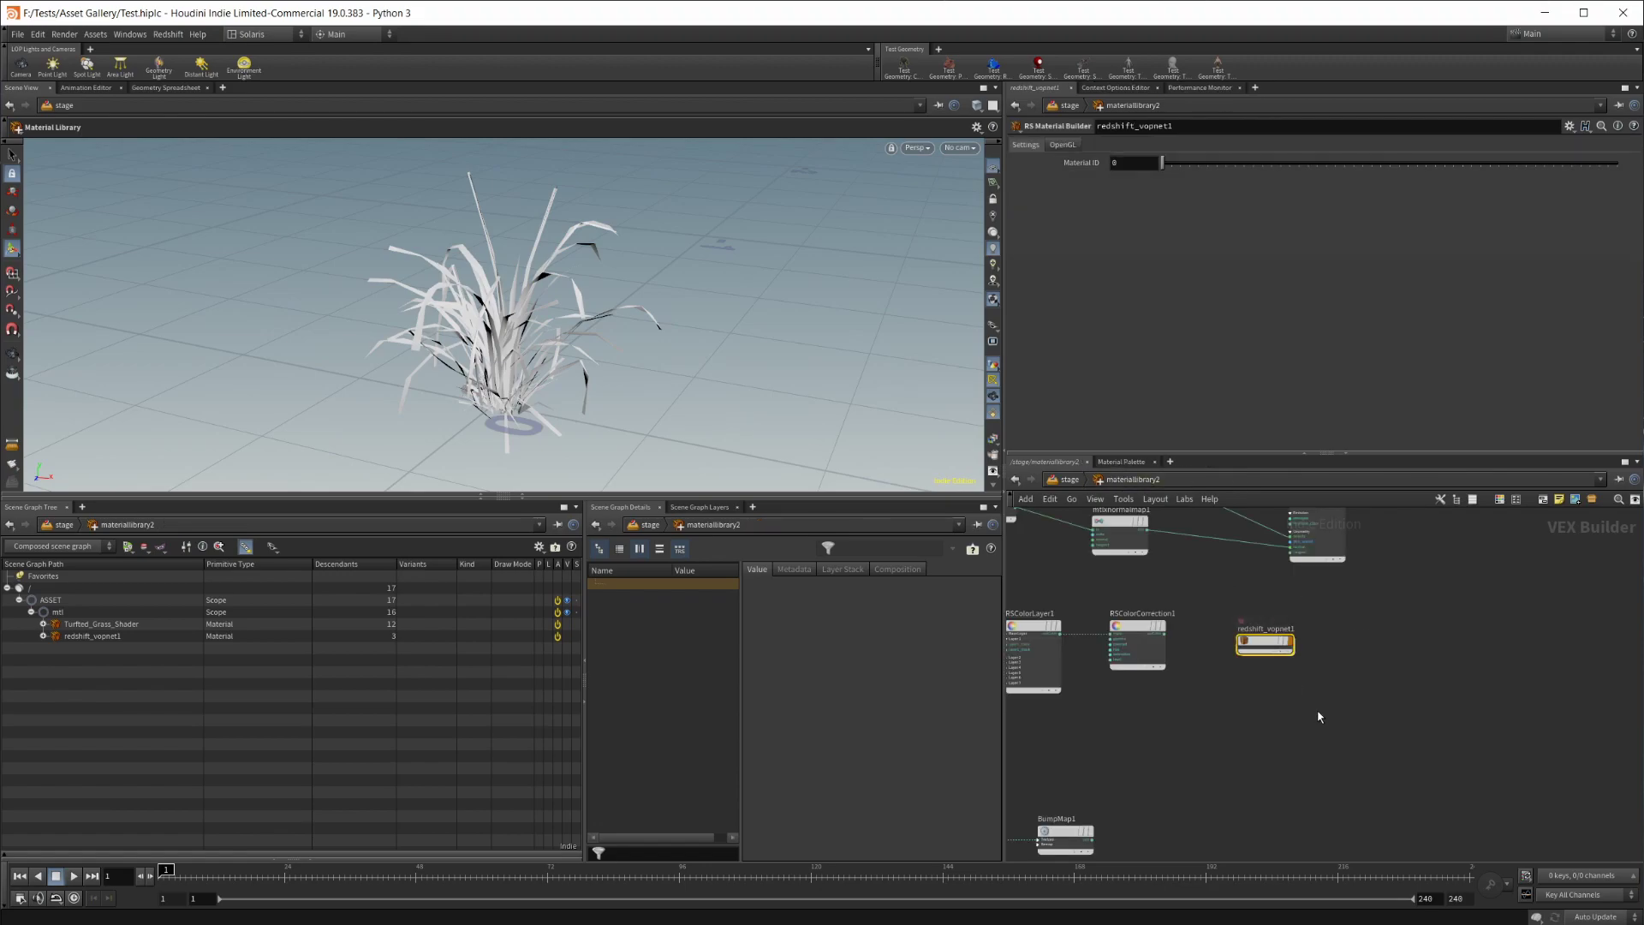
key(Delete)
Add an RS Material node directly in materiallibrary2 beside RSColorCorrection1
key(Tab)
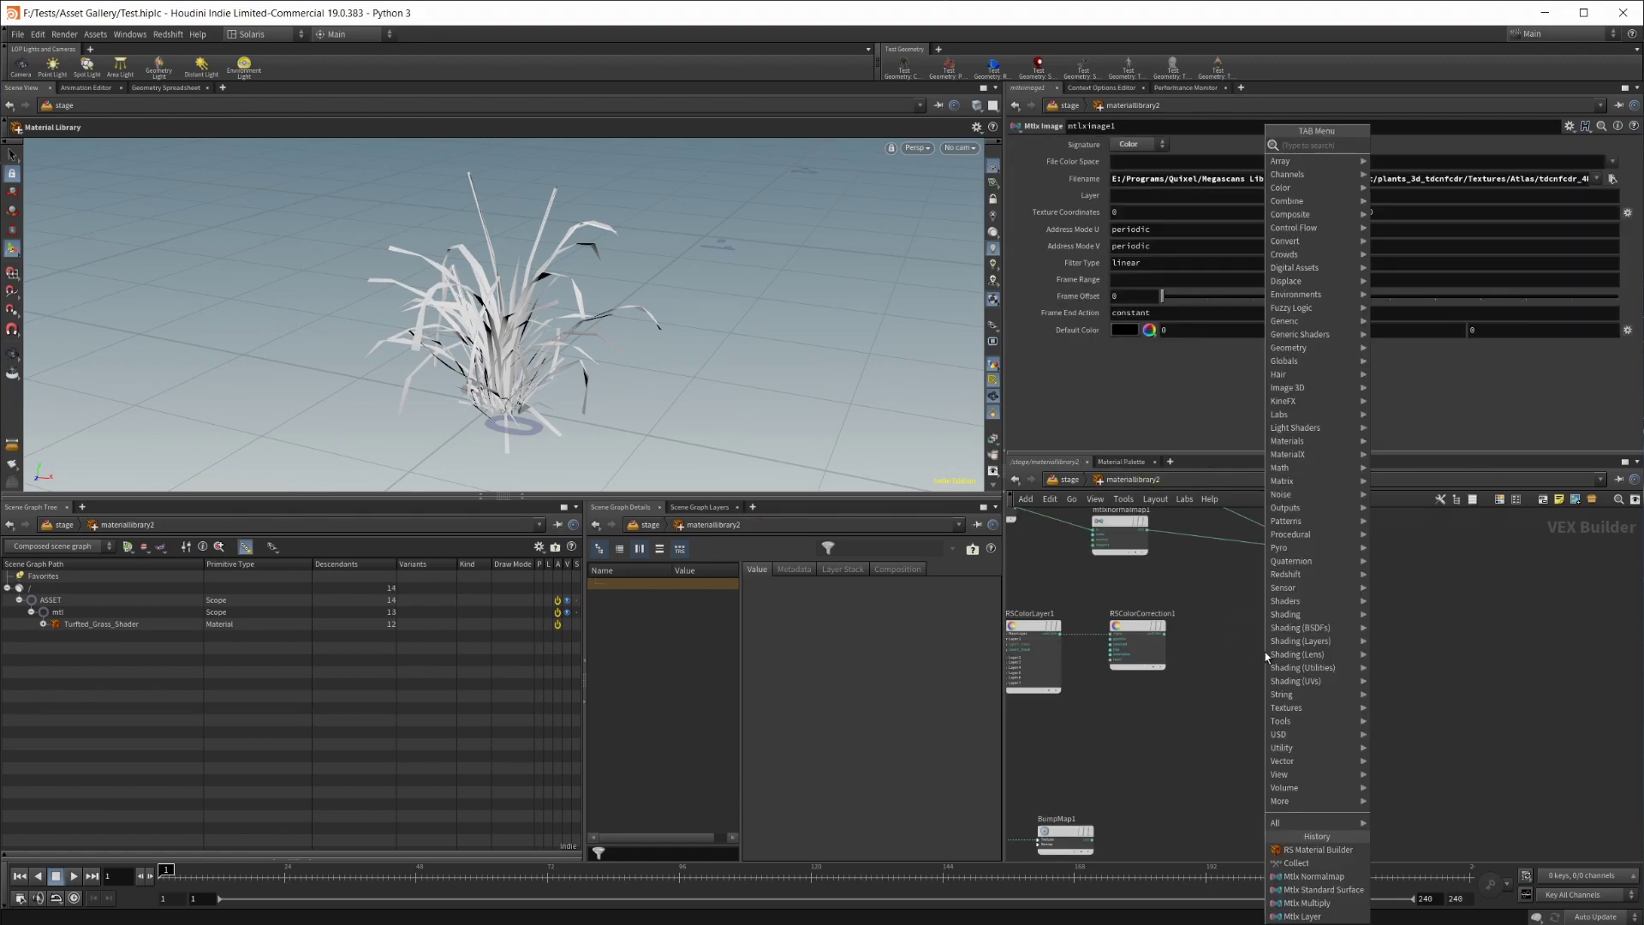
text(rs mat)
key(Return)
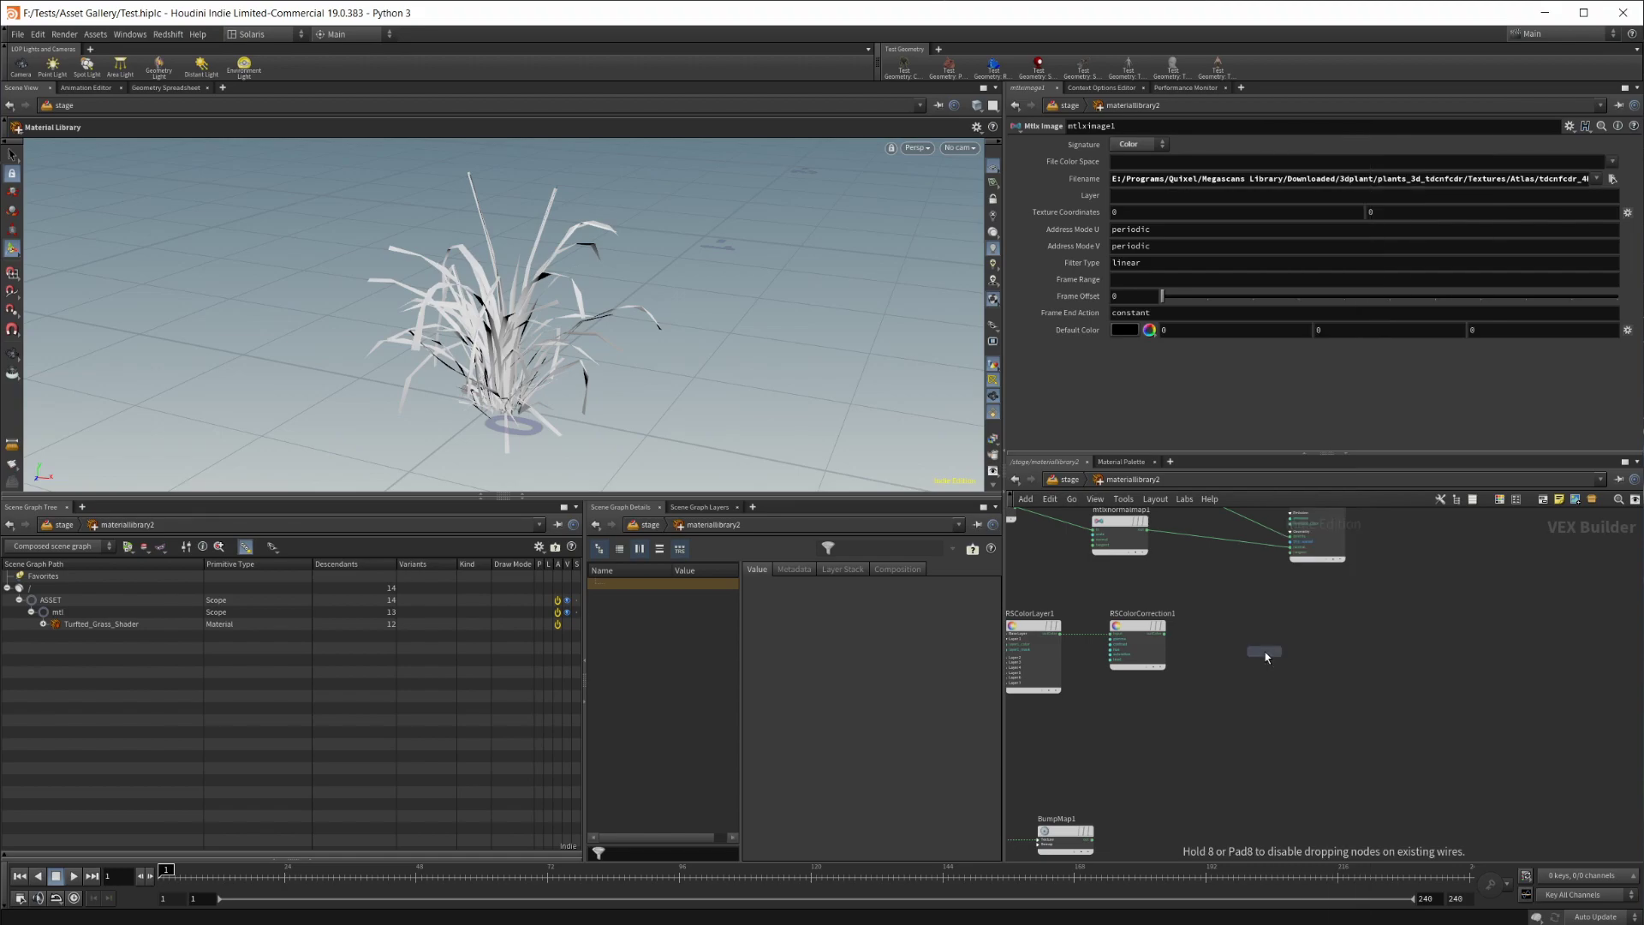
click(1265, 651)
Add a Redshift USD Material node beside Material1 and wire Material1's outColor into its Surface input
key(Tab)
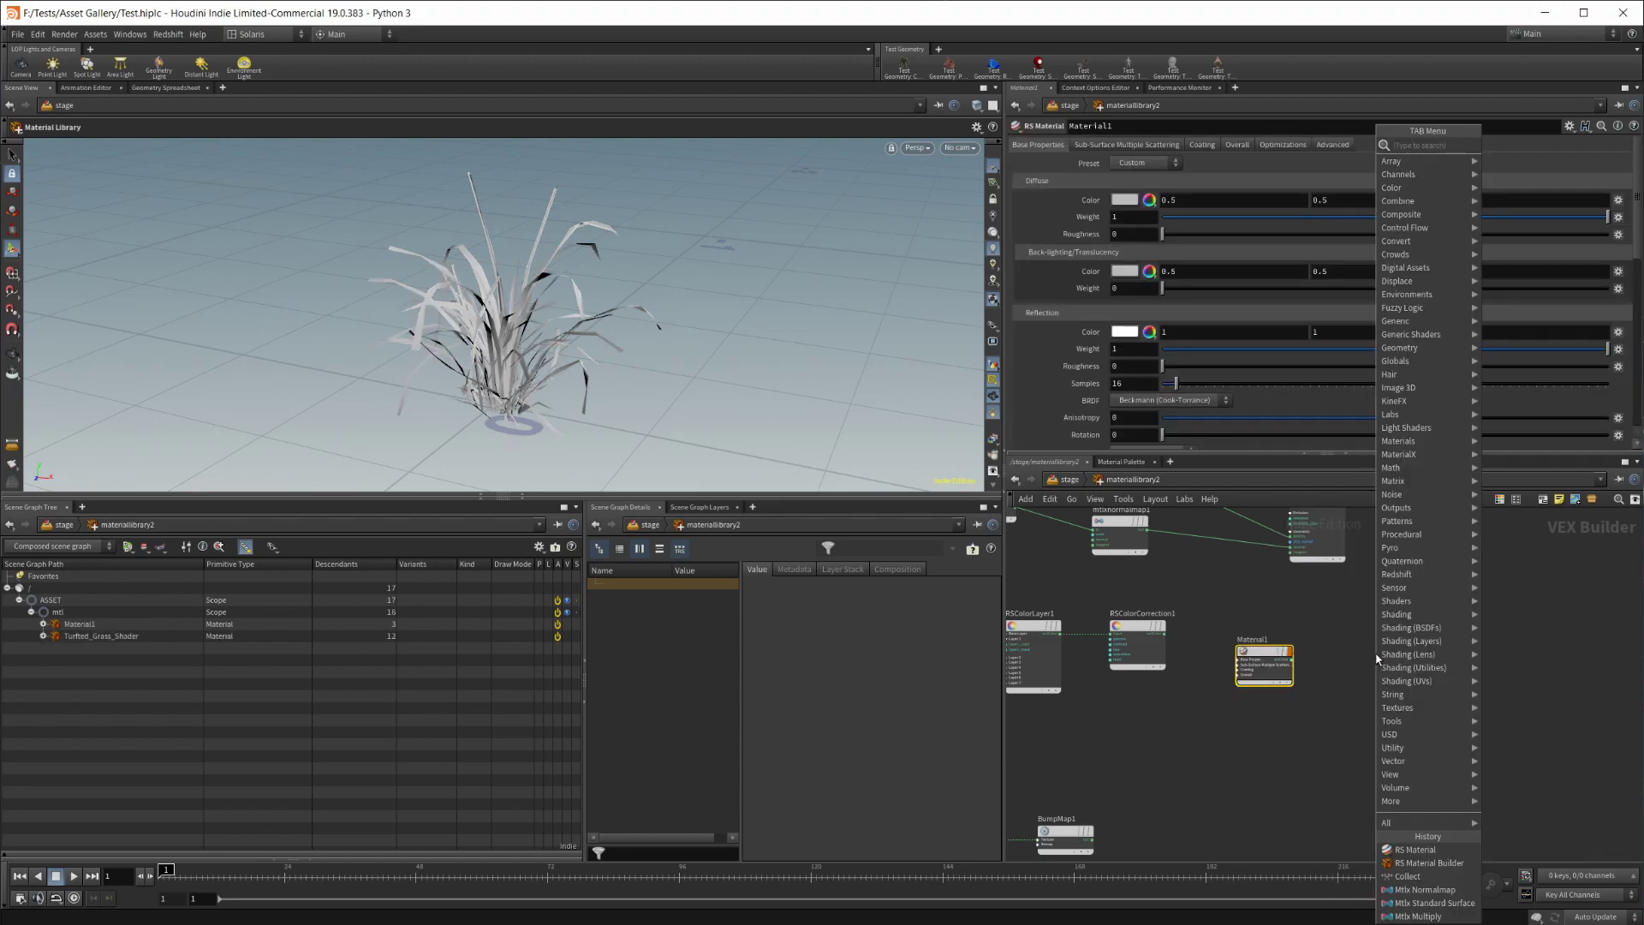
text(usd re)
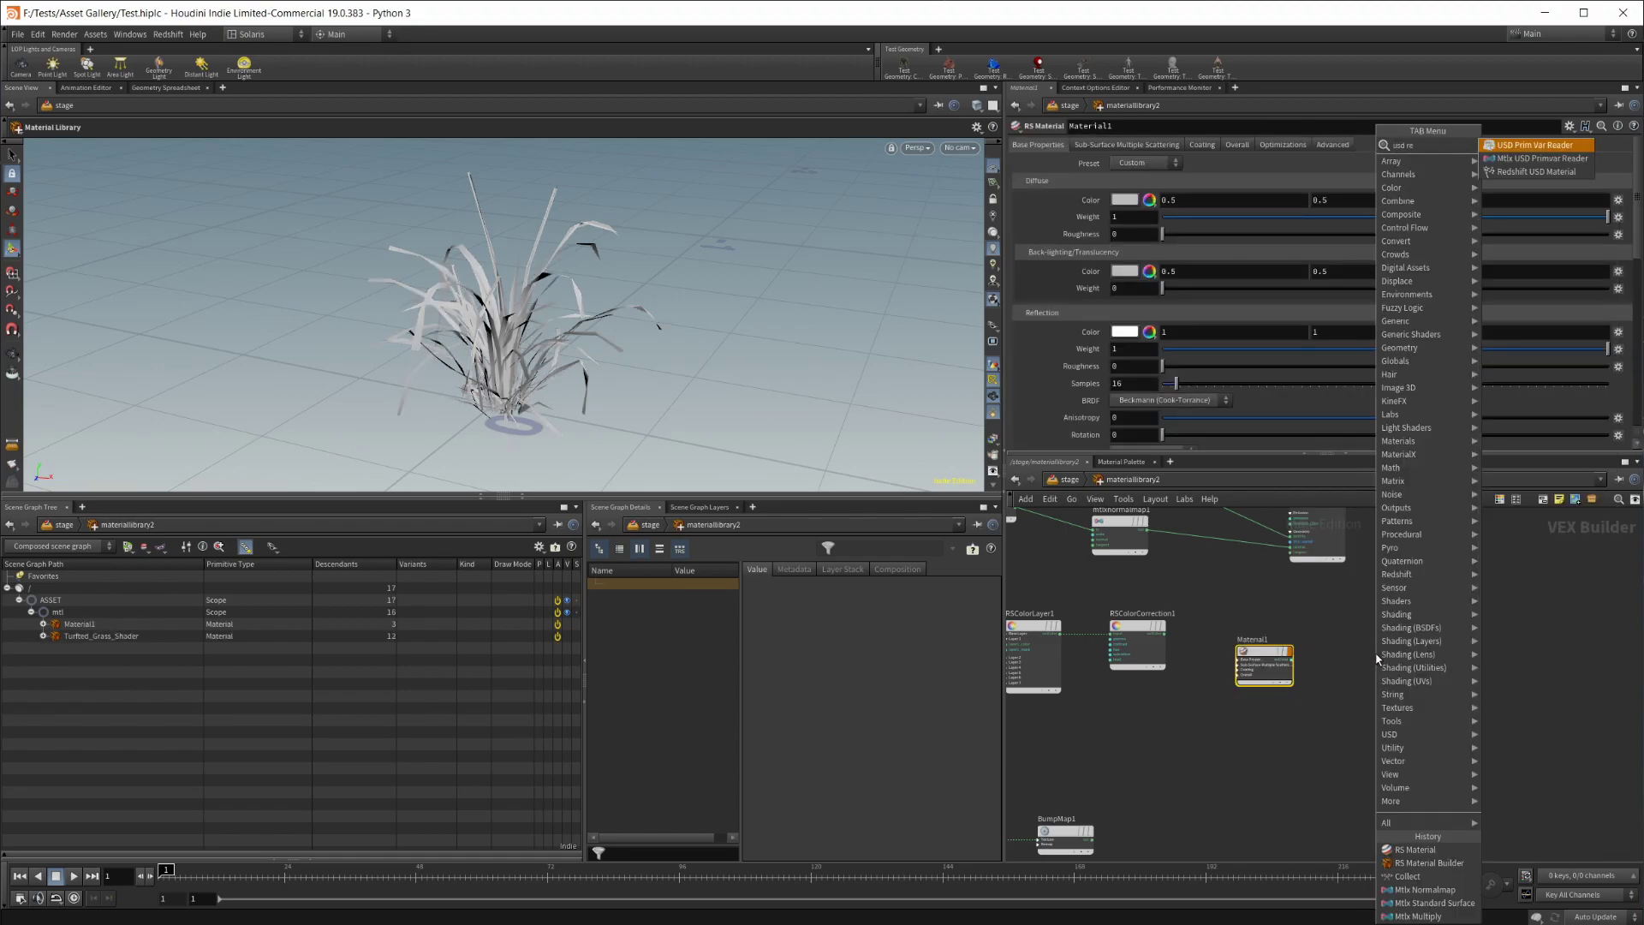
key(Down)
key(Down)
key(Return)
click(1394, 657)
scroll(1318, 686, up, 2)
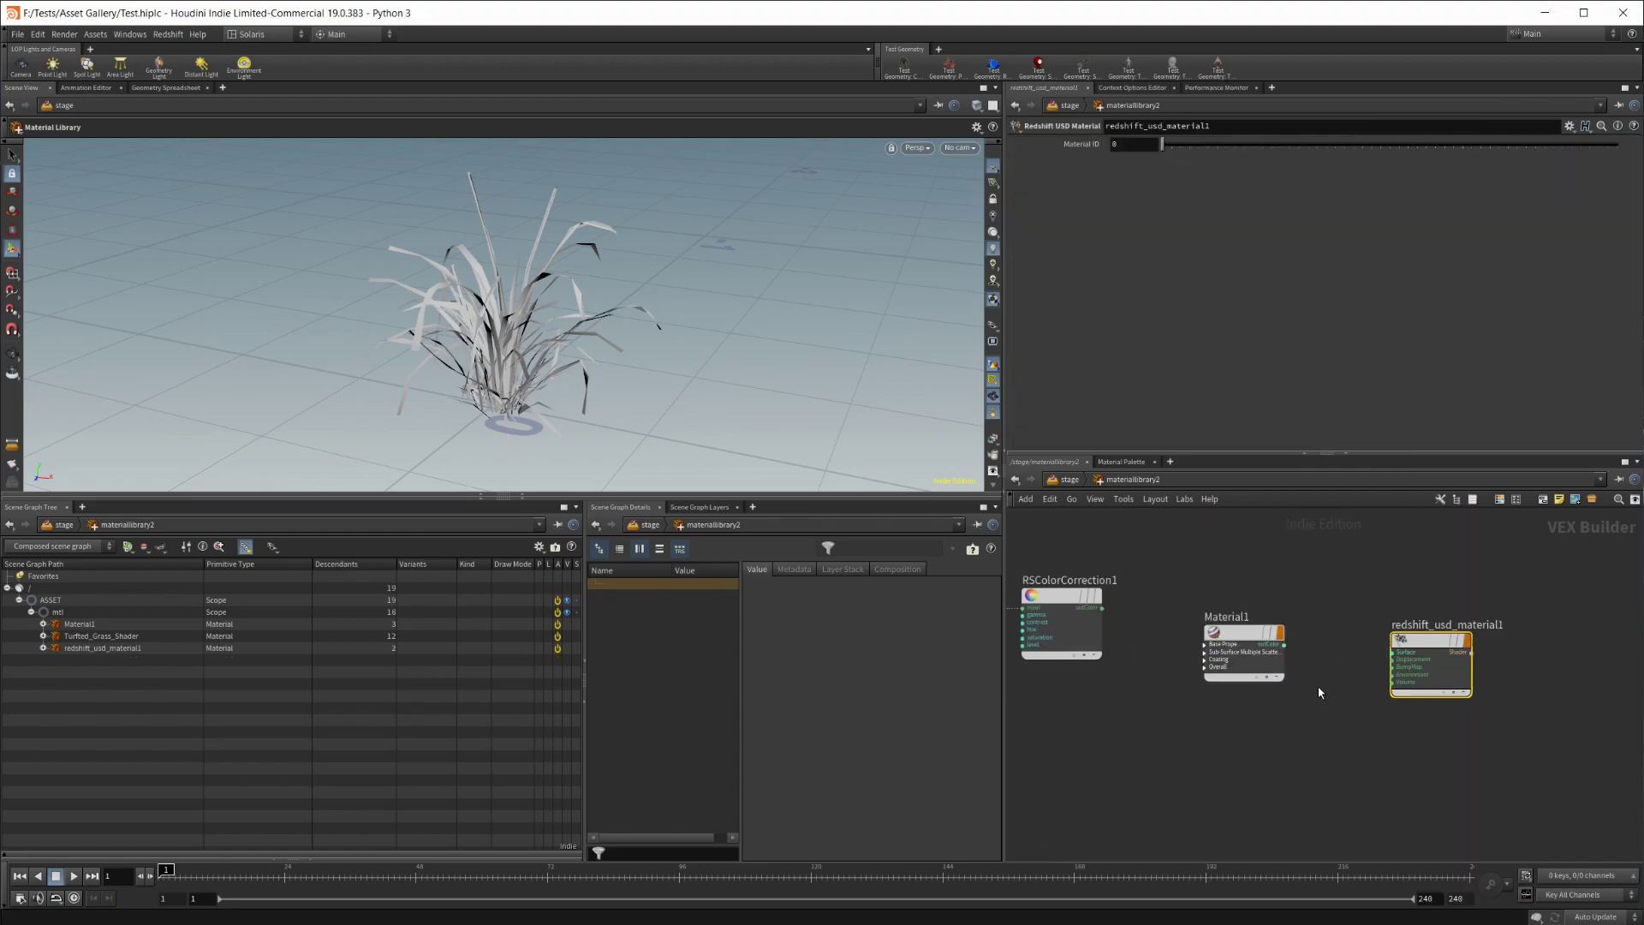
drag(1283, 643, 1393, 652)
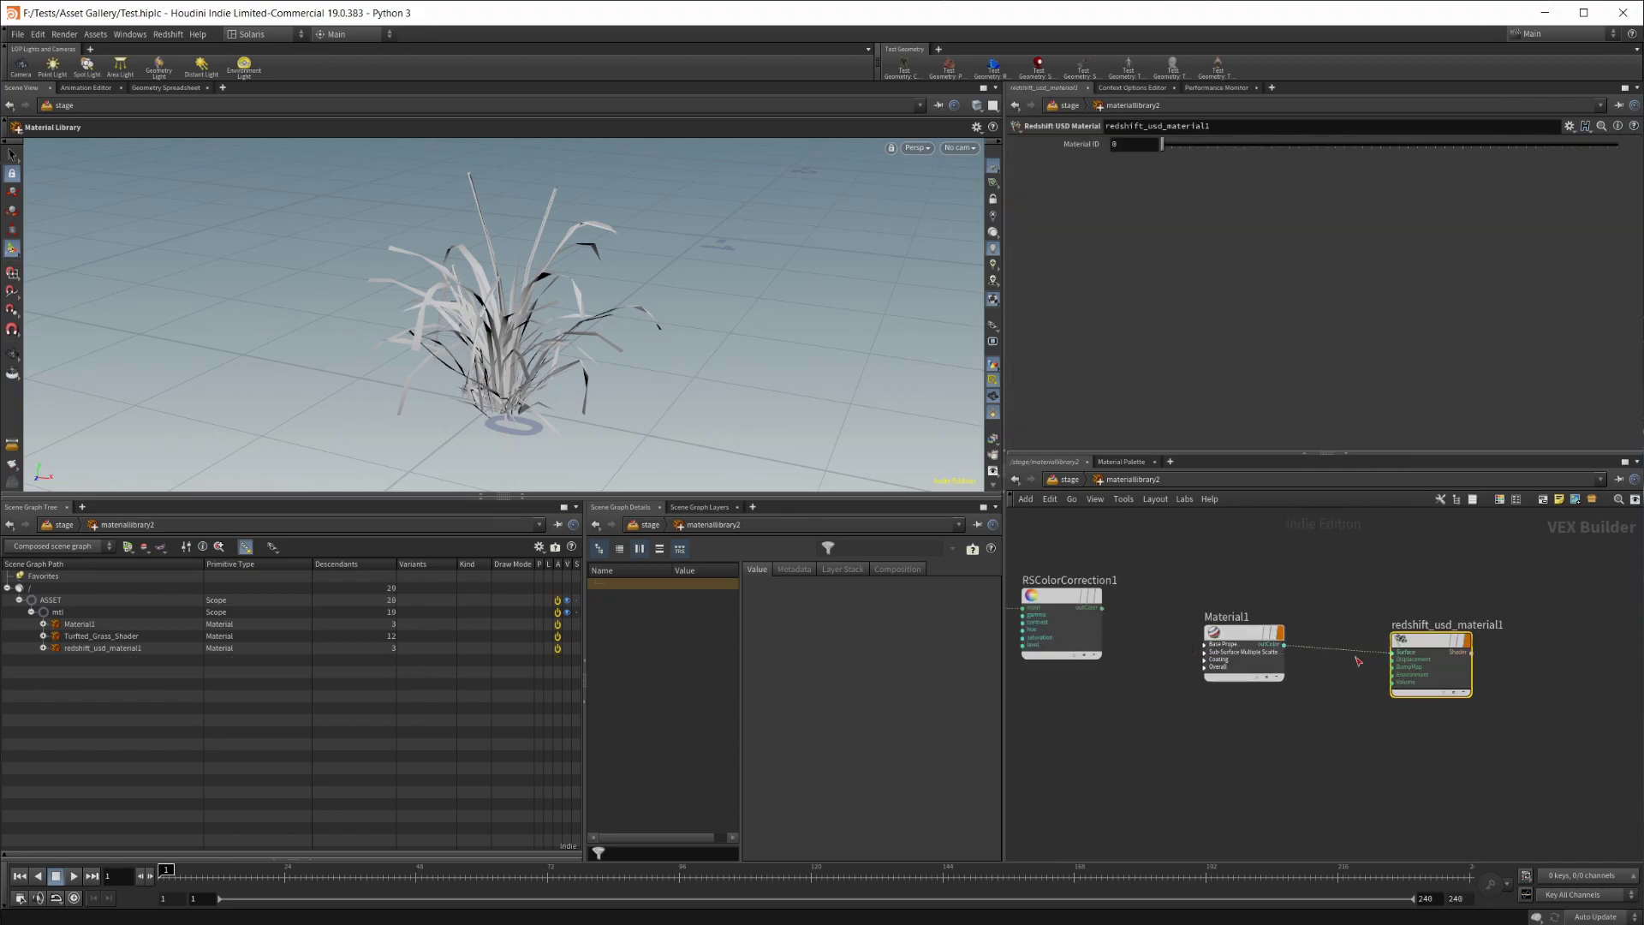
Expand Material1's base property inputs and connect RSColorCorrection1's outColor to diffuse_color
click(1205, 644)
middle_drag(1395, 750, 1465, 681)
drag(1310, 565, 1303, 536)
middle_drag(1108, 627, 1172, 649)
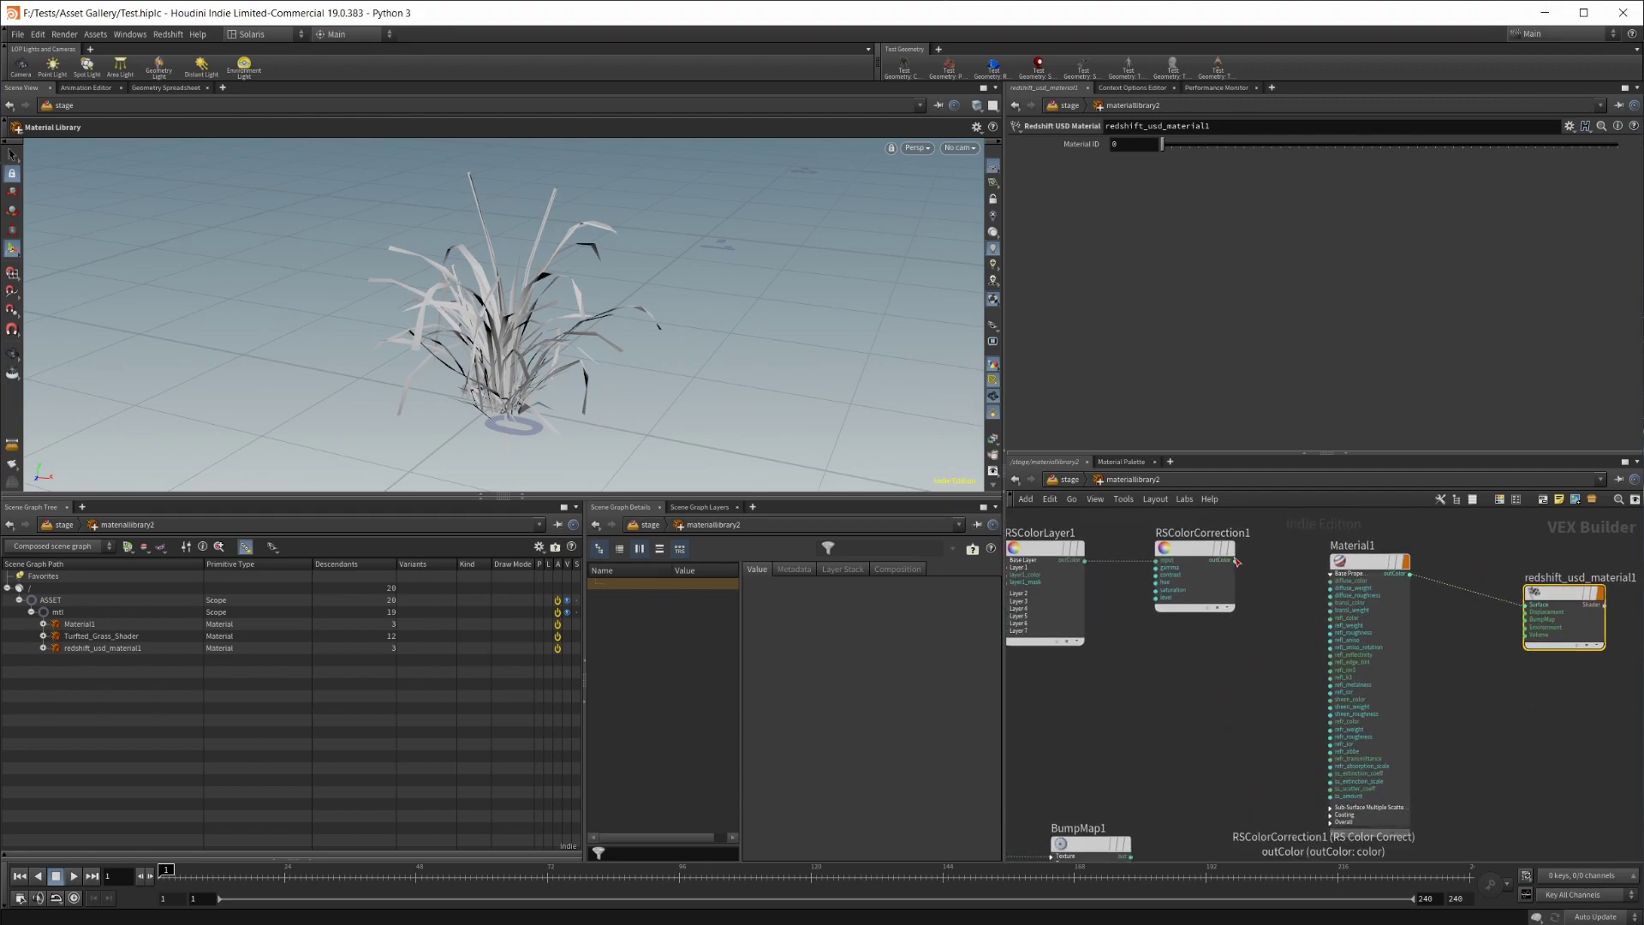
middle_drag(1274, 598, 1463, 640)
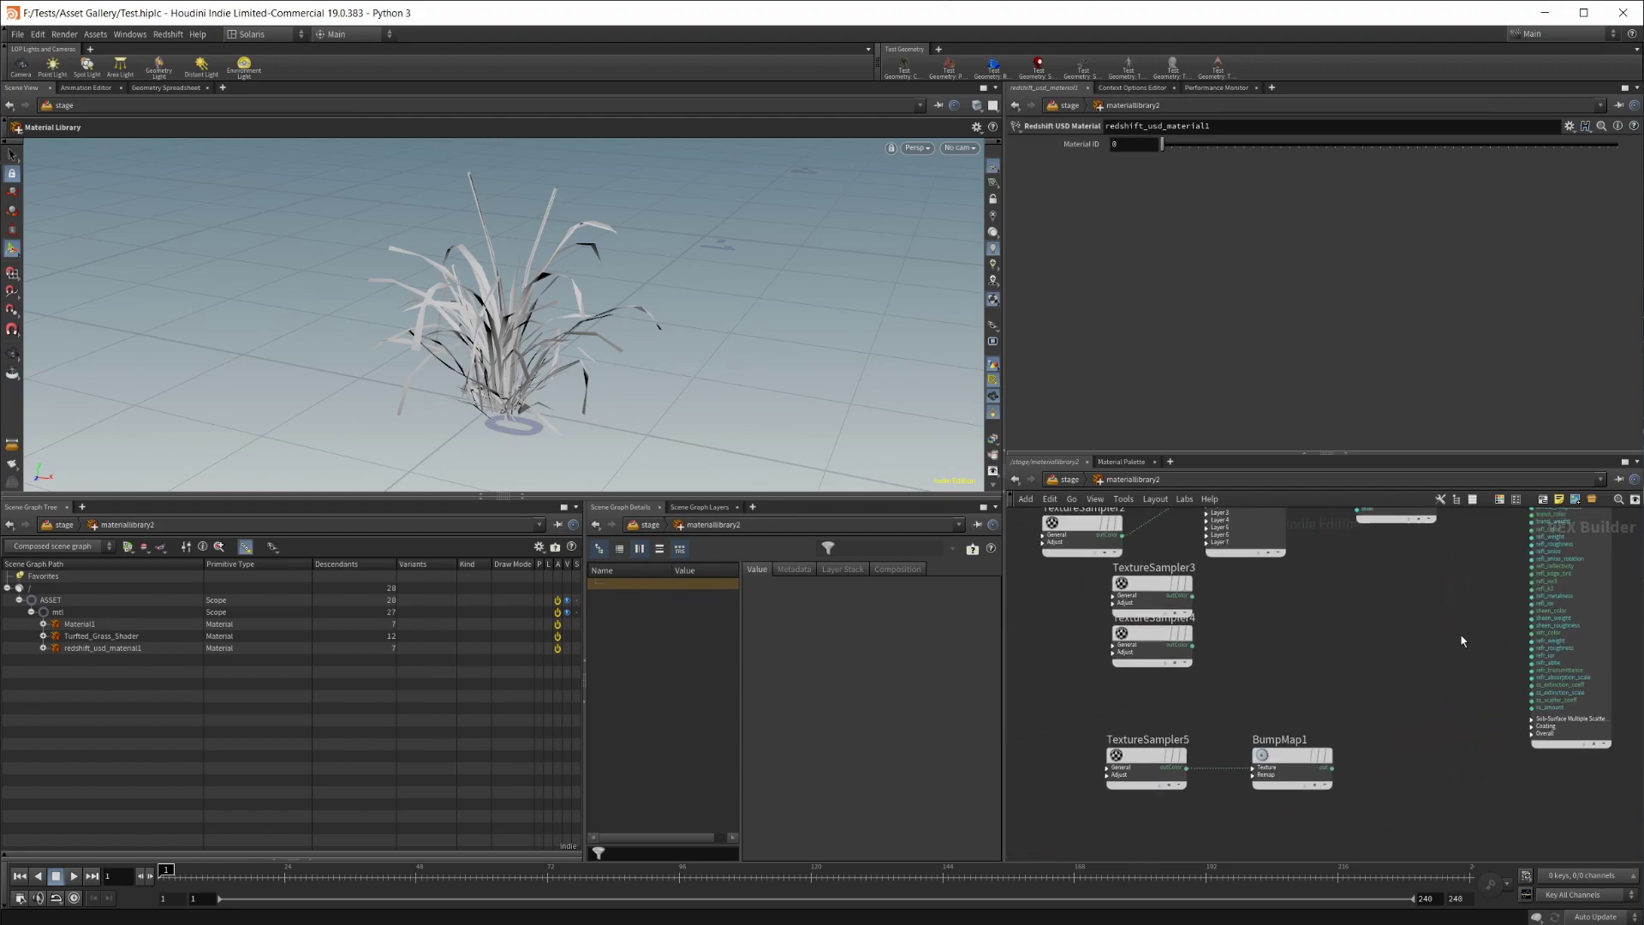
Connect TextureSampler3, which holds the roughness texture, to Material1's refl_roughness input
click(1153, 597)
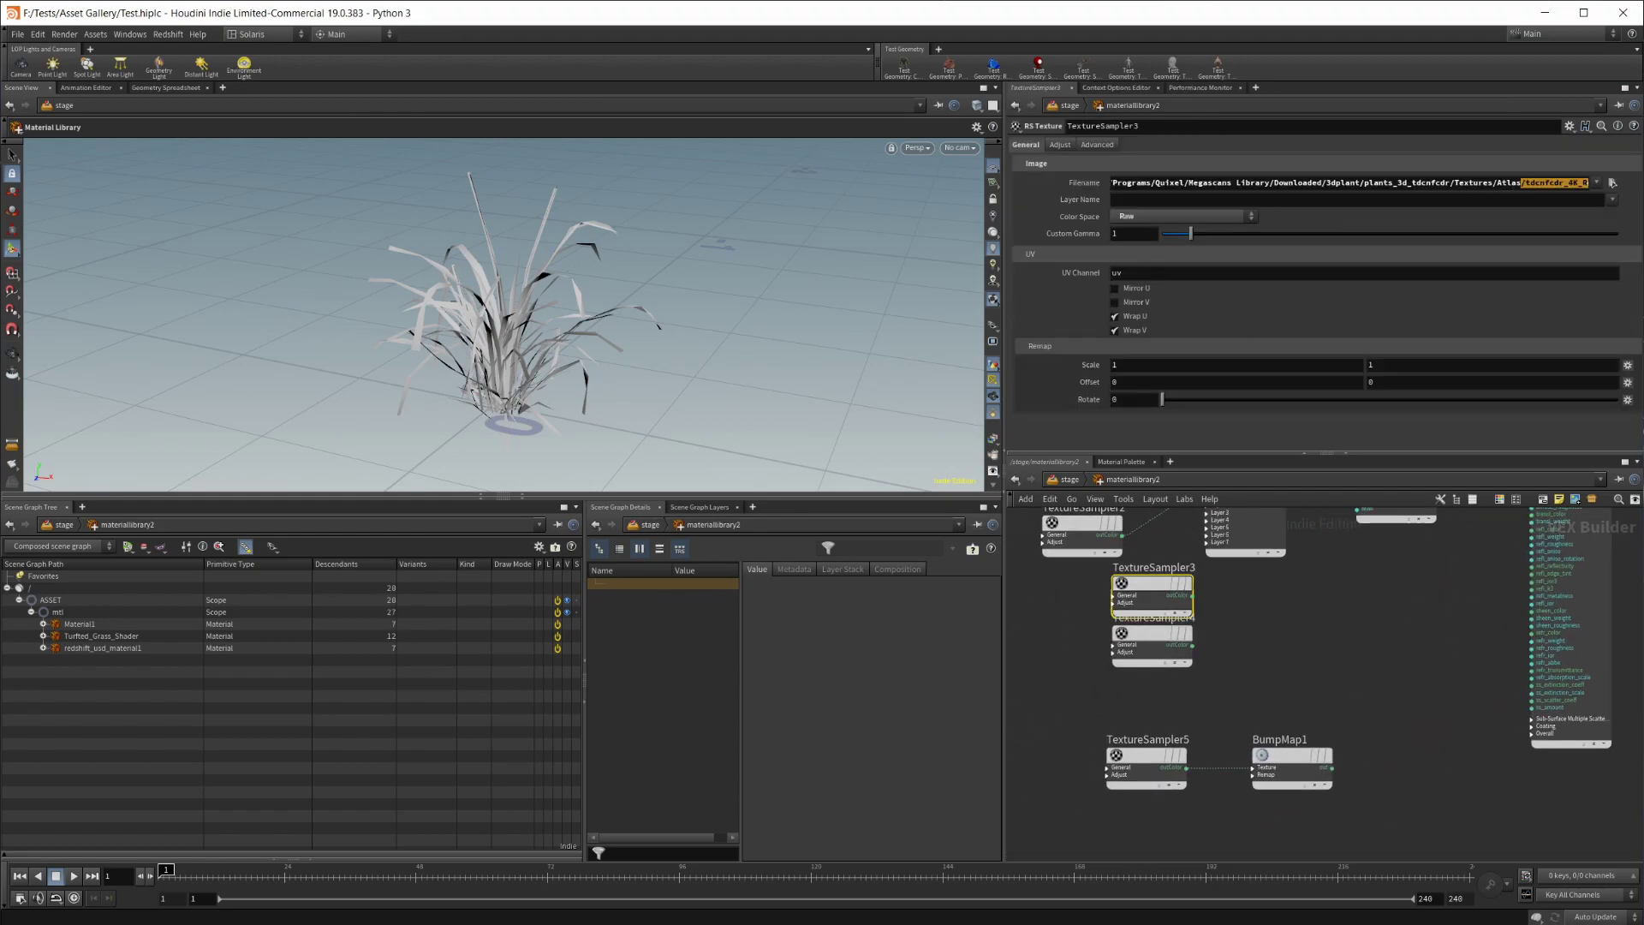
click(1192, 597)
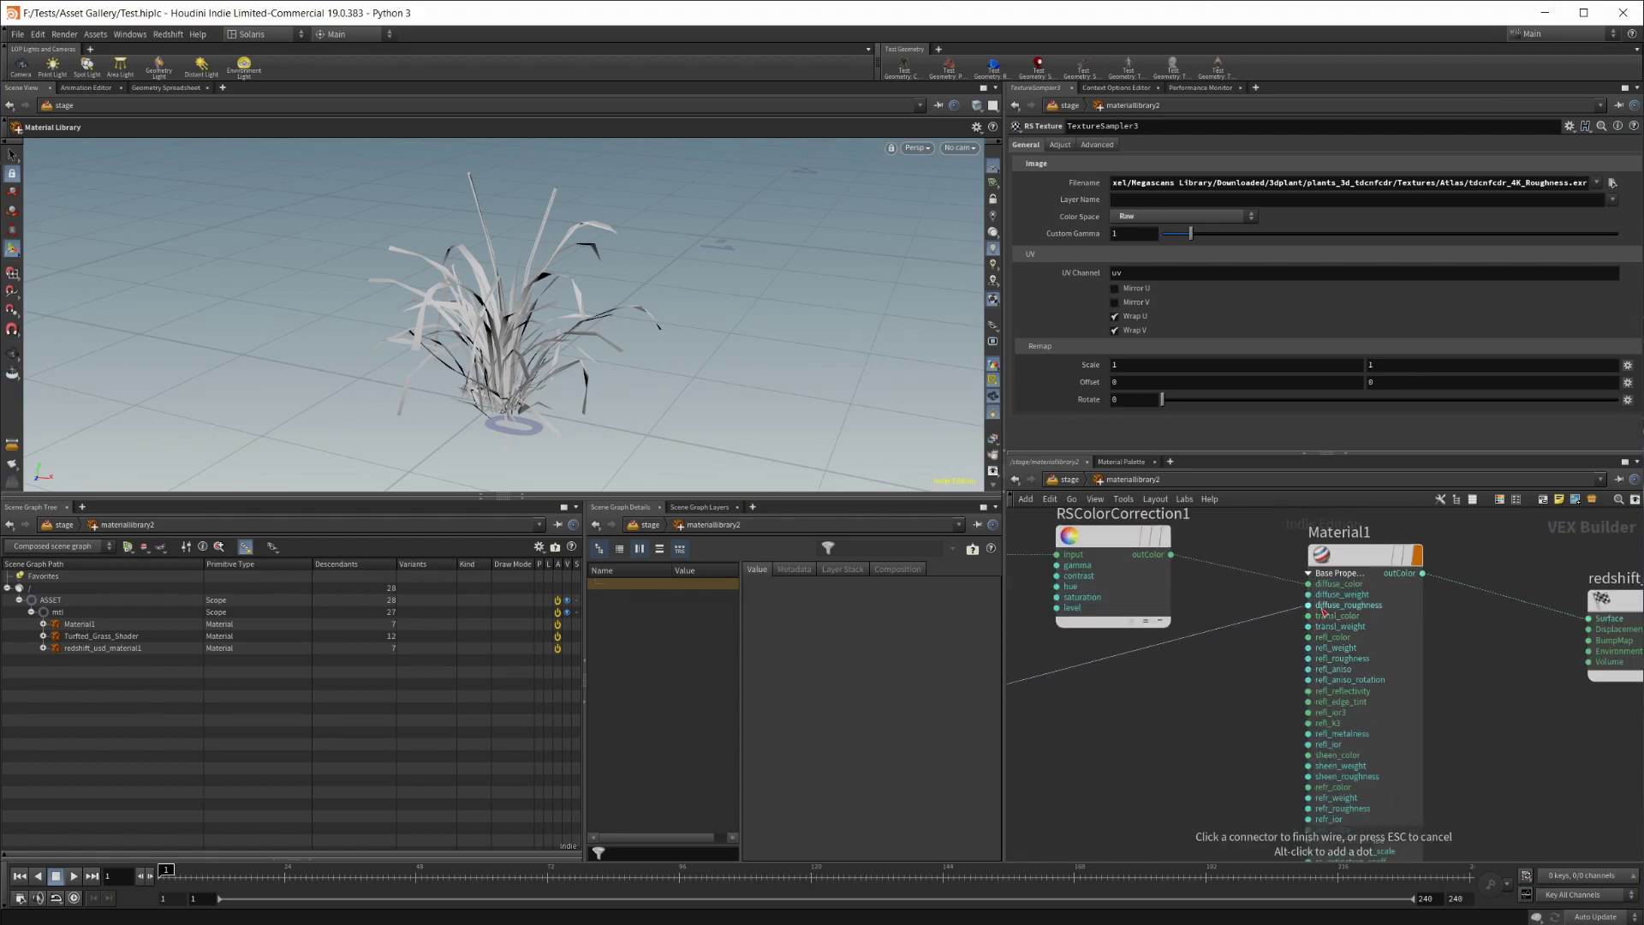
click(1333, 661)
Connect the opacity texture in TextureSampler4 to opacity_color in Material1's Overall input group
middle_drag(1101, 792, 1442, 556)
middle_drag(1354, 642, 1334, 673)
click(1182, 589)
drag(1537, 183, 1598, 183)
click(1238, 634)
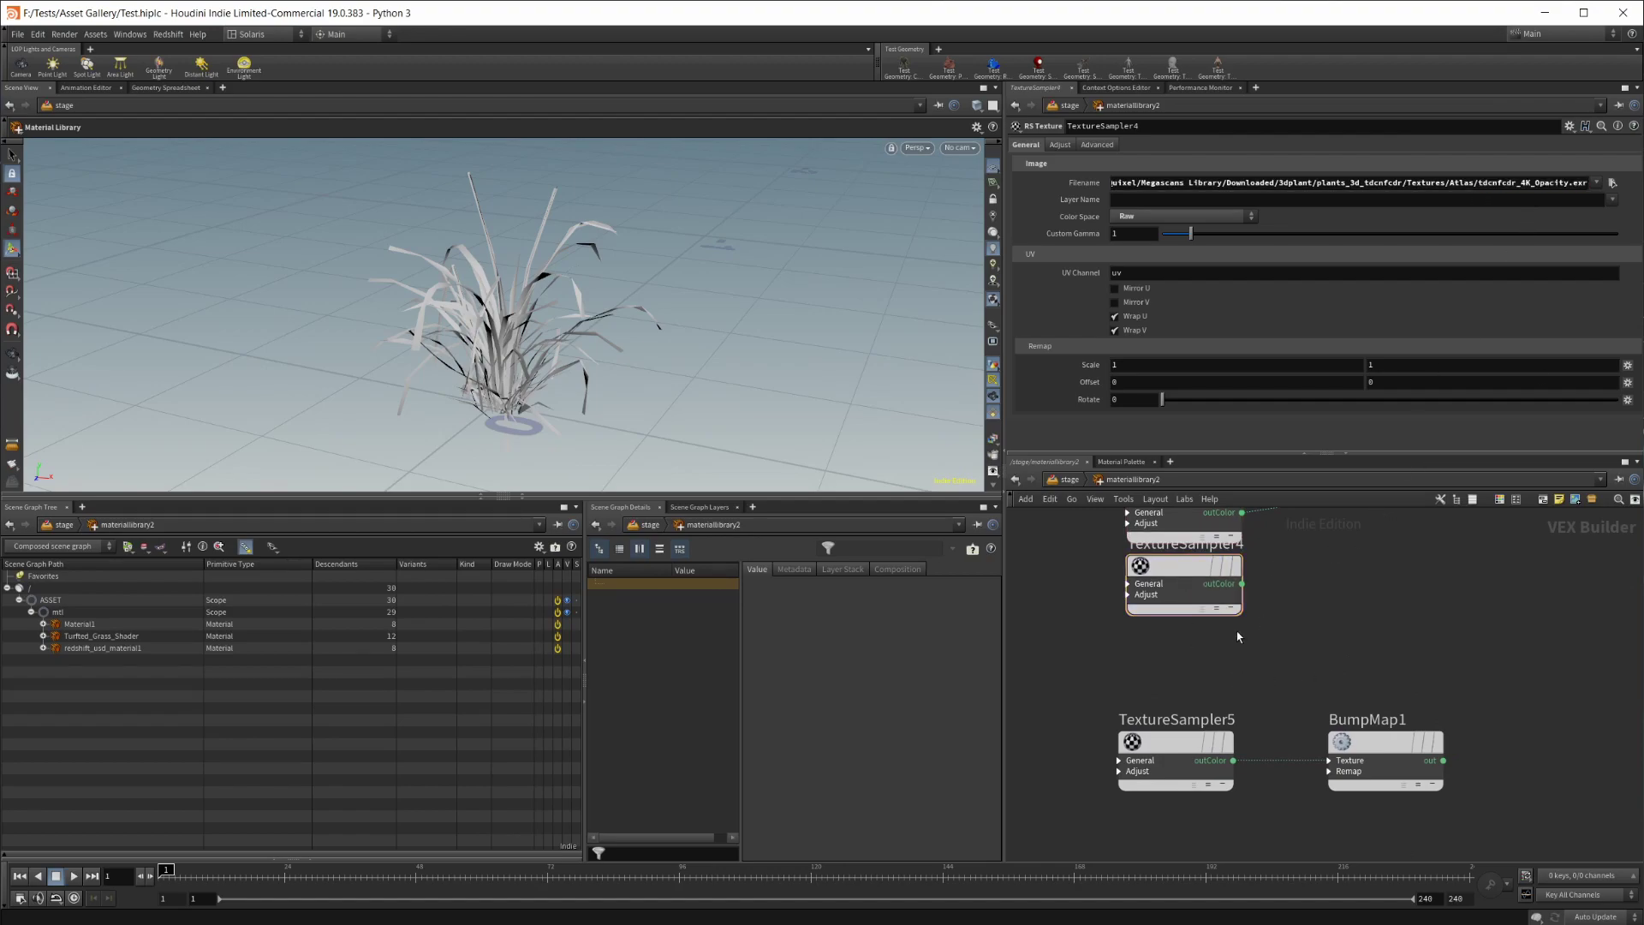
click(1241, 583)
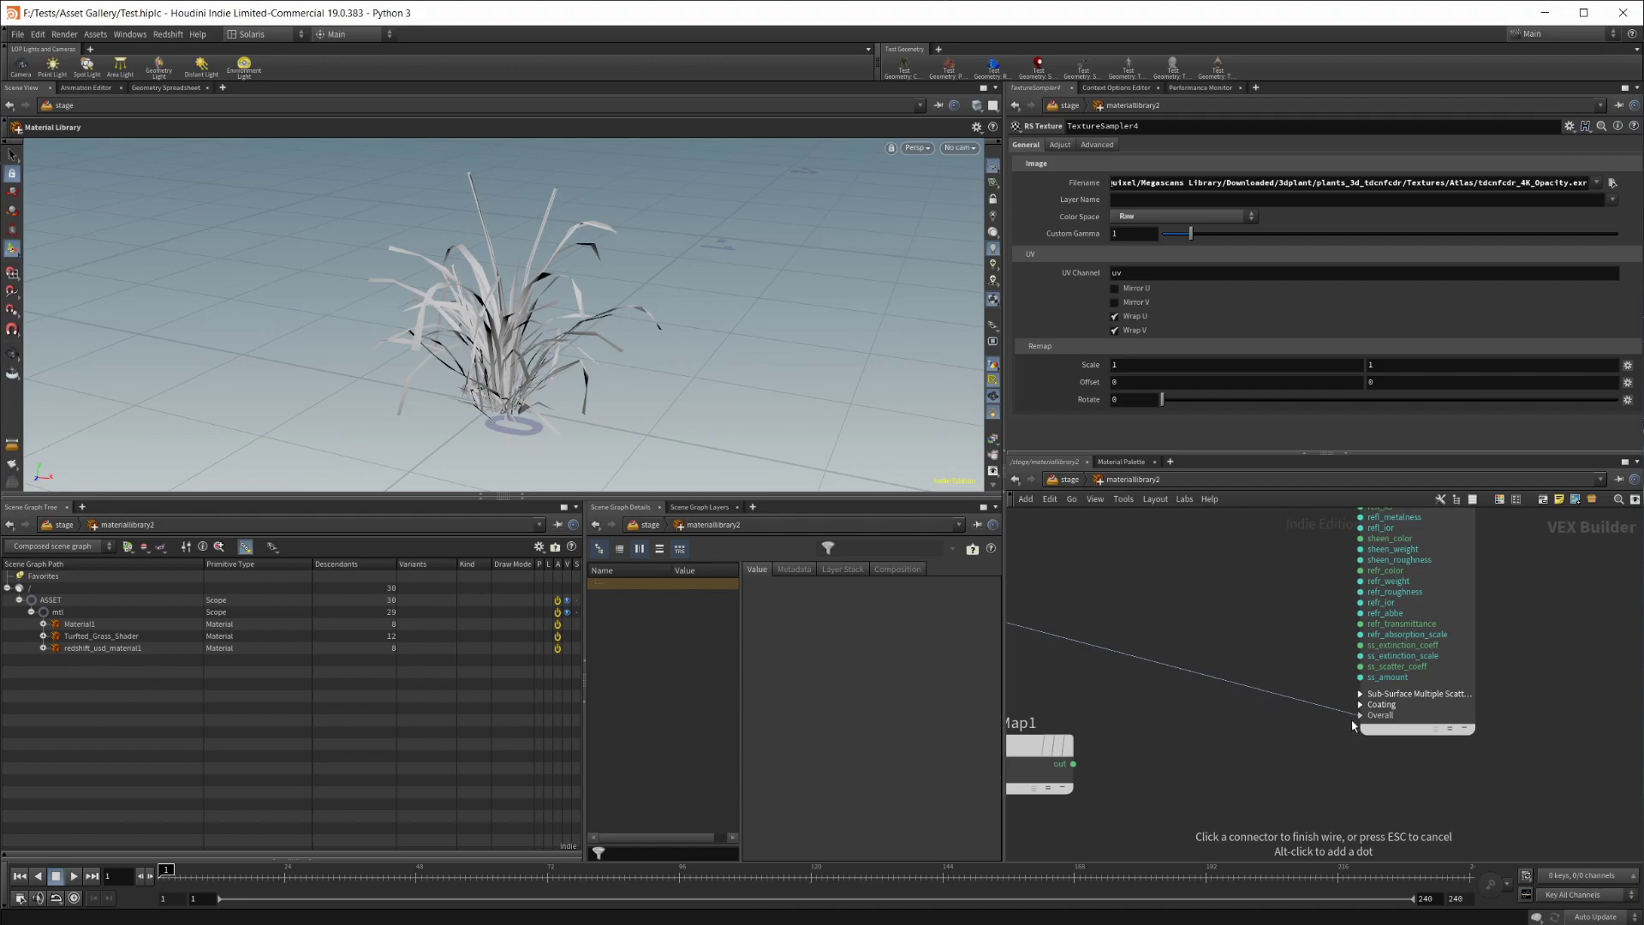
click(1354, 721)
click(1400, 764)
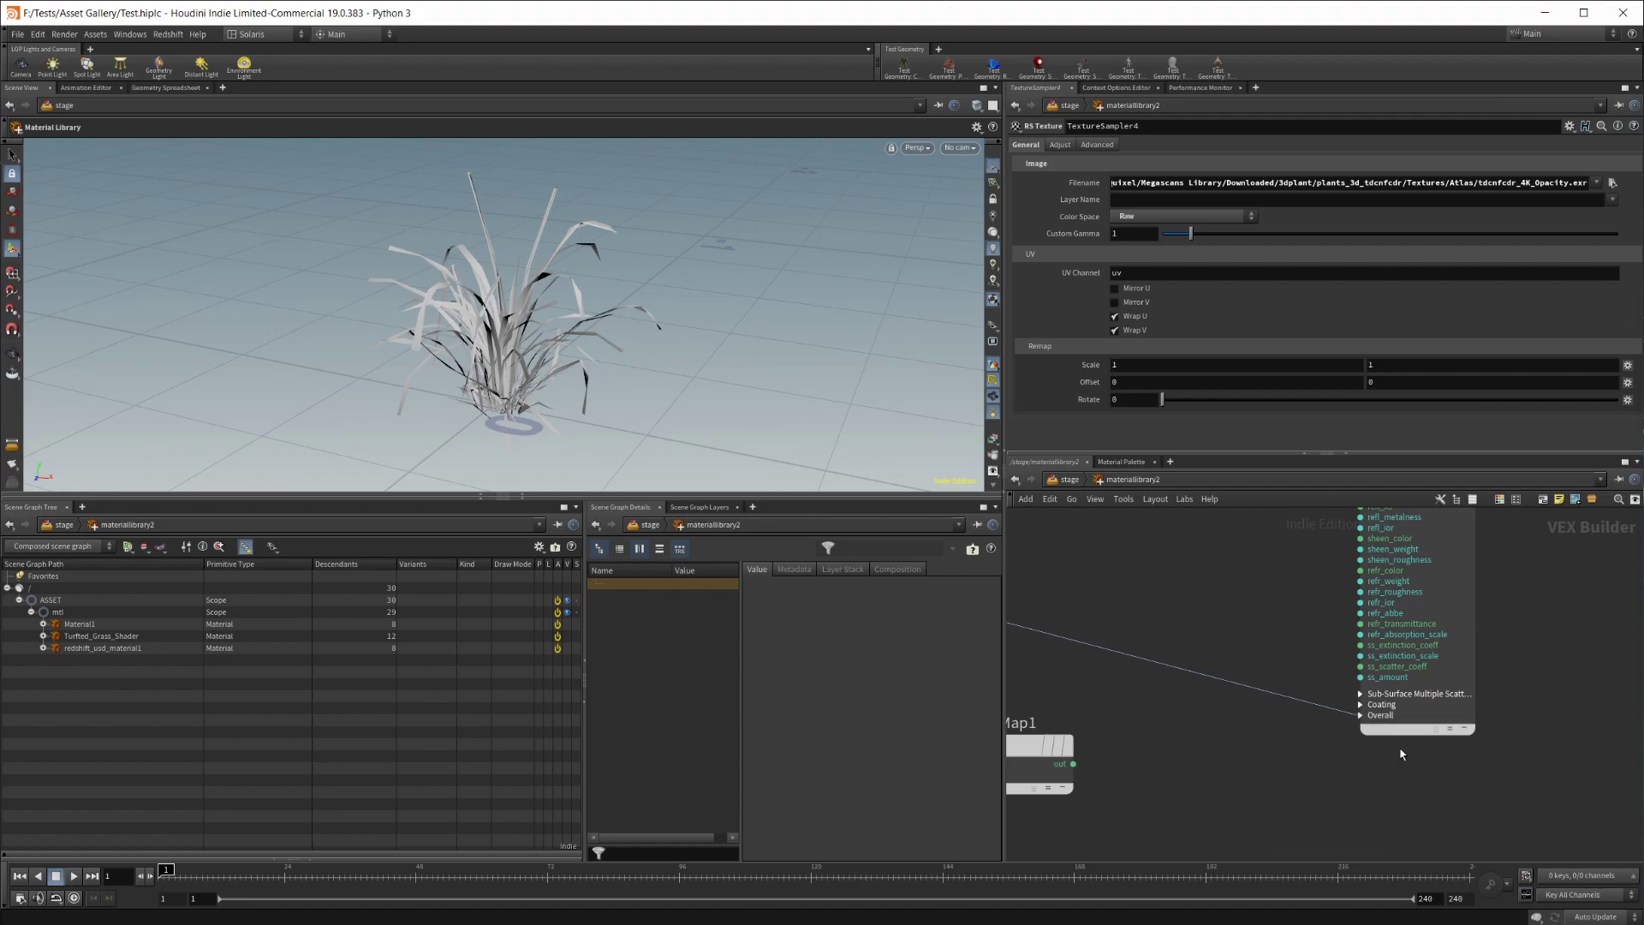
click(1365, 717)
click(1358, 714)
Examine the texture settings of TextureSampler5 and the input map type options of BumpMap1
middle_drag(1194, 796, 1405, 690)
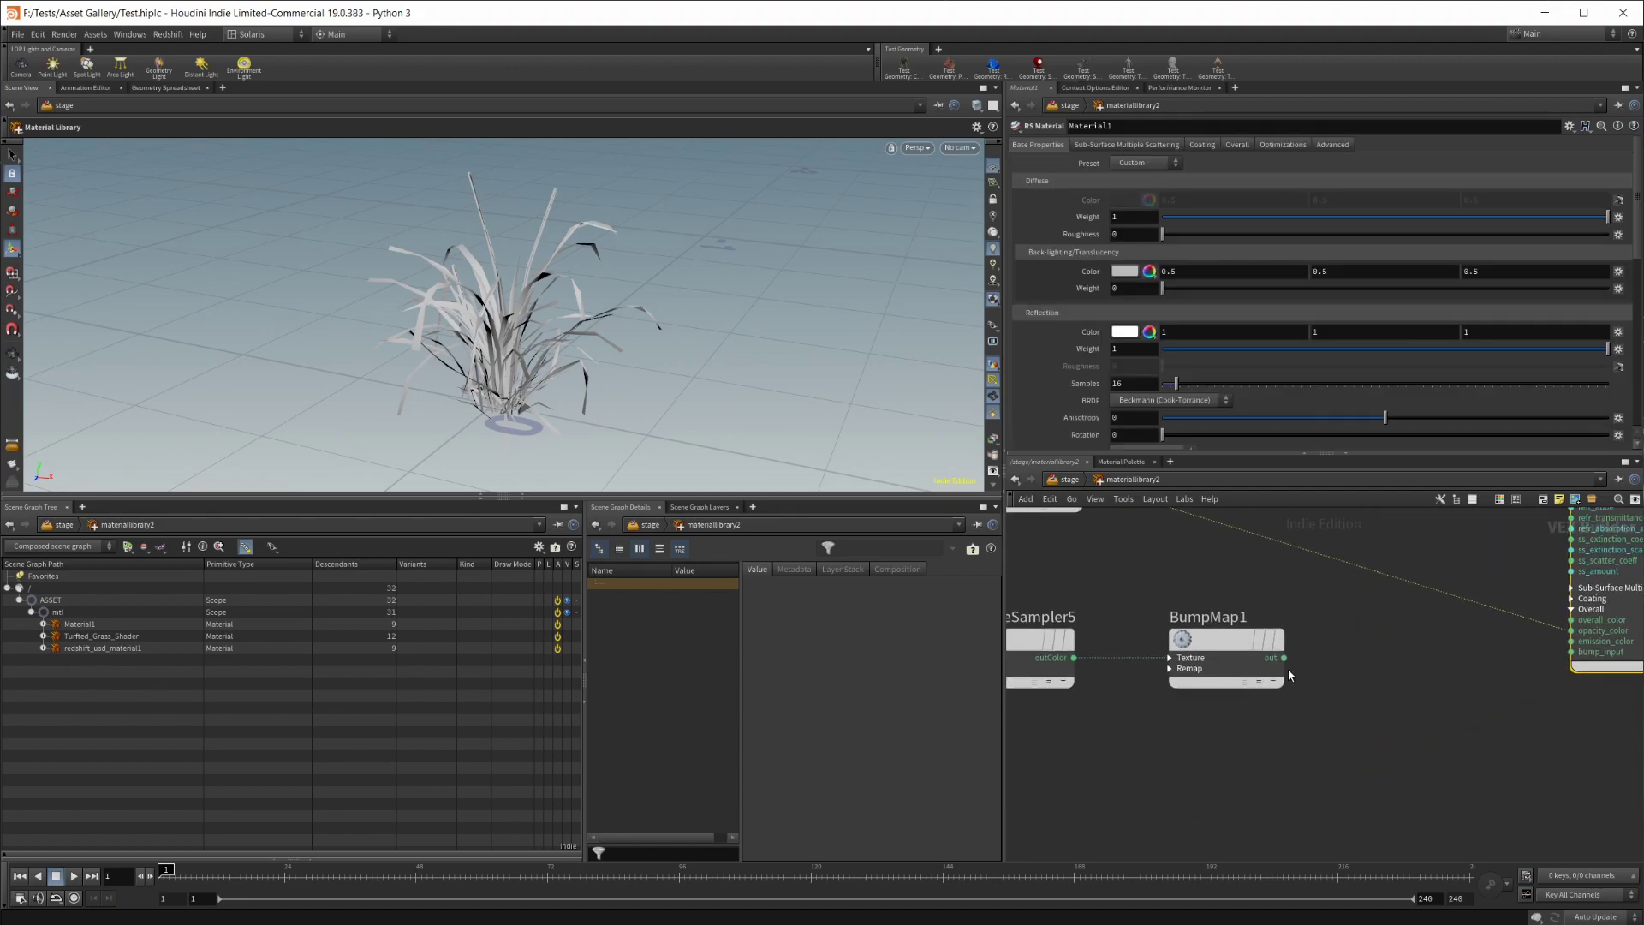
click(1197, 640)
middle_drag(1196, 791, 1343, 767)
click(1157, 618)
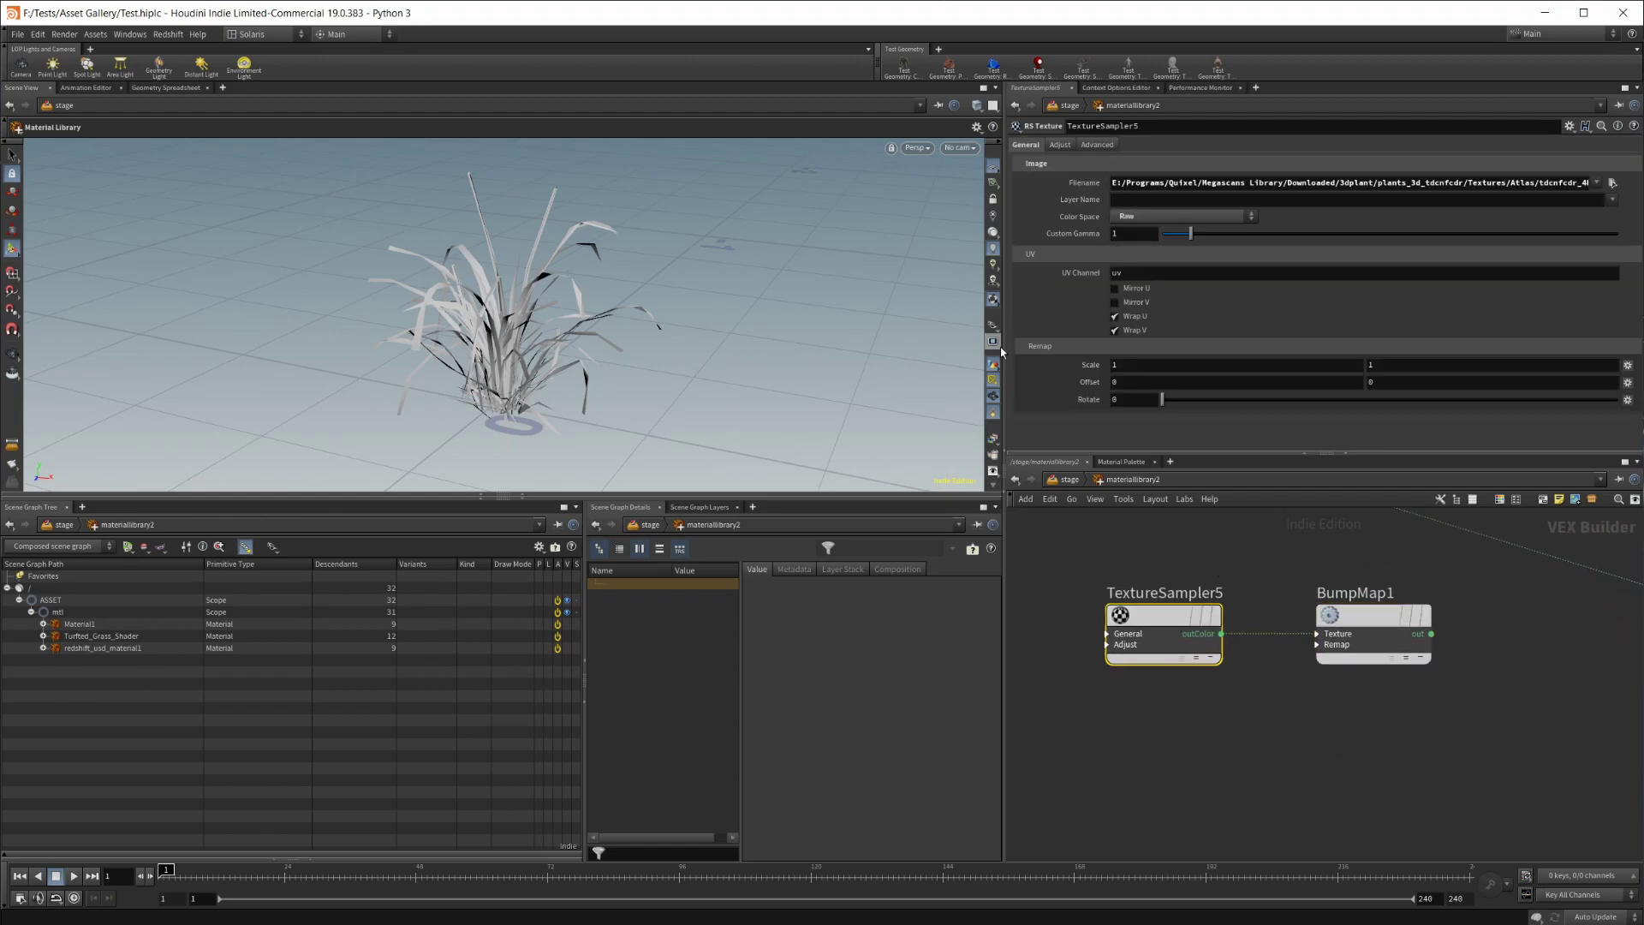
click(1348, 615)
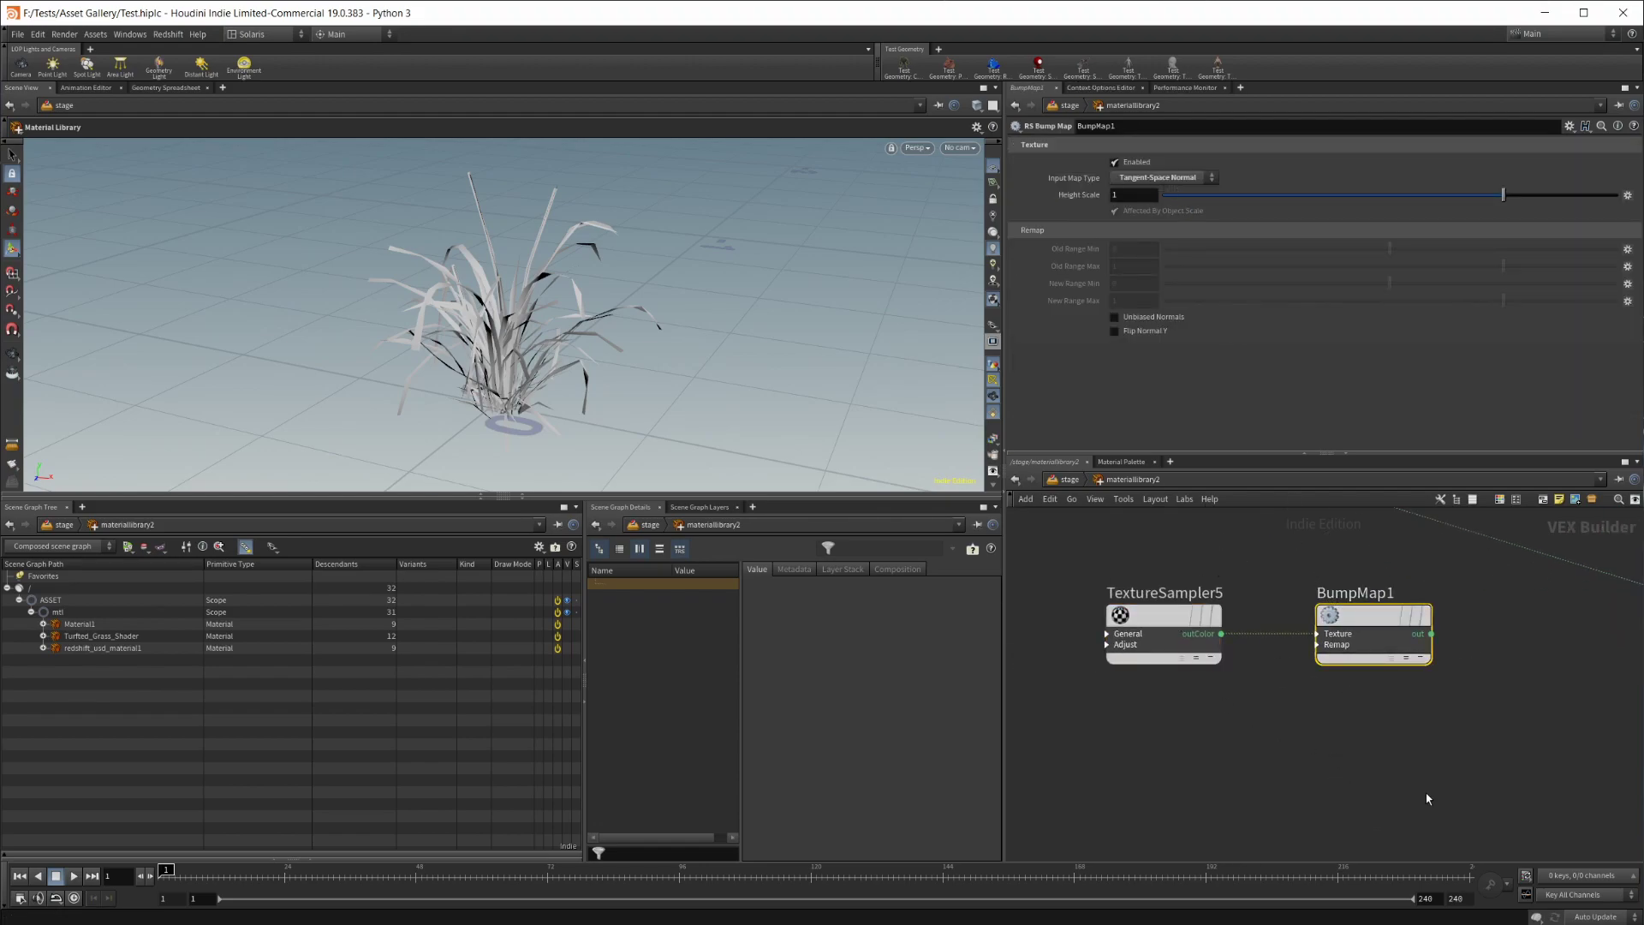
middle_drag(1426, 681, 1203, 683)
click(1186, 178)
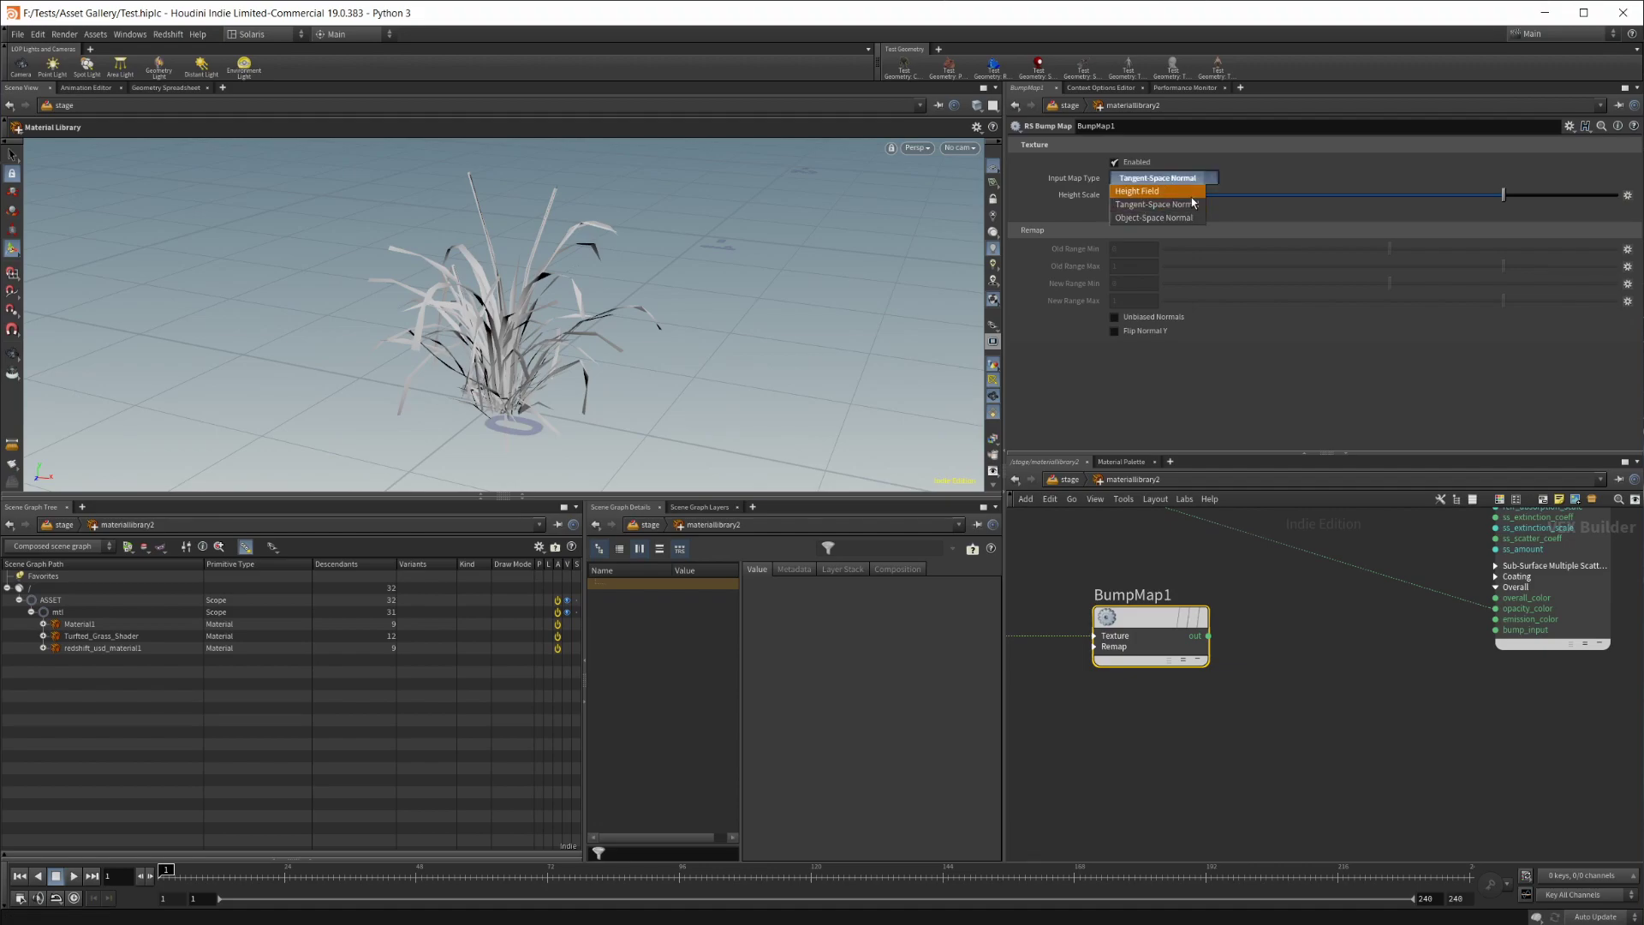
click(1309, 660)
Connect BumpMap1's output to Material1's bump_input, leaving its input map type at Tangent-Space Normal
middle_drag(1322, 741, 1368, 752)
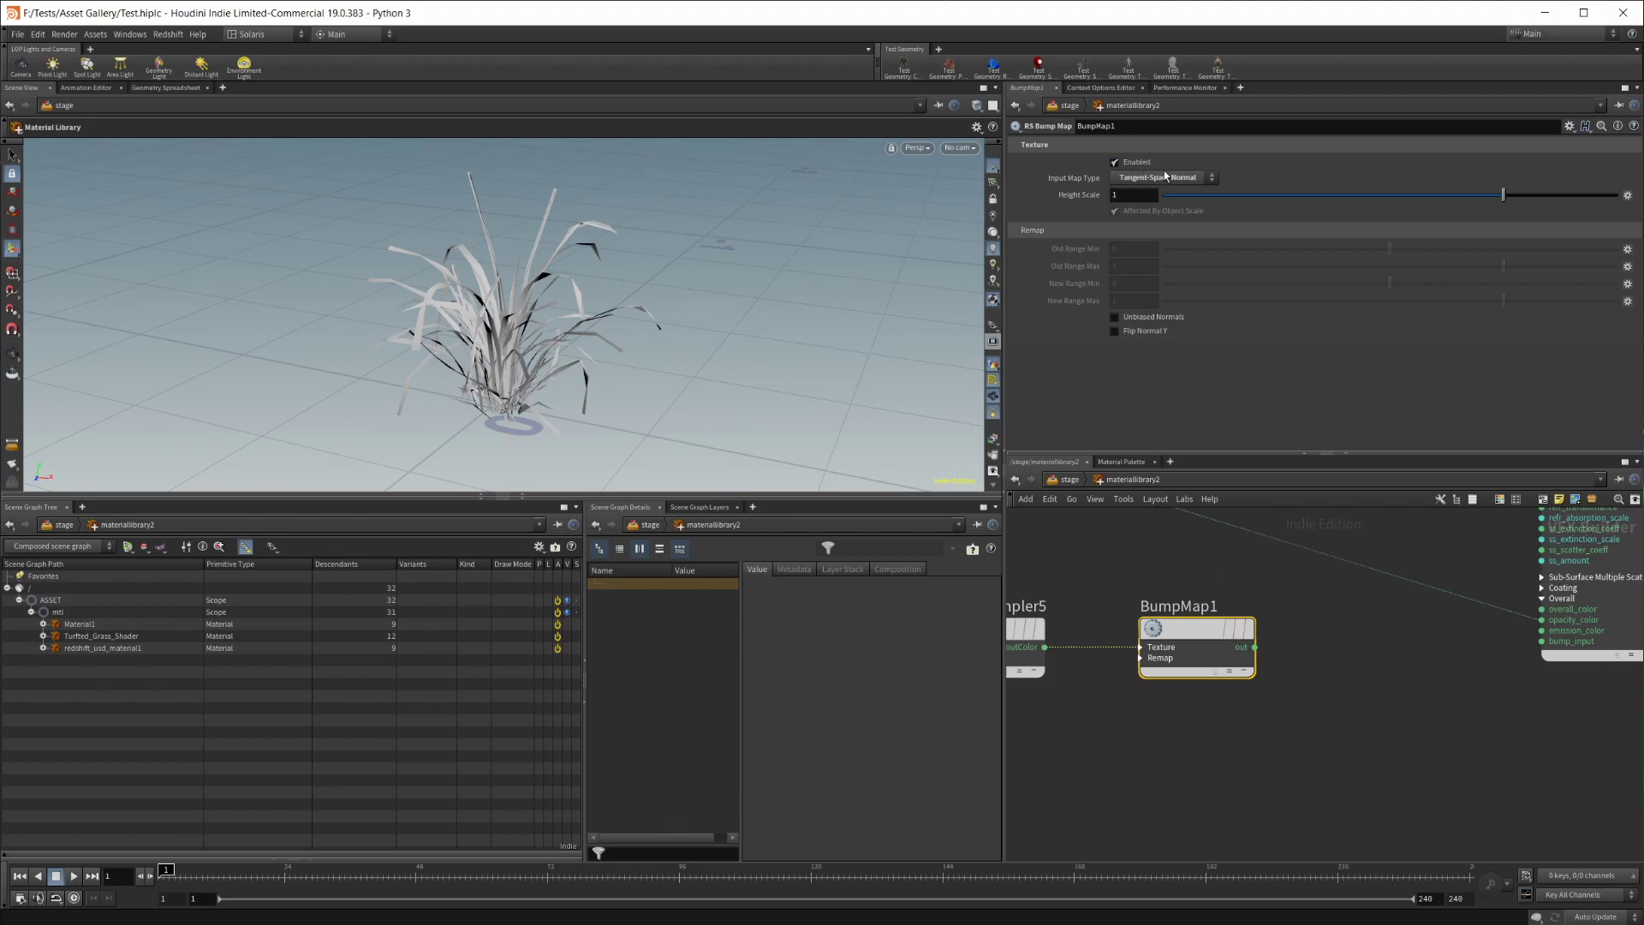
click(1163, 174)
click(1317, 702)
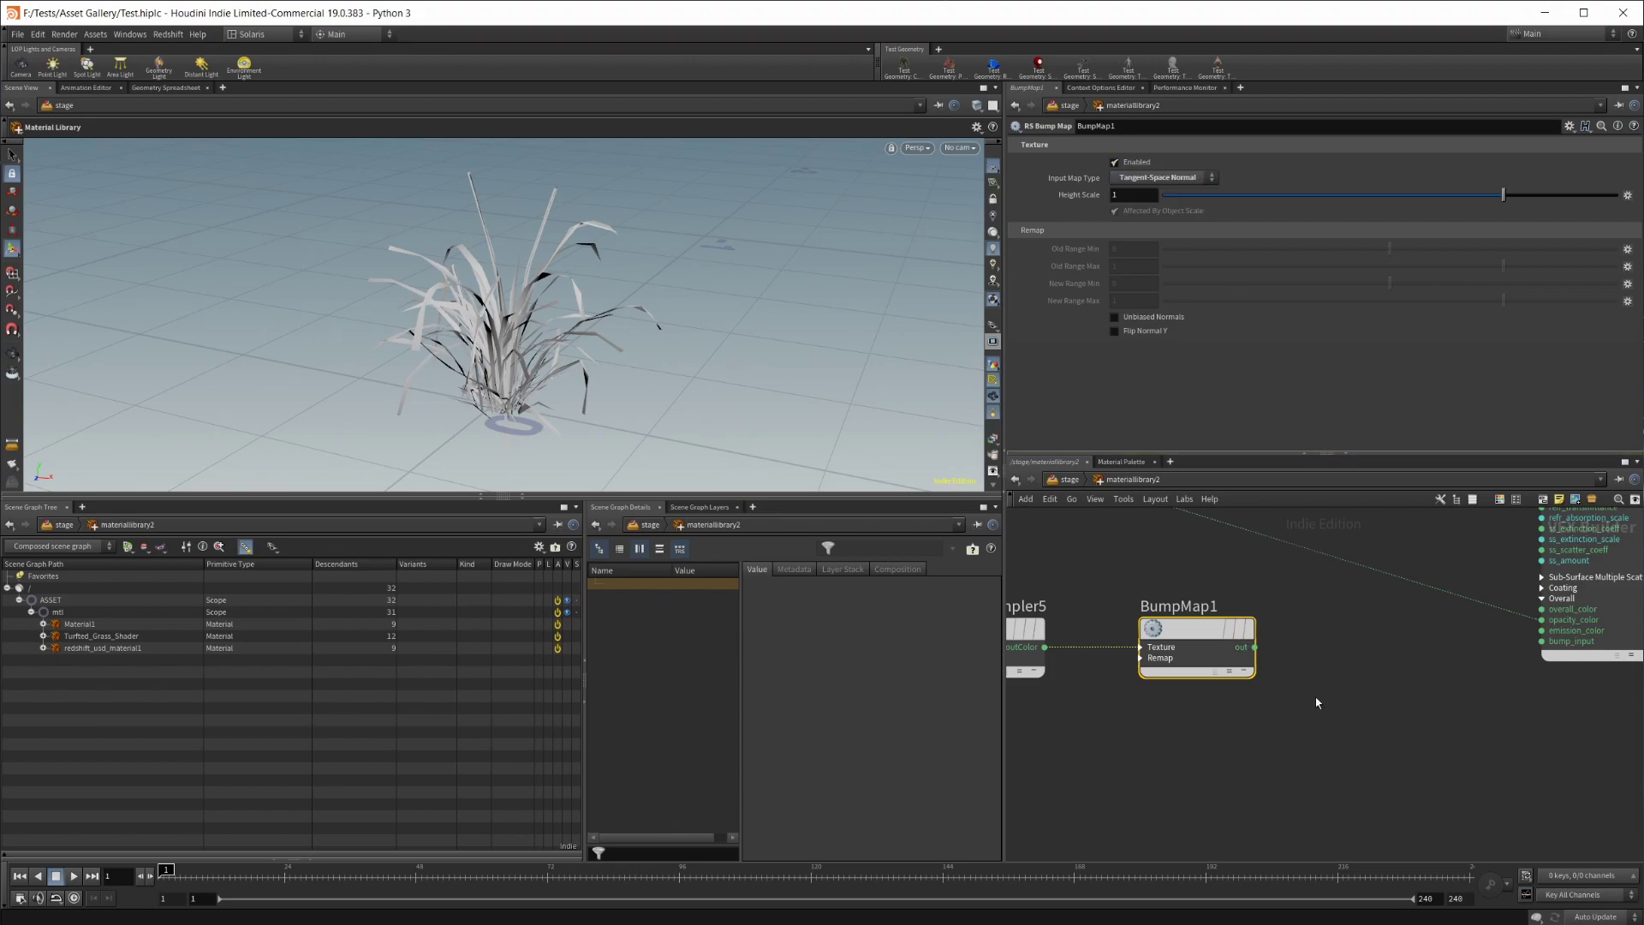
click(1252, 648)
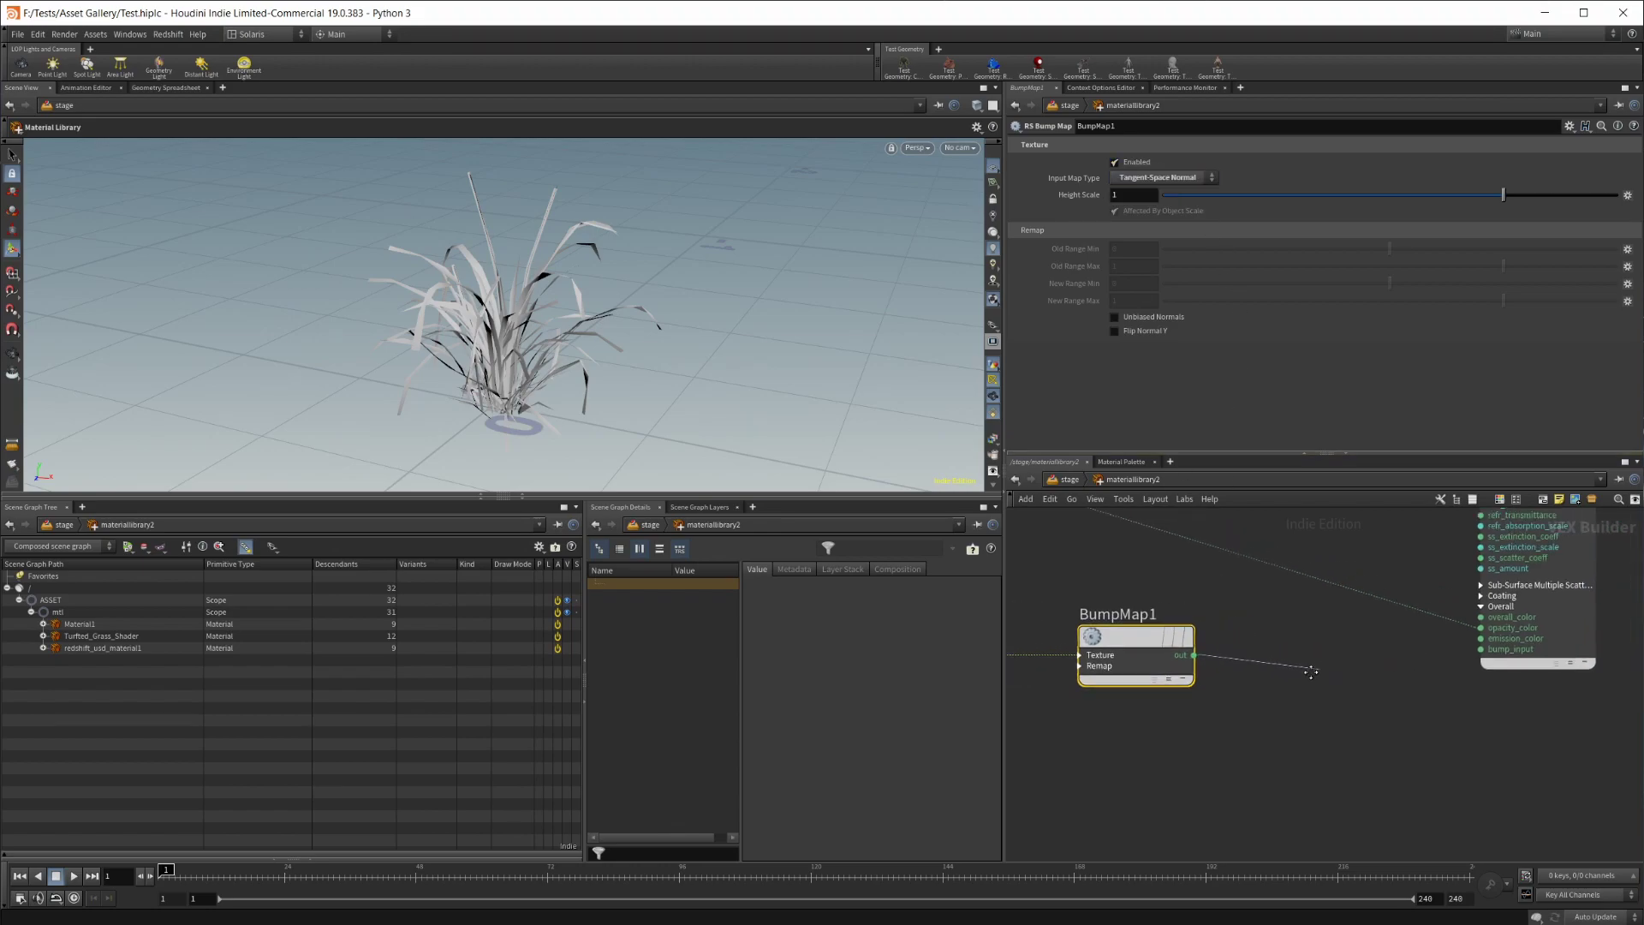
click(1451, 655)
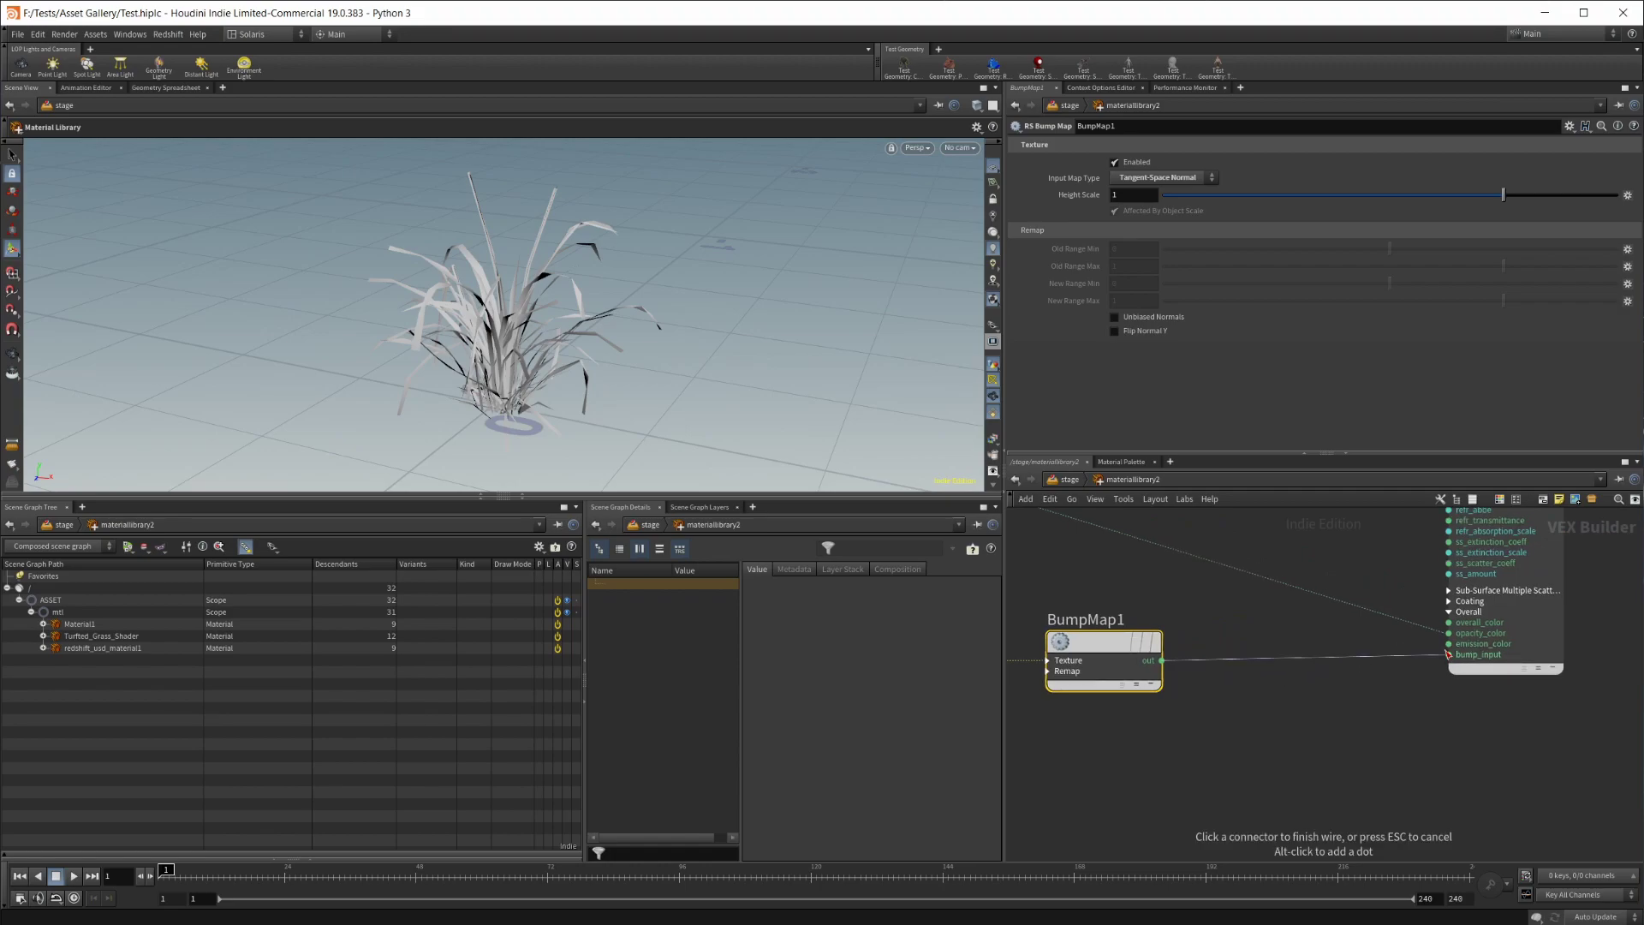
Turn off the material flags on Material1 and redshift_usd_material1, and line up redshift_usd_material1 with Material1
scroll(1381, 725, down, 5)
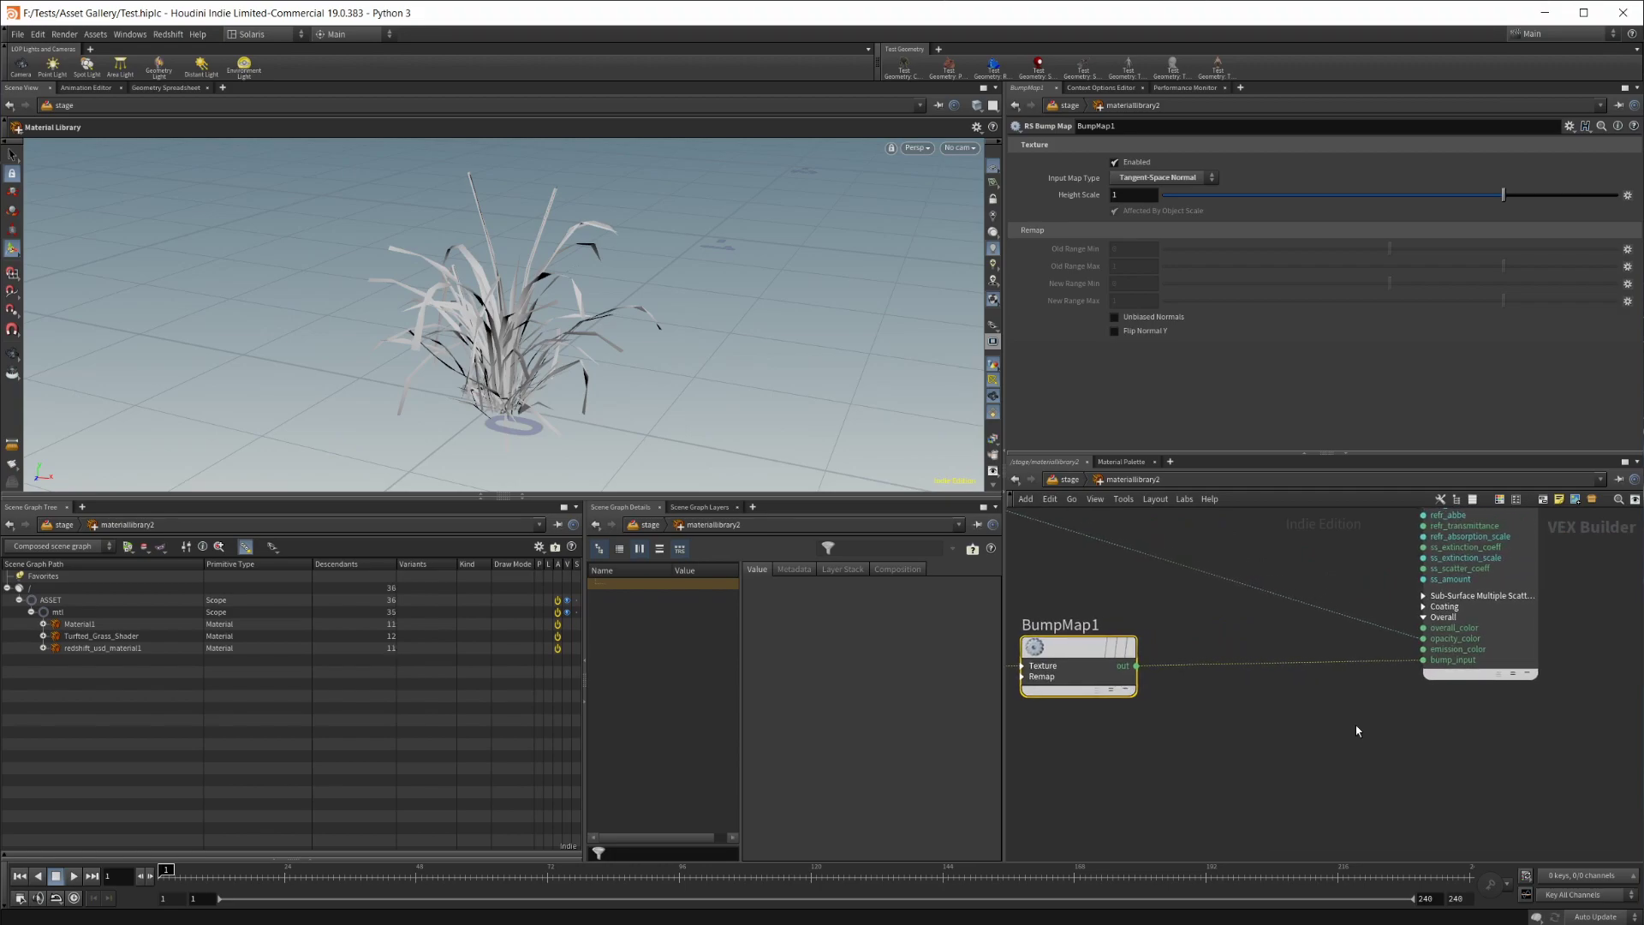
scroll(1370, 711, up, 3)
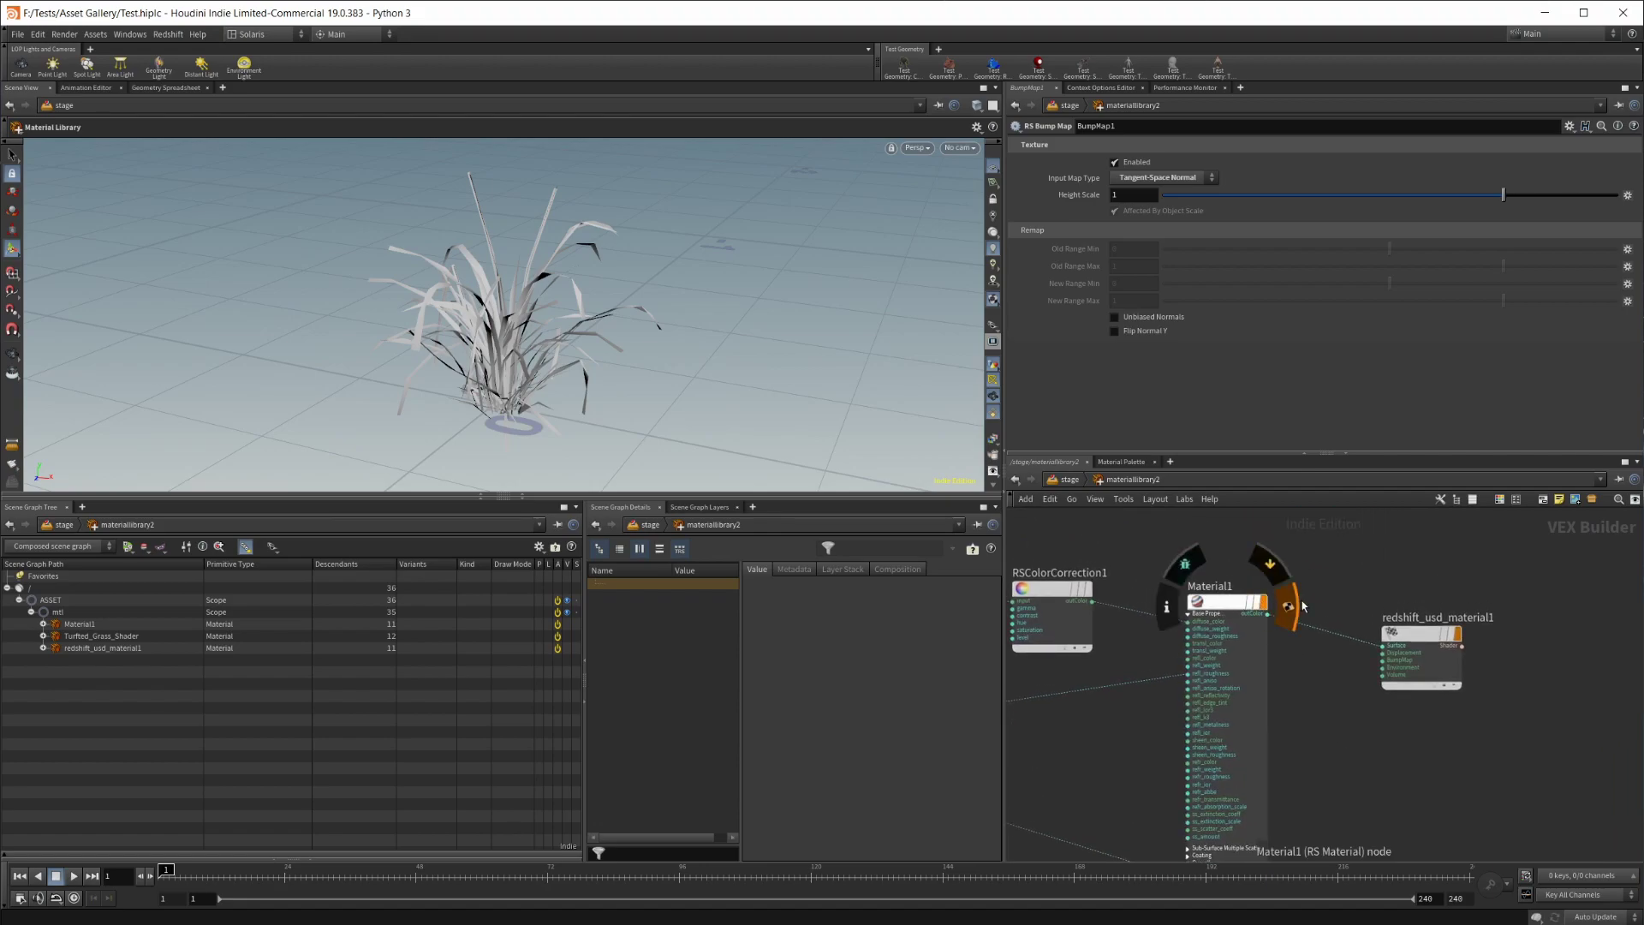
click(1287, 606)
click(1474, 644)
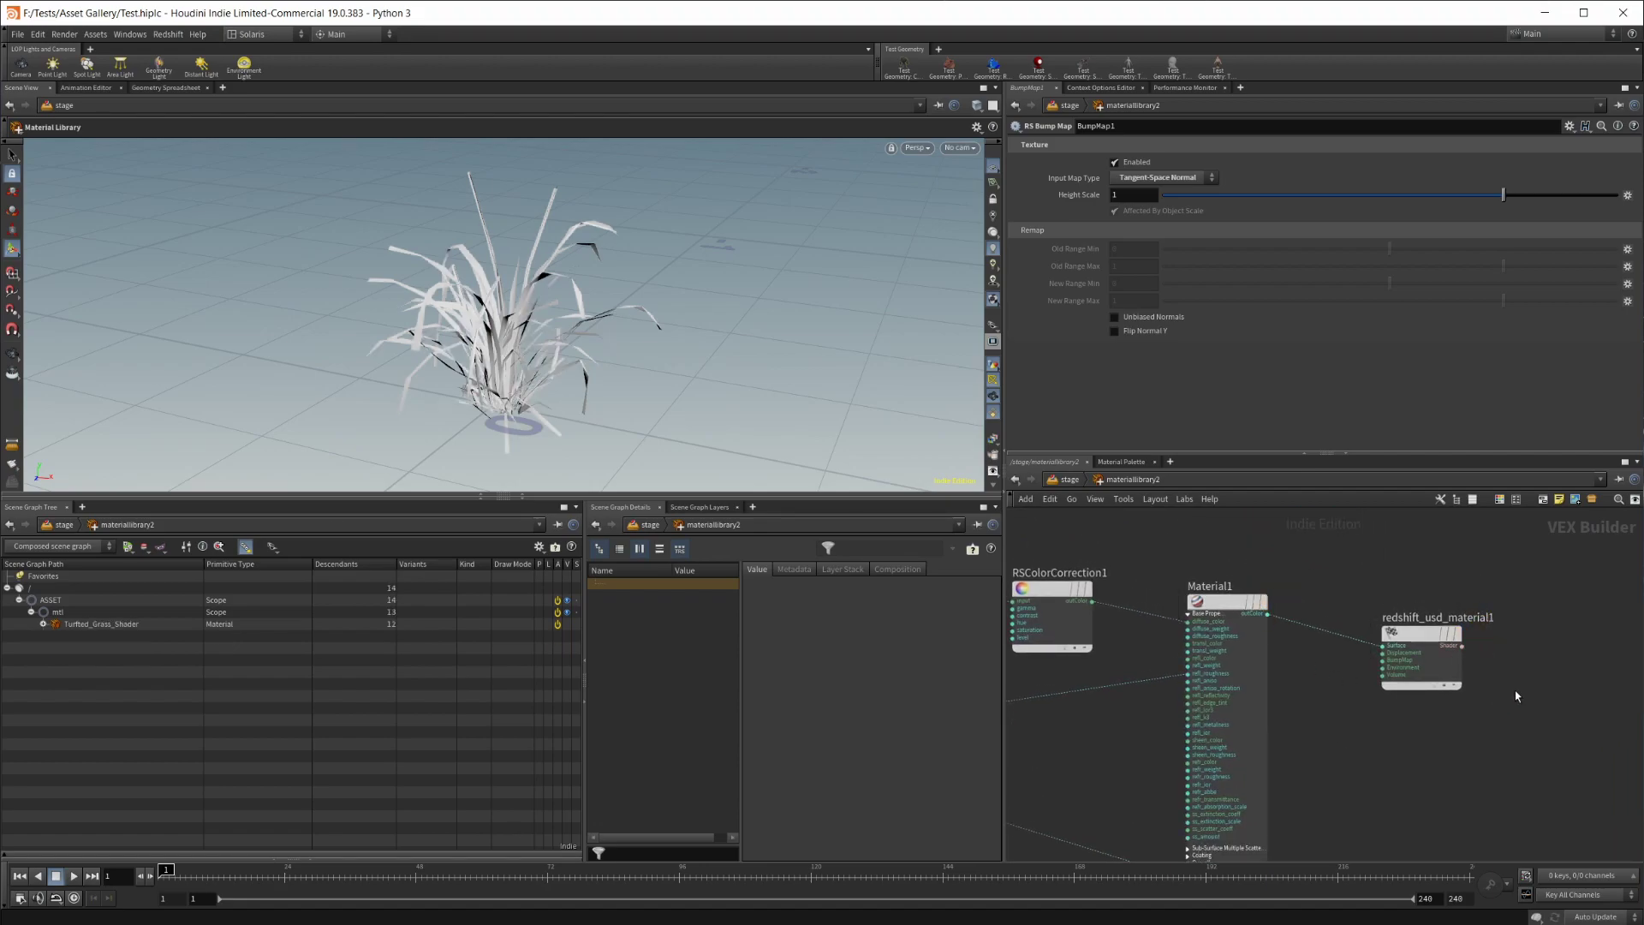
middle_drag(1514, 690, 1472, 726)
drag(1408, 664, 1387, 632)
Connect redshift_usd_material1's Shader output to the Turfted_Grass_Shader collect node alongside the MaterialX surface
scroll(1342, 701, down, 4)
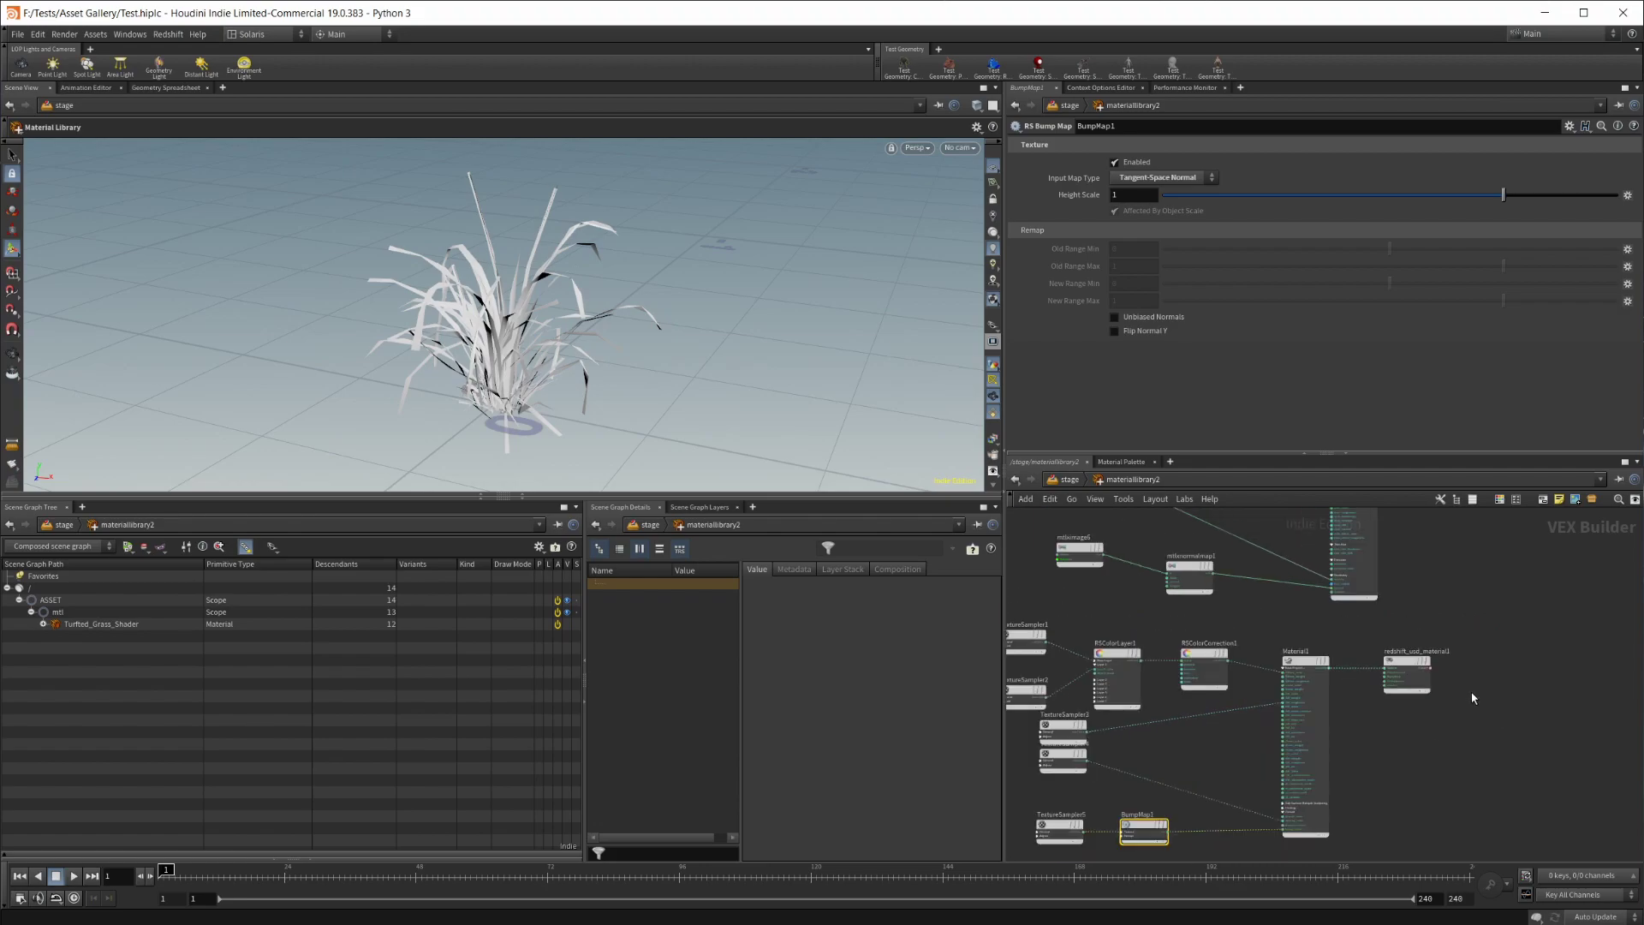
click(1335, 699)
middle_drag(1429, 611, 1299, 789)
scroll(1231, 622, up, 4)
middle_drag(1231, 593, 1232, 642)
click(1283, 597)
Trace the shader network between redshift_usd_material1, the MaterialX standard surface and the Turfted_Grass_Shader collect node
middle_drag(1320, 703, 1426, 559)
scroll(1387, 631, down, 2)
middle_drag(1411, 776, 1273, 822)
scroll(1384, 681, down, 3)
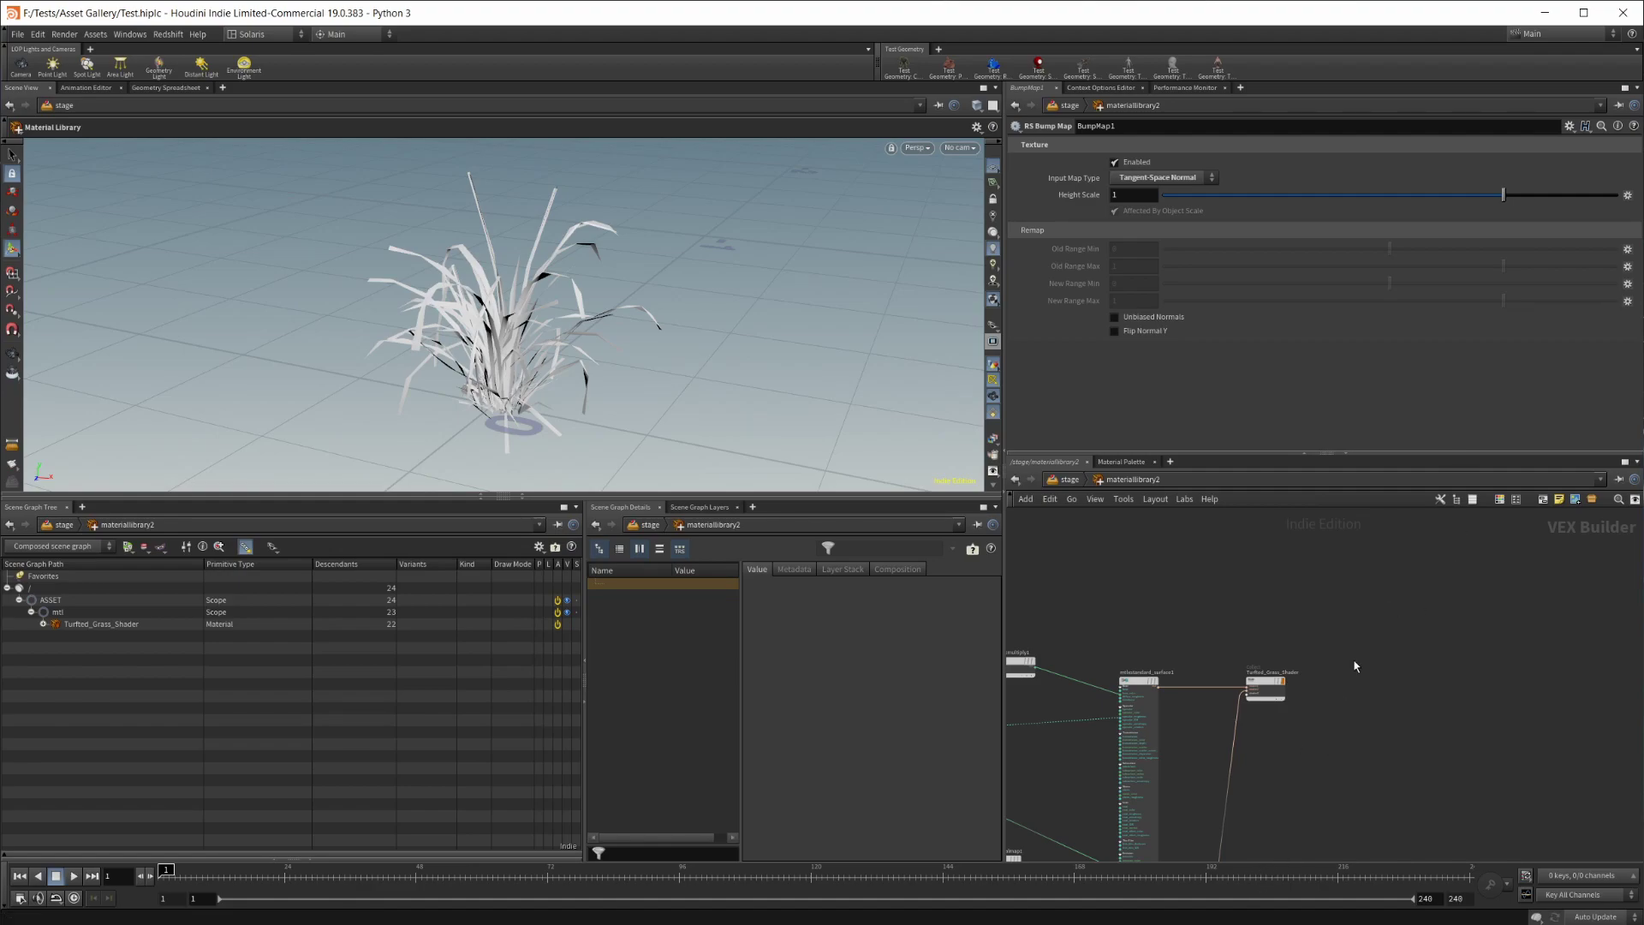
scroll(1376, 642, down, 3)
scroll(1358, 664, up, 5)
scroll(1322, 617, up, 2)
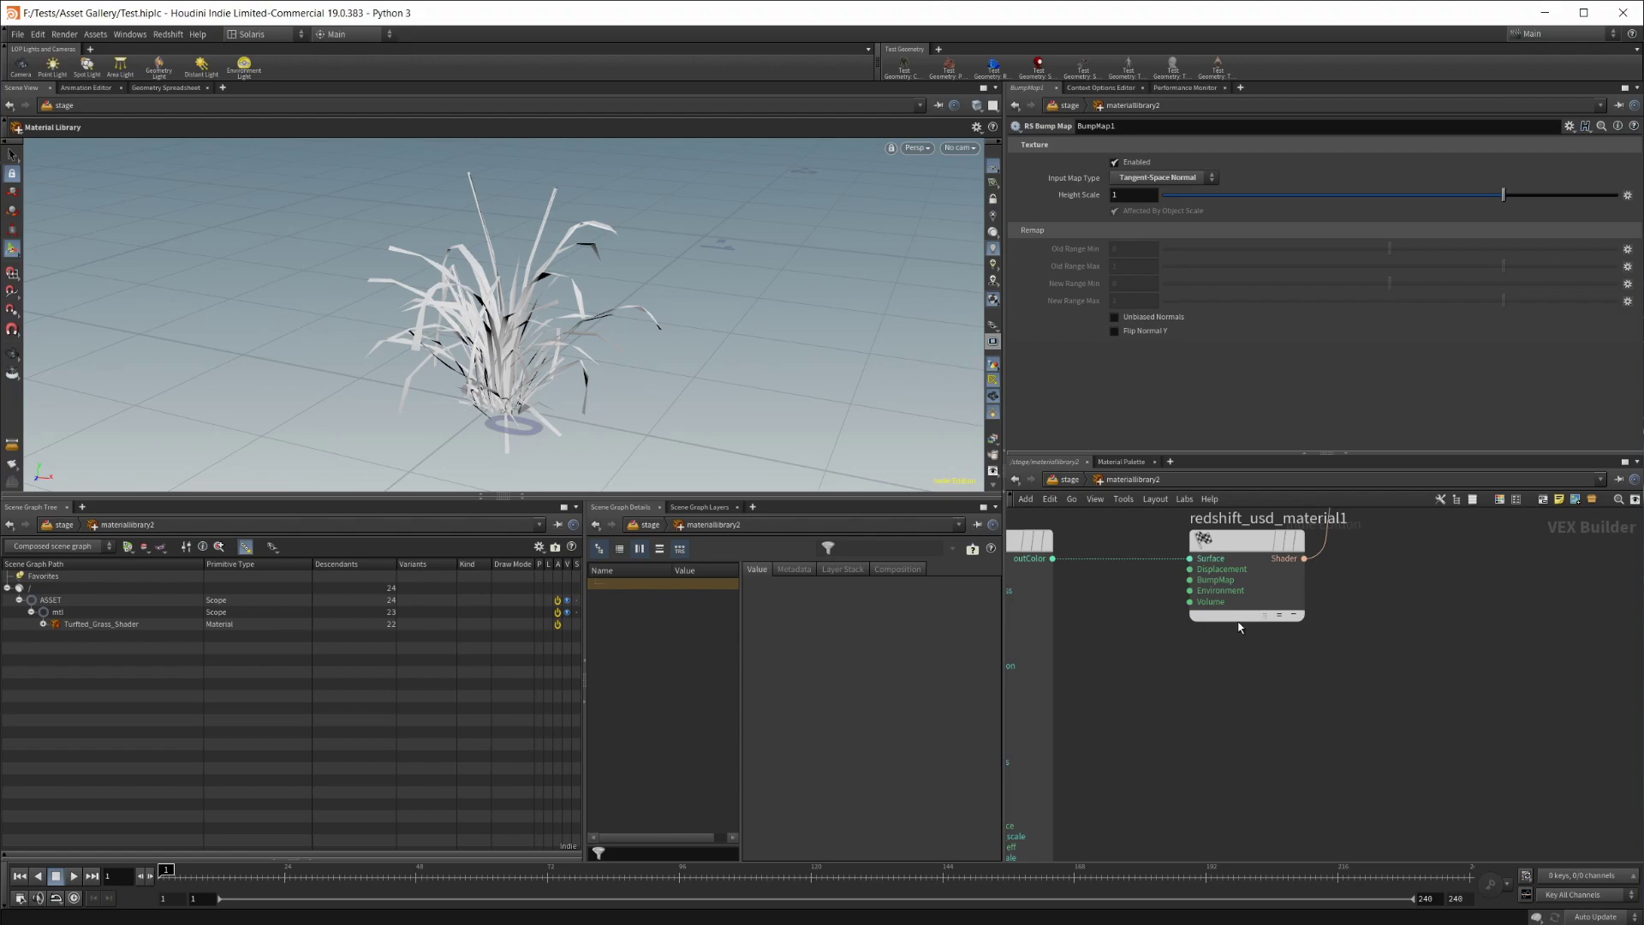
scroll(1251, 711, down, 3)
scroll(1343, 699, down, 3)
middle_drag(1370, 537, 1308, 693)
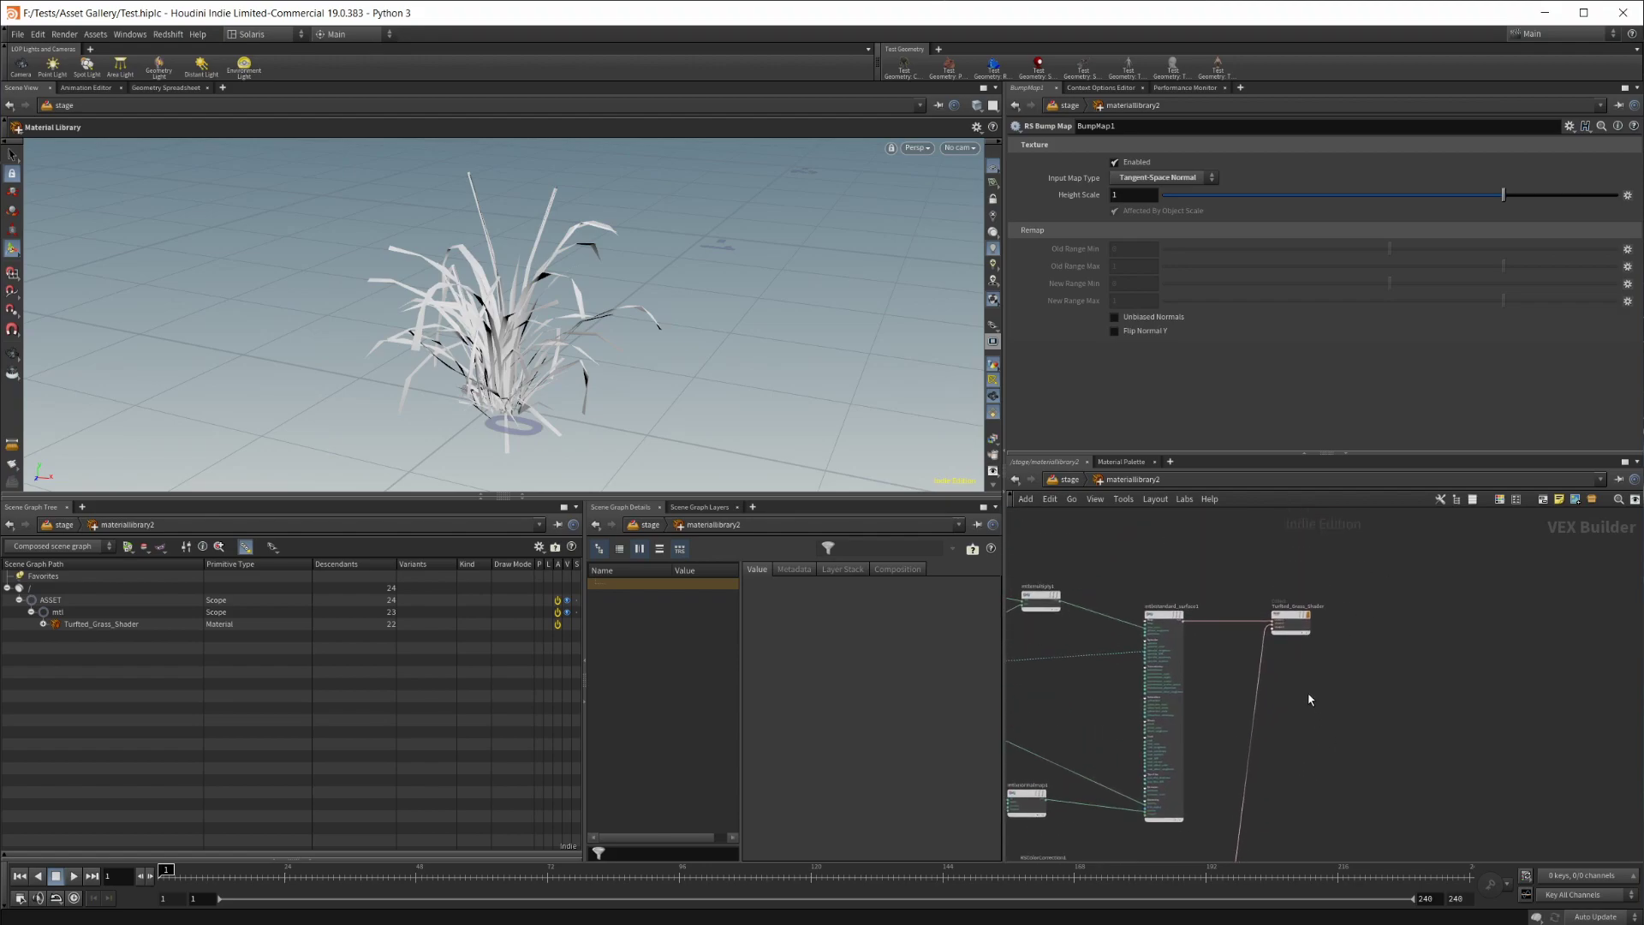
Return to the stage network and switch the viewport renderer to Redshift
click(1070, 479)
click(916, 147)
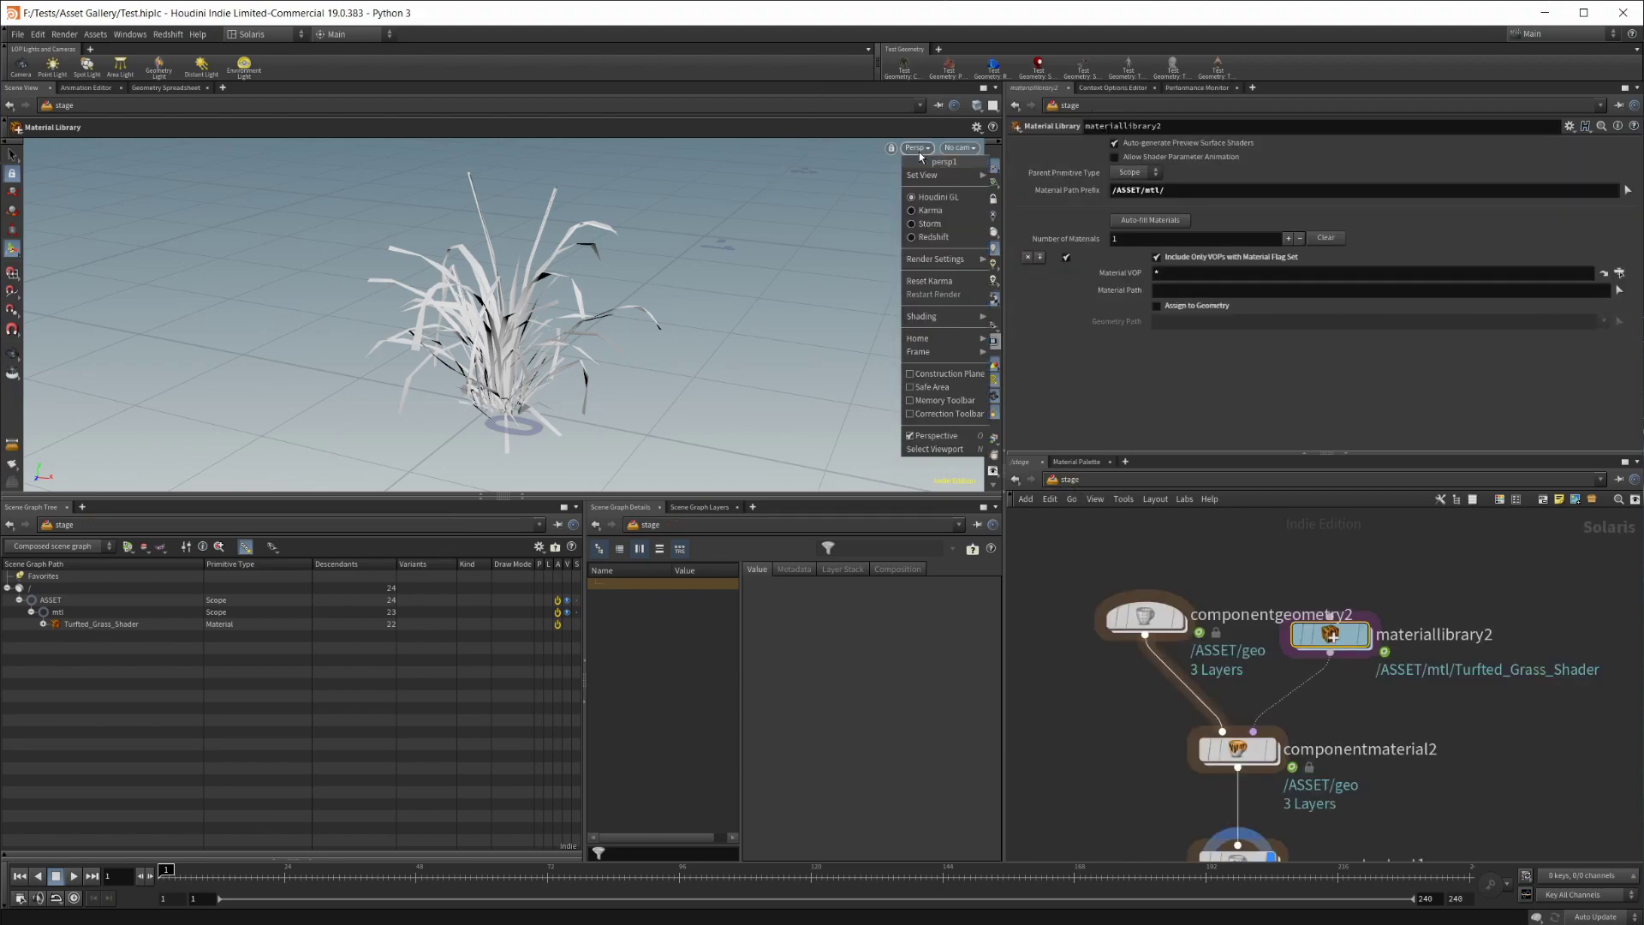
click(938, 238)
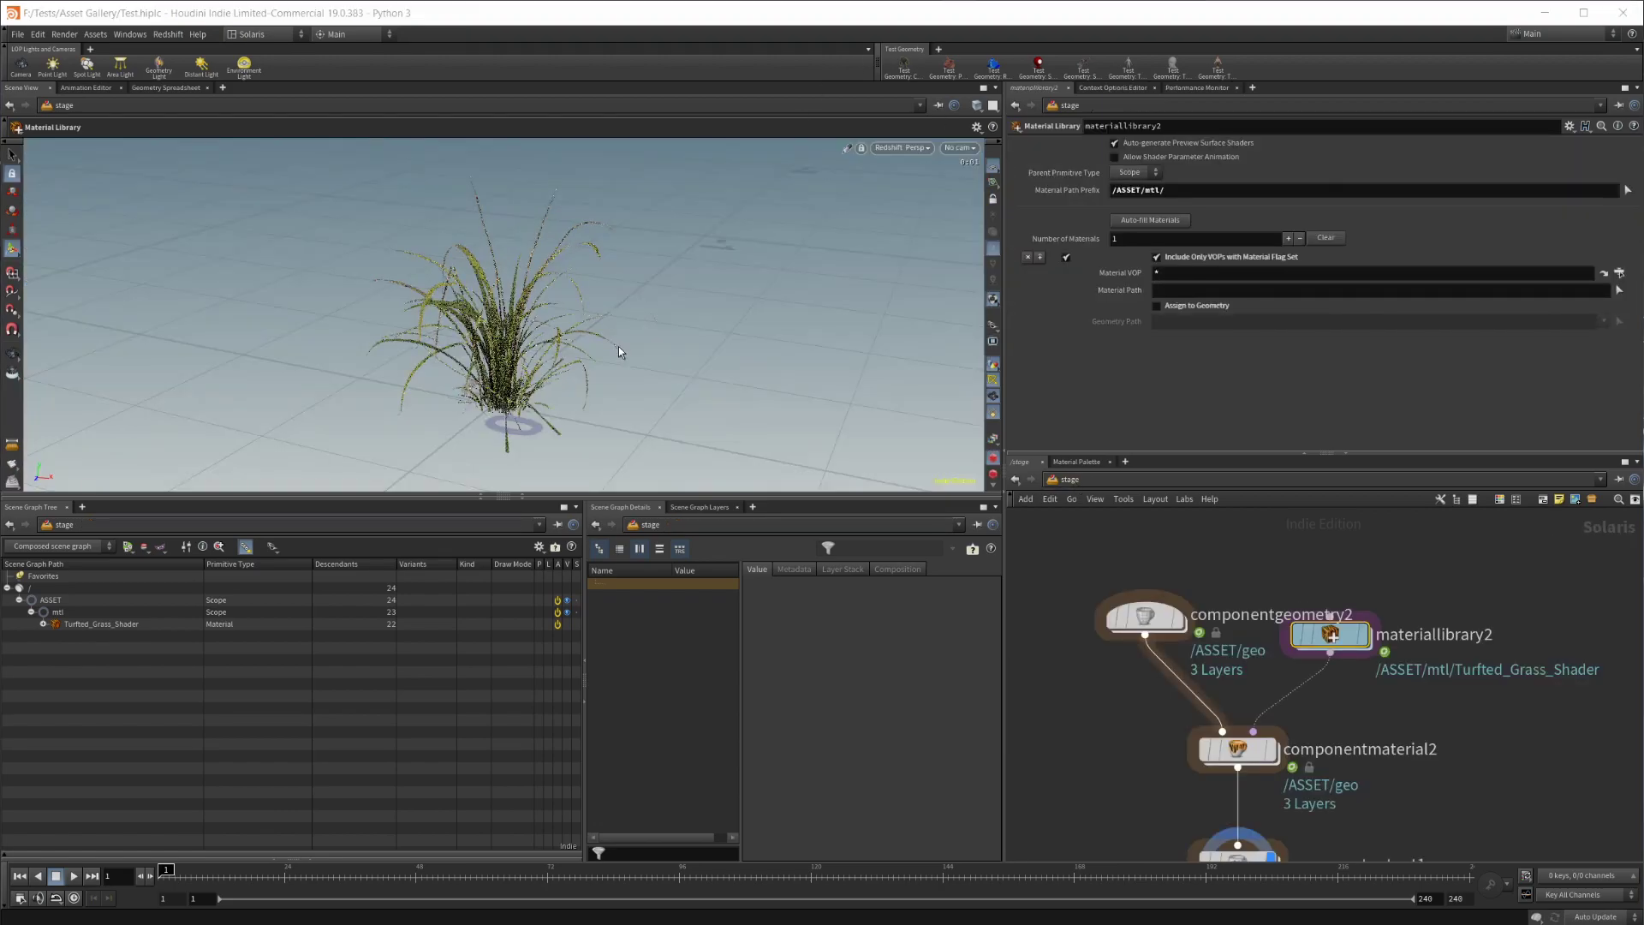
Compare the grass material in the Karma and Redshift viewport renders, ending on Karma
click(901, 147)
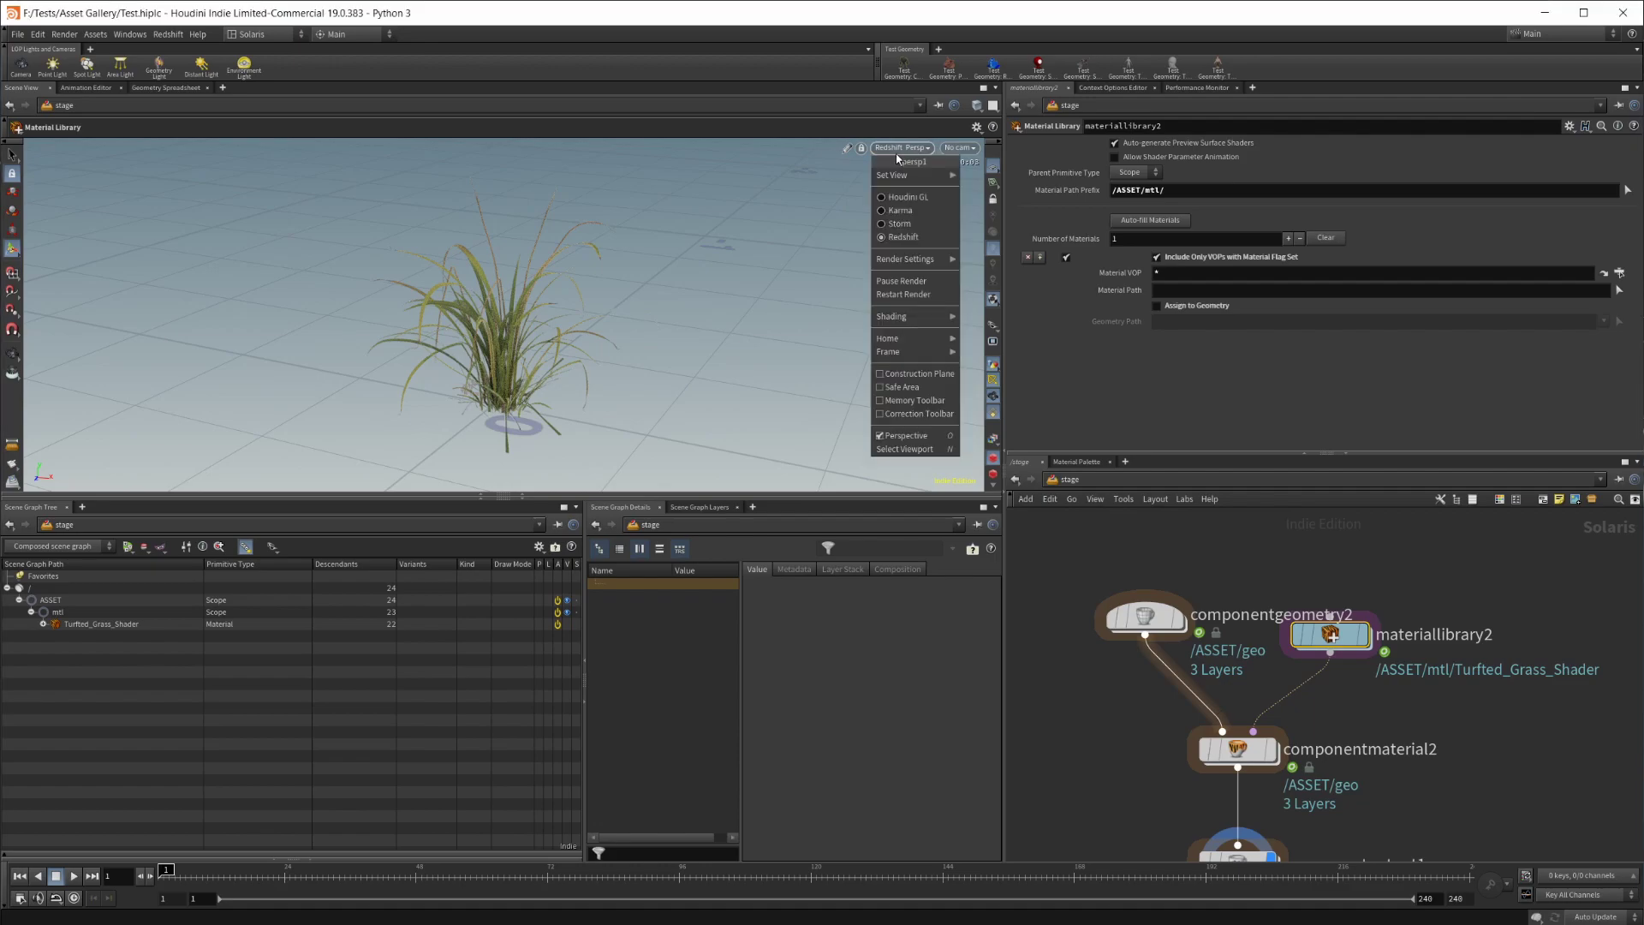
click(909, 212)
click(912, 149)
click(887, 235)
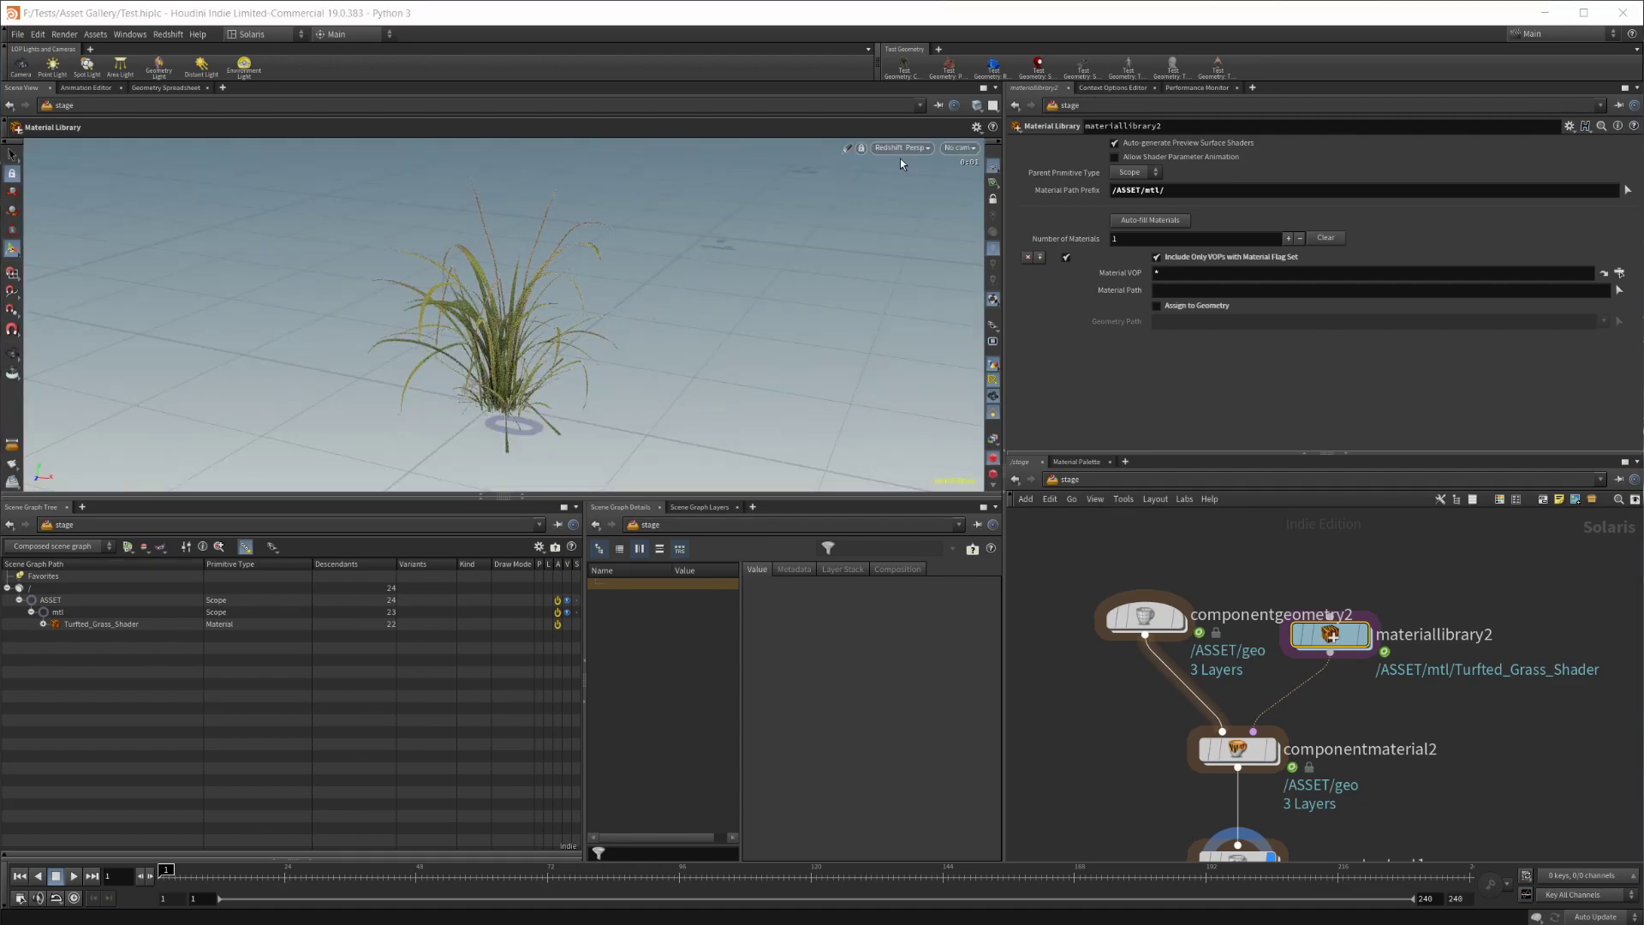
click(903, 147)
click(907, 212)
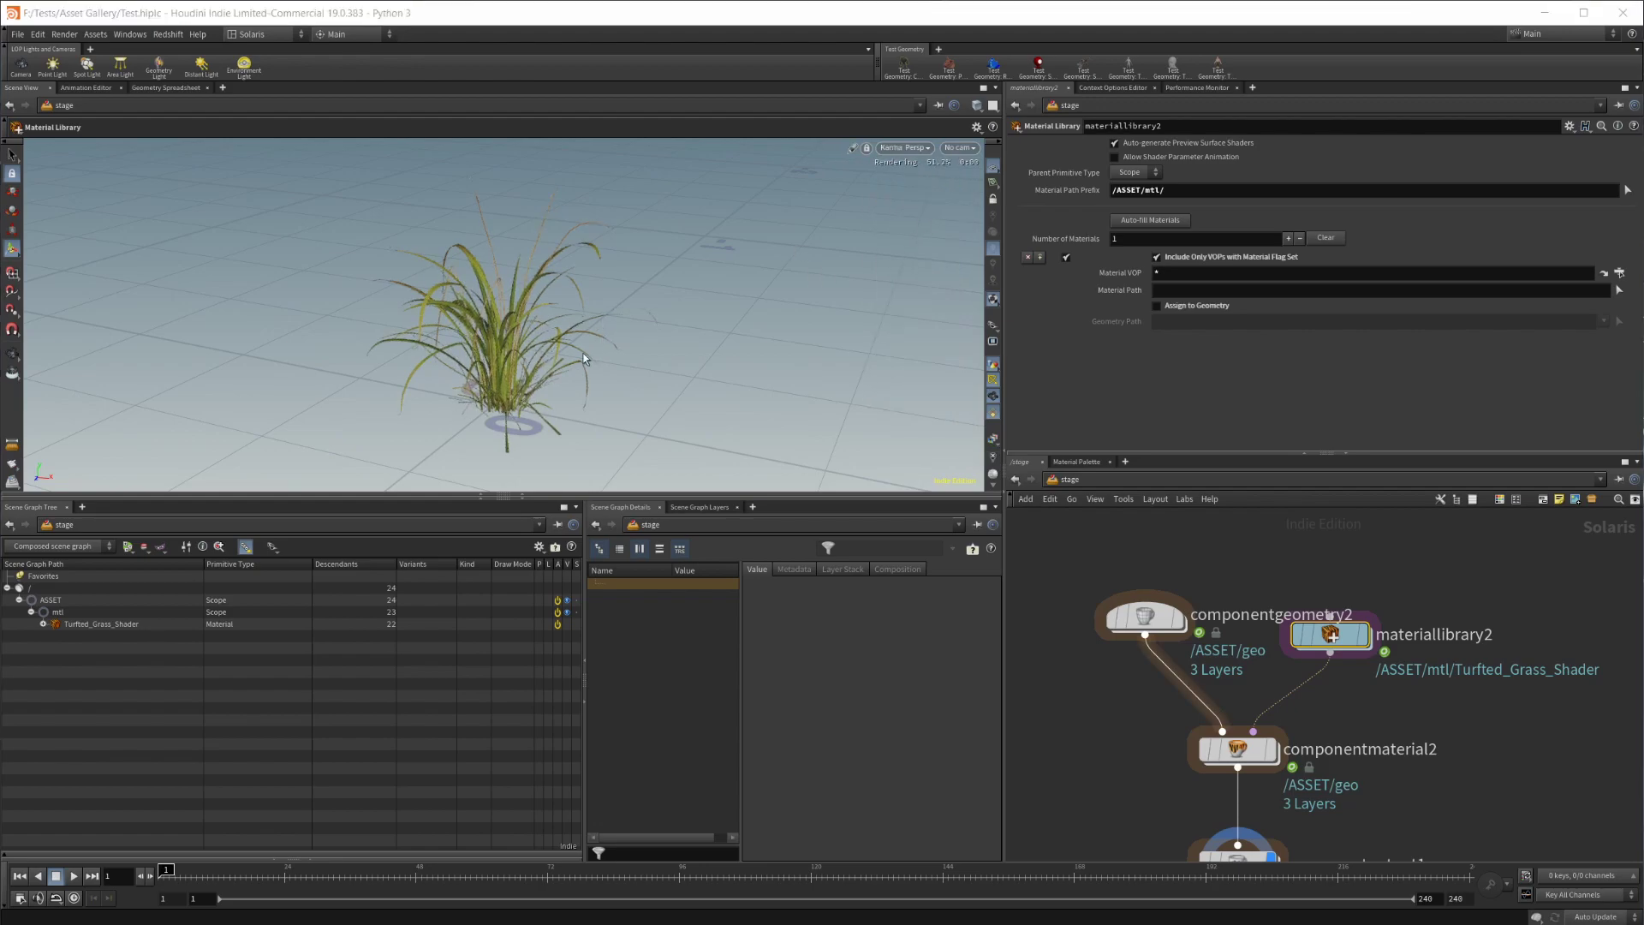
Render the viewport with Redshift again and inspect the grass from a slightly rotated angle
key(h)
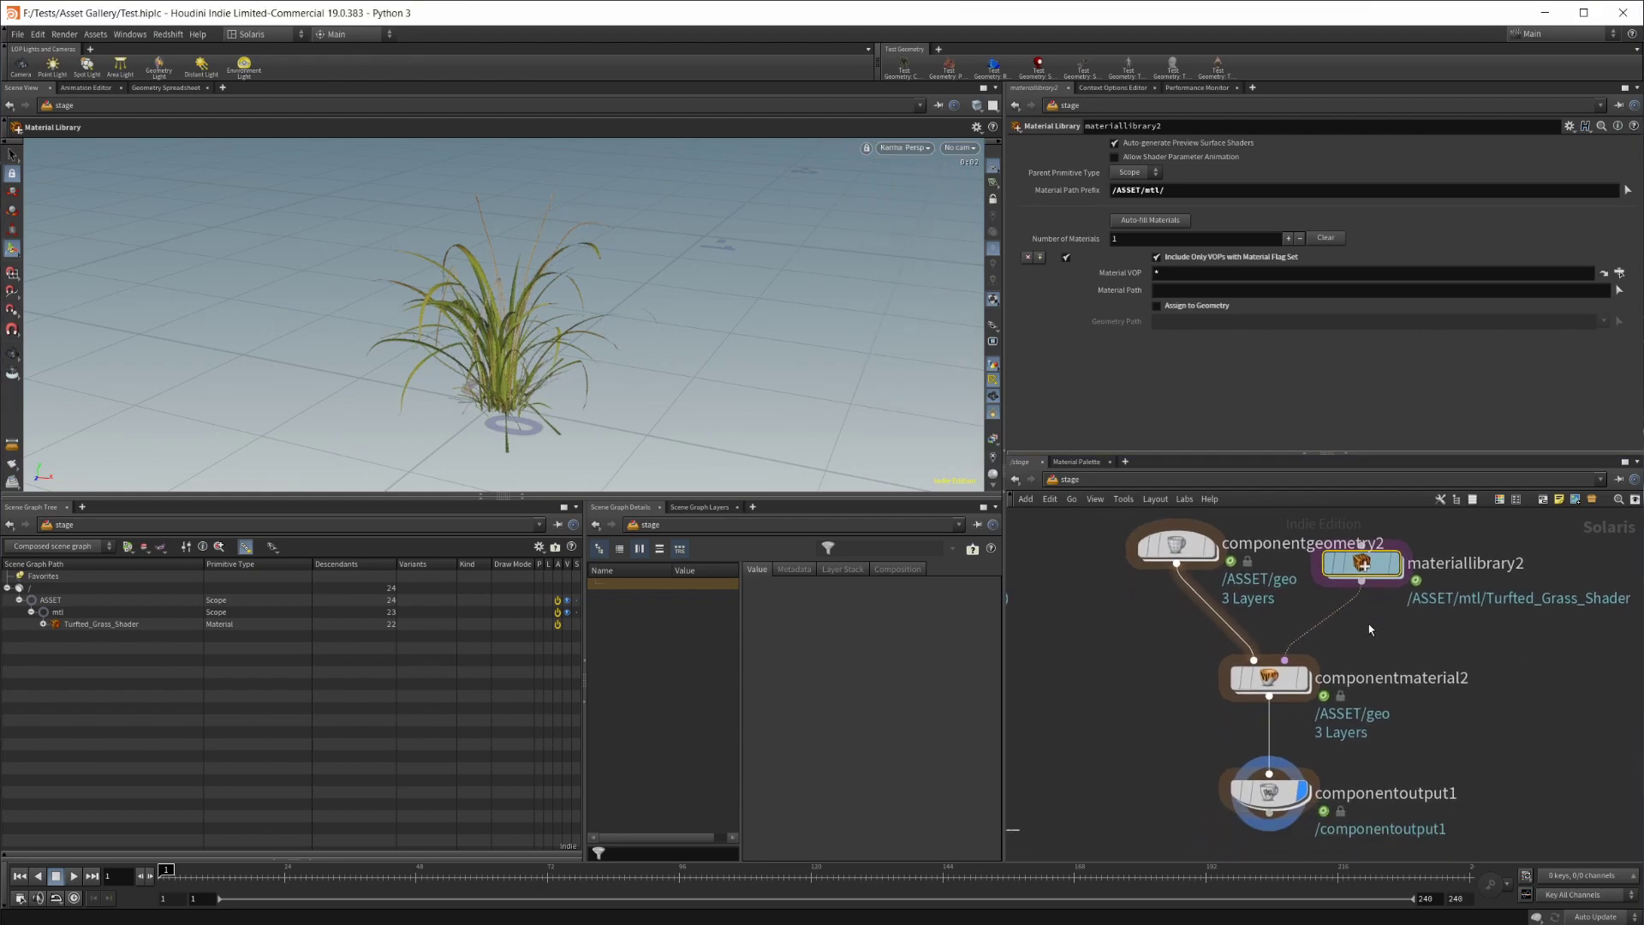
click(906, 148)
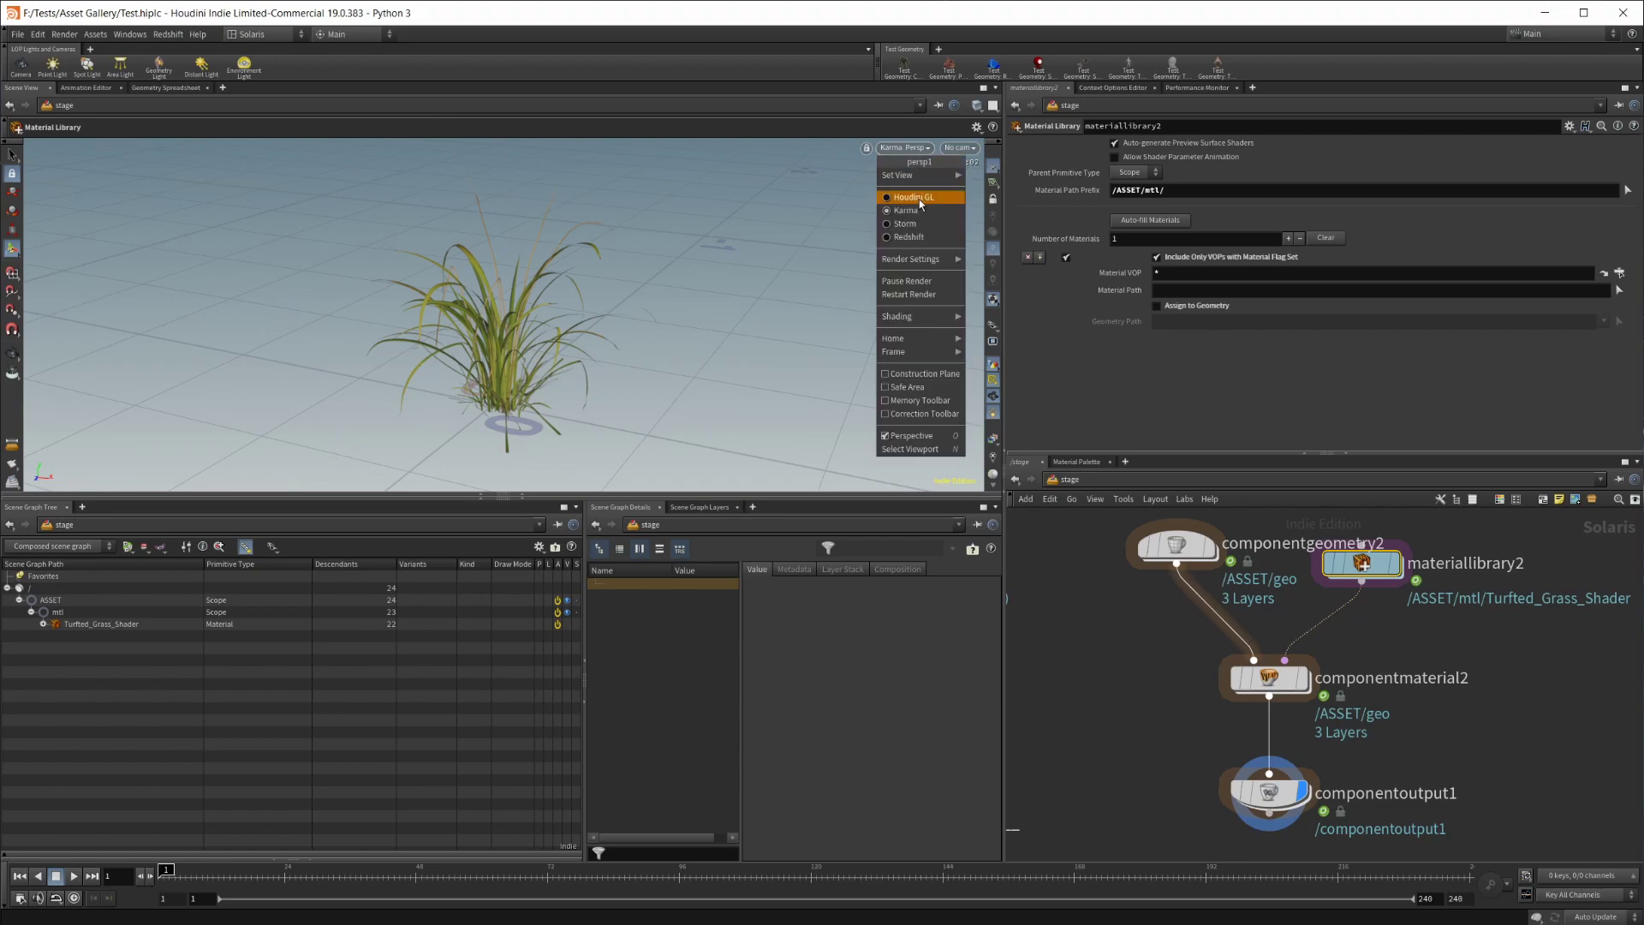
click(931, 239)
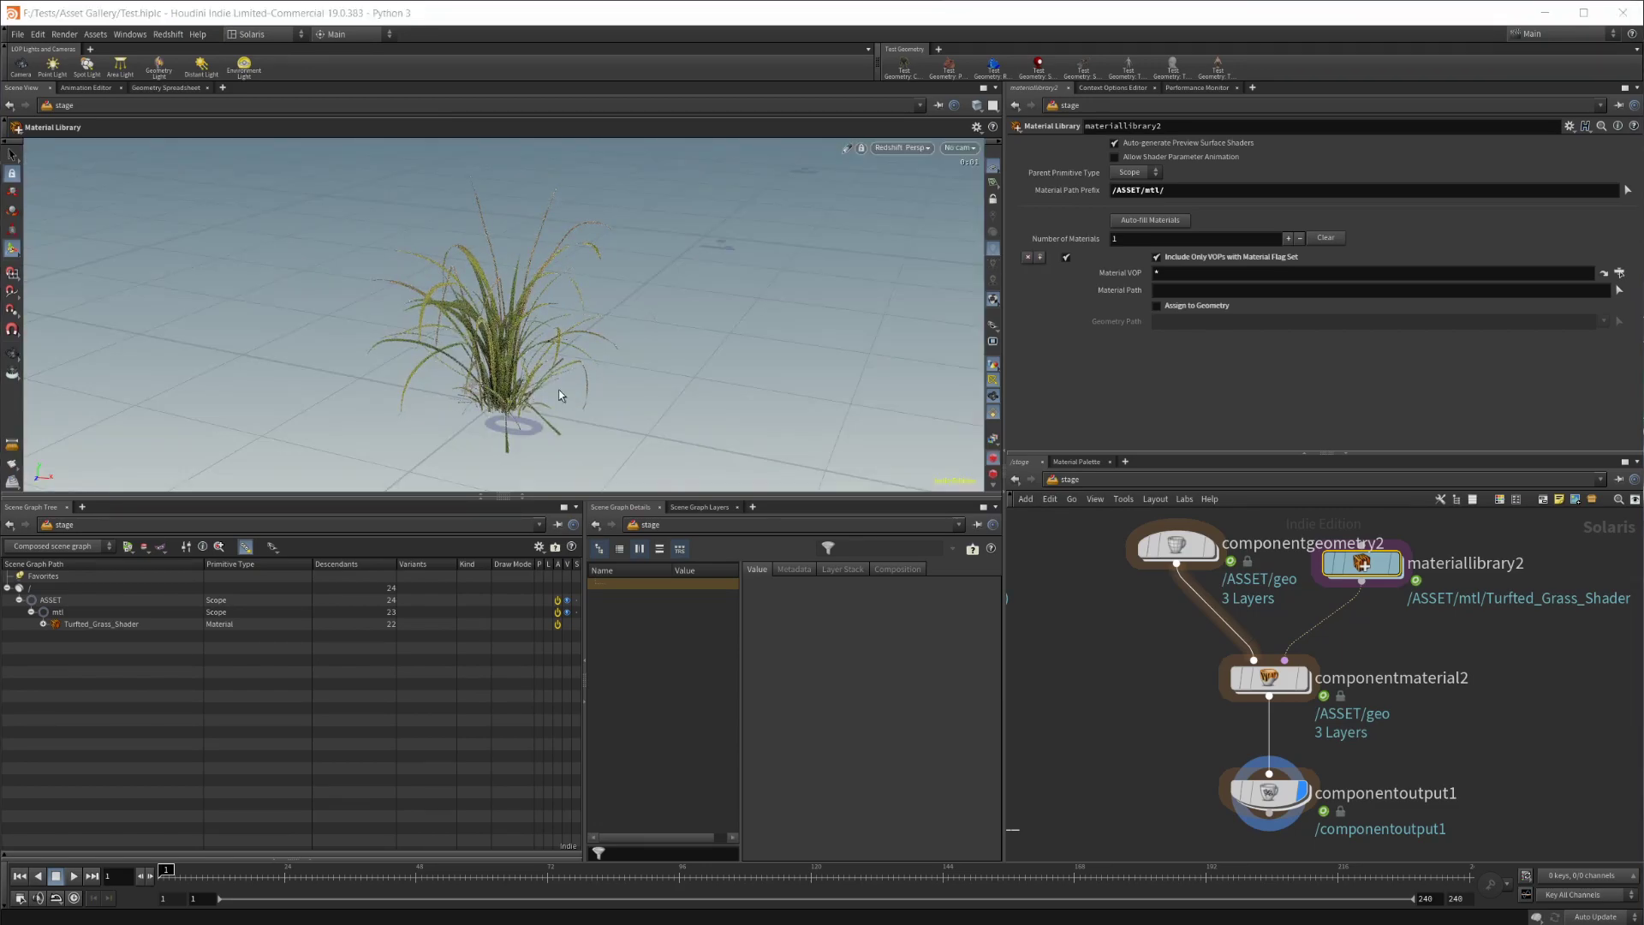
alt+drag(535, 364, 467, 391)
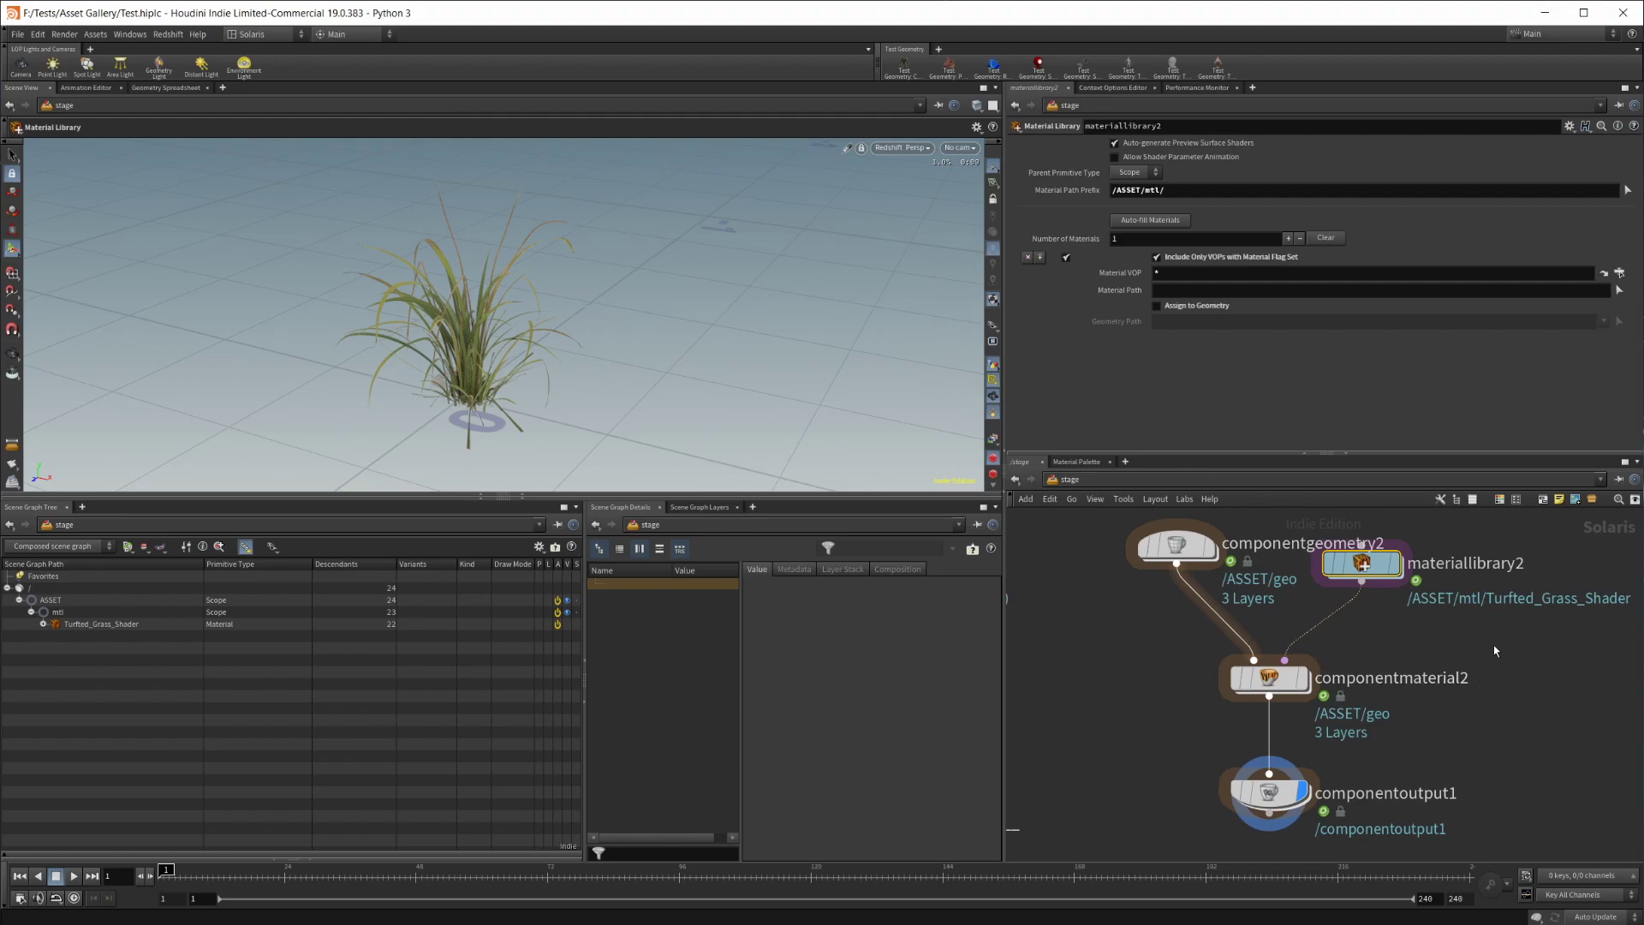
Select the componentoutput1 node to show its component and caching parameters
scroll(1497, 647, down, 1)
middle_drag(1474, 740, 1435, 634)
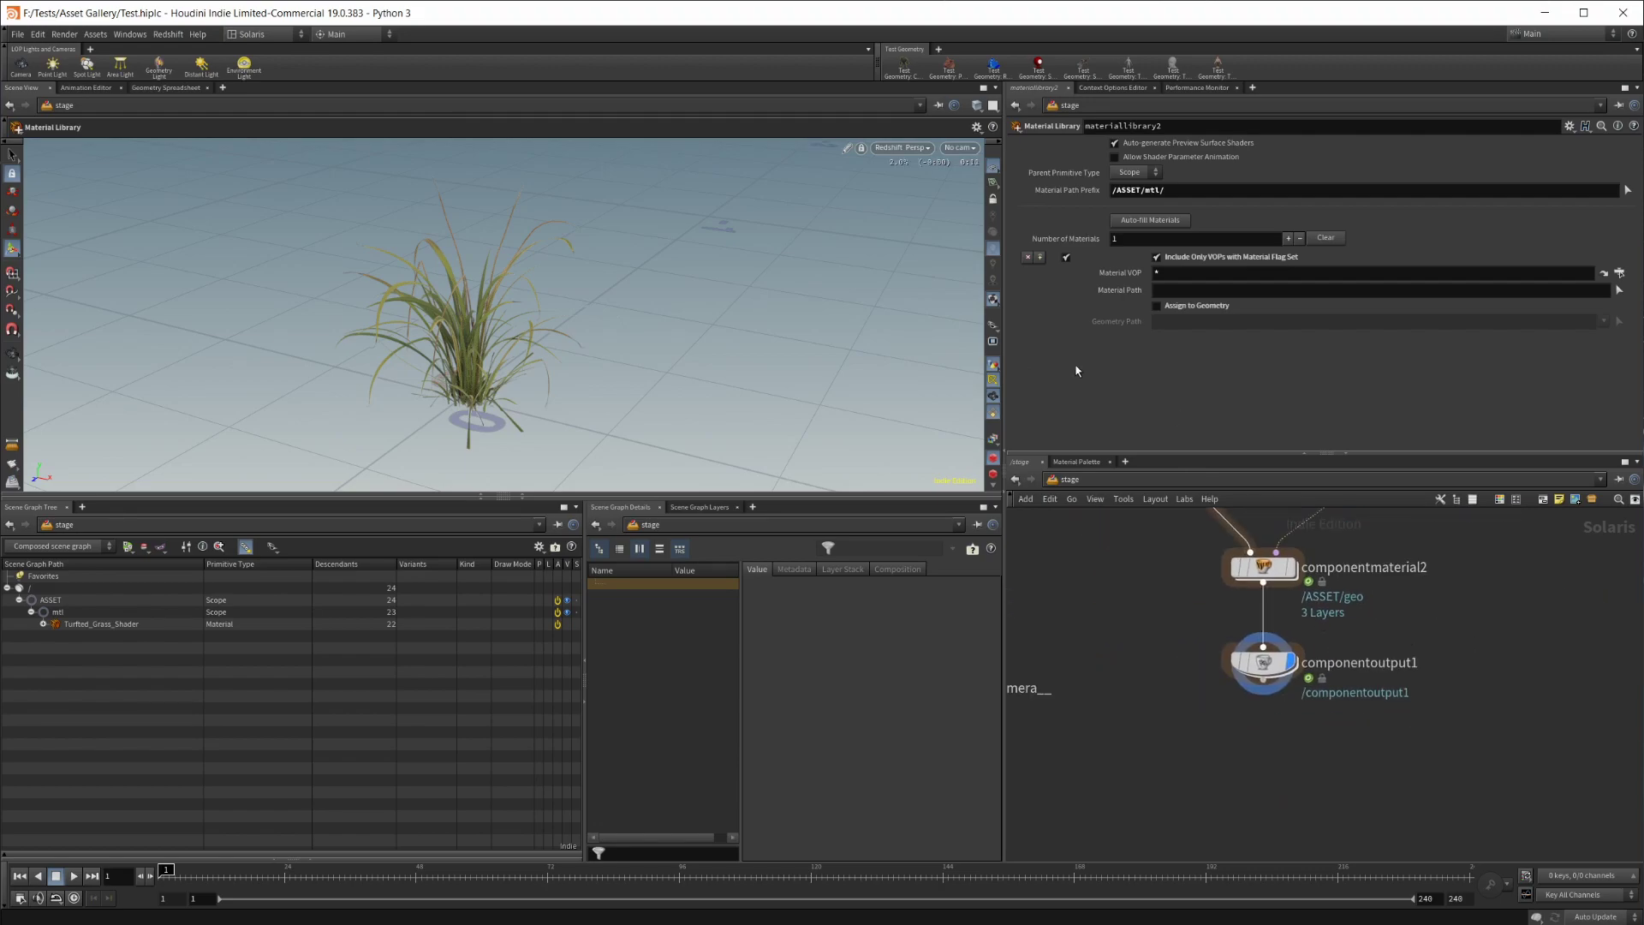
click(1263, 662)
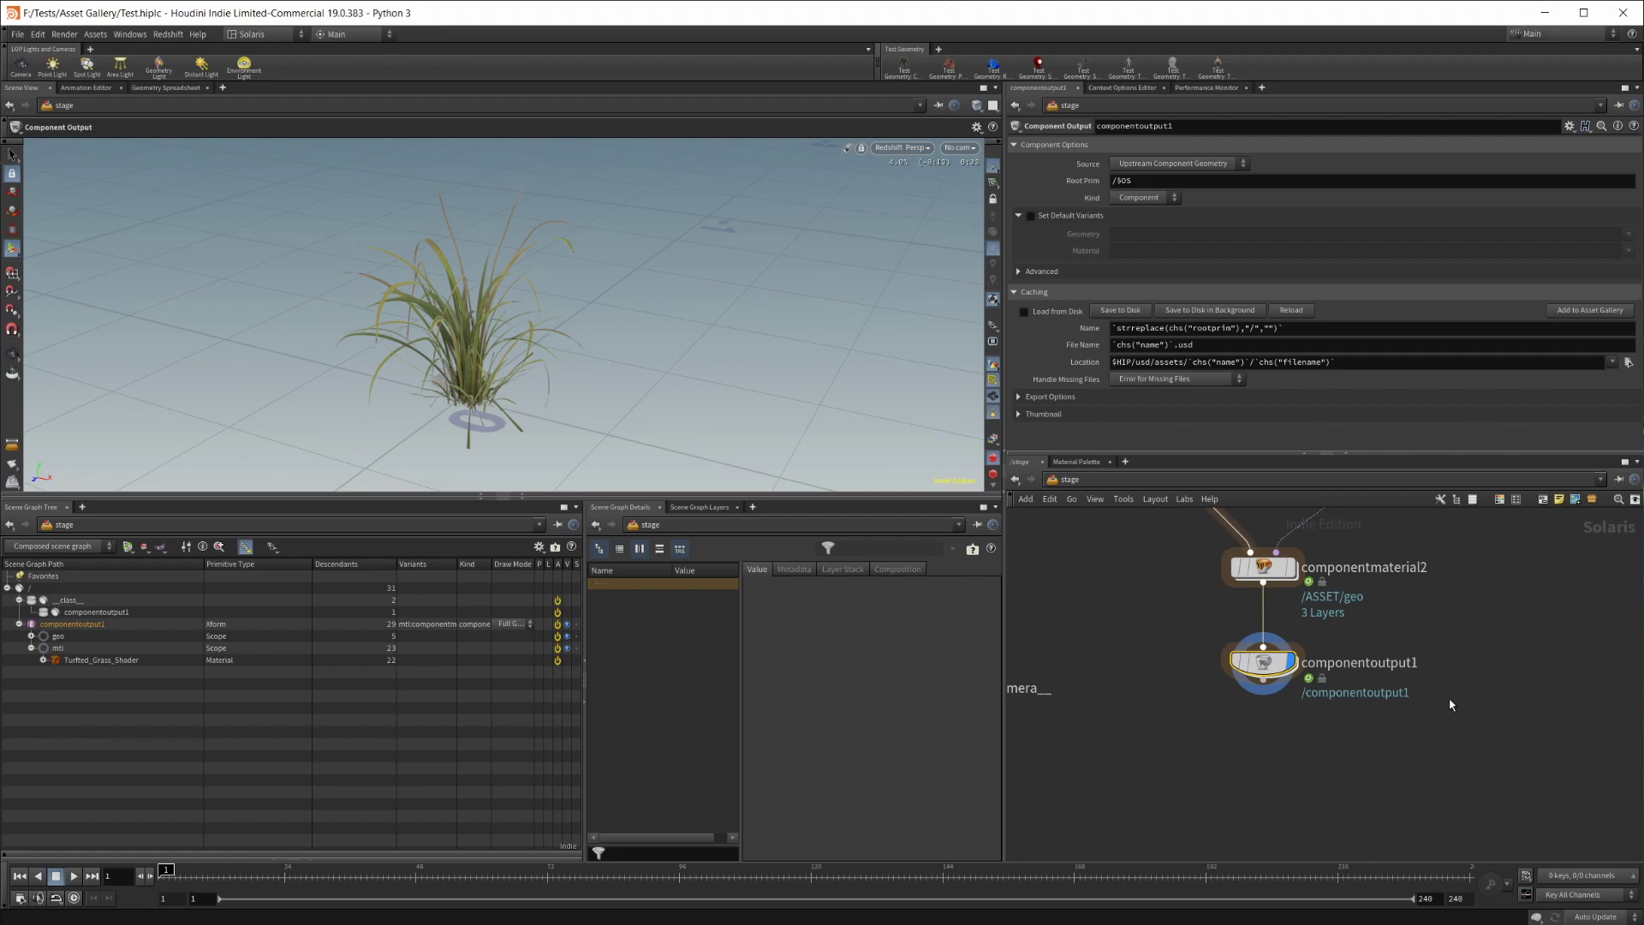
Switch to File Explorer, inspect the exported files in usd/assets/Tufted_Grass, return to the Asset Gallery folder and minimize the window
mouse_move(475, 920)
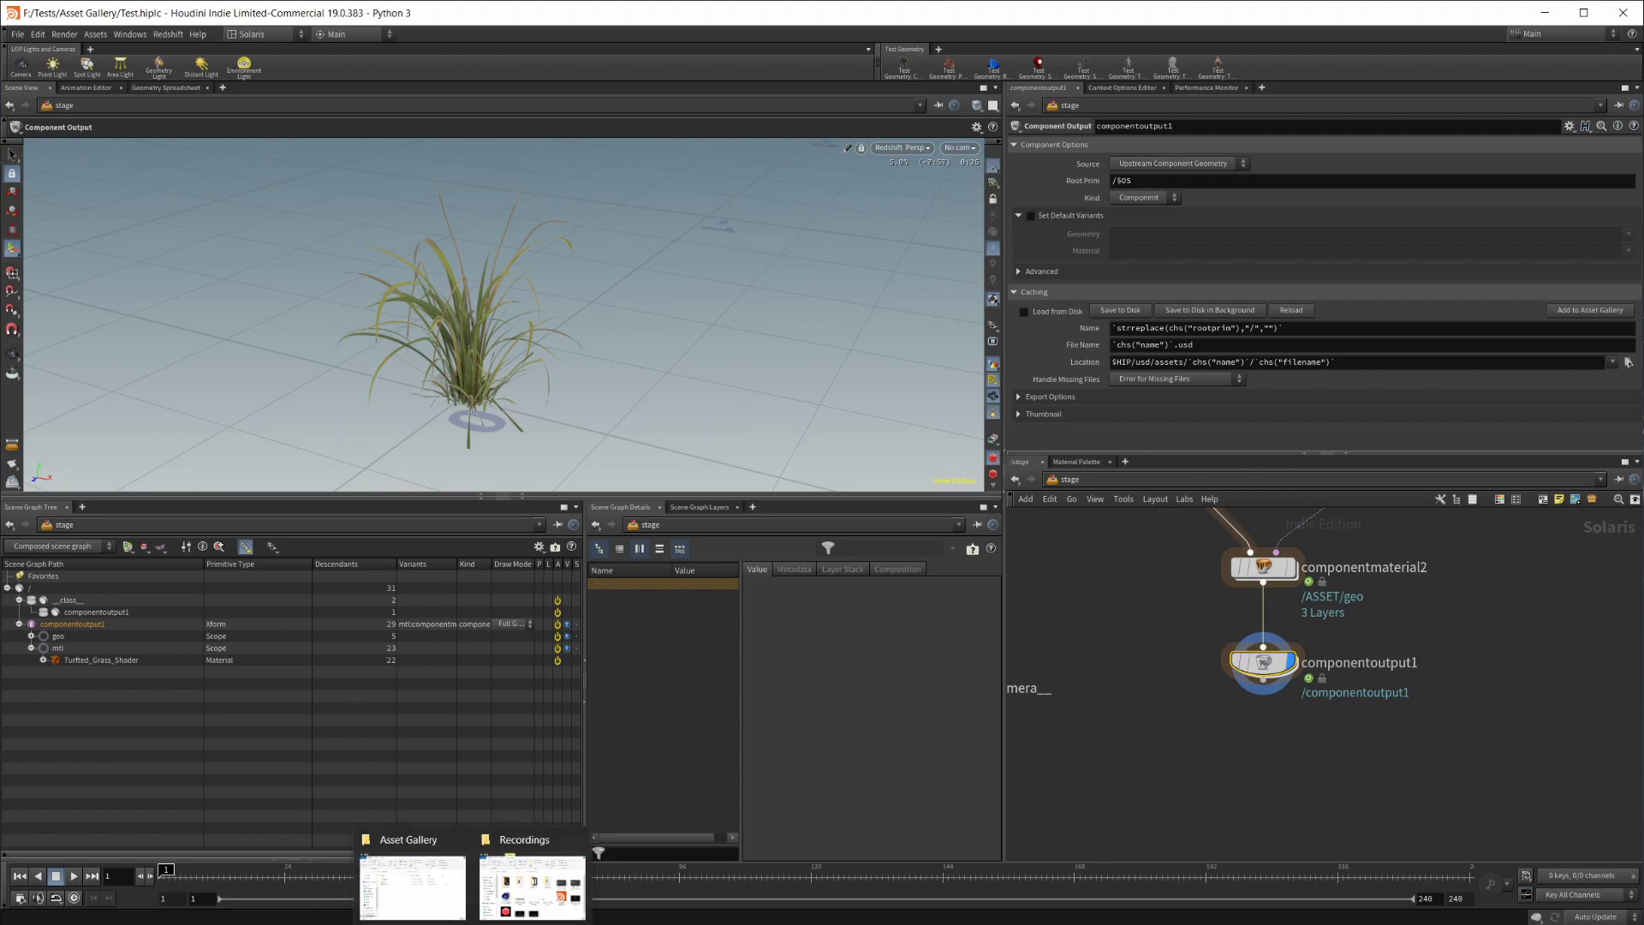
mouse_move(531, 890)
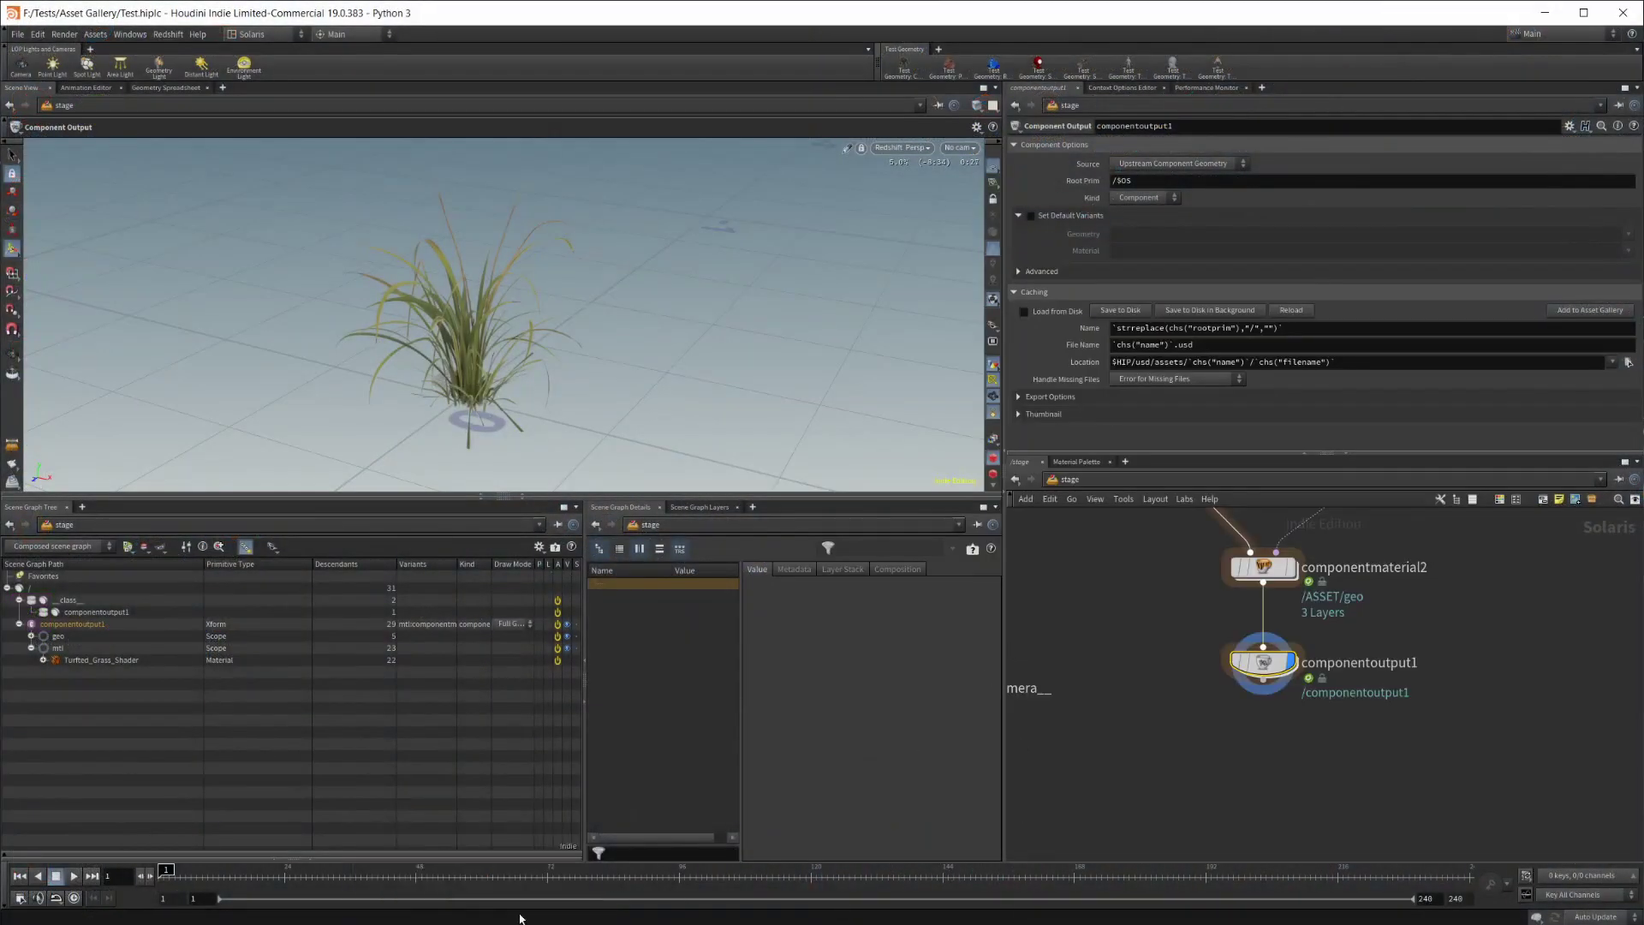
click(412, 886)
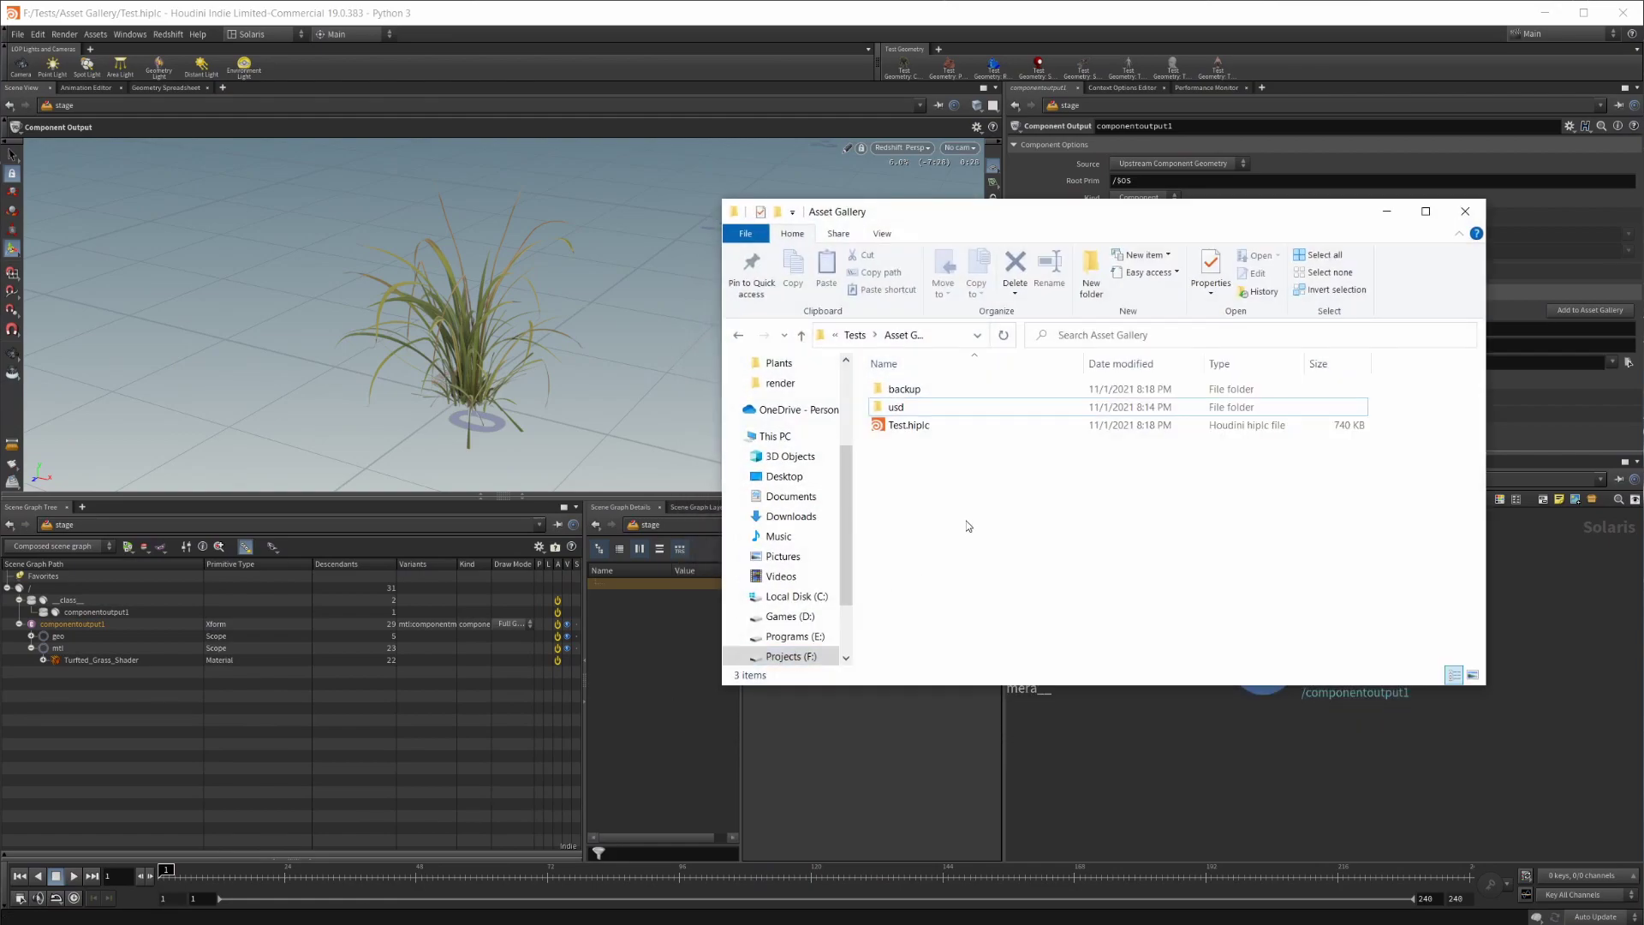
double_click(914, 409)
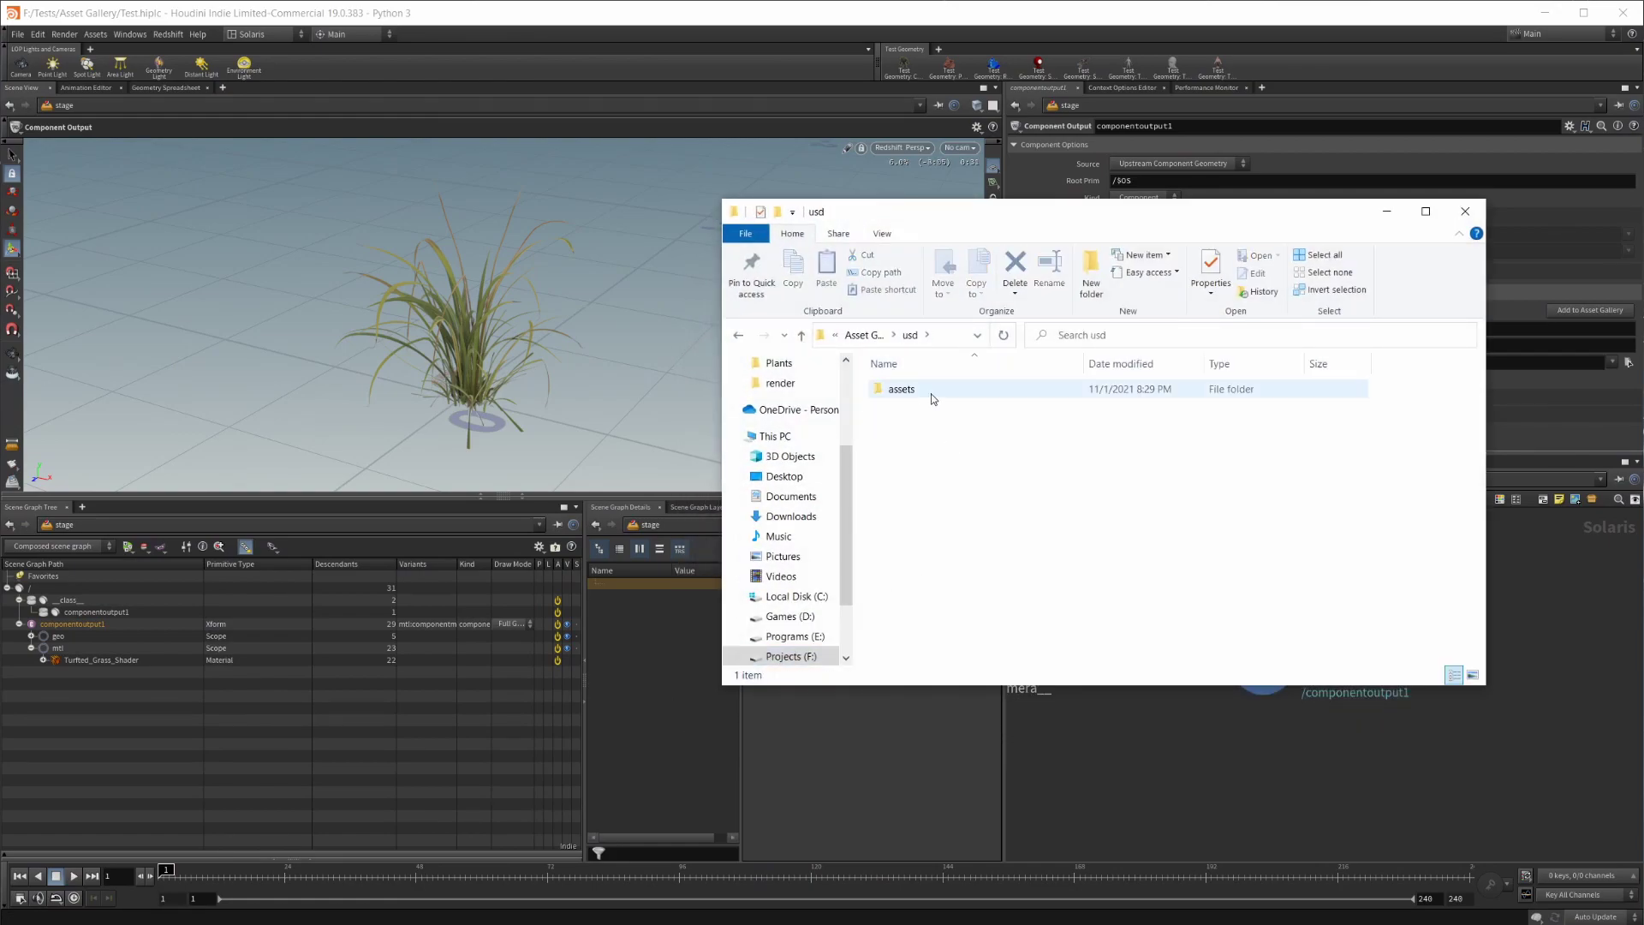
double_click(916, 389)
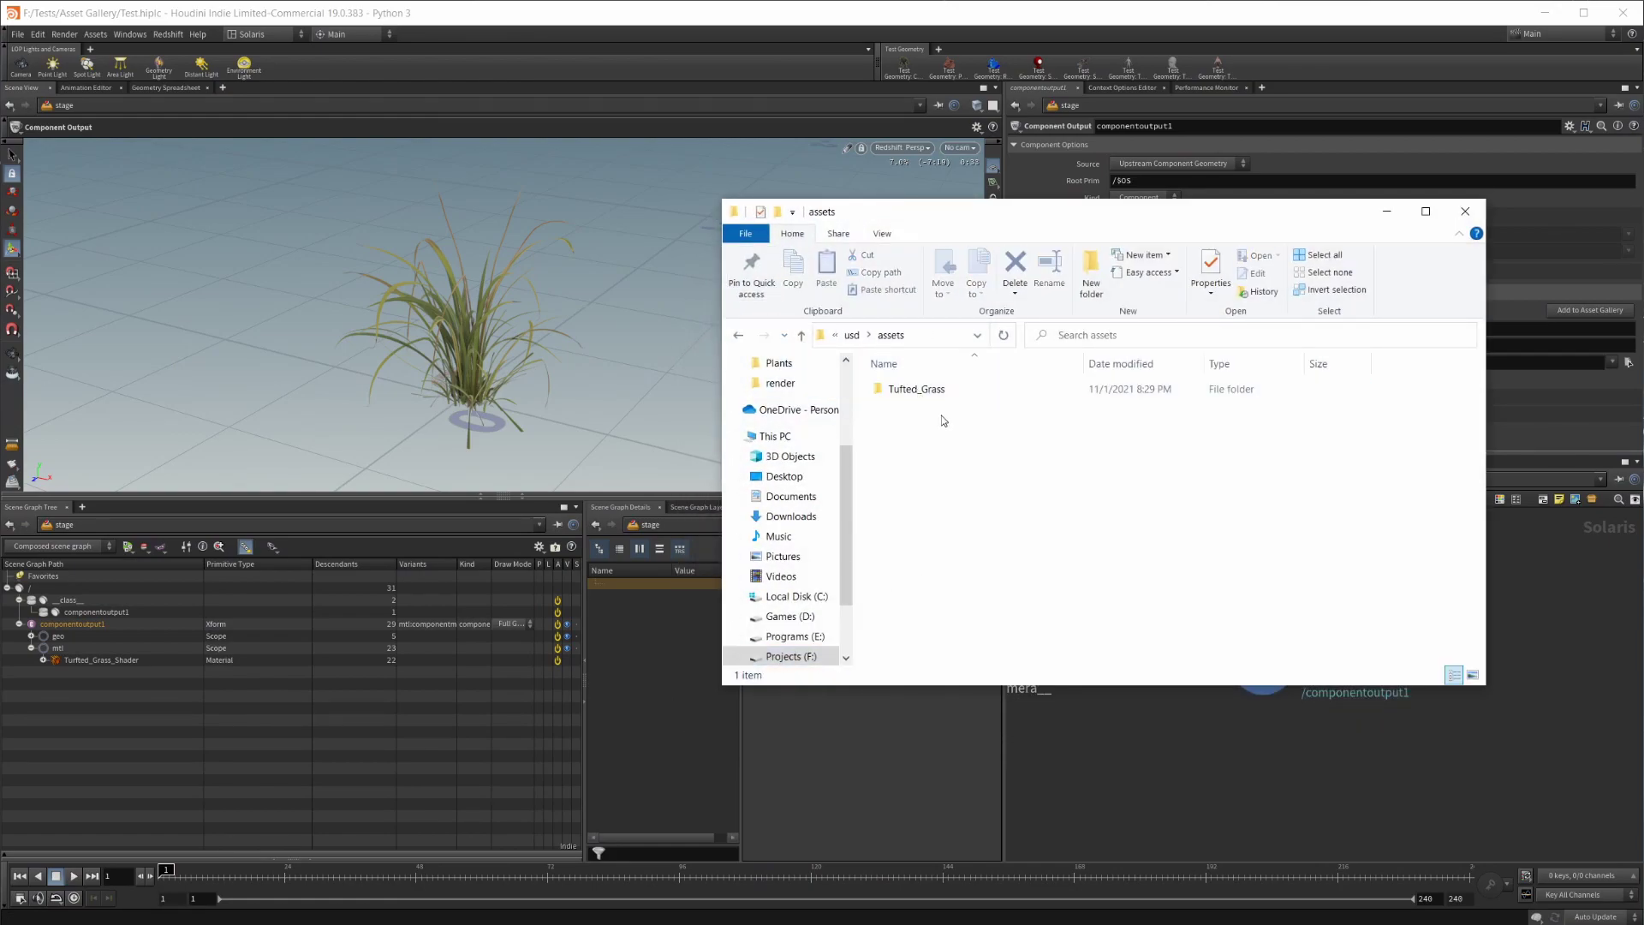
double_click(937, 392)
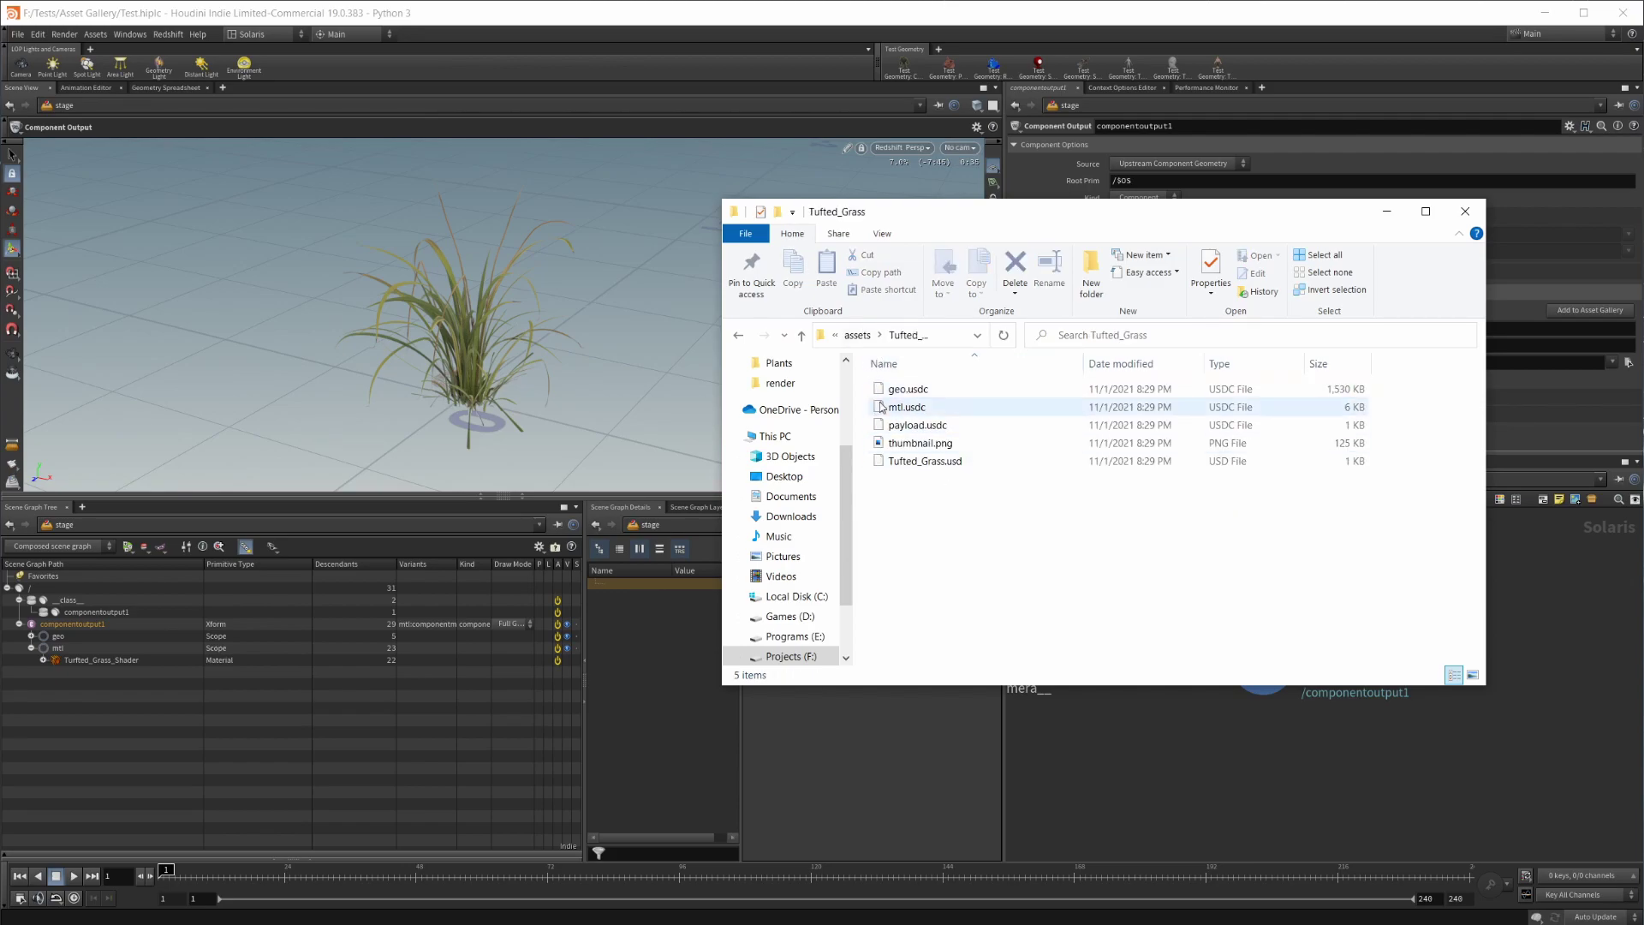
click(857, 335)
click(852, 335)
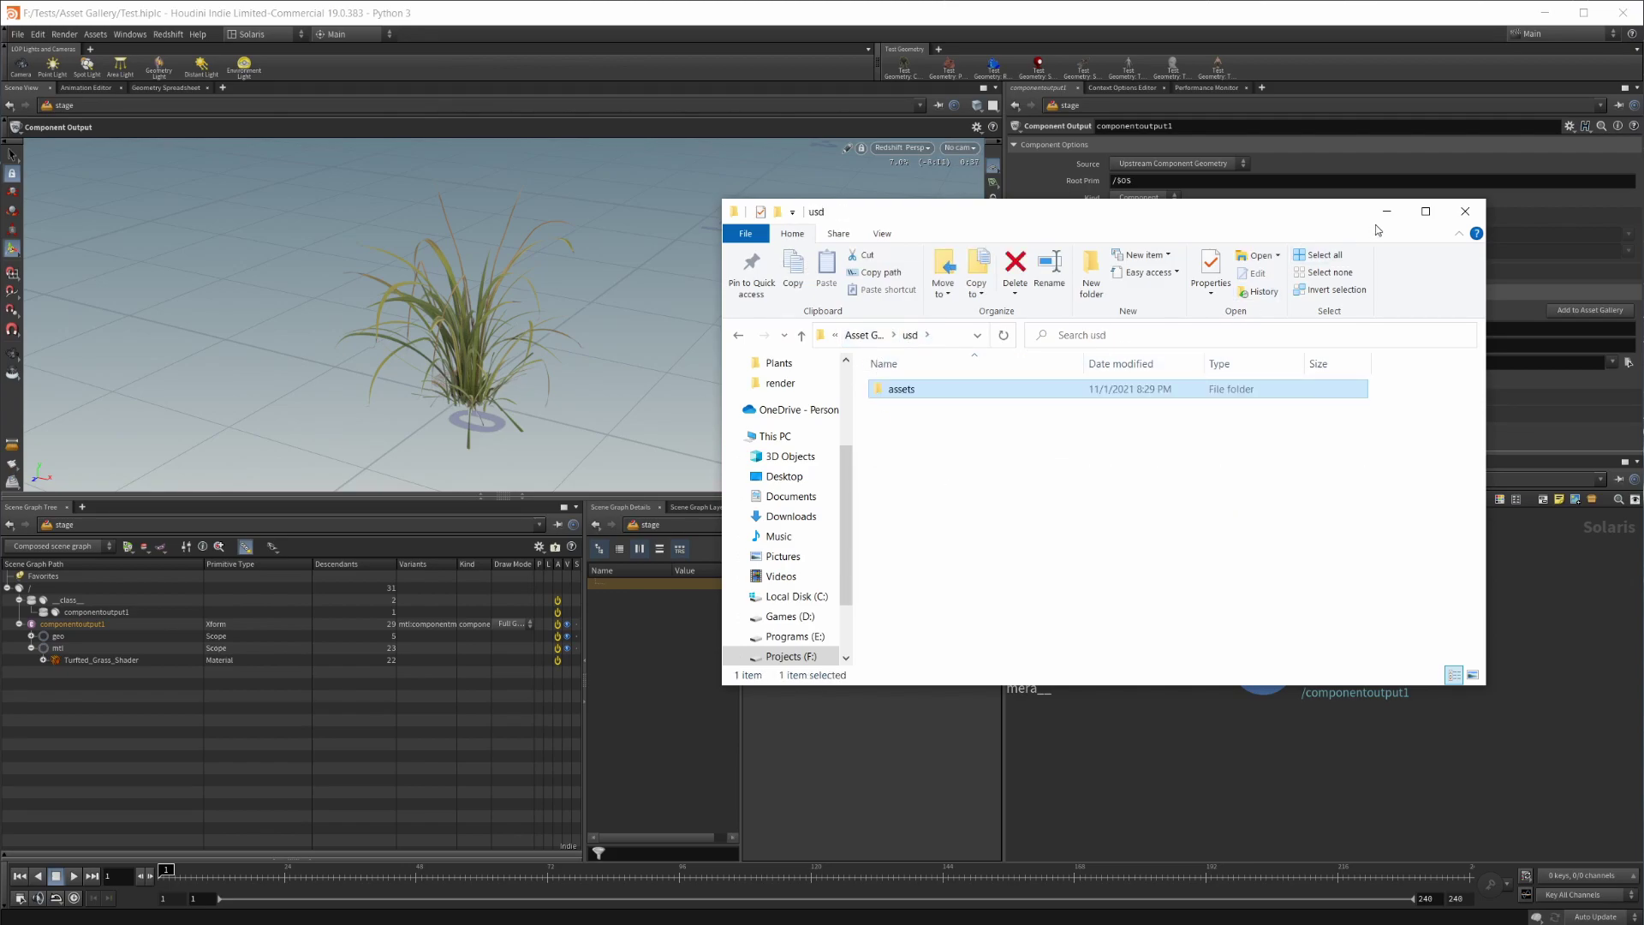
click(882, 335)
click(1386, 211)
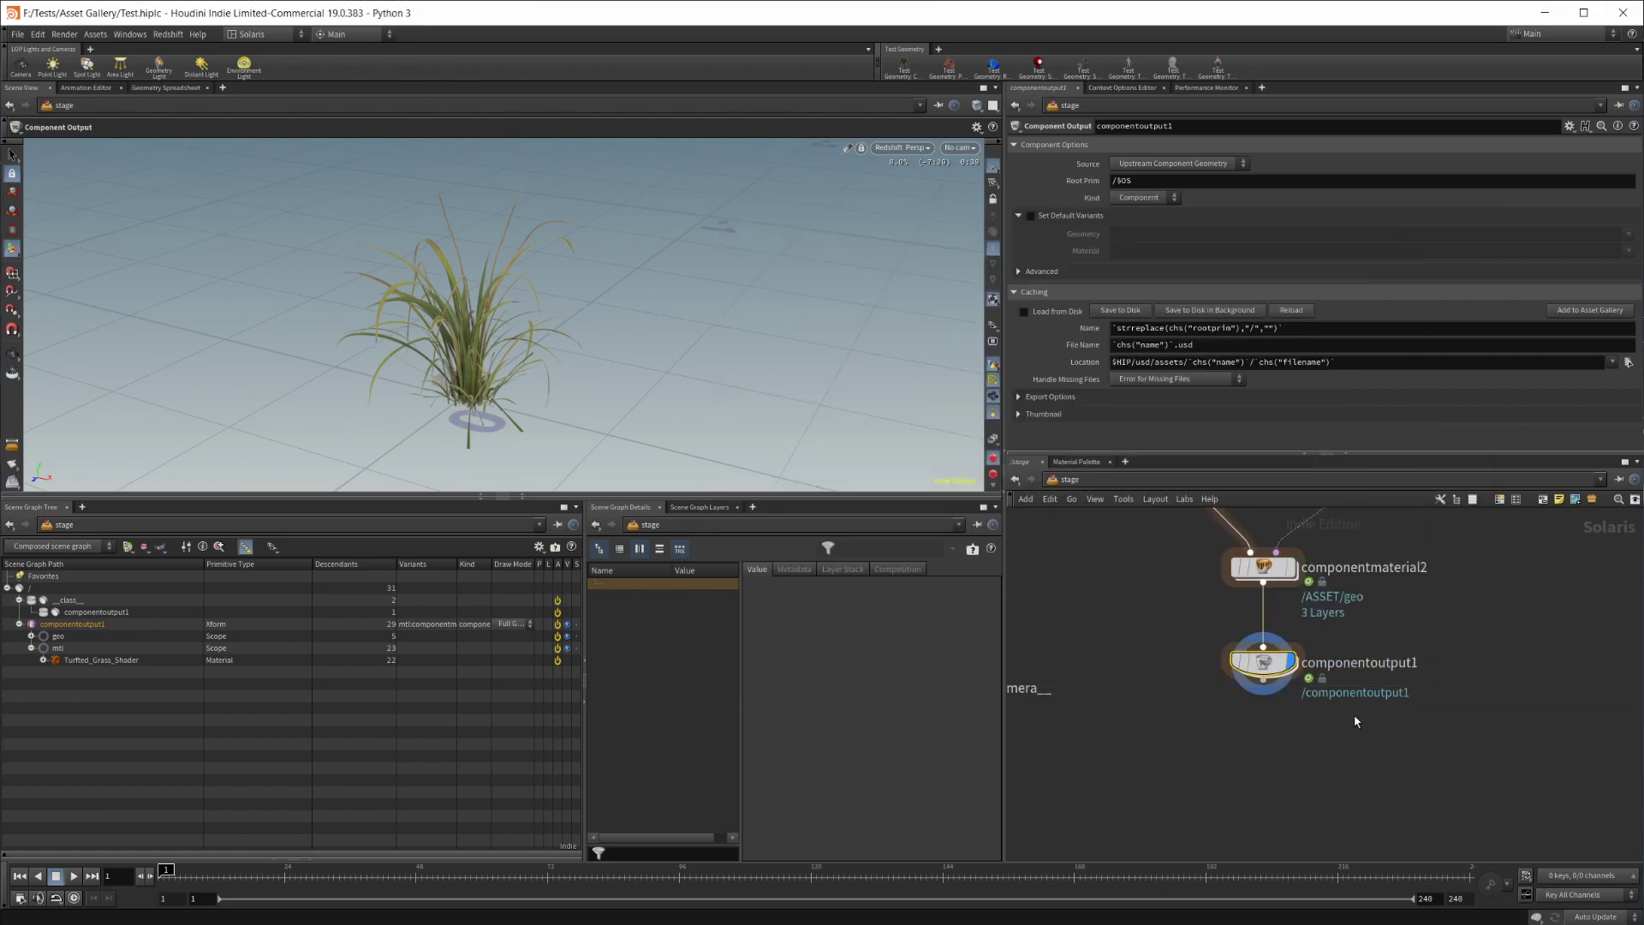
Rename the componentoutput1 node to Grass
scroll(1387, 674, up, 4)
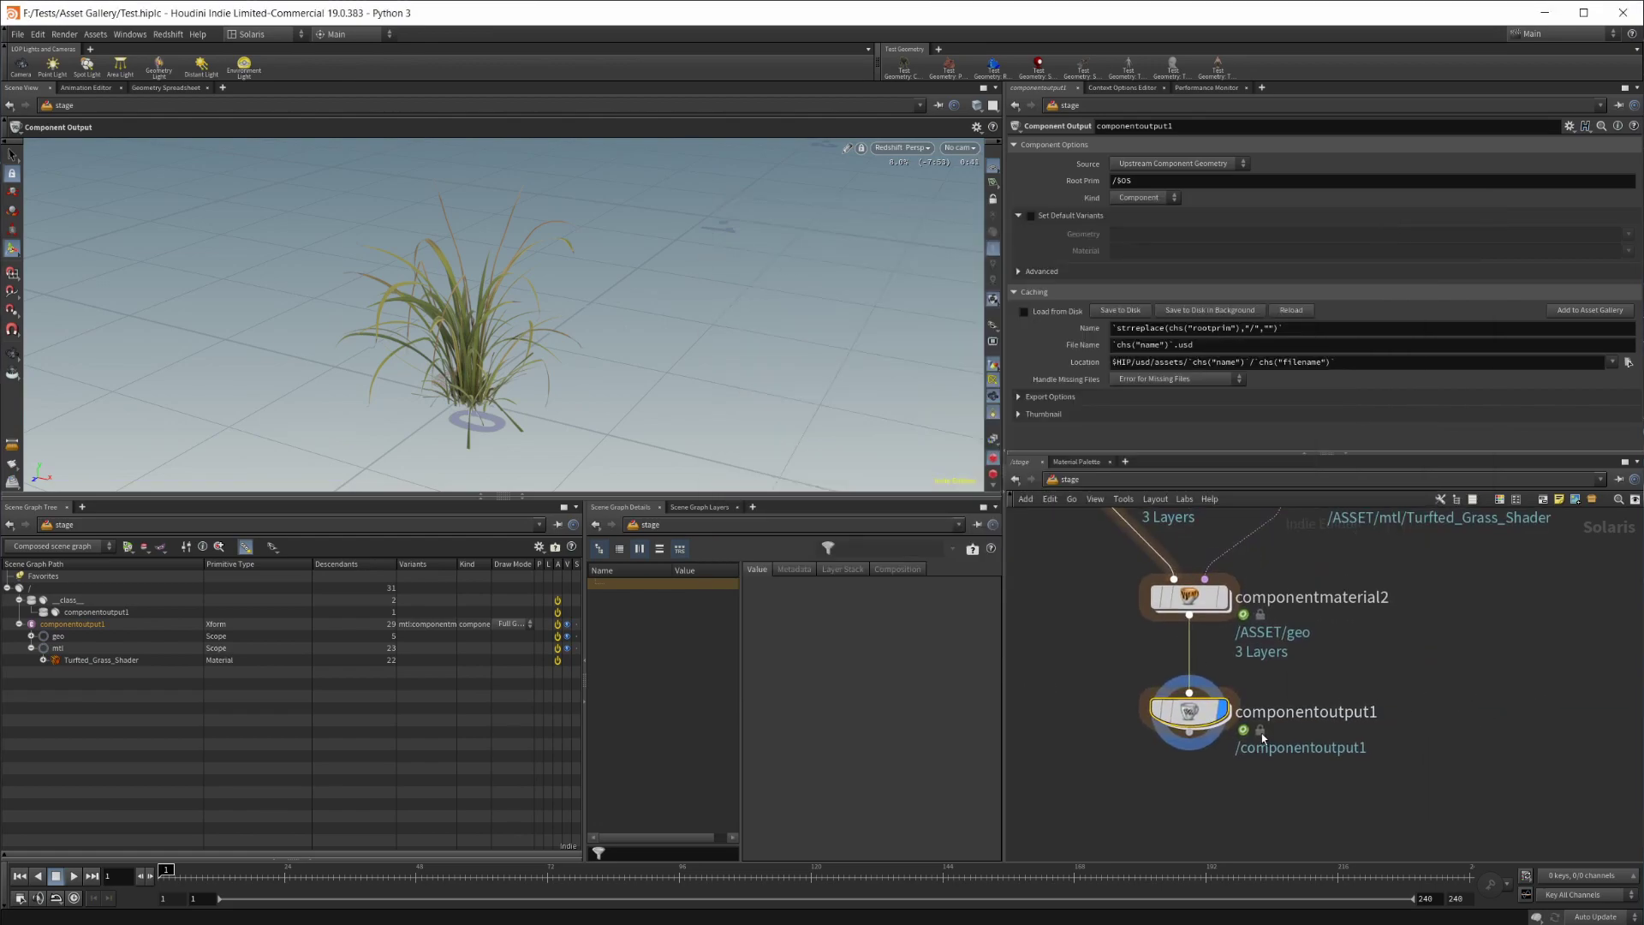
double_click(1291, 712)
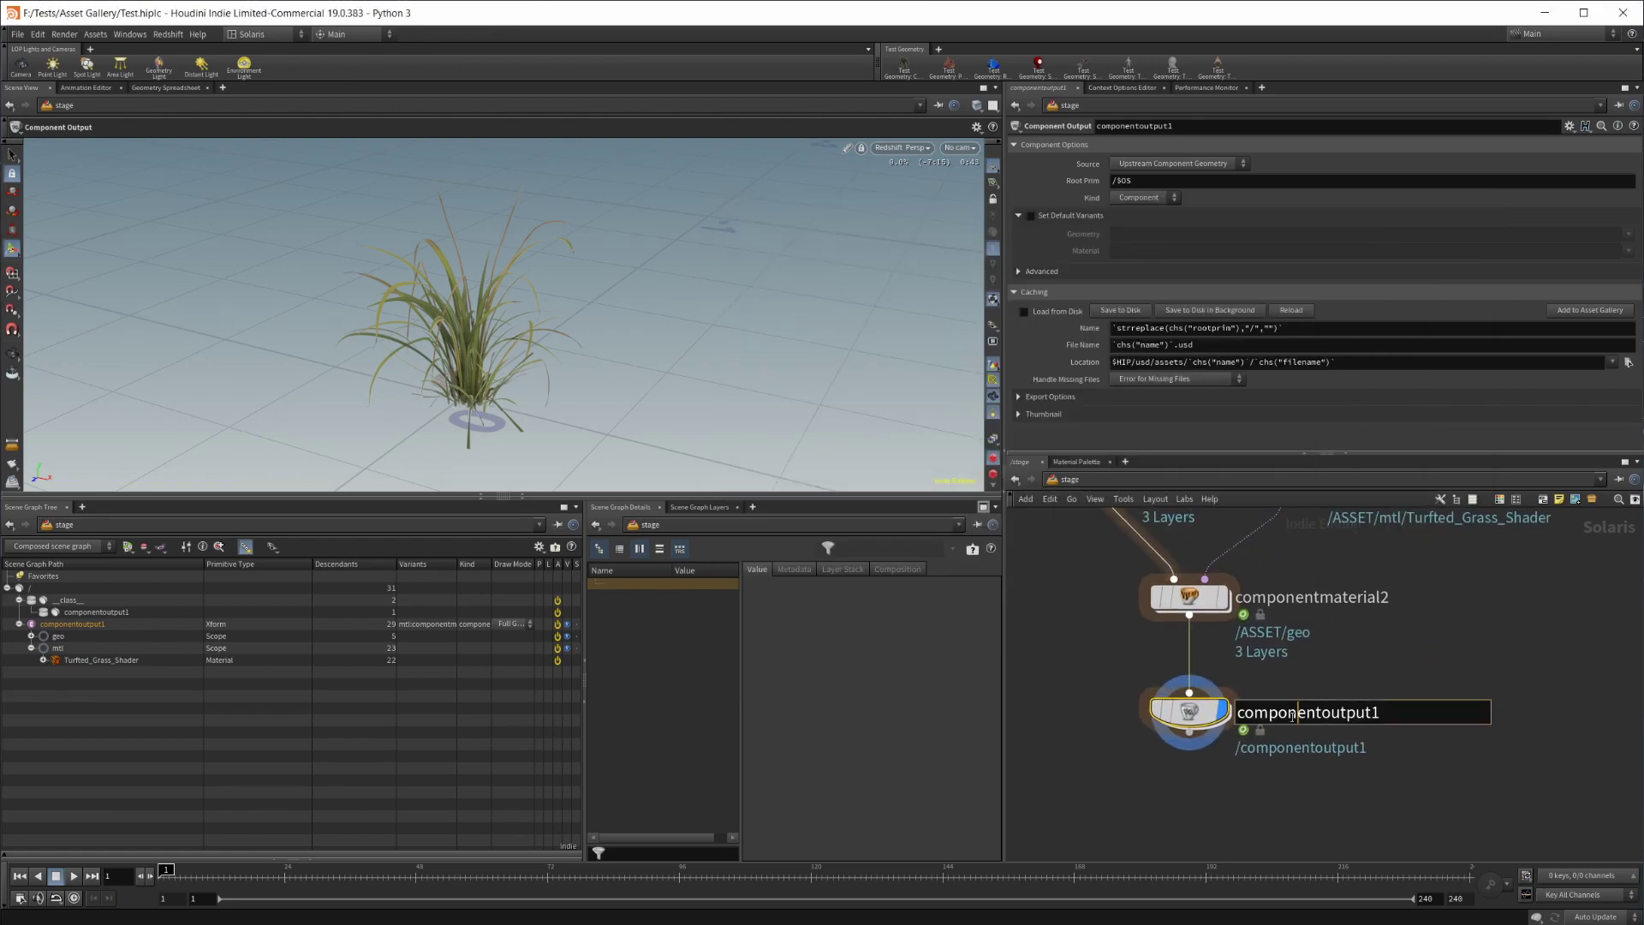
drag(1382, 716, 1131, 714)
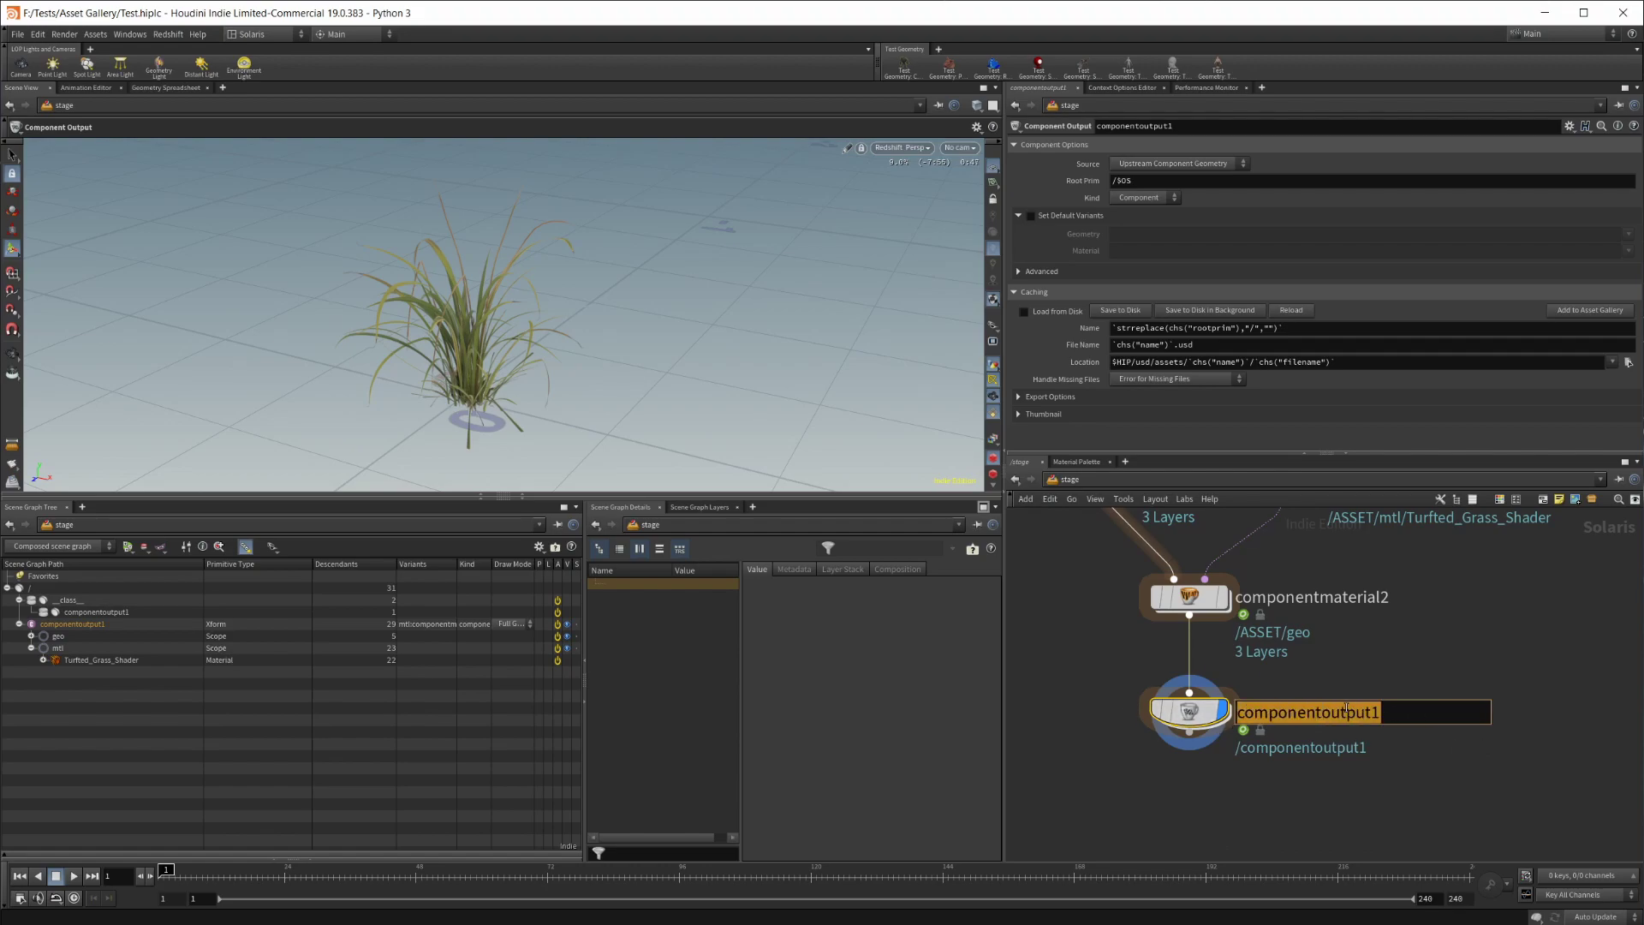
text(GRass)
key(BackSpace)
key(BackSpace)
key(BackSpace)
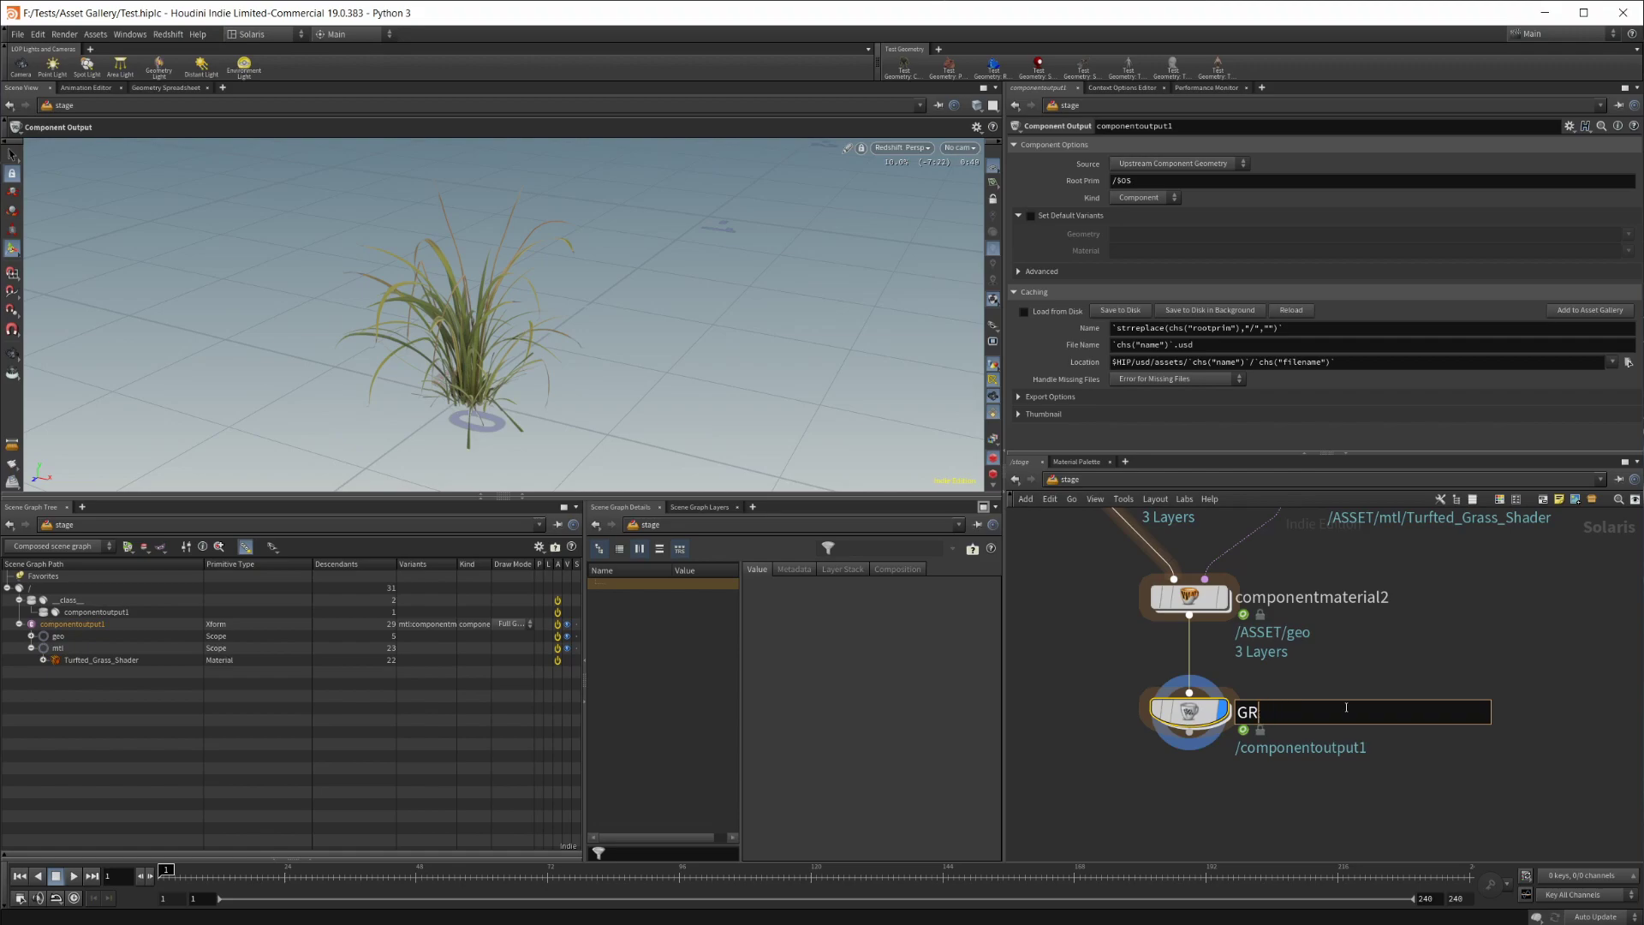
key(BackSpace)
text(rass)
key(Return)
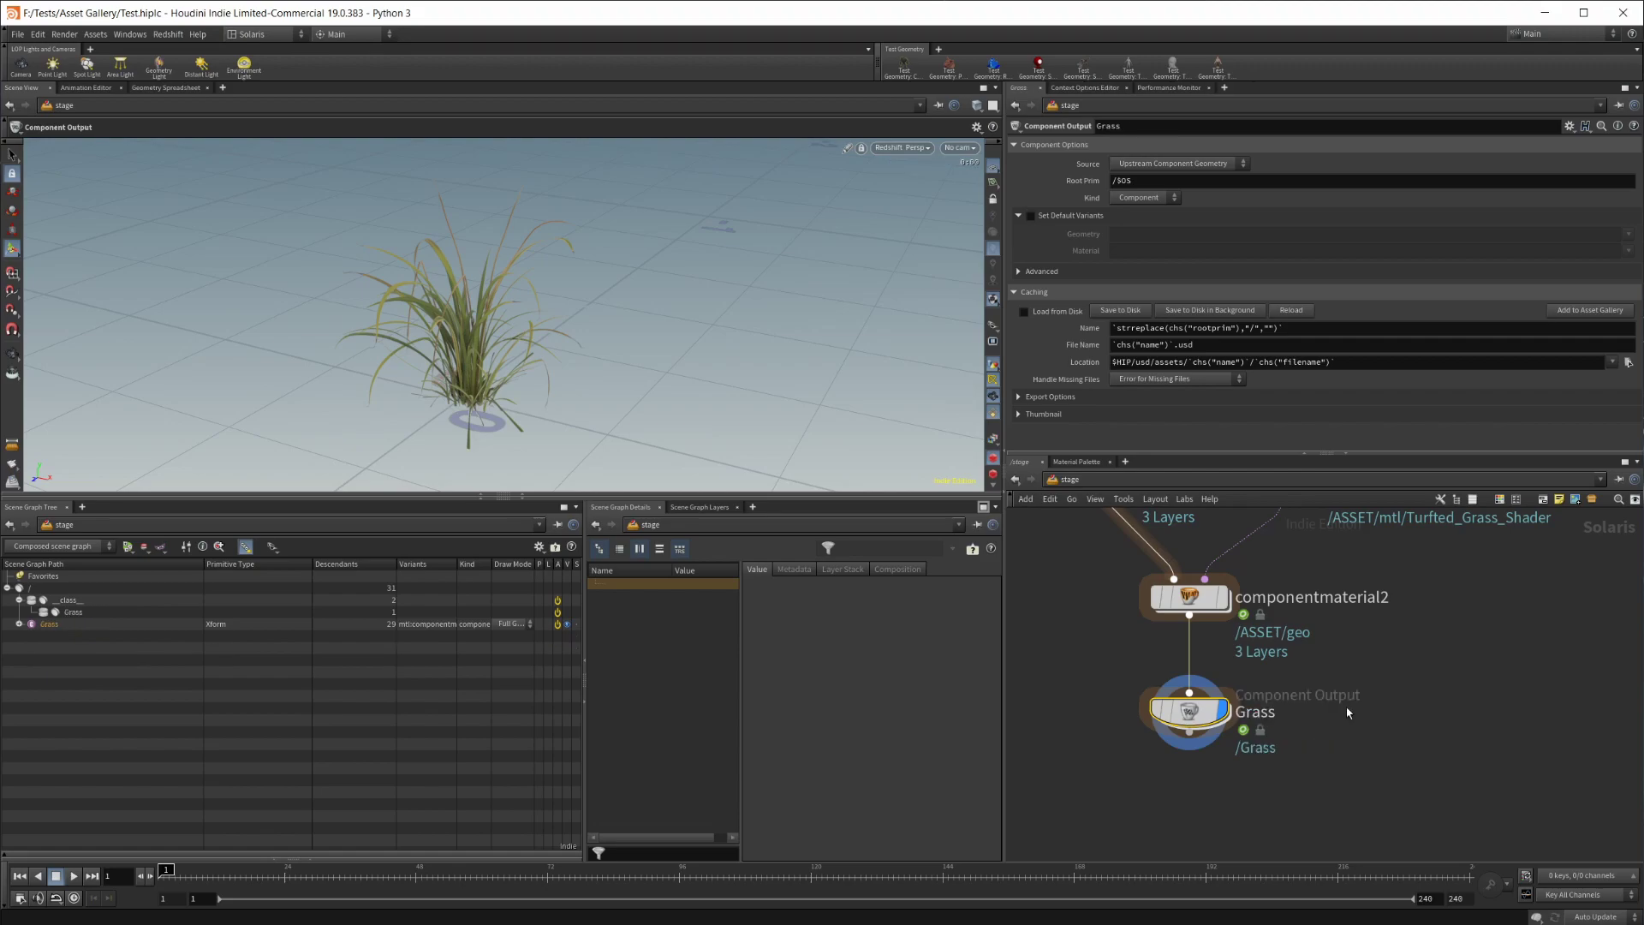
Check the export options of the Grass component output and expand its Thumbnail settings
middle_drag(1234, 731, 1255, 733)
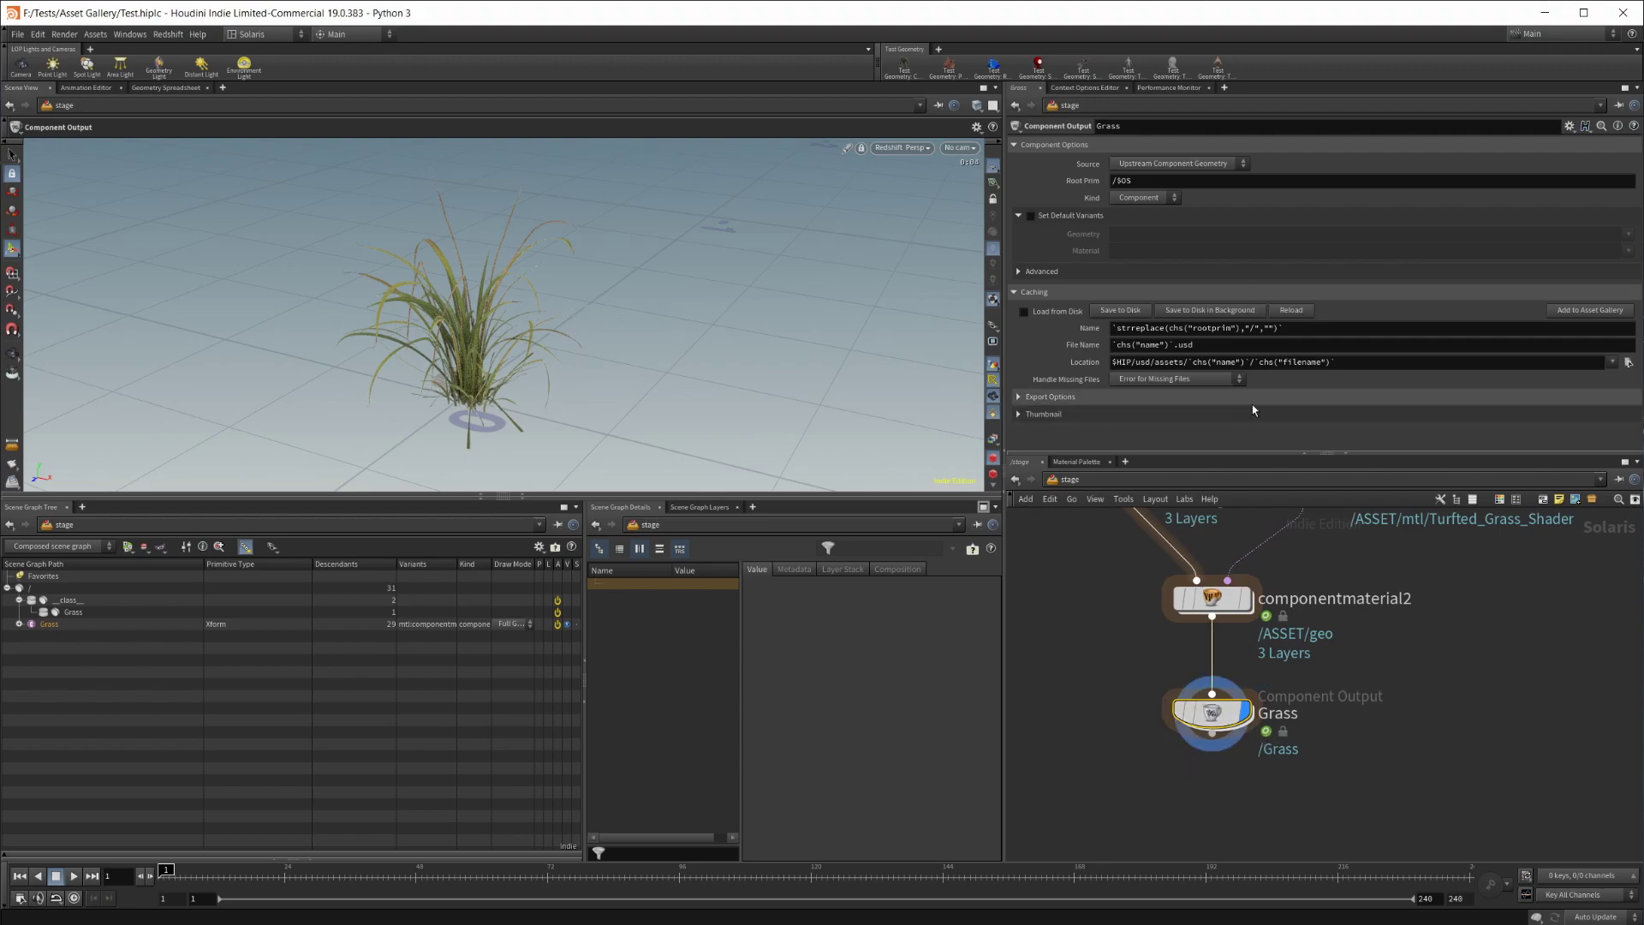
click(1105, 397)
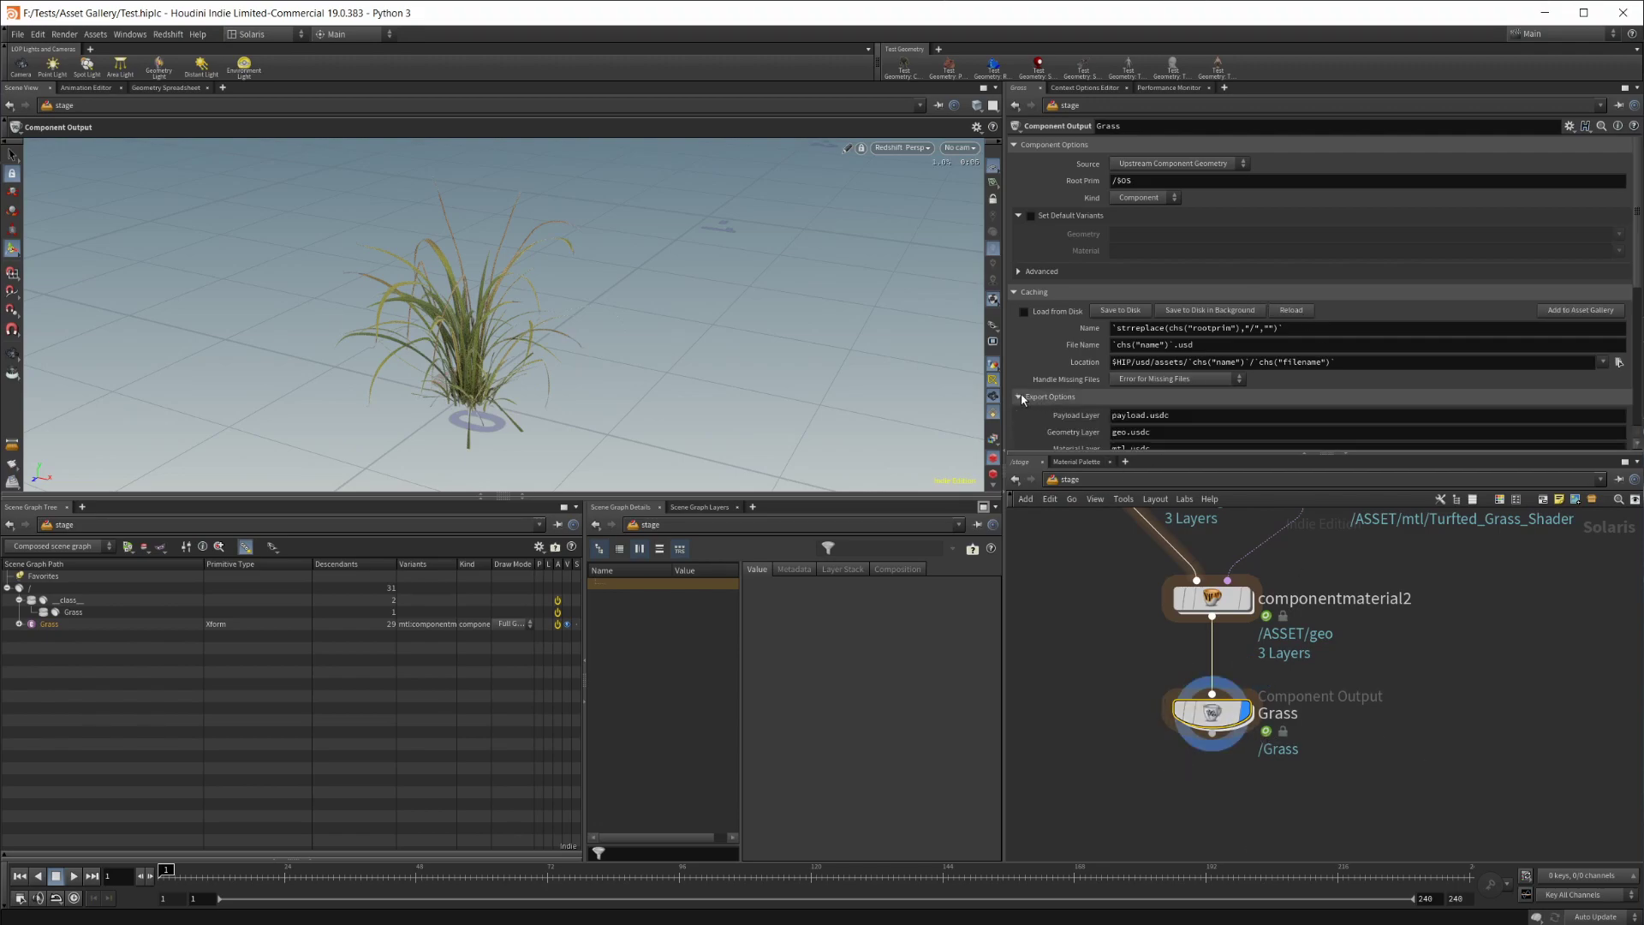
click(1023, 396)
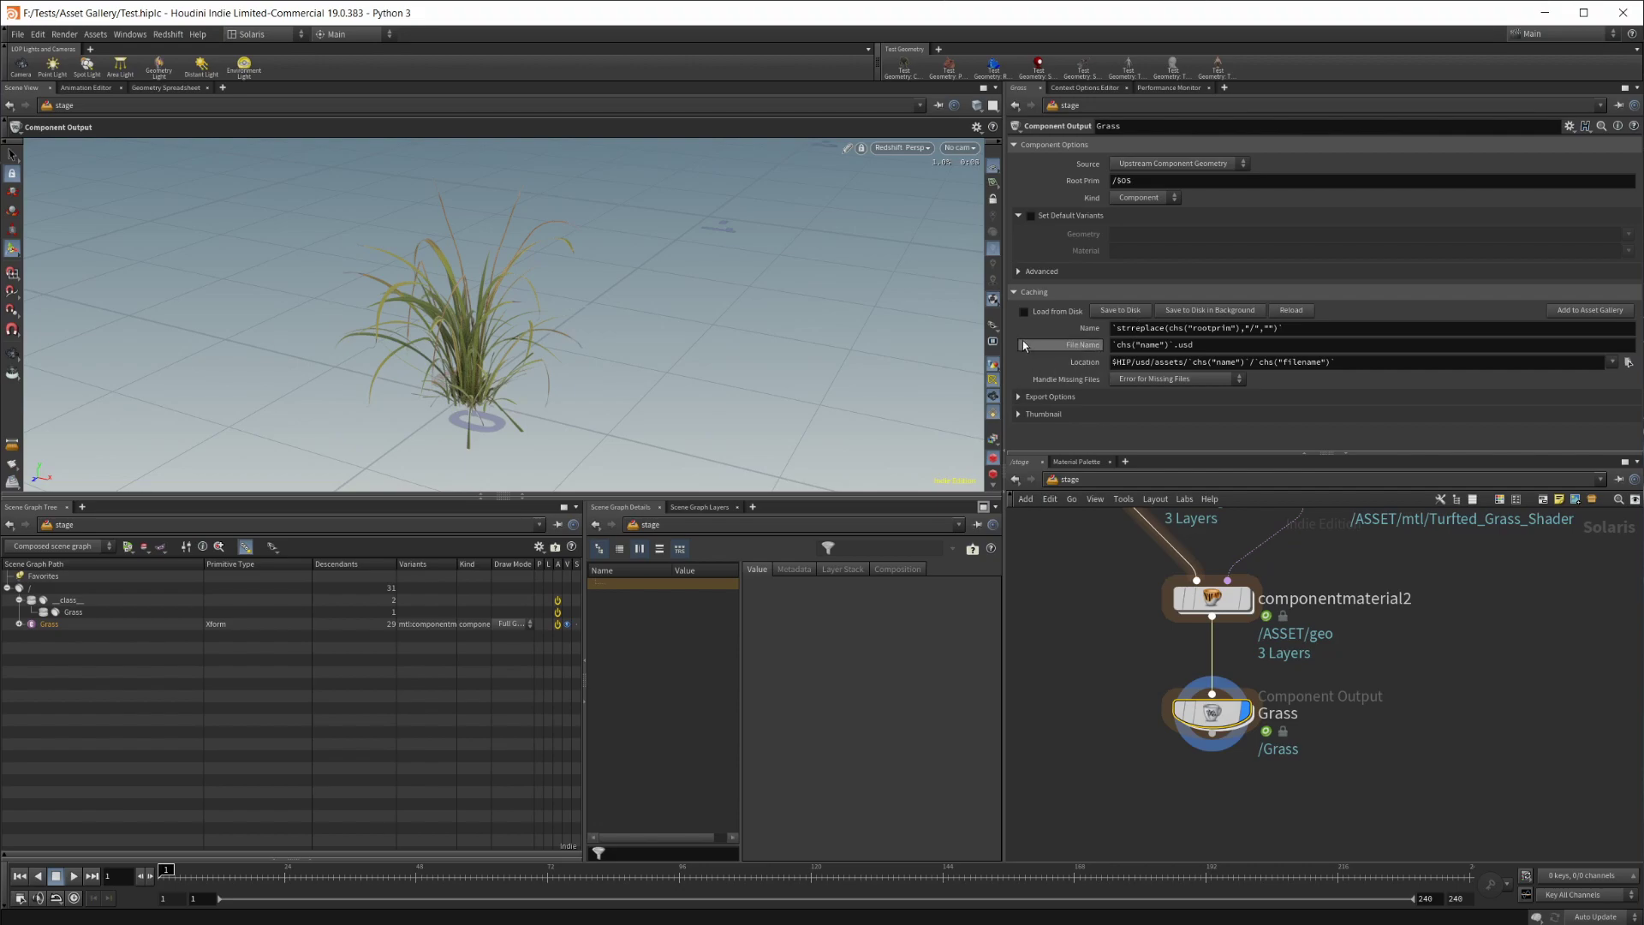
click(1077, 414)
scroll(1077, 414, down, 2)
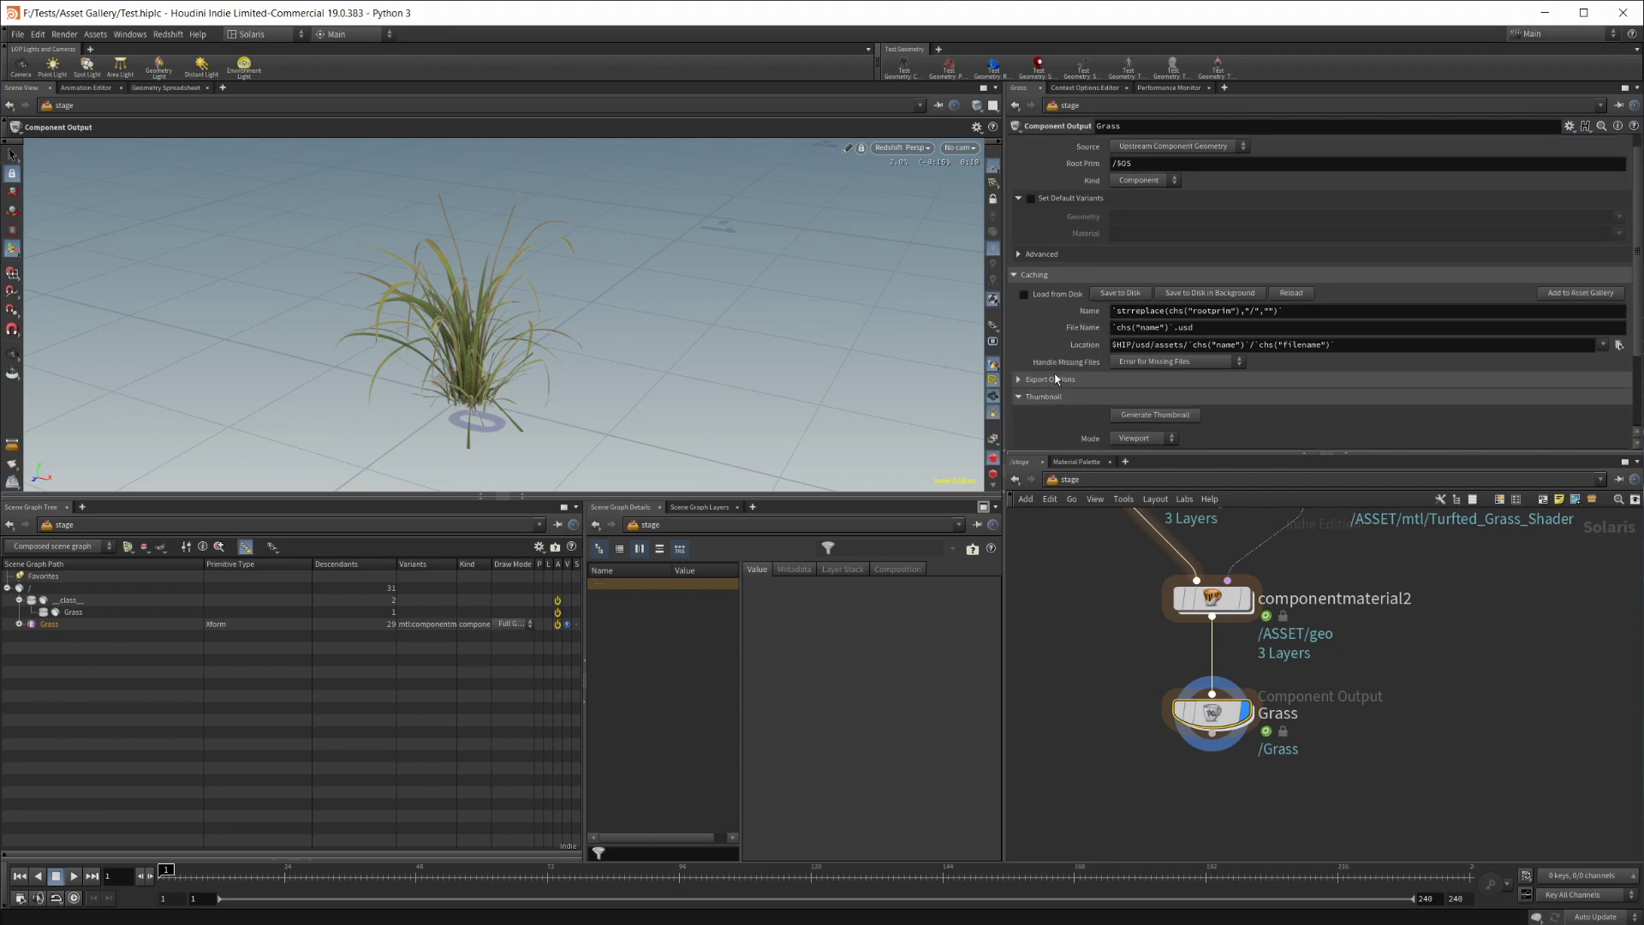
middle_drag(1145, 734, 1180, 703)
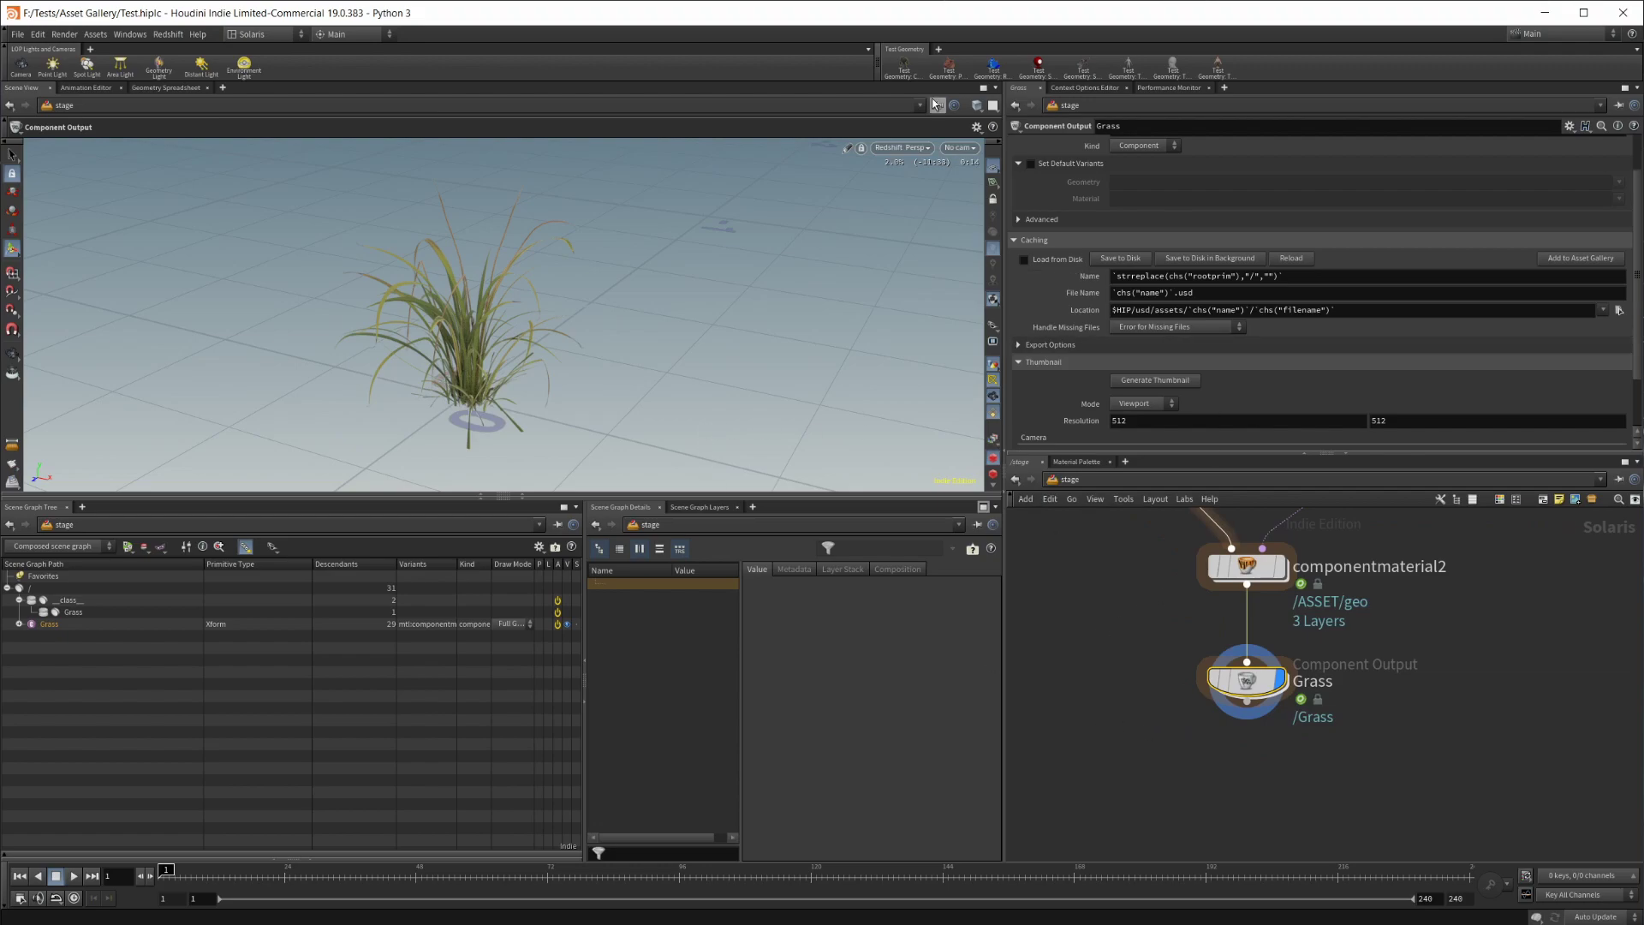
click(959, 147)
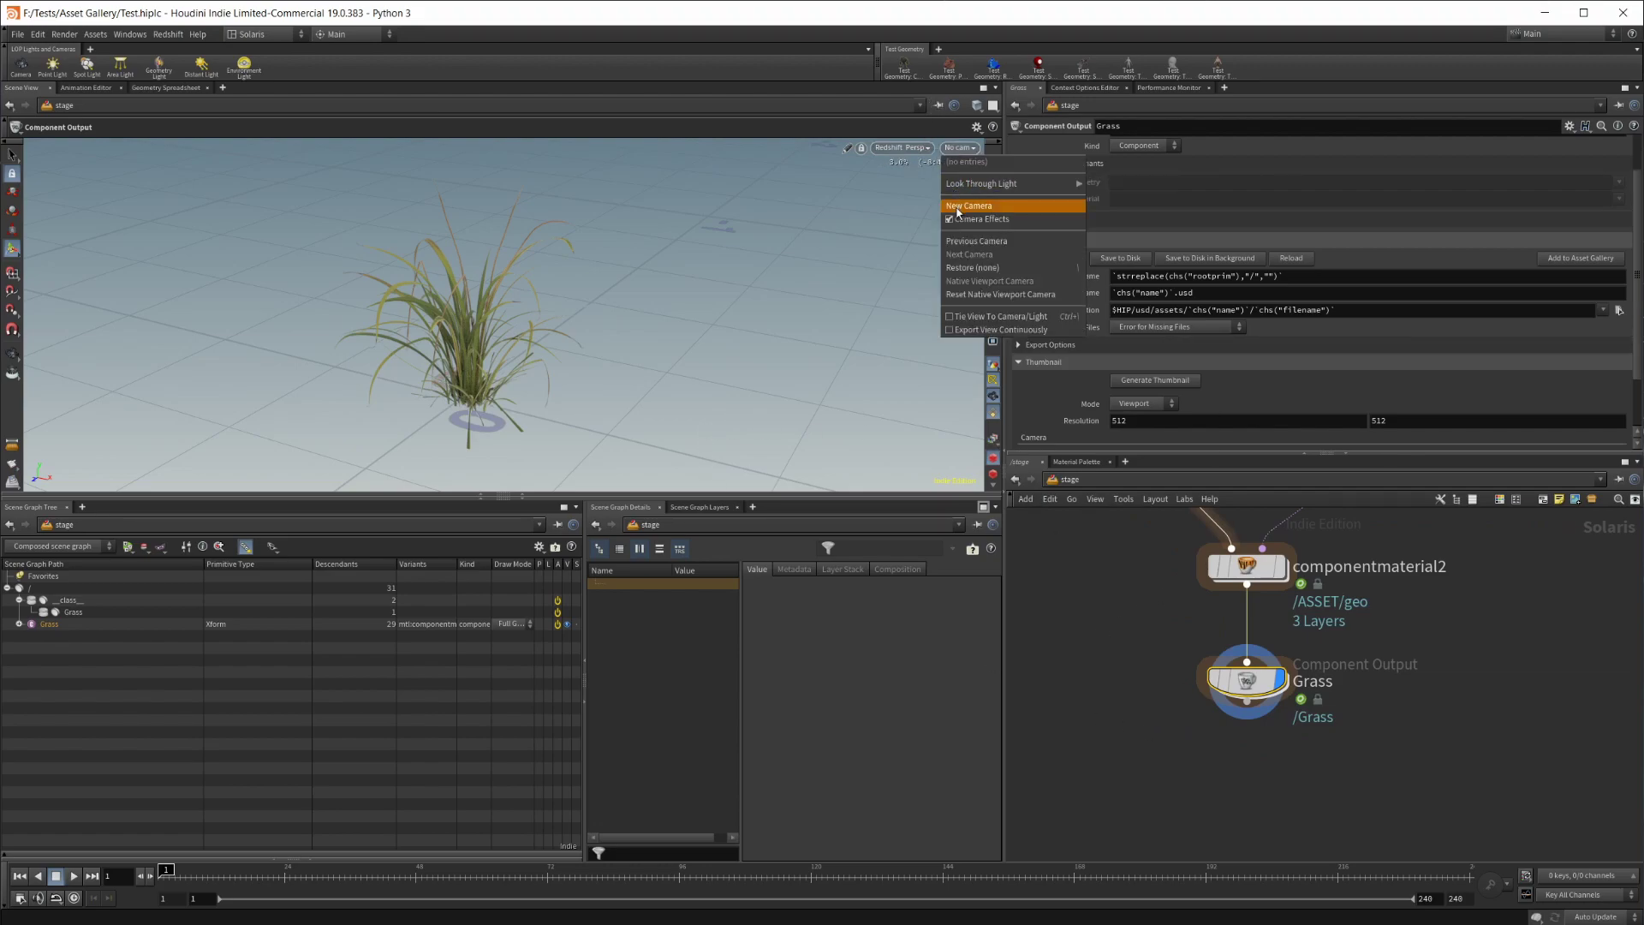
click(926, 208)
middle_drag(1264, 791, 1261, 777)
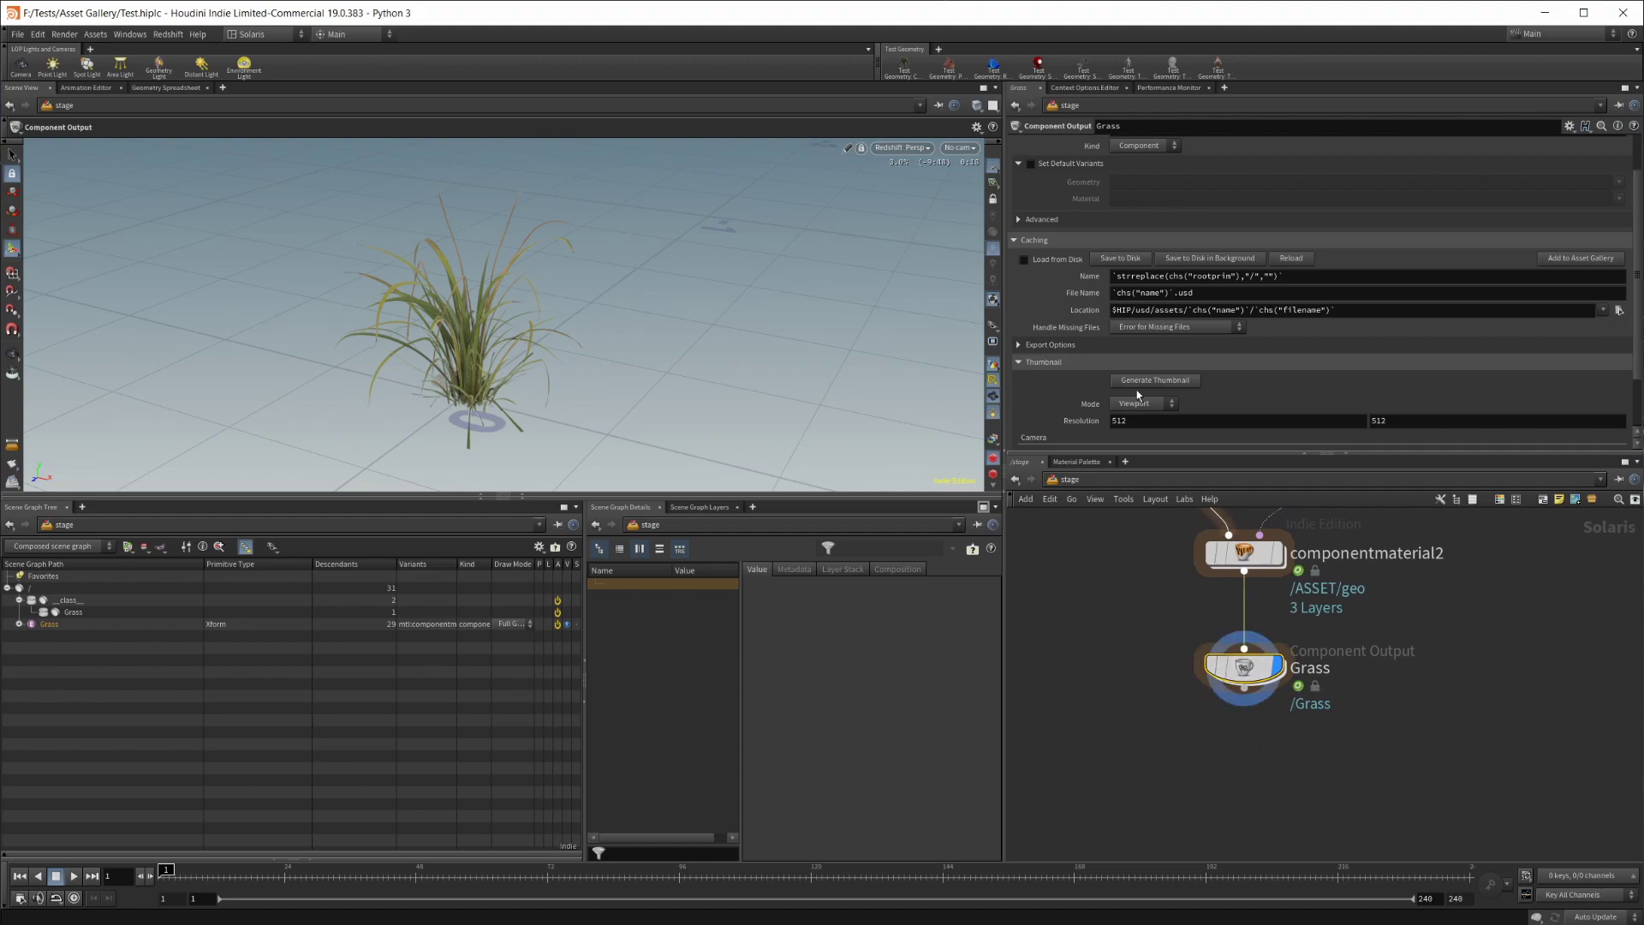
Enable View Thumbnail Camera for the Grass output and tie the viewport navigation to that camera
scroll(1114, 414, down, 3)
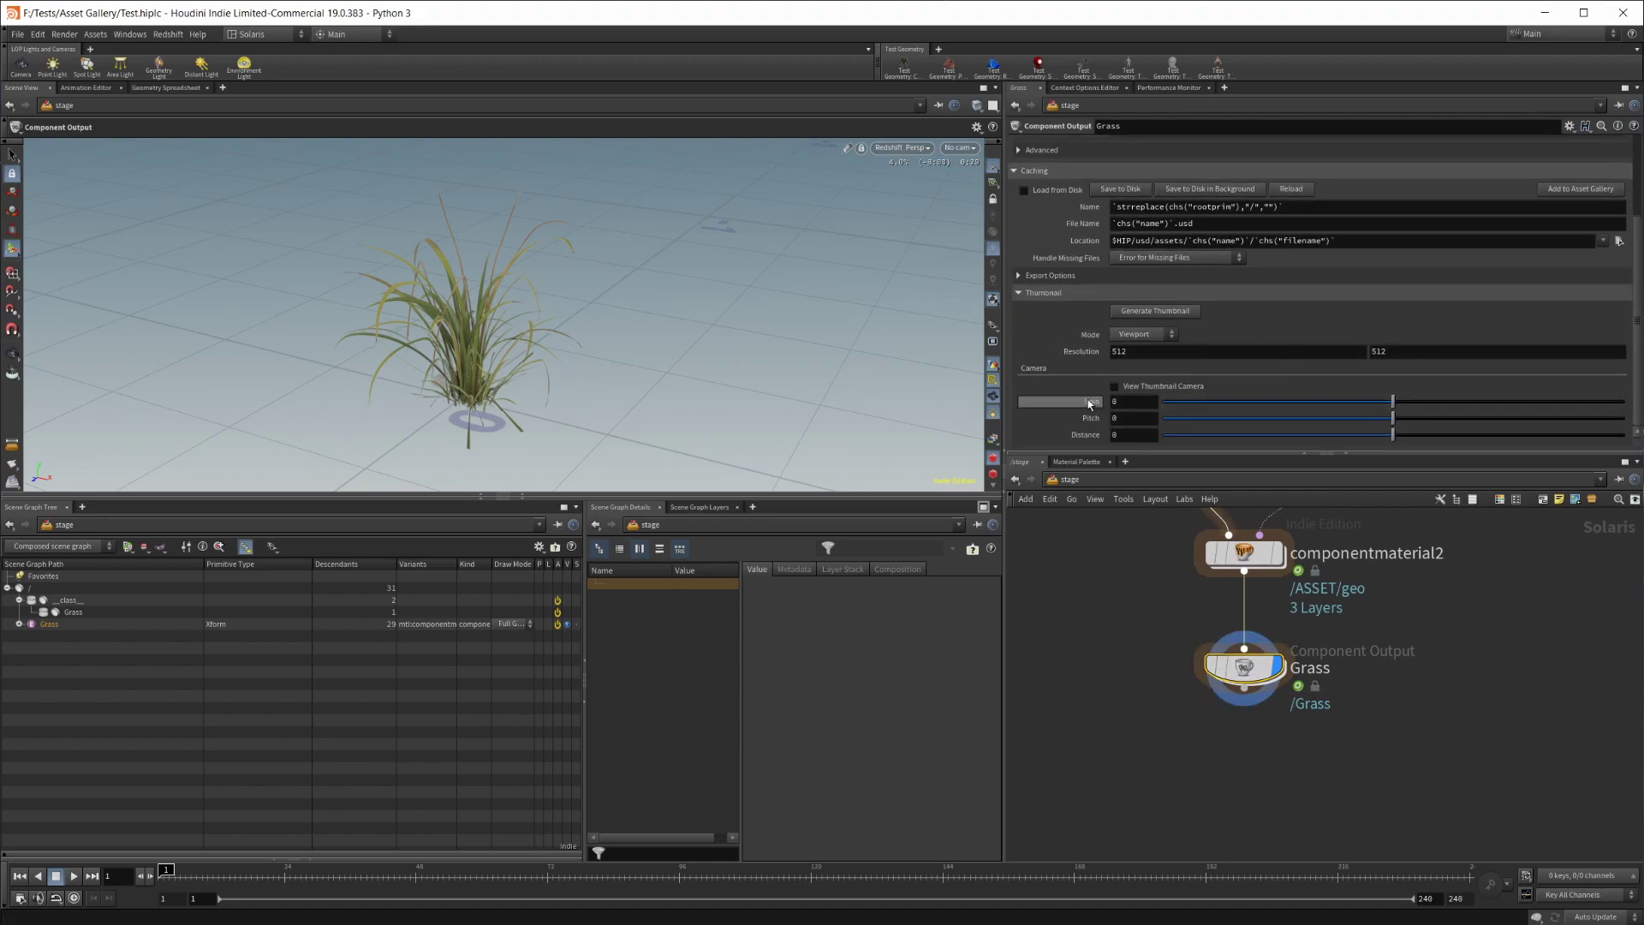
click(1113, 386)
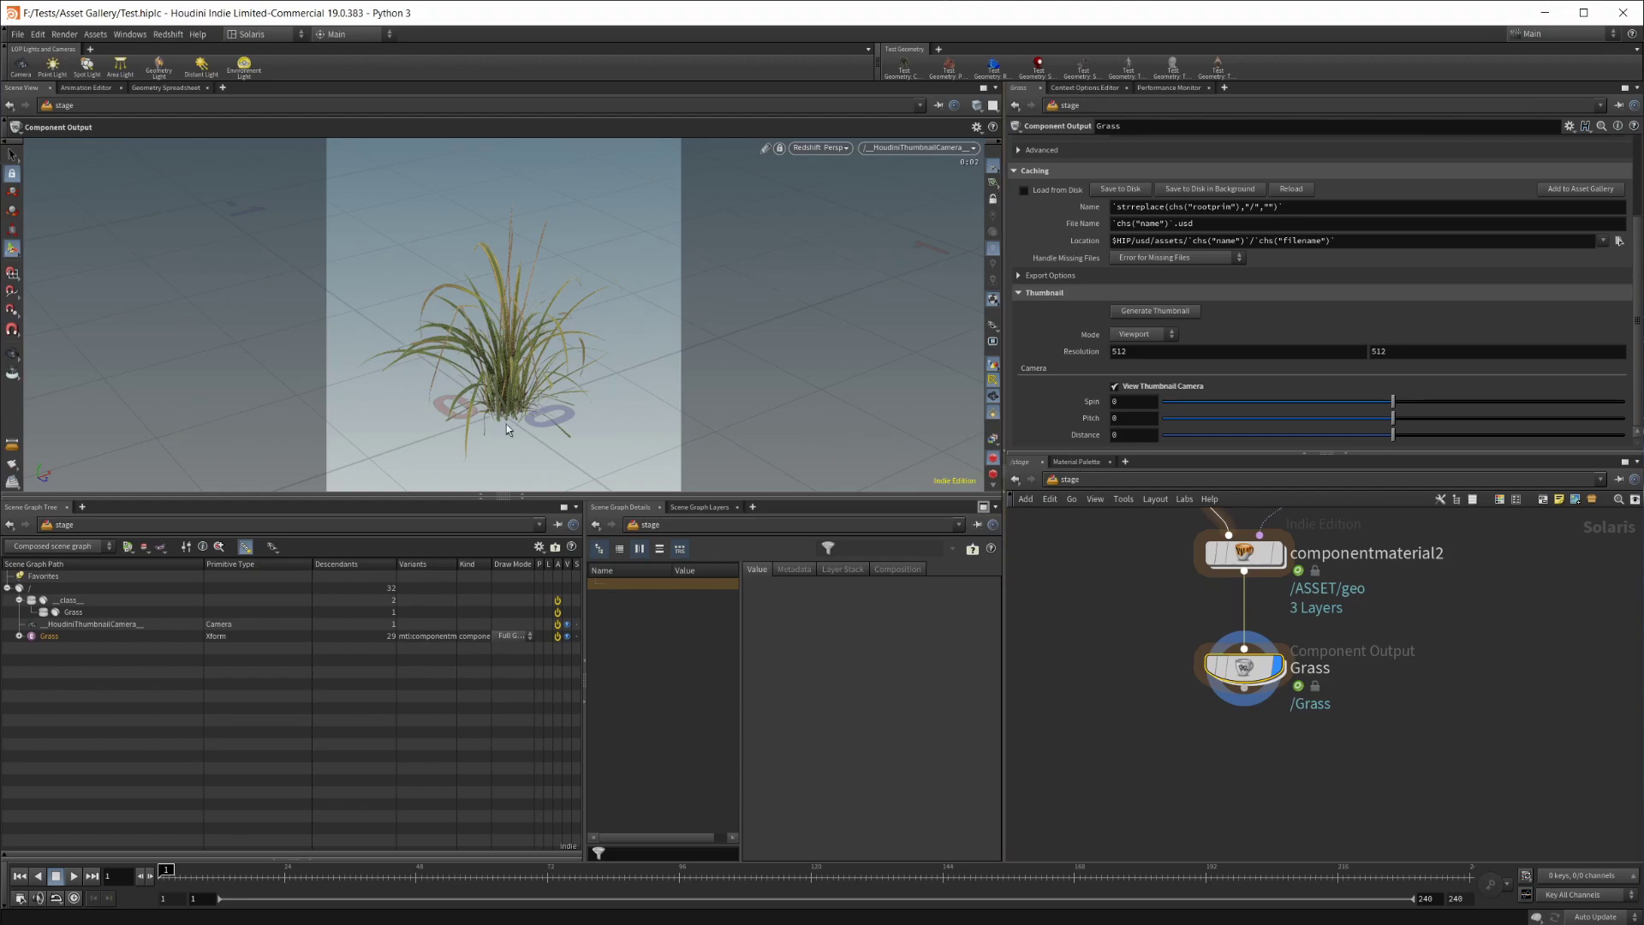
alt+drag(507, 400, 588, 397)
click(959, 147)
click(976, 168)
click(995, 198)
Move the thumbnail camera closer so the whole grass tuft fills the square frame
alt+right_drag(502, 382, 645, 380)
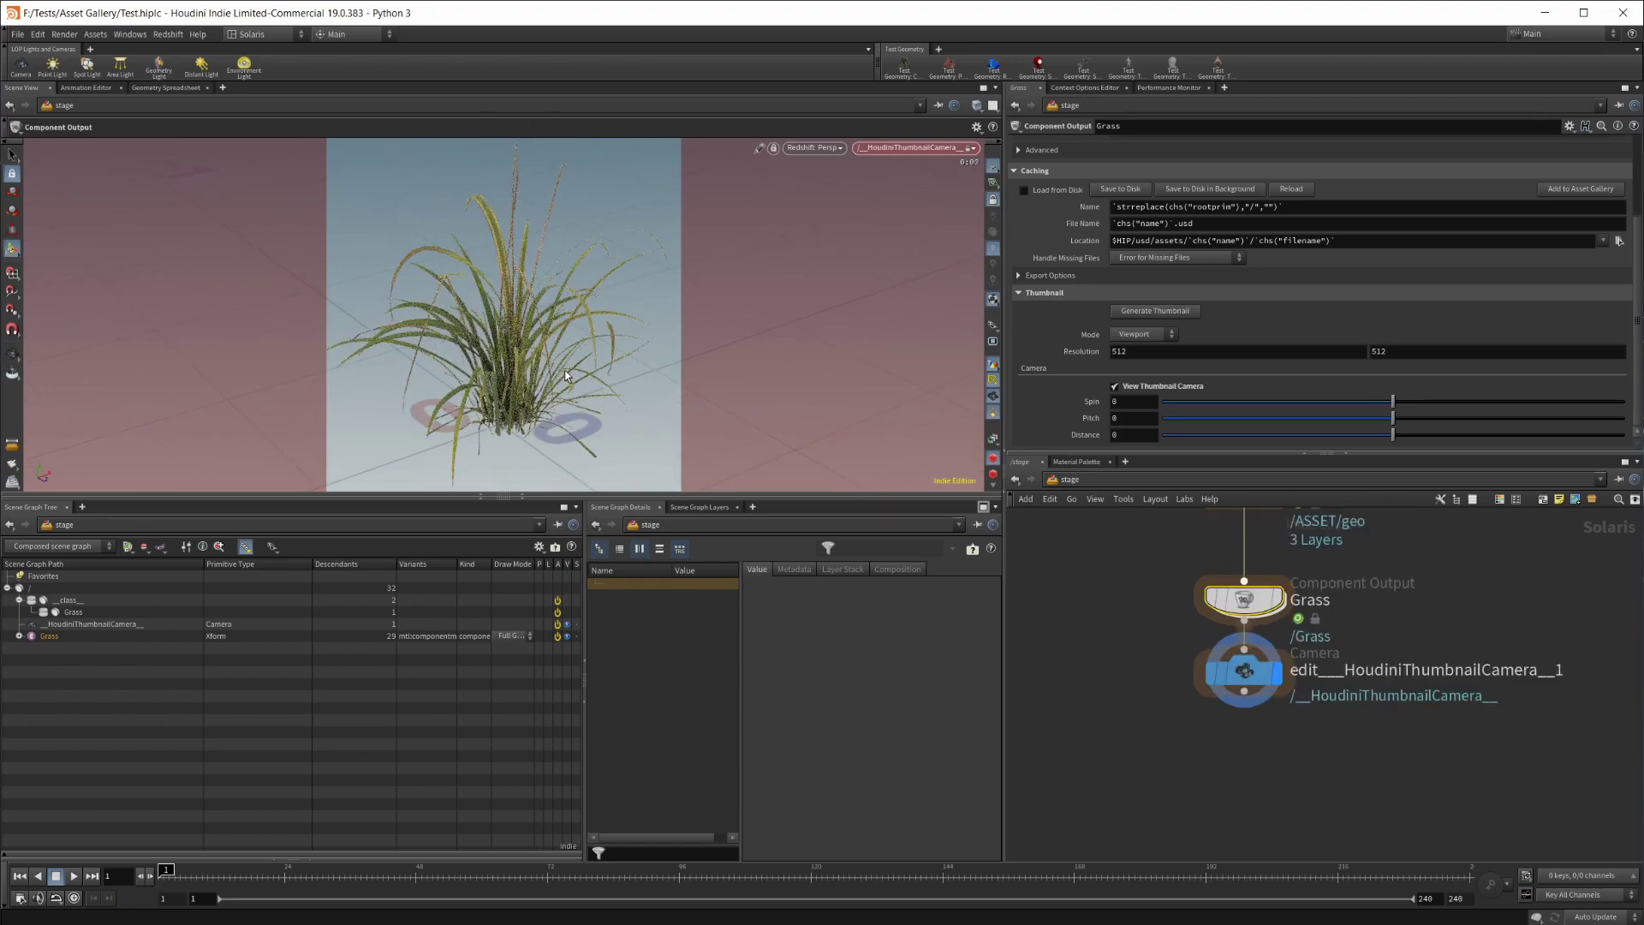
drag(522, 366, 592, 385)
key(Escape)
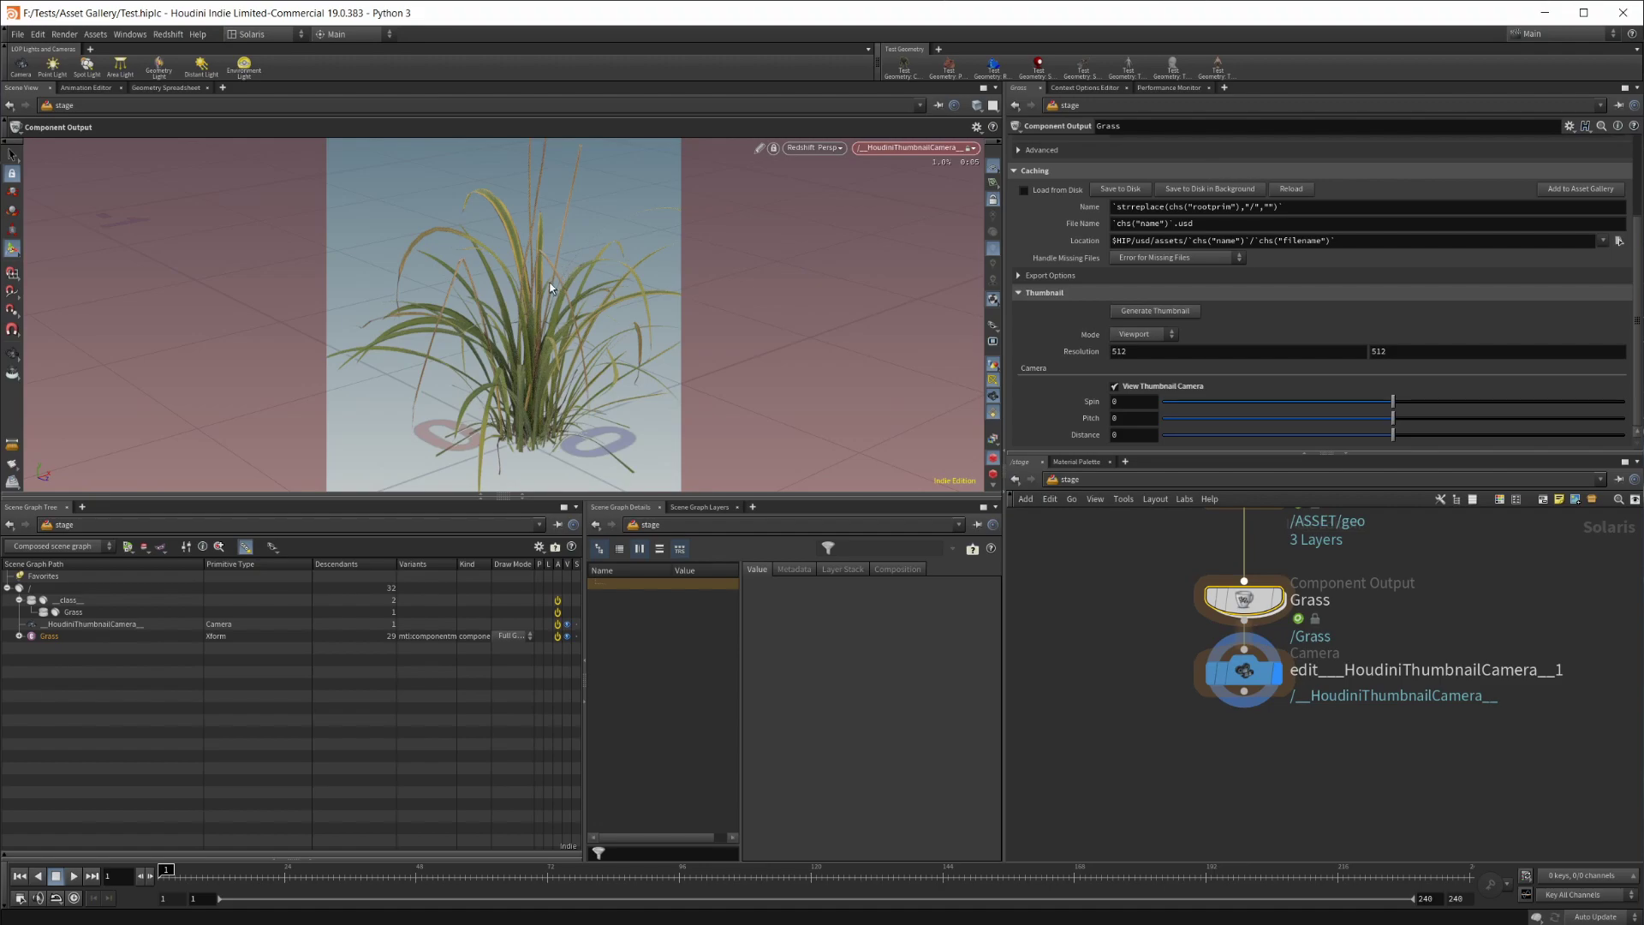
drag(553, 279, 651, 322)
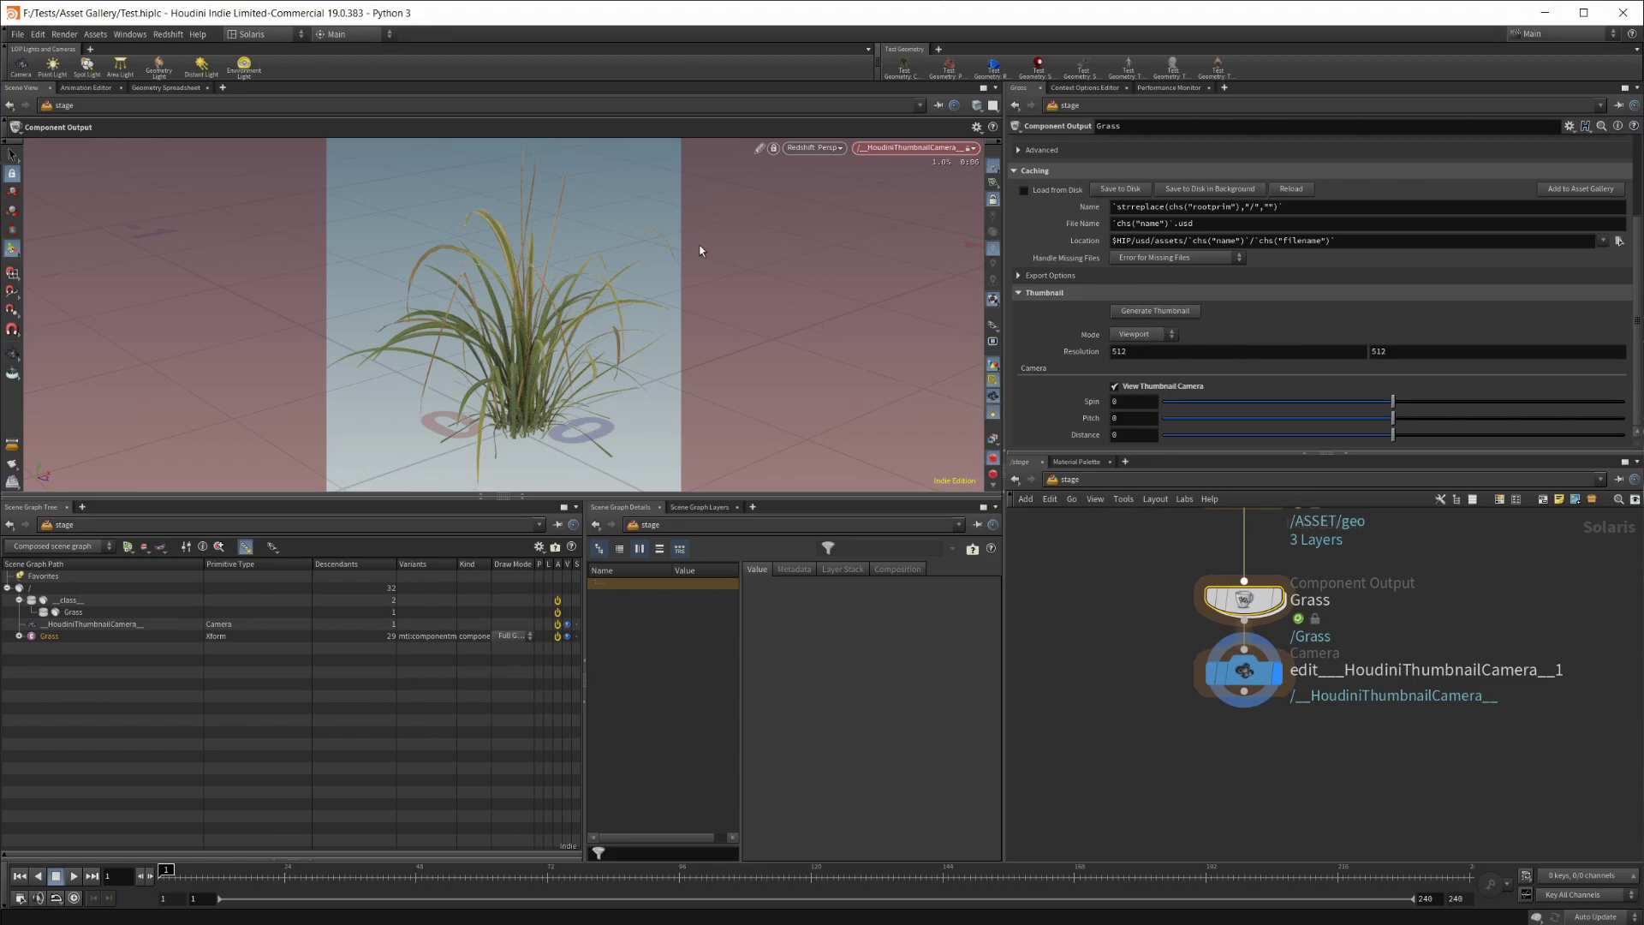
Switch the viewport renderer to Houdini GL and set the thumbnail mode to Houdini GL
click(814, 148)
click(835, 199)
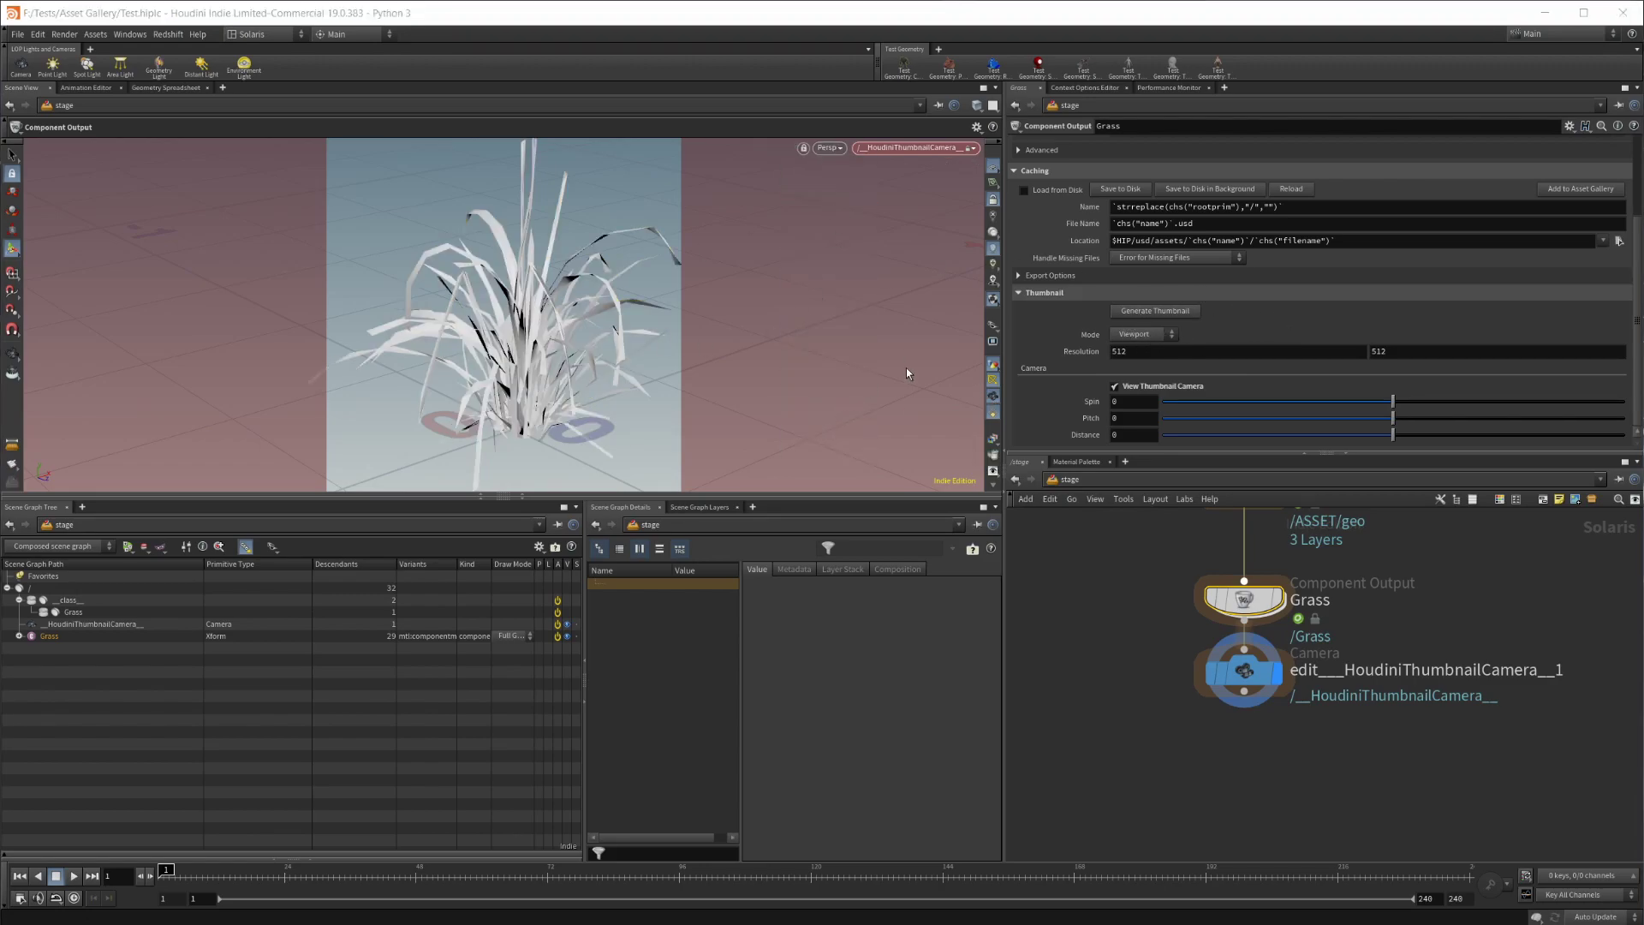
click(1129, 336)
click(1148, 362)
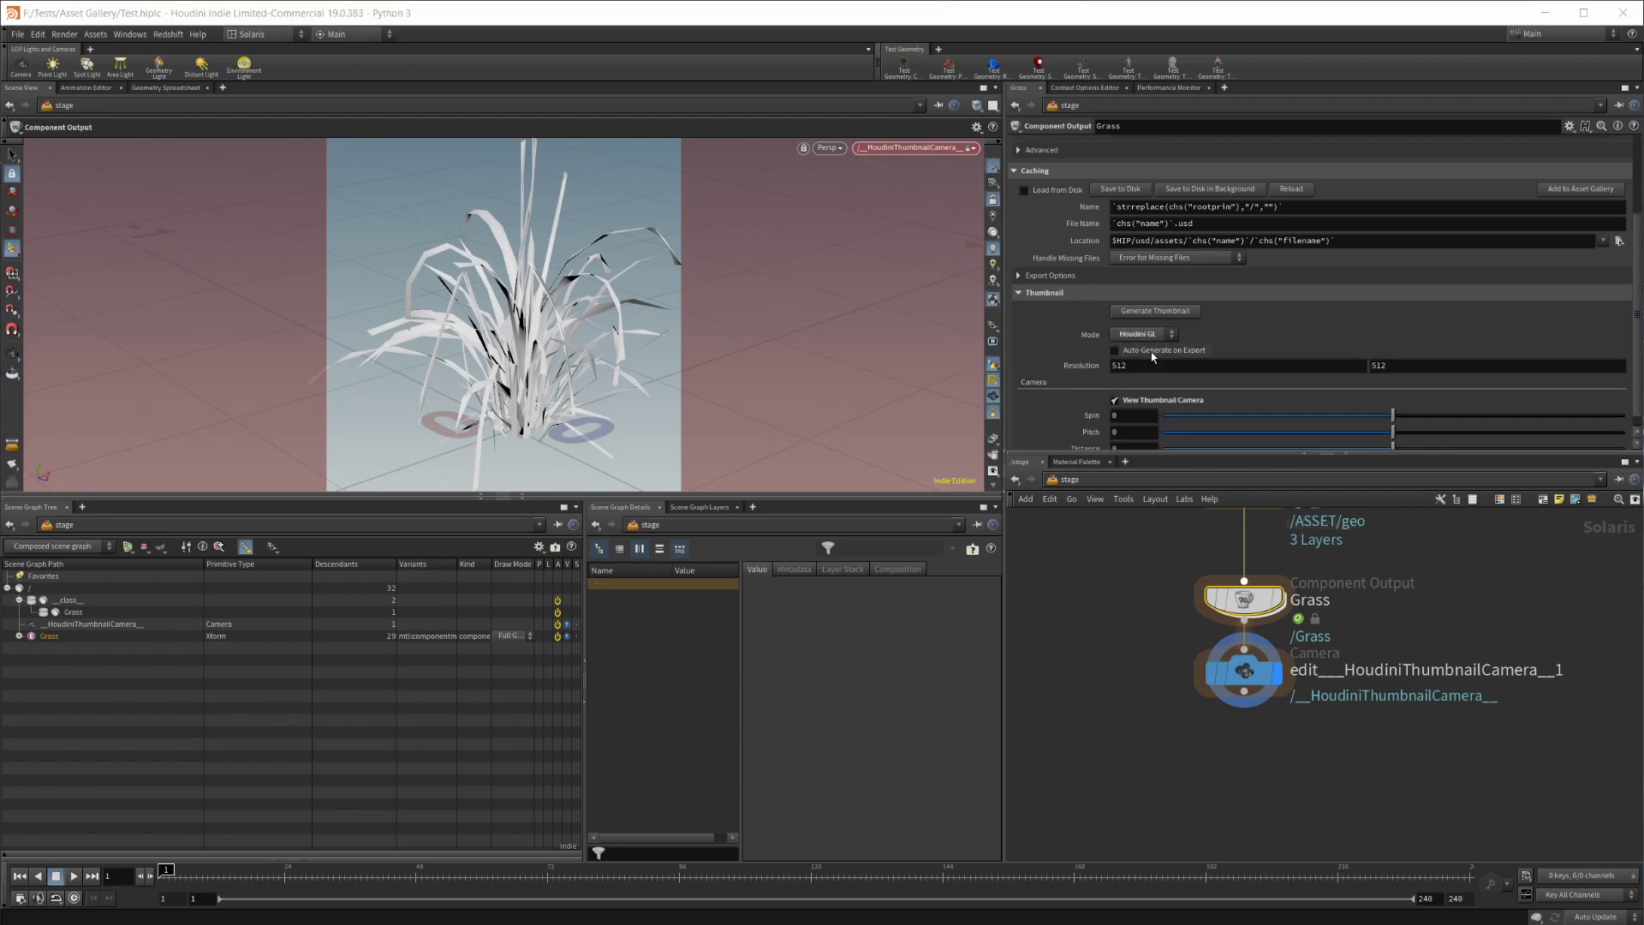
Set the thumbnail mode to Render with the Karma delegate and switch the viewport renderer to Karma
click(1154, 335)
click(1146, 368)
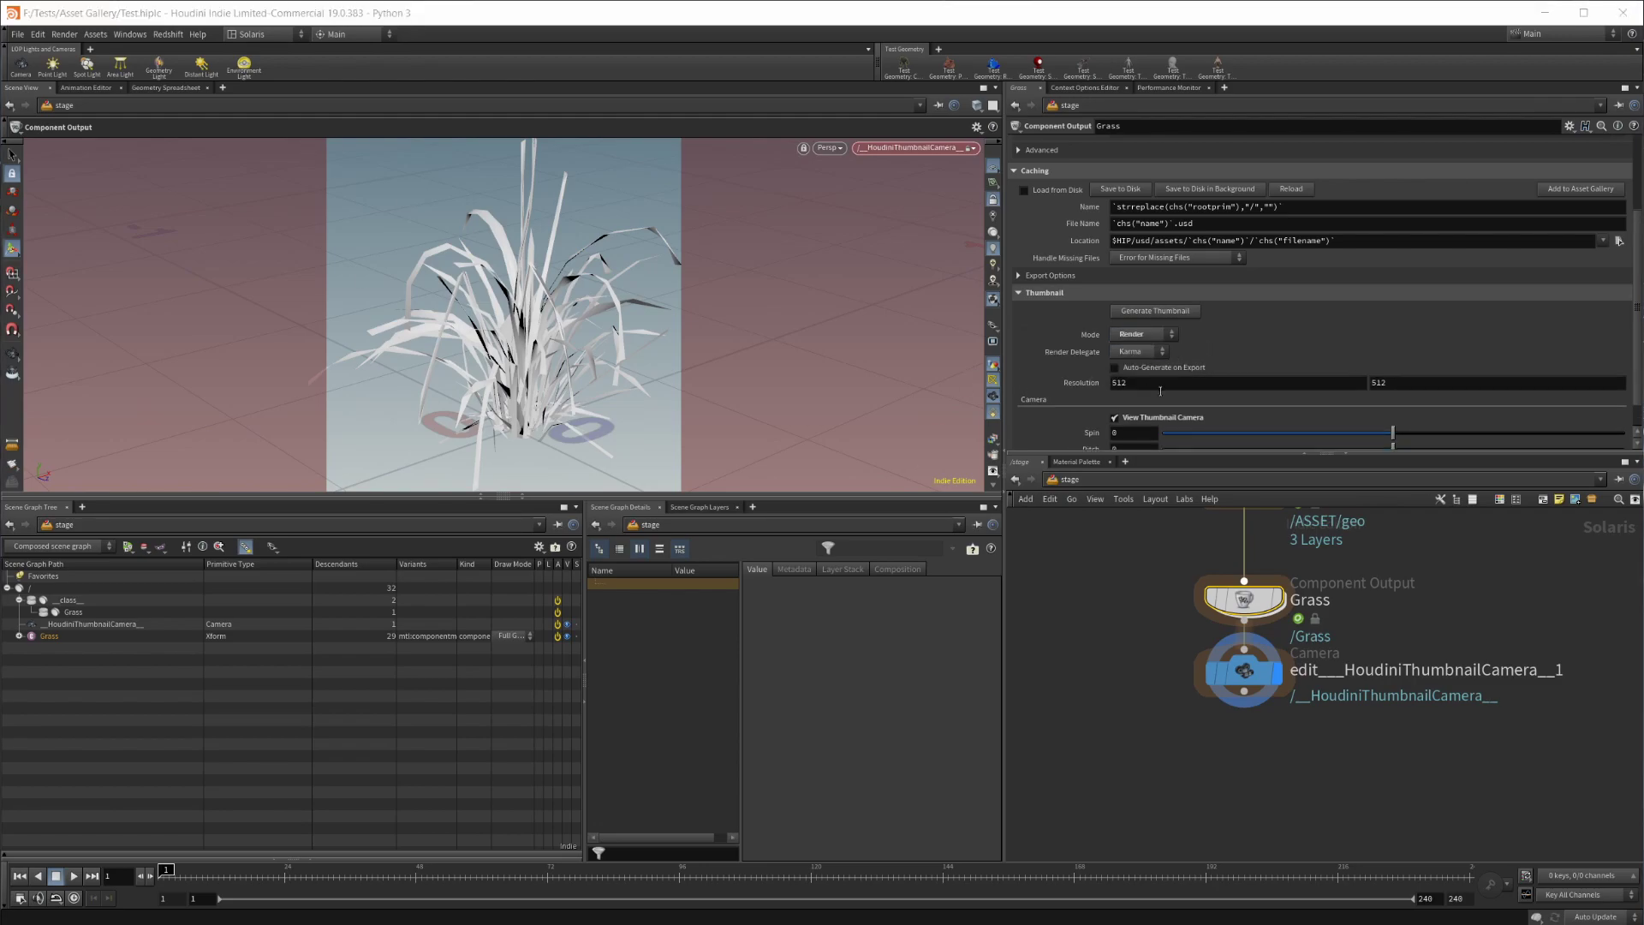
click(1149, 351)
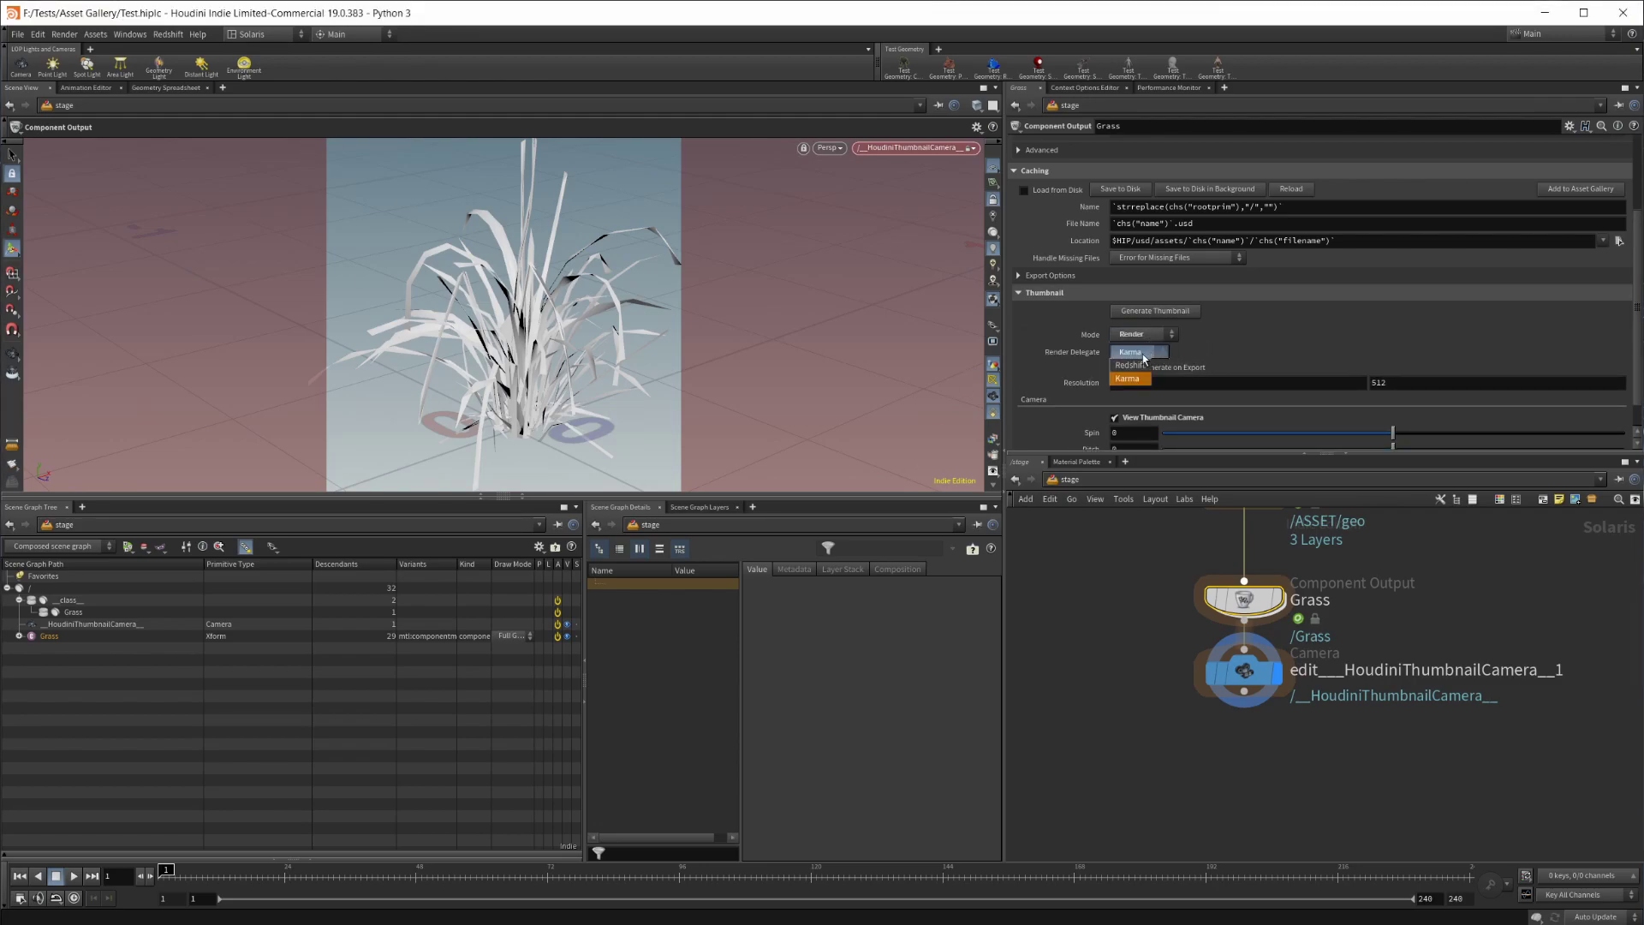
click(1128, 379)
click(830, 149)
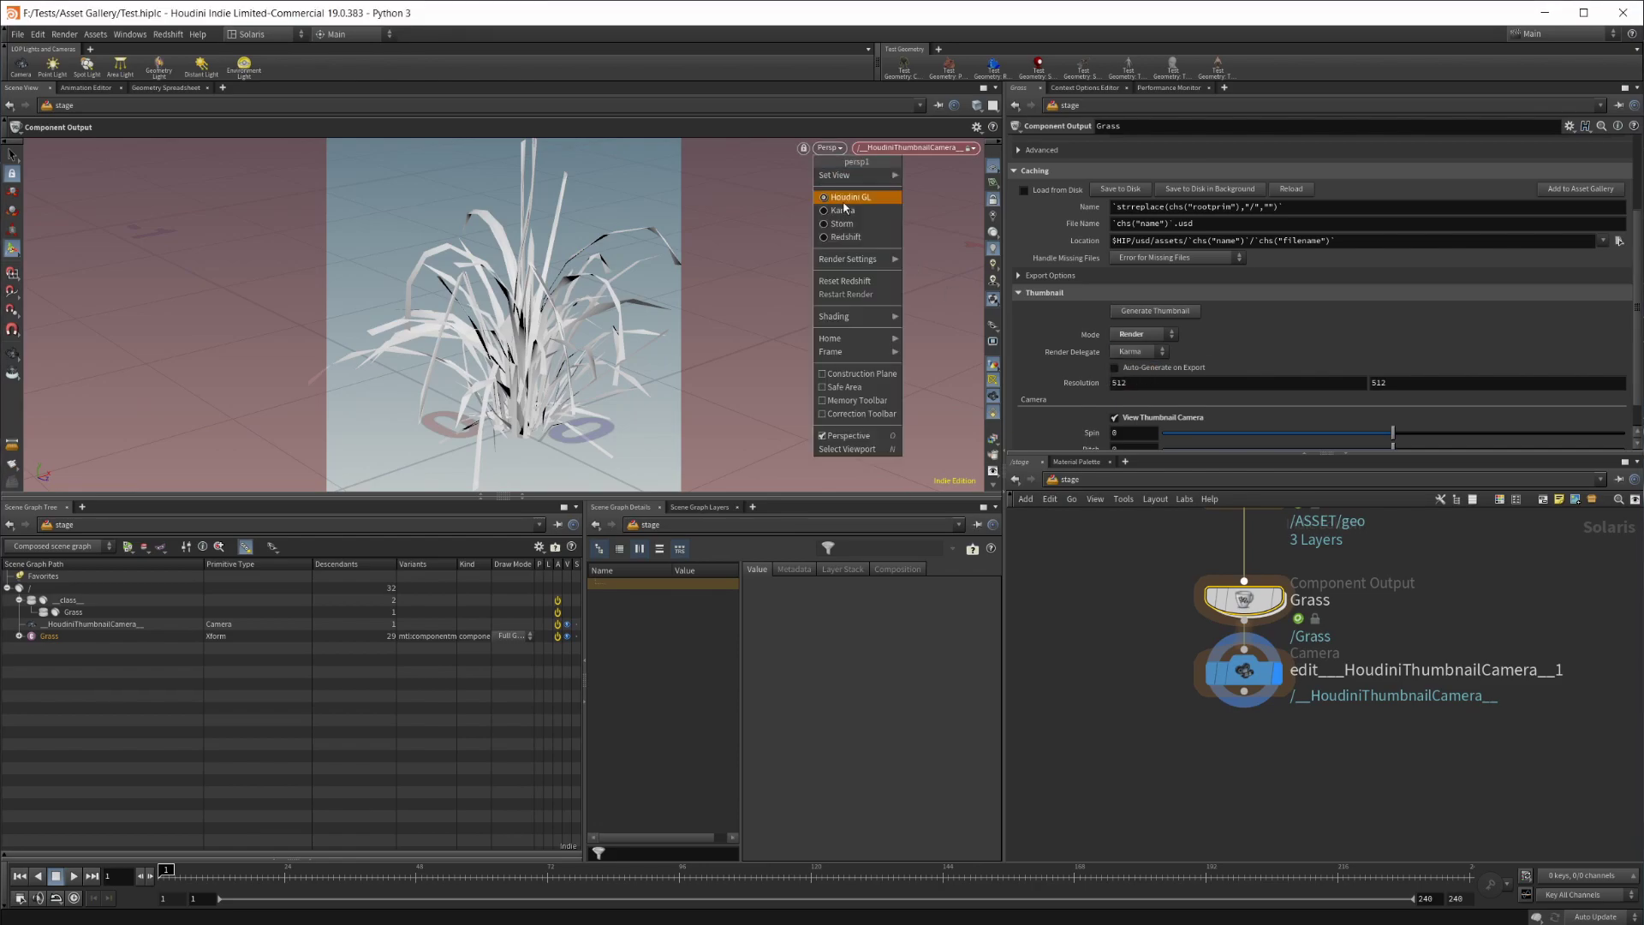
click(844, 218)
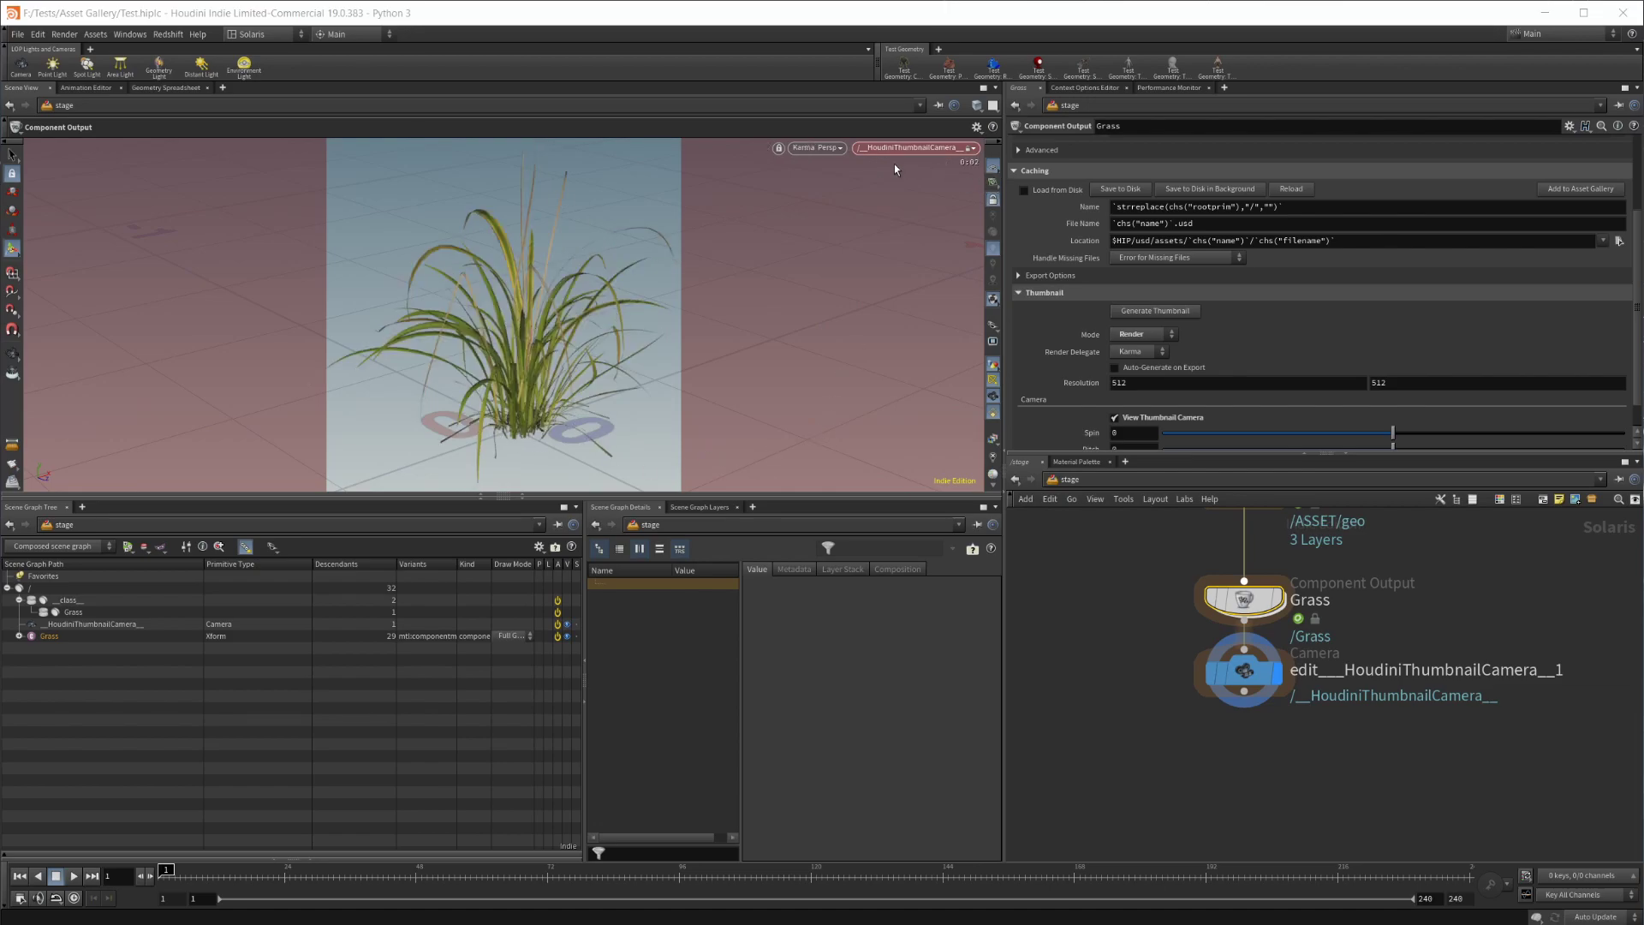
Set the thumbnail render delegate to Redshift
click(1135, 351)
click(1132, 366)
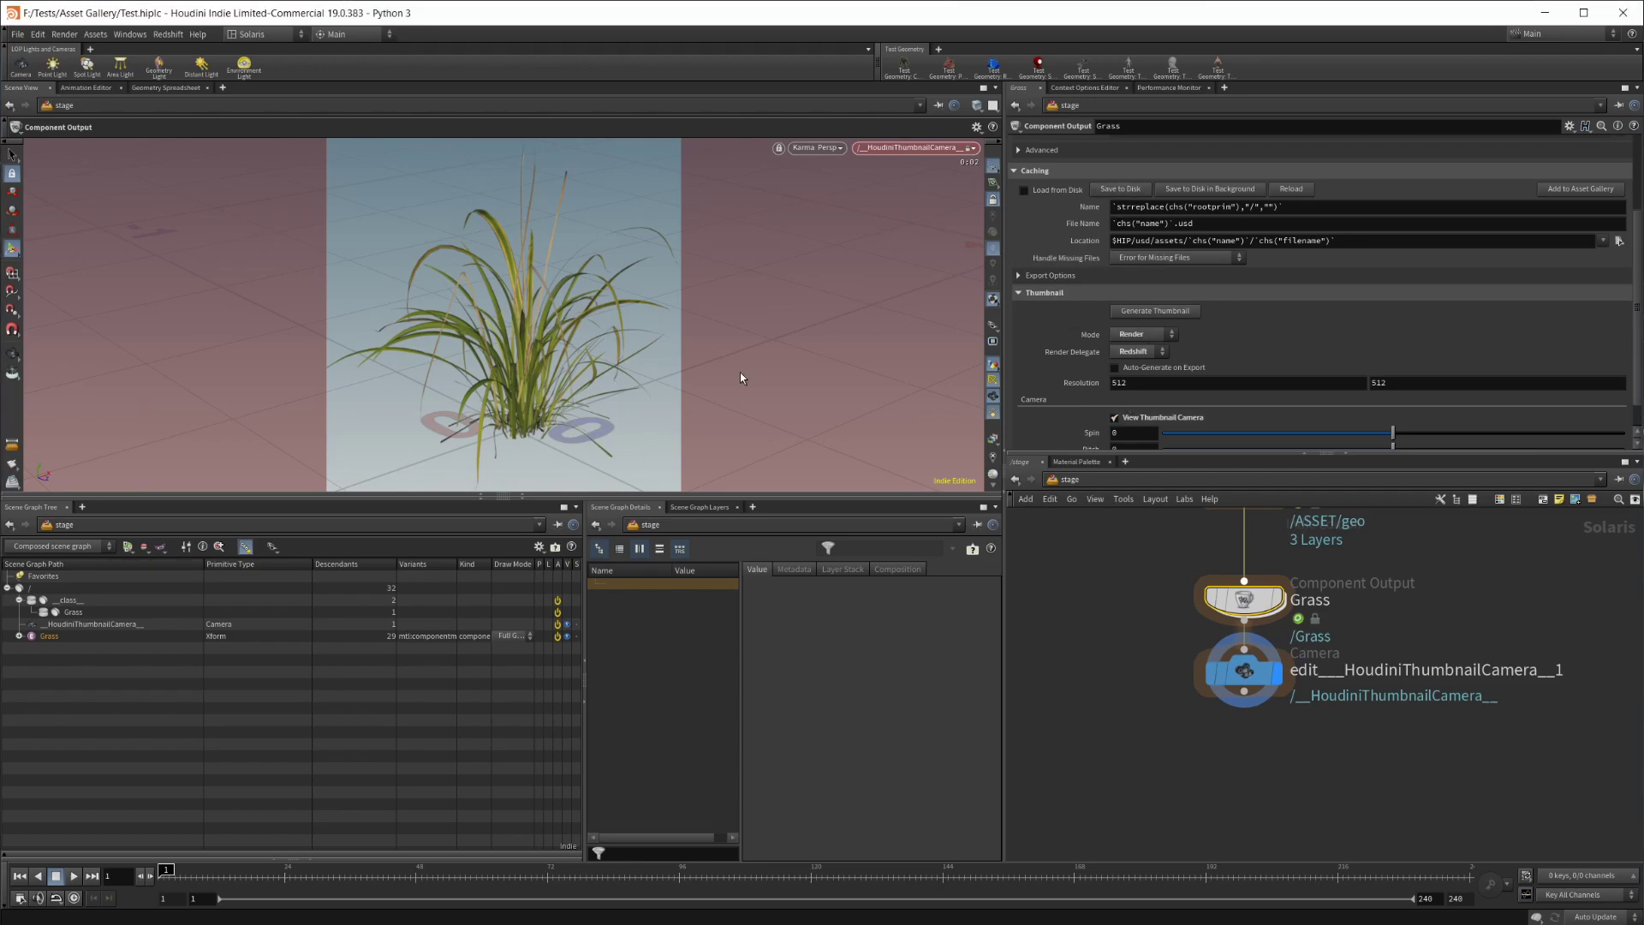
Browse to the usd/assets/Grass folder in File Explorer and check the exported USD files
click(411, 874)
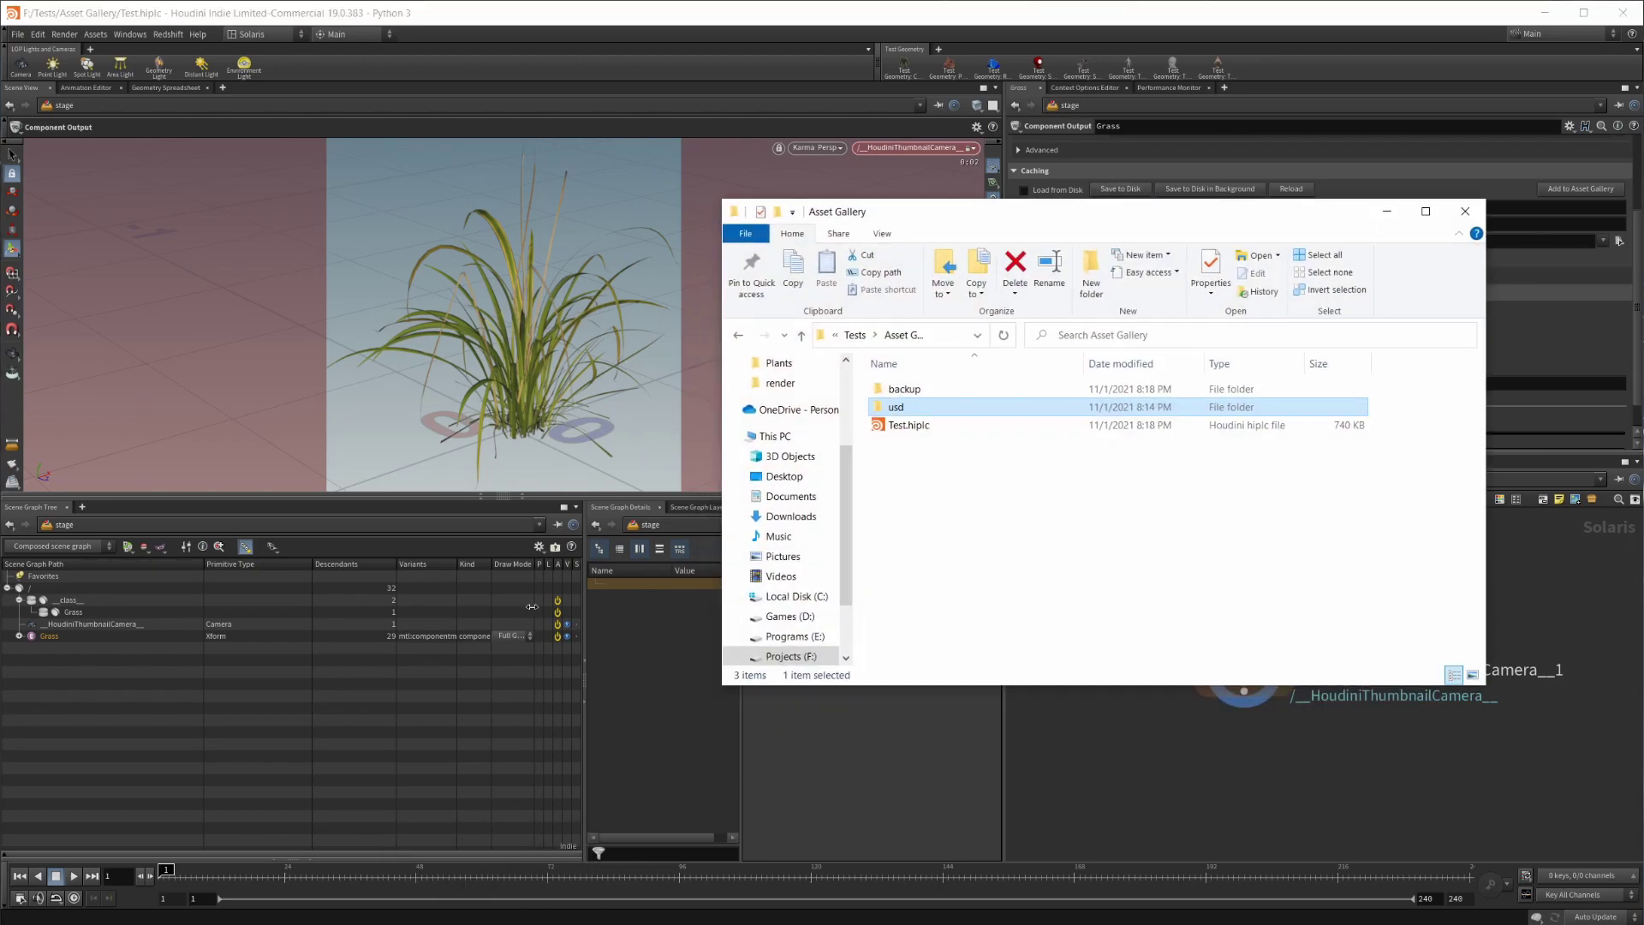
double_click(907, 408)
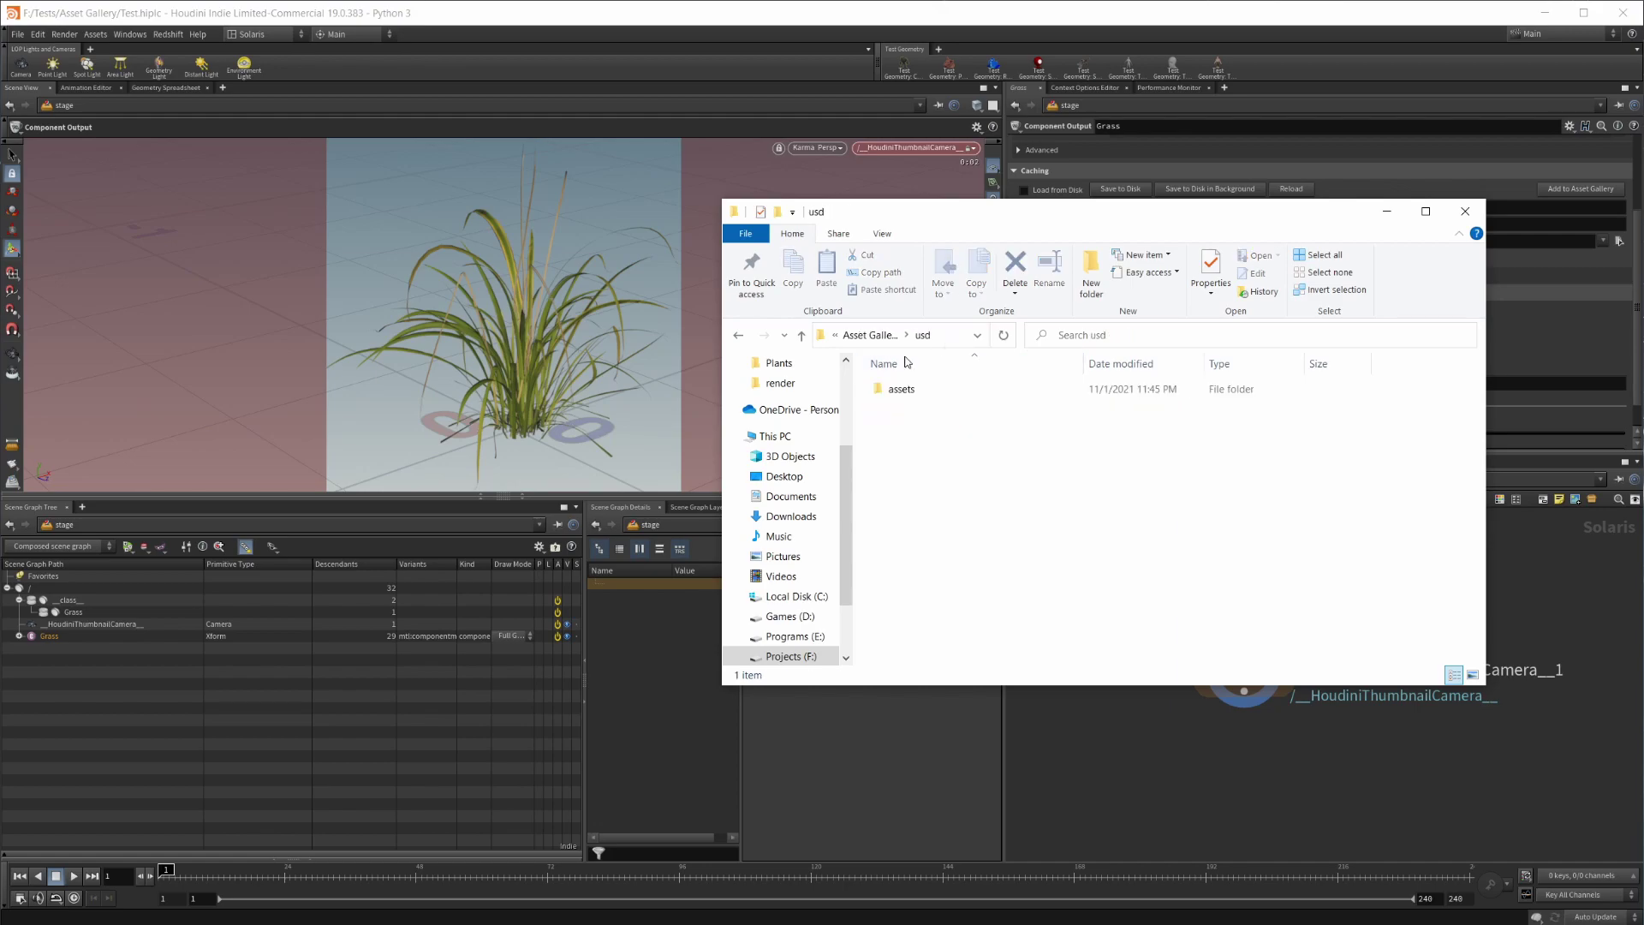
double_click(933, 394)
click(916, 390)
double_click(916, 391)
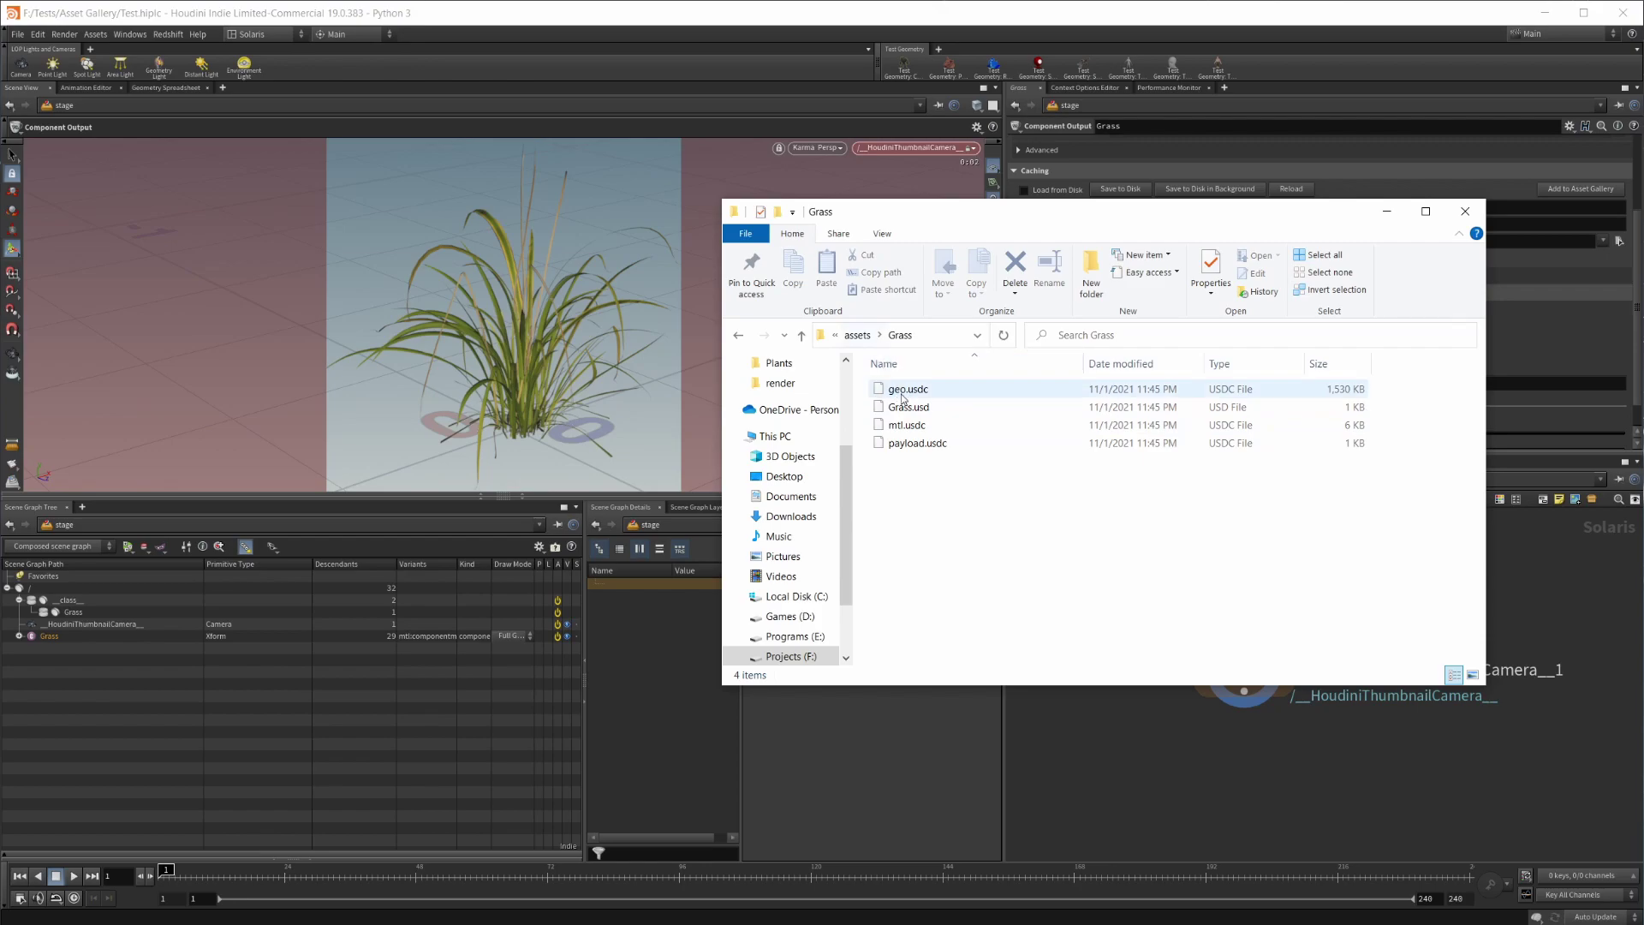
click(1386, 212)
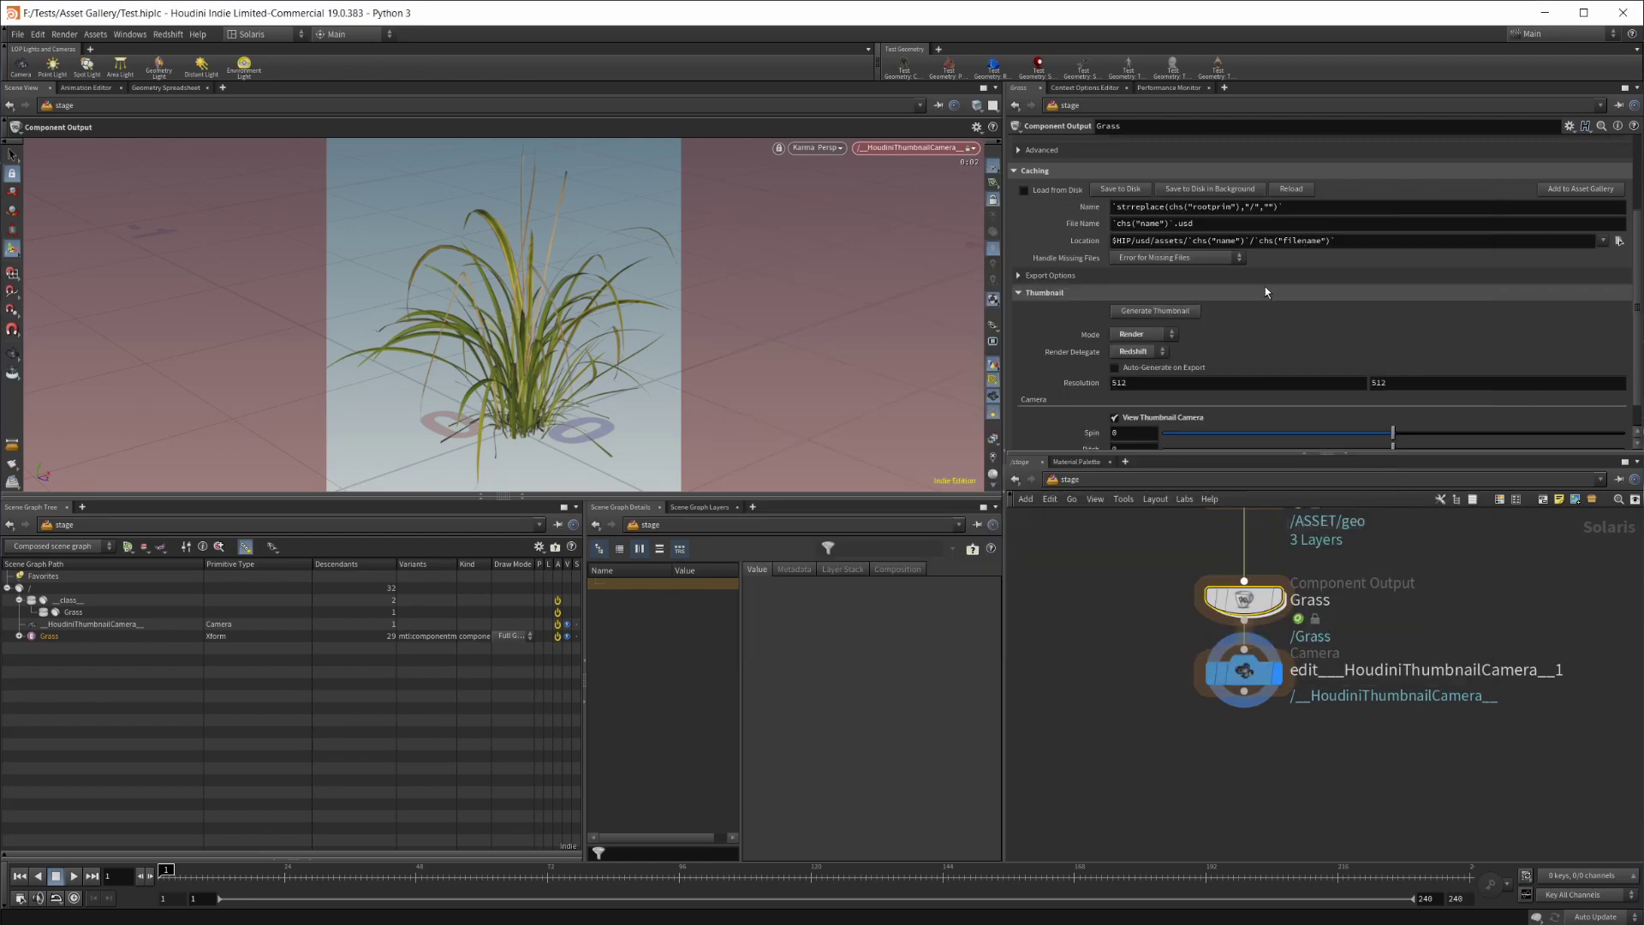
Generate the Grass asset's thumbnail with Redshift and inspect the resulting thumbnail.png in the export folder
click(1179, 310)
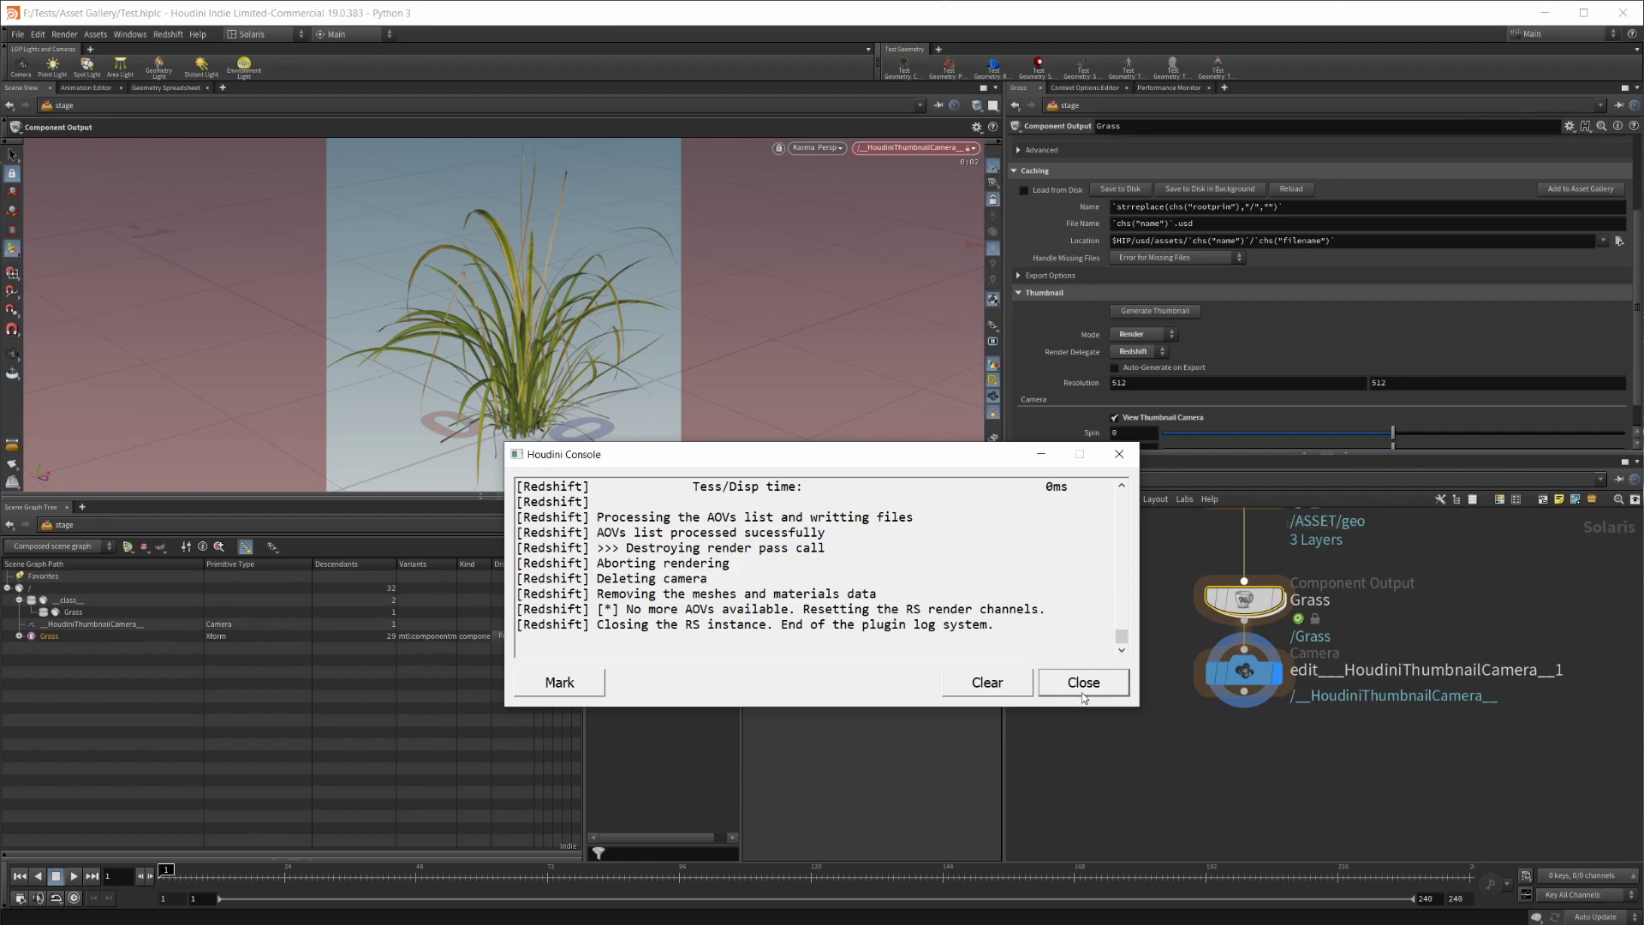
click(1111, 682)
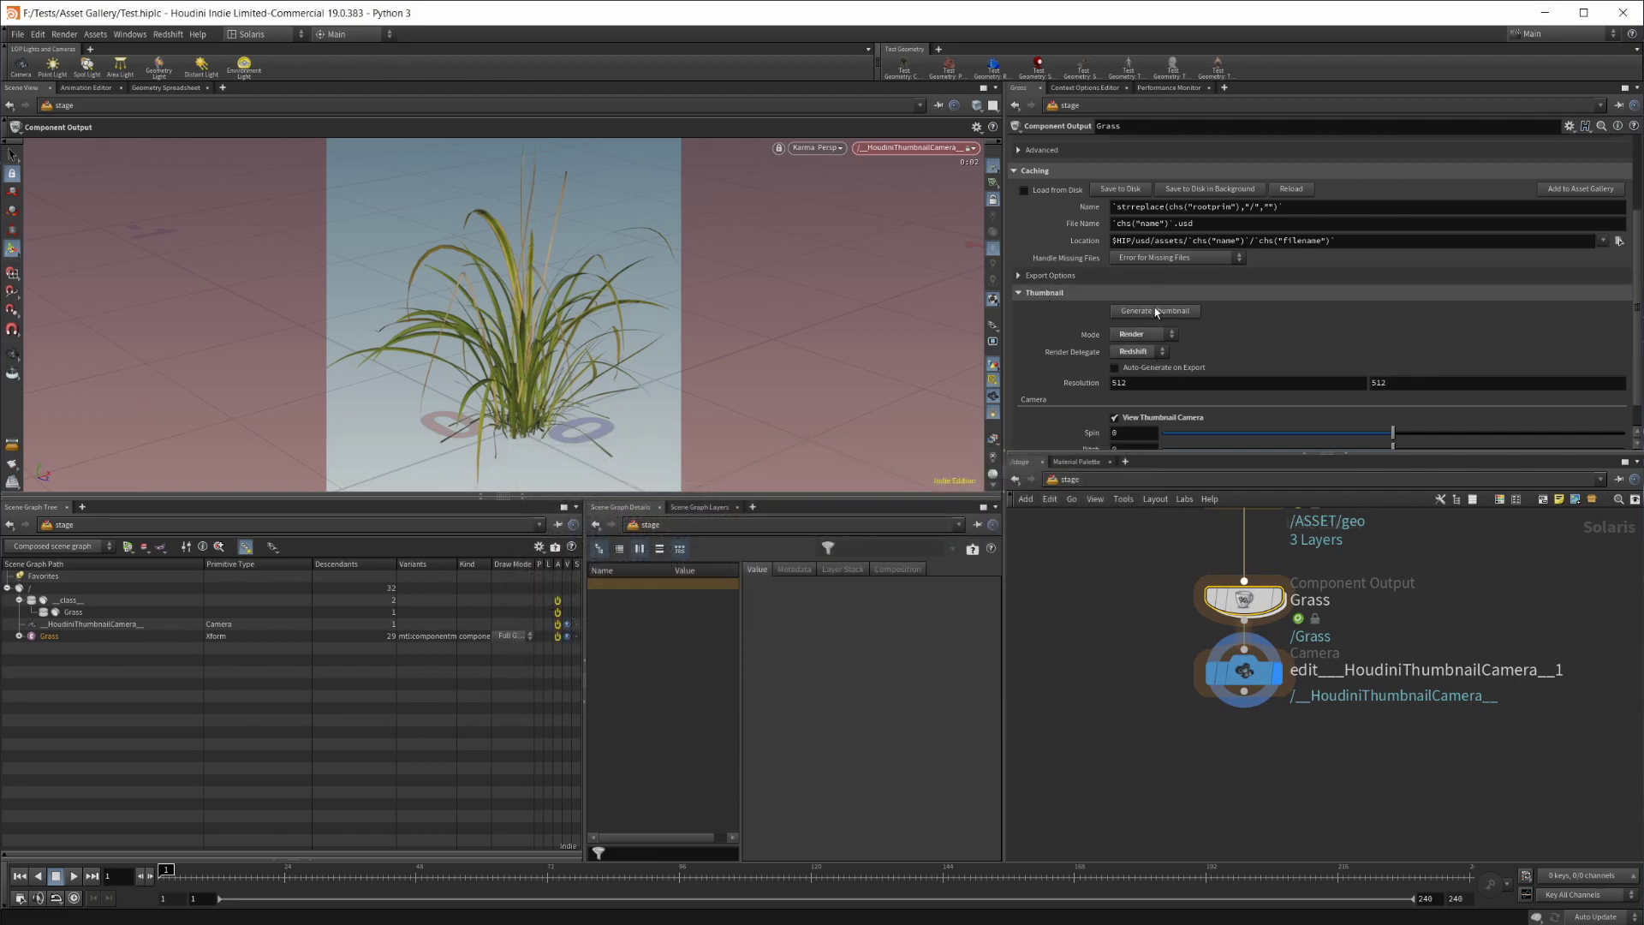
click(462, 923)
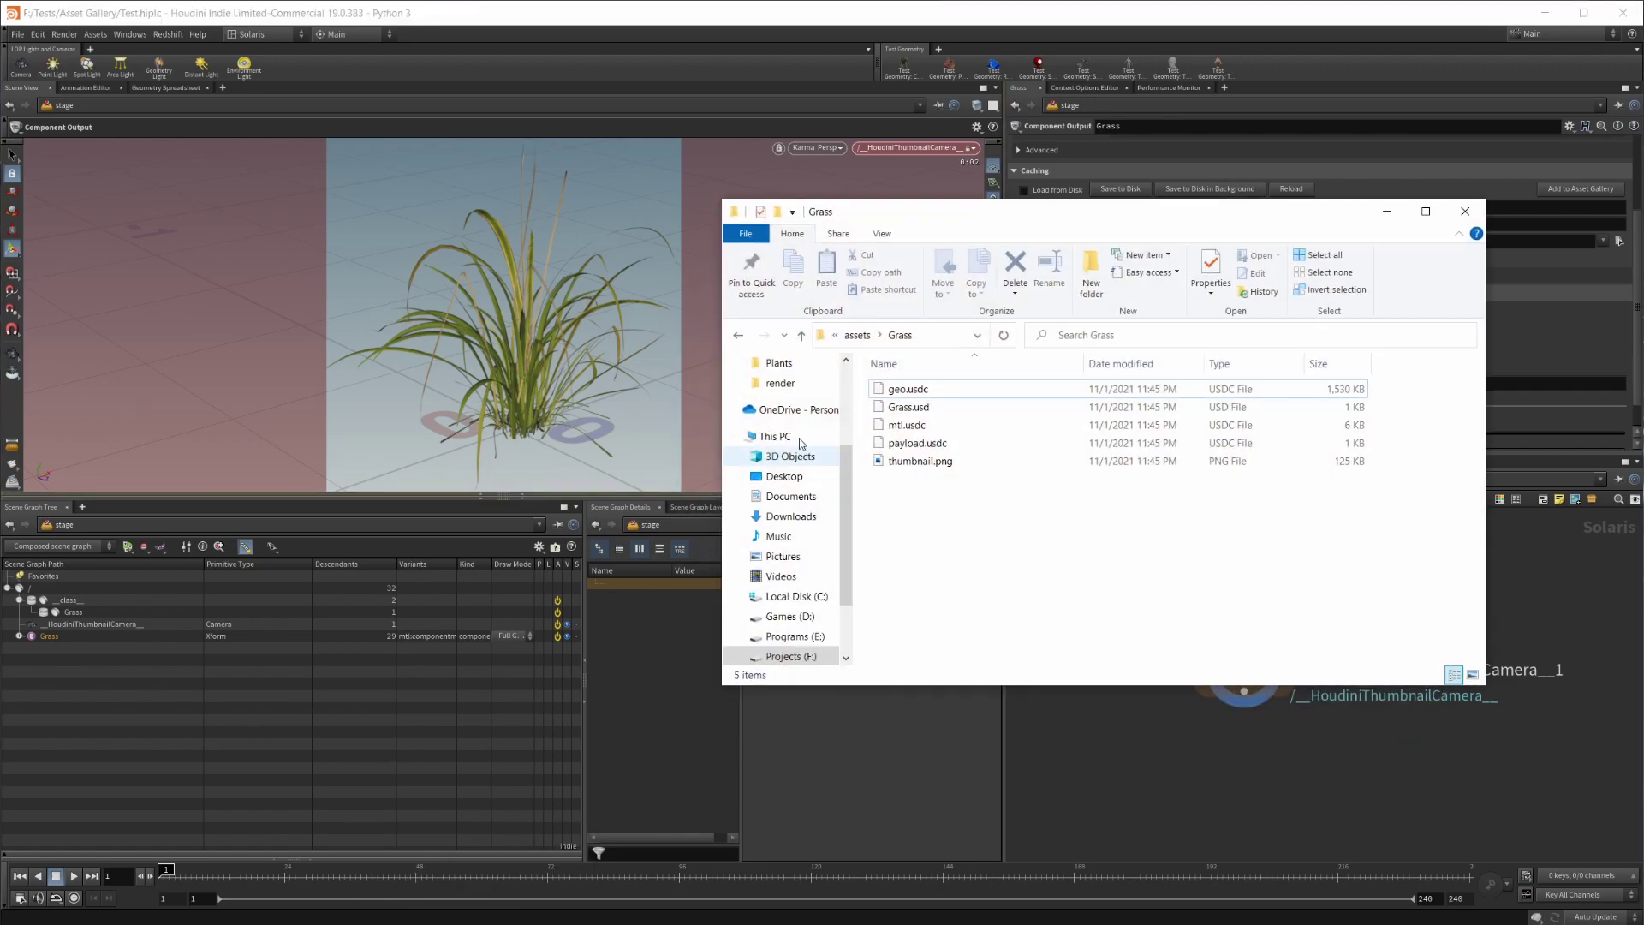
double_click(940, 469)
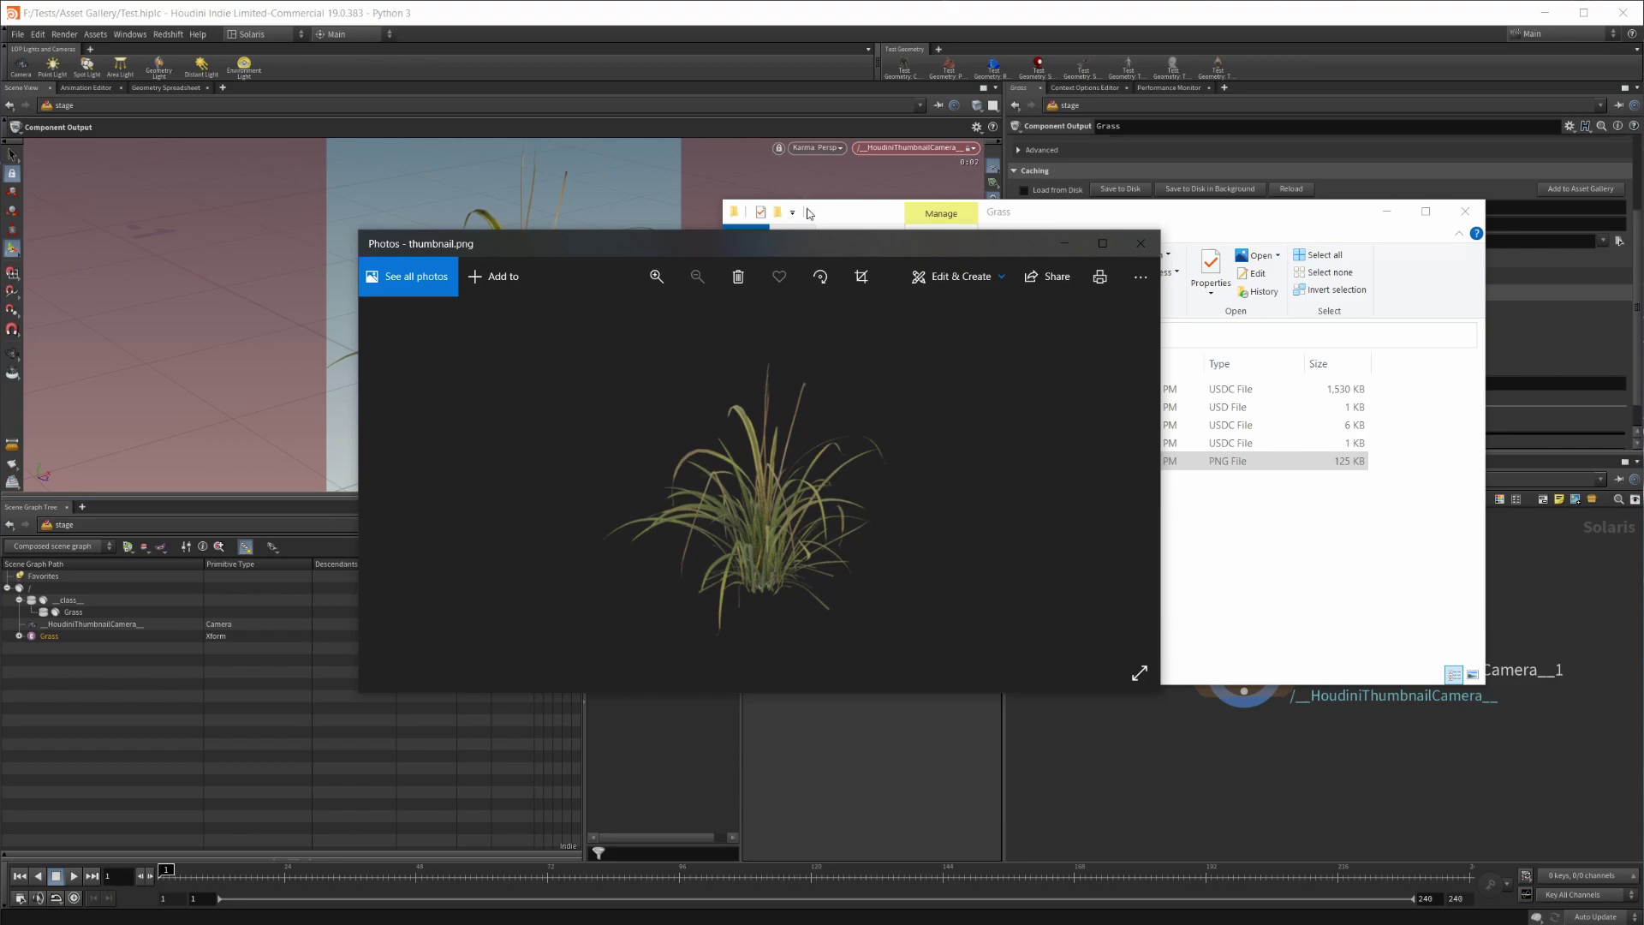
drag(779, 243, 610, 185)
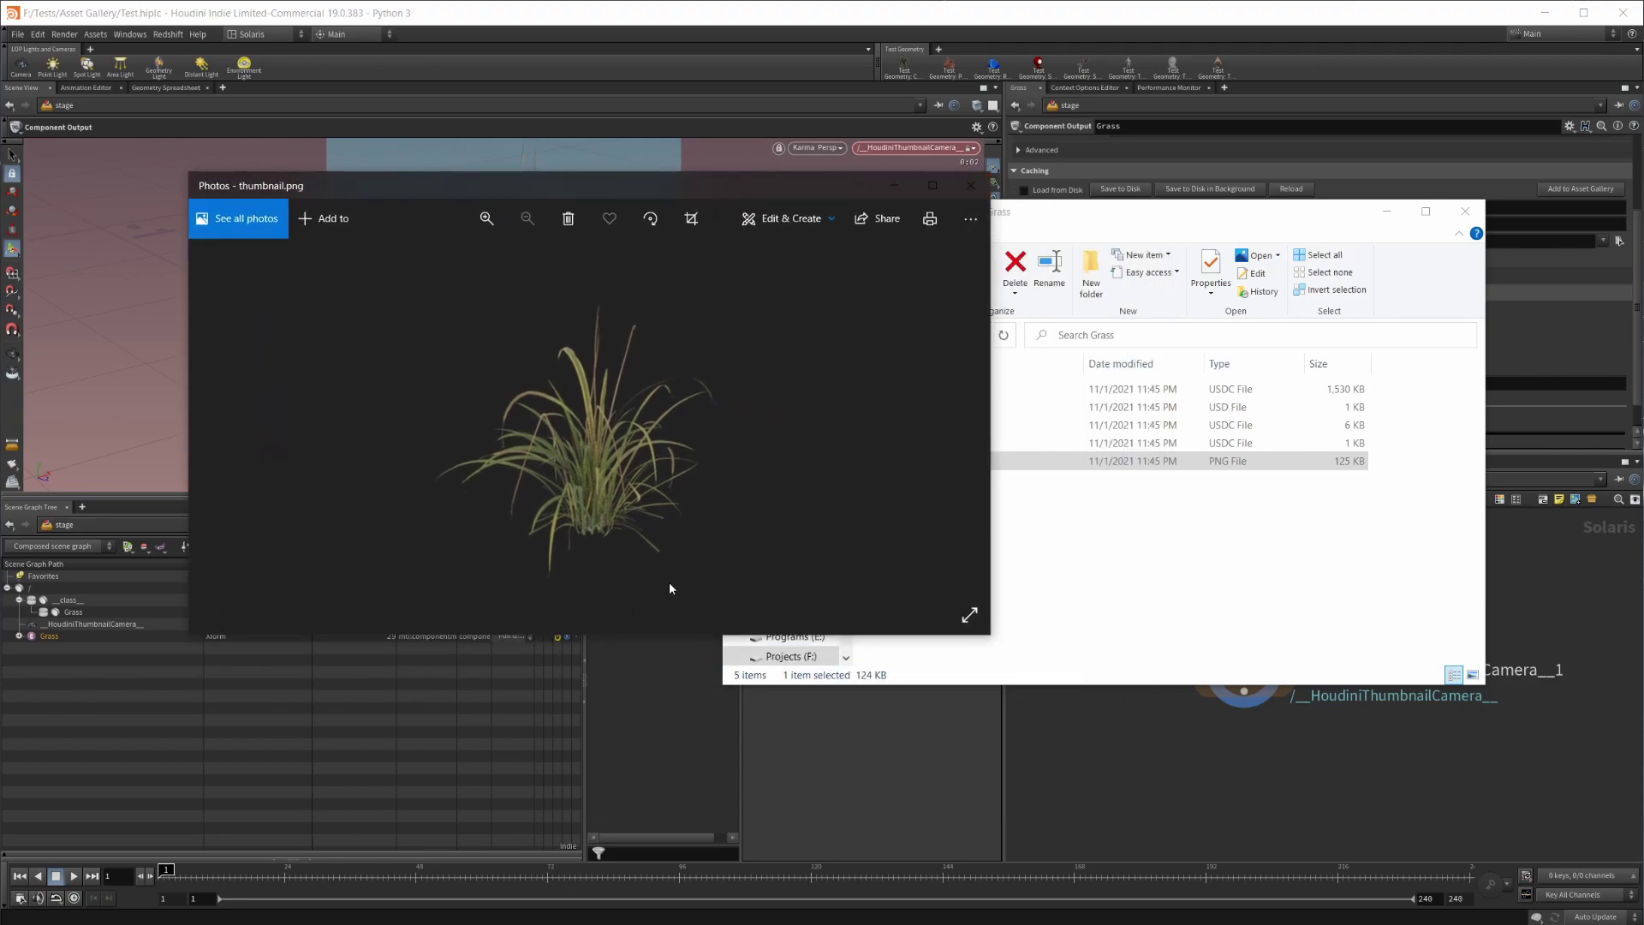
click(973, 188)
click(1464, 211)
Display the file1 sublayer node that loads the exported Tufted_Grass asset and frame the whole tuft in the viewport
scroll(1359, 783, down, 3)
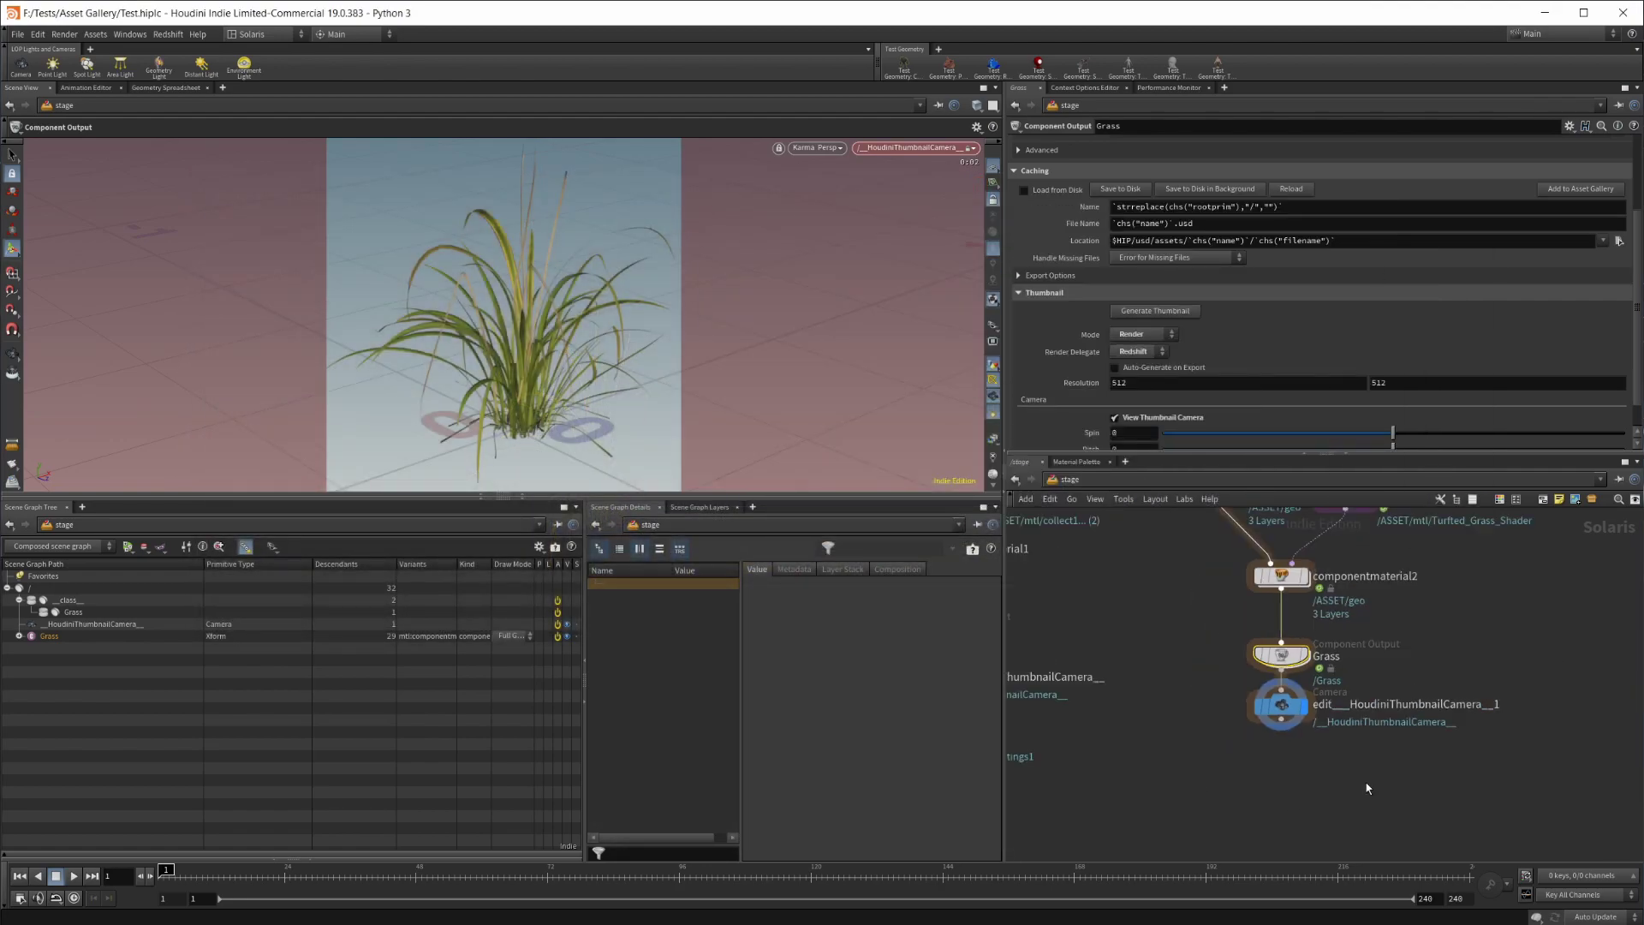
middle_drag(1359, 782, 1611, 596)
middle_drag(1175, 653, 1203, 698)
scroll(1187, 653, up, 1)
middle_drag(1201, 608, 1189, 701)
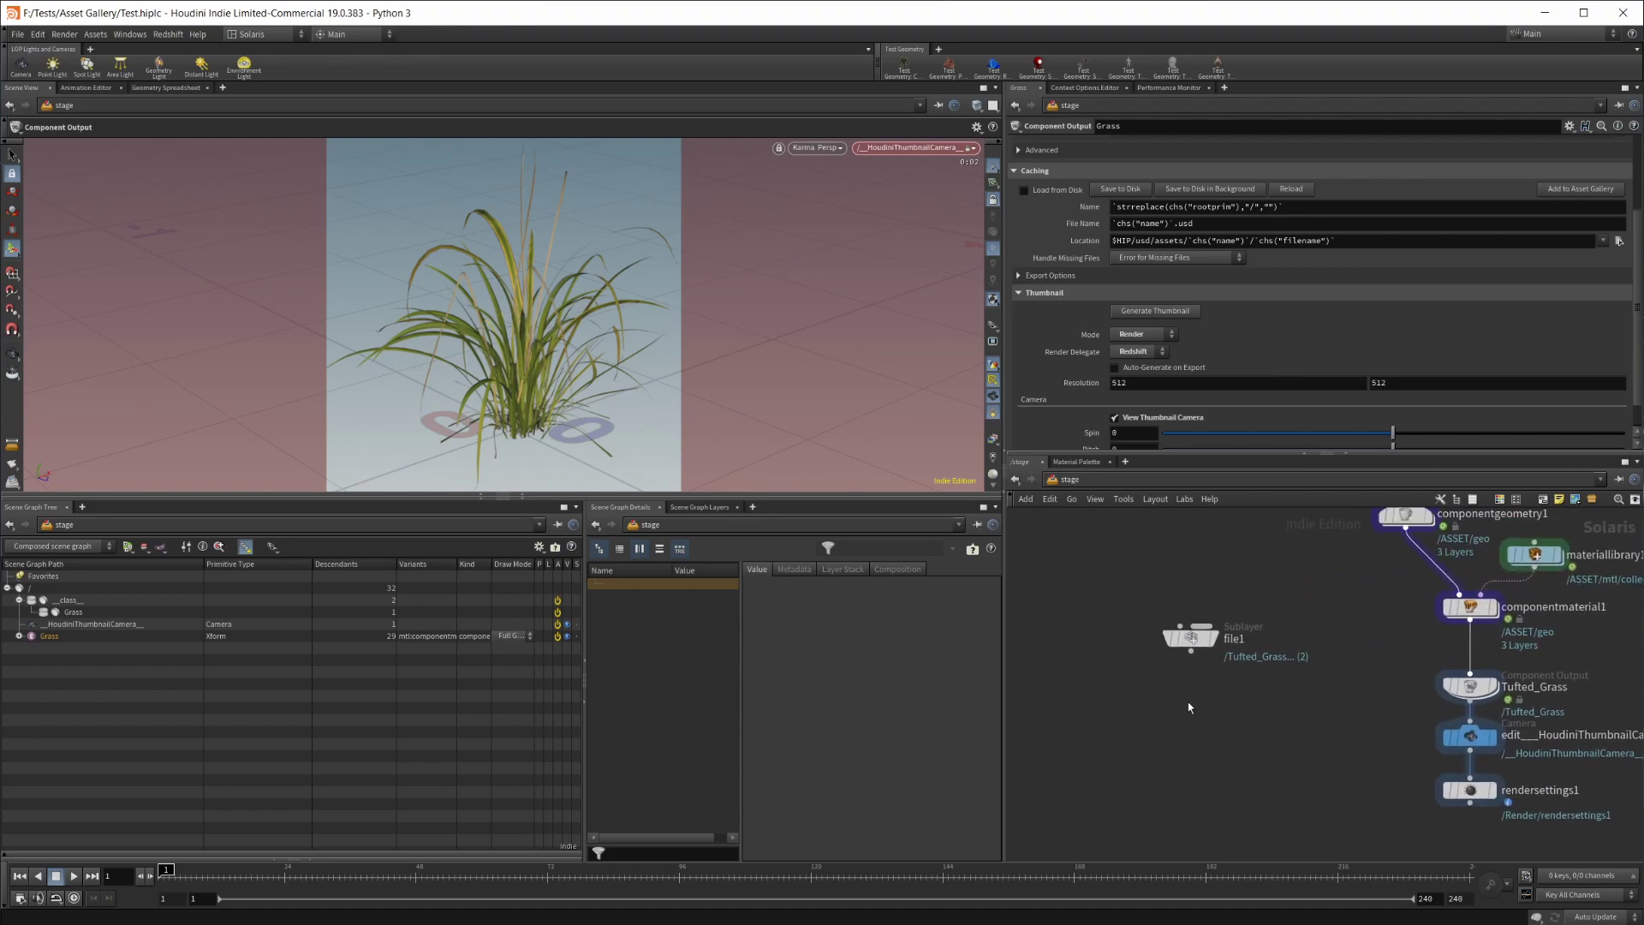
click(1221, 607)
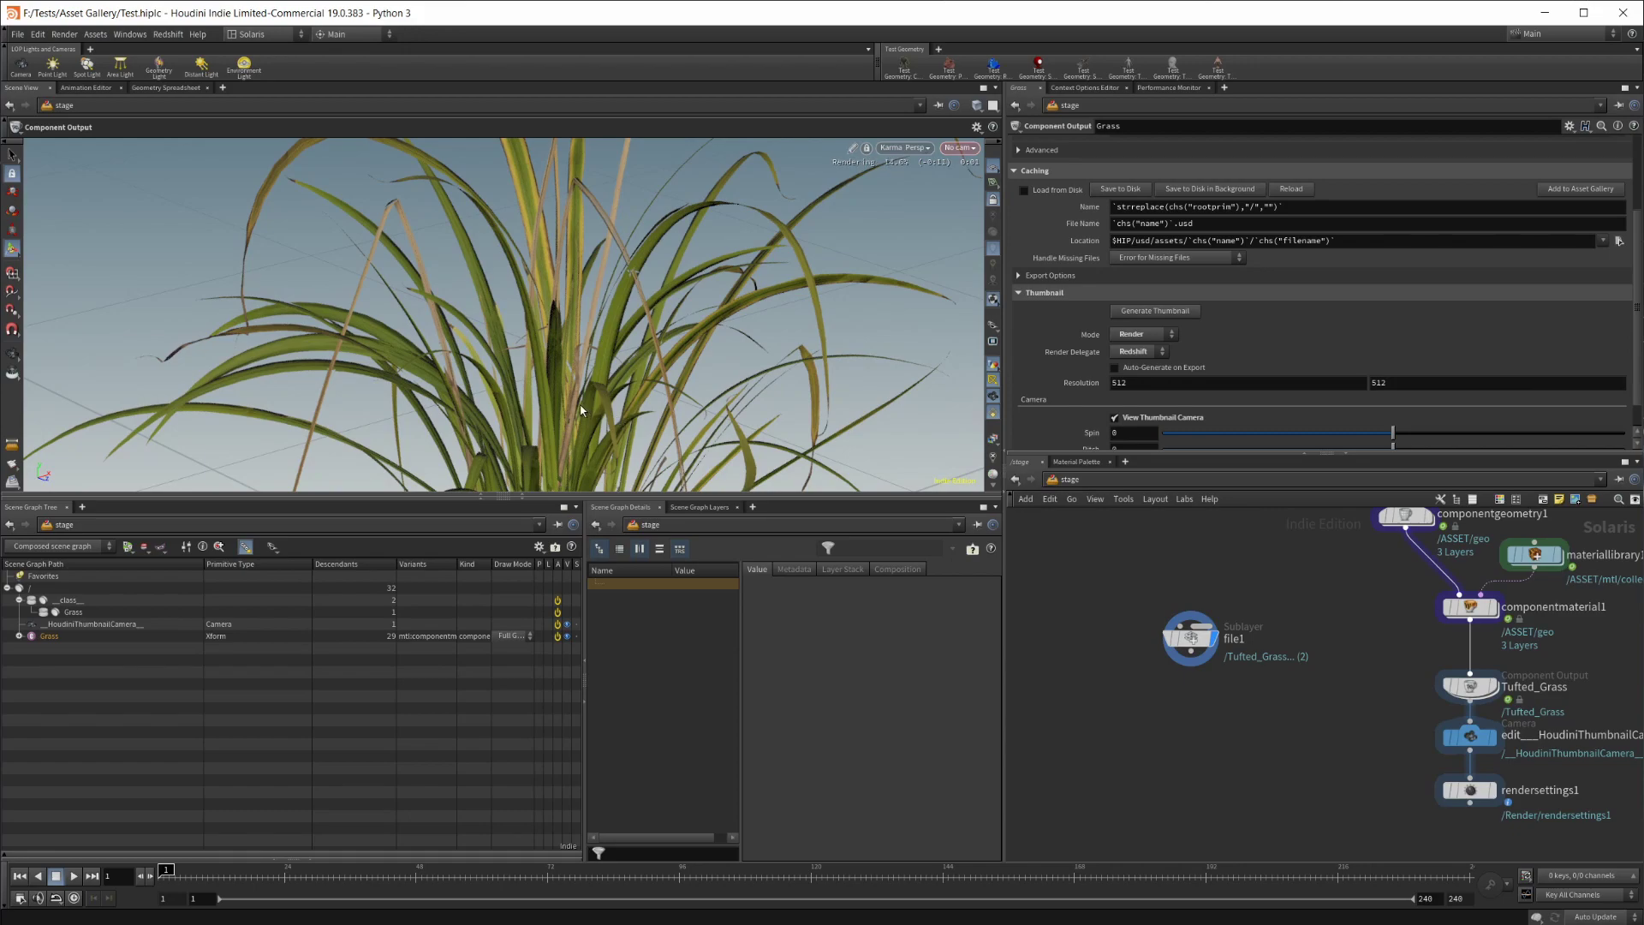
alt+right_drag(634, 418, 703, 446)
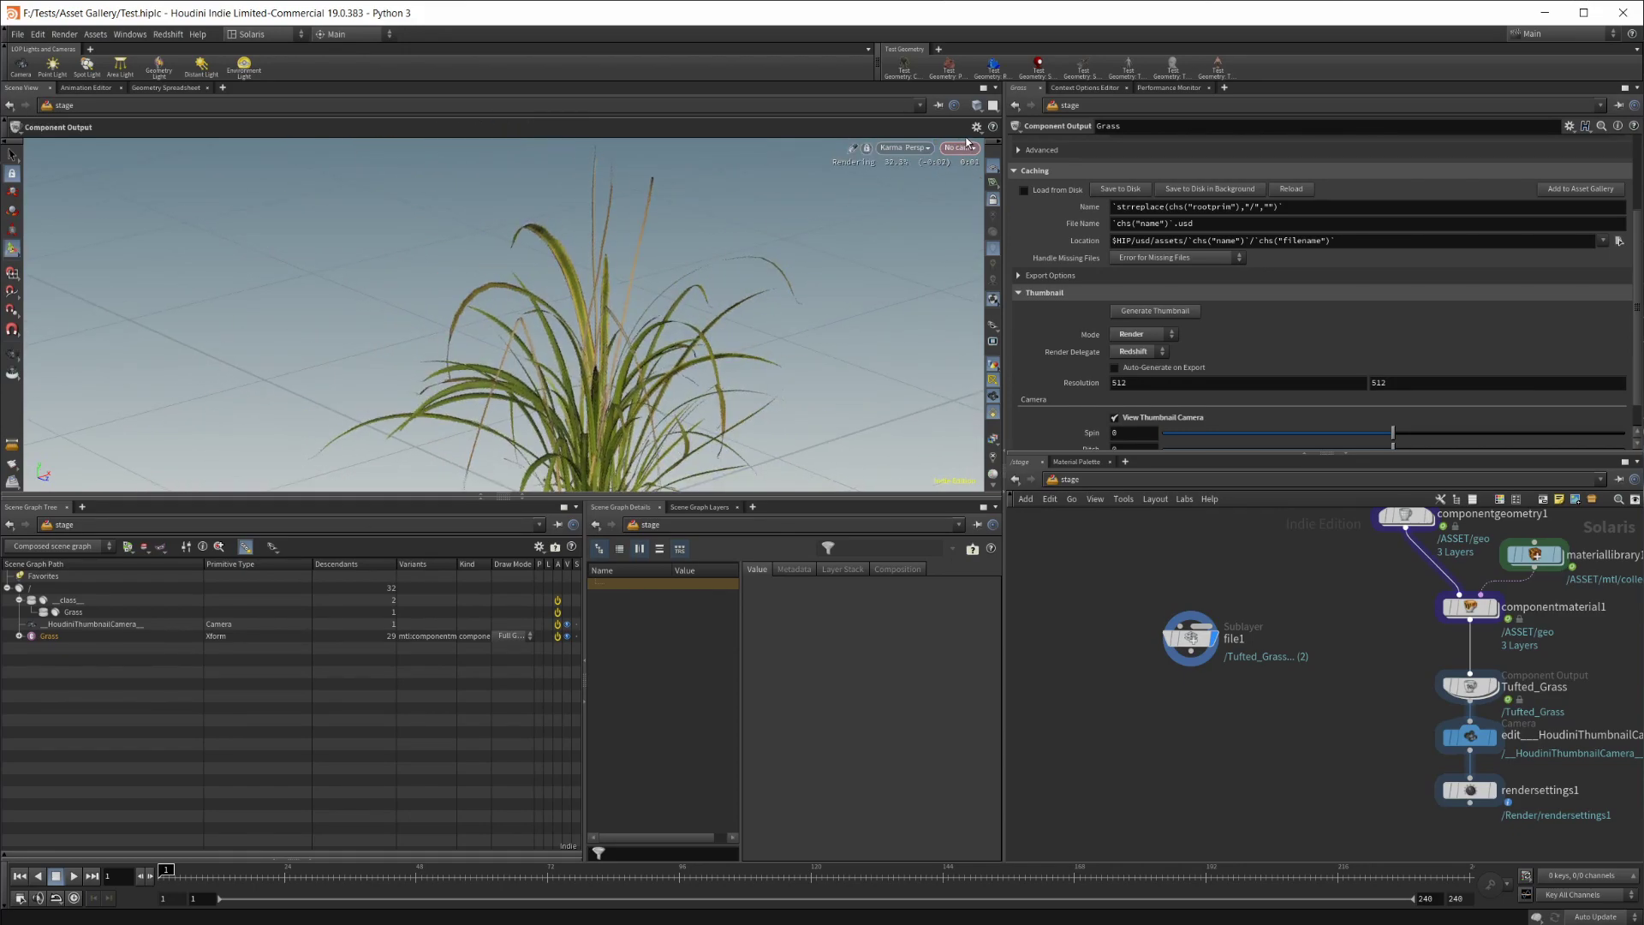
alt+middle_drag(642, 432, 638, 282)
right_click(638, 282)
click(627, 257)
mouse_move(563, 352)
alt+middle_down()
mouse_move(567, 466)
mouse_move(557, 383)
alt+middle_up()
alt+drag(557, 383, 522, 381)
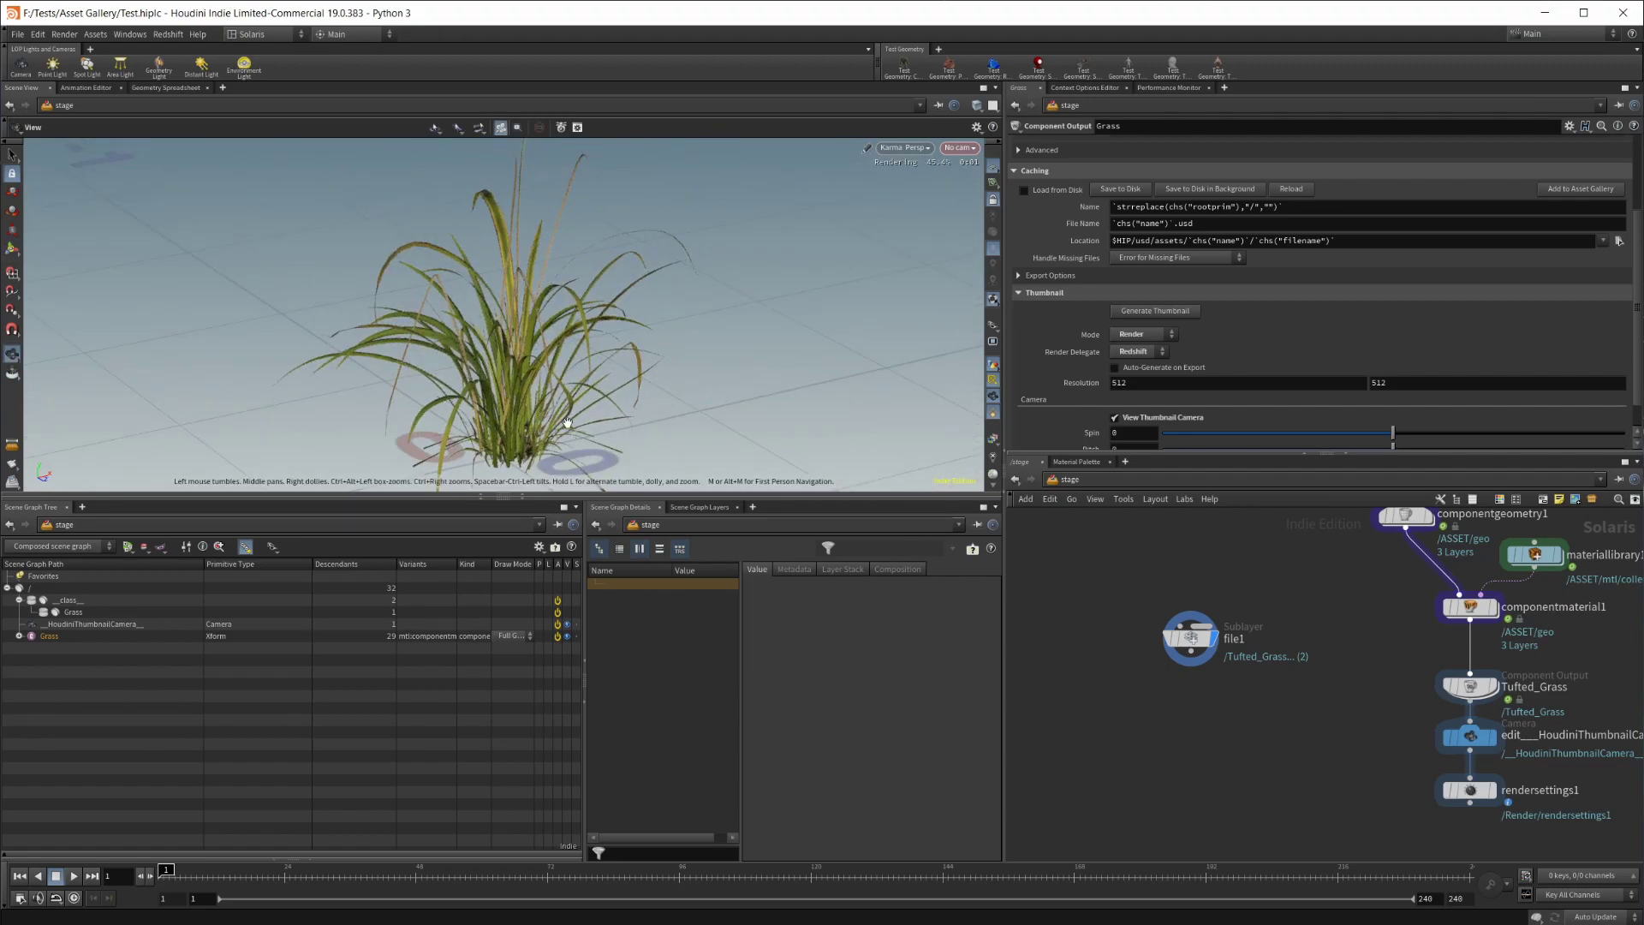
alt+right_drag(573, 437, 553, 437)
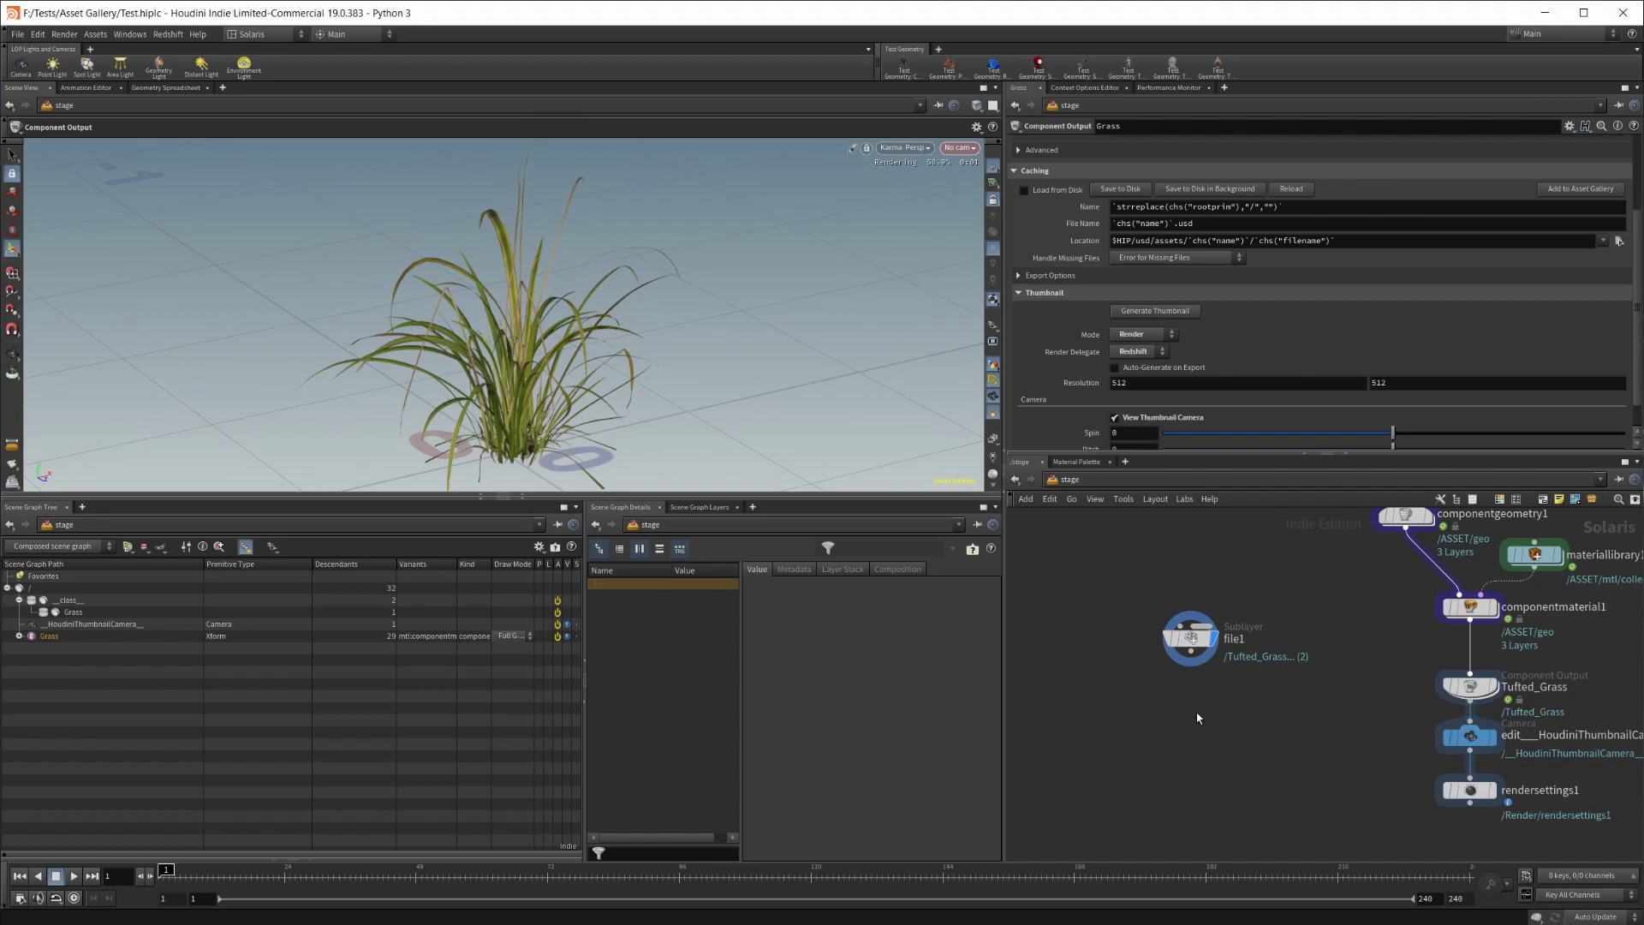
Select the file1 sublayer node and switch the viewport renderer to Redshift
click(1185, 632)
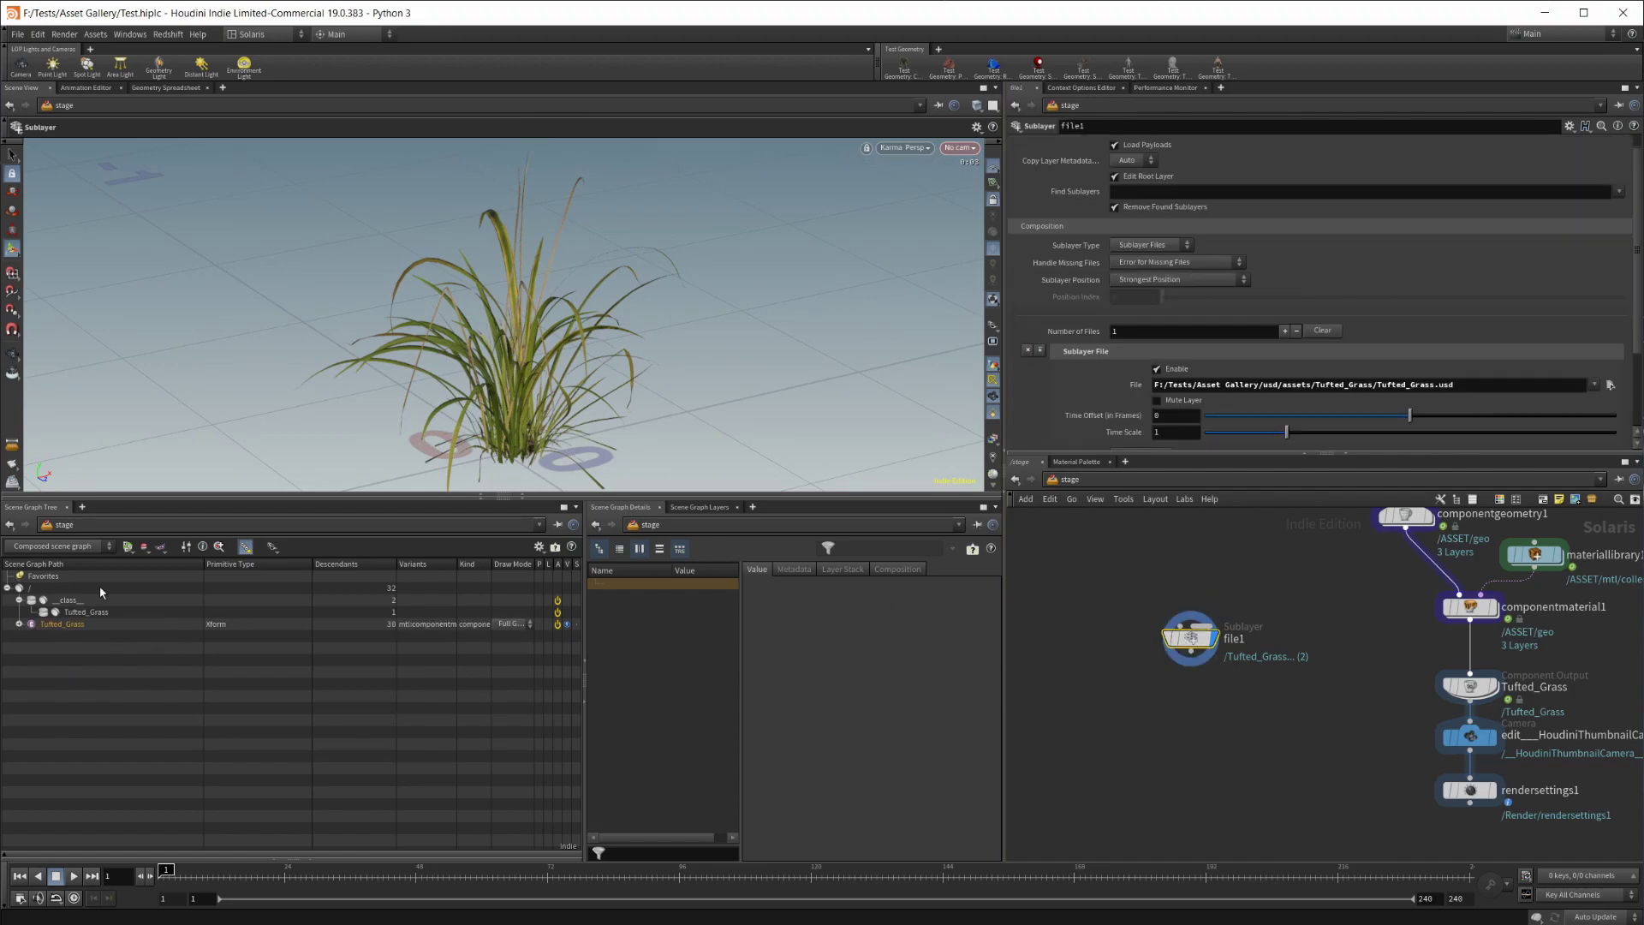
click(921, 148)
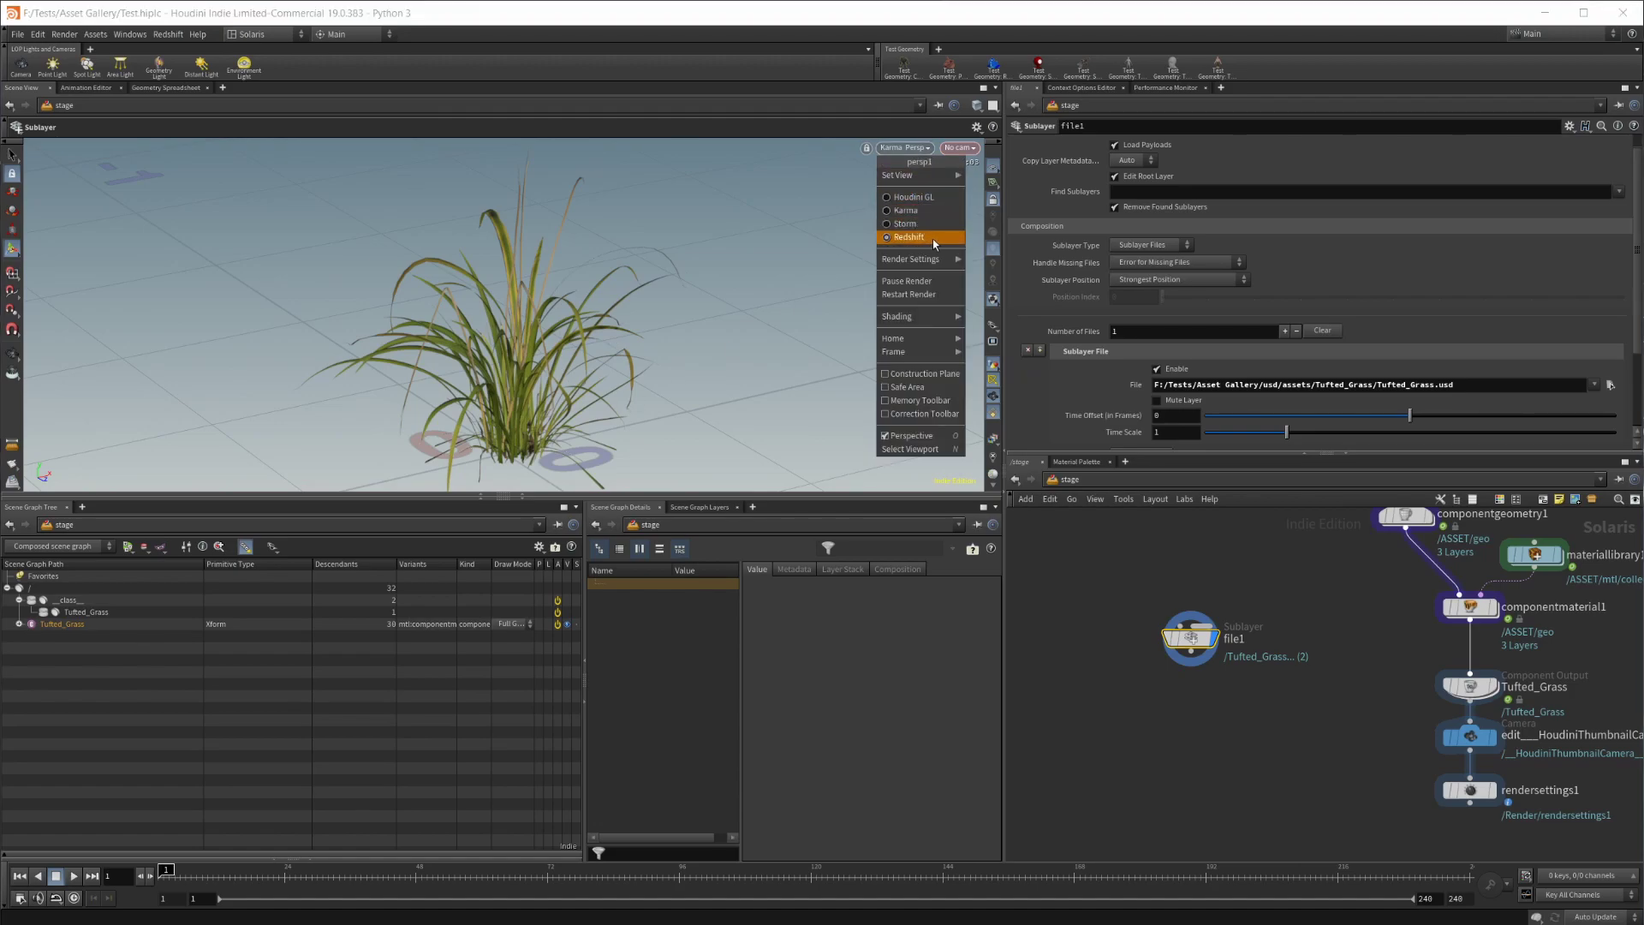
click(932, 239)
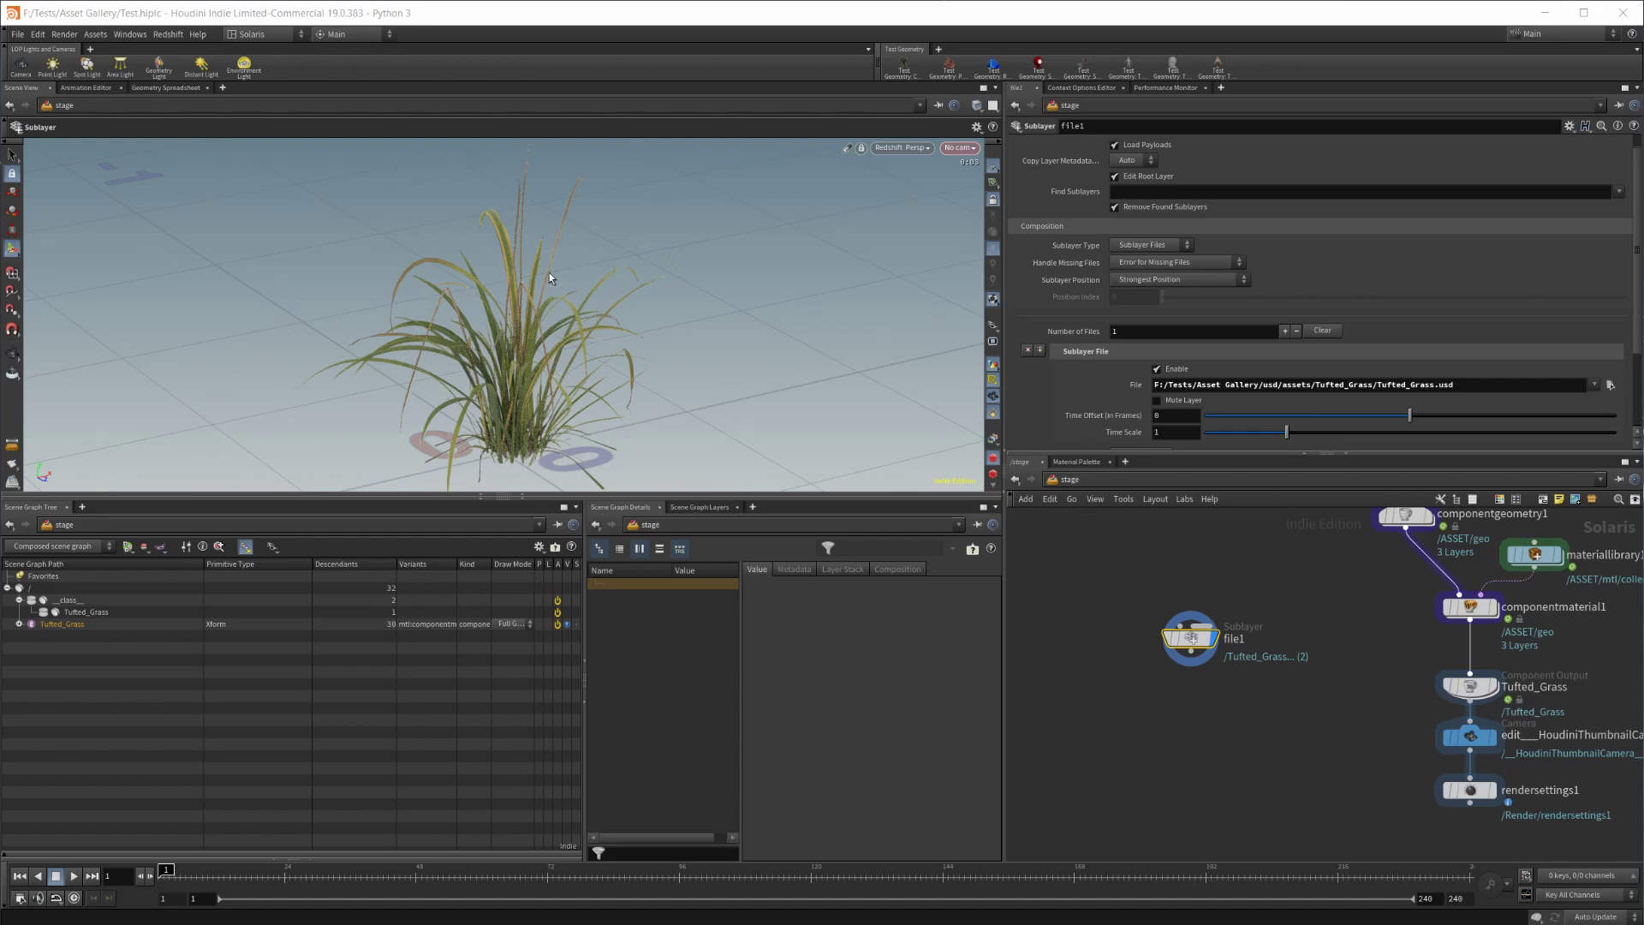
Add an Edit Material Network node connected after the file1 sublayer, make it the displayed node and look inside its network
middle_drag(1210, 706, 1181, 656)
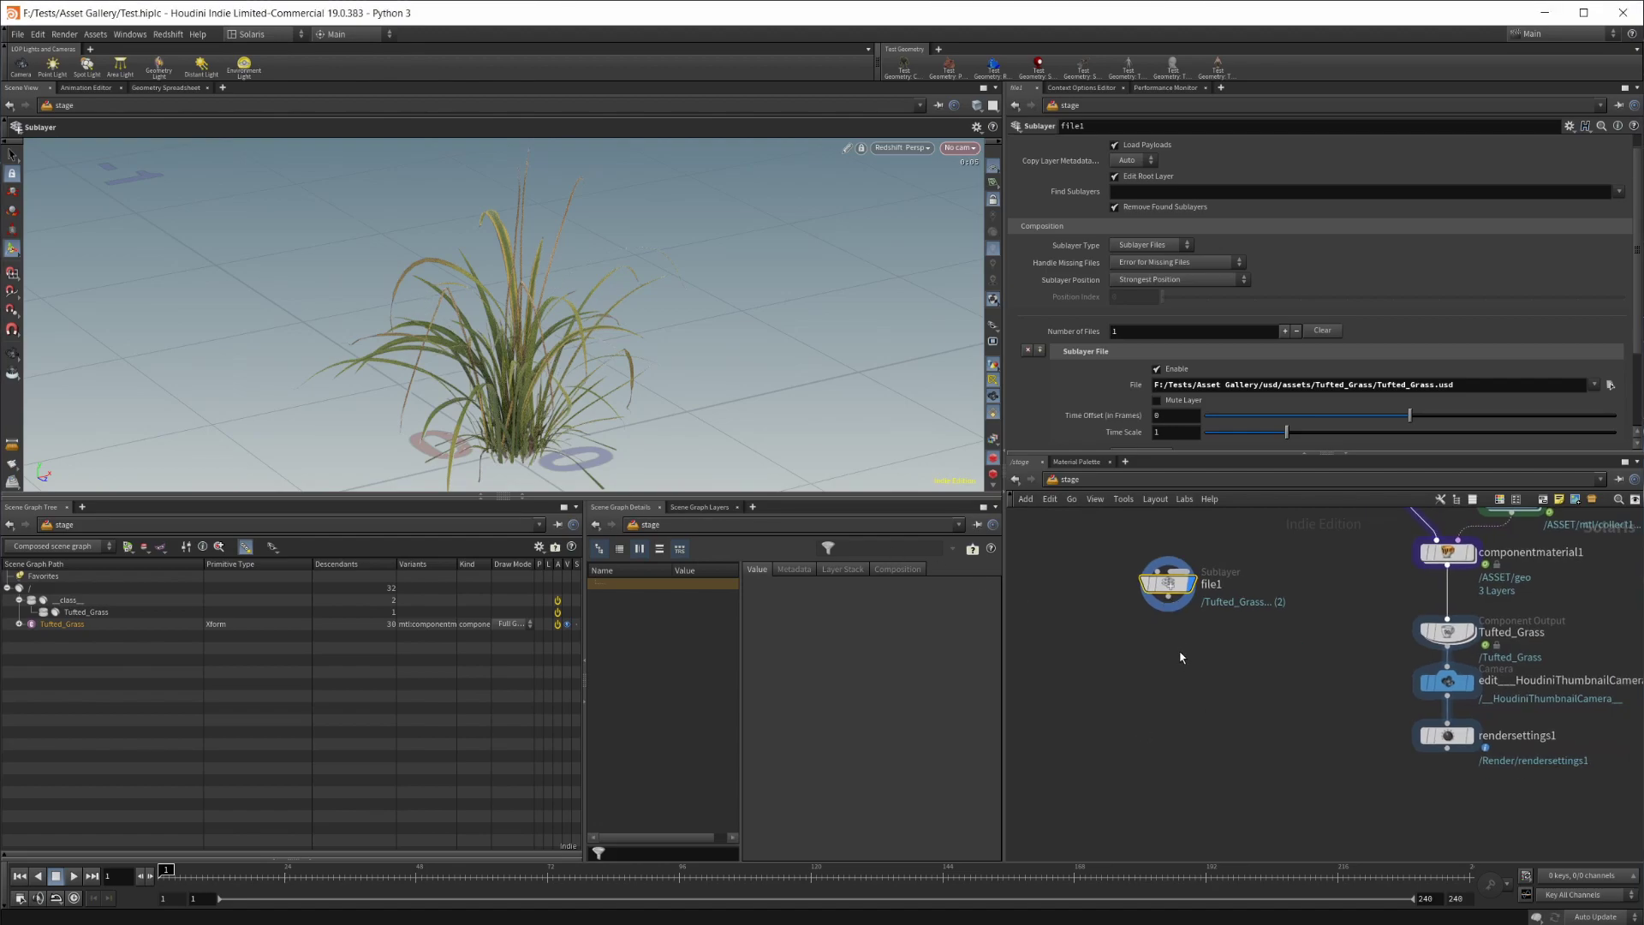
key(Tab)
text(edi)
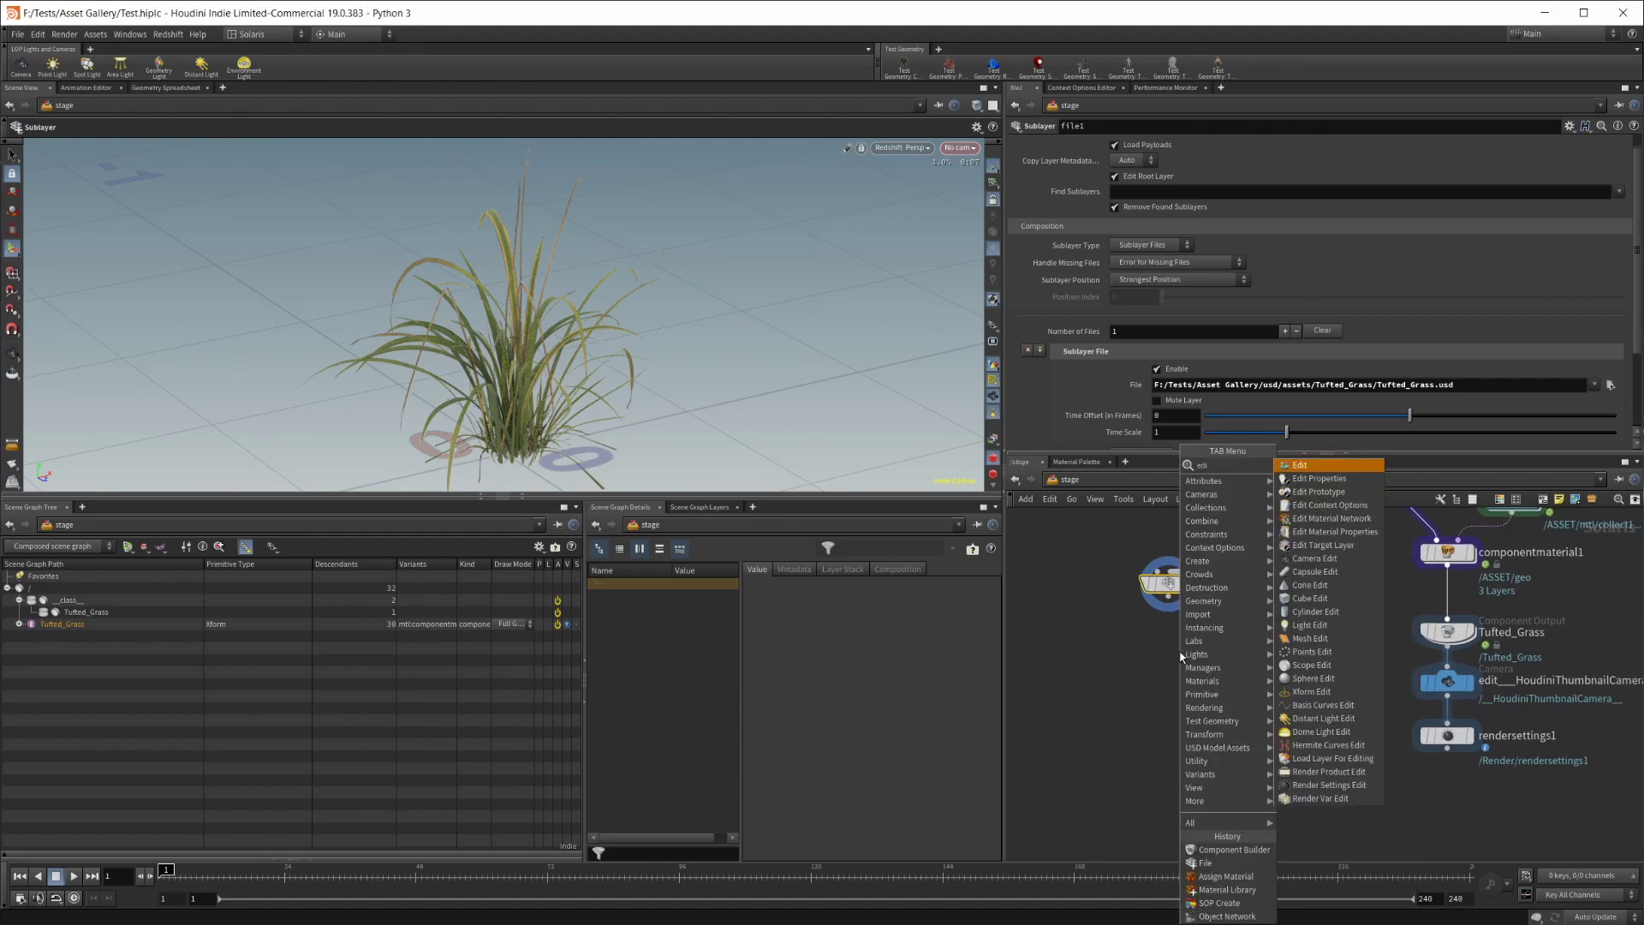
key(Return)
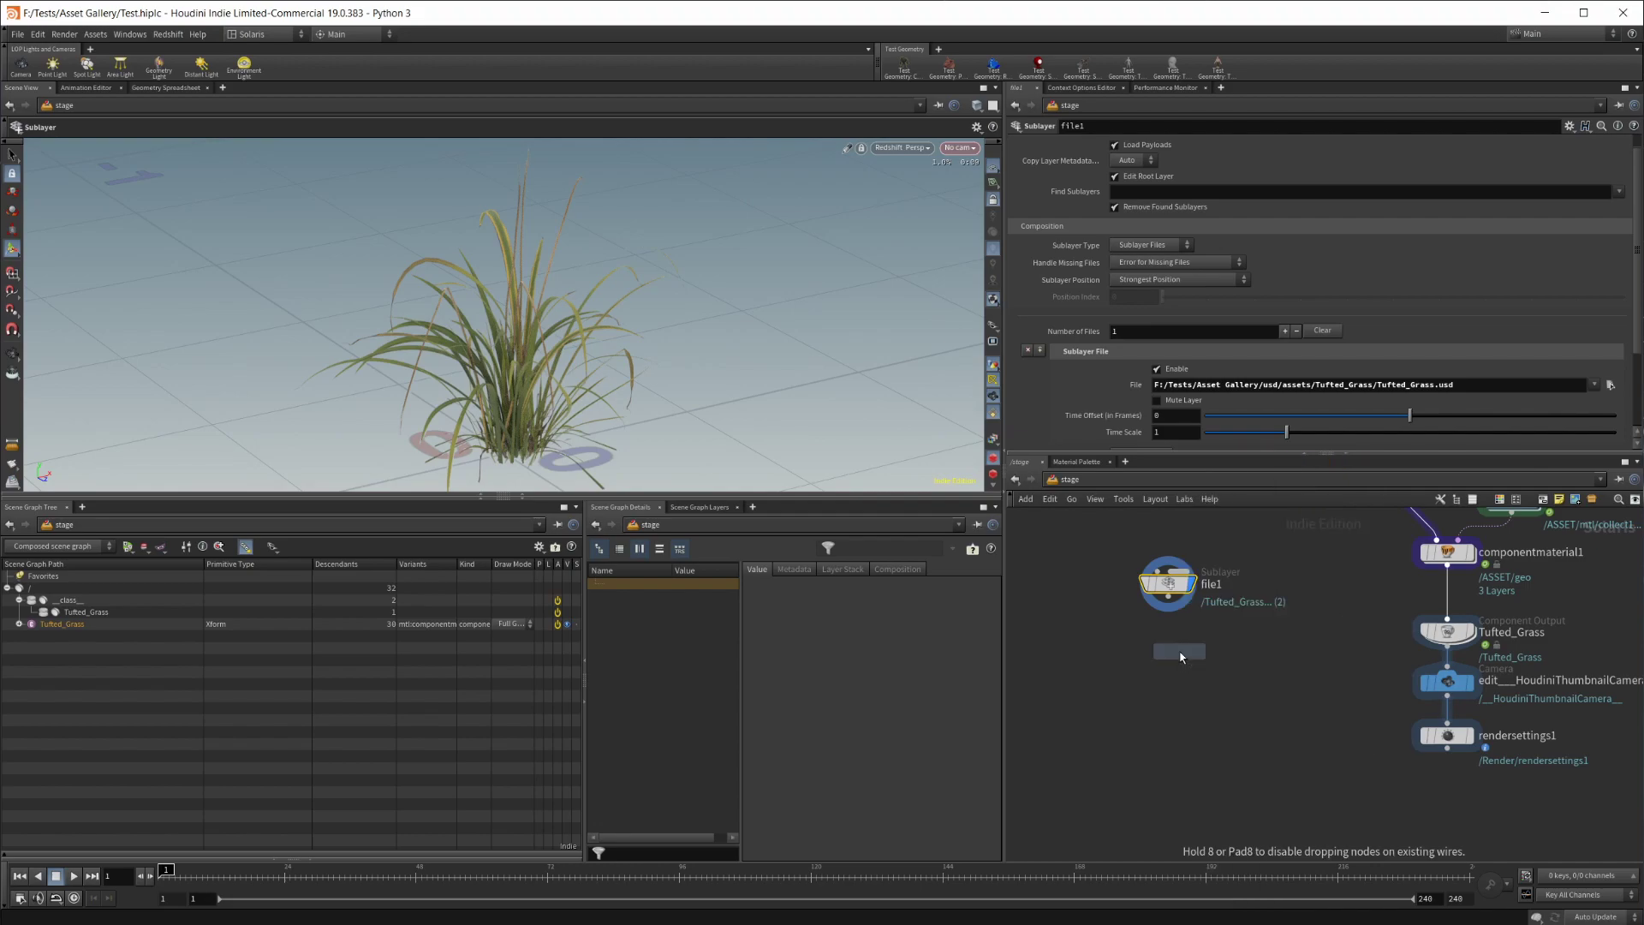
click(1179, 656)
mouse_move(1162, 641)
mouse_down()
mouse_move(1167, 610)
mouse_move(1173, 658)
mouse_up()
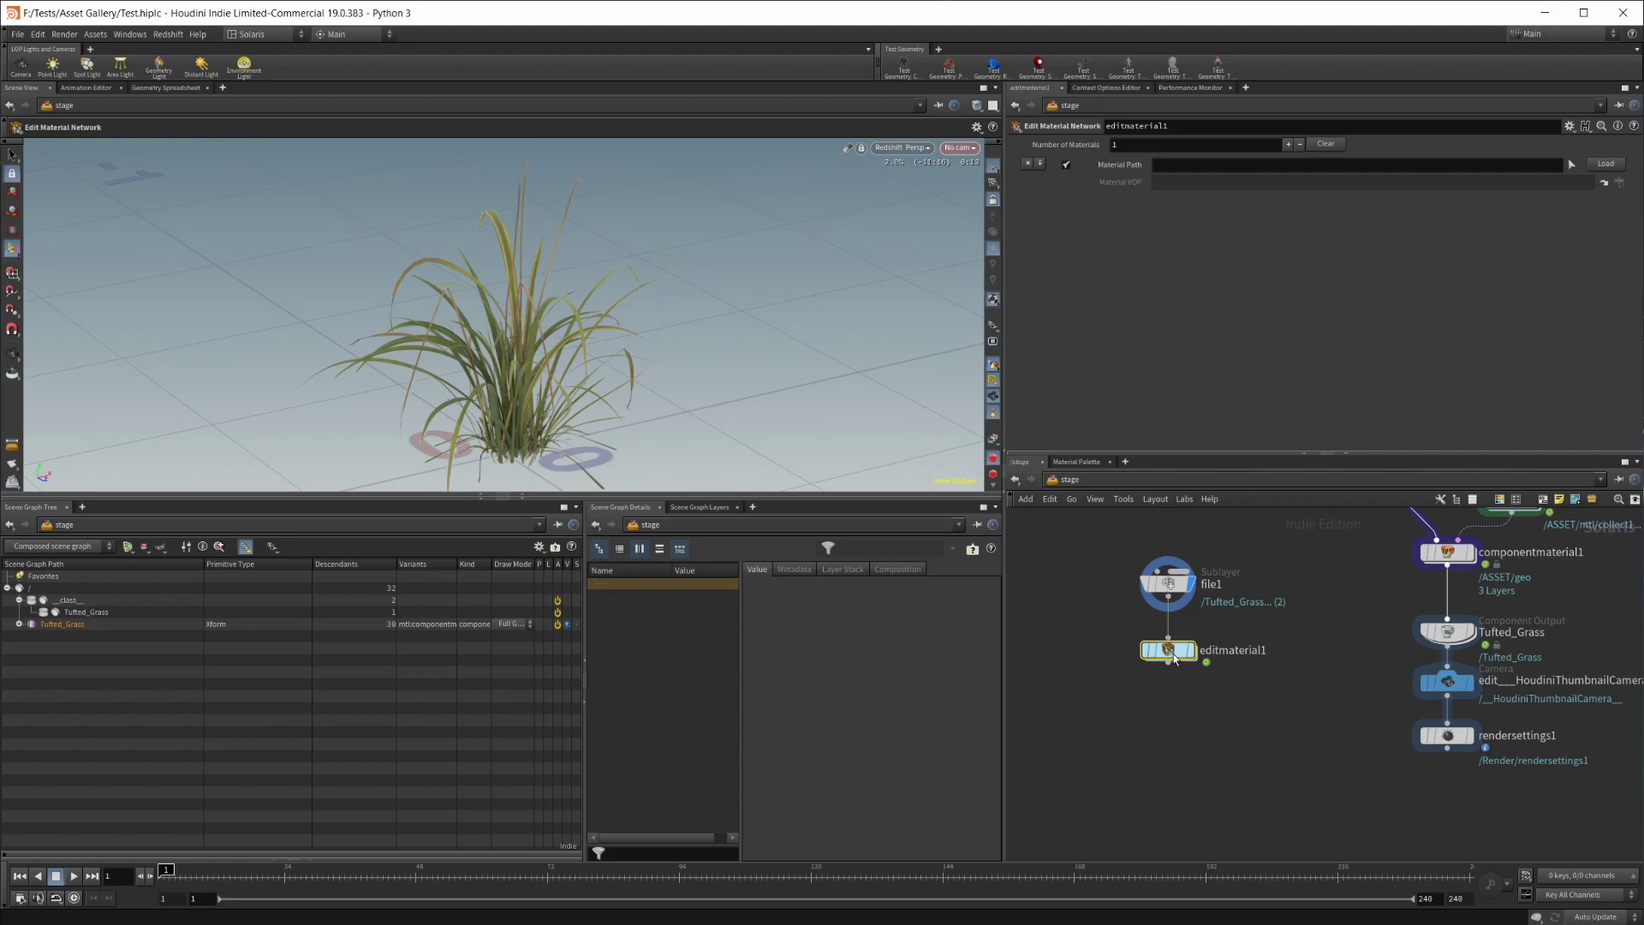
click(1196, 625)
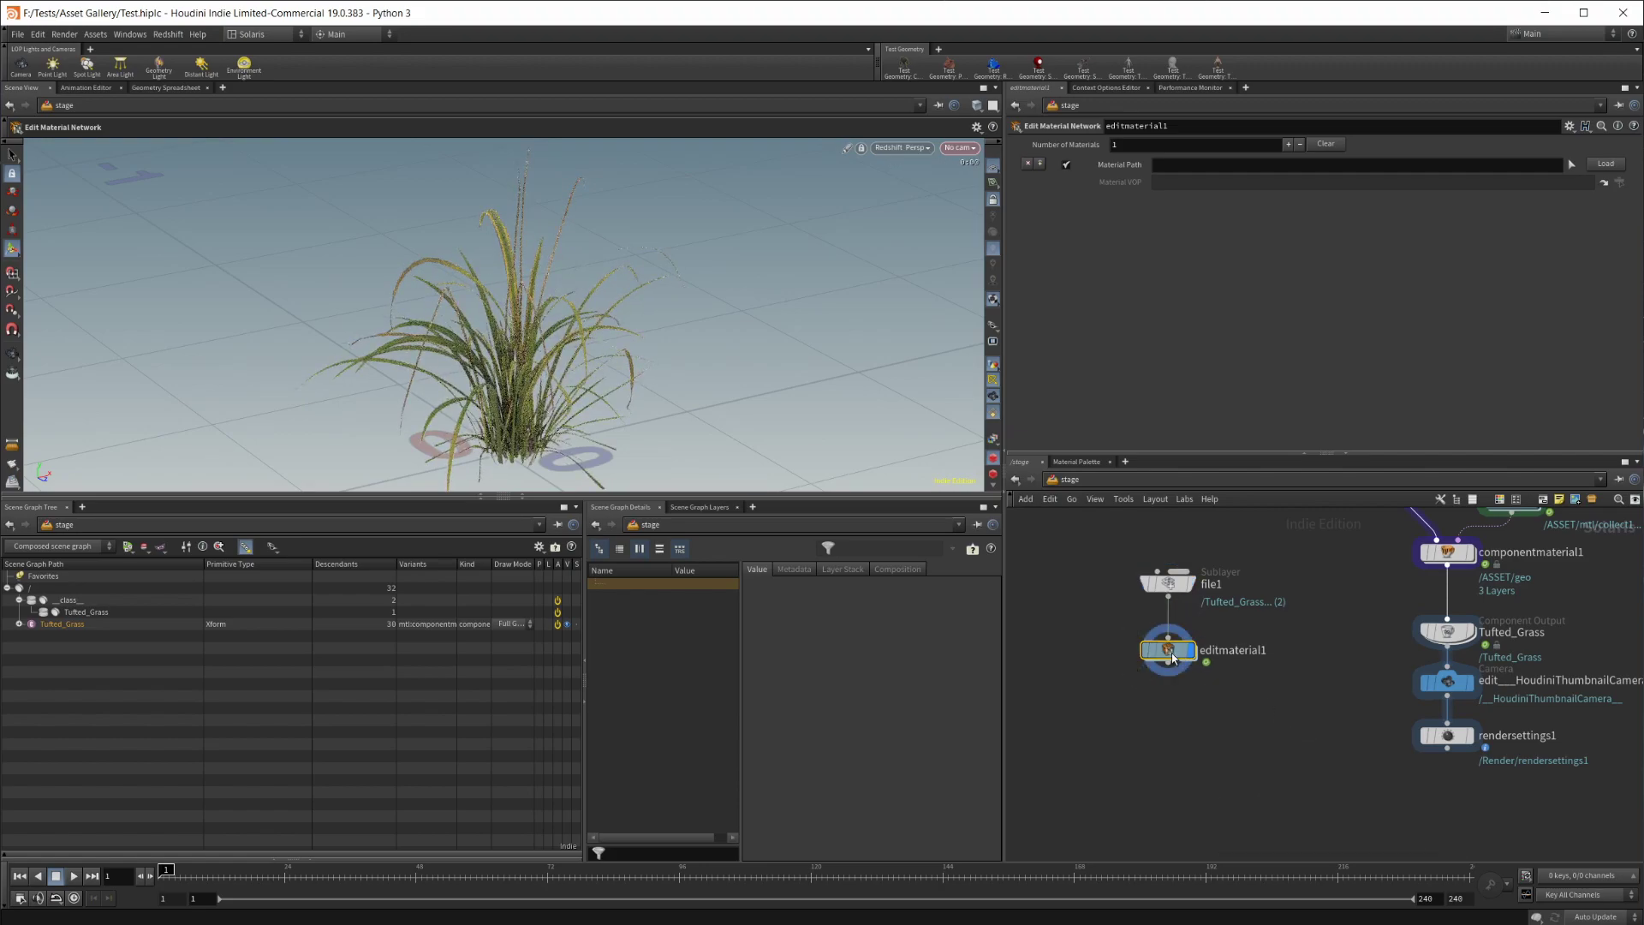
double_click(1170, 650)
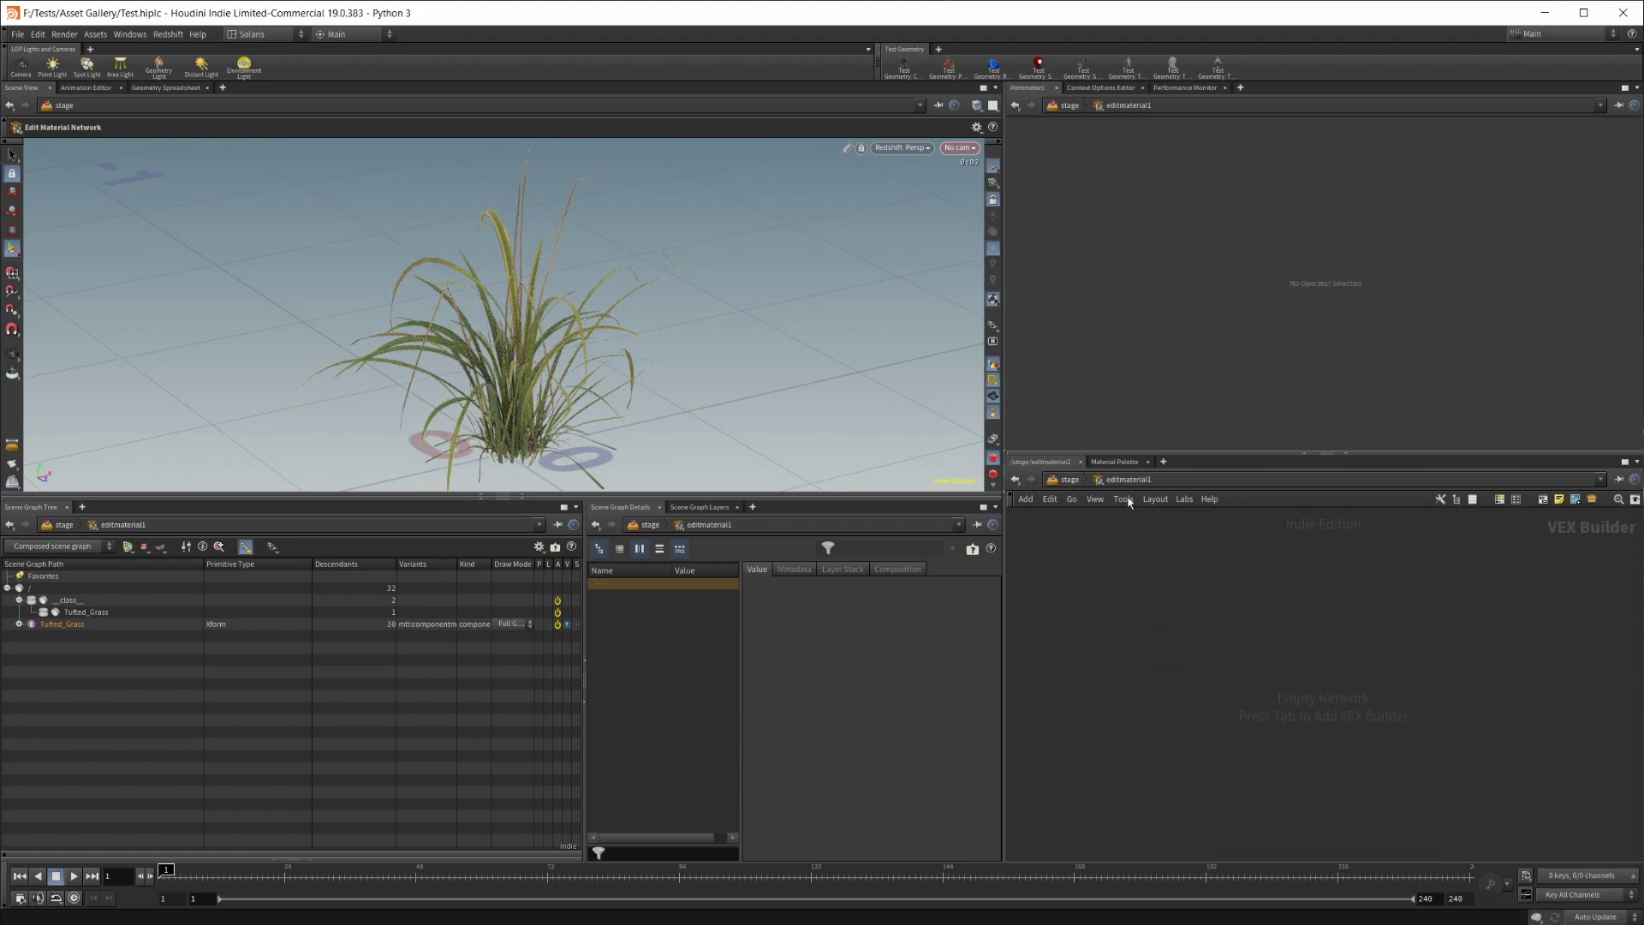
click(1070, 480)
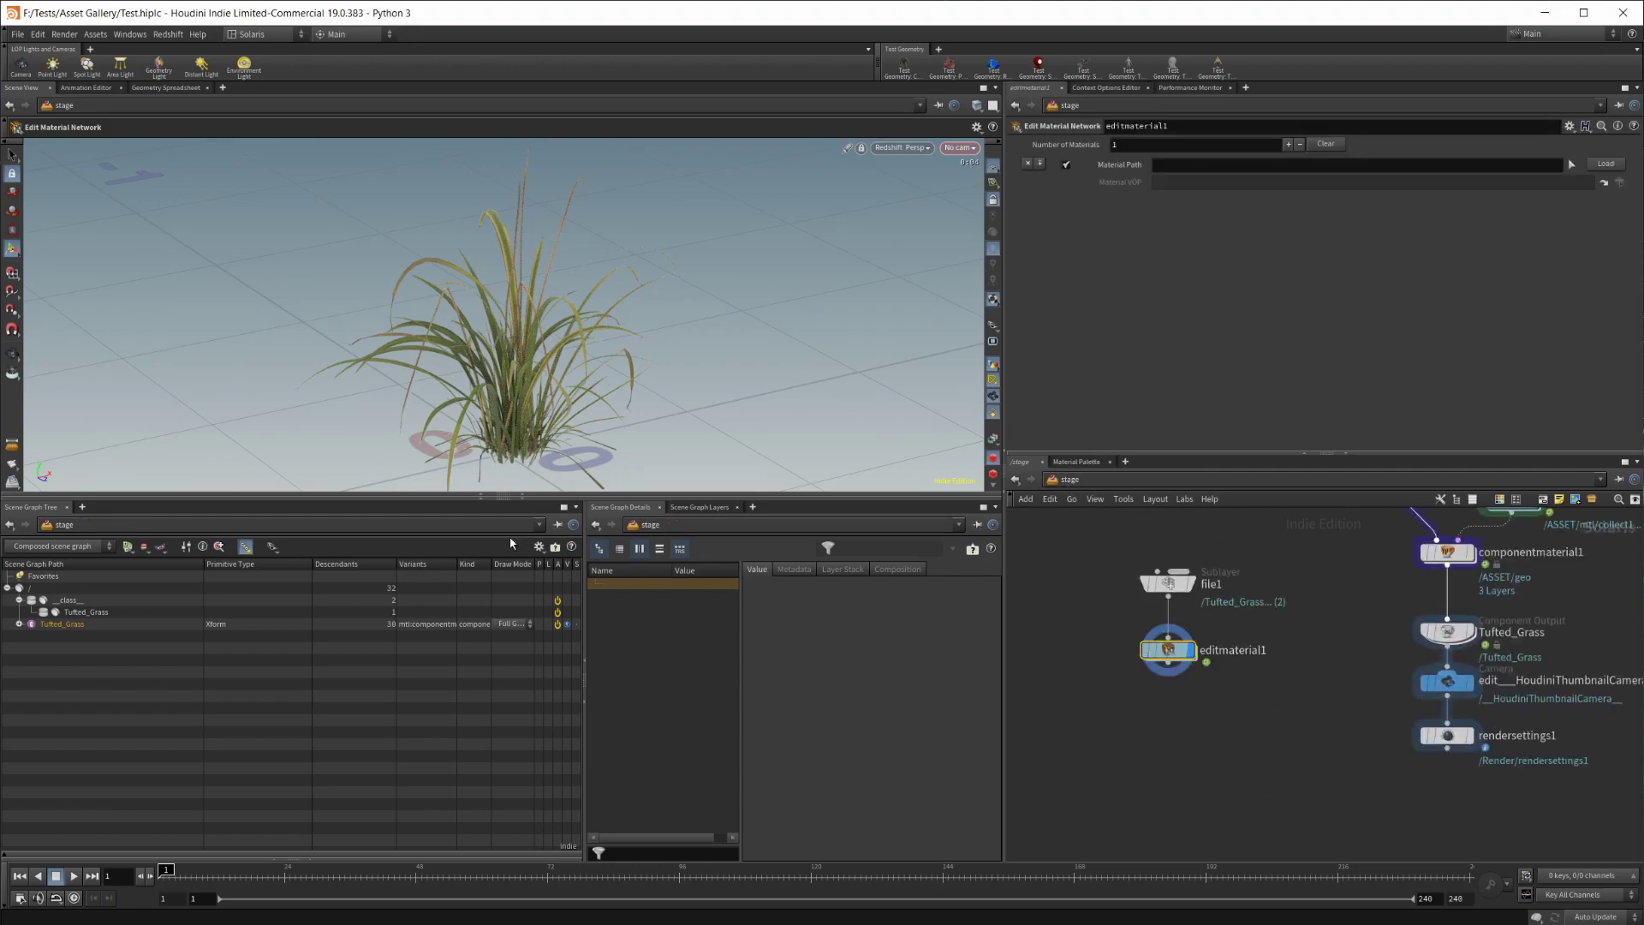
Set the Edit Material Network's material path to /Tufted_Grass/mtl/collect1 and load that material for editing
click(19, 624)
click(31, 648)
click(74, 661)
drag(1249, 174, 1250, 166)
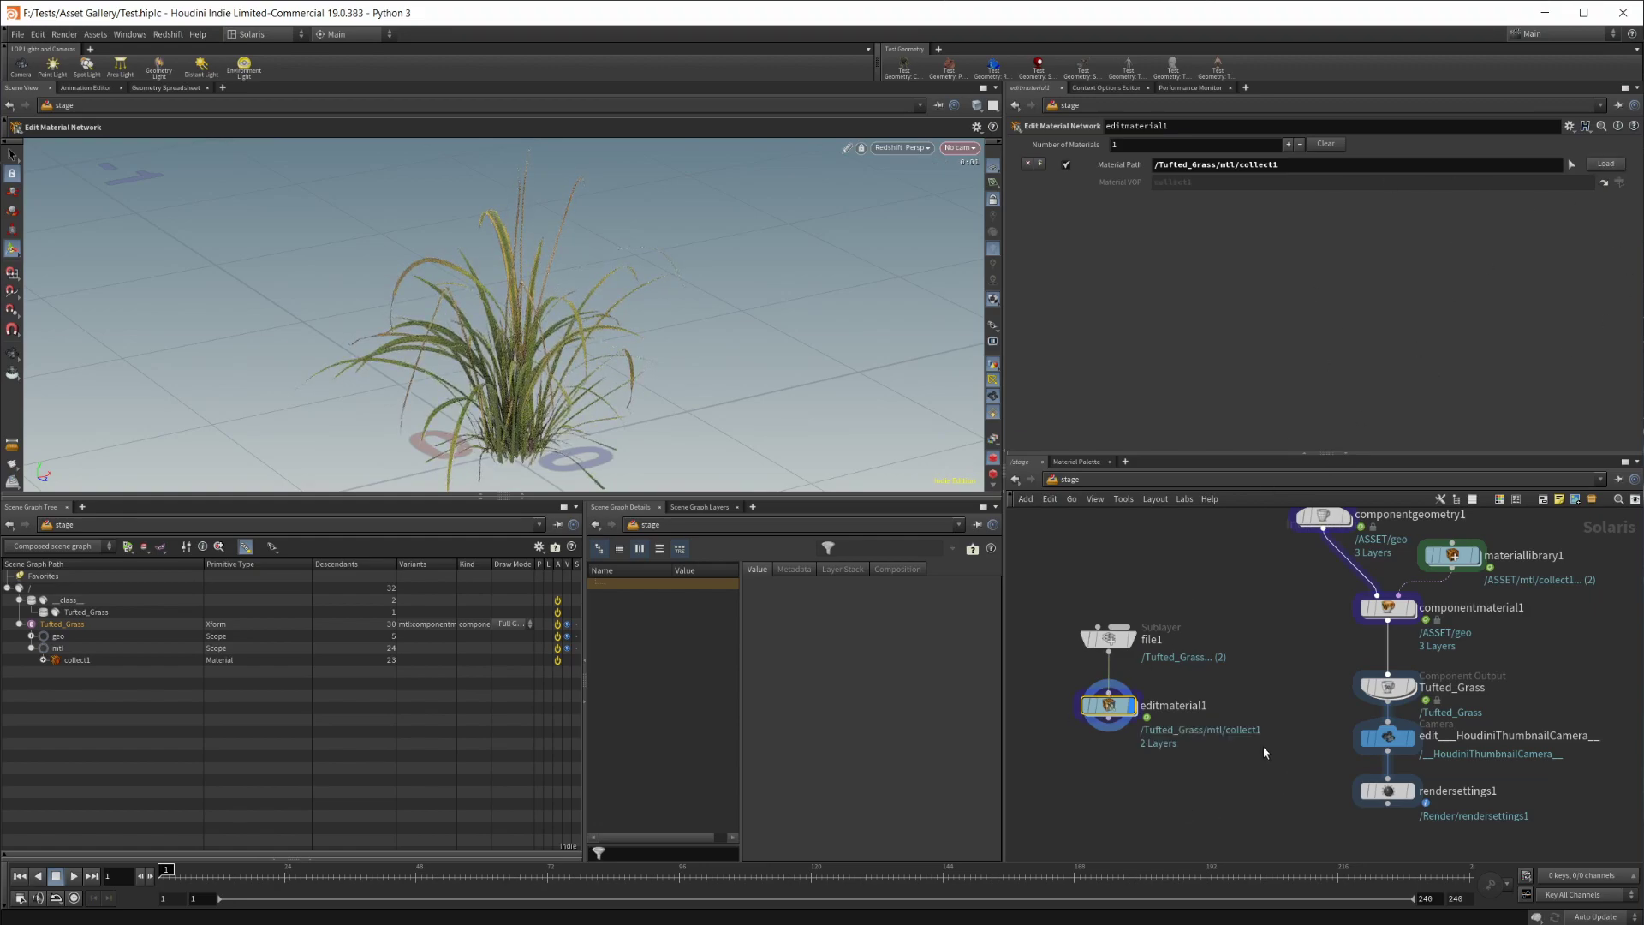
Inside the editmaterial1 network, enable the Saturation Scale override on RSColorCorrection1 and set it to 4
double_click(1109, 705)
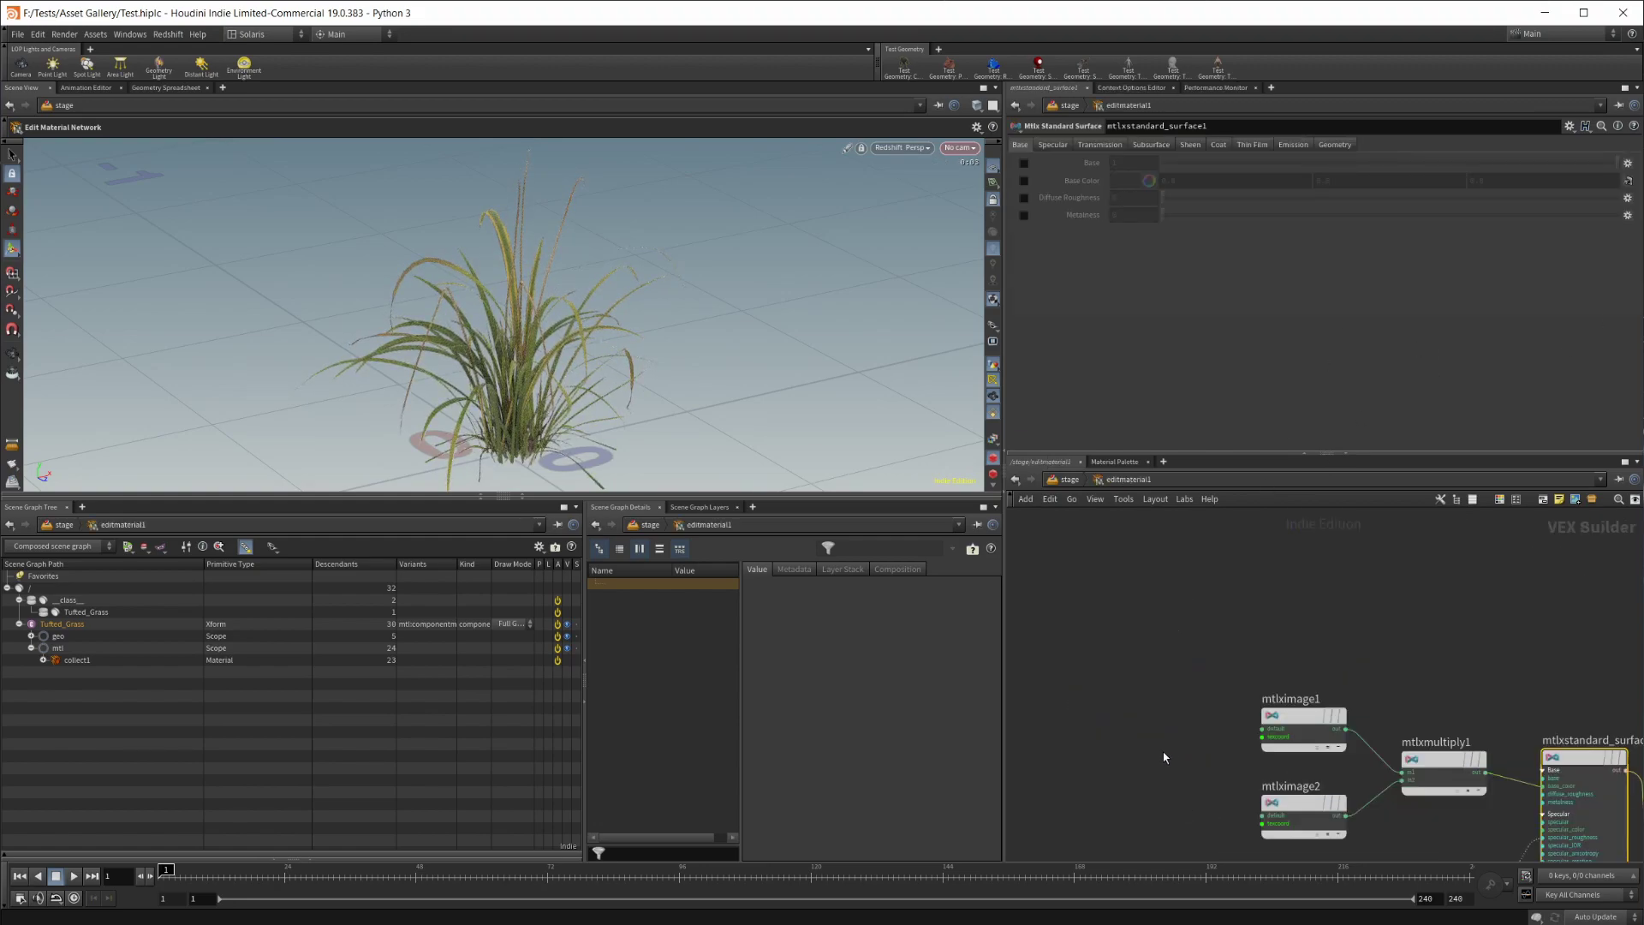
middle_drag(1179, 519, 1181, 599)
scroll(1284, 665, down, 7)
middle_drag(1421, 652, 1401, 498)
scroll(1443, 721, up, 3)
scroll(1258, 734, up, 4)
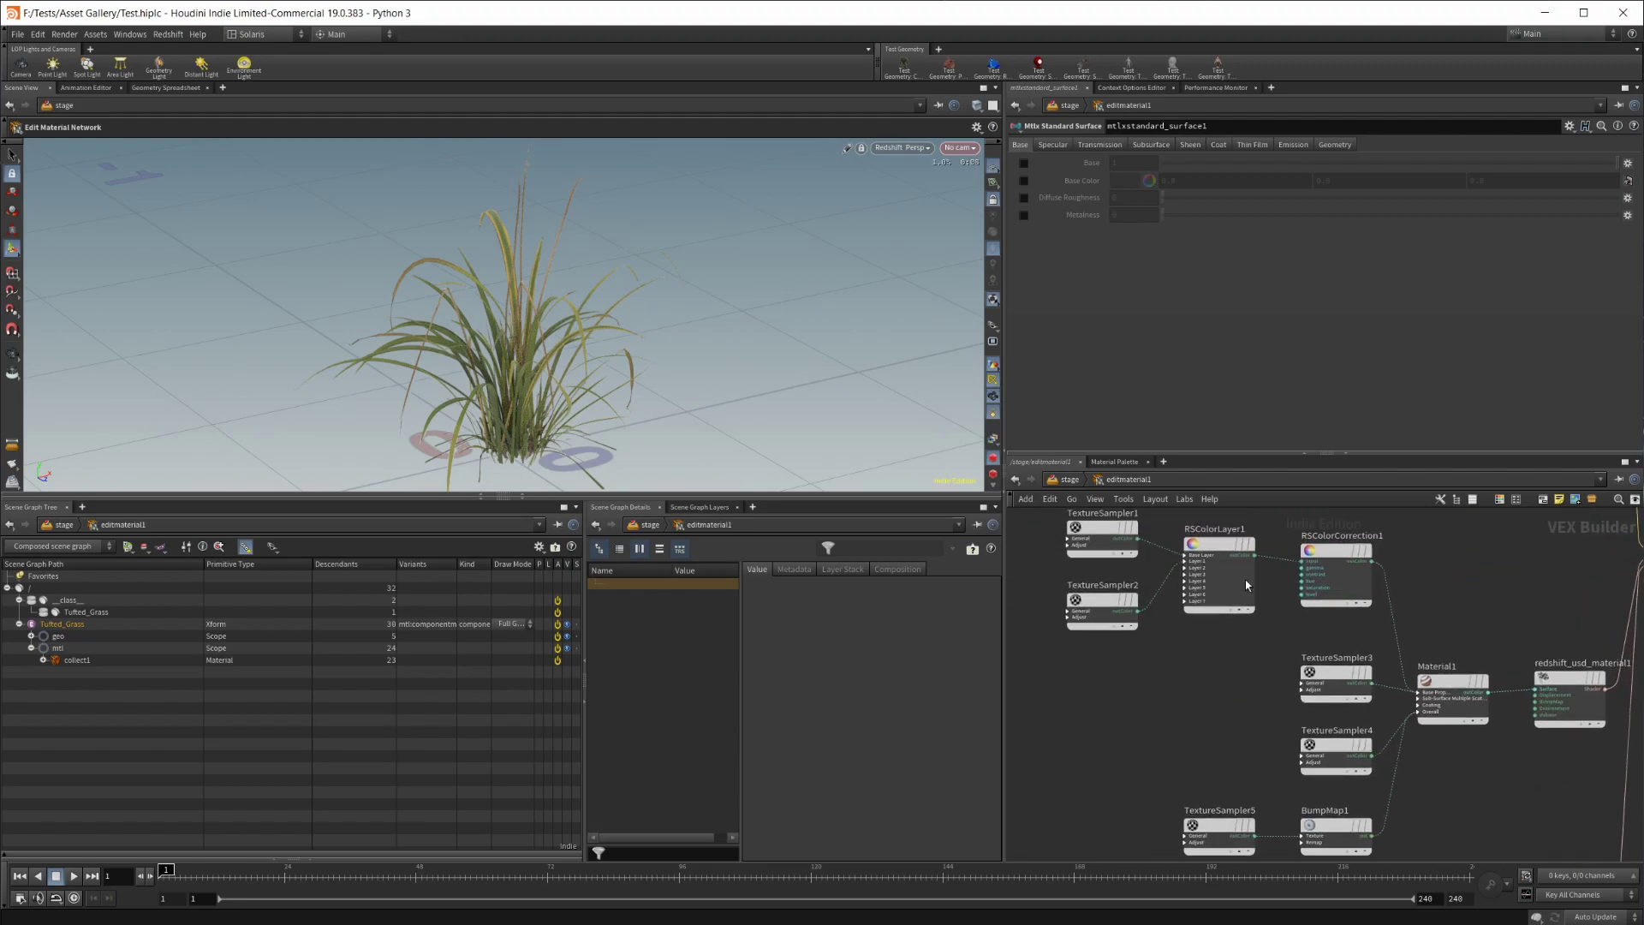
click(1329, 553)
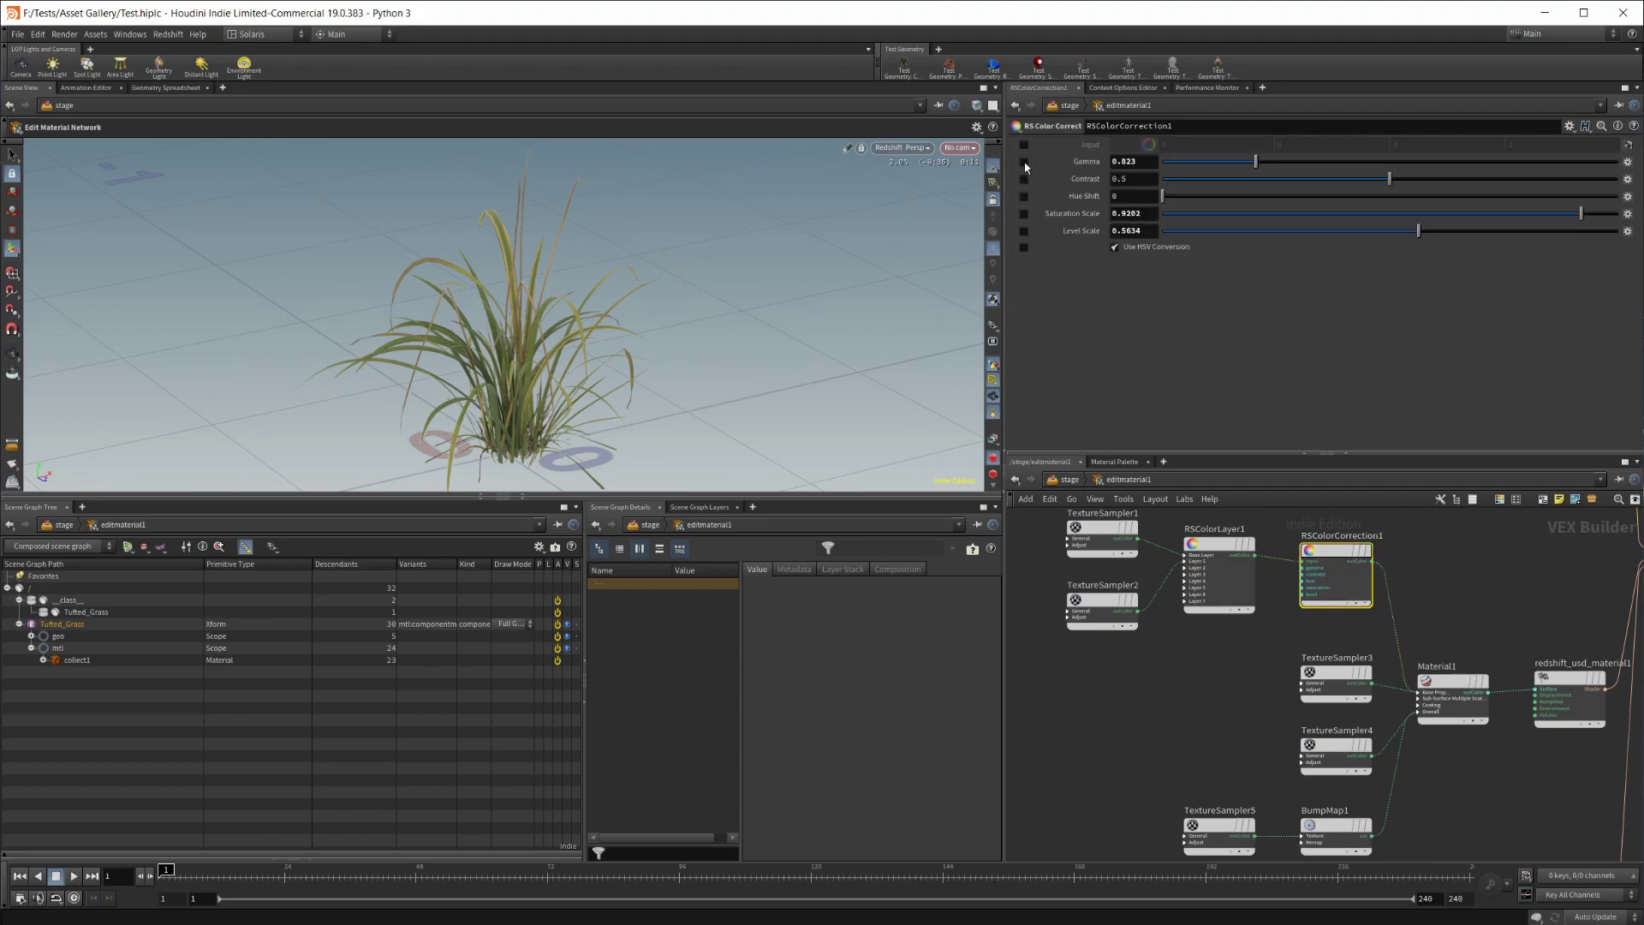
click(1023, 214)
text(4)
key(Return)
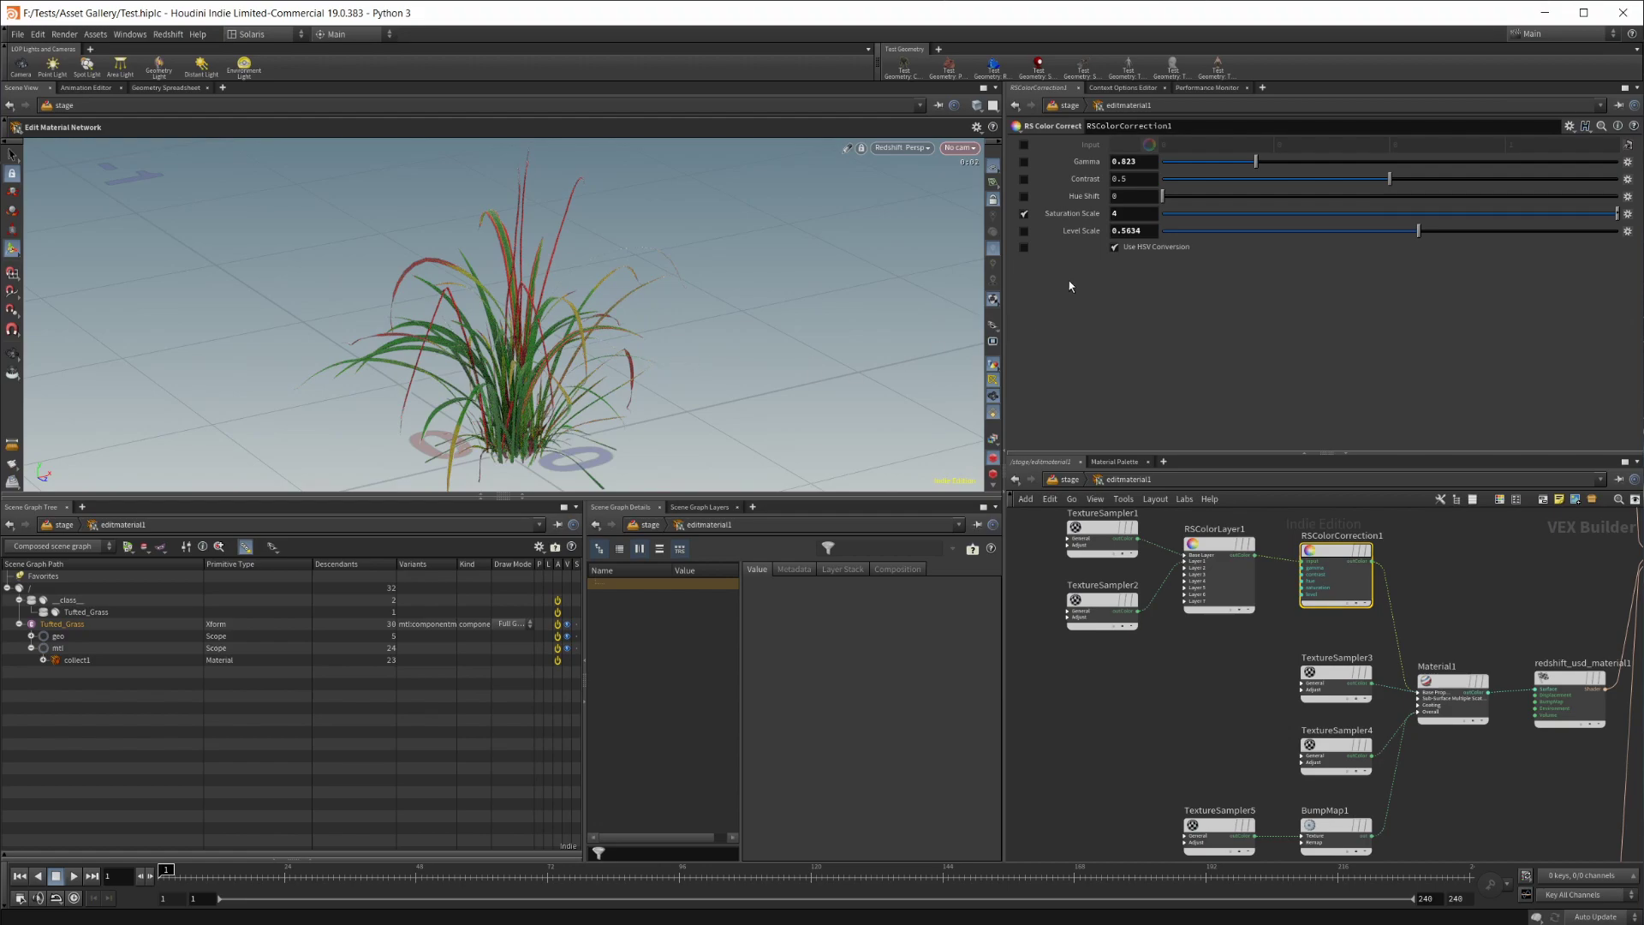
Toggle the Saturation Scale override on RSColorCorrection1 to compare the grass colours, leaving the override disabled
click(1023, 213)
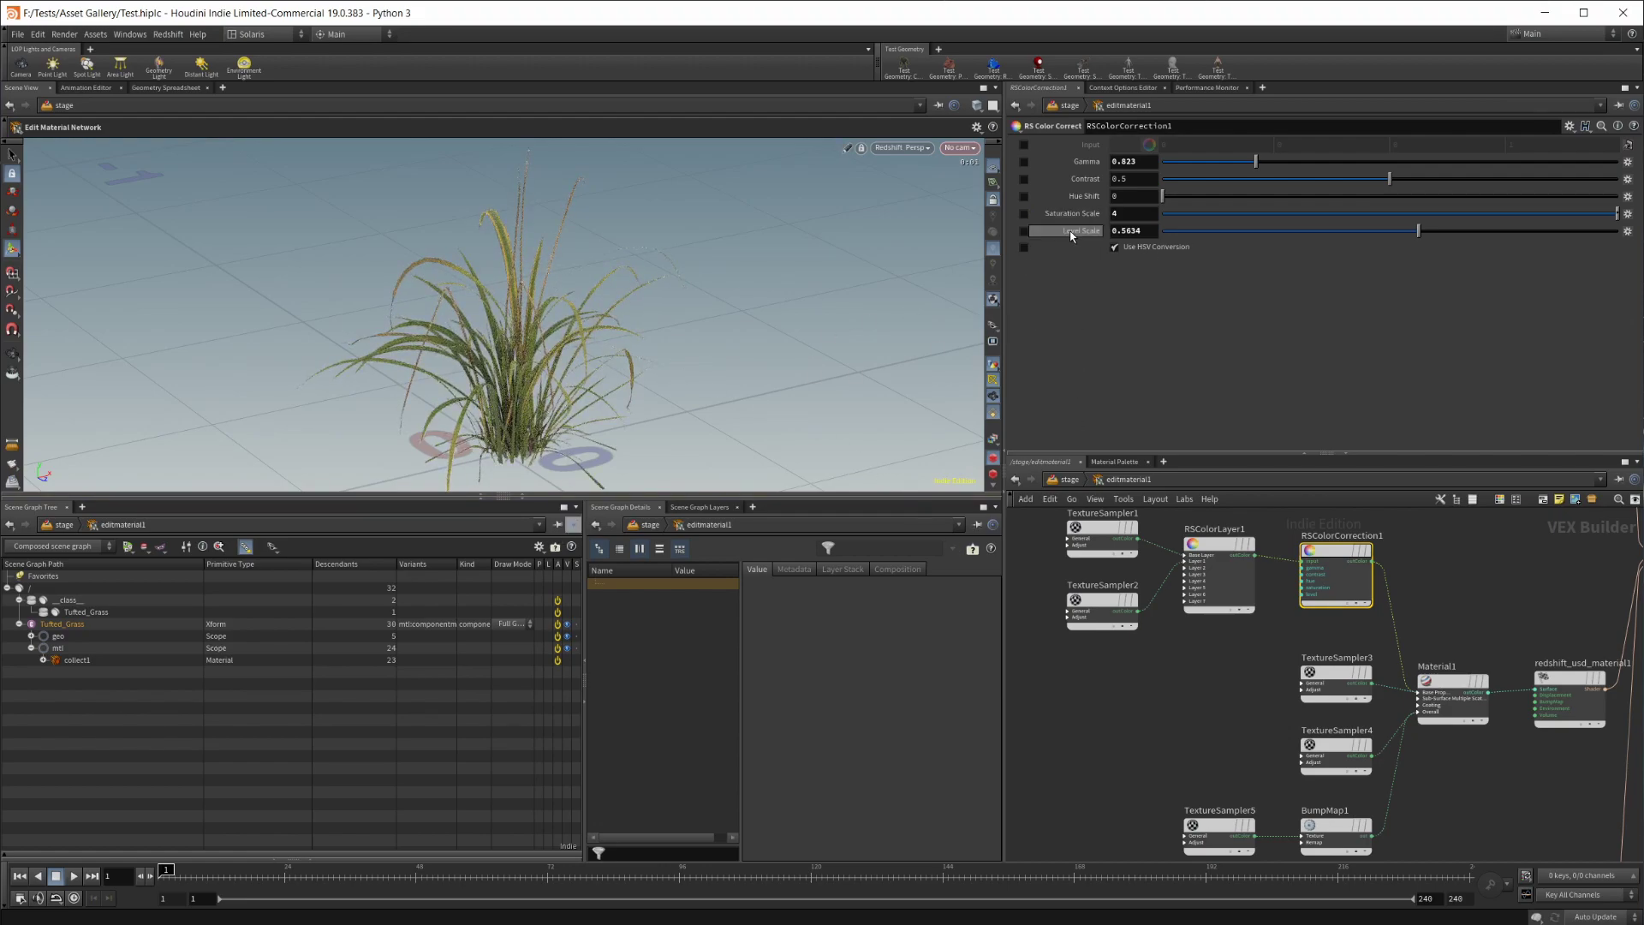
click(1024, 214)
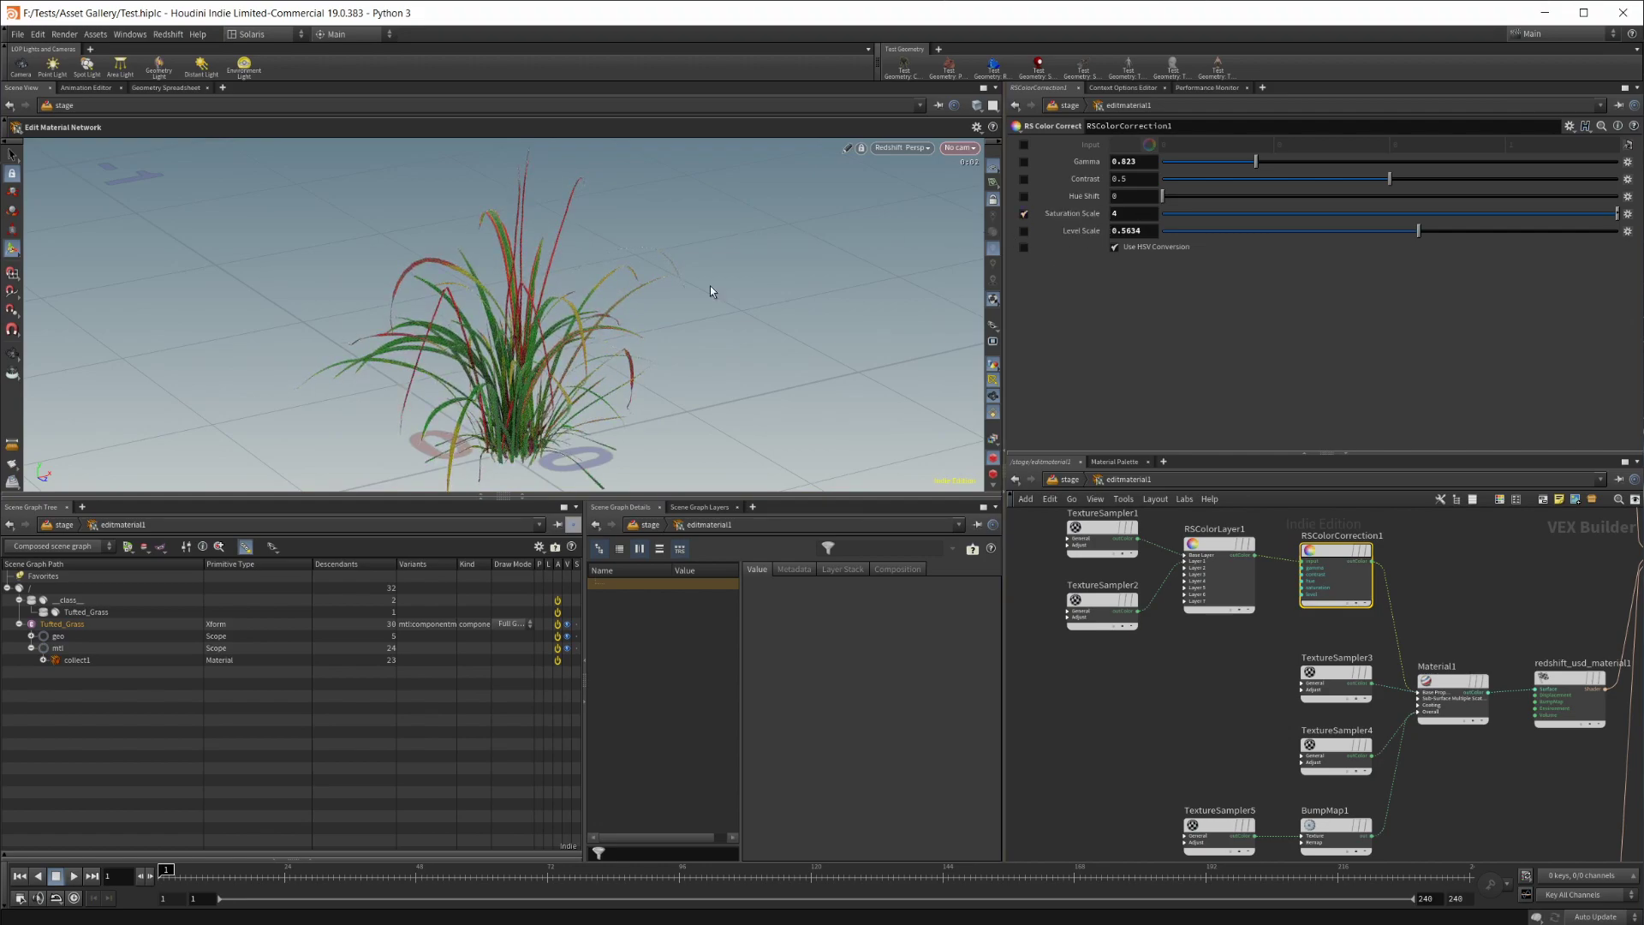
alt+drag(759, 343, 719, 347)
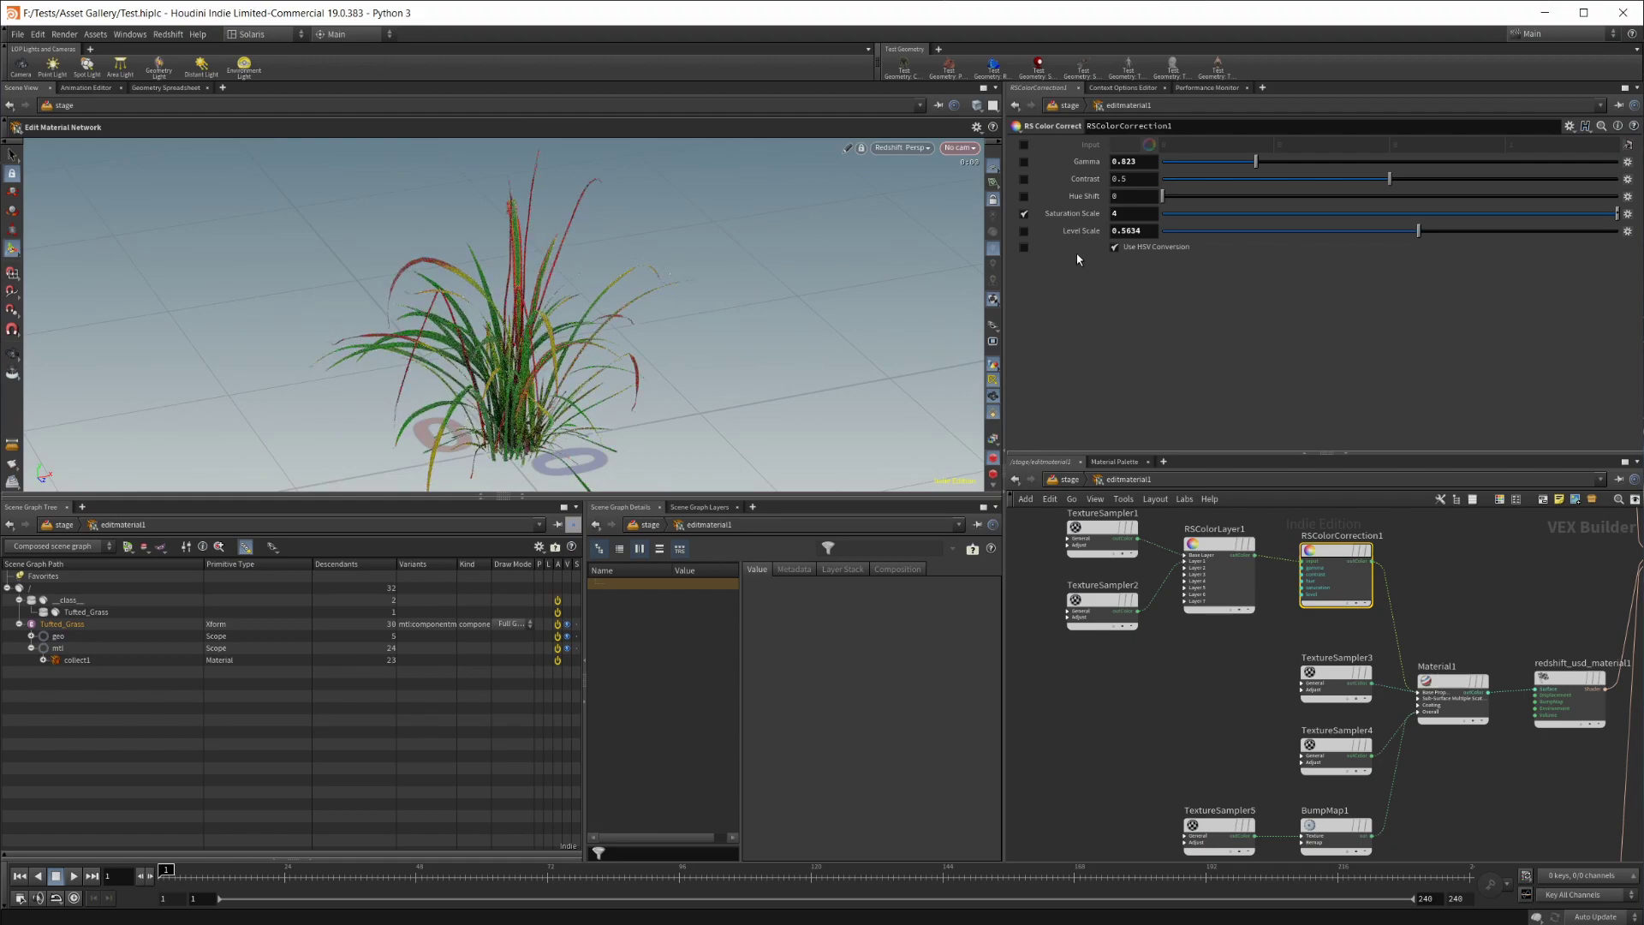
click(1023, 213)
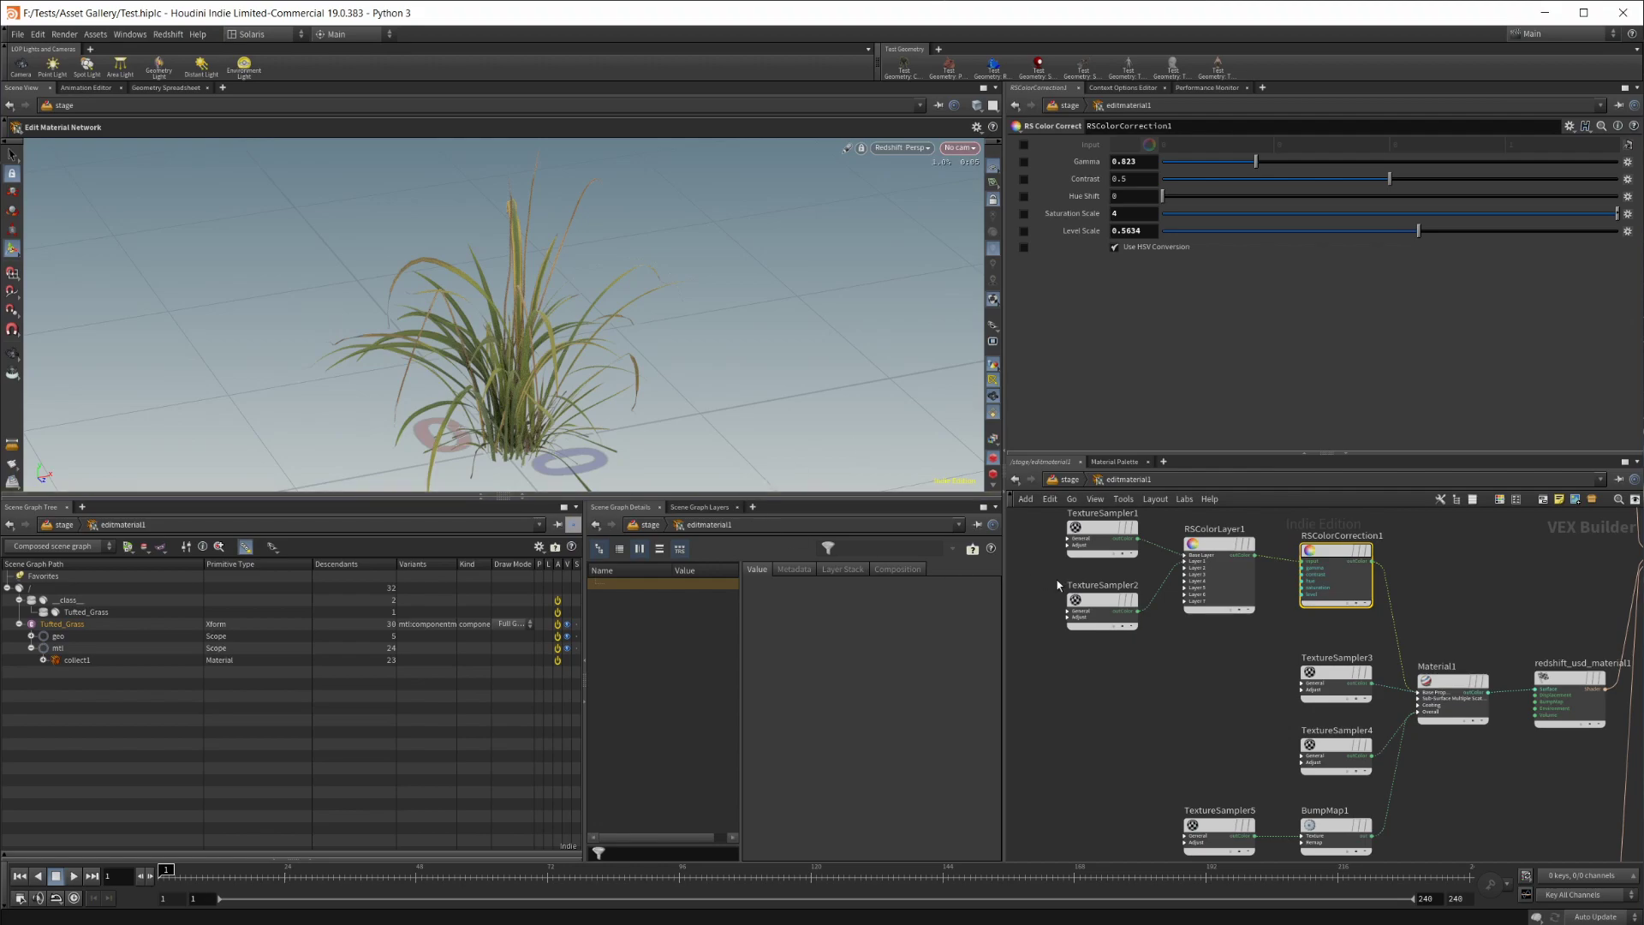
alt+middle_drag(528, 432, 527, 398)
key(Return)
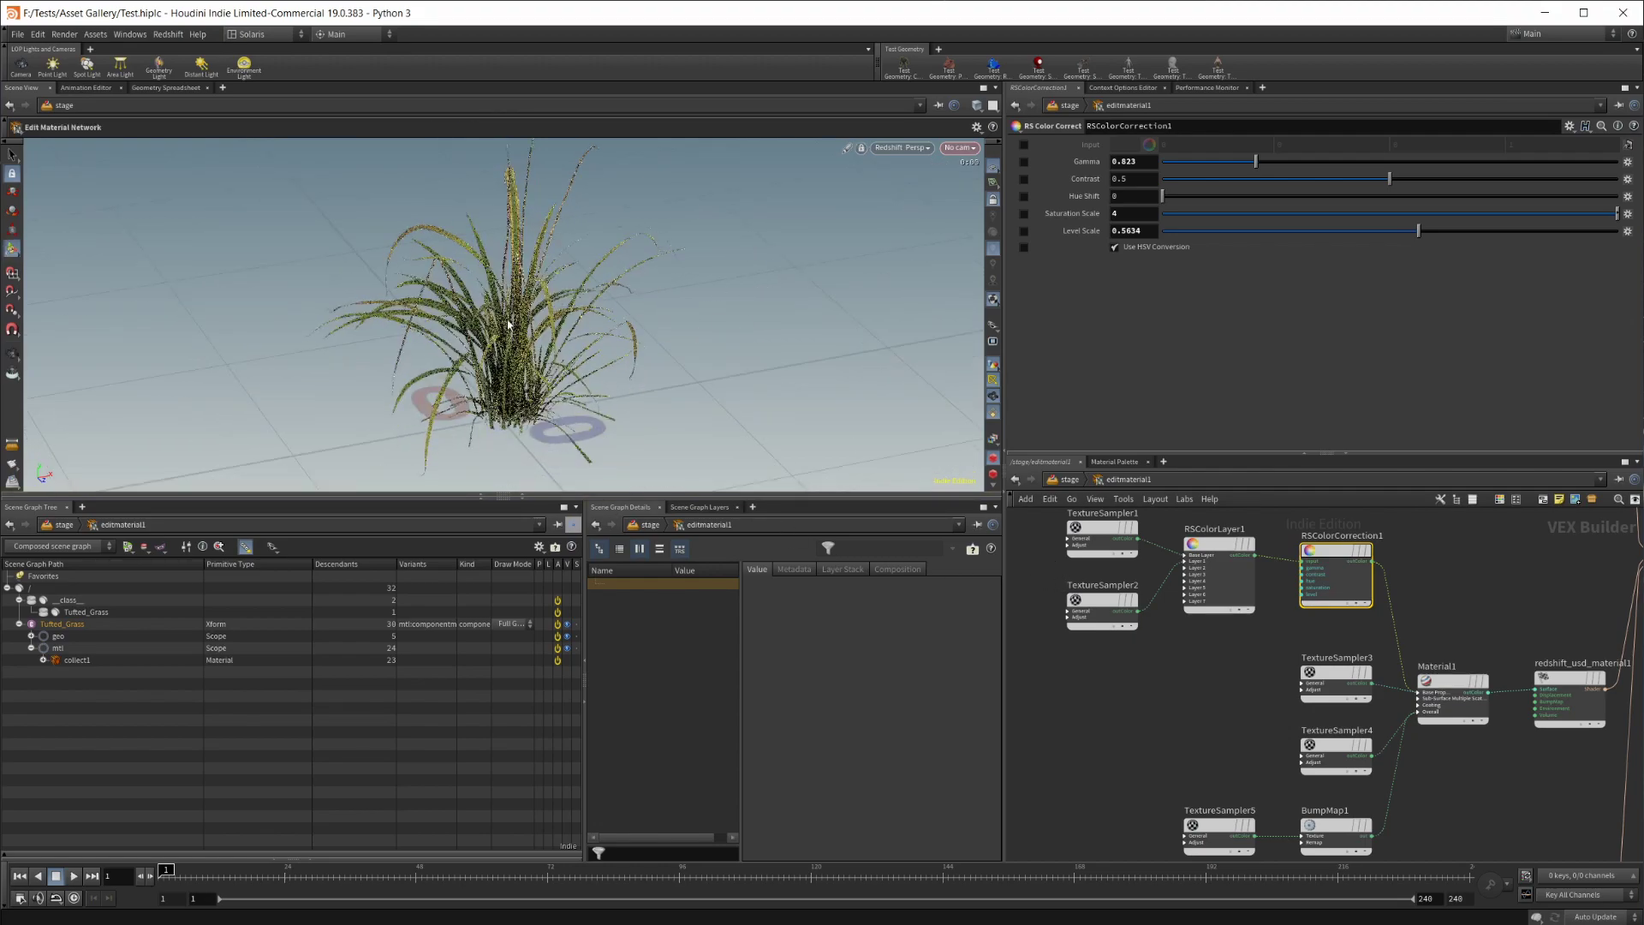
Reset the Saturation Scale on RSColorCorrection1 to 1
right_click(1050, 213)
mouse_move(1091, 233)
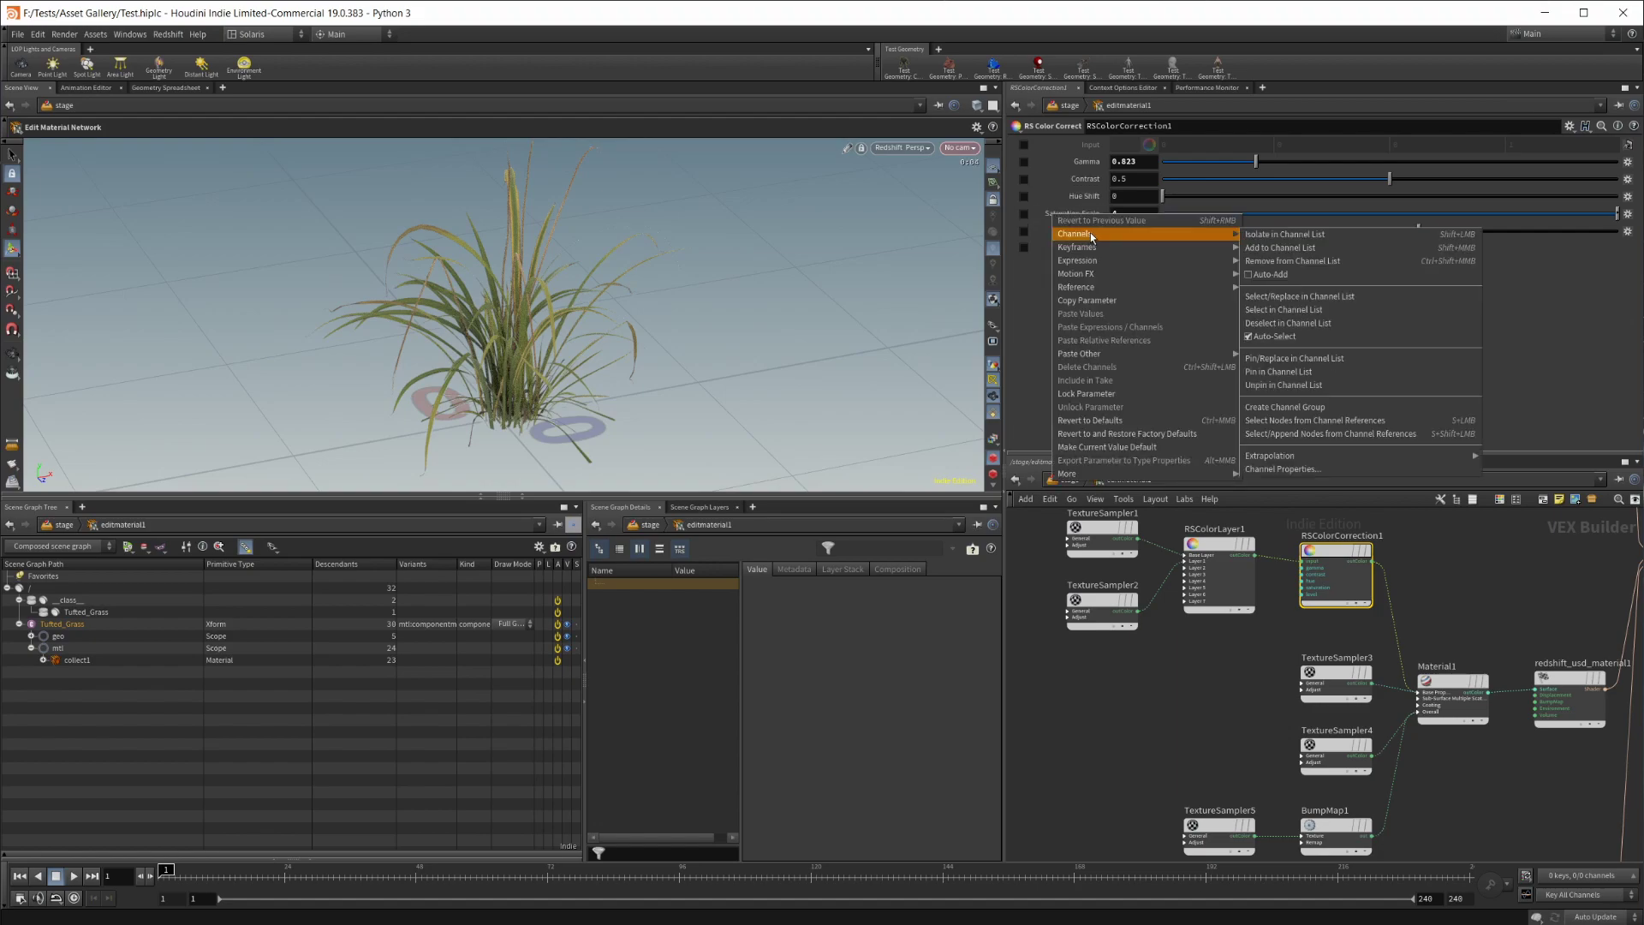
click(1028, 345)
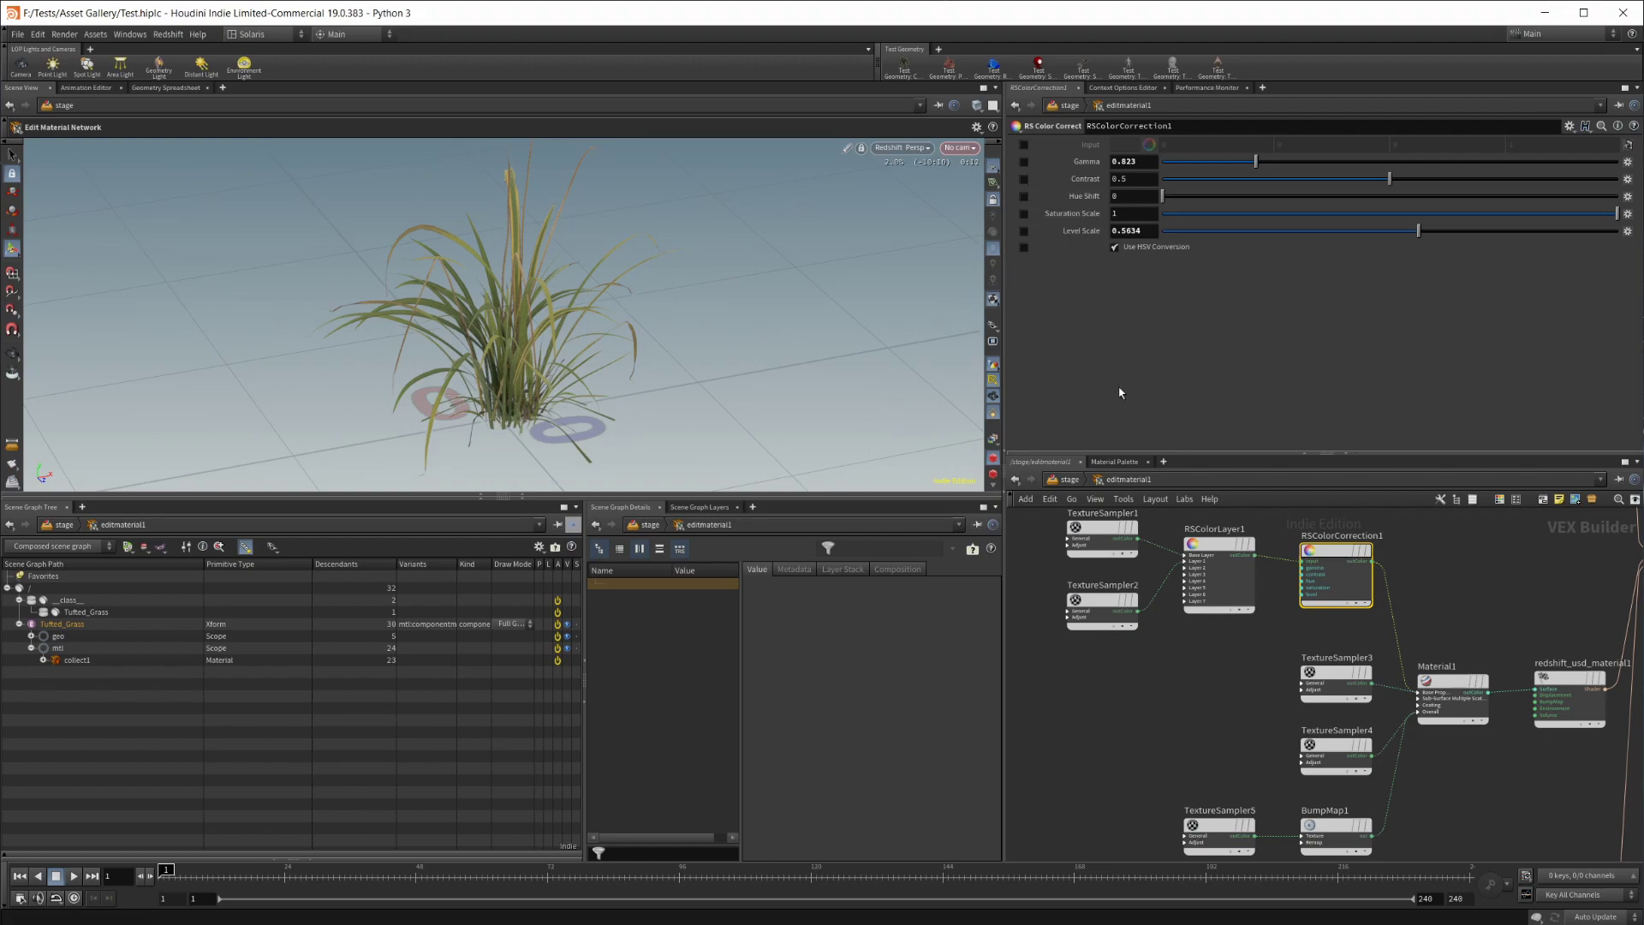
middle_drag(1229, 664, 1192, 715)
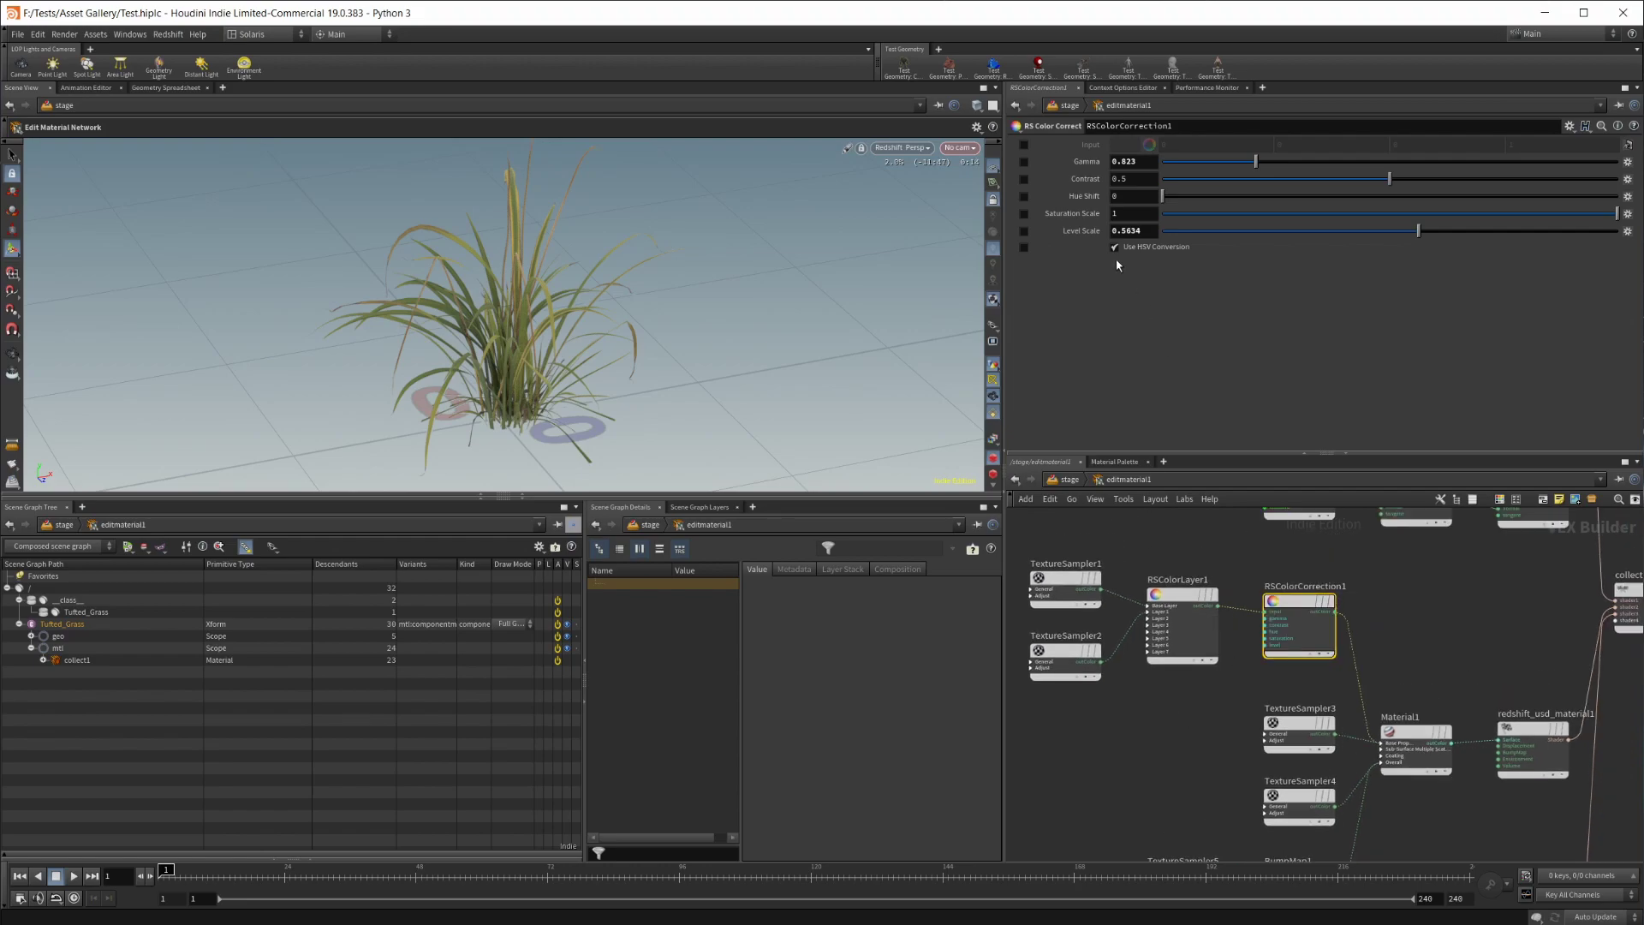
Enable the Saturation Scale override on RSColorCorrection1 and set it to 1.3
click(1024, 214)
click(1131, 216)
text(.3)
key(Return)
Enable the Level Scale and Gamma overrides on RSColorCorrection1, raising Level Scale to about 0.901 and Gamma to about 2.106
click(1024, 231)
drag(1483, 233, 1571, 231)
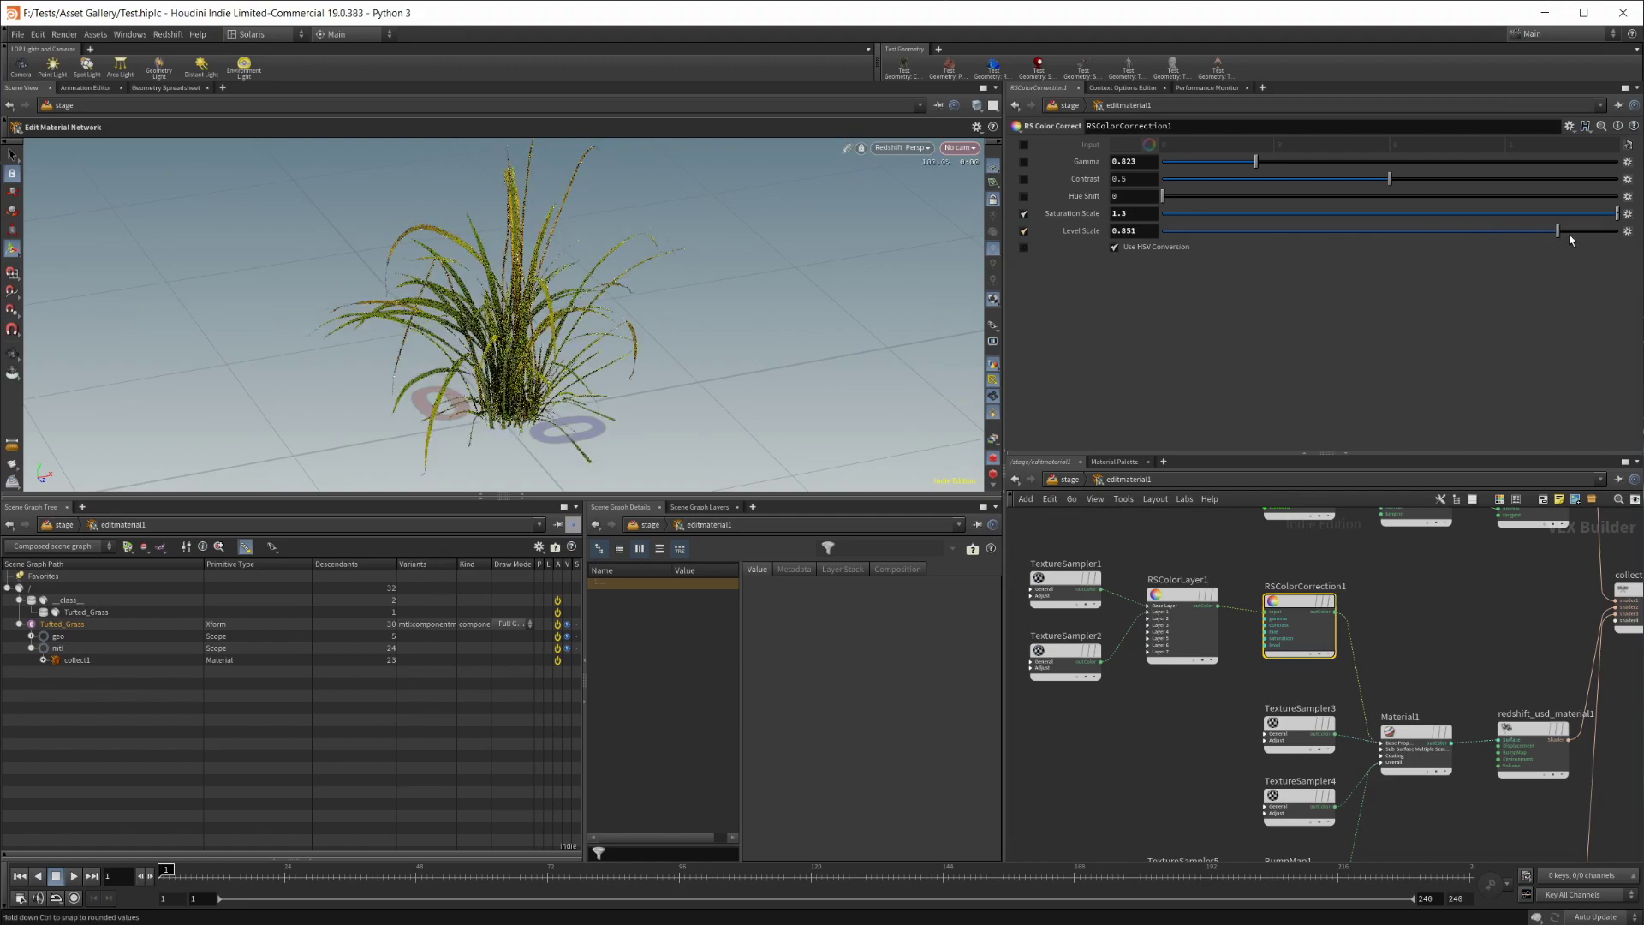
click(1024, 162)
drag(1255, 162, 1401, 162)
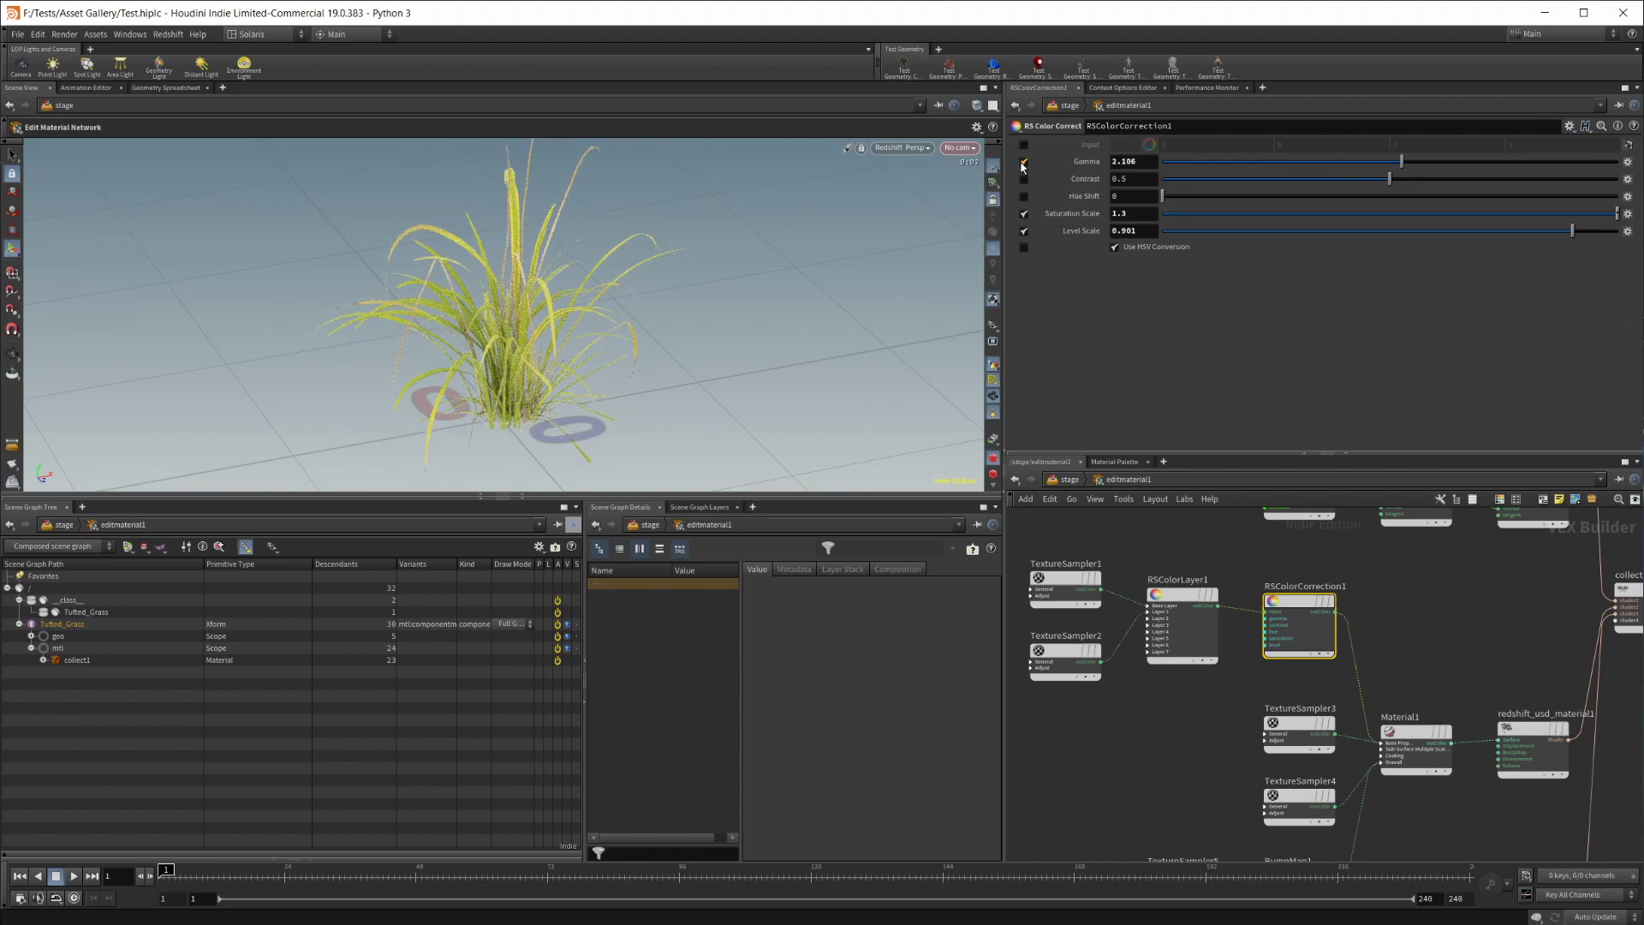
Disable the Gamma, Saturation Scale and Level Scale overrides on RSColorCorrection1
click(1023, 163)
click(1024, 213)
click(1025, 230)
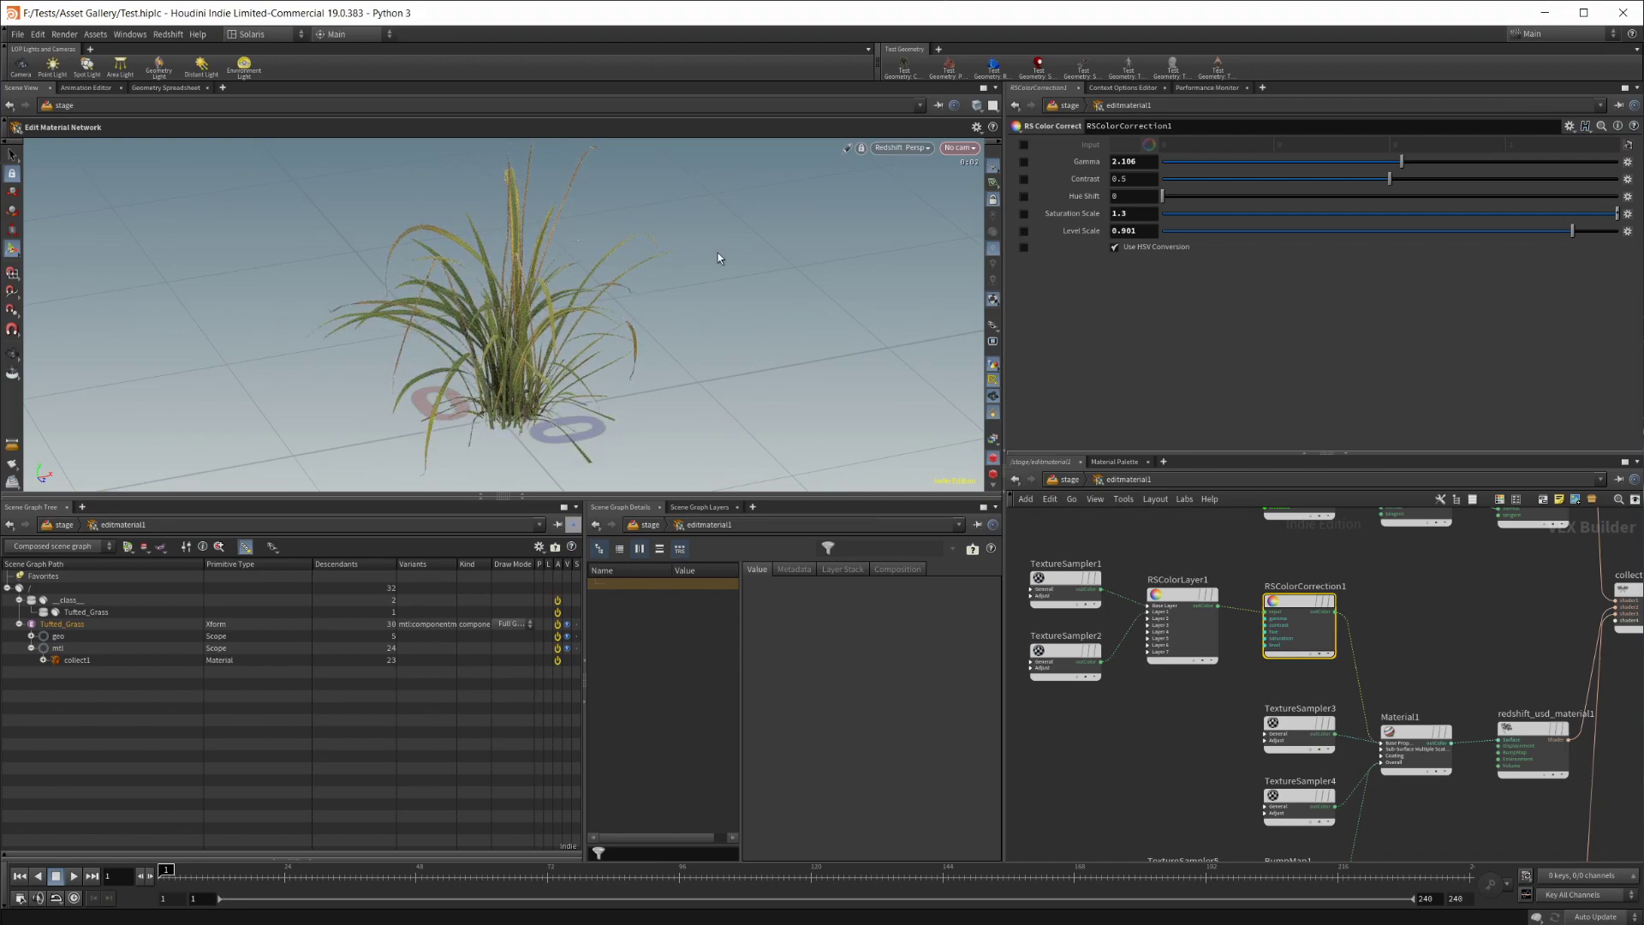
Leave the editmaterial1 network for the stage level and examine the rendered grass from near and far
alt+right_drag(581, 372, 501, 391)
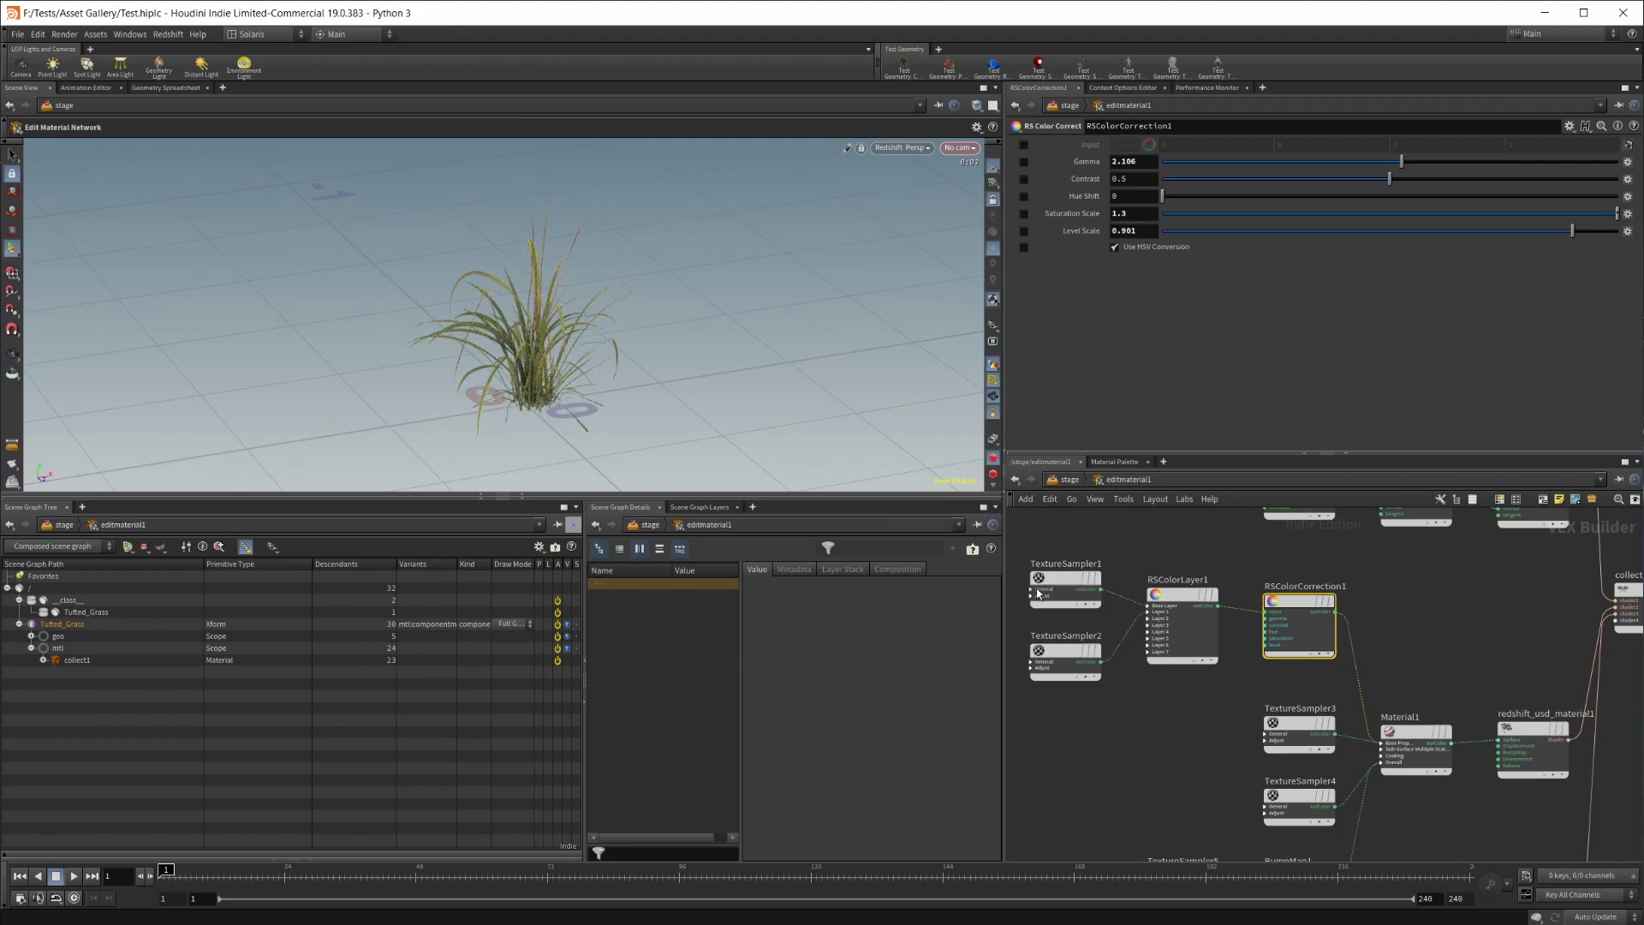
click(1076, 480)
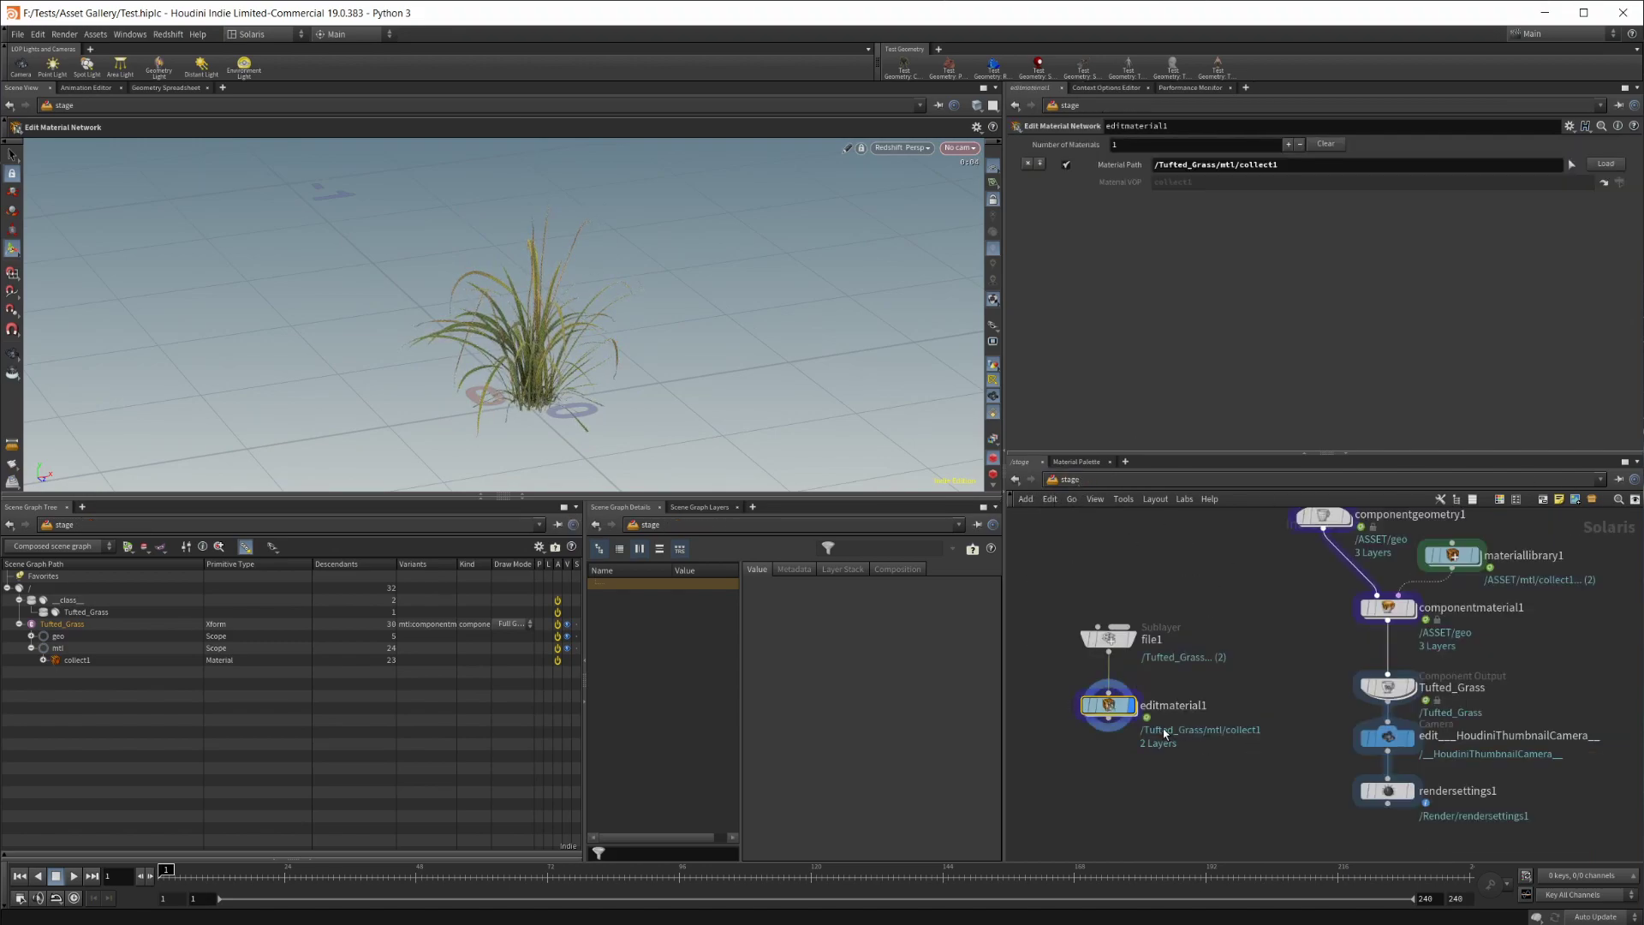
alt+drag(606, 430, 511, 419)
alt+right_drag(511, 418, 866, 321)
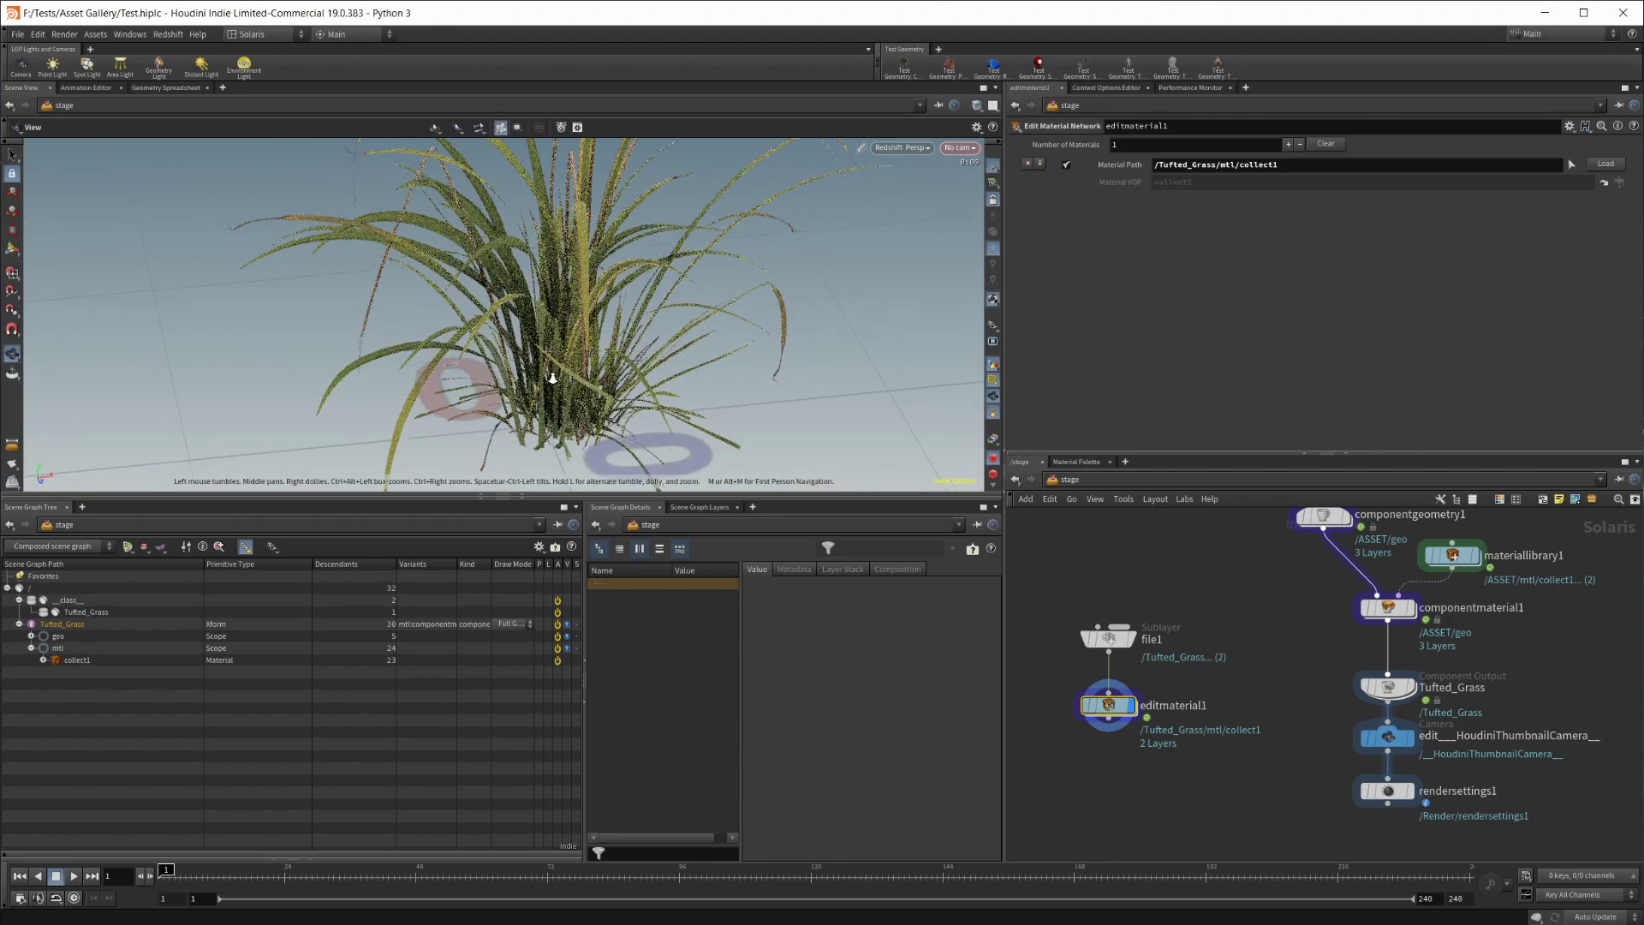
scroll(637, 383, down, 2)
mouse_move(637, 383)
alt+middle_down()
mouse_move(654, 379)
mouse_move(613, 383)
alt+middle_up()
scroll(613, 382, down, 2)
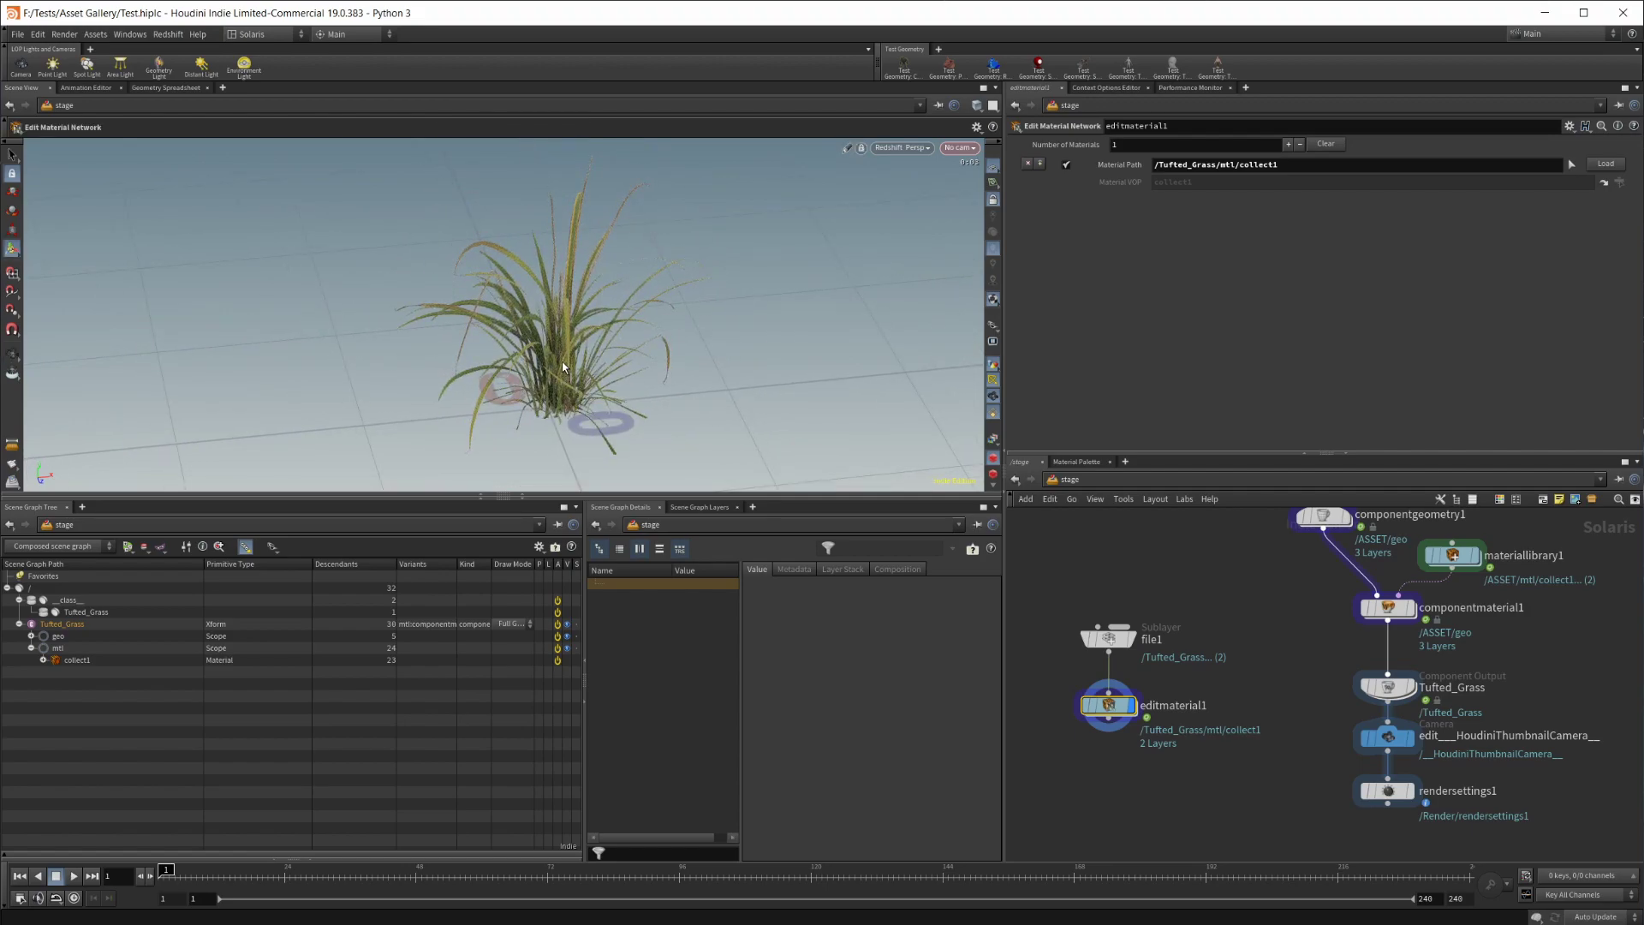
Add a new pane beside Scene Graph Layers and set it to show the Solaris Layout Asset Gallery
click(752, 506)
click(774, 521)
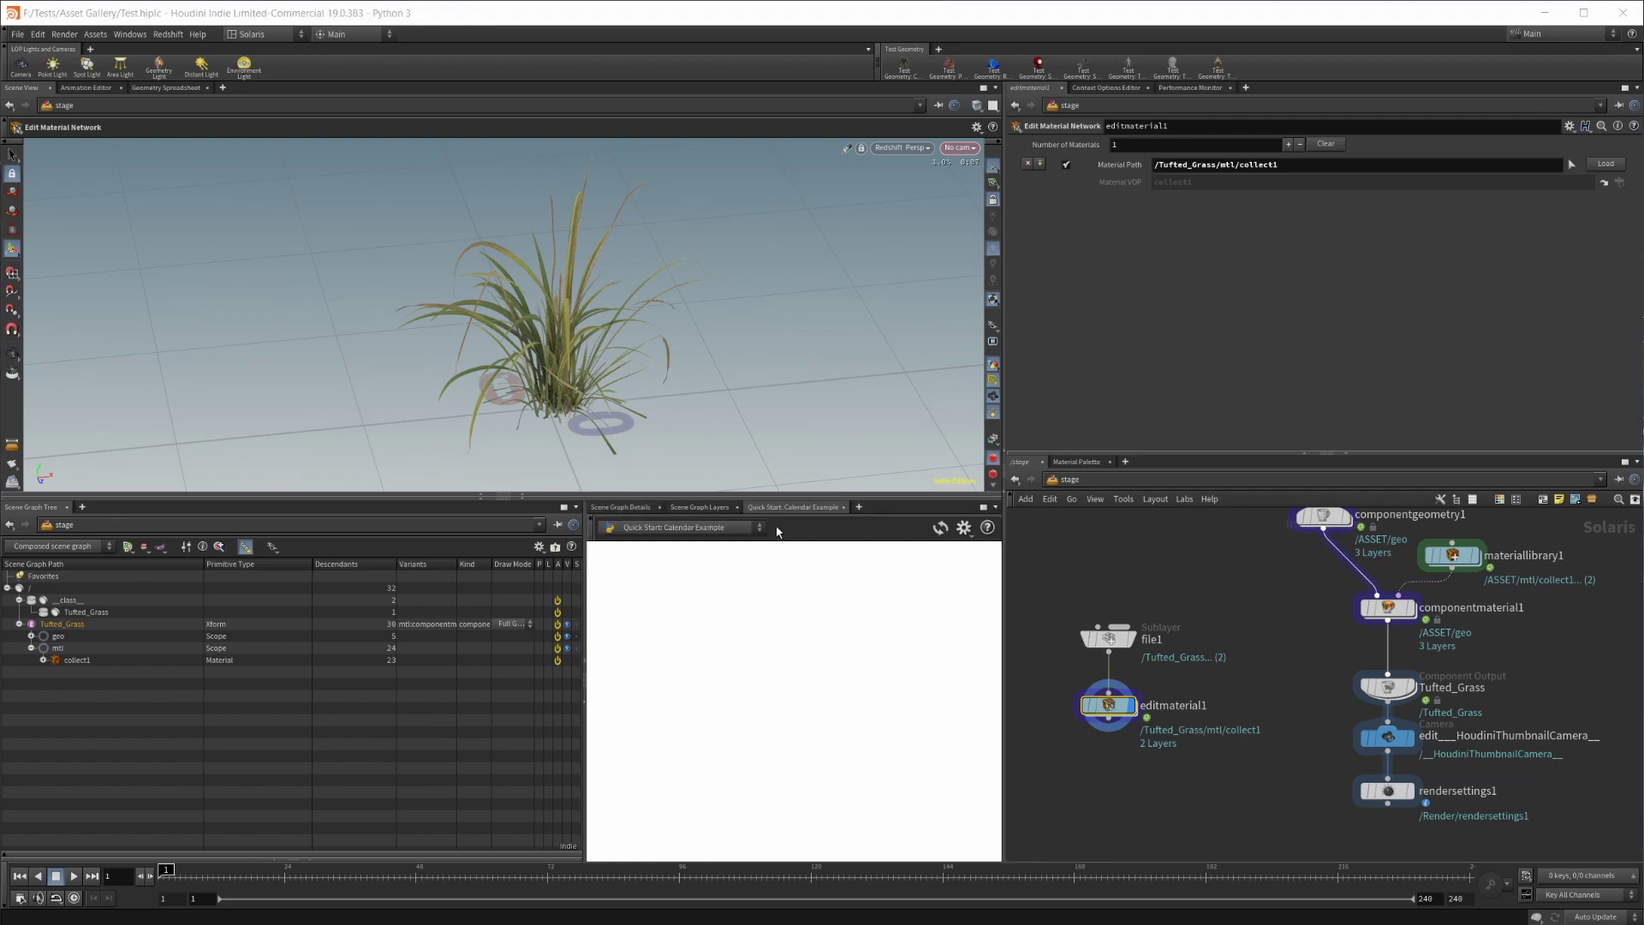
right_click(796, 513)
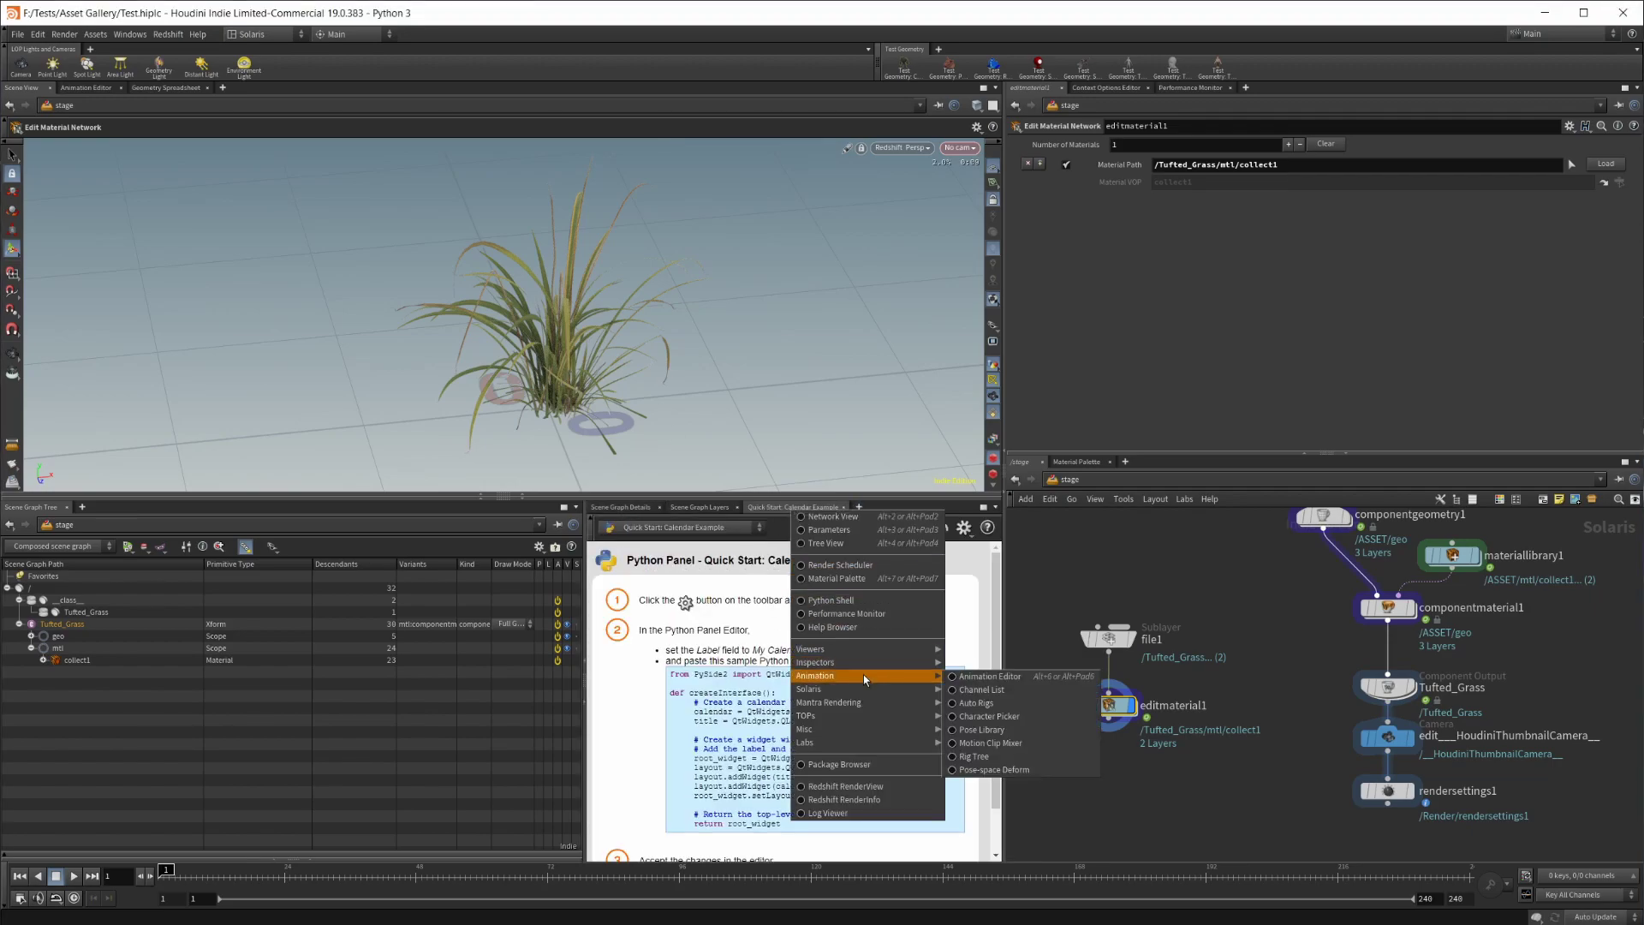
mouse_move(845, 690)
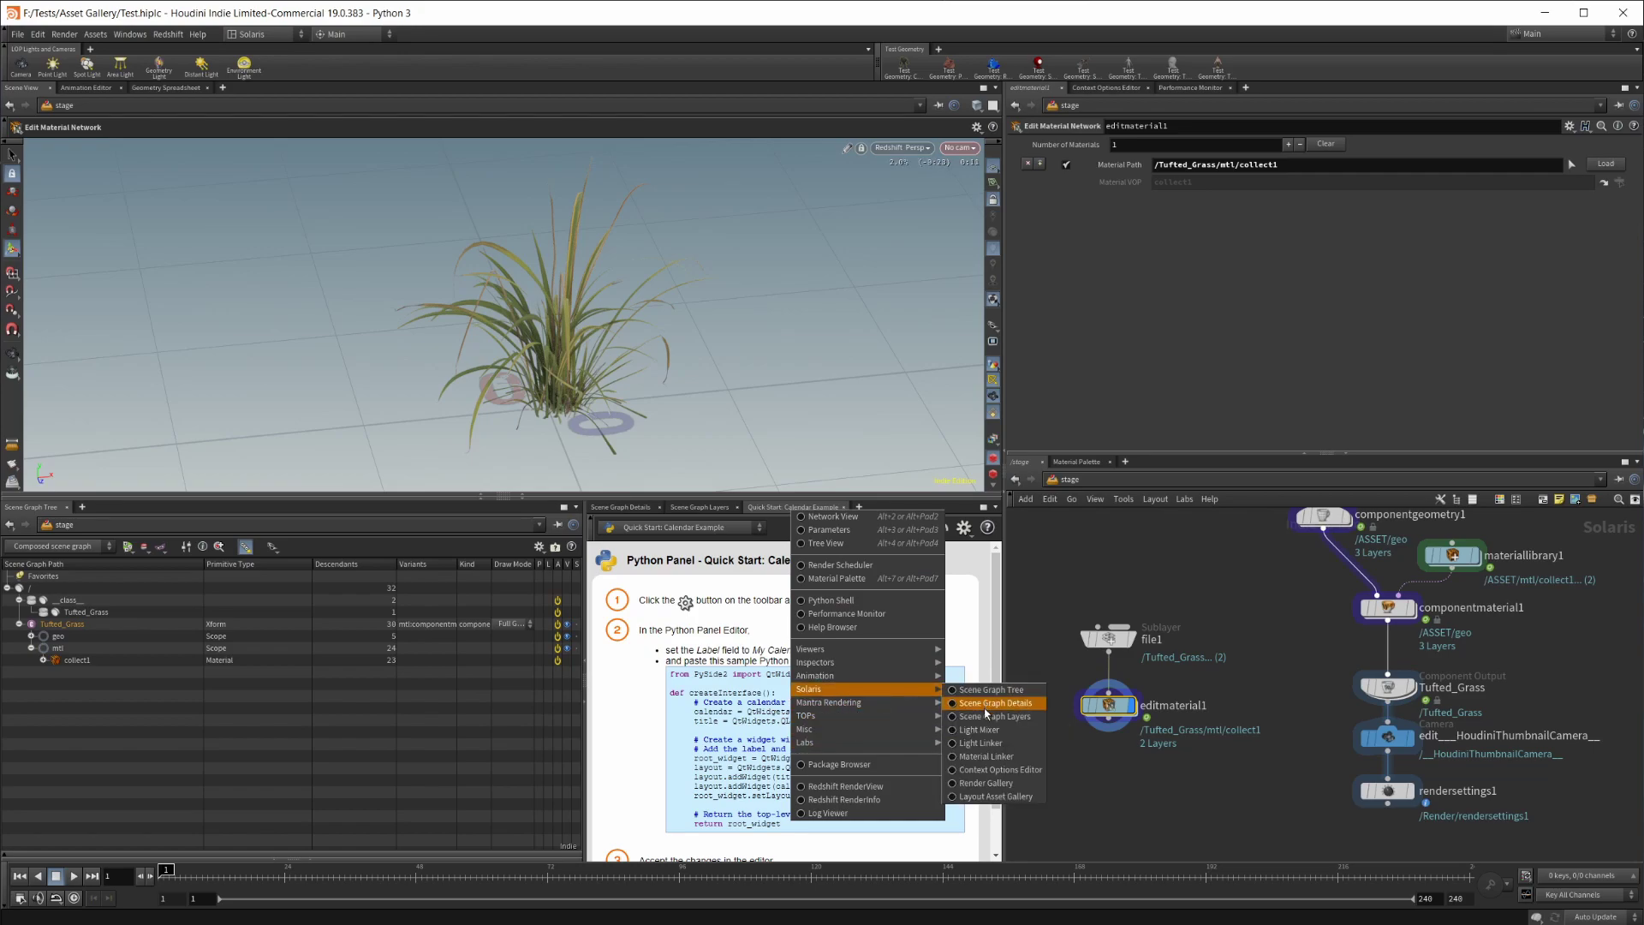
click(1016, 798)
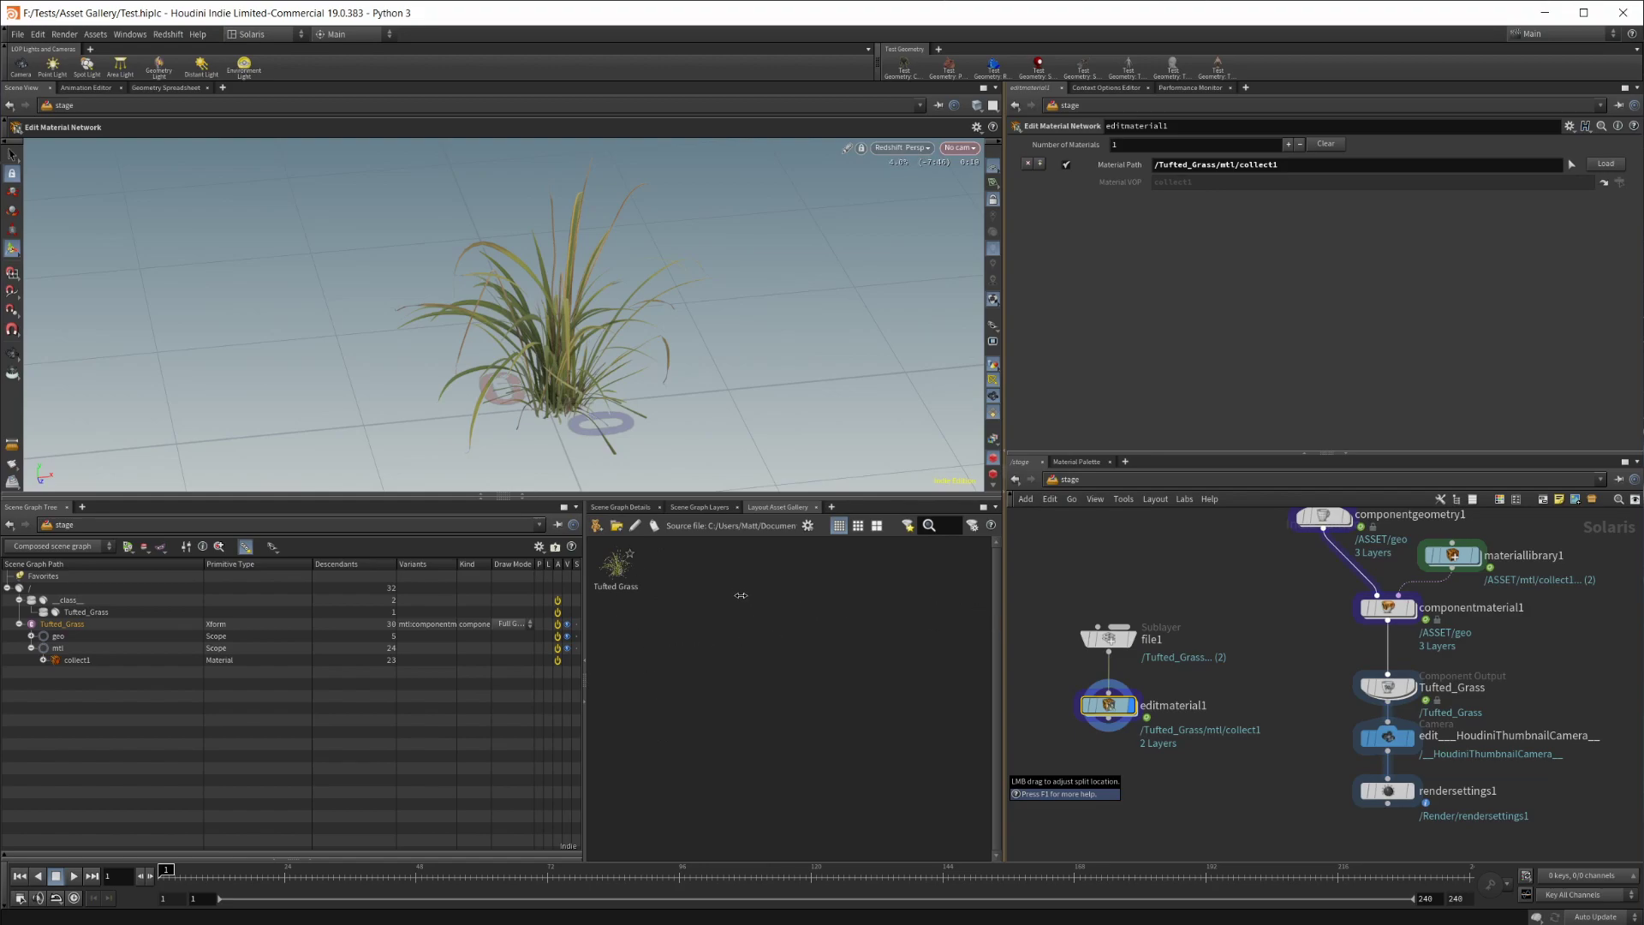
key(Escape)
right_drag(643, 405, 505, 413)
drag(505, 413, 489, 393)
key(Return)
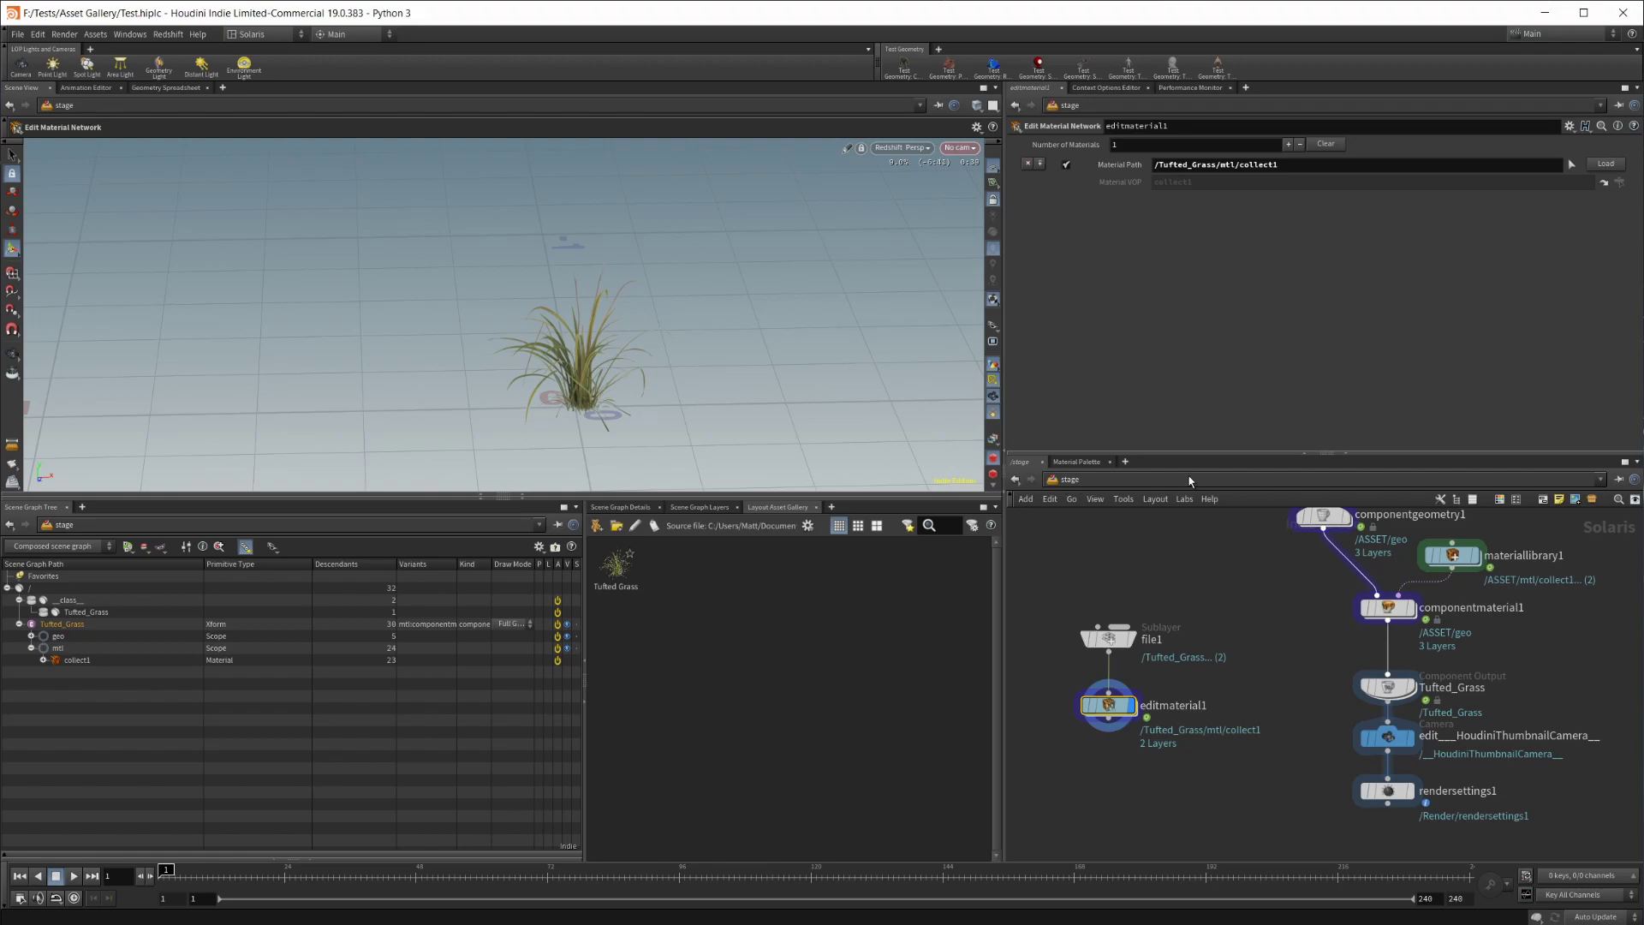
scroll(1220, 599, down, 3)
middle_drag(1424, 563, 1374, 586)
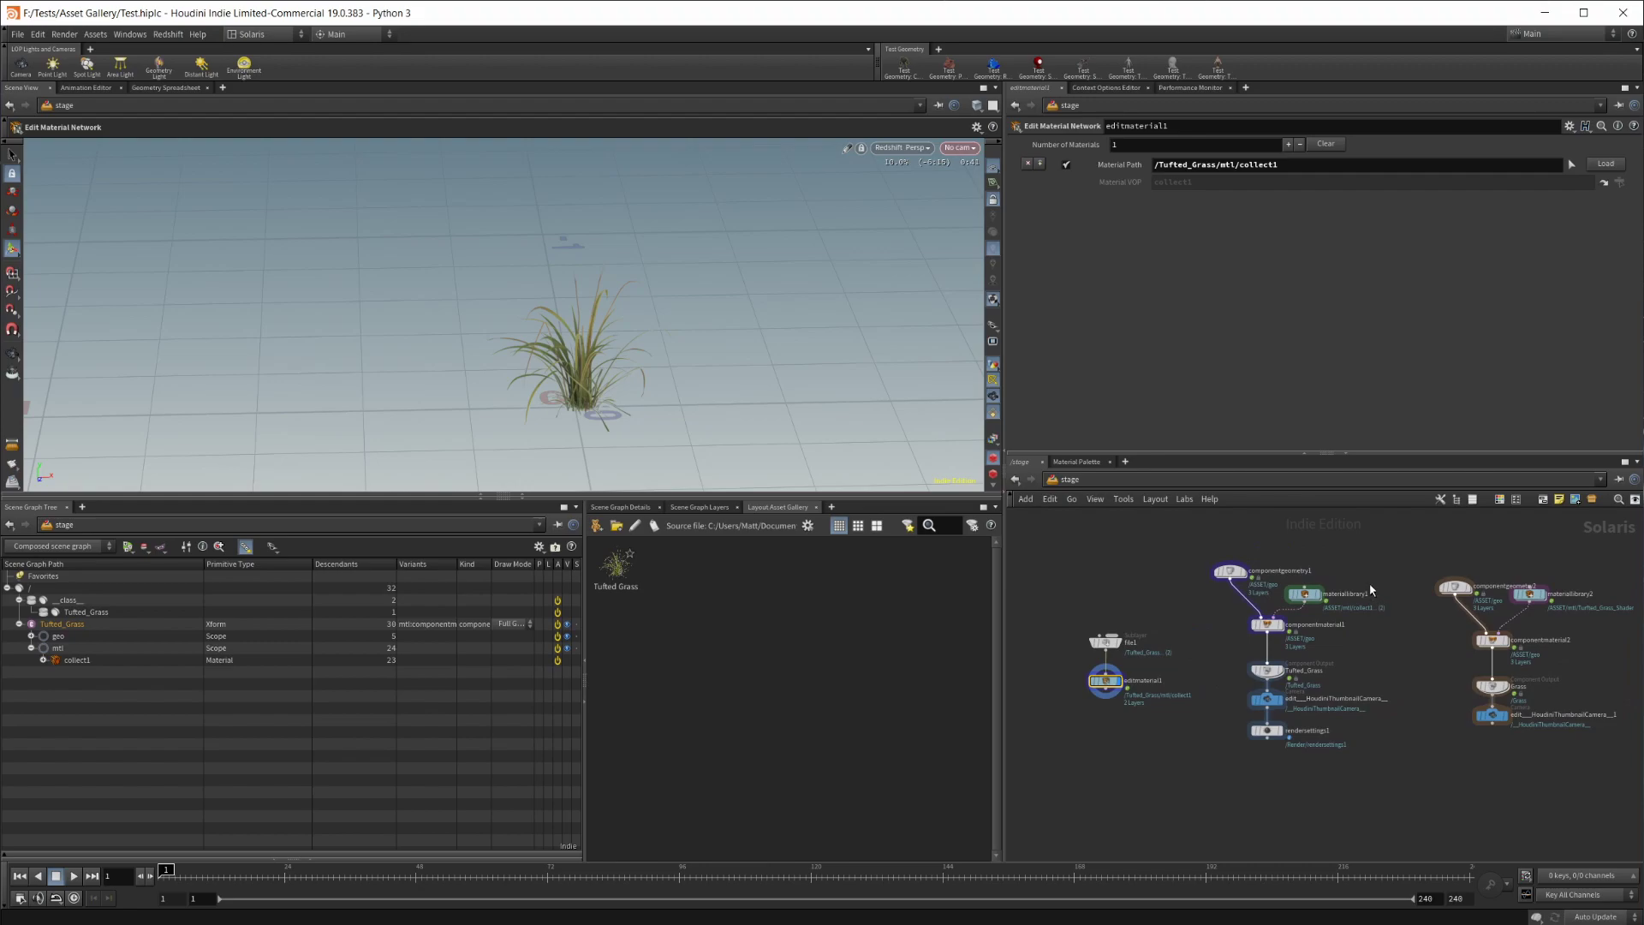